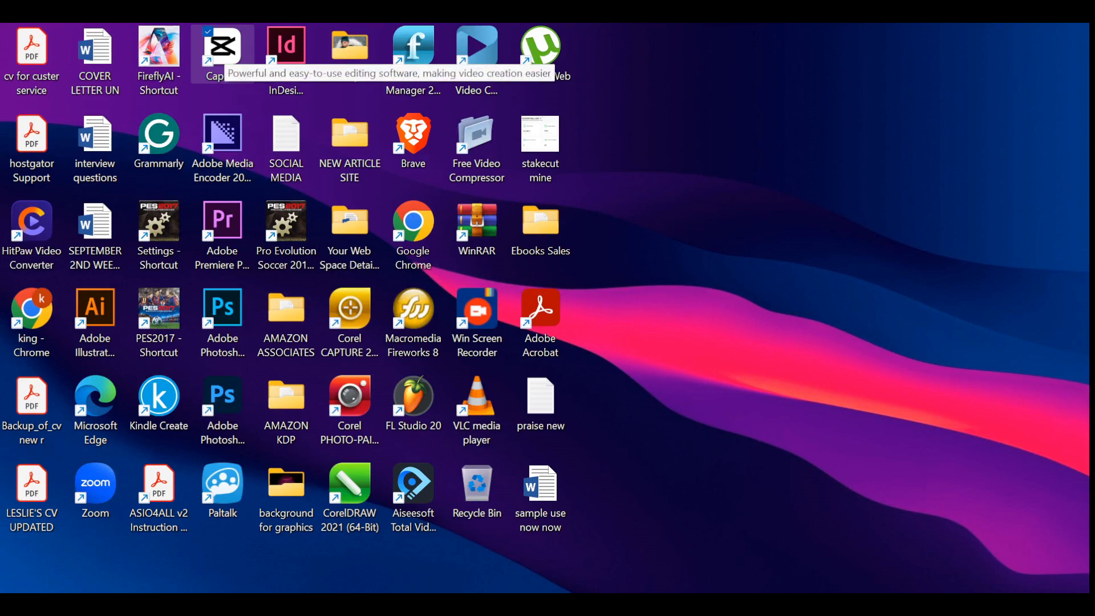
- Launch Adobe Premiere Pro 2020 and create a new project named "video testing"
{"action": "left_click", "coordinate": [222, 227]}
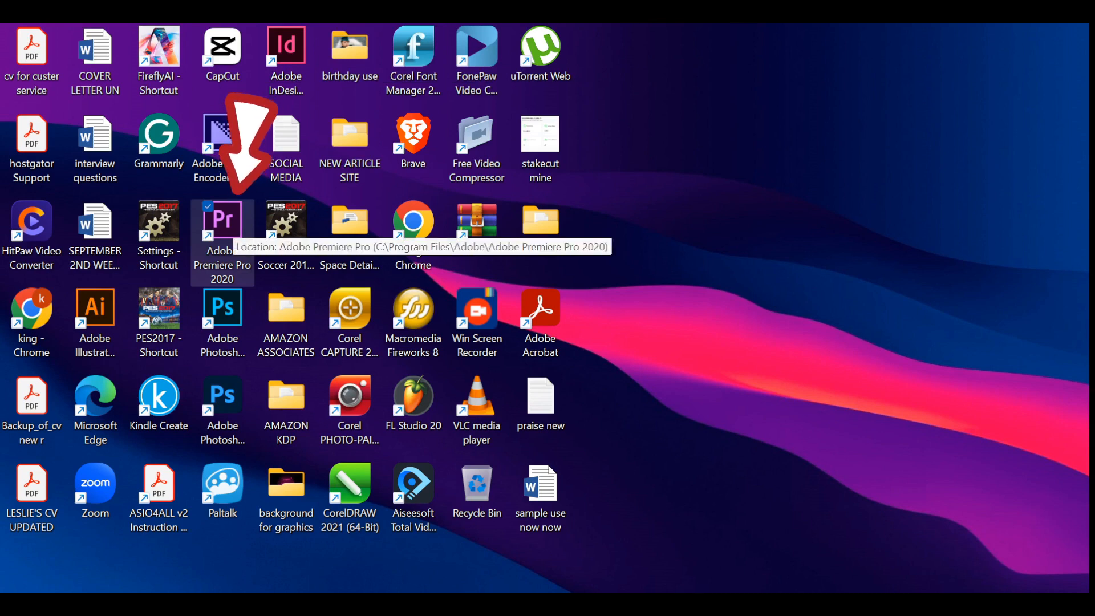
{"action": "double_click", "coordinate": [227, 224]}
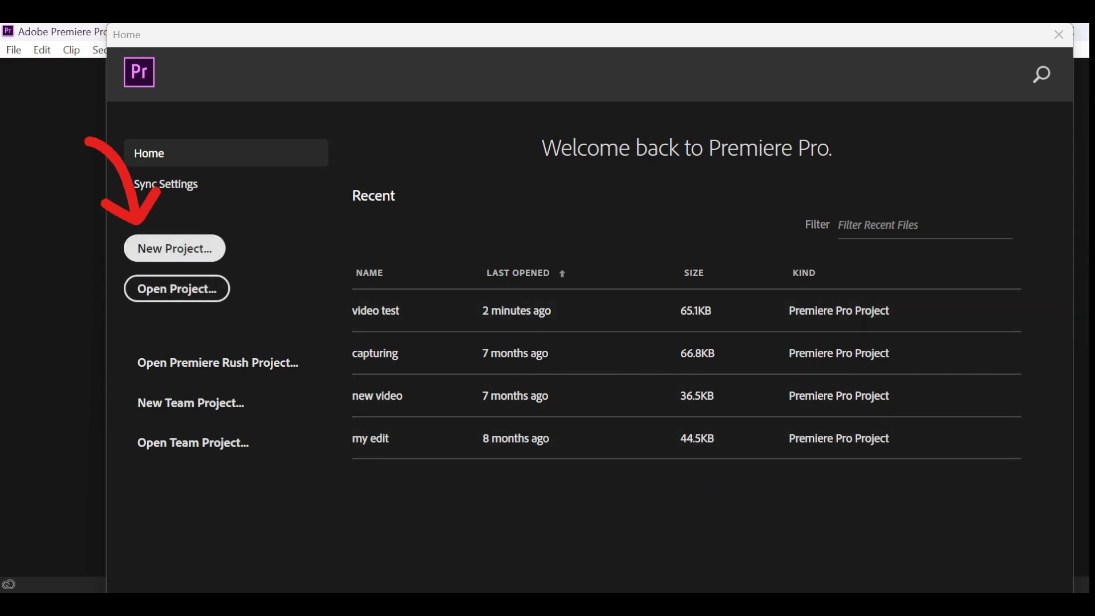
{"action": "left_click", "coordinate": [174, 248]}
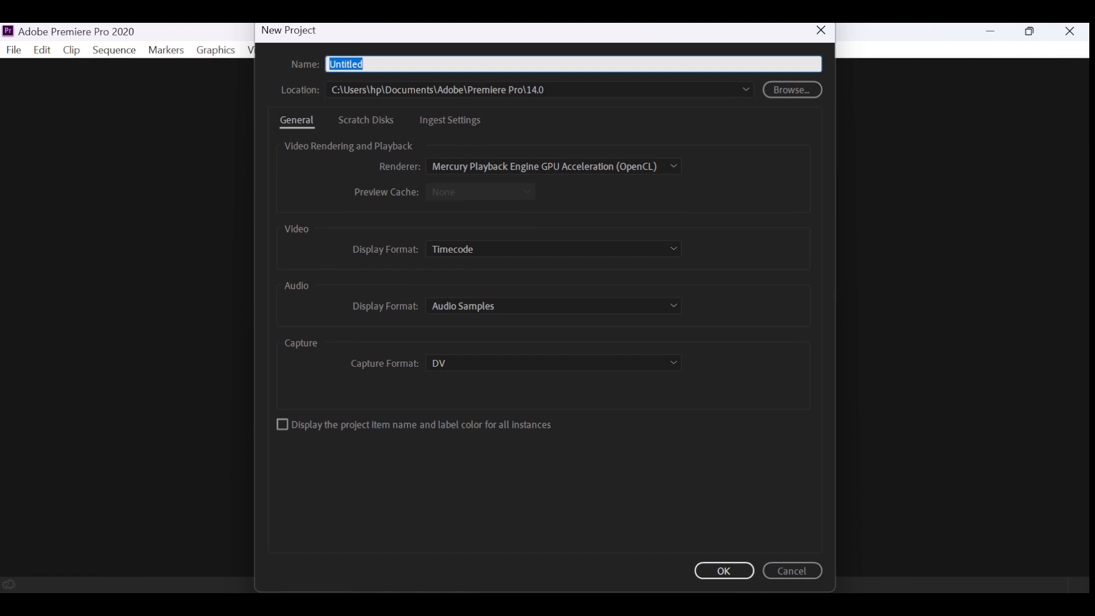
{"action": "left_click", "coordinate": [364, 64]}
{"action": "key", "text": "ctrl+a"}
{"action": "type", "text": "video t"}
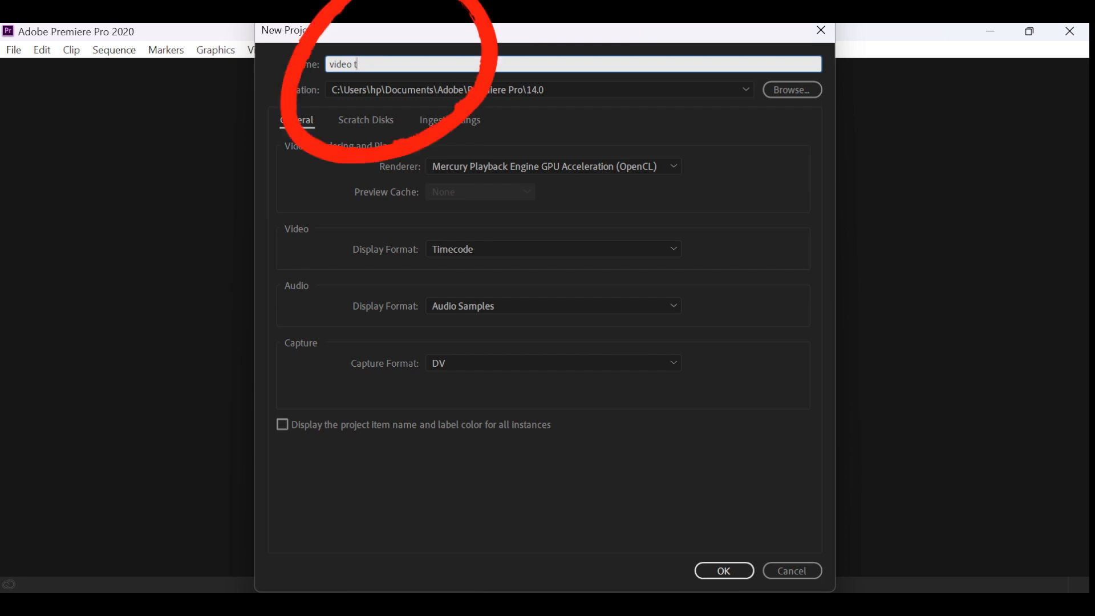
{"action": "type", "text": "esting"}
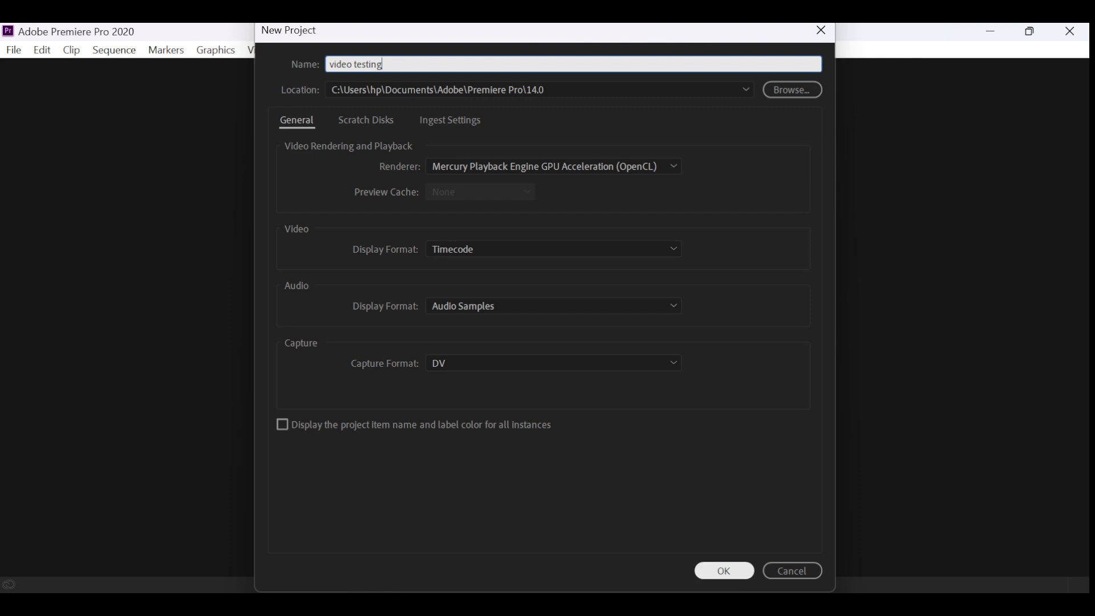
{"action": "left_click", "coordinate": [725, 571]}
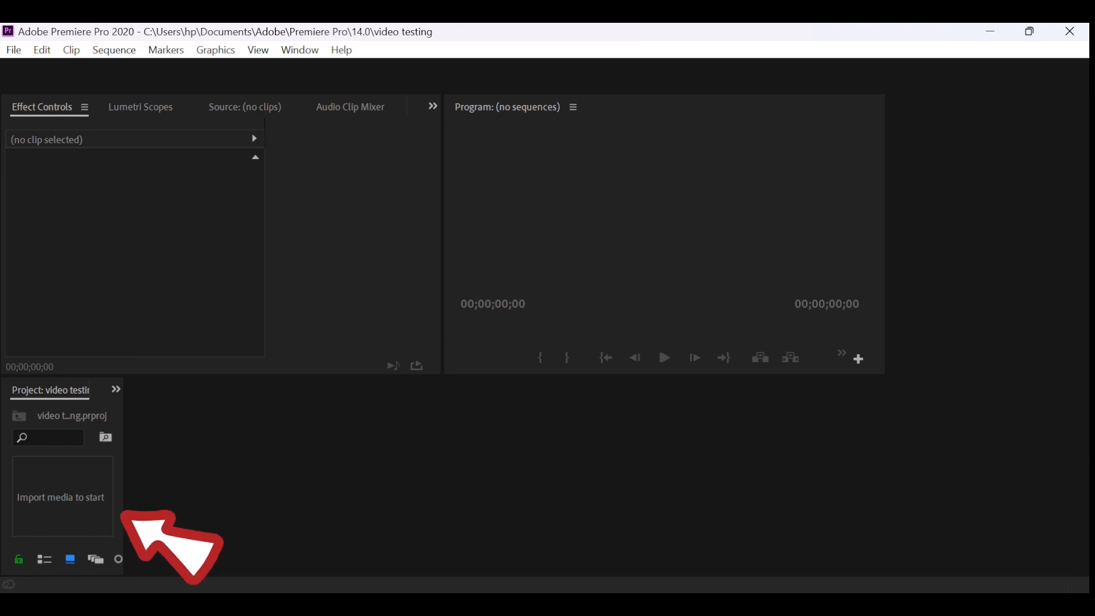
{"action": "mouse_move", "coordinate": [371, 603]}
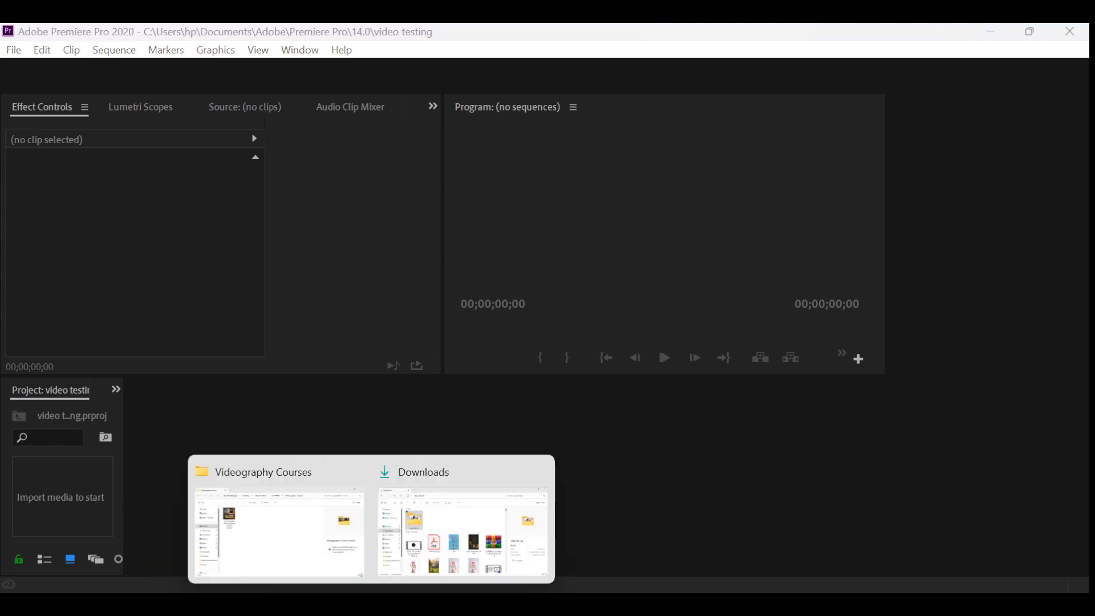
{"action": "left_click", "coordinate": [463, 528]}
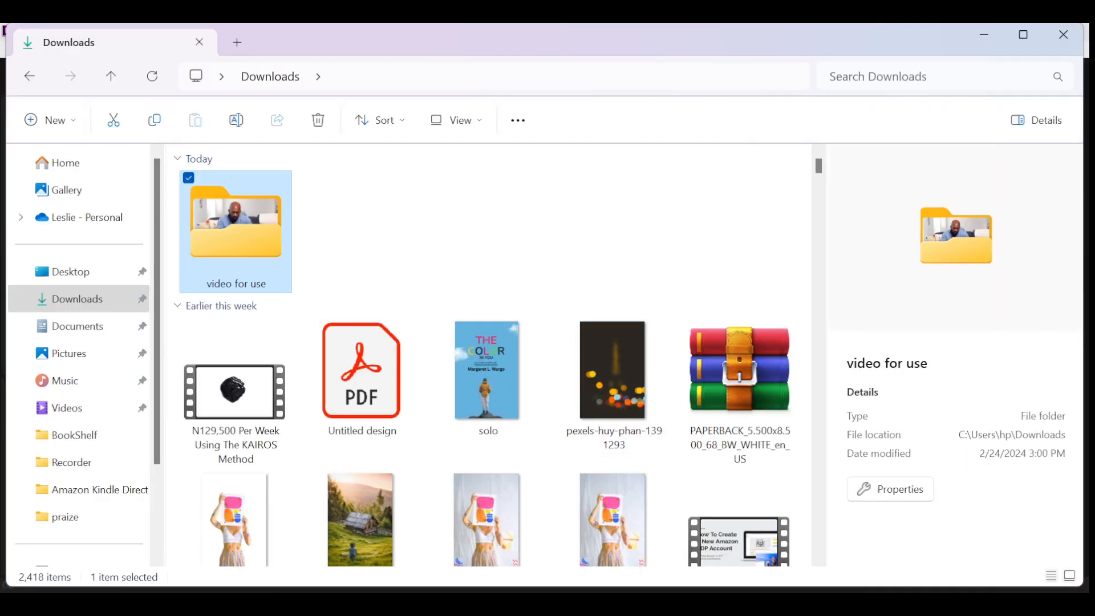
{"action": "double_click", "coordinate": [236, 231]}
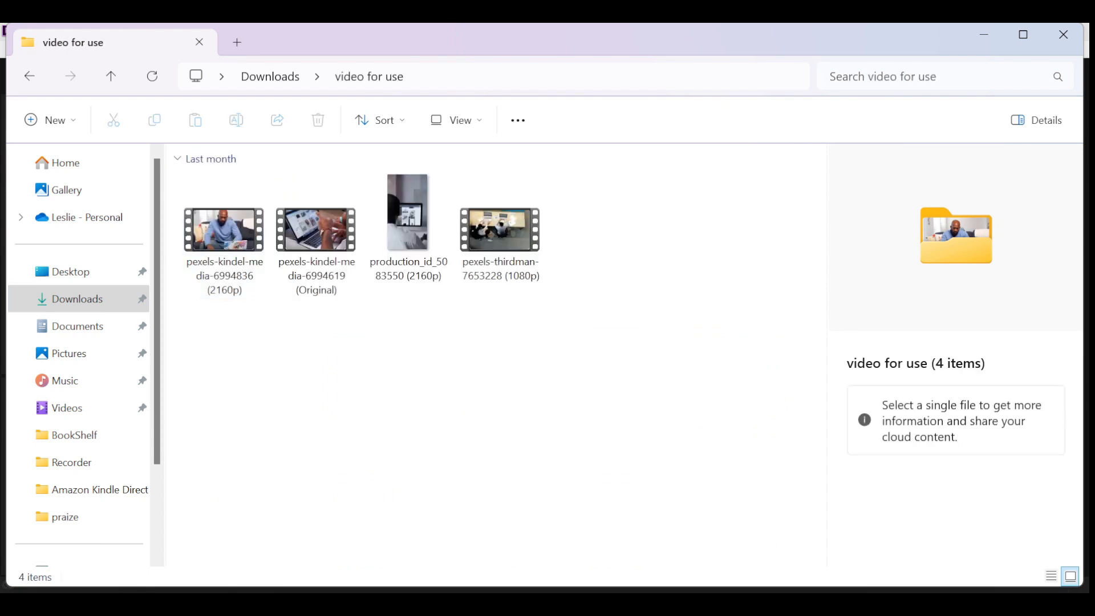
{"action": "left_click_drag", "start_coordinate": [224, 228], "coordinate": [72, 461]}
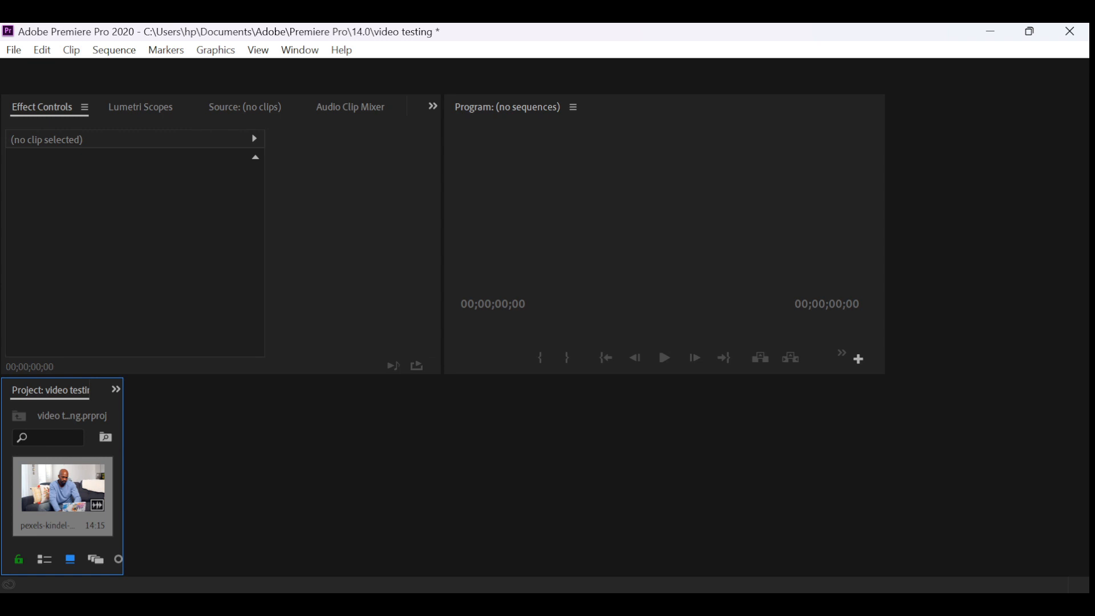
{"action": "left_click", "coordinate": [347, 245]}
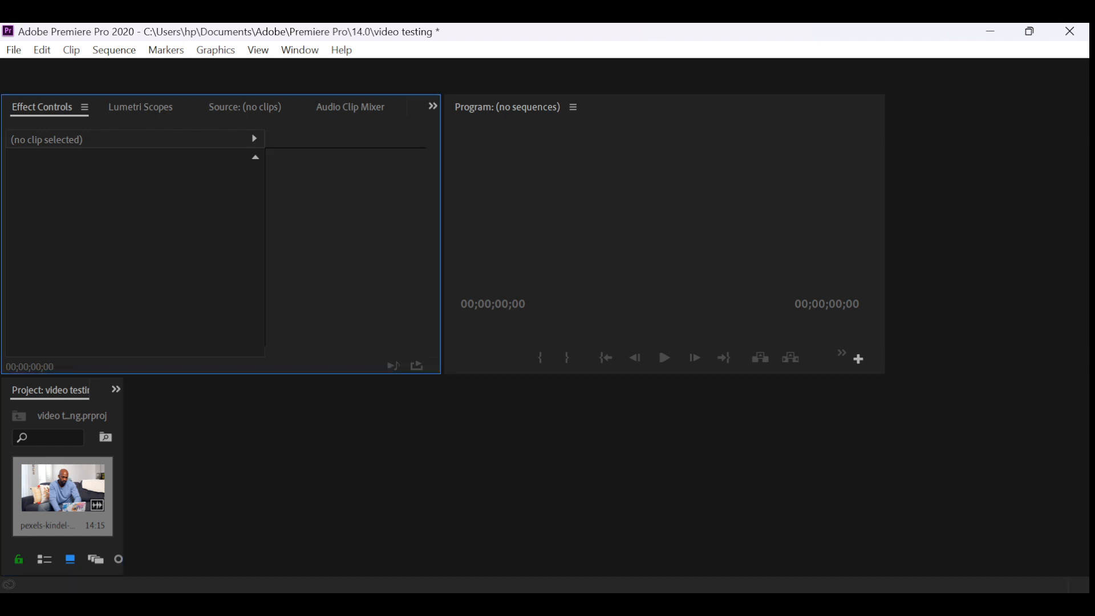
{"action": "left_click", "coordinate": [408, 325]}
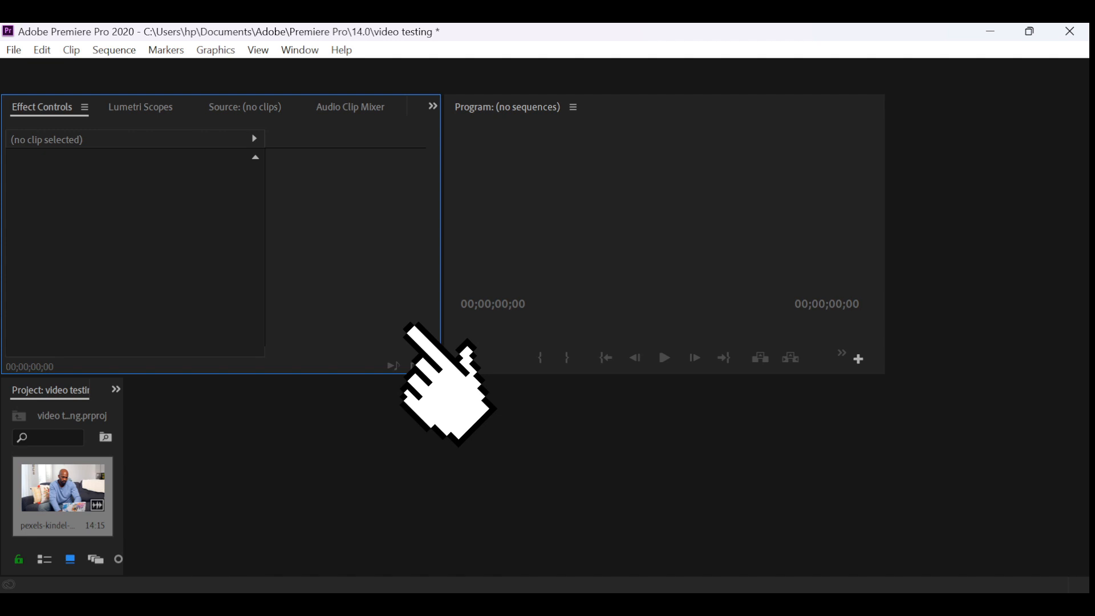
{"action": "key", "text": "shift+4"}
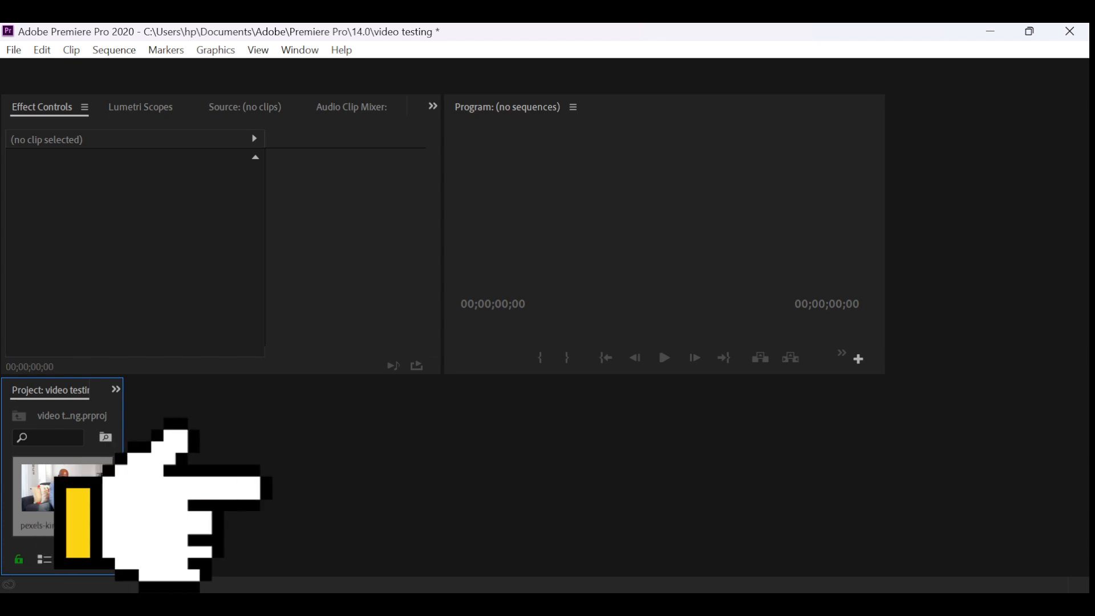
- Open the imported pexels-kindel clip in the Source Monitor
{"action": "double_click", "coordinate": [63, 488]}
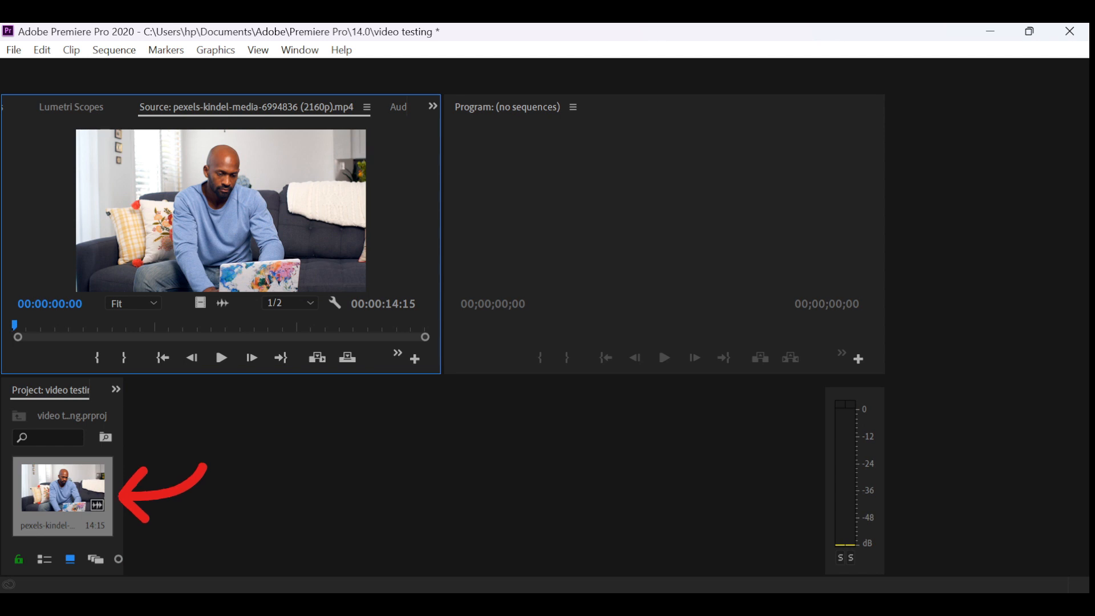
{"action": "left_click", "coordinate": [62, 488]}
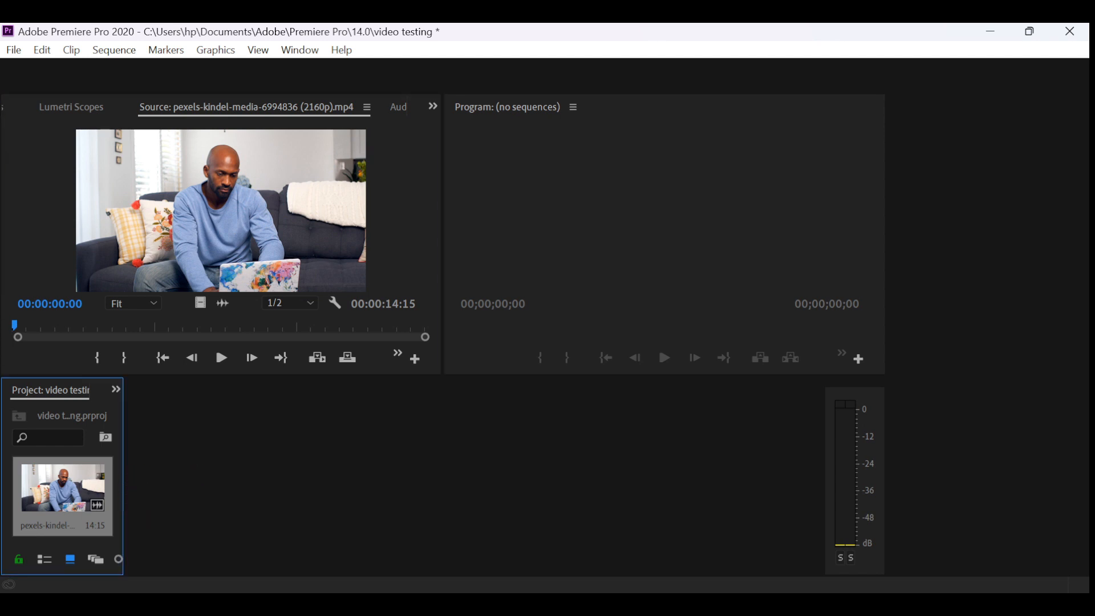
{"action": "left_click", "coordinate": [221, 210]}
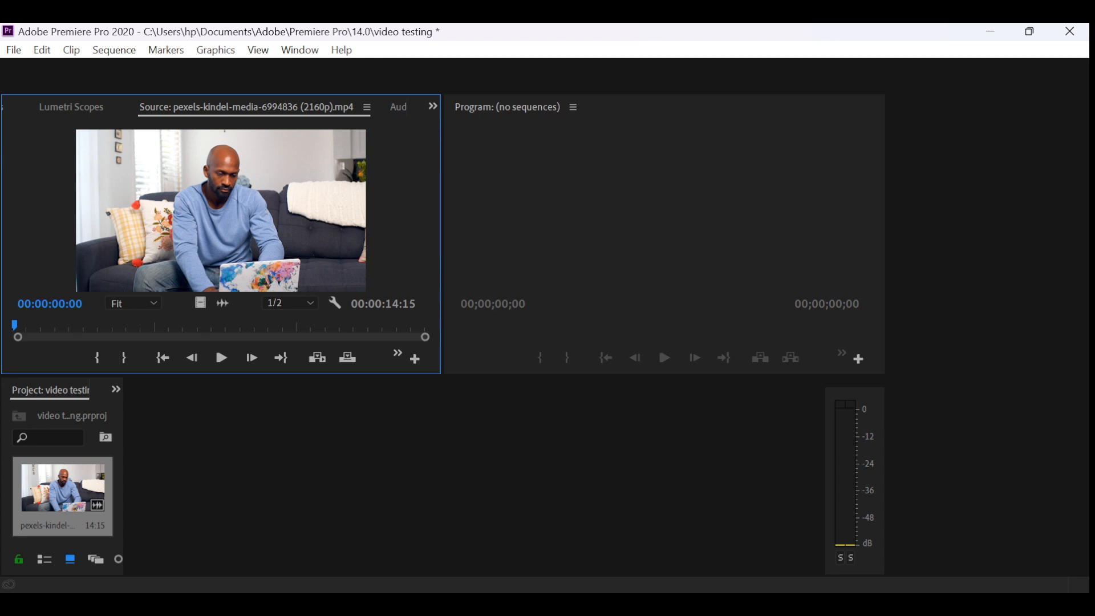
{"action": "left_click", "coordinate": [665, 211]}
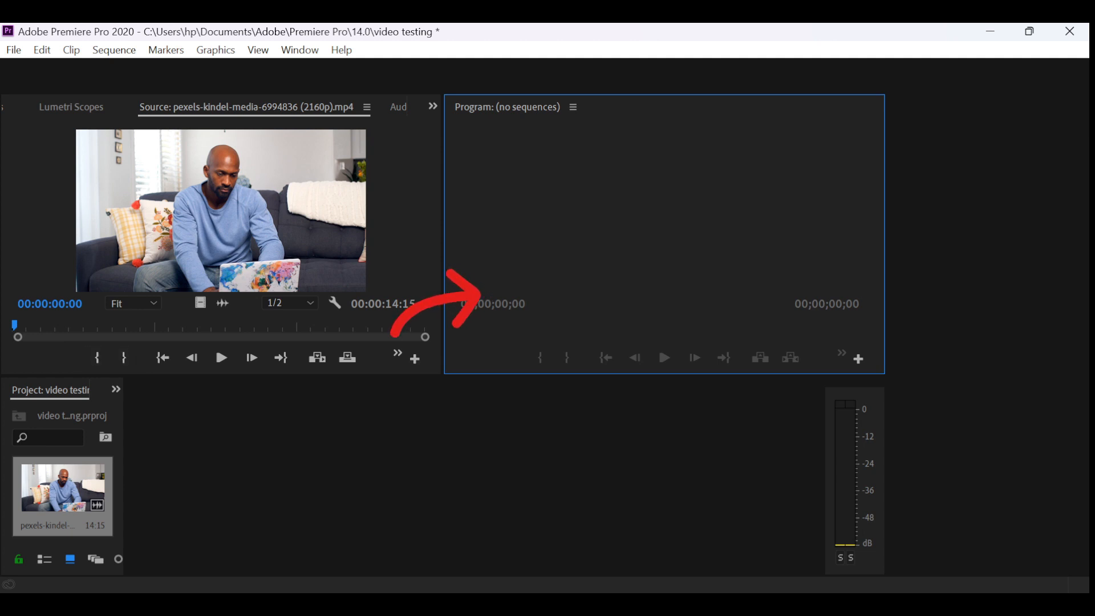
- Preview the clip in the Source Monitor, scrub through it, and return the playhead to the clip's start
{"action": "left_click", "coordinate": [222, 358]}
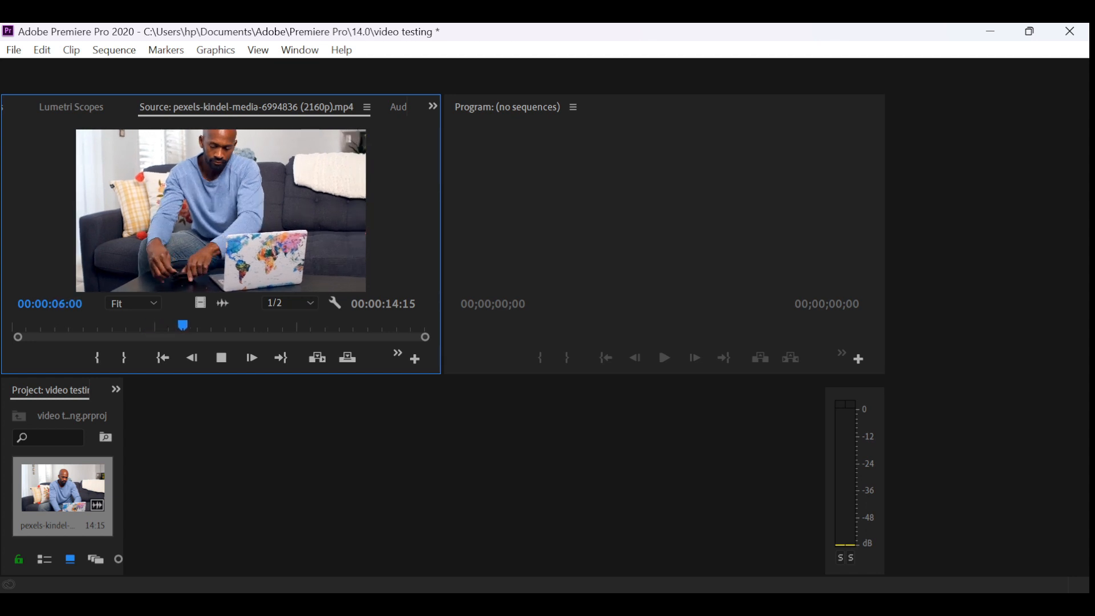
{"action": "key", "text": "space"}
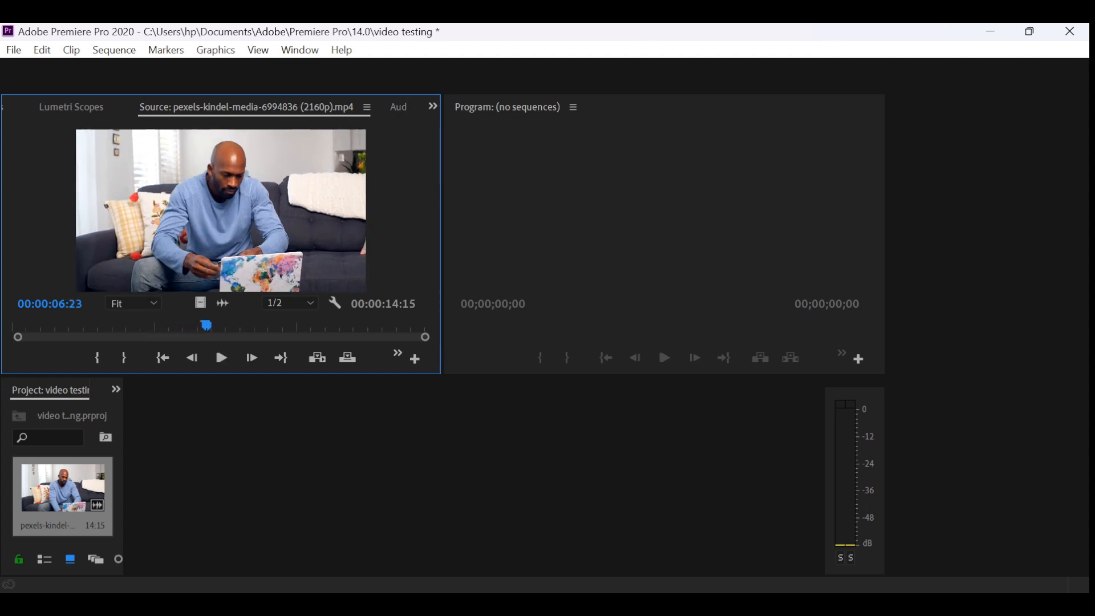
{"action": "left_click_drag", "start_coordinate": [206, 326], "coordinate": [172, 326]}
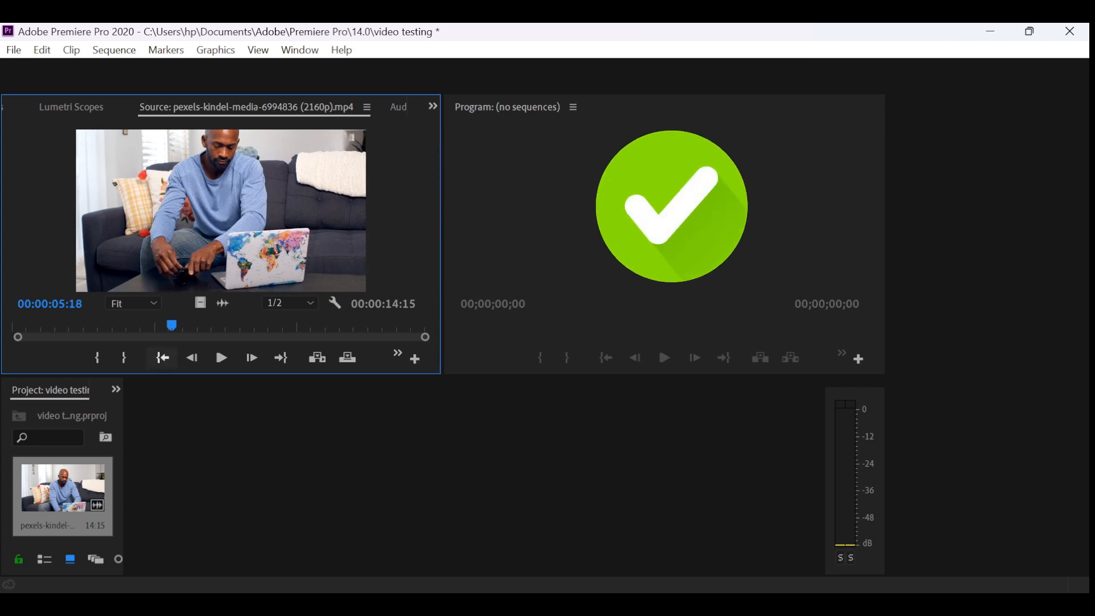
{"action": "left_click", "coordinate": [162, 358]}
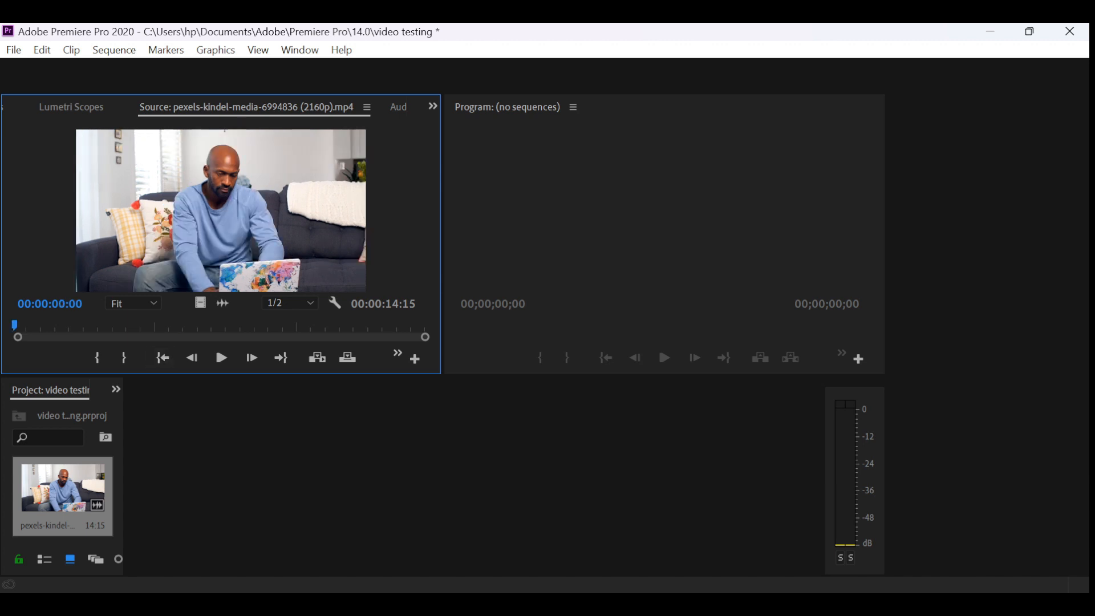
- Mark the source clip's In point at 00:00:04:15 and its Out point at 00:00:07:01
{"action": "left_click_drag", "start_coordinate": [15, 325], "coordinate": [141, 325]}
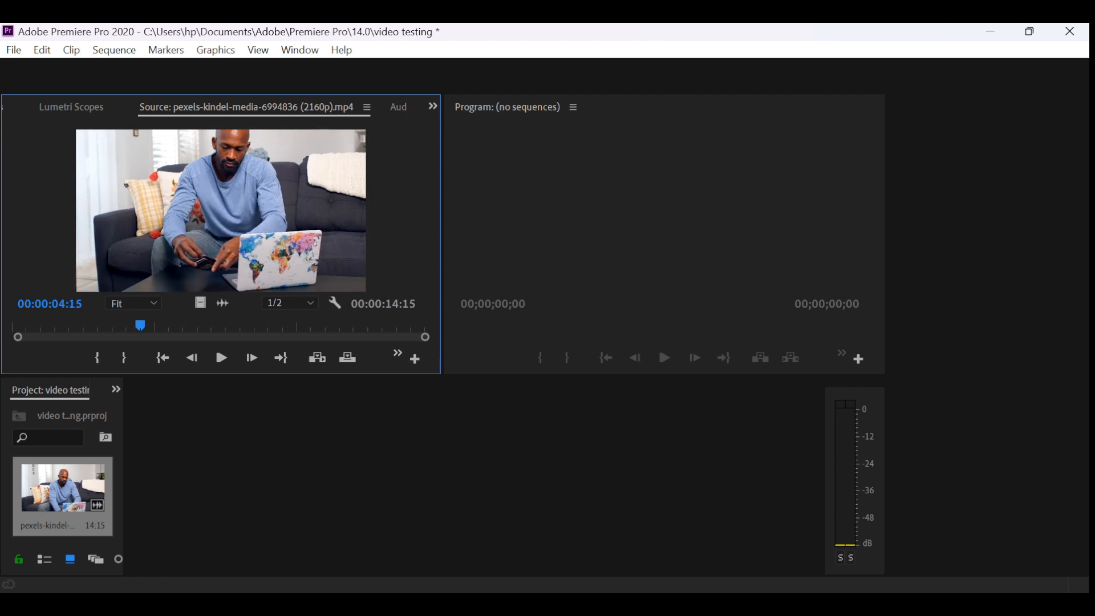
{"action": "key", "text": "i"}
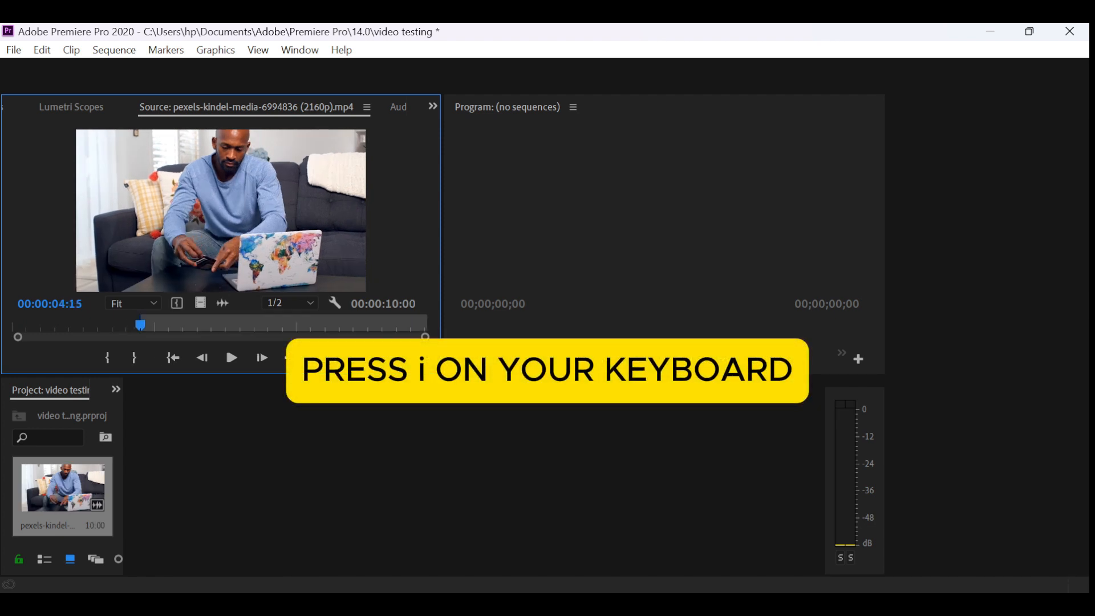
{"action": "left_click_drag", "start_coordinate": [140, 325], "coordinate": [213, 325]}
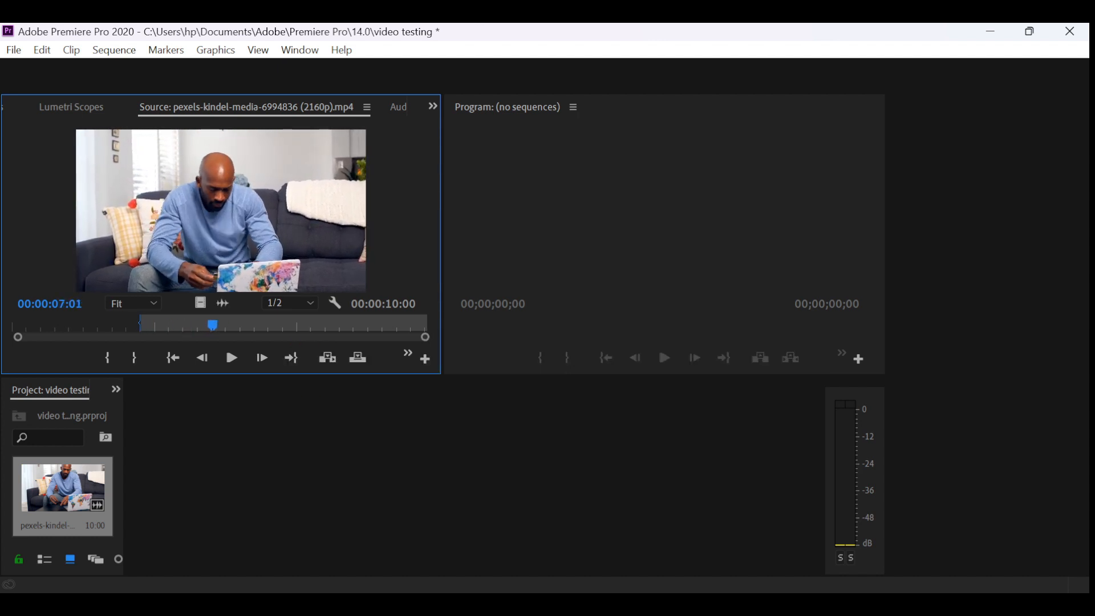
{"action": "key", "text": "o"}
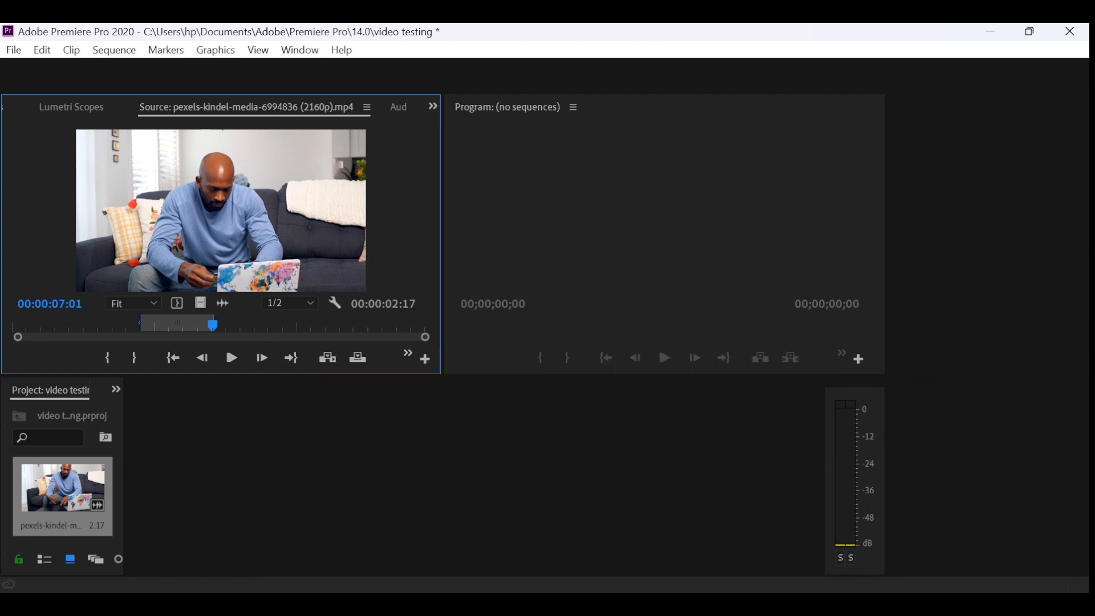
- Undo the Out and In marks just set on the source clip
{"action": "key", "text": "ctrl+z"}
{"action": "key", "text": "ctrl+z"}
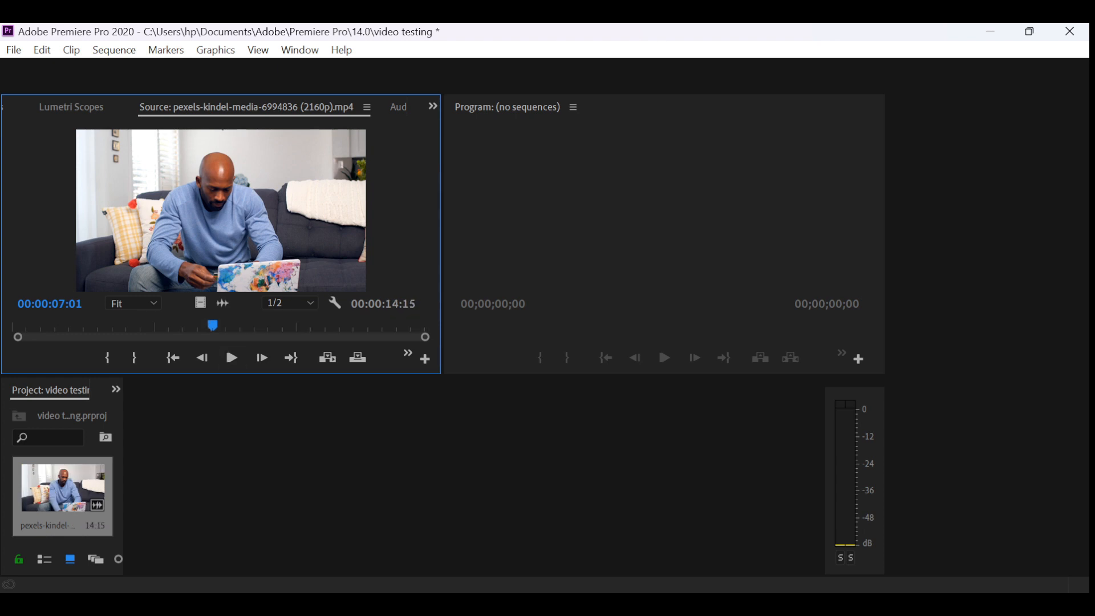
- Mark the source clip's In point at 00:00:04:00 and its Out point at 00:00:05:17
{"action": "left_click_drag", "start_coordinate": [212, 325], "coordinate": [125, 325]}
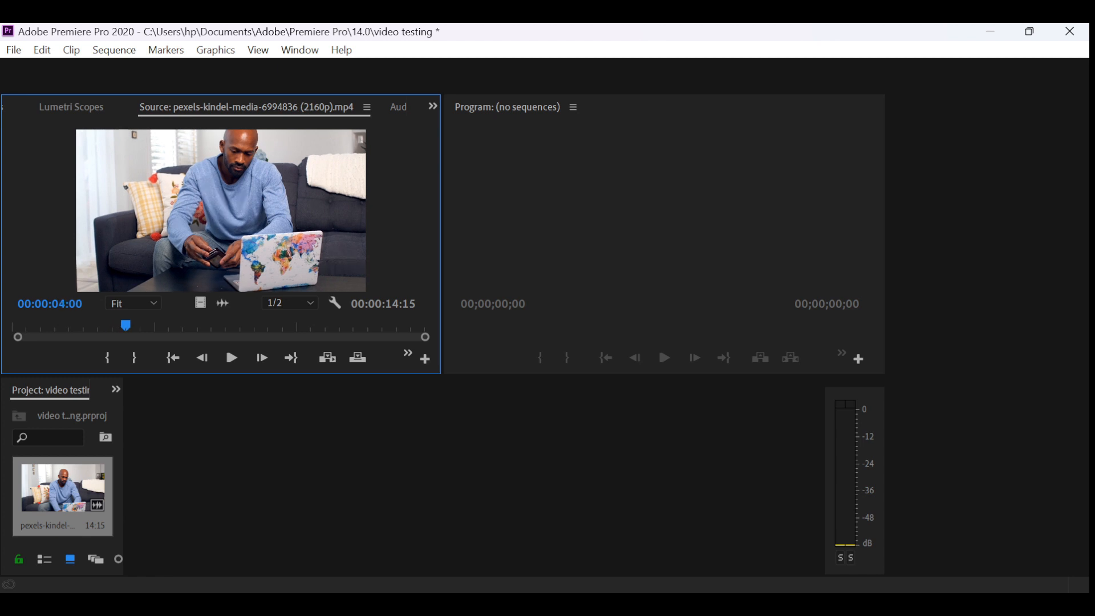
{"action": "key", "text": "i"}
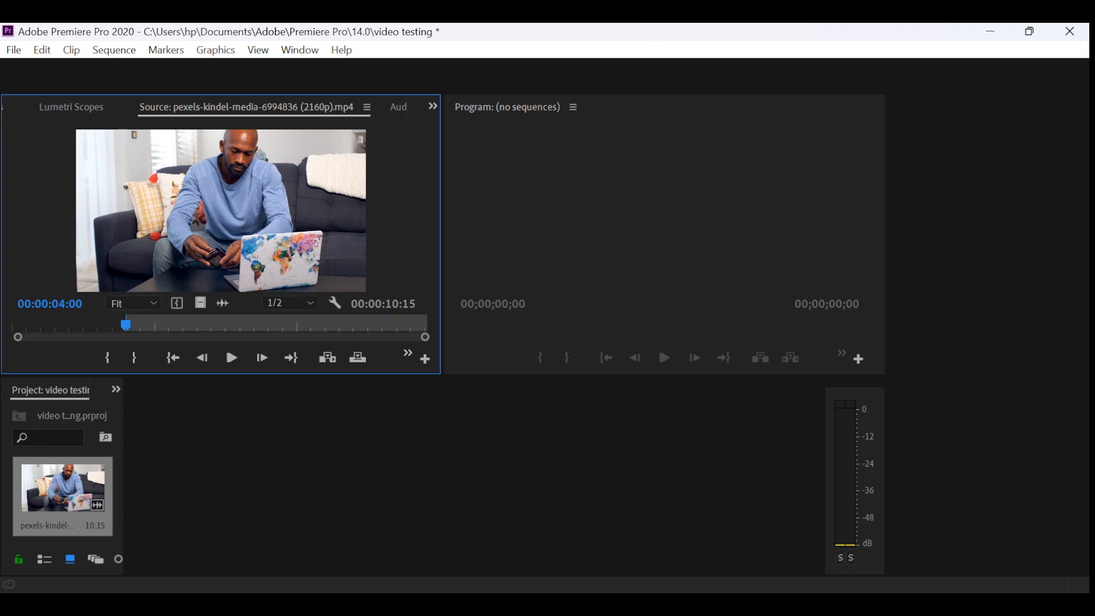
{"action": "key", "text": "space"}
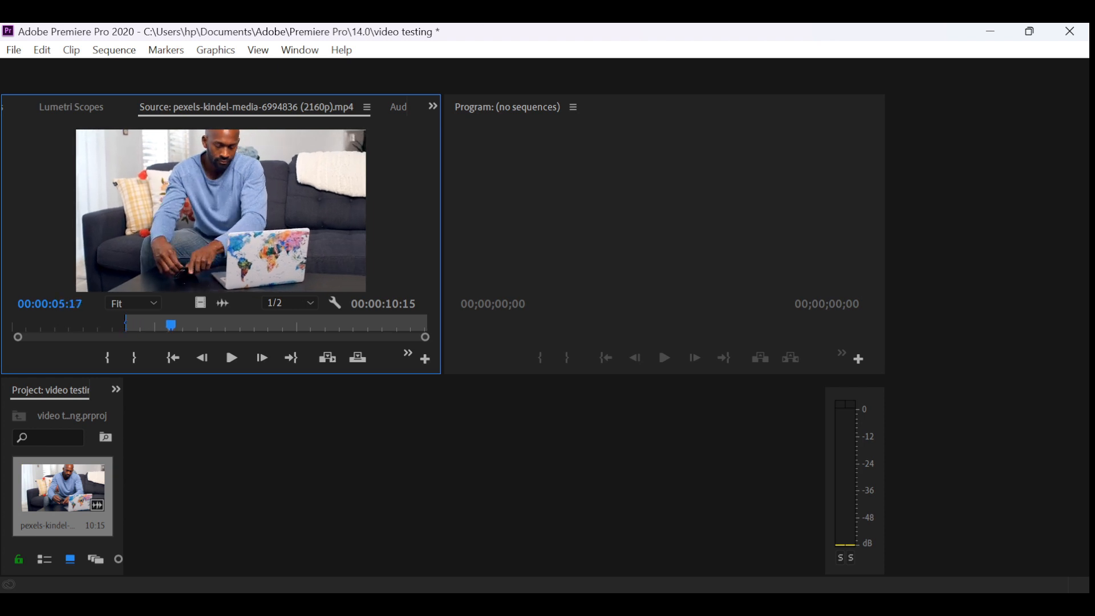
{"action": "key", "text": "o"}
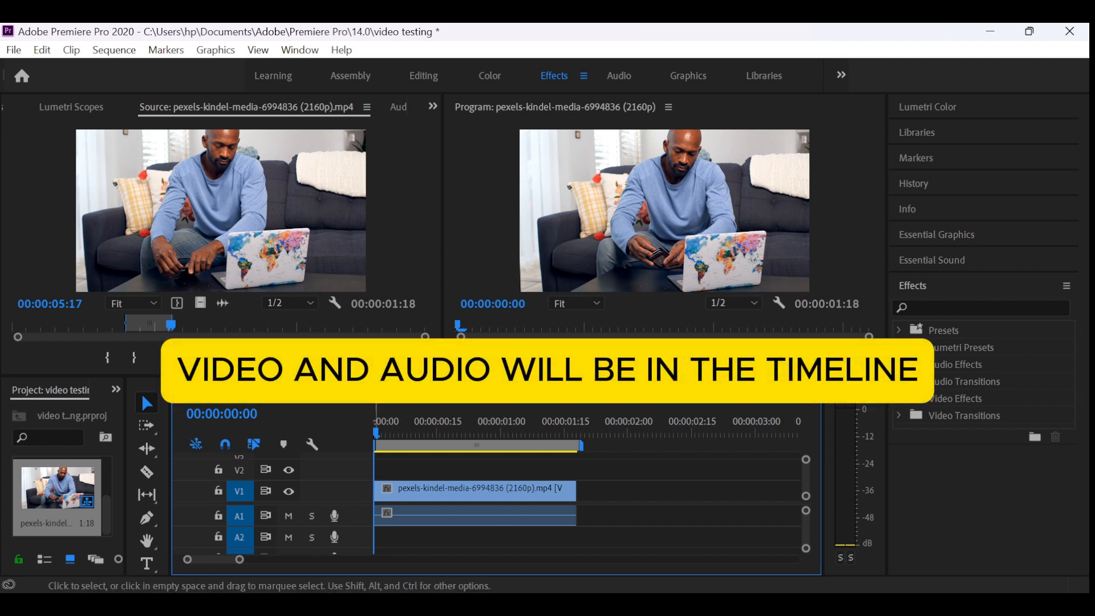
- Play the sequence in the Program Monitor and return the playhead to 00:00:00:00
{"action": "left_click", "coordinate": [555, 107]}
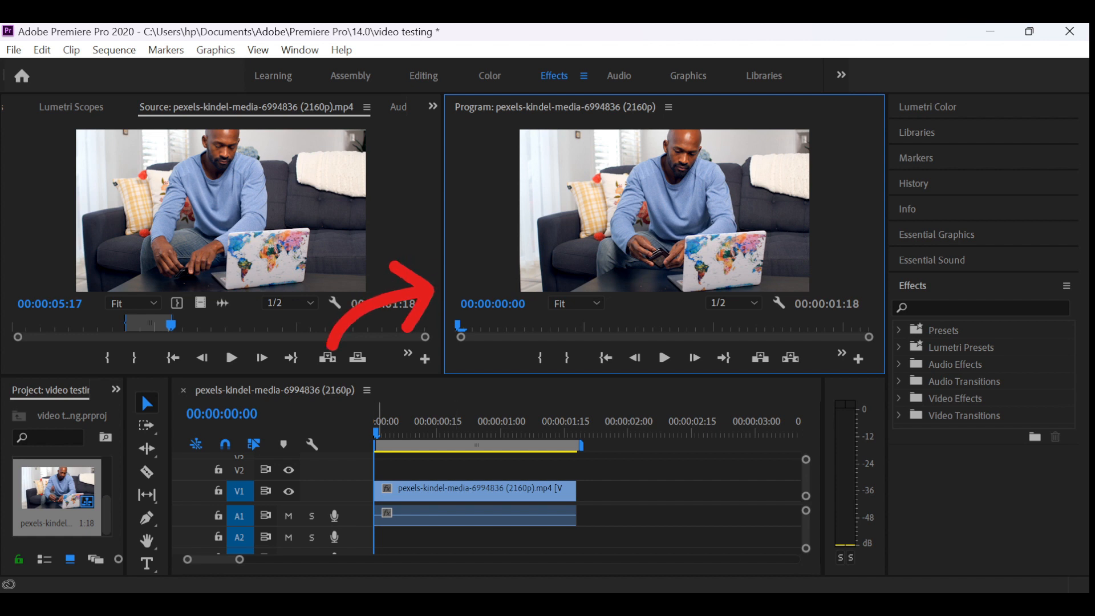
{"action": "key", "text": "space"}
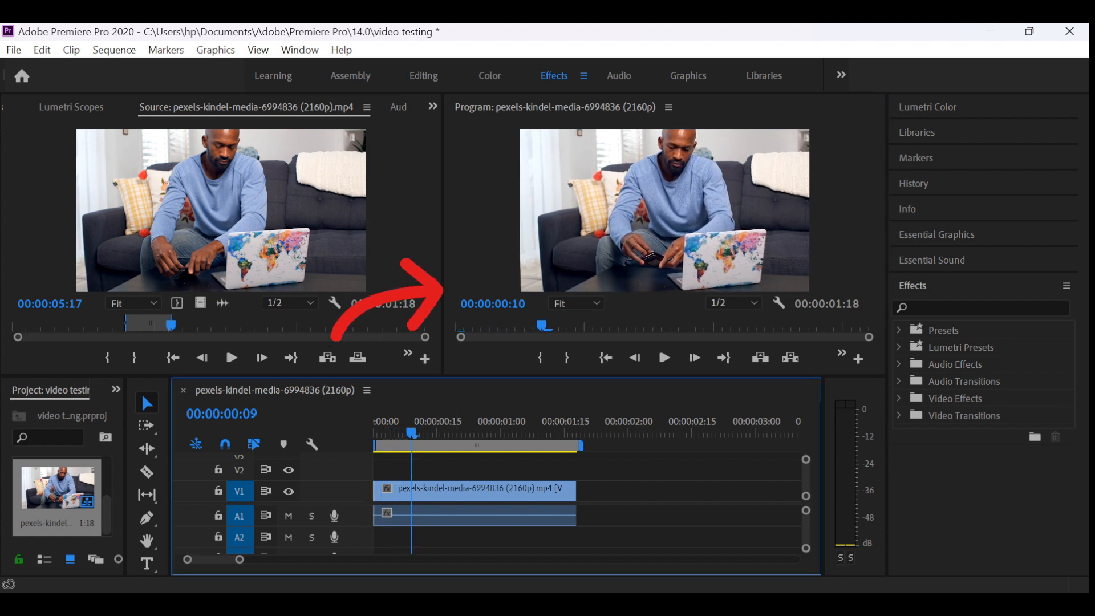
{"action": "left_click", "coordinate": [665, 357]}
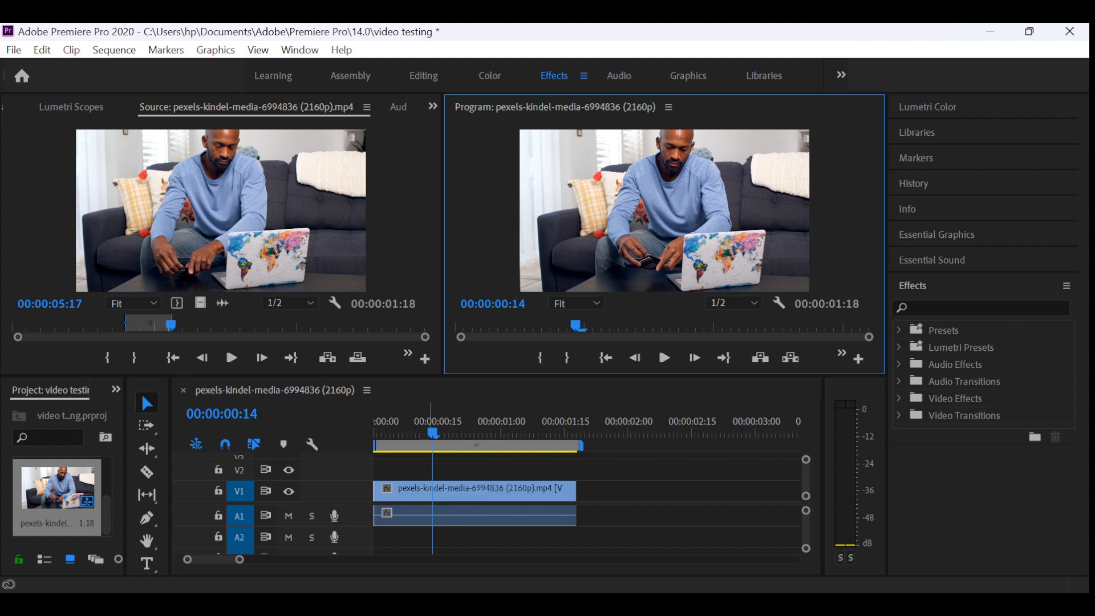
{"action": "key", "text": "space"}
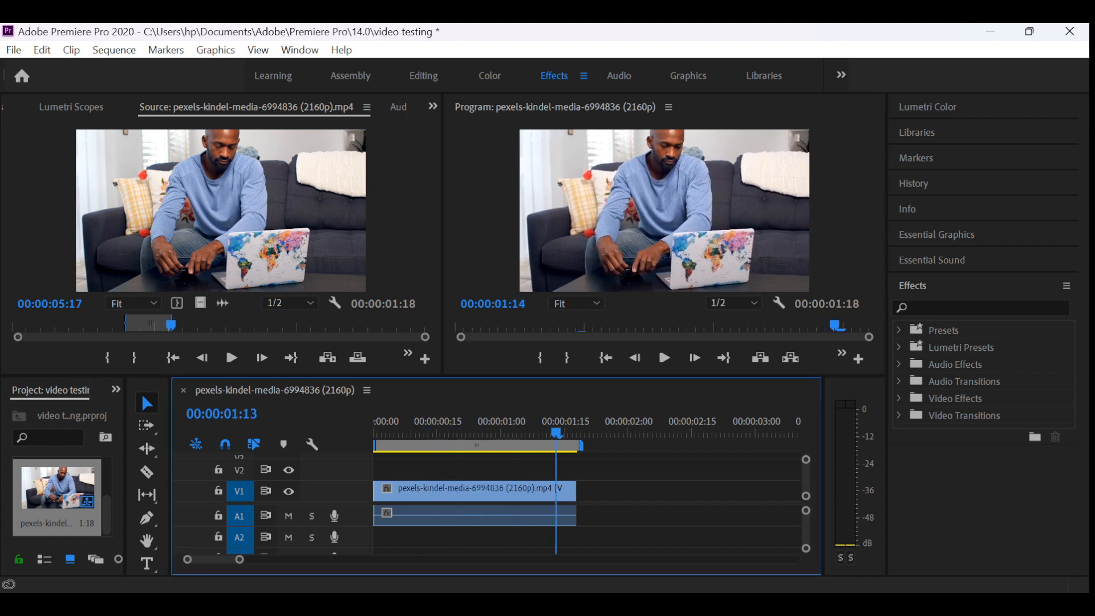
{"action": "left_click_drag", "start_coordinate": [394, 433], "coordinate": [374, 434]}
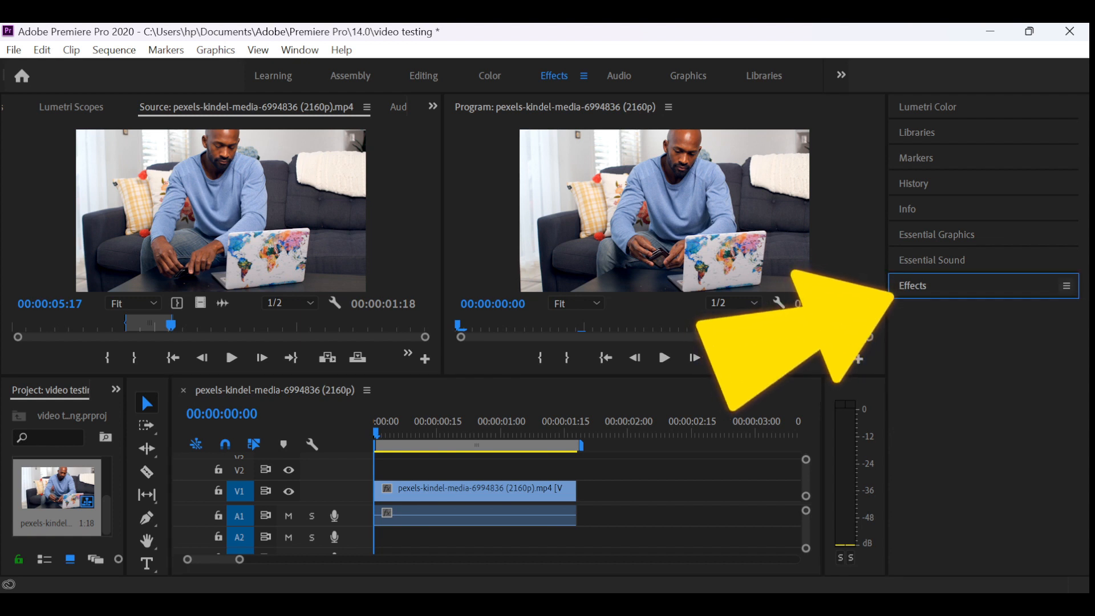
- Browse the Video Transitions category in the Effects panel, looking inside the Zoom and Wipe folders
{"action": "left_click", "coordinate": [1067, 286]}
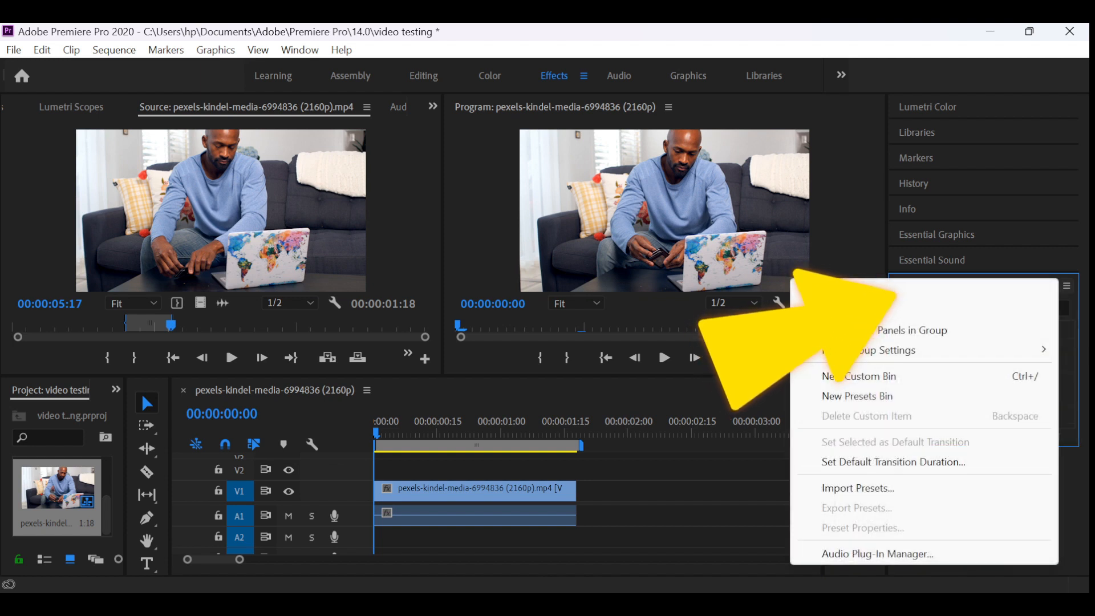
{"action": "key", "text": "Escape"}
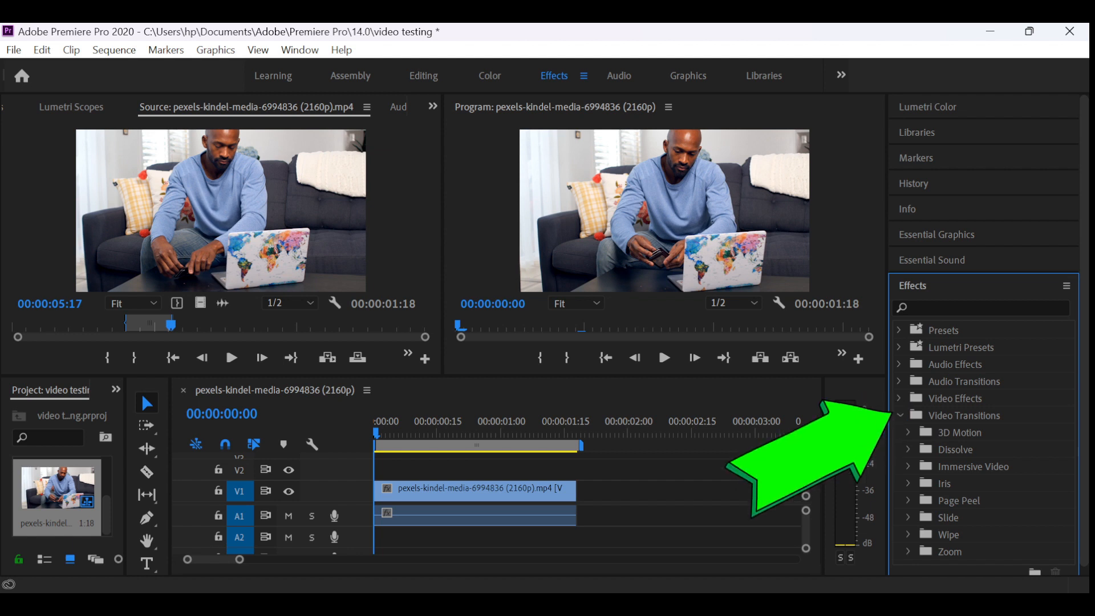
{"action": "scroll", "coordinate": [983, 365], "scroll_direction": "down", "scroll_amount": 1}
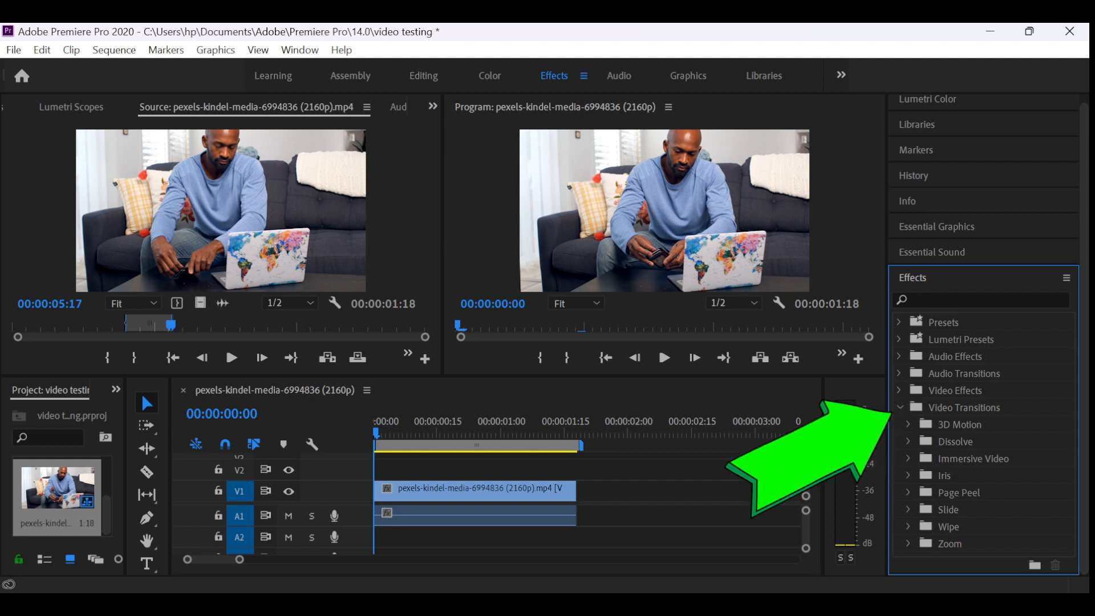
{"action": "left_click", "coordinate": [908, 544]}
{"action": "scroll", "coordinate": [983, 399], "scroll_direction": "down", "scroll_amount": 1}
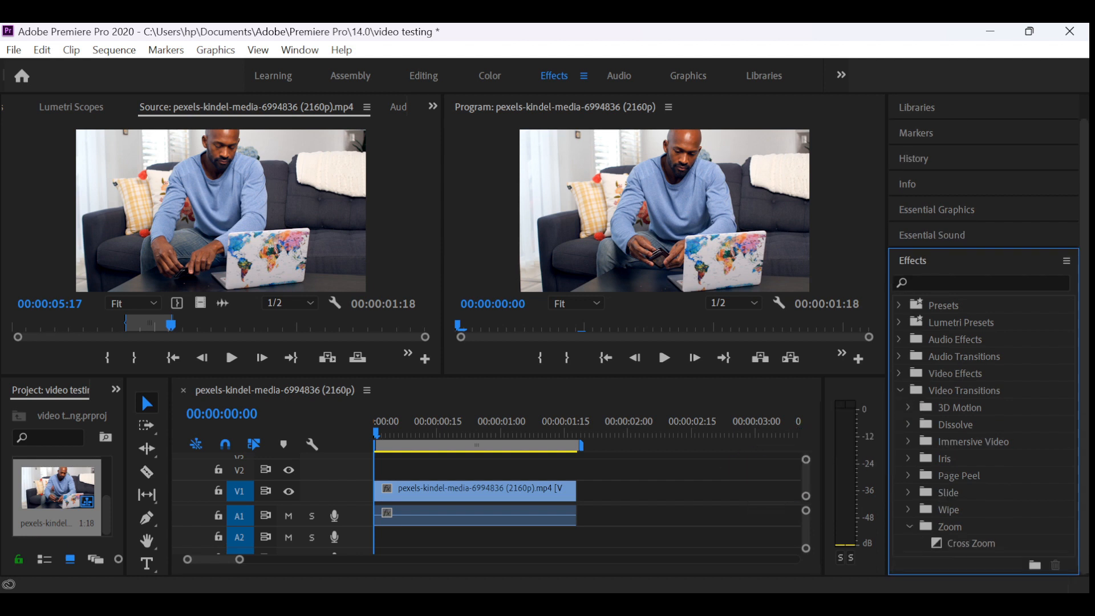
{"action": "left_click", "coordinate": [910, 526]}
{"action": "left_click", "coordinate": [908, 527]}
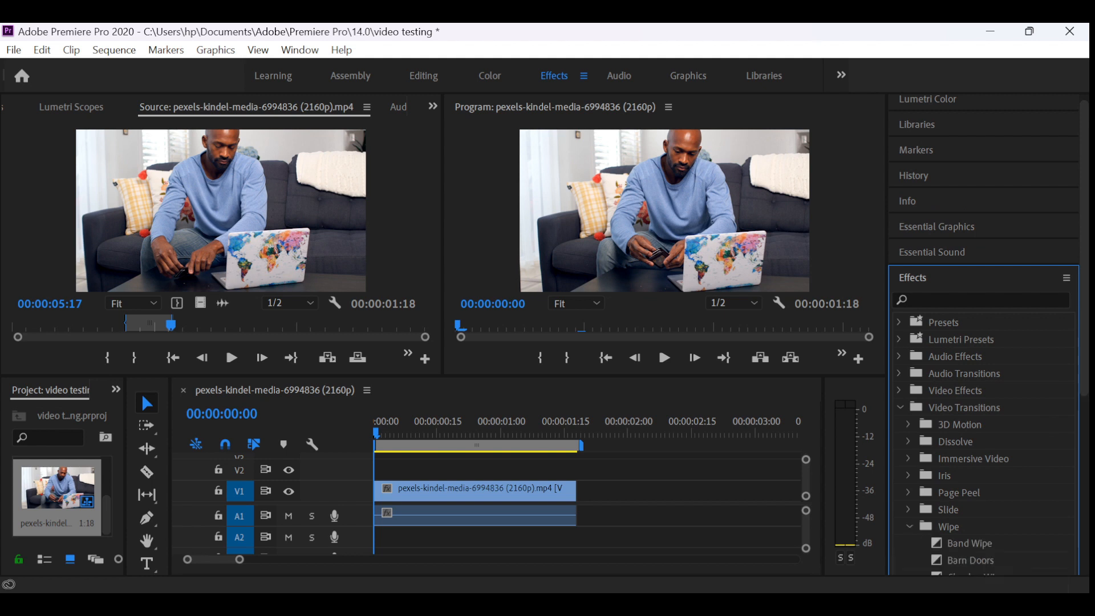
{"action": "left_click", "coordinate": [908, 526]}
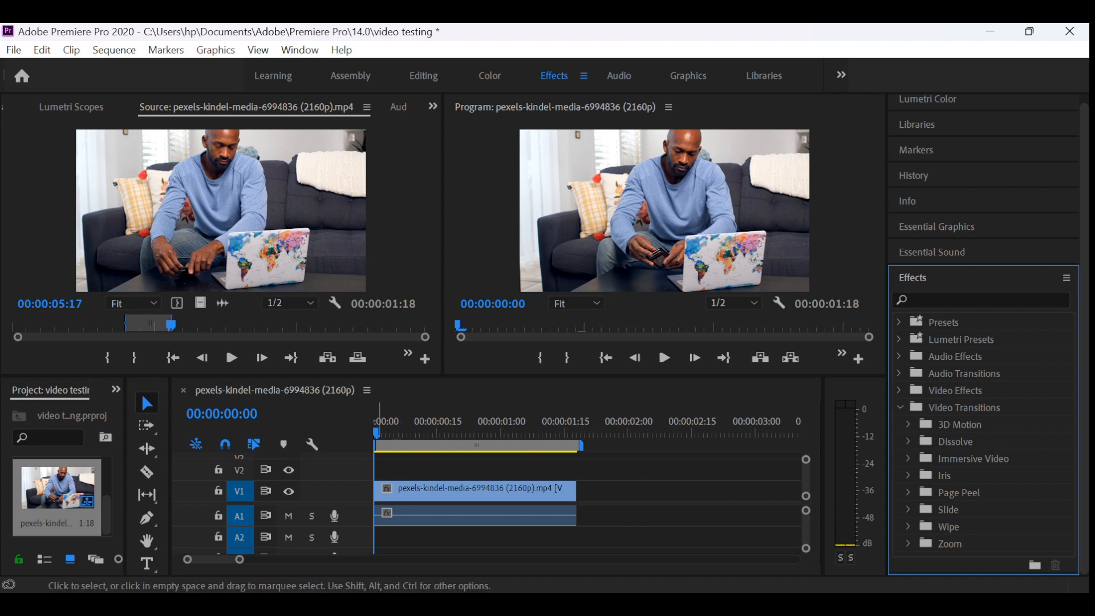
- Play the beginning of the sequence and park the playhead at 00:00:00:04
{"action": "key", "text": "space"}
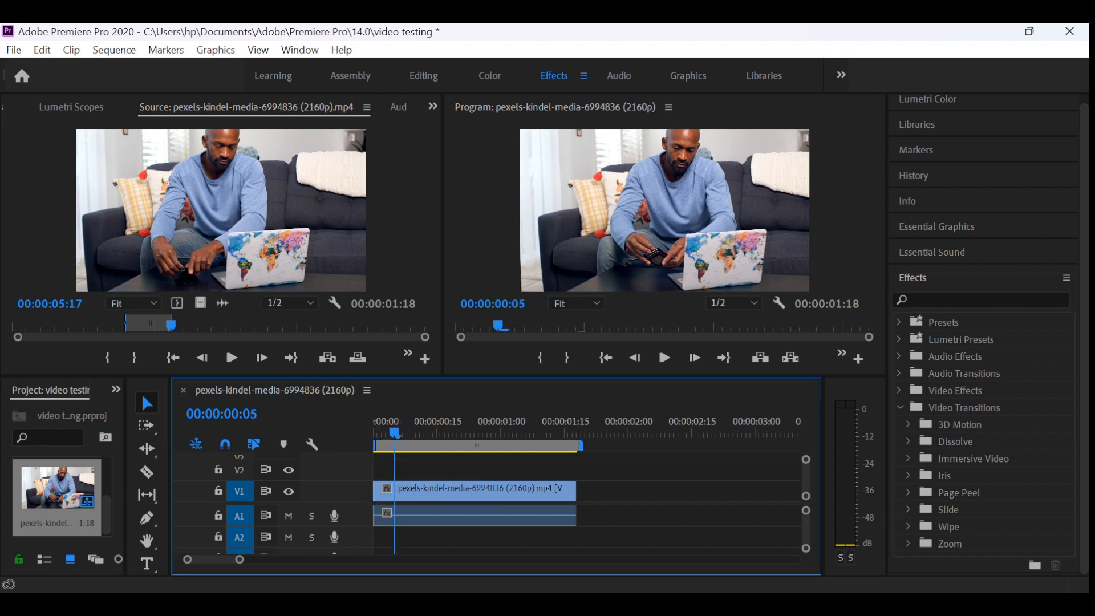
{"action": "key", "text": "Left"}
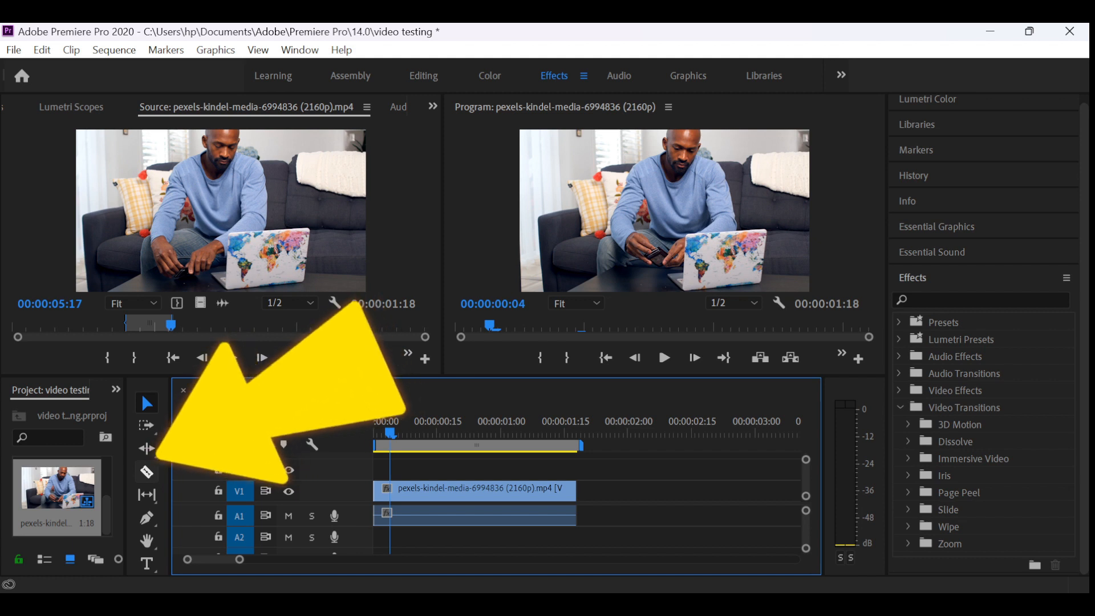
- Import the clip pexels-kindel-media-6994619 (Original) from the "video for use" folder in File Explorer into the project
{"action": "left_click", "coordinate": [75, 510]}
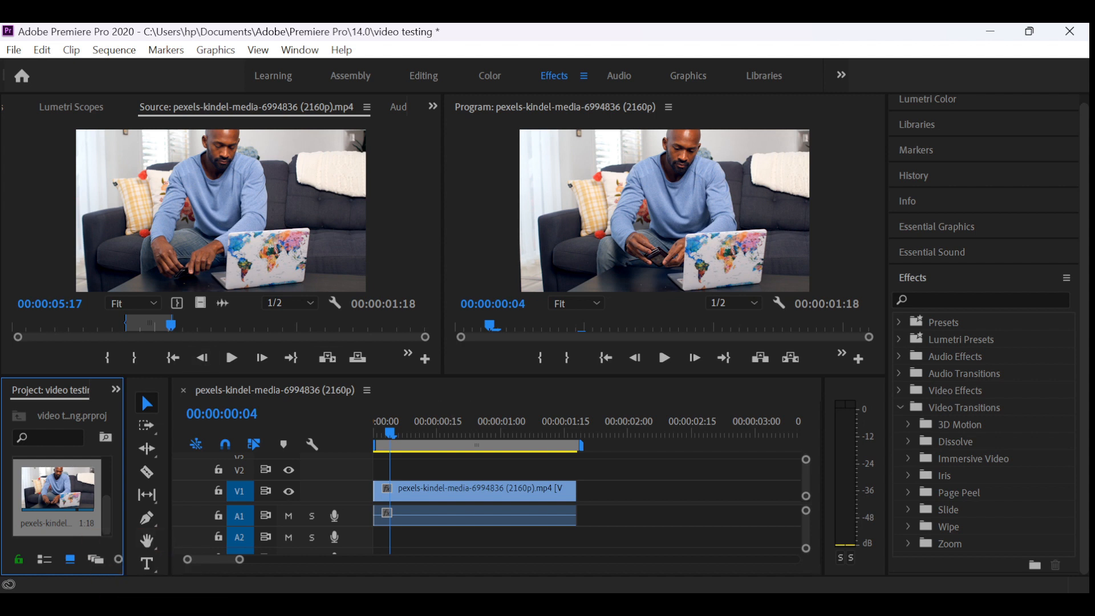
{"action": "key", "text": "shift+2"}
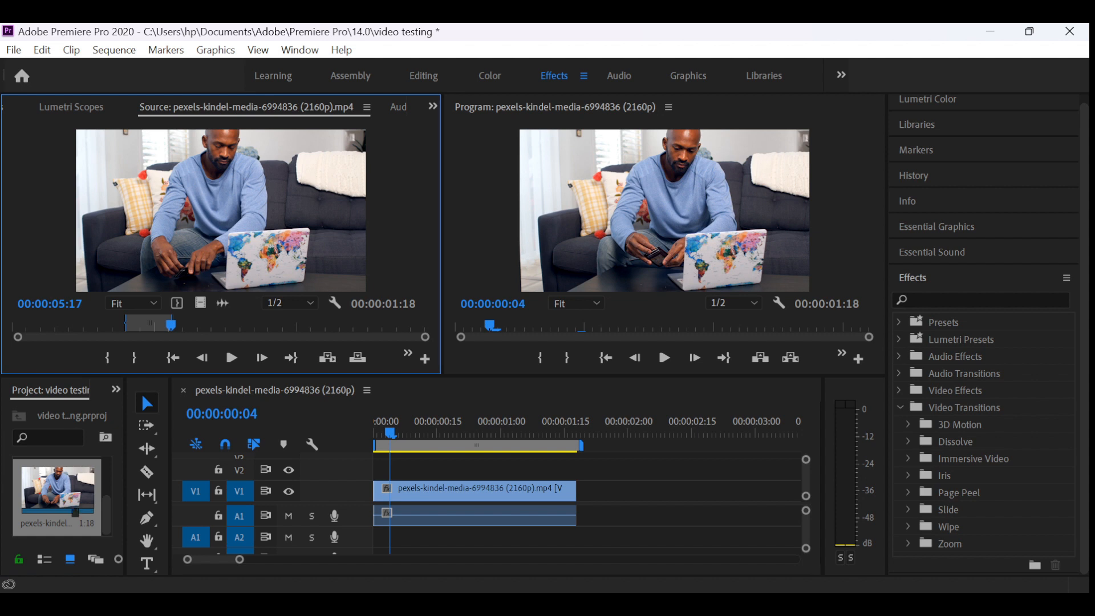
{"action": "key", "text": "shift+1"}
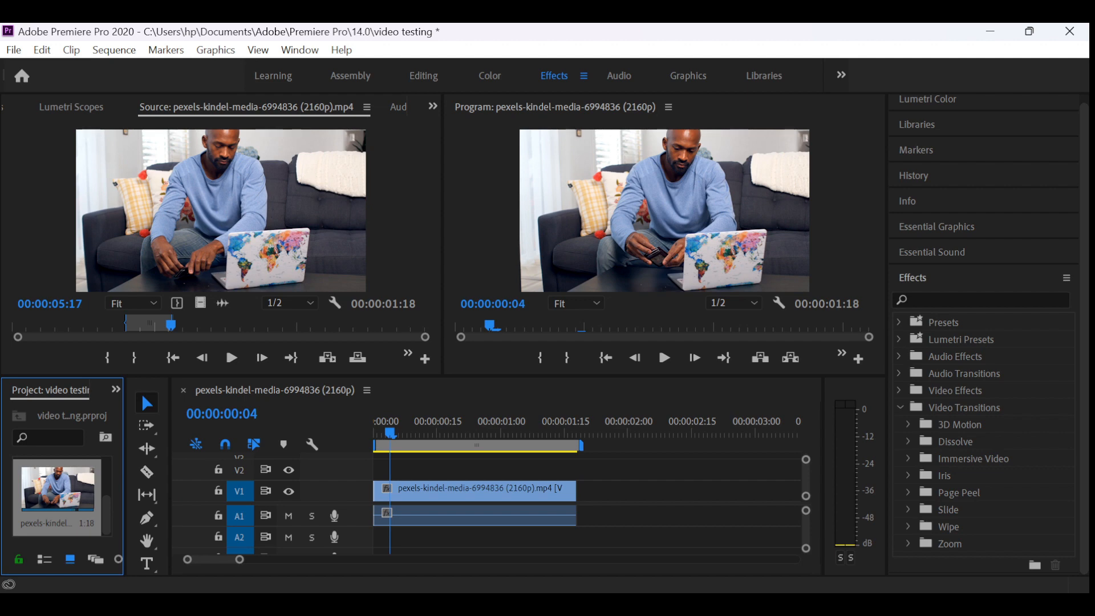
{"action": "left_click", "coordinate": [371, 604]}
{"action": "left_click", "coordinate": [463, 530]}
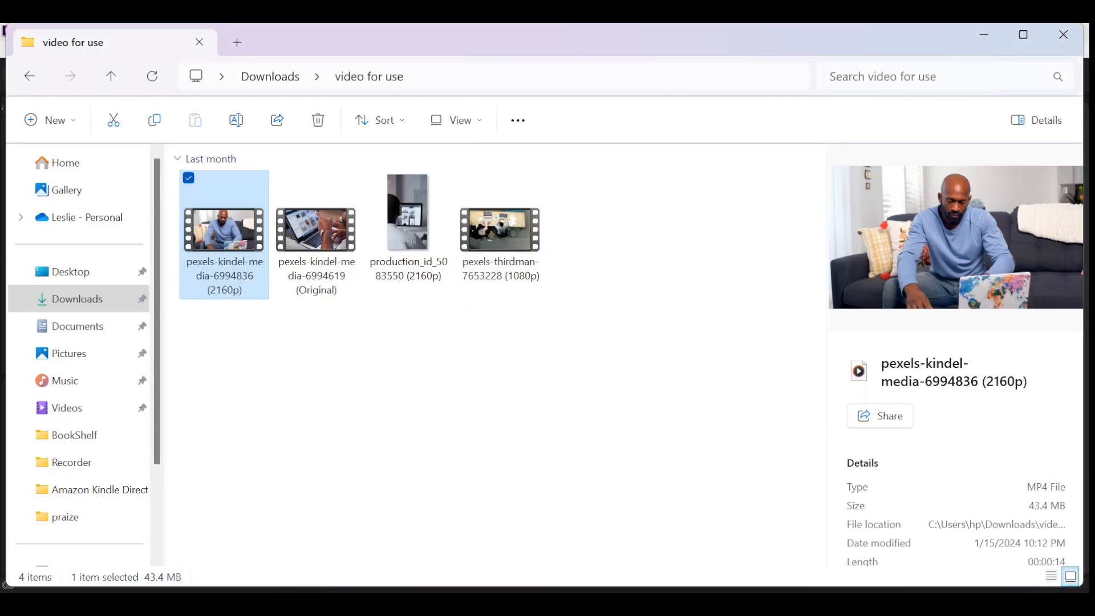
{"action": "left_click_drag", "start_coordinate": [317, 246], "coordinate": [80, 545]}
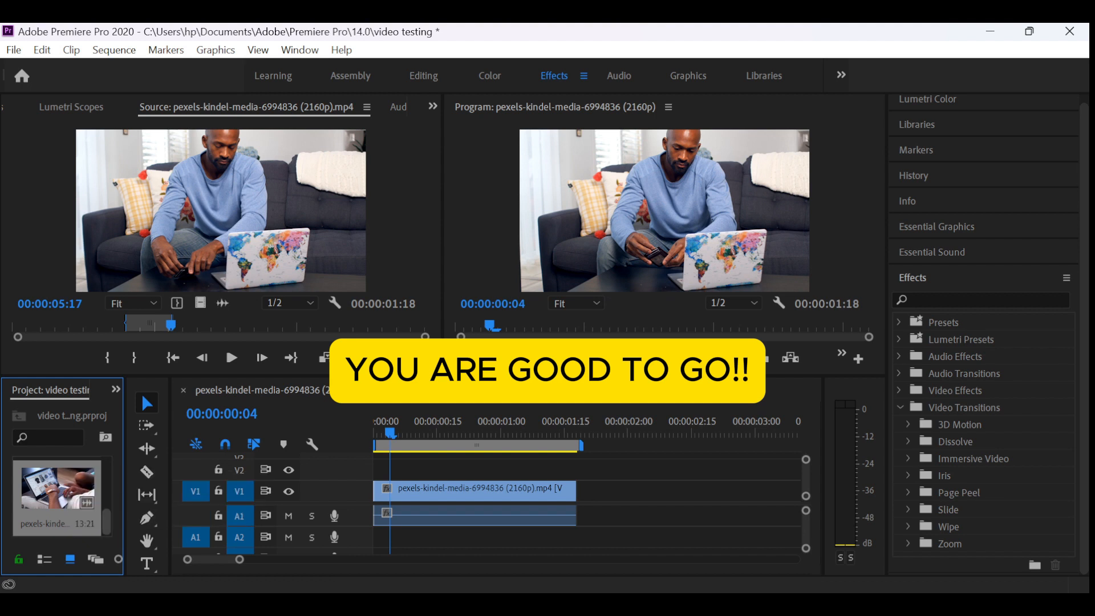
{"action": "scroll", "coordinate": [57, 496], "scroll_direction": "down", "scroll_amount": 3}
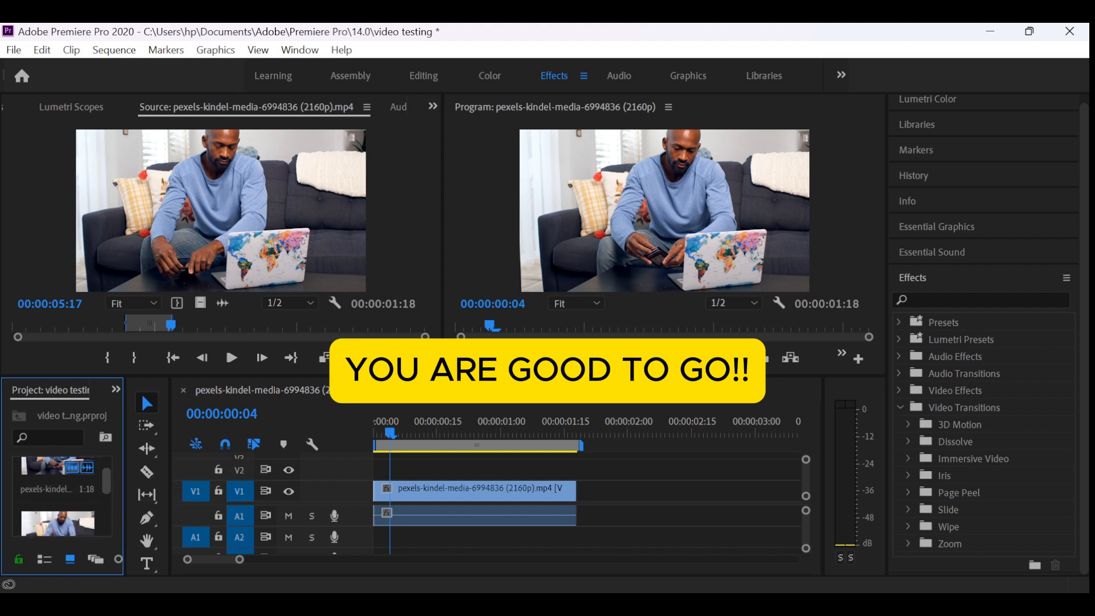
{"action": "scroll", "coordinate": [57, 496], "scroll_direction": "up", "scroll_amount": 3}
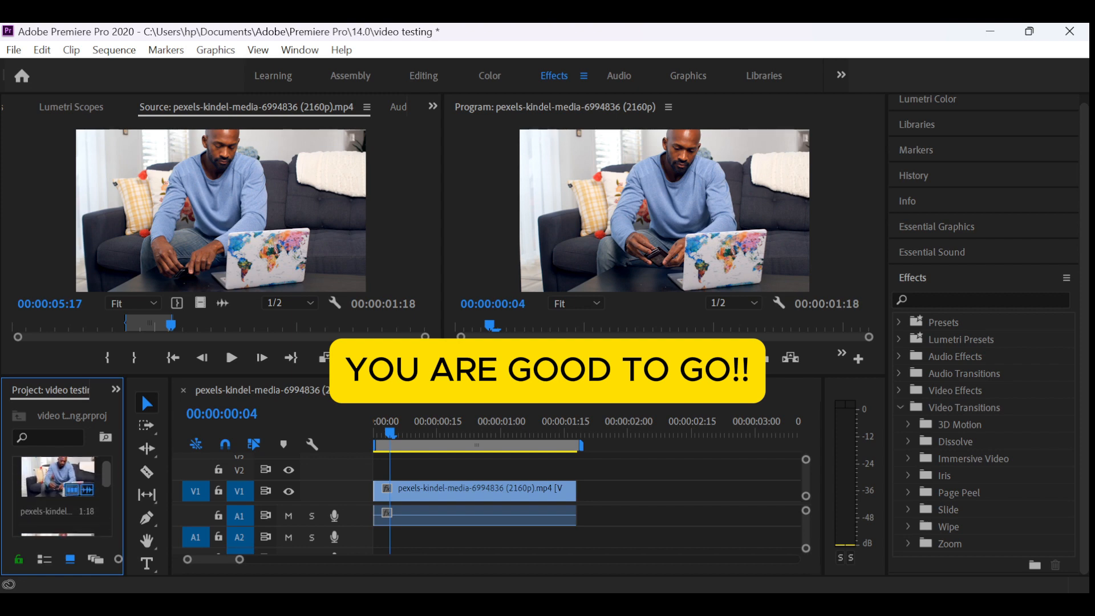
{"action": "scroll", "coordinate": [57, 496], "scroll_direction": "down", "scroll_amount": 4}
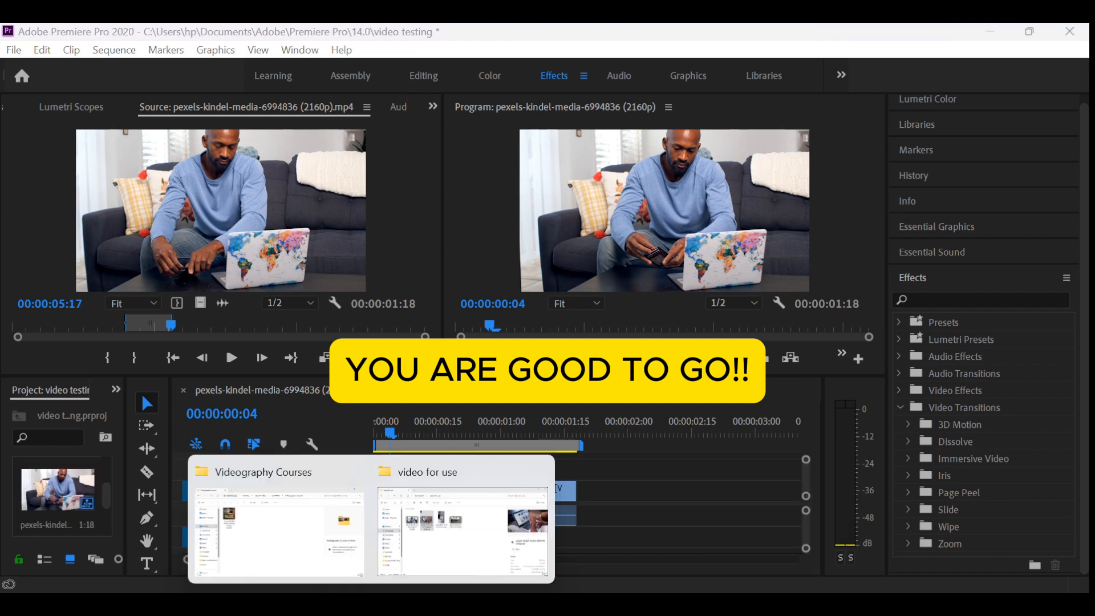
{"action": "left_click", "coordinate": [459, 526]}
{"action": "left_click", "coordinate": [500, 231]}
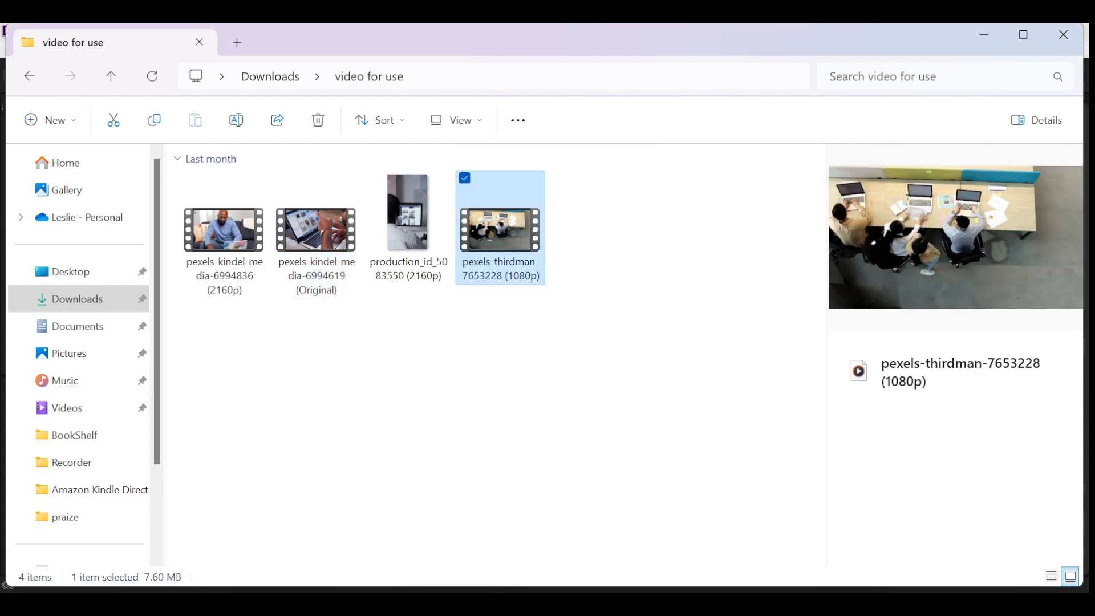
{"action": "left_click_drag", "start_coordinate": [501, 231], "coordinate": [85, 502]}
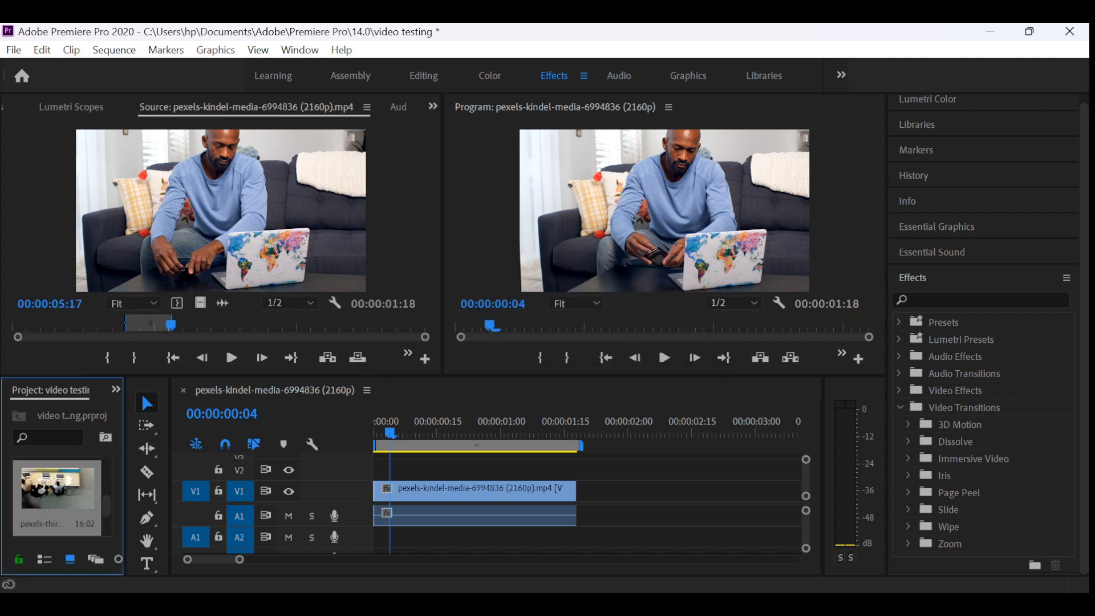
- Open the pexels-kindel-media-6994619 (Original) clip in the Source Monitor and play it
{"action": "scroll", "coordinate": [62, 496], "scroll_direction": "up", "scroll_amount": 5}
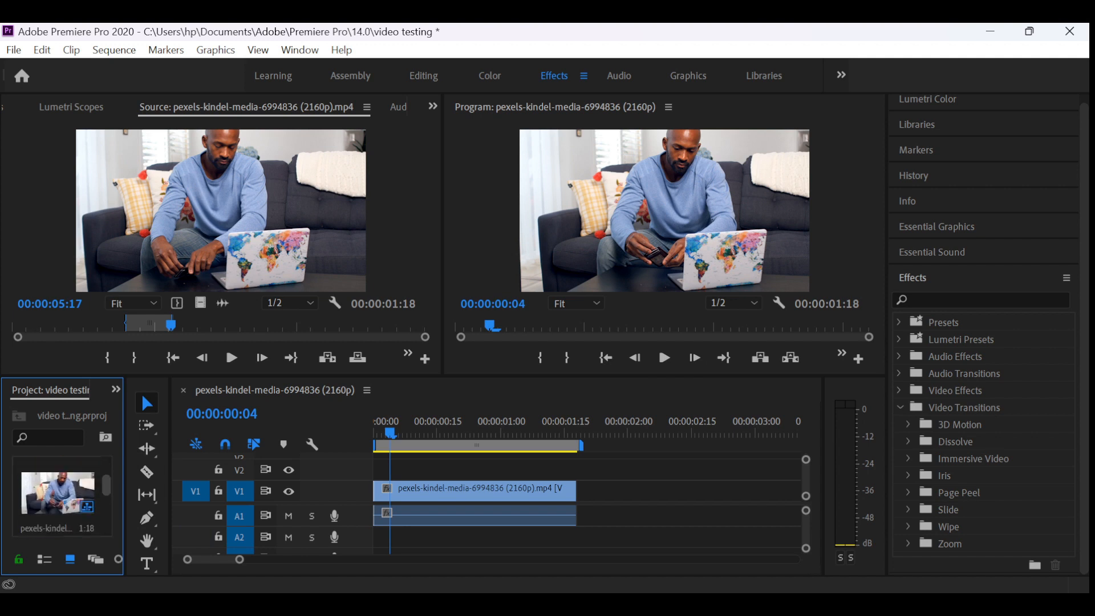
{"action": "scroll", "coordinate": [62, 496], "scroll_direction": "down", "scroll_amount": 2}
{"action": "scroll", "coordinate": [62, 496], "scroll_direction": "down", "scroll_amount": 4}
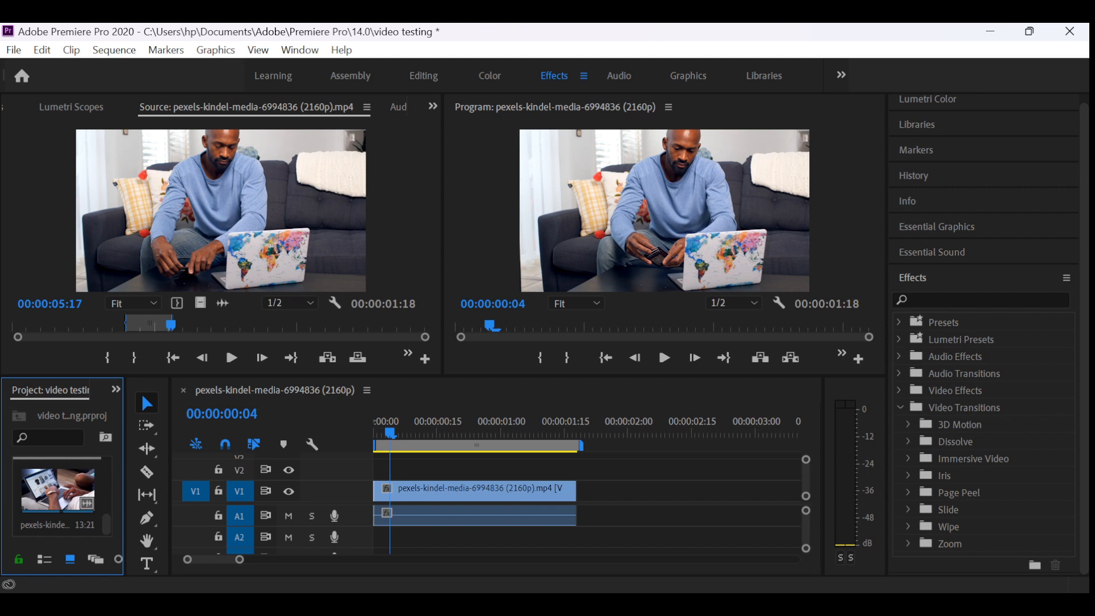
{"action": "double_click", "coordinate": [62, 491]}
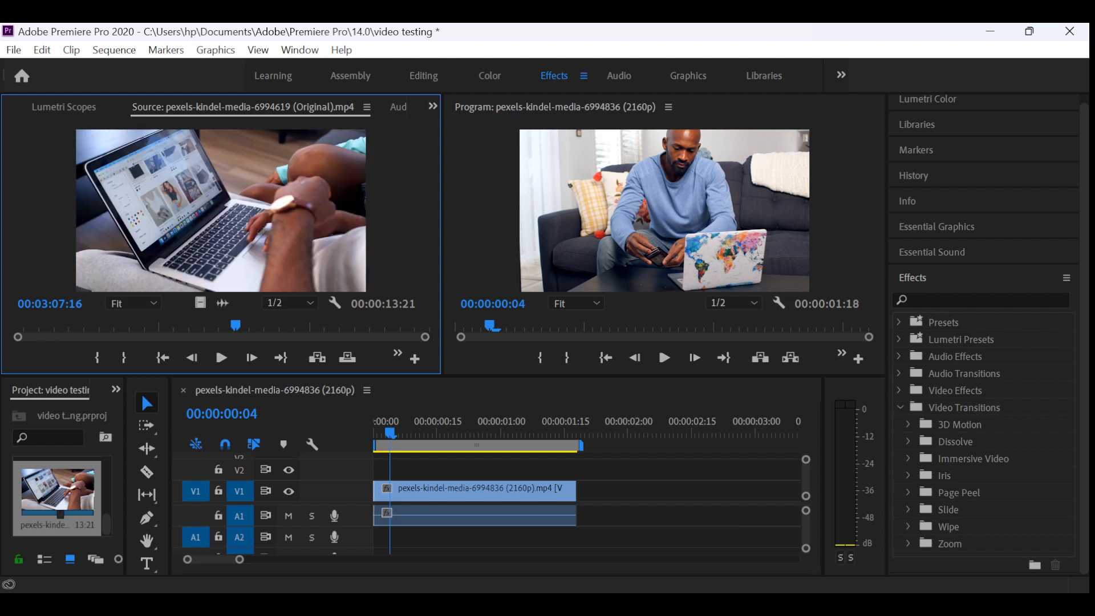
{"action": "left_click", "coordinate": [221, 358]}
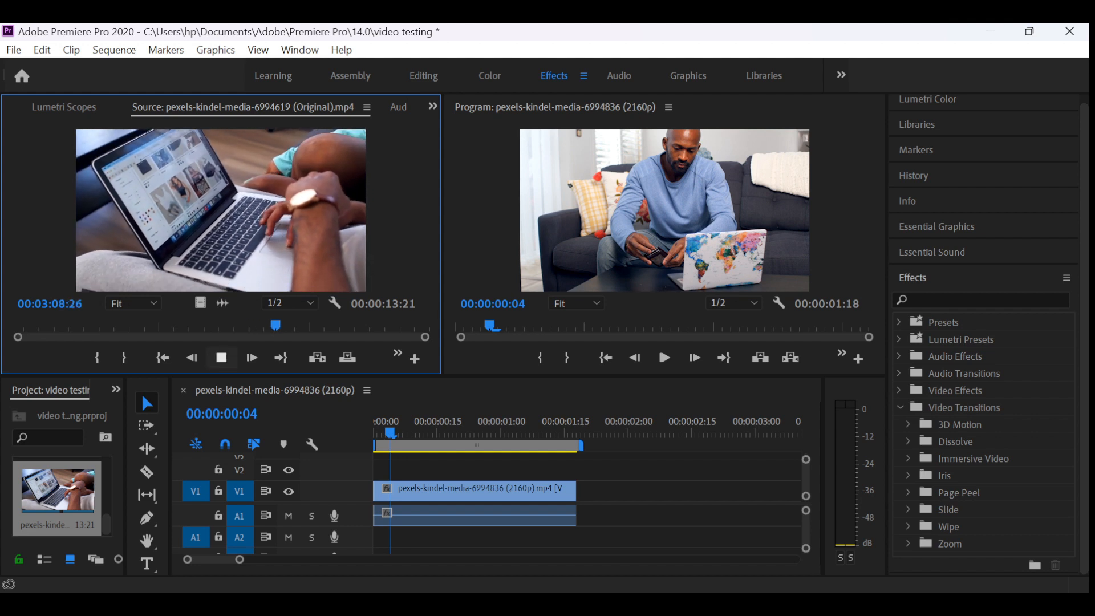
- Mark the source clip's In point at 00:03:03:05 and its Out point at 00:03:05:23
{"action": "left_click_drag", "start_coordinate": [54, 325], "coordinate": [103, 326]}
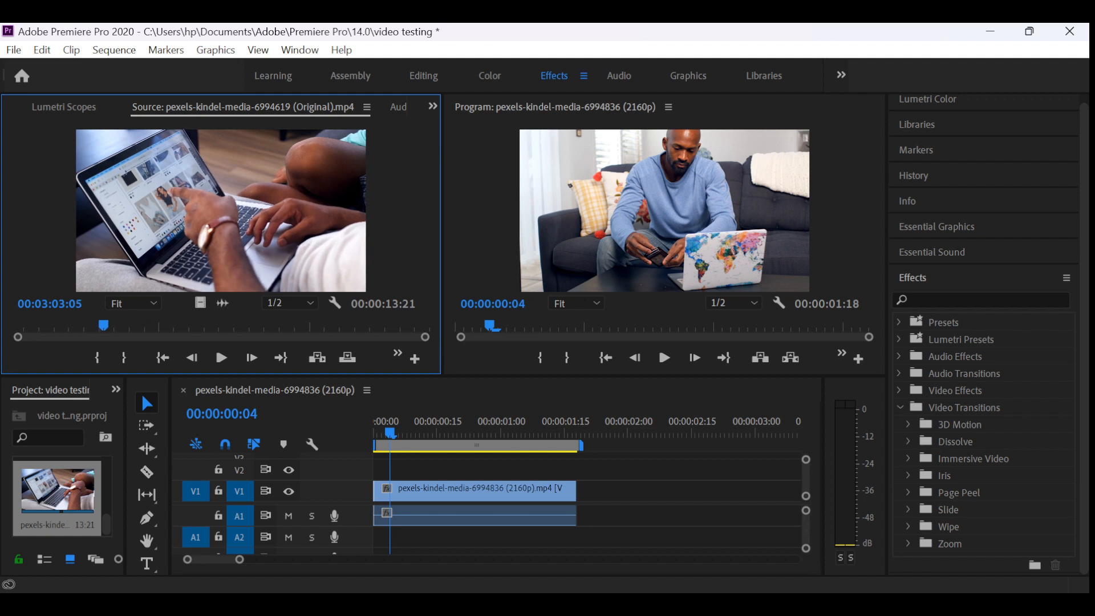
{"action": "key", "text": "i"}
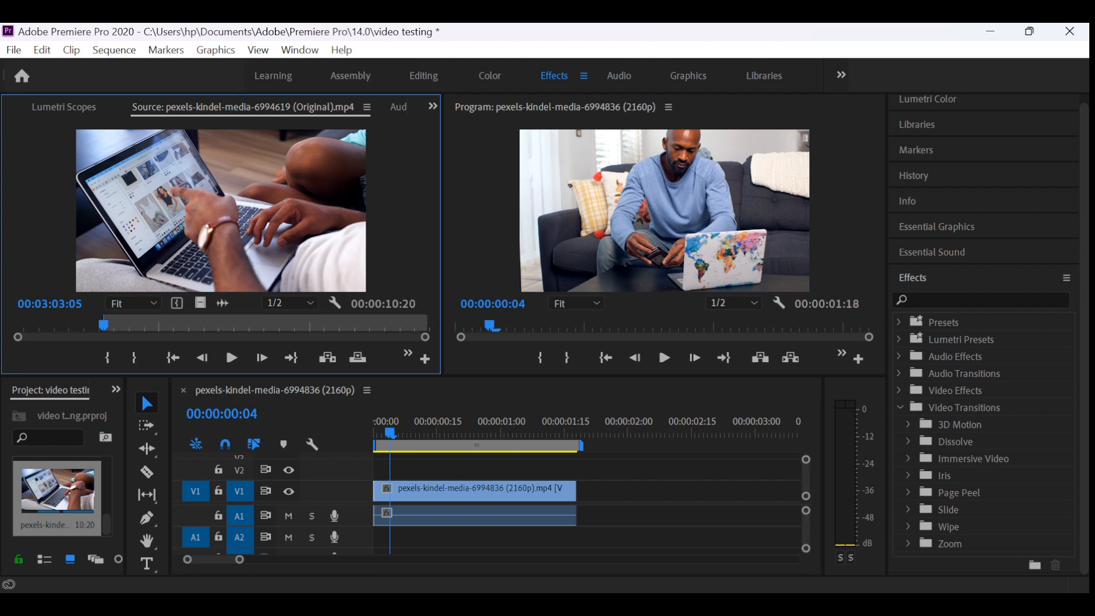
{"action": "left_click_drag", "start_coordinate": [103, 326], "coordinate": [182, 326]}
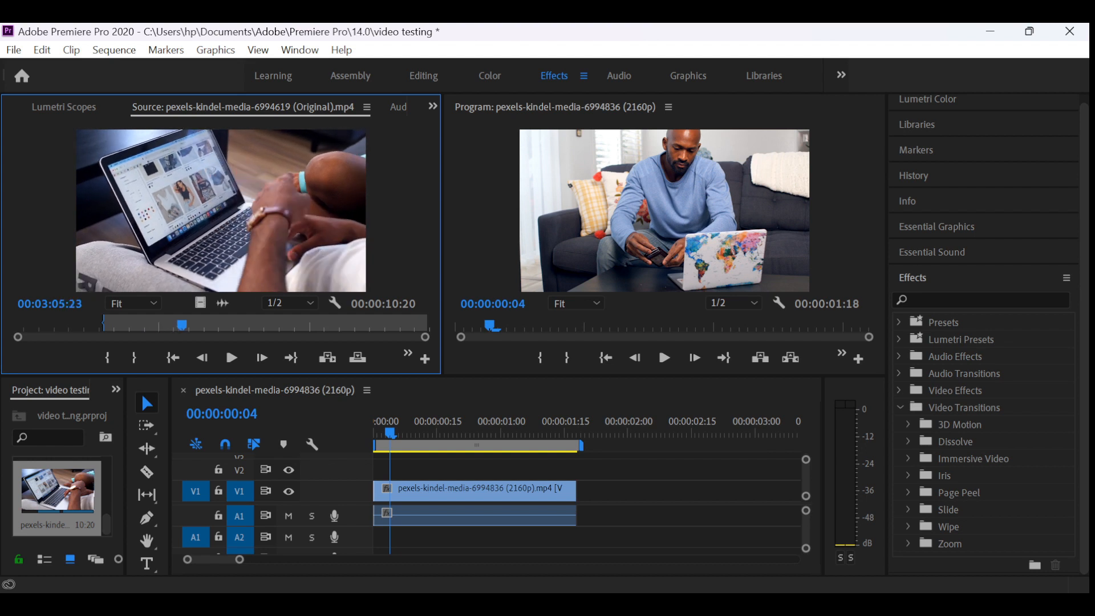
{"action": "key", "text": "o"}
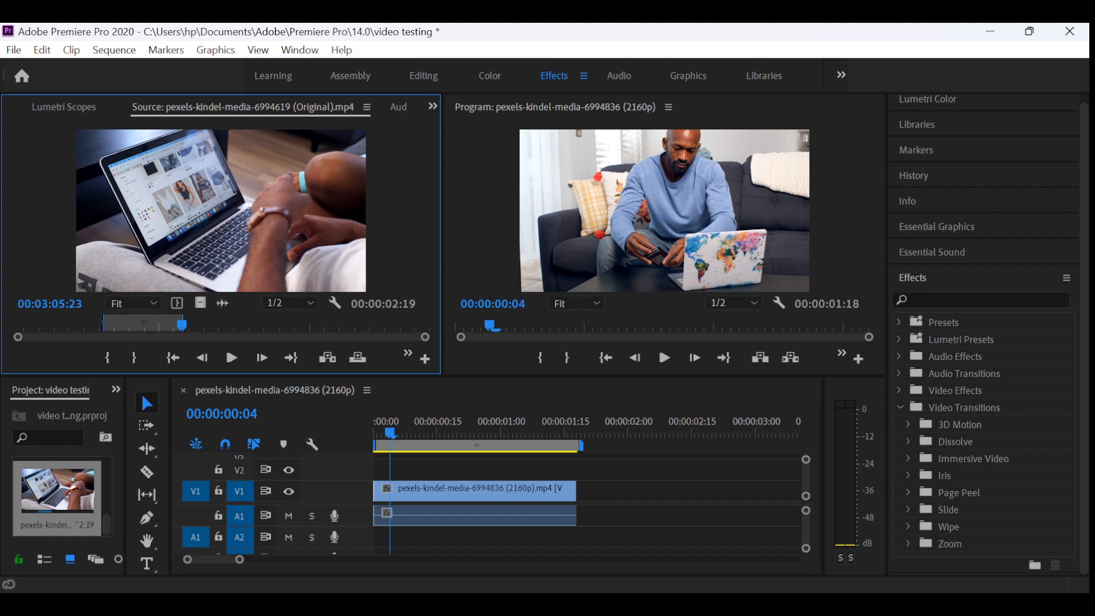
- Place the trimmed source clip on V1 directly against the end of the first clip, and move the playhead to 00:00:00:26
{"action": "left_click_drag", "start_coordinate": [221, 211], "coordinate": [641, 491]}
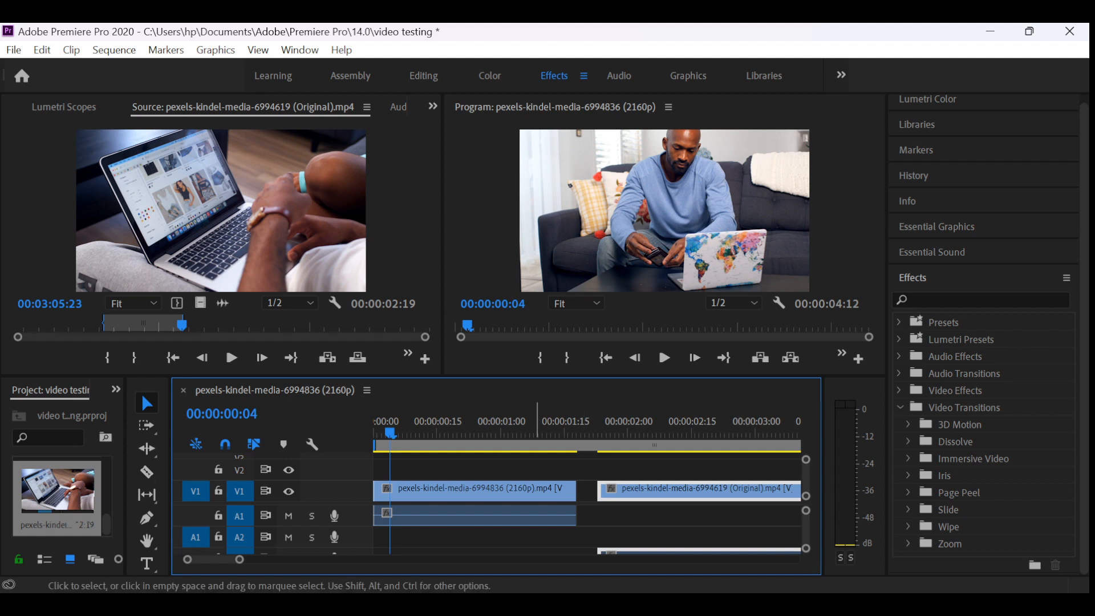
{"action": "left_click", "coordinate": [539, 428]}
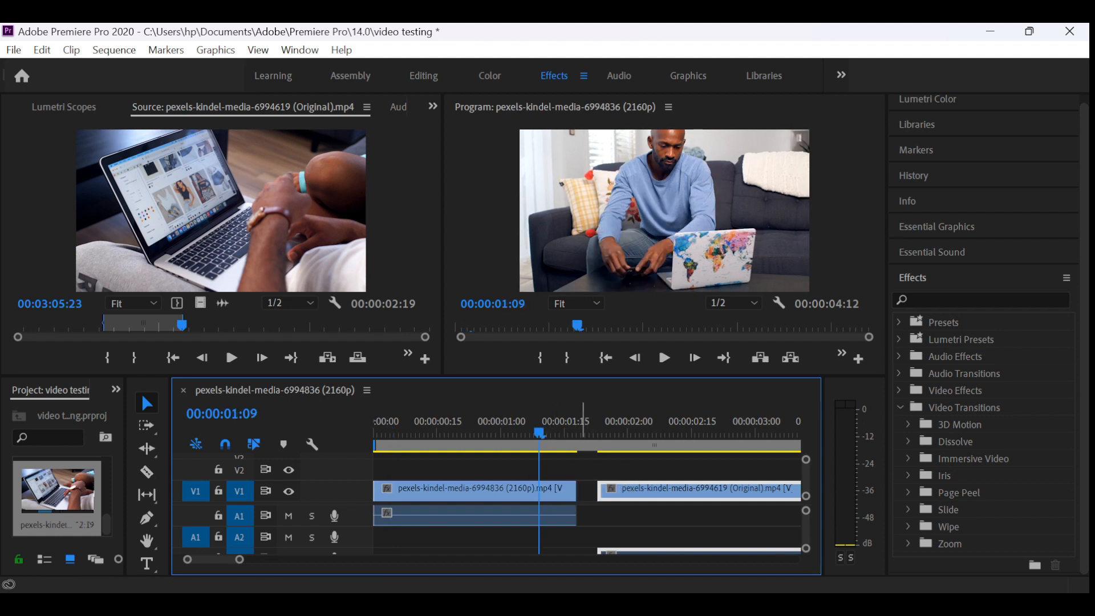
{"action": "left_click", "coordinate": [551, 427]}
{"action": "mouse_move", "coordinate": [551, 427]}
{"action": "left_mouse_down"}
{"action": "mouse_move", "coordinate": [592, 428]}
{"action": "mouse_move", "coordinate": [556, 428]}
{"action": "left_mouse_up"}
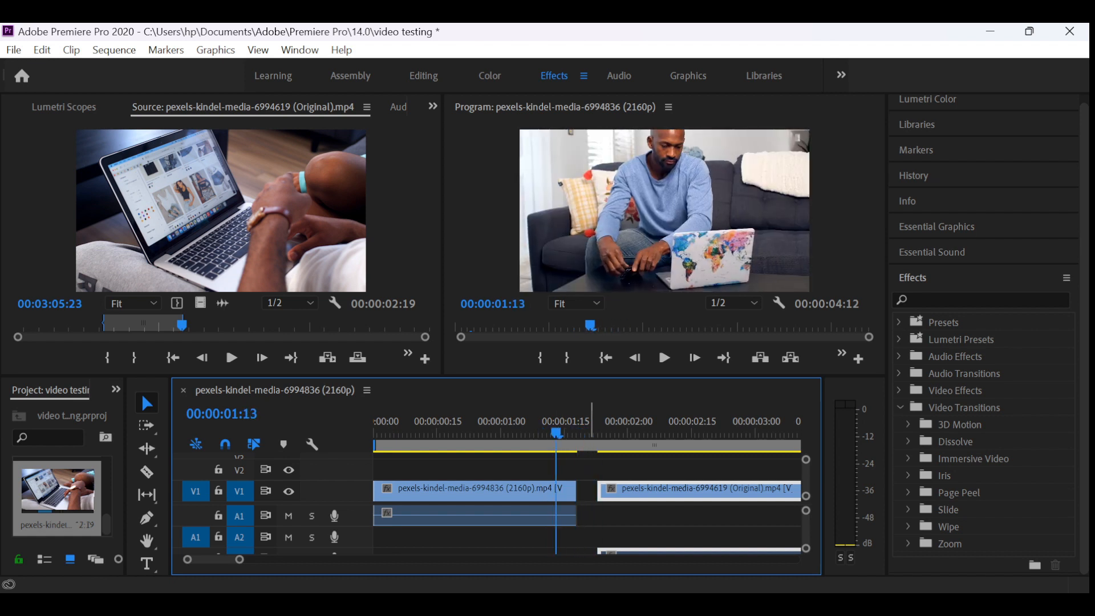
{"action": "left_click_drag", "start_coordinate": [624, 489], "coordinate": [599, 490]}
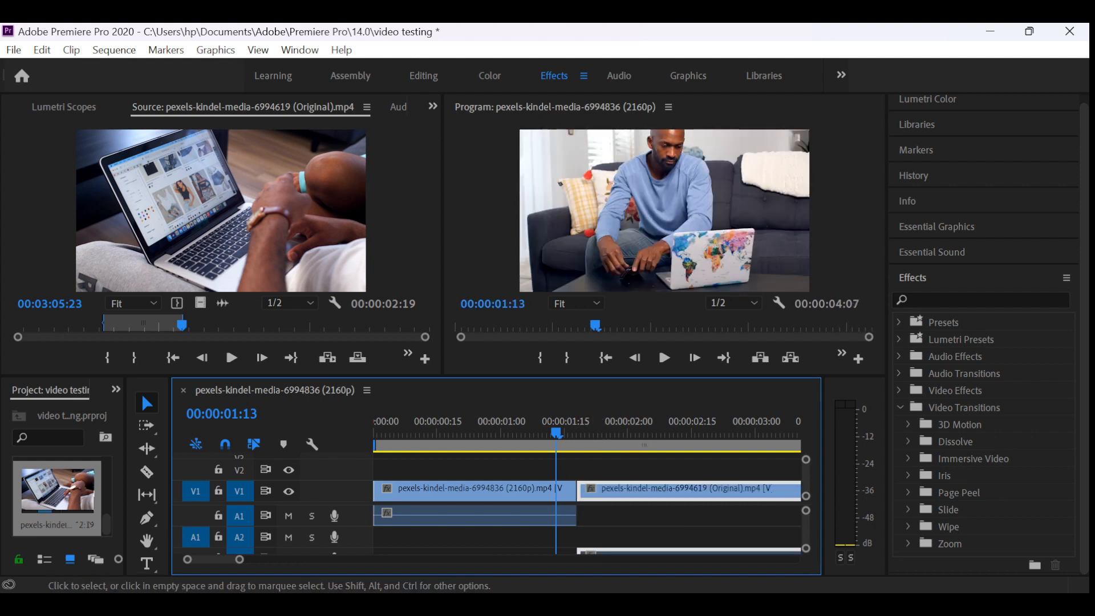
{"action": "left_click_drag", "start_coordinate": [556, 431], "coordinate": [484, 430]}
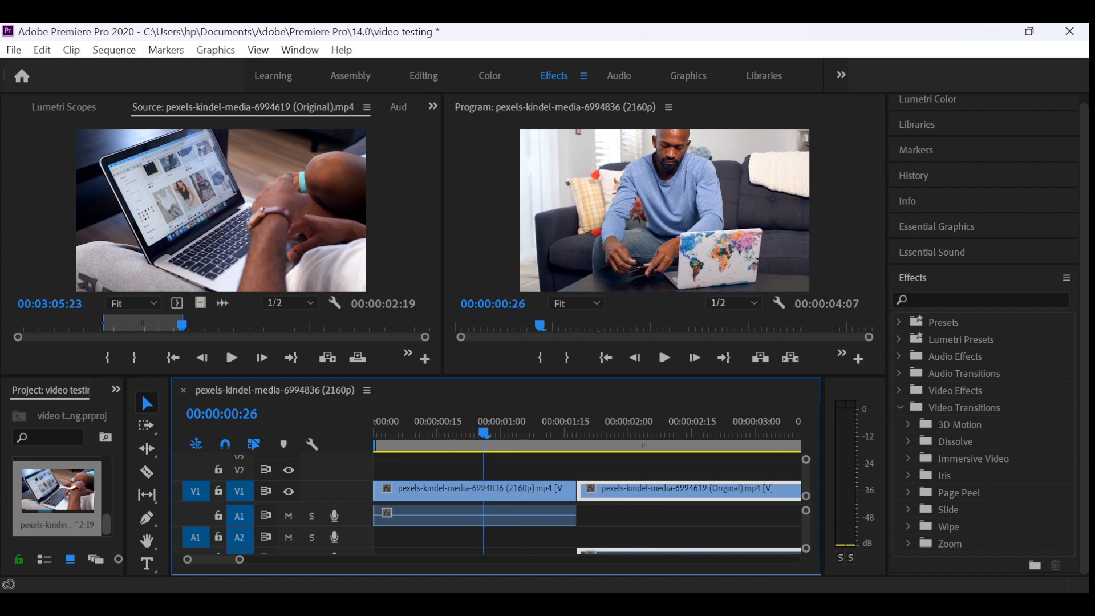
{"action": "scroll", "coordinate": [57, 496], "scroll_direction": "up", "scroll_amount": 2}
{"action": "scroll", "coordinate": [57, 496], "scroll_direction": "up", "scroll_amount": 2}
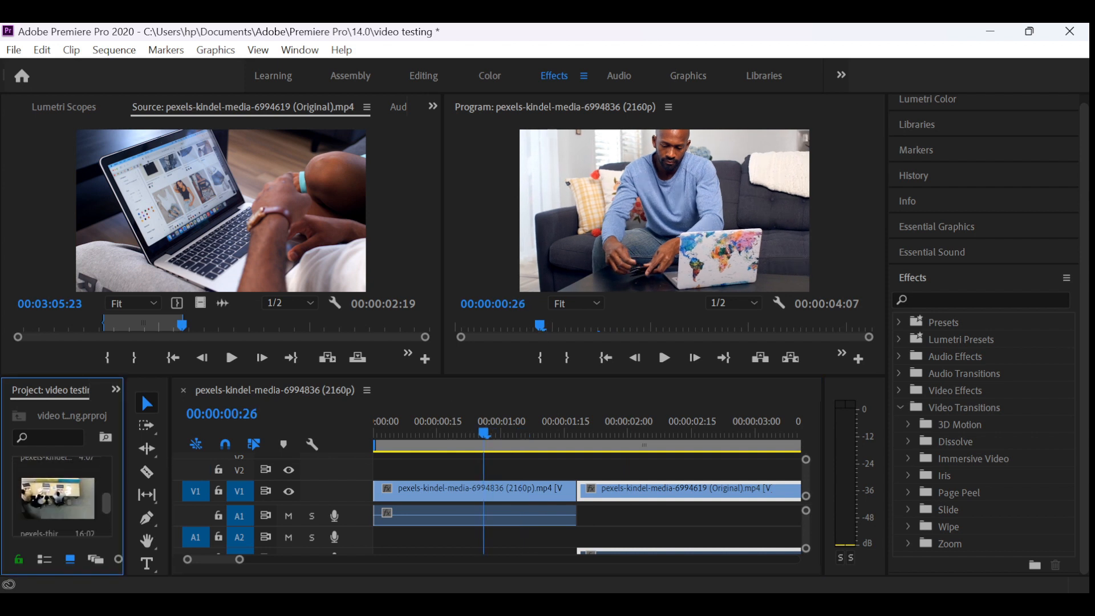
{"action": "double_click", "coordinate": [57, 497]}
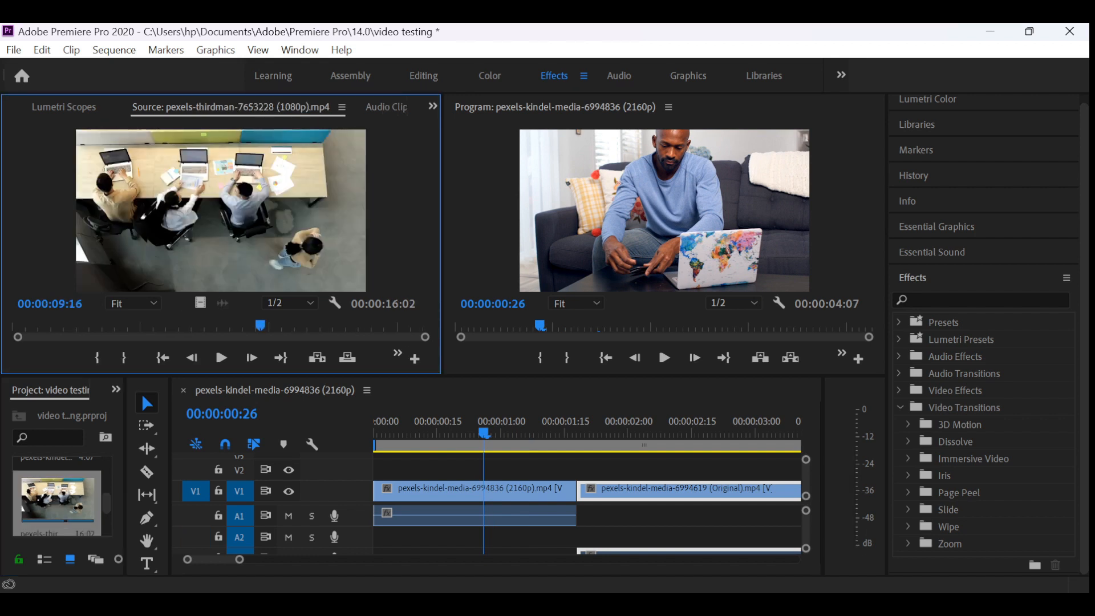
- Mark a 00:00:01:17 range ending at 00:00:06:01 on the source clip and place it on V1 over the tail of the second clip
{"action": "left_click_drag", "start_coordinate": [260, 325], "coordinate": [167, 325]}
{"action": "key", "text": "i"}
{"action": "key", "text": "o"}
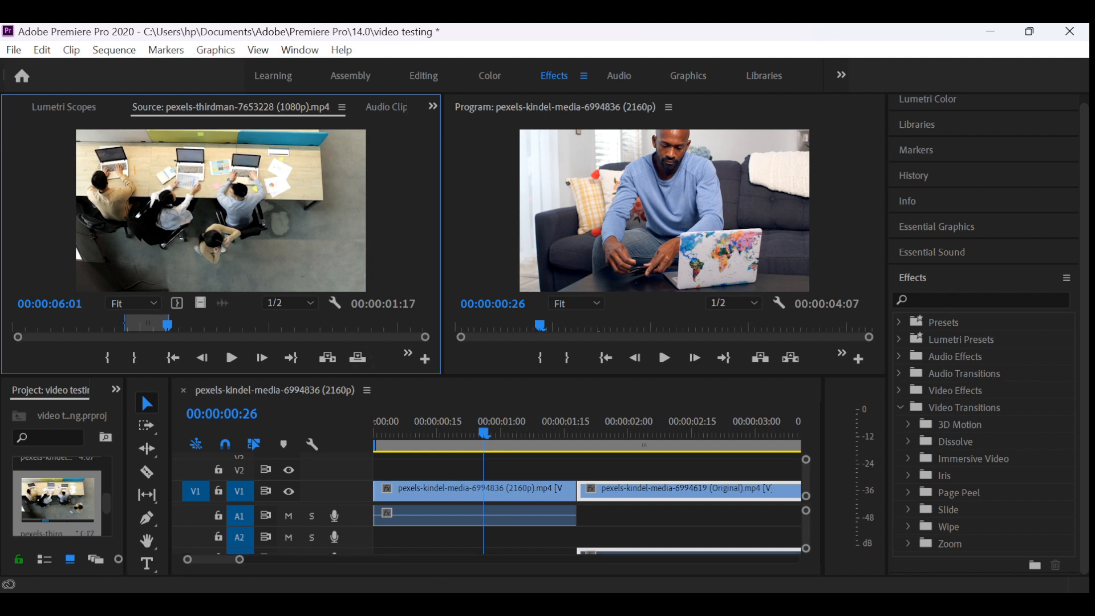
{"action": "mouse_move", "coordinate": [800, 490]}
{"action": "left_mouse_down"}
{"action": "mouse_move", "coordinate": [734, 491]}
{"action": "mouse_move", "coordinate": [797, 491]}
{"action": "left_mouse_up"}
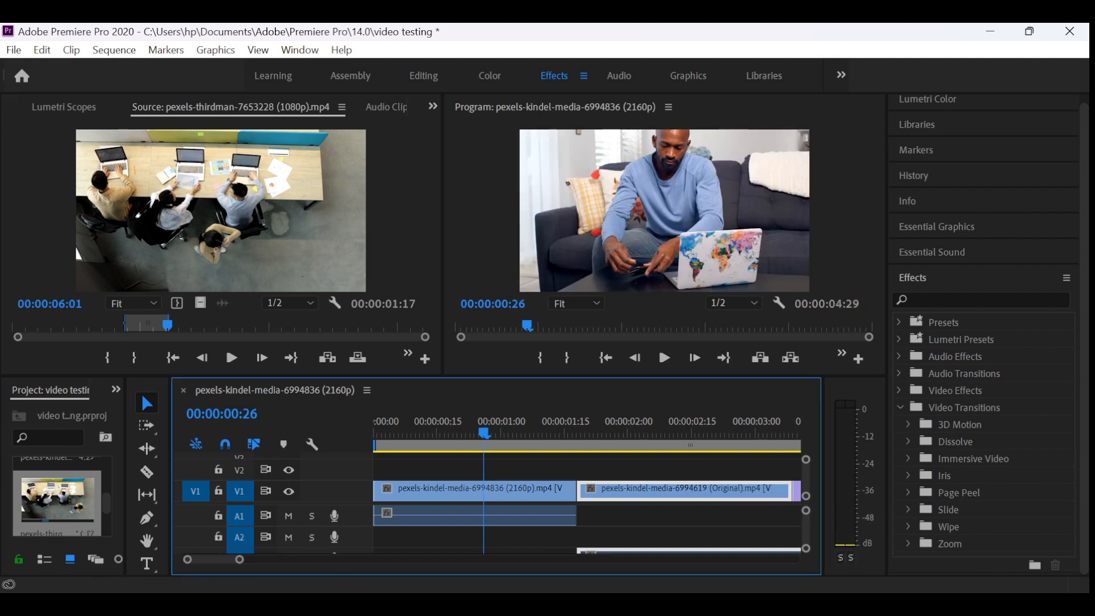
- Show all three clips in the timeline and move the playhead to 00:00:01:12 in the first clip
{"action": "mouse_move", "coordinate": [213, 560]}
{"action": "left_mouse_down"}
{"action": "mouse_move", "coordinate": [274, 559]}
{"action": "mouse_move", "coordinate": [221, 559]}
{"action": "left_mouse_up"}
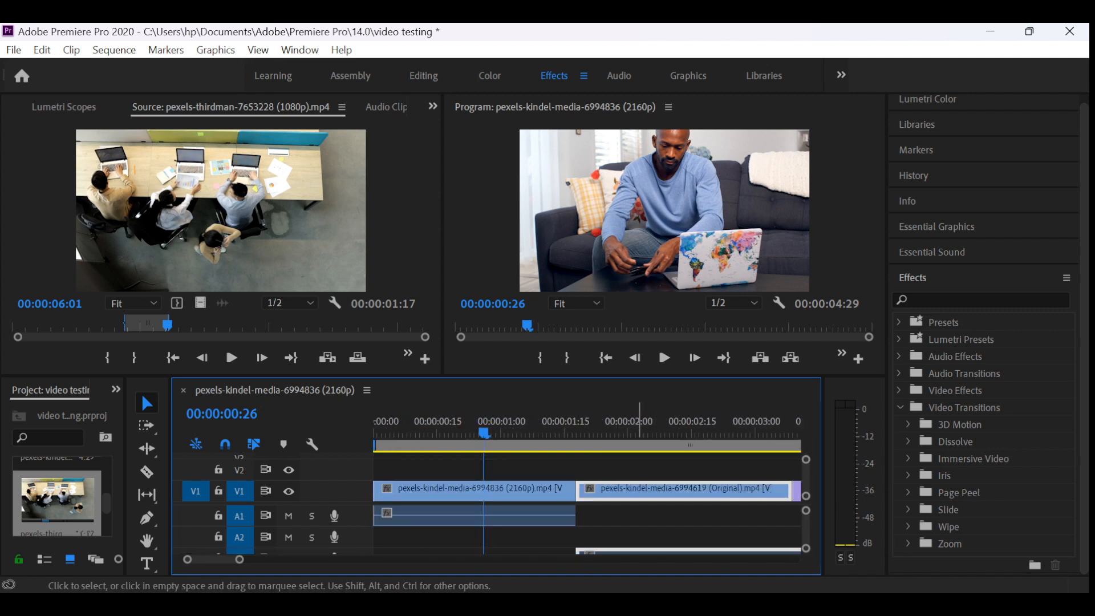
{"action": "mouse_move", "coordinate": [642, 490]}
{"action": "left_mouse_down"}
{"action": "mouse_move", "coordinate": [660, 491]}
{"action": "mouse_move", "coordinate": [641, 491]}
{"action": "left_mouse_up"}
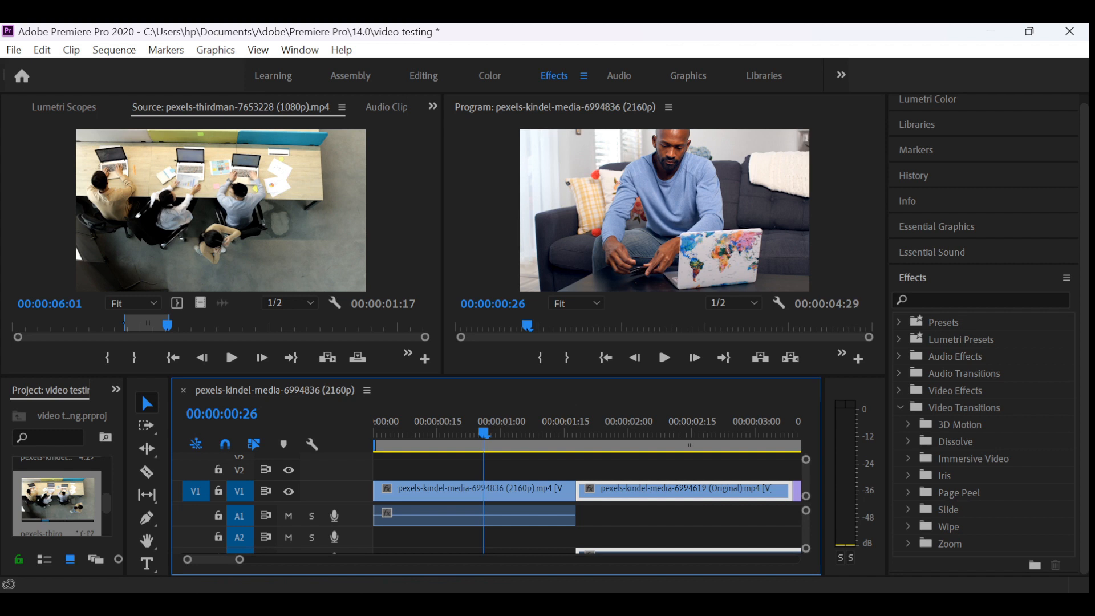
{"action": "mouse_move", "coordinate": [240, 560]}
{"action": "left_mouse_down"}
{"action": "mouse_move", "coordinate": [272, 559]}
{"action": "mouse_move", "coordinate": [244, 559]}
{"action": "mouse_move", "coordinate": [260, 559]}
{"action": "left_mouse_up"}
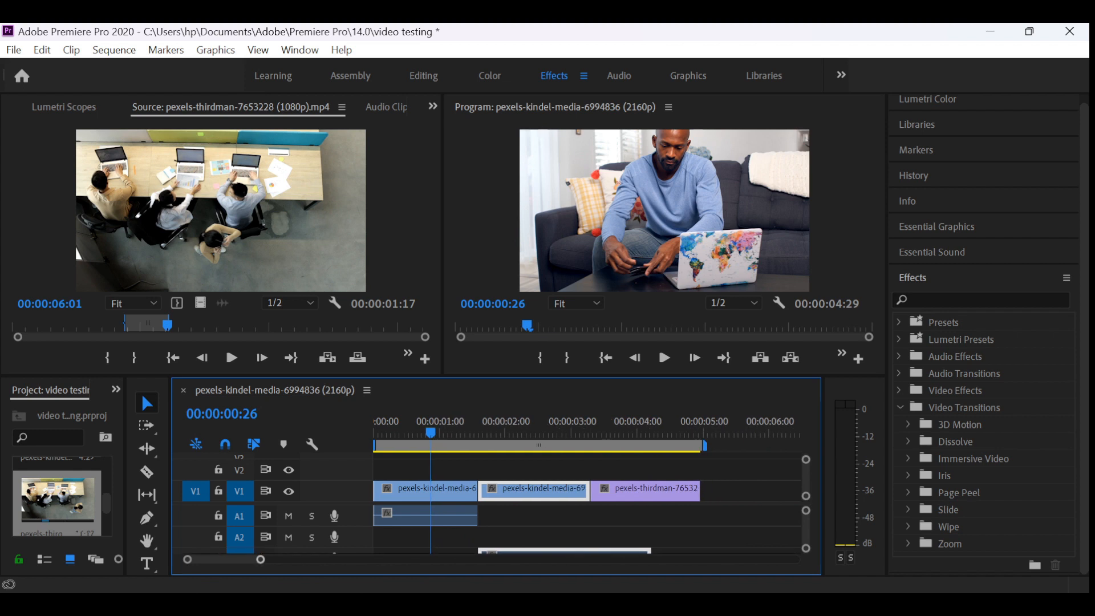
{"action": "left_click_drag", "start_coordinate": [609, 490], "coordinate": [632, 491]}
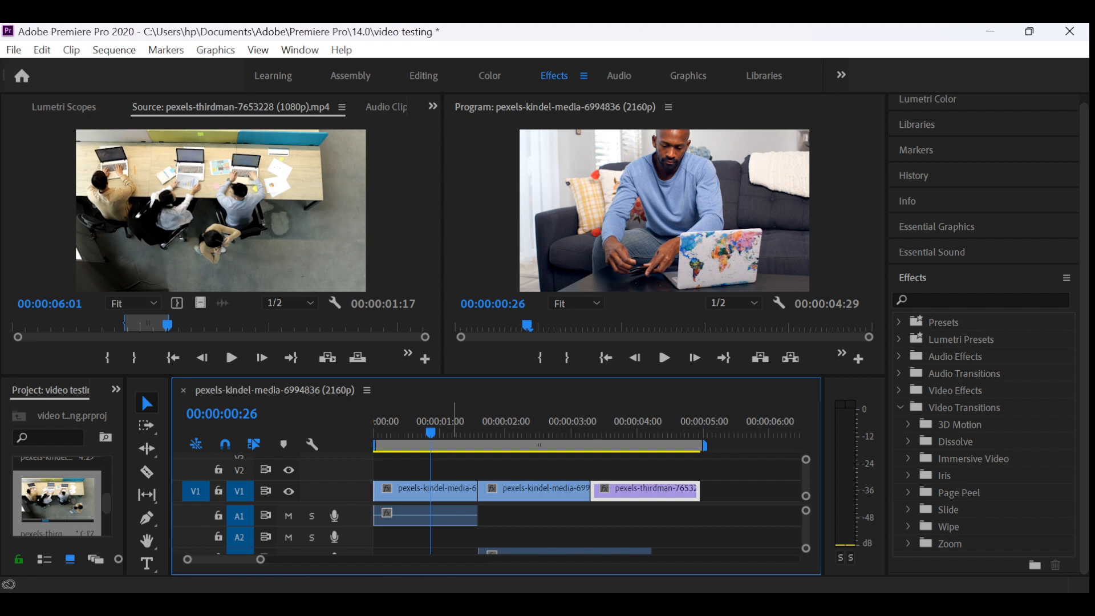
{"action": "mouse_move", "coordinate": [461, 425]}
{"action": "left_mouse_down"}
{"action": "mouse_move", "coordinate": [384, 425]}
{"action": "mouse_move", "coordinate": [466, 425]}
{"action": "left_mouse_up"}
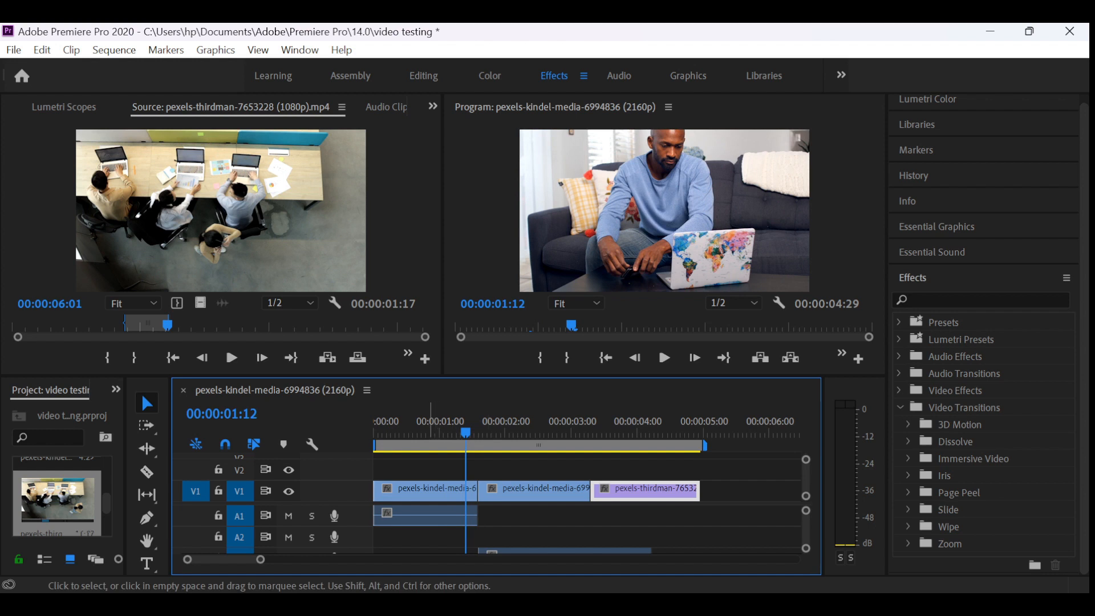
- Mute audio tracks A1, A2 and A3 of the sequence
{"action": "left_click", "coordinate": [426, 491]}
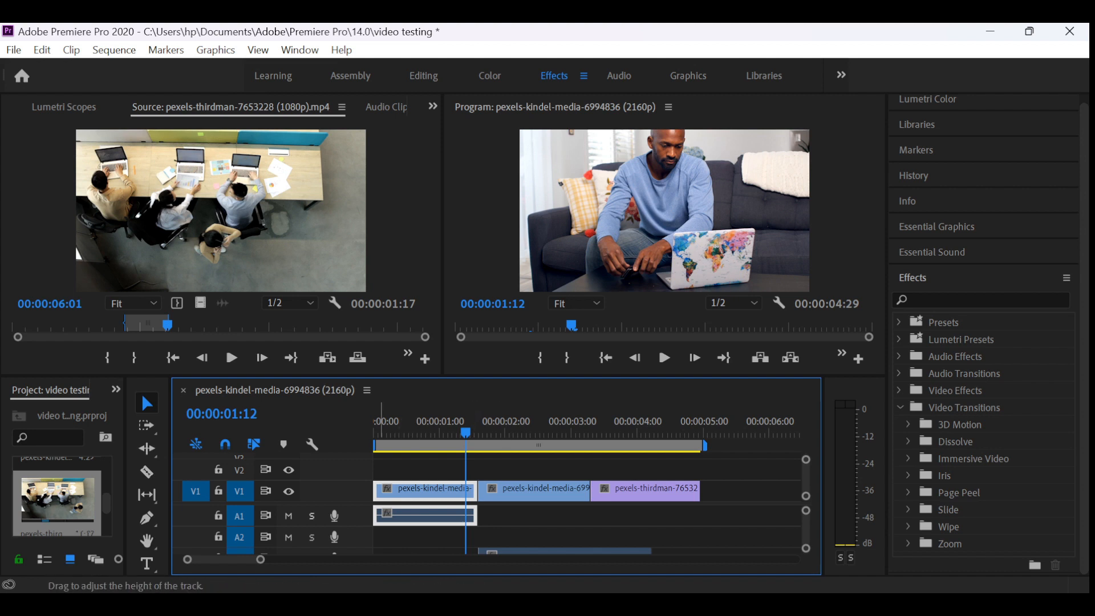
{"action": "left_click", "coordinate": [288, 516]}
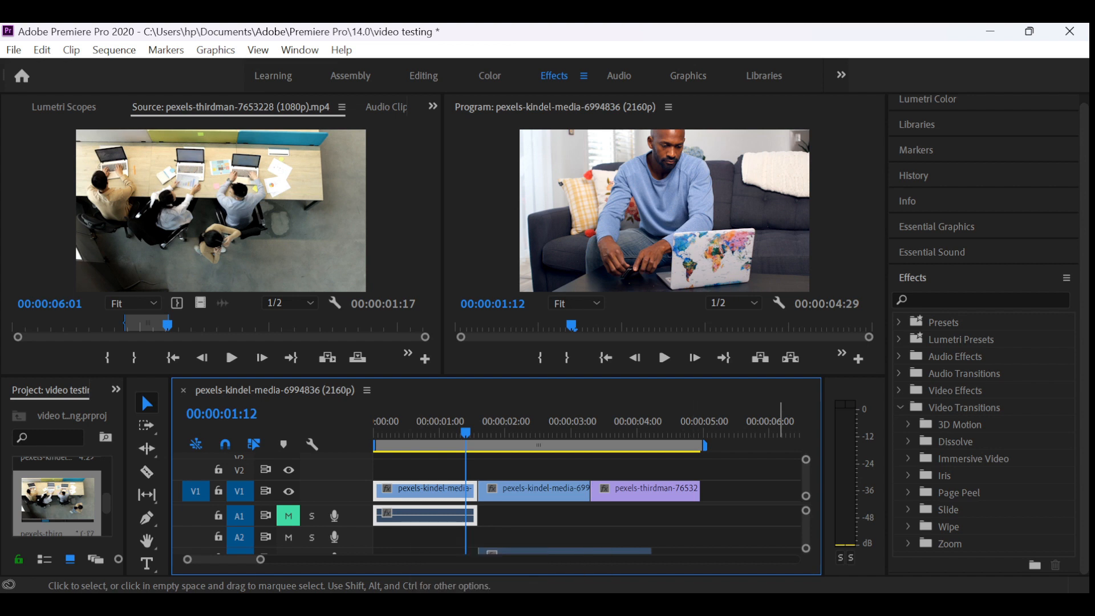
{"action": "scroll", "coordinate": [730, 490], "scroll_direction": "down", "scroll_amount": 4}
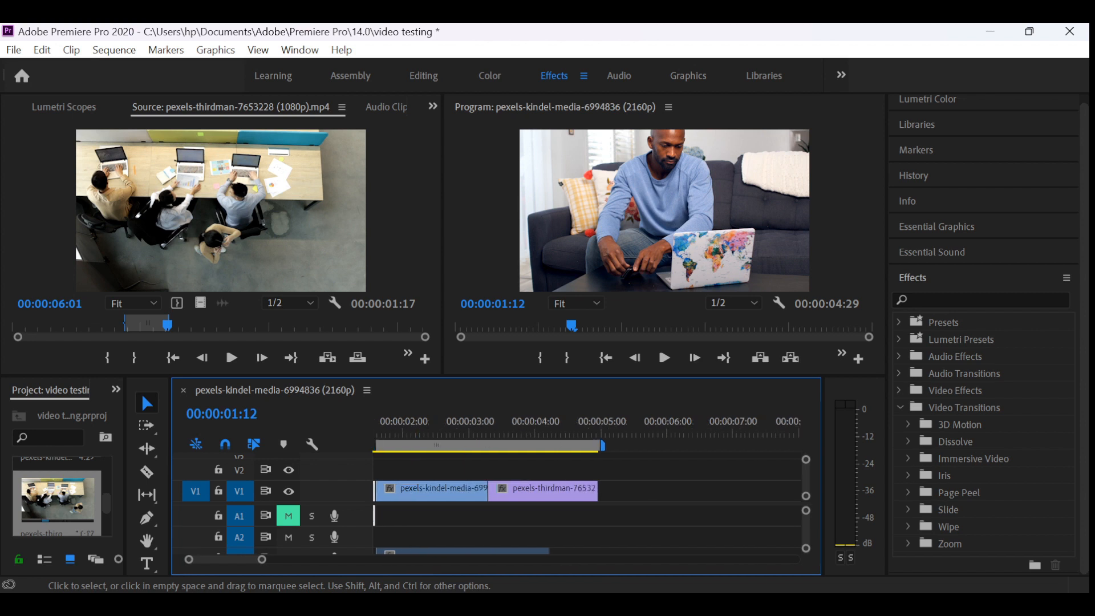
{"action": "scroll", "coordinate": [730, 490], "scroll_direction": "up", "scroll_amount": 3}
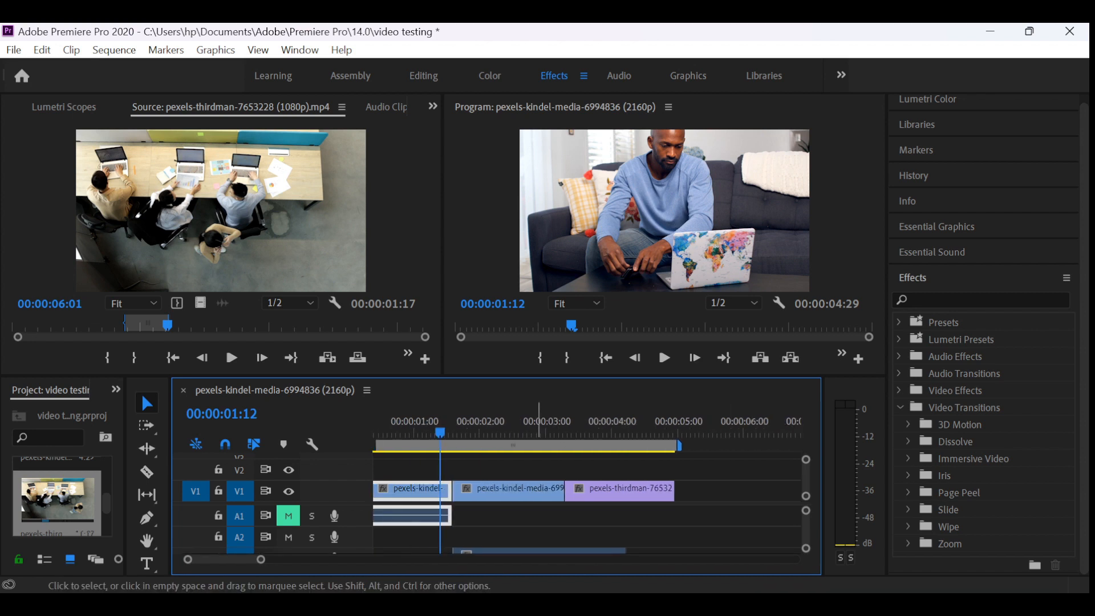
{"action": "left_click", "coordinate": [539, 490]}
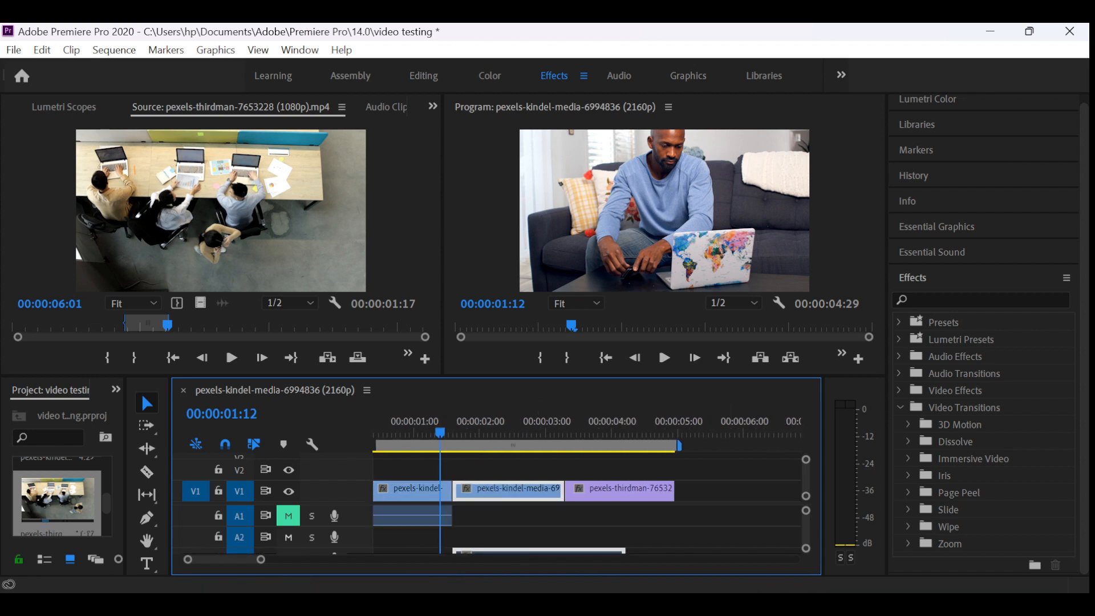
{"action": "left_click", "coordinate": [289, 537]}
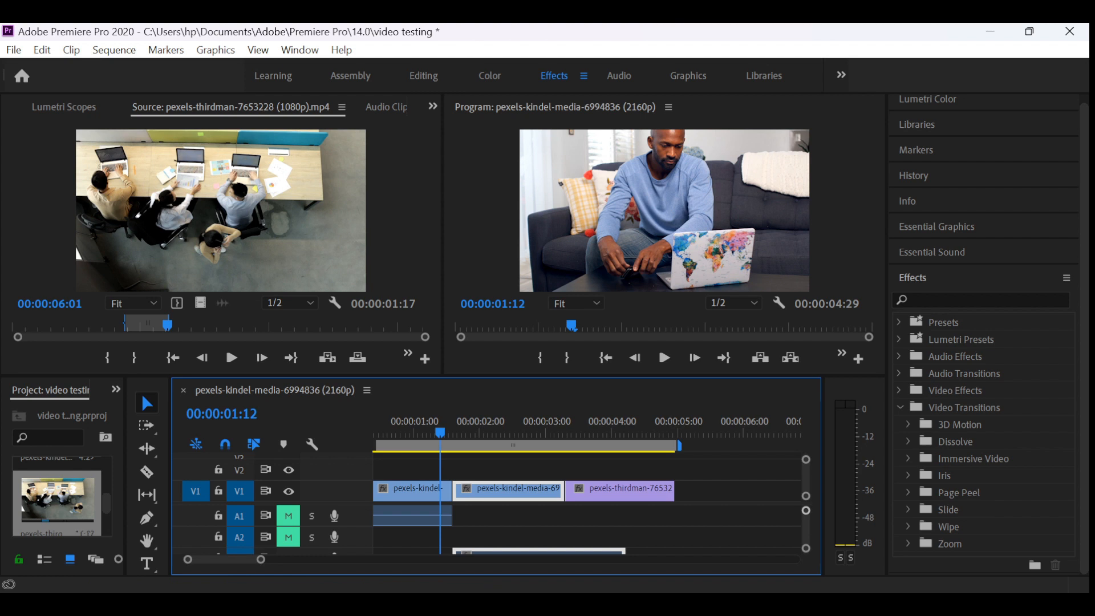
{"action": "double_click", "coordinate": [353, 516]}
{"action": "key", "text": "alt+minus"}
{"action": "key", "text": "alt+minus"}
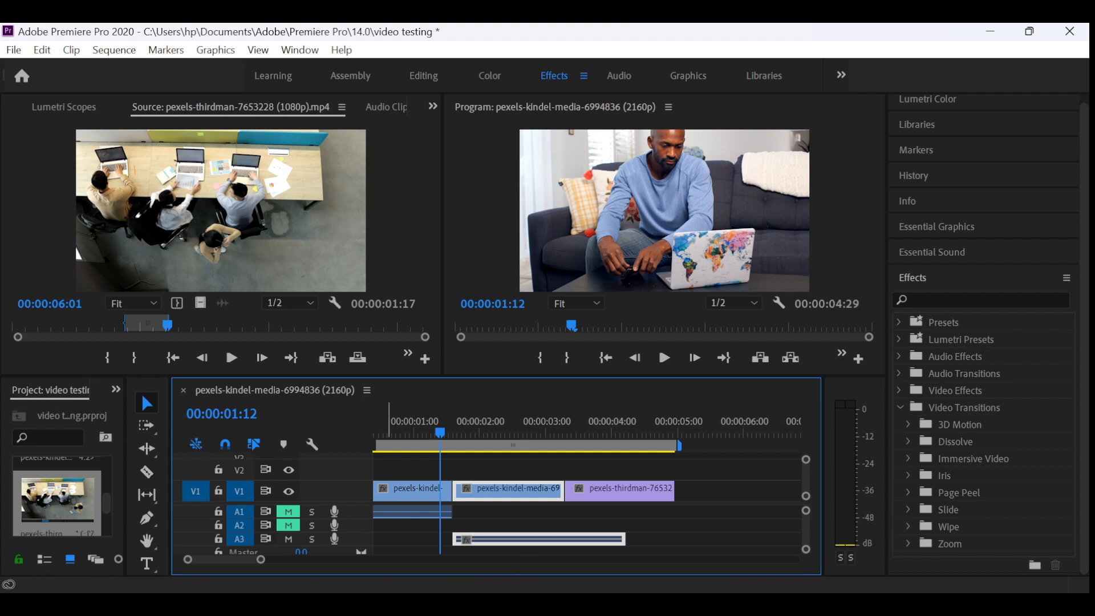
{"action": "left_click", "coordinate": [289, 539]}
- Play the sequence from the start through the first cut to check it, and return the playhead to 00:00:00:00
{"action": "left_click_drag", "start_coordinate": [440, 433], "coordinate": [375, 432]}
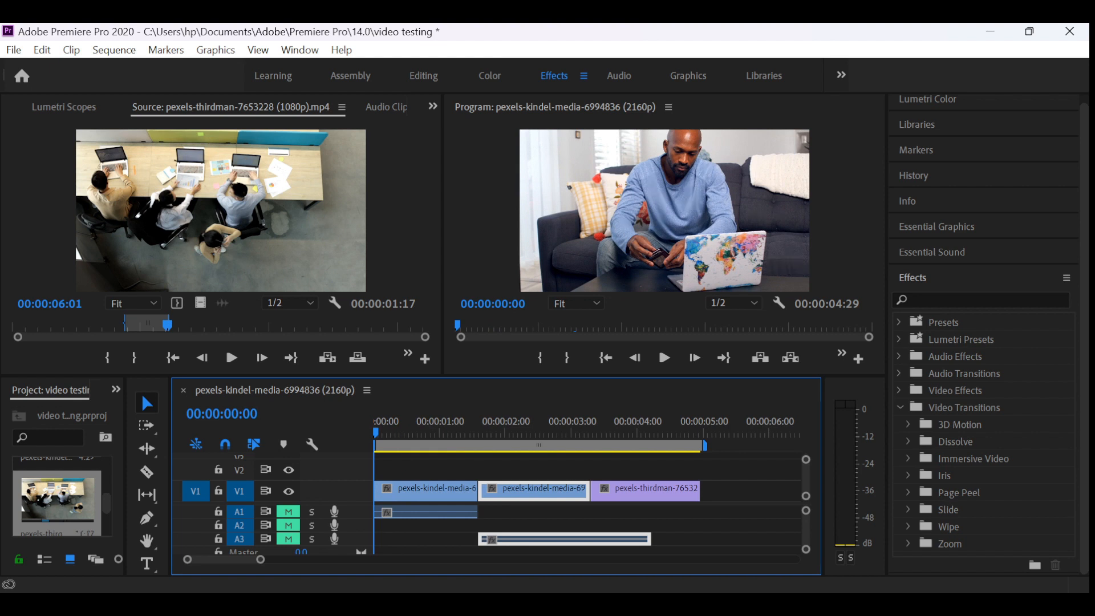
{"action": "key", "text": "space"}
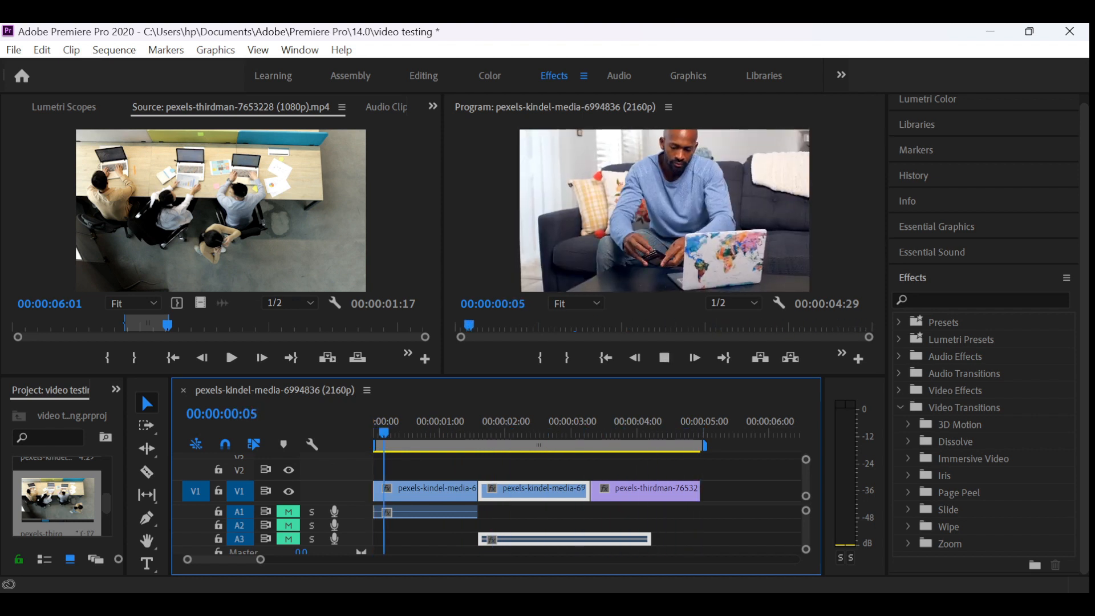
{"action": "key", "text": "space"}
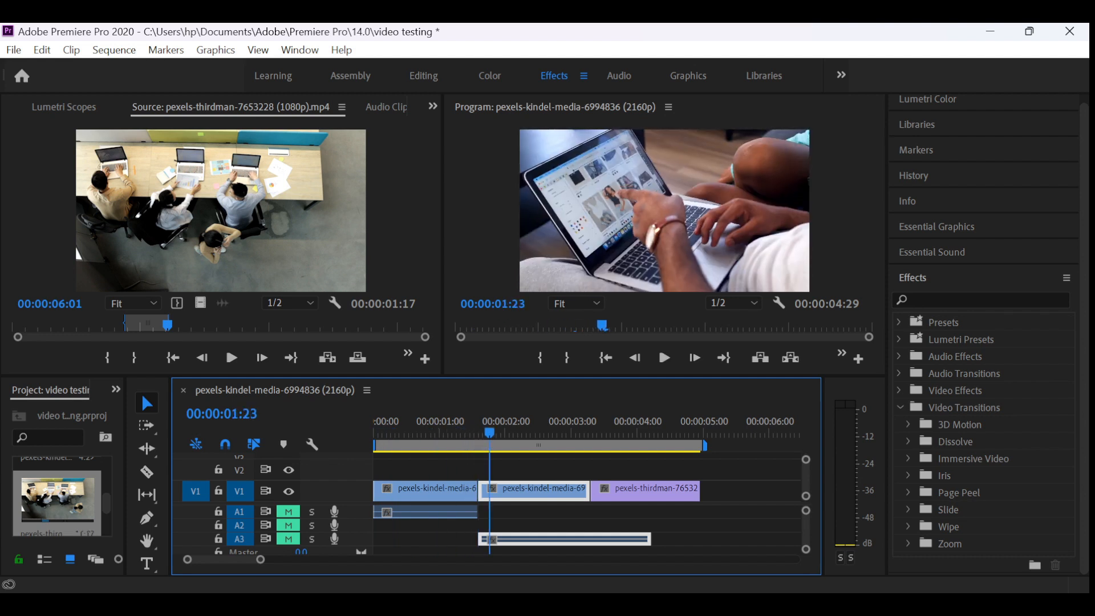
{"action": "left_click", "coordinate": [451, 433]}
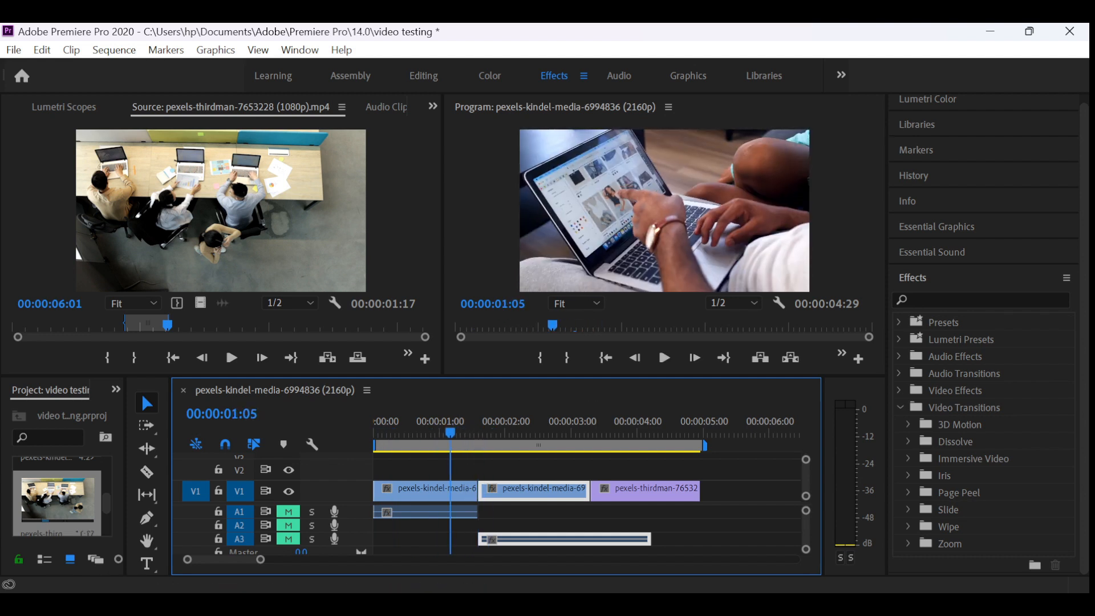
{"action": "left_click_drag", "start_coordinate": [451, 433], "coordinate": [374, 433]}
{"action": "key", "text": "space"}
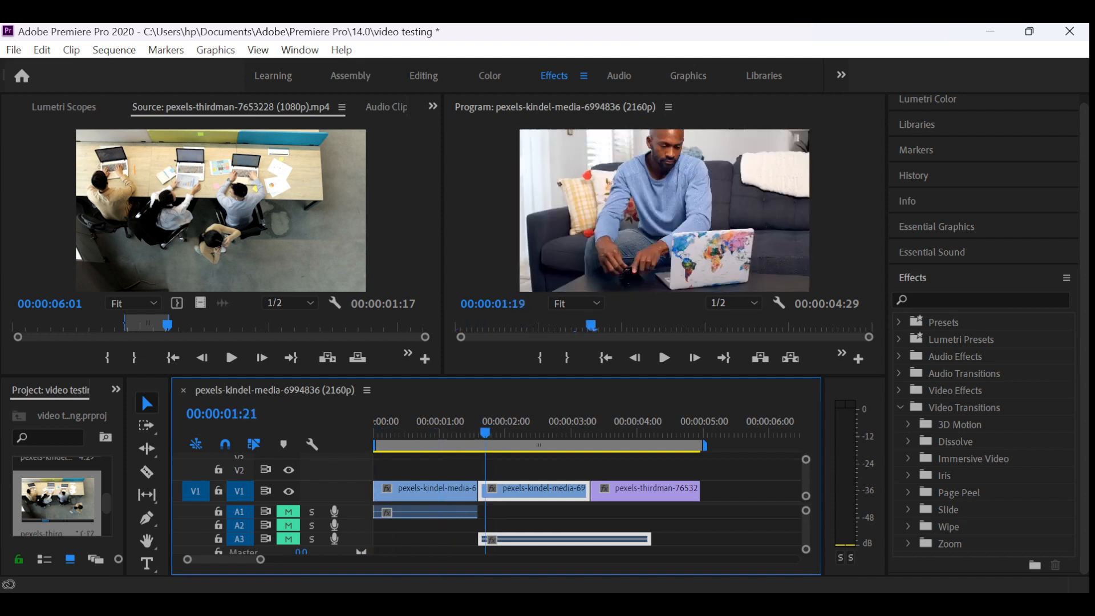
{"action": "key", "text": "Home"}
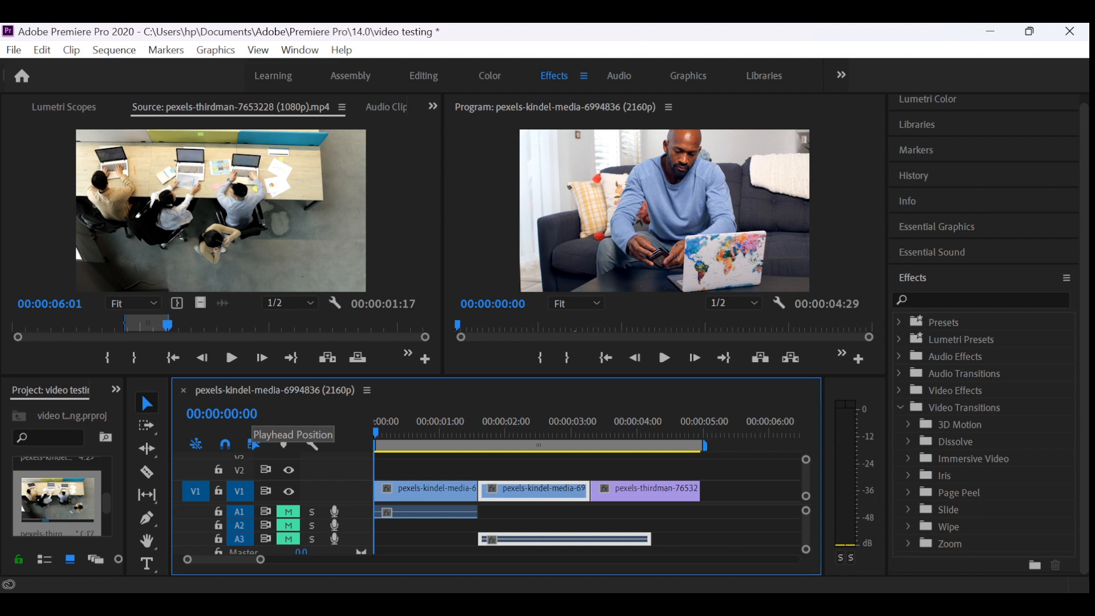
- Scale up the pexels-thirdman-7653228 clip at 00:00:03:22 in the Program Monitor until it more than fills the frame width
{"action": "left_click", "coordinate": [620, 429]}
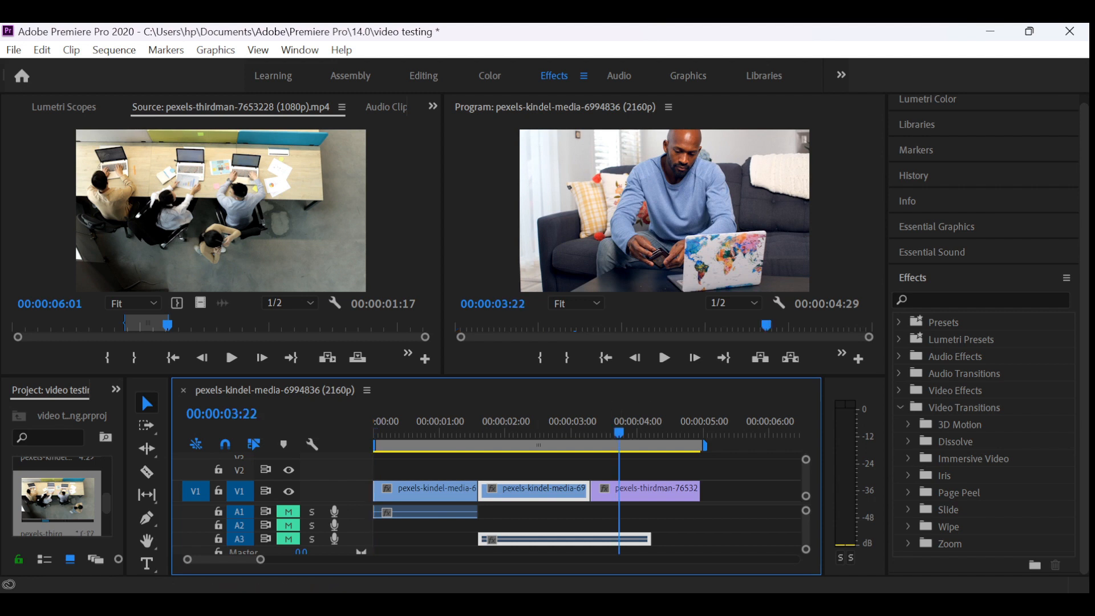
{"action": "left_click", "coordinate": [650, 492]}
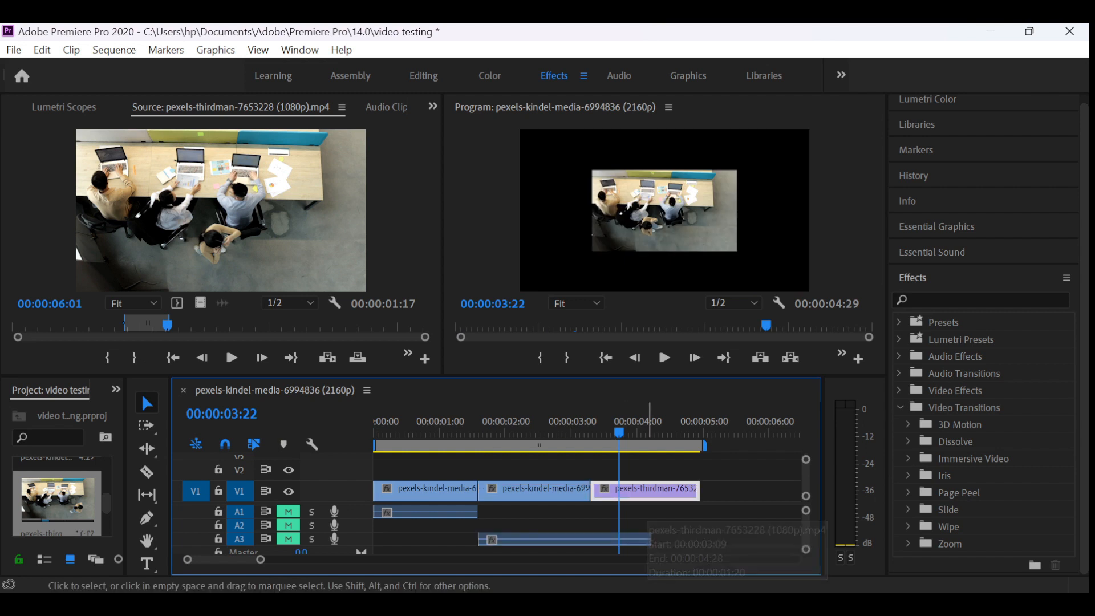
{"action": "left_click", "coordinate": [661, 213]}
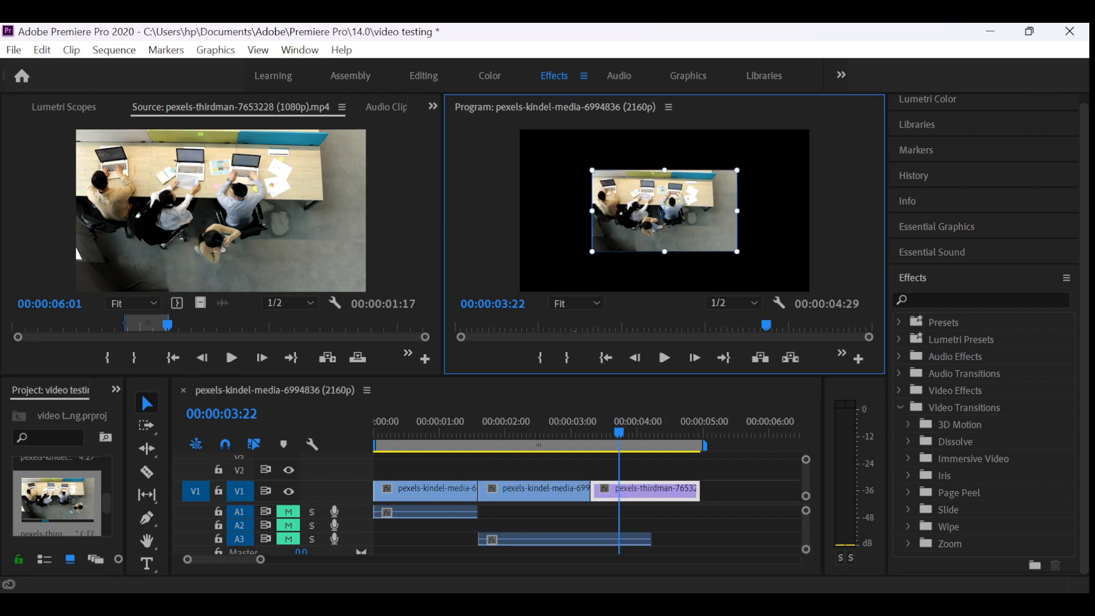
{"action": "left_click_drag", "start_coordinate": [737, 252], "coordinate": [849, 314]}
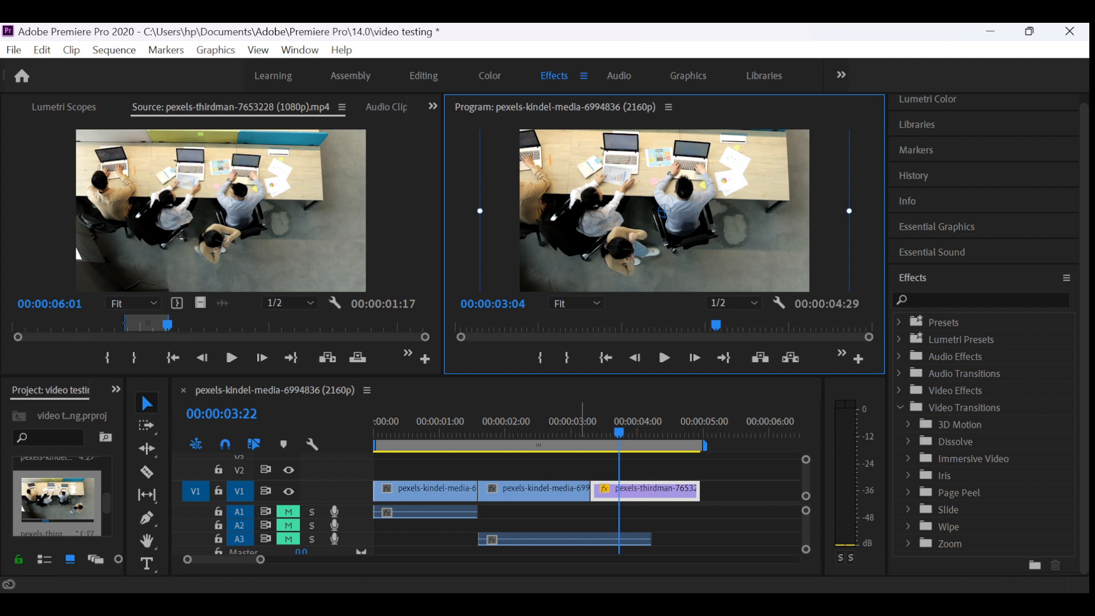
- Play back the whole sequence from the start to review the rescaled third clip, and return the playhead to 00:00:00:00
{"action": "left_click_drag", "start_coordinate": [582, 423], "coordinate": [468, 423]}
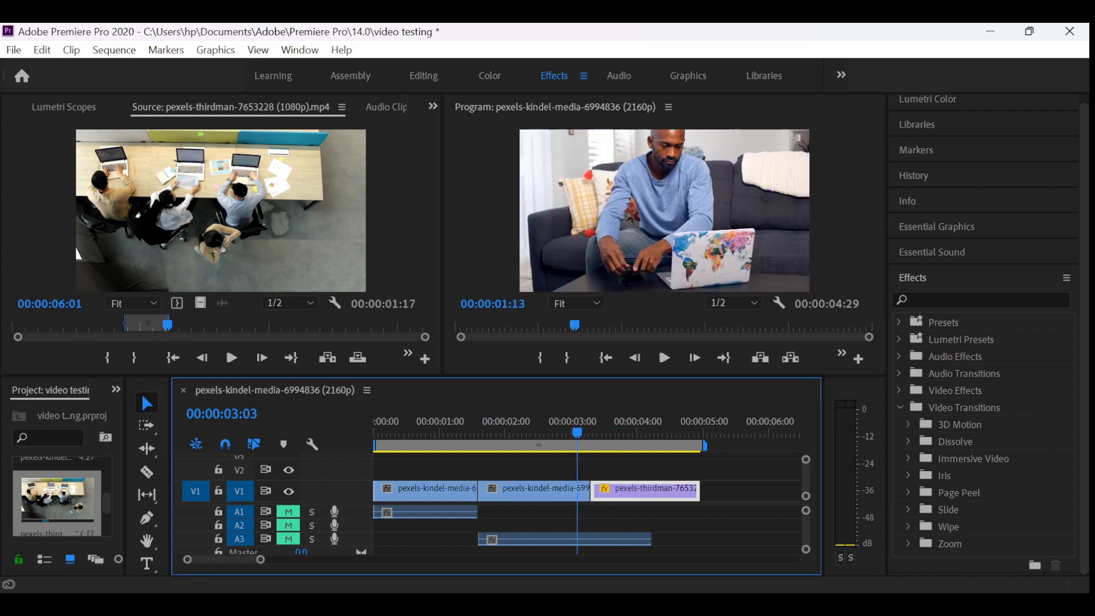
{"action": "key", "text": "Home"}
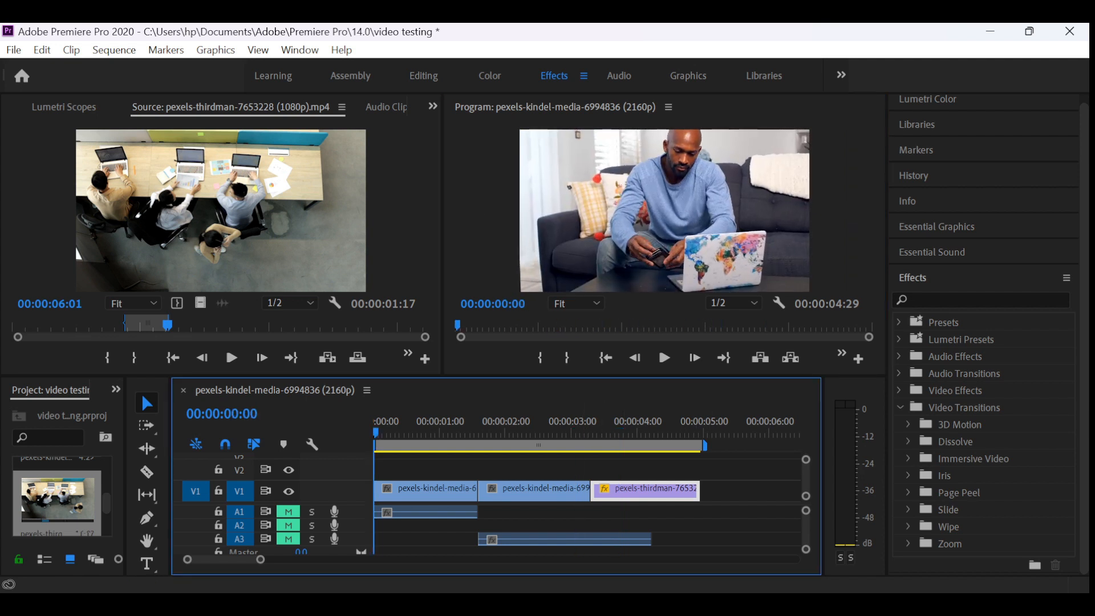
{"action": "key", "text": "space"}
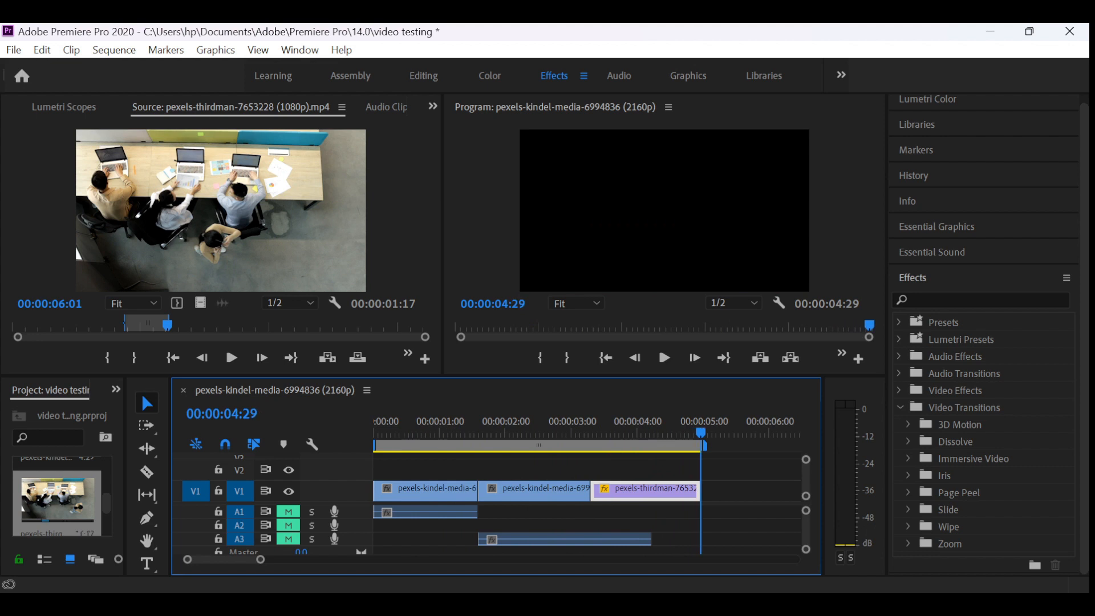
{"action": "left_click", "coordinate": [517, 429]}
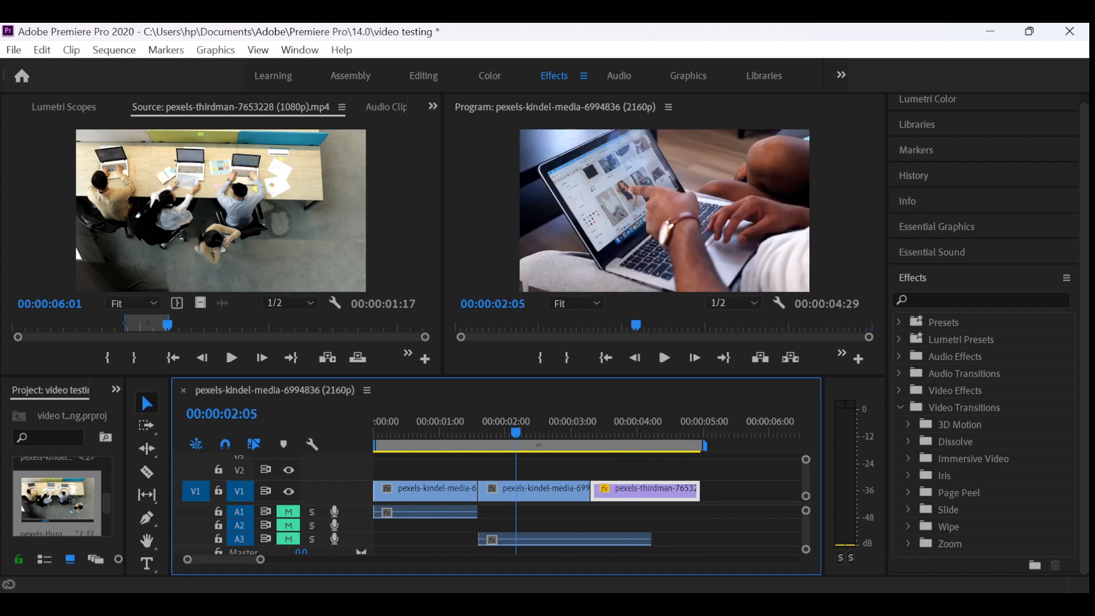
{"action": "key", "text": "space"}
{"action": "key", "text": "Home"}
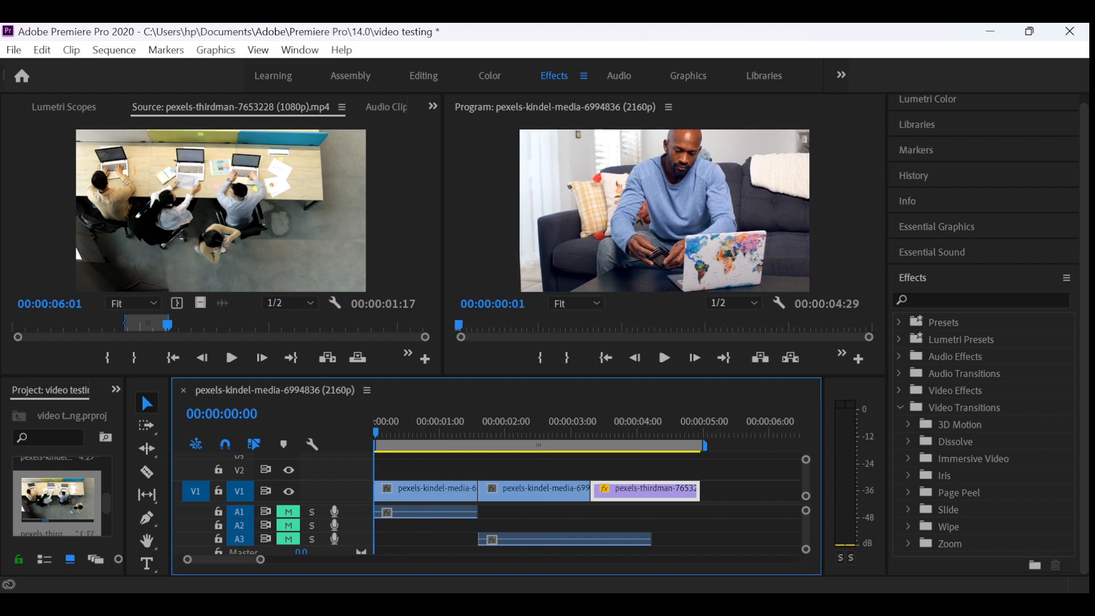
{"action": "left_click_drag", "start_coordinate": [423, 432], "coordinate": [375, 432]}
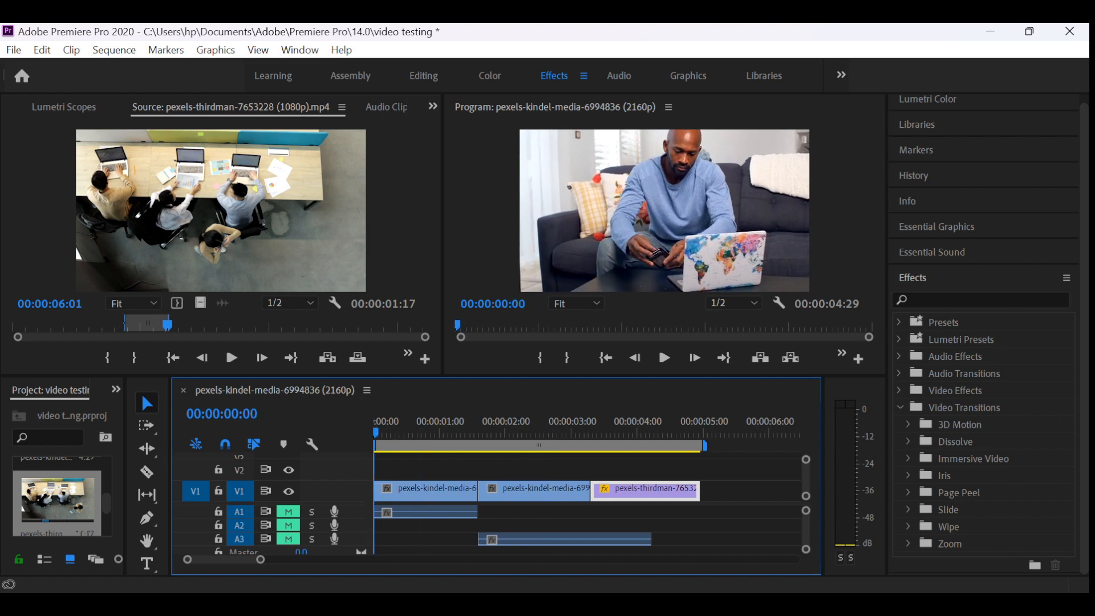
- Apply the Change Color effect from the Color Correction video effects to the first V1 clip, and return the playhead to 00:00:00:00
{"action": "left_click", "coordinate": [900, 407]}
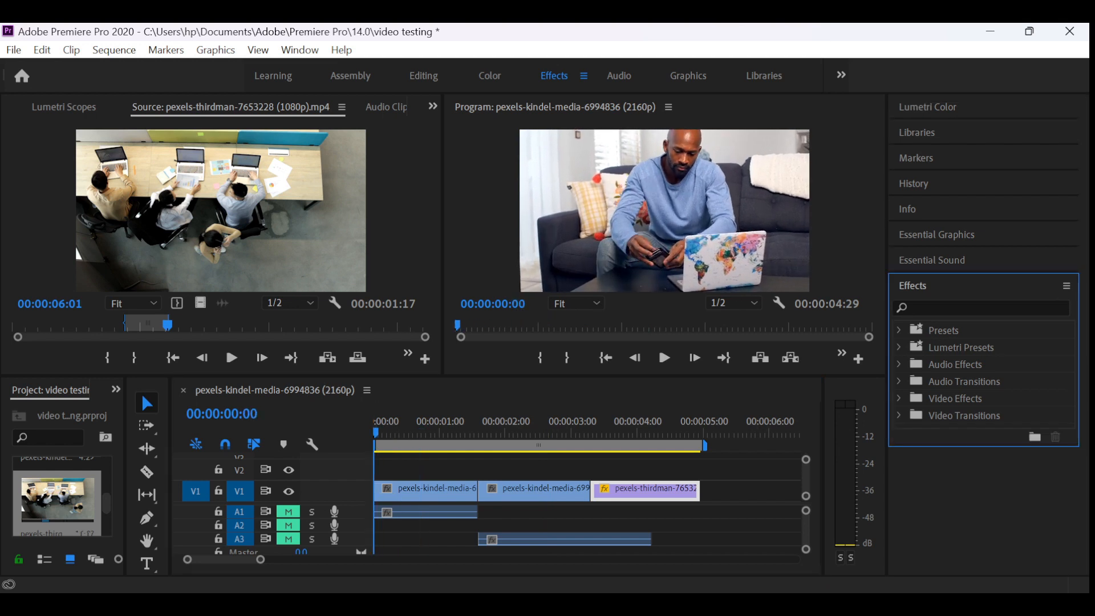
{"action": "left_click", "coordinate": [899, 398]}
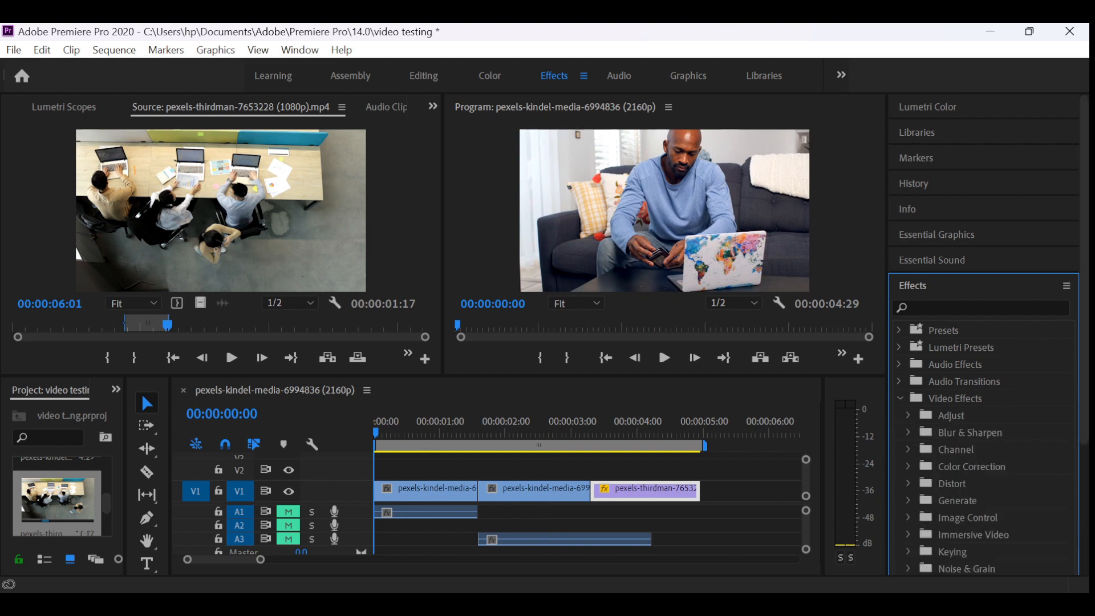
{"action": "scroll", "coordinate": [984, 342], "scroll_direction": "down", "scroll_amount": 4}
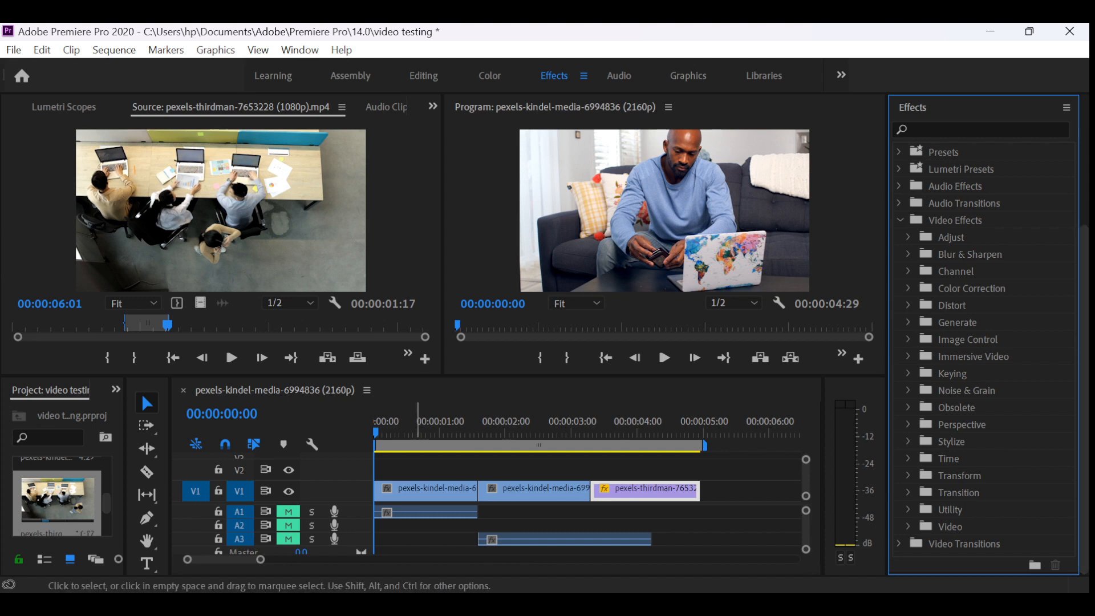
{"action": "left_click", "coordinate": [407, 424]}
{"action": "left_click", "coordinate": [431, 494]}
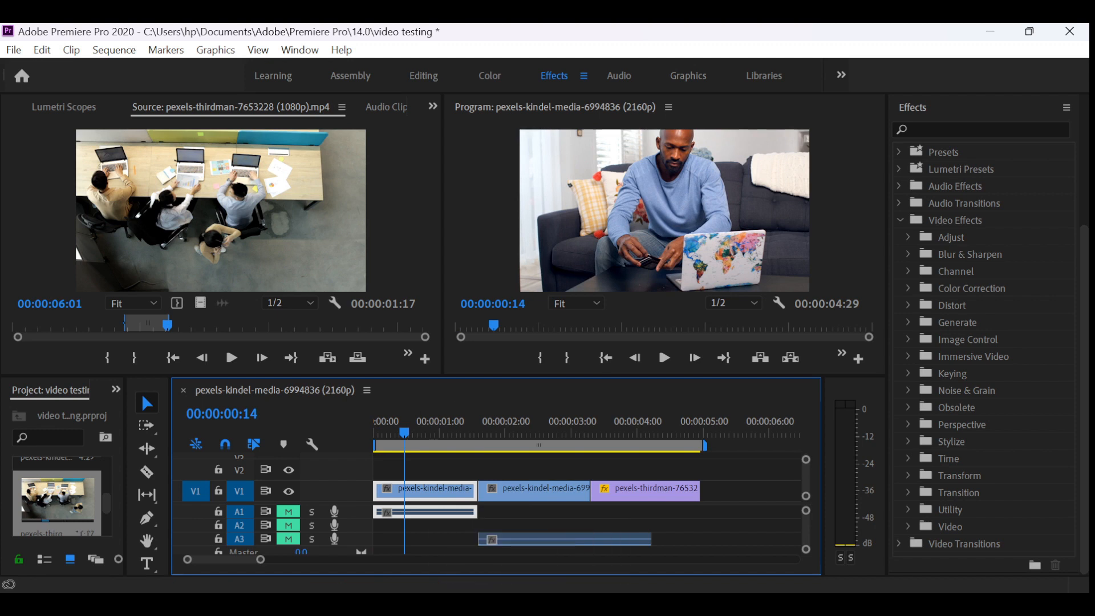
{"action": "left_click", "coordinate": [908, 288]}
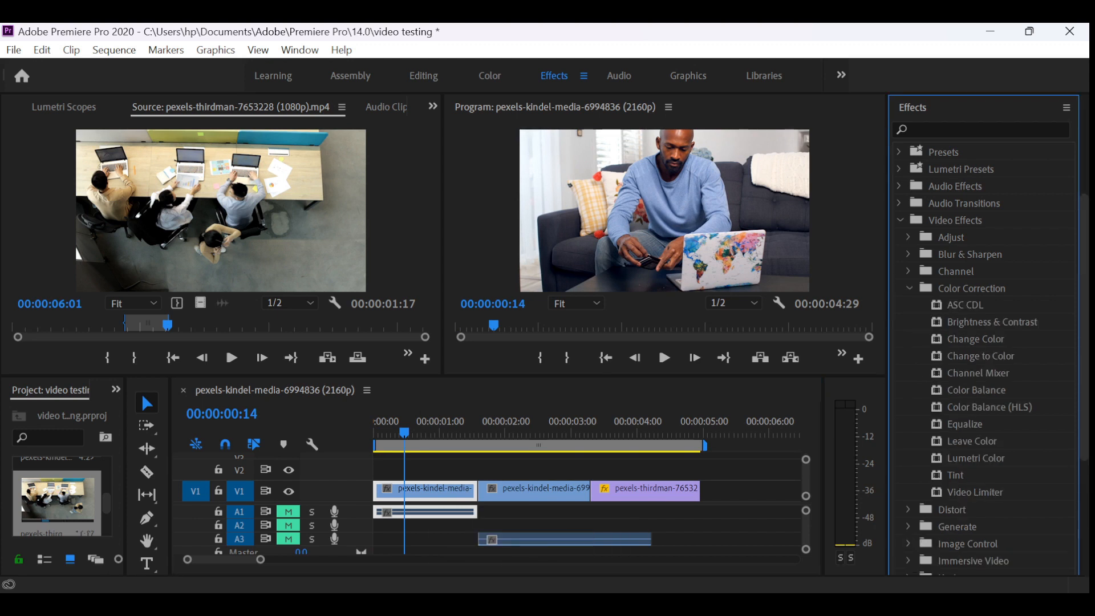
{"action": "left_click", "coordinate": [975, 339]}
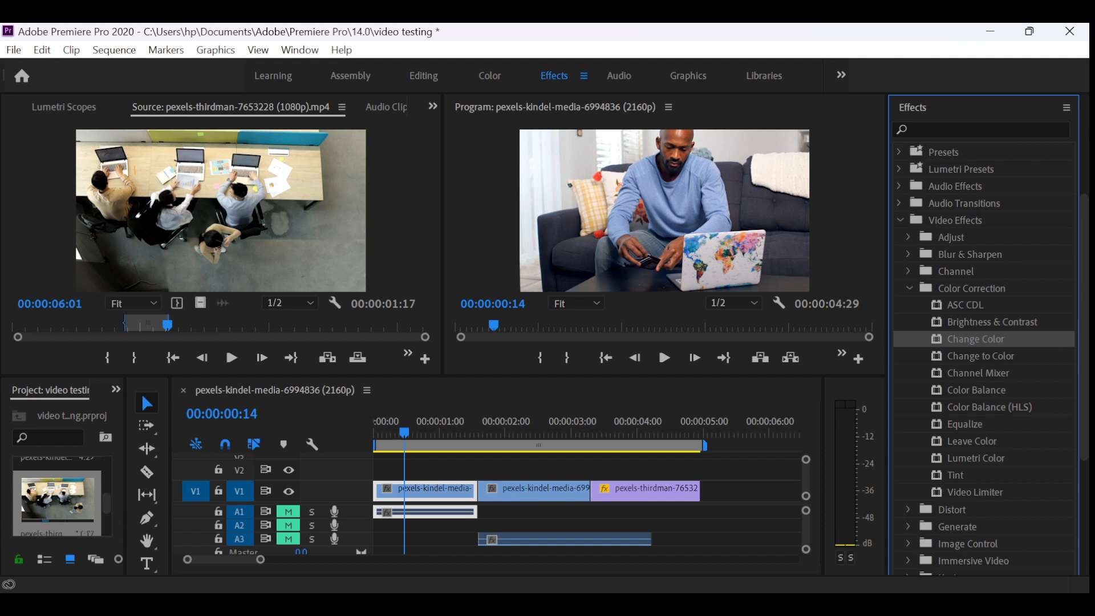
{"action": "left_click_drag", "start_coordinate": [975, 340], "coordinate": [423, 491]}
{"action": "left_click_drag", "start_coordinate": [407, 432], "coordinate": [374, 431]}
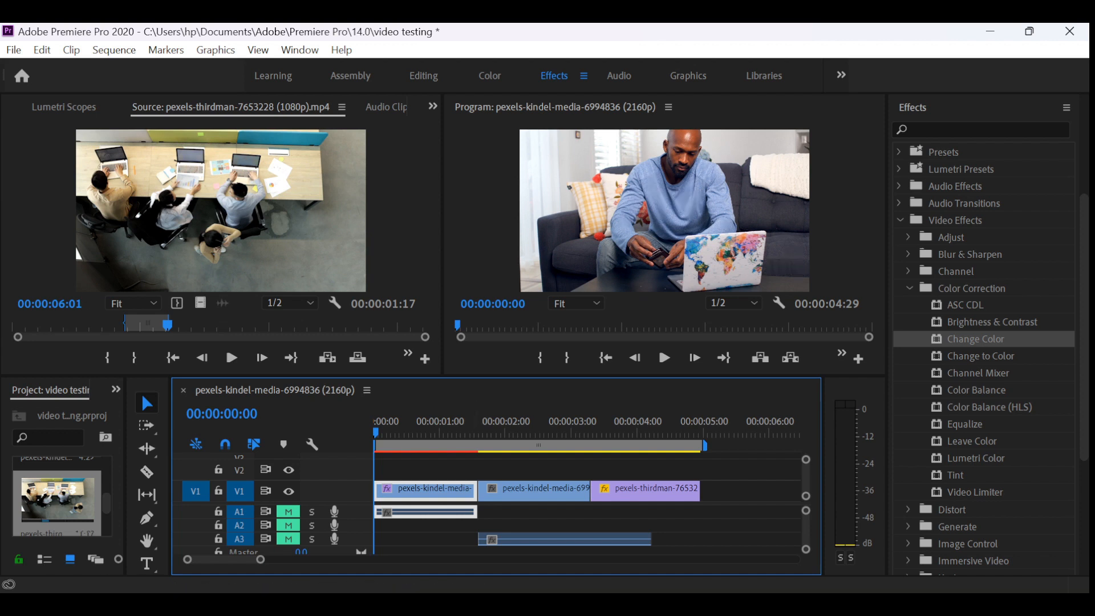
{"action": "left_click", "coordinate": [424, 76]}
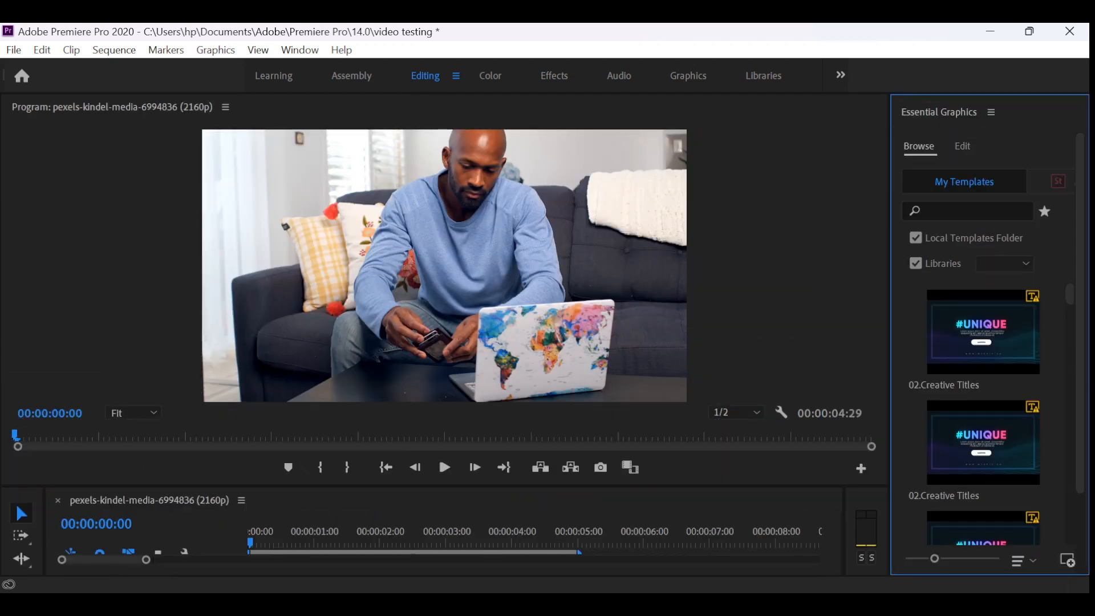
{"action": "left_click", "coordinate": [351, 76]}
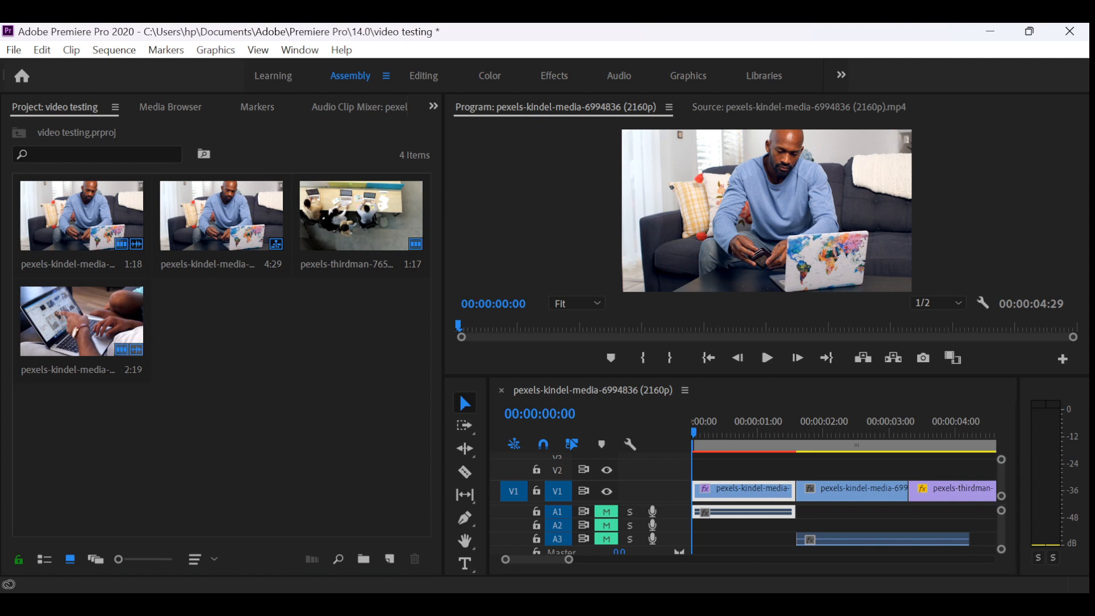
{"action": "key", "text": "alt+shift+5"}
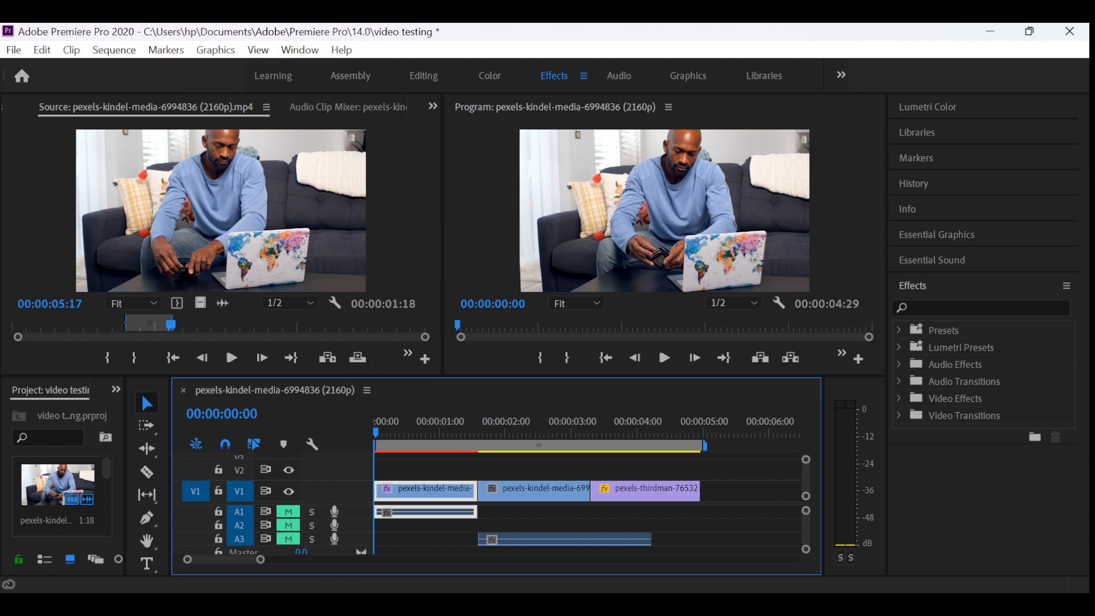
- Apply the Levels effect from the Adjust video effects to the first V1 clip
{"action": "left_click", "coordinate": [899, 398]}
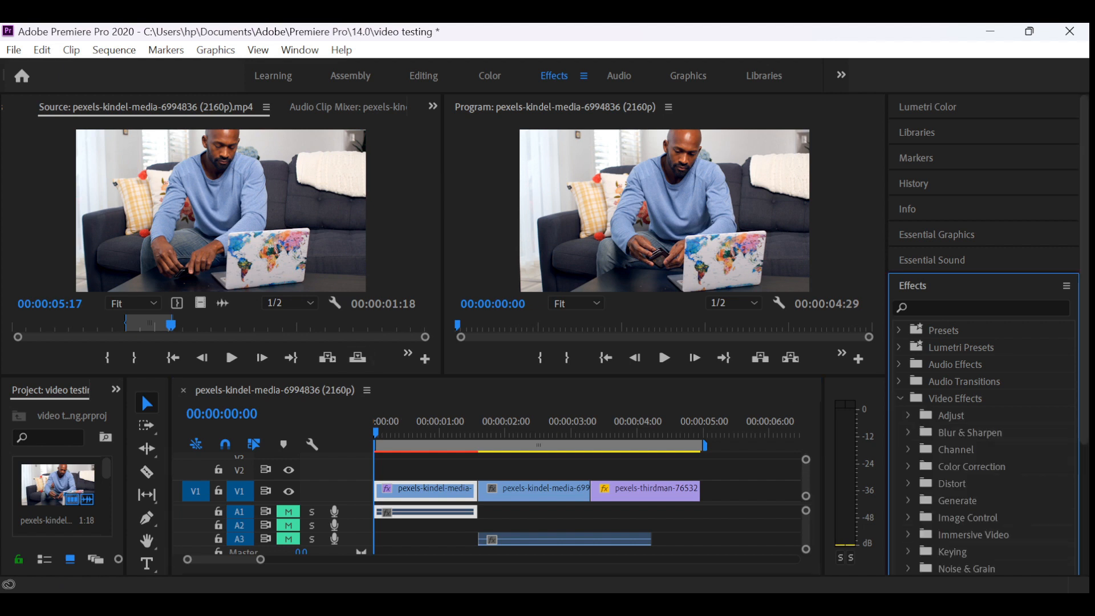
{"action": "scroll", "coordinate": [984, 342], "scroll_direction": "down", "scroll_amount": 1}
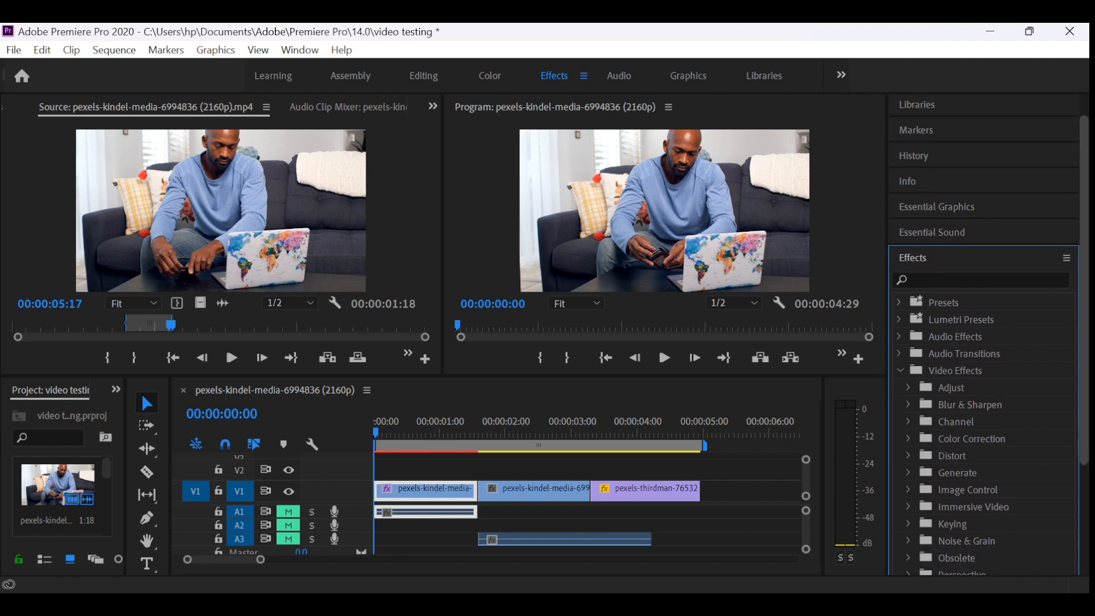
{"action": "left_click", "coordinate": [908, 388]}
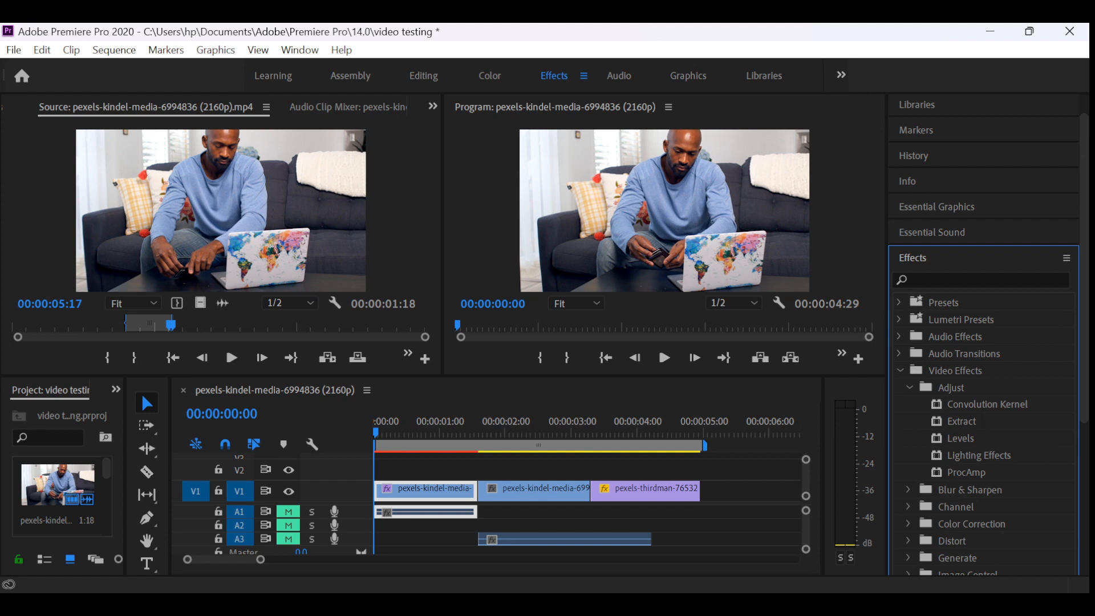
{"action": "left_click", "coordinate": [960, 438]}
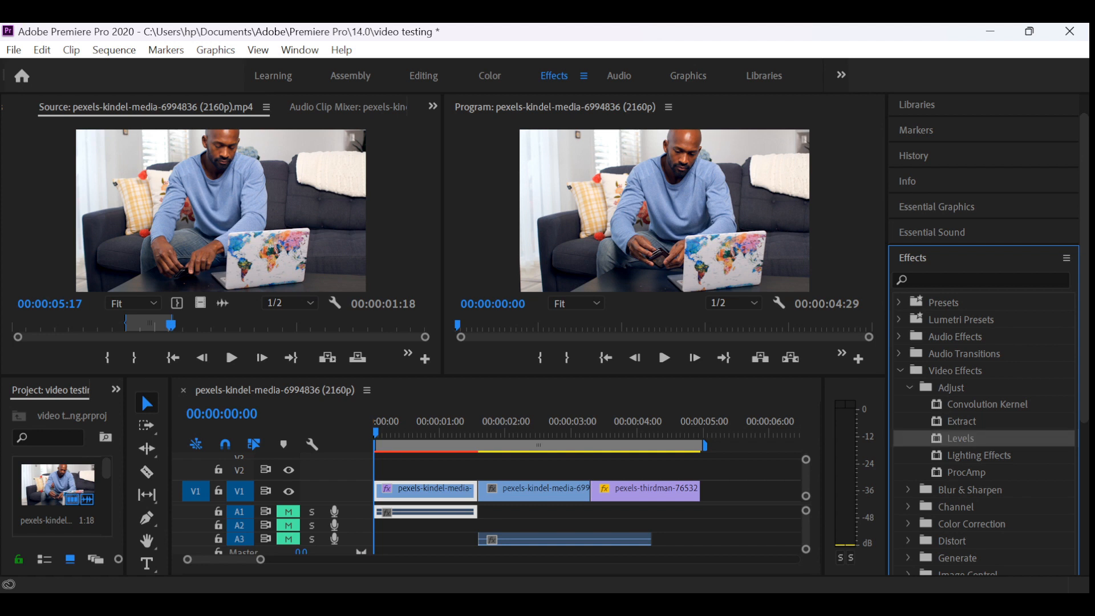
{"action": "left_click_drag", "start_coordinate": [961, 439], "coordinate": [444, 492]}
- Show the Effect Controls for the first V1 clip's sequence instance, and collapse the Video Effects folder
{"action": "left_click", "coordinate": [433, 107]}
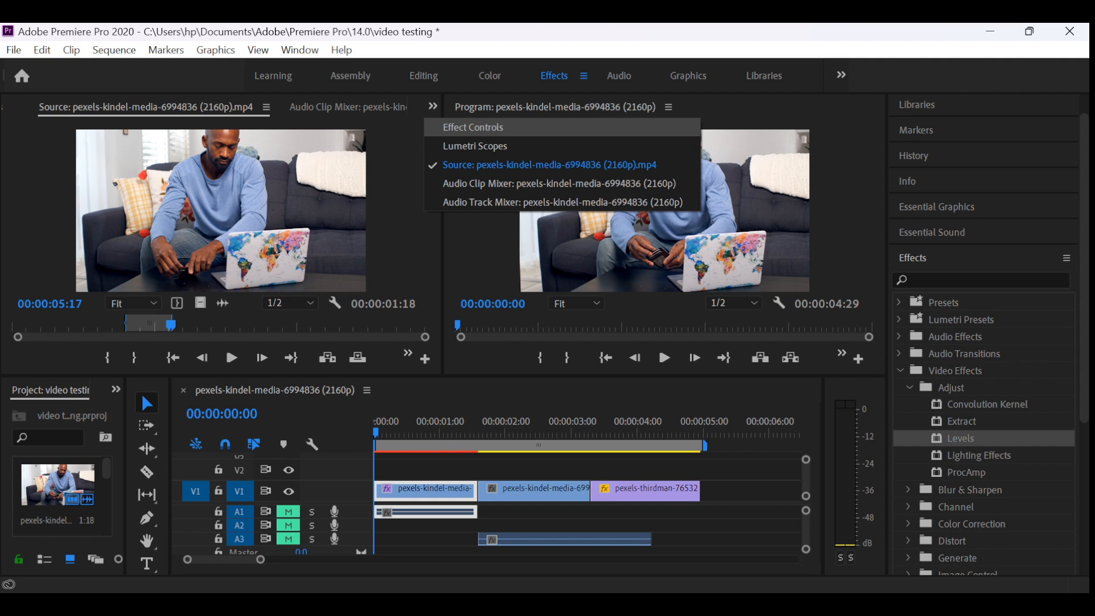
{"action": "left_click", "coordinate": [473, 126]}
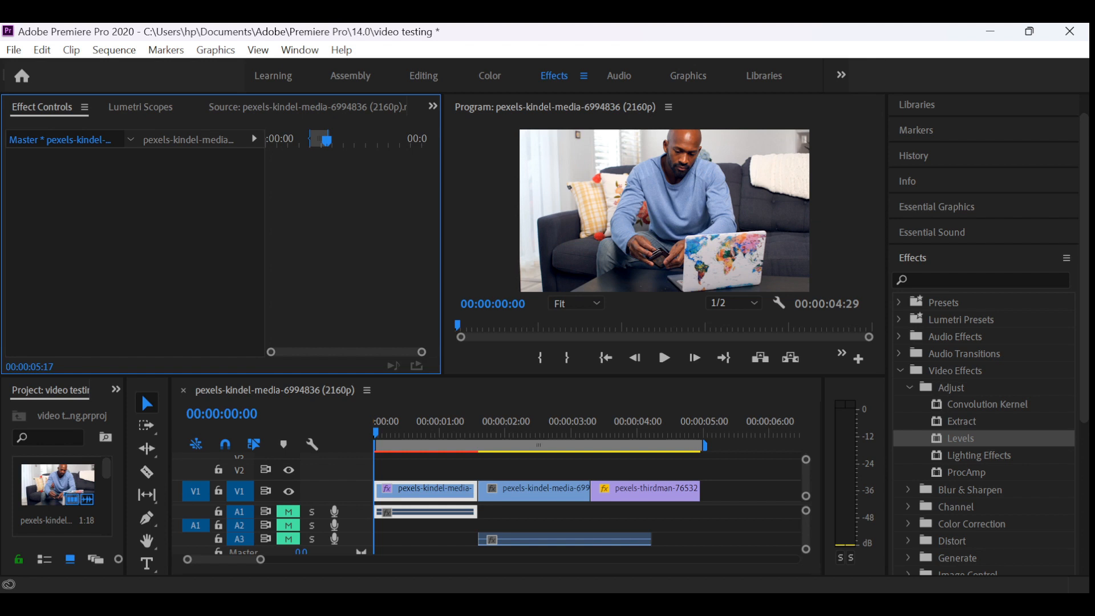
{"action": "left_click", "coordinate": [910, 388]}
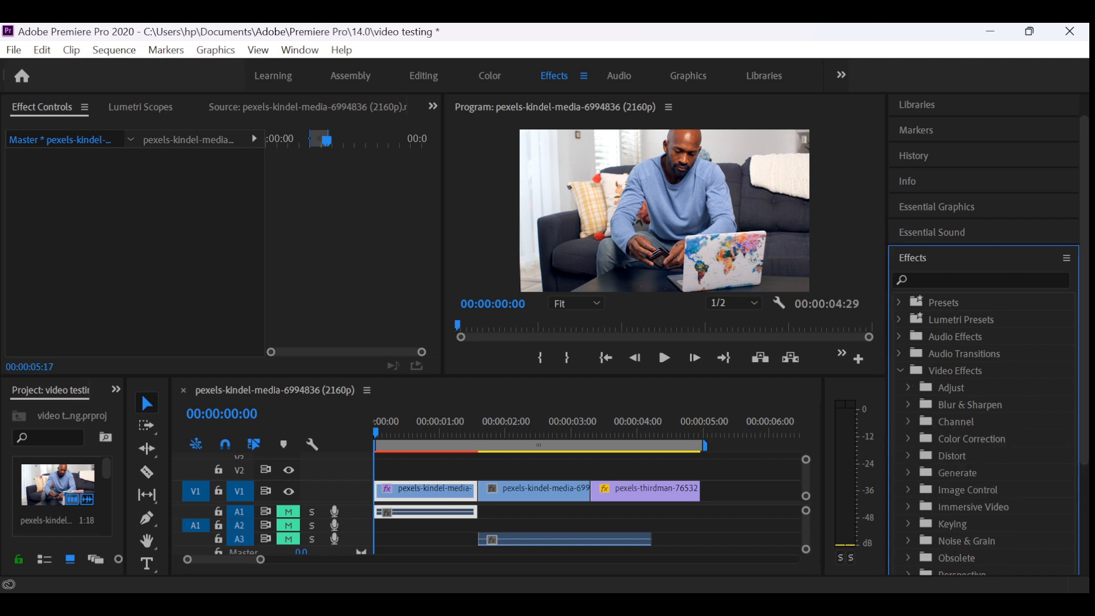
{"action": "left_click", "coordinate": [900, 371]}
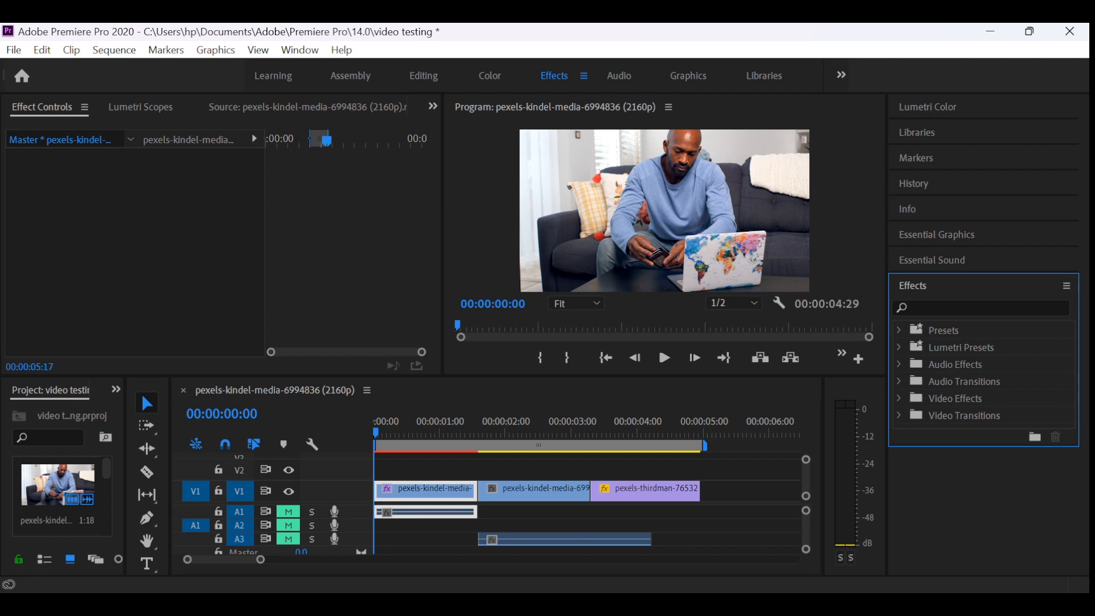
{"action": "left_click", "coordinate": [188, 140]}
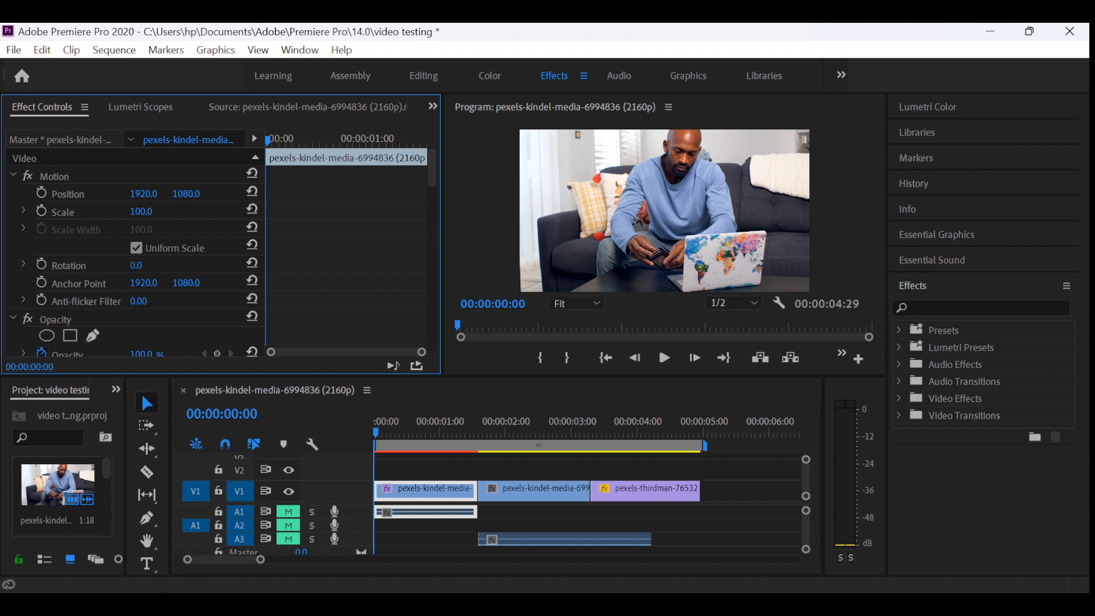
{"action": "left_click", "coordinate": [60, 140]}
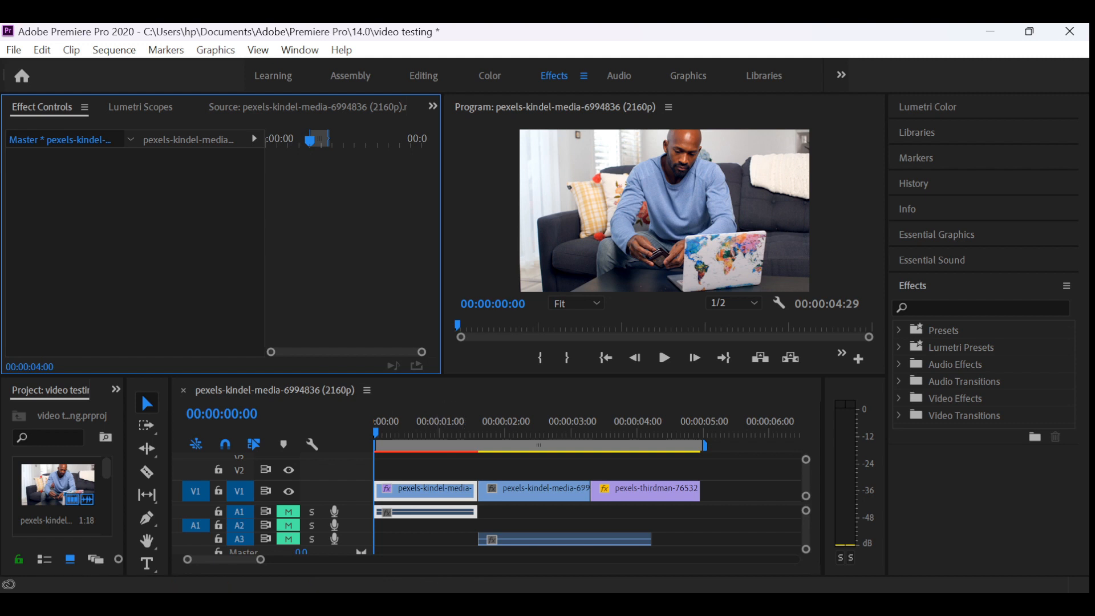
{"action": "left_click", "coordinate": [188, 140]}
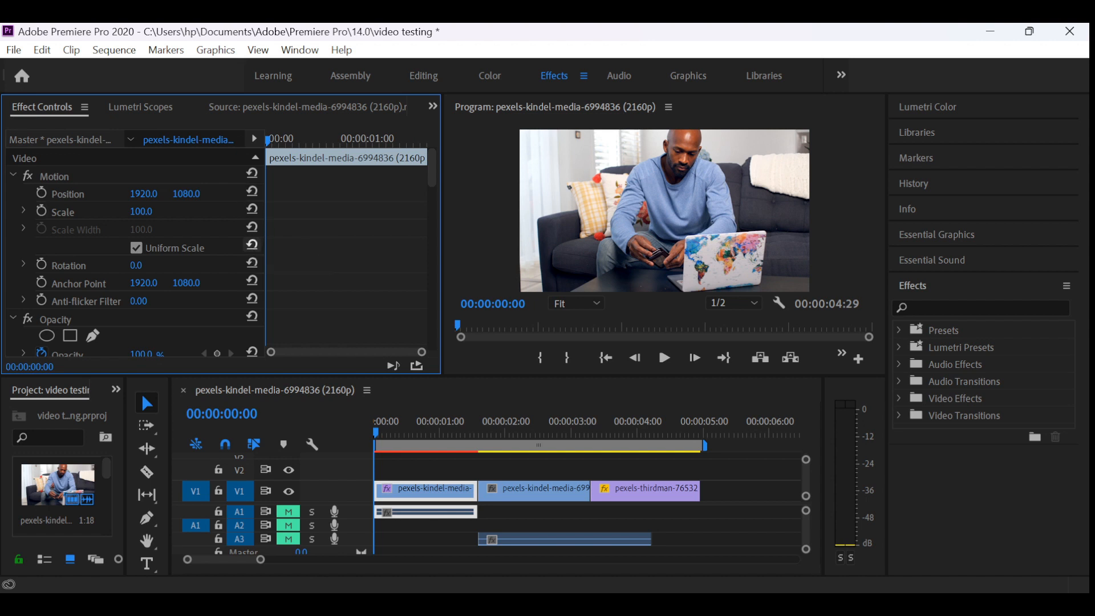
- Set the (RGB) White Input level of the first clip's Levels effect to 208
{"action": "scroll", "coordinate": [252, 263], "scroll_direction": "down", "scroll_amount": 3}
{"action": "scroll", "coordinate": [137, 254], "scroll_direction": "down", "scroll_amount": 7}
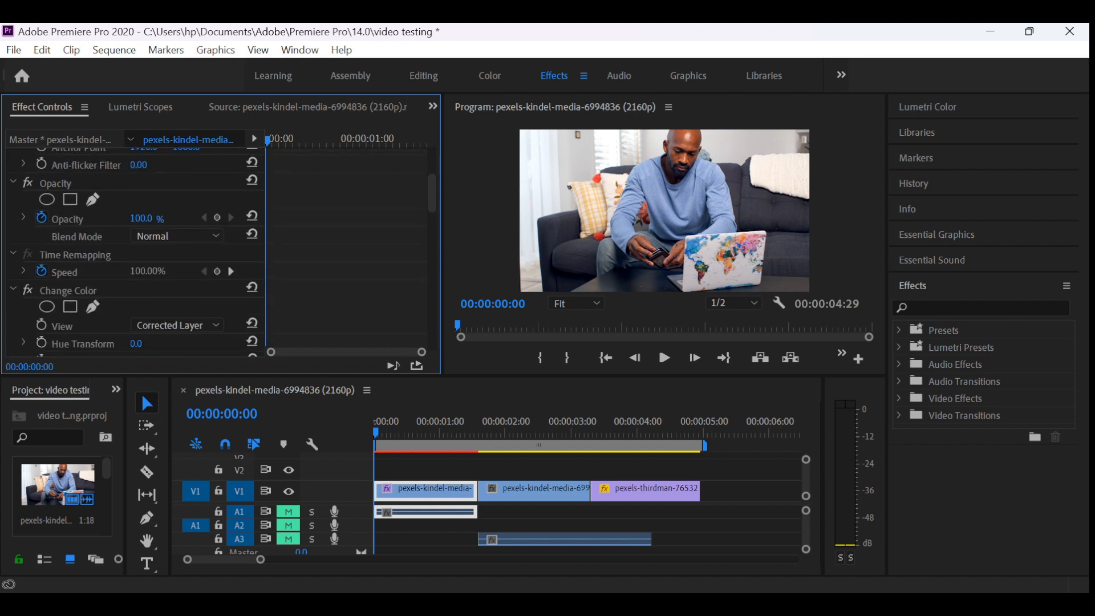
{"action": "scroll", "coordinate": [139, 251], "scroll_direction": "up", "scroll_amount": 1}
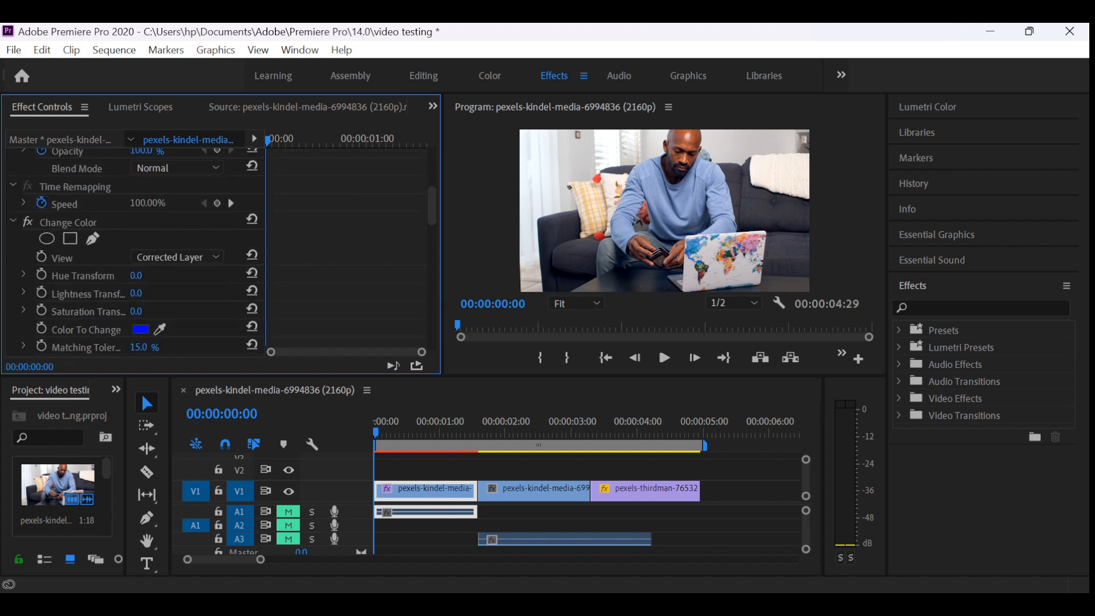
{"action": "left_click", "coordinate": [68, 223]}
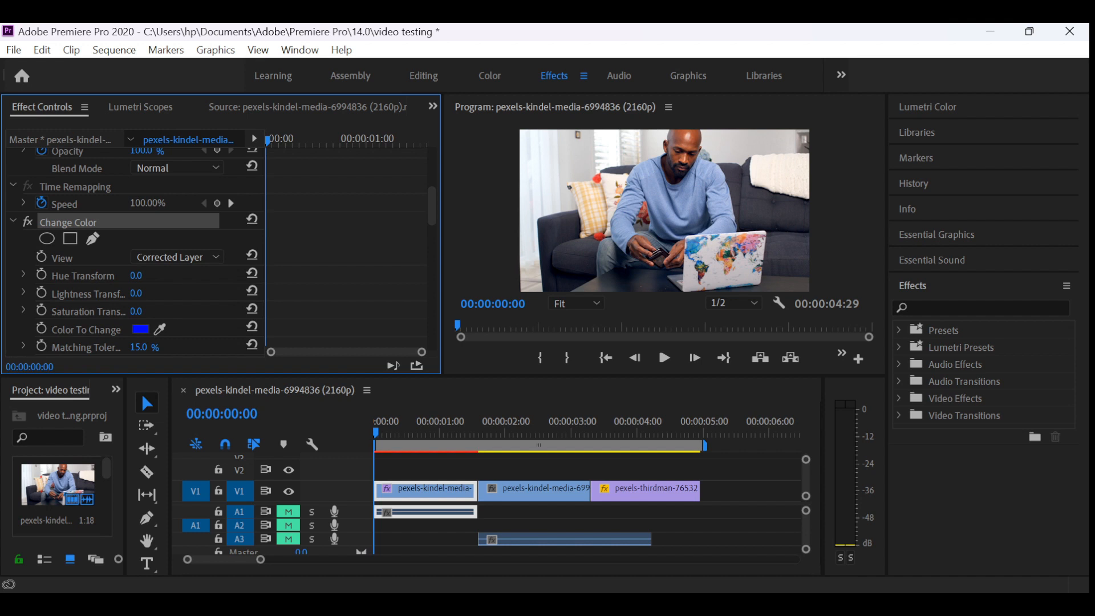
{"action": "scroll", "coordinate": [140, 254], "scroll_direction": "up", "scroll_amount": 5}
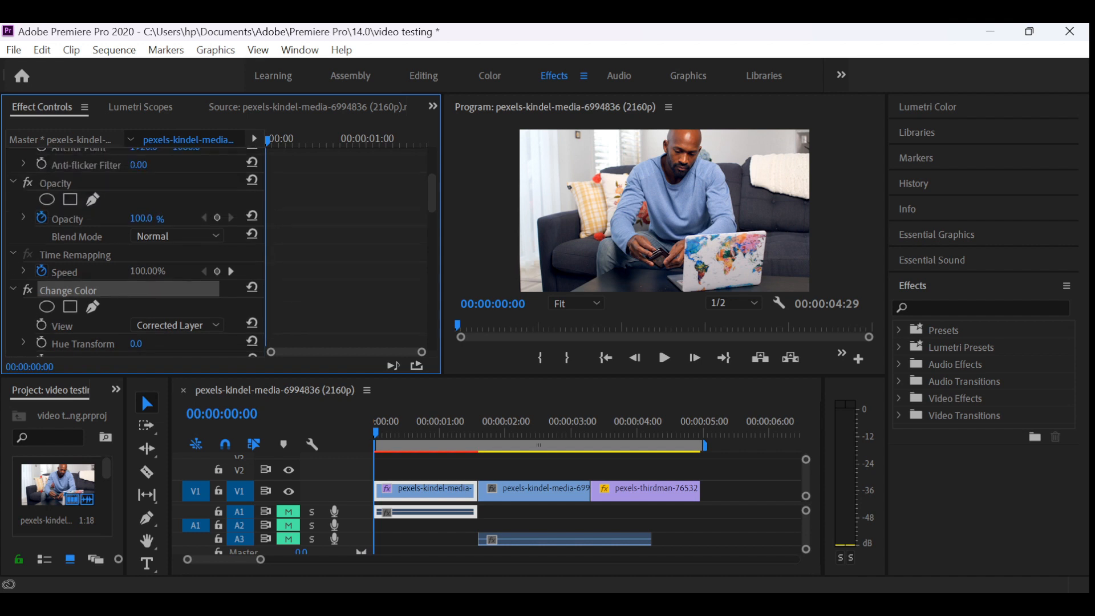
{"action": "scroll", "coordinate": [140, 254], "scroll_direction": "down", "scroll_amount": 3}
{"action": "scroll", "coordinate": [139, 251], "scroll_direction": "down", "scroll_amount": 9}
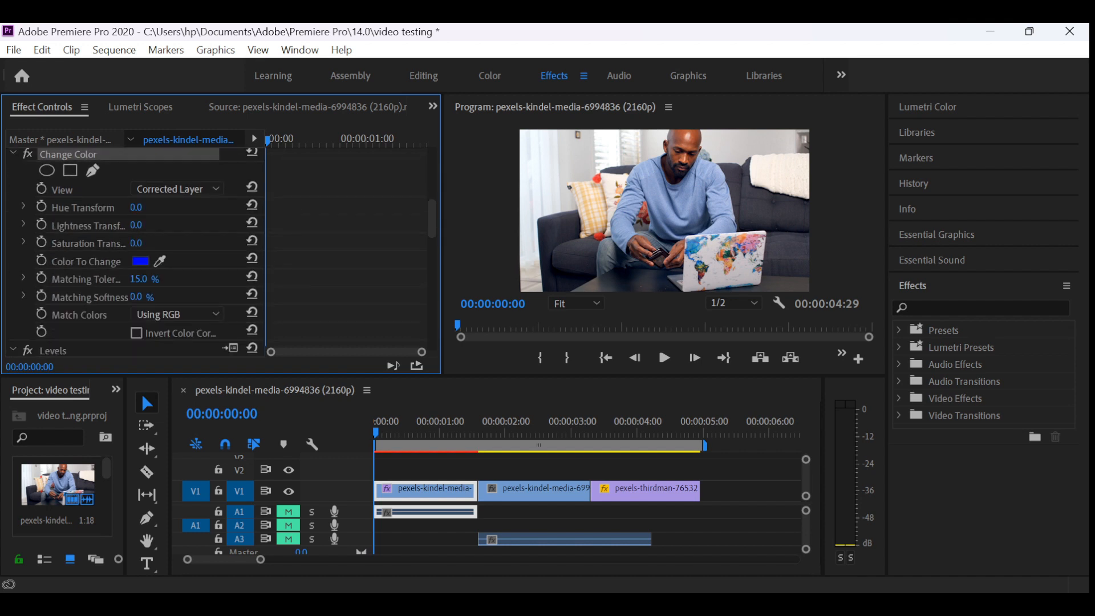
{"action": "left_click", "coordinate": [69, 298]}
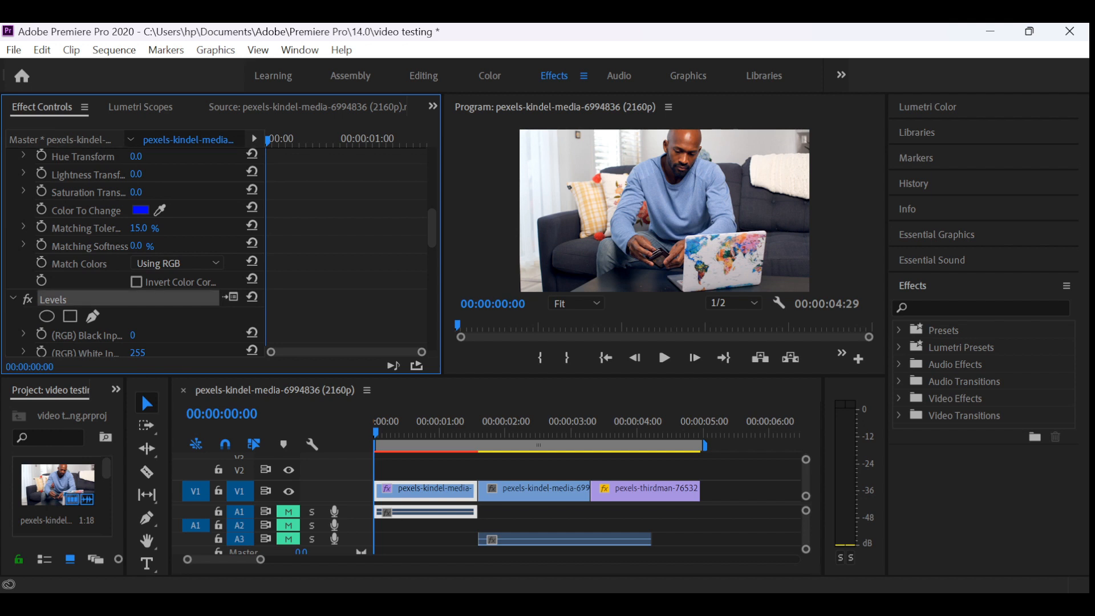
{"action": "scroll", "coordinate": [136, 252], "scroll_direction": "down", "scroll_amount": 3}
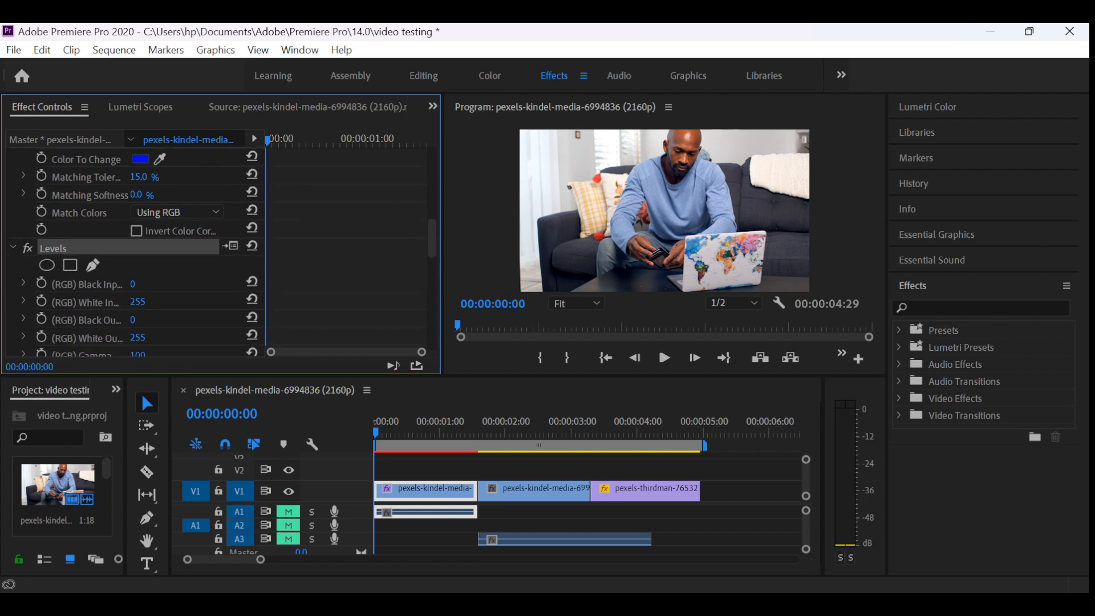
{"action": "scroll", "coordinate": [136, 252], "scroll_direction": "down", "scroll_amount": 2}
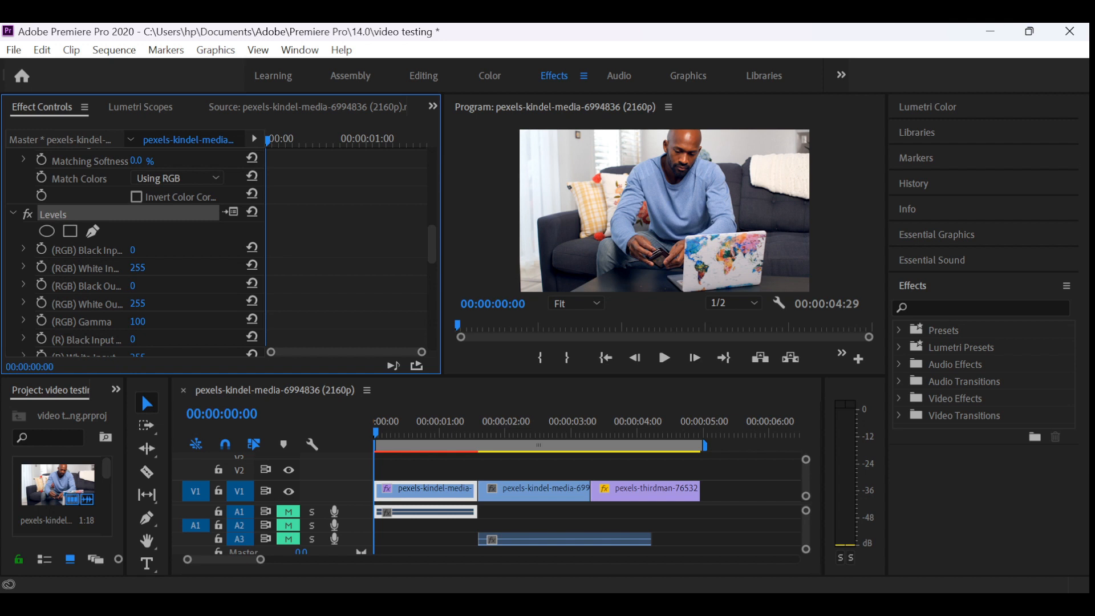
{"action": "left_click_drag", "start_coordinate": [138, 268], "coordinate": [137, 267]}
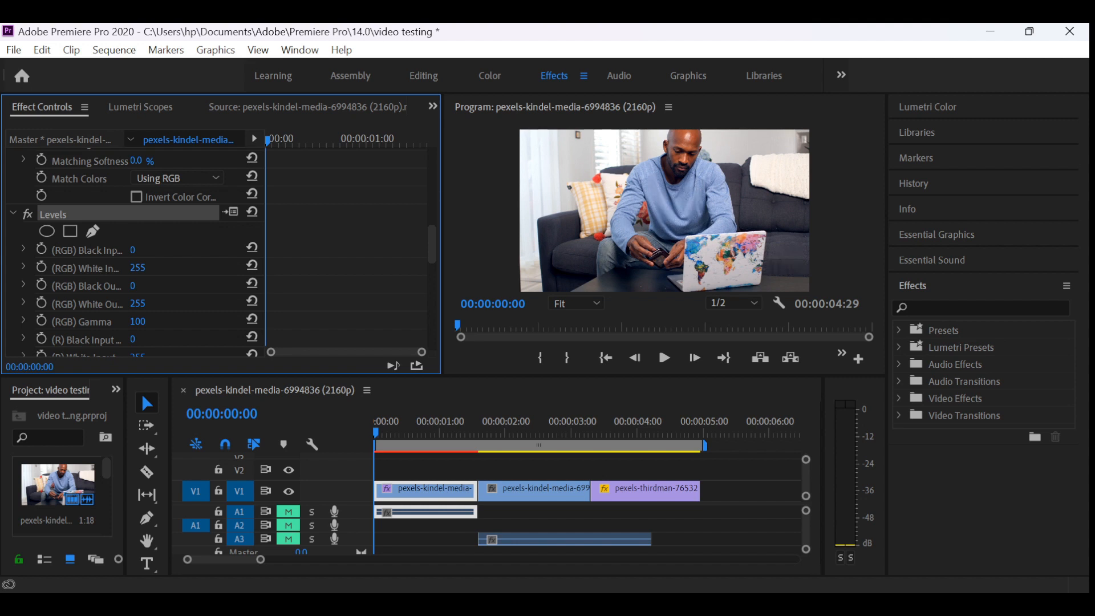
{"action": "left_click_drag", "start_coordinate": [137, 268], "coordinate": [111, 267]}
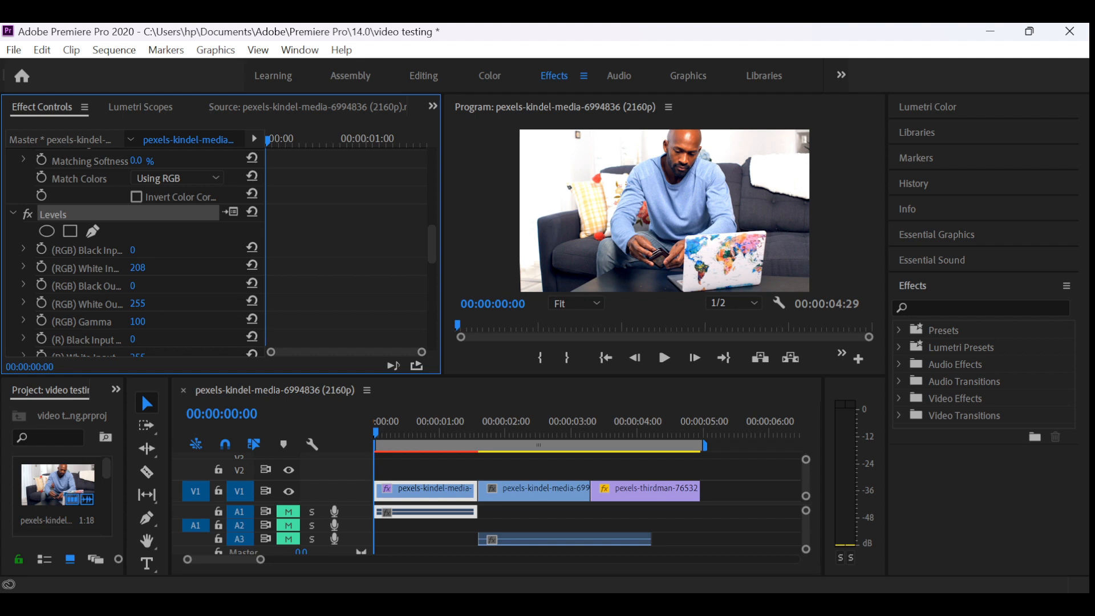
- Lower the (R) Gamma of the first clip's Levels effect, and collapse the effect's settings
{"action": "scroll", "coordinate": [137, 251], "scroll_direction": "down", "scroll_amount": 5}
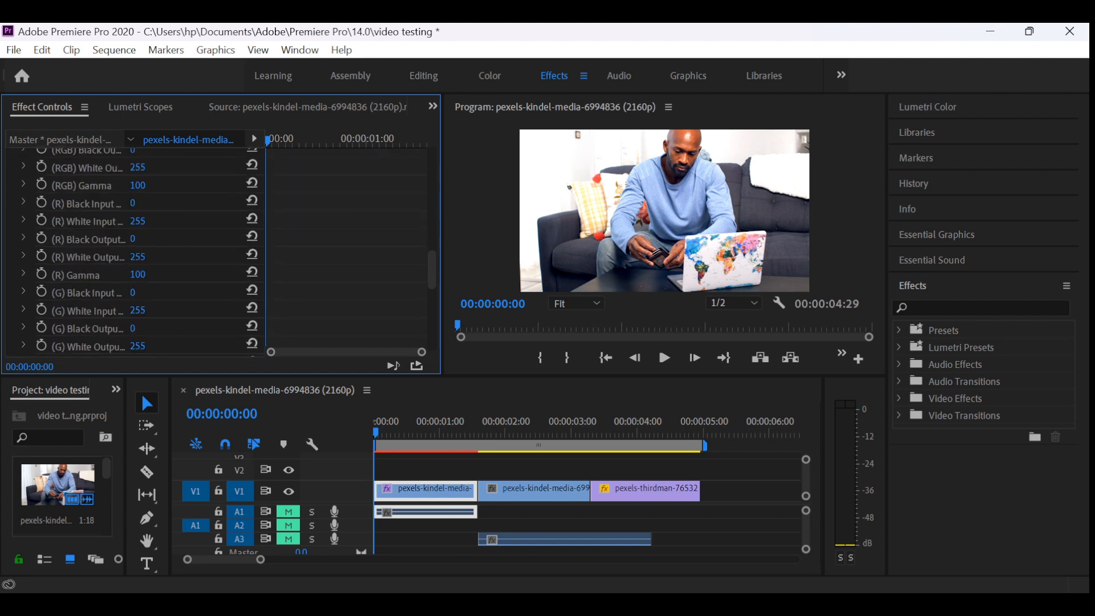
{"action": "left_click_drag", "start_coordinate": [137, 275], "coordinate": [89, 275]}
{"action": "scroll", "coordinate": [137, 251], "scroll_direction": "up", "scroll_amount": 3}
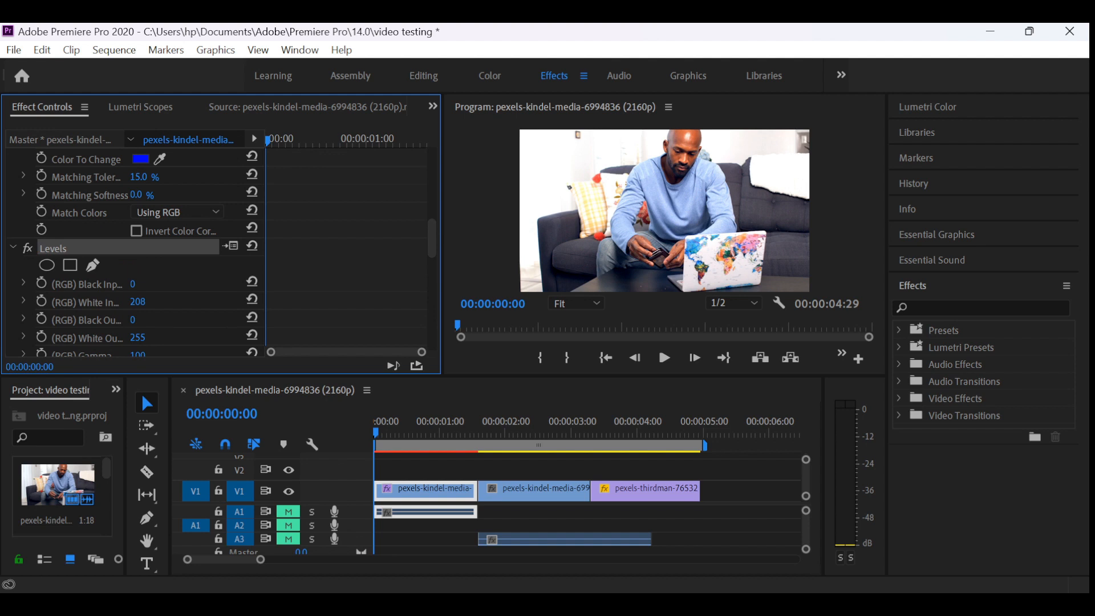
{"action": "left_click", "coordinate": [13, 248]}
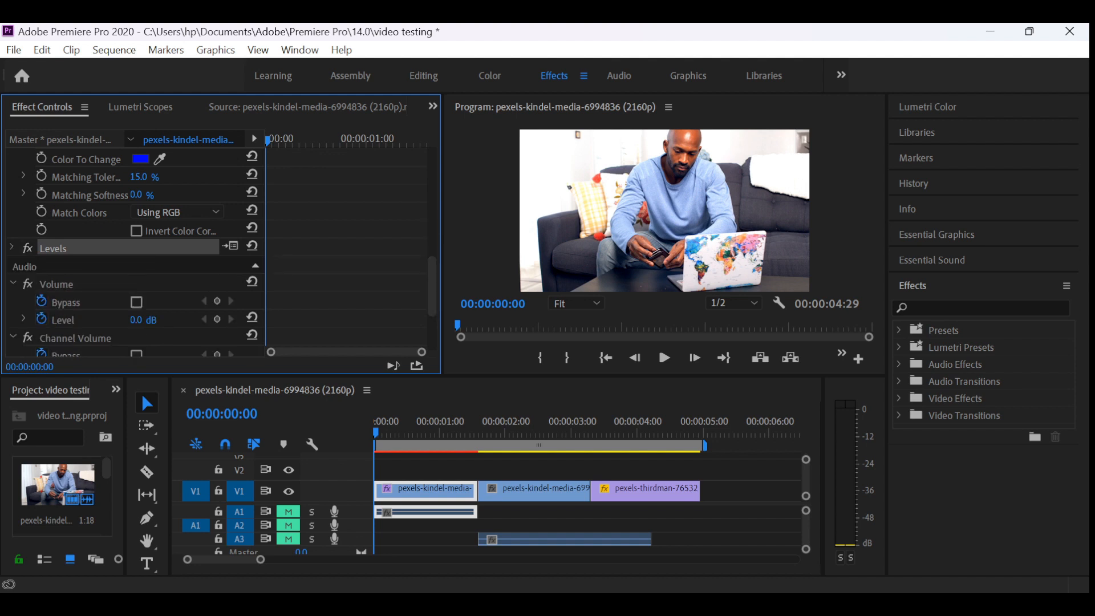
- Raise the Change Color effect's Hue Transform to 17.0, enable its keyframing at 00:00:00:00, increase the hue further, and collapse the effect
{"action": "scroll", "coordinate": [137, 251], "scroll_direction": "up", "scroll_amount": 3}
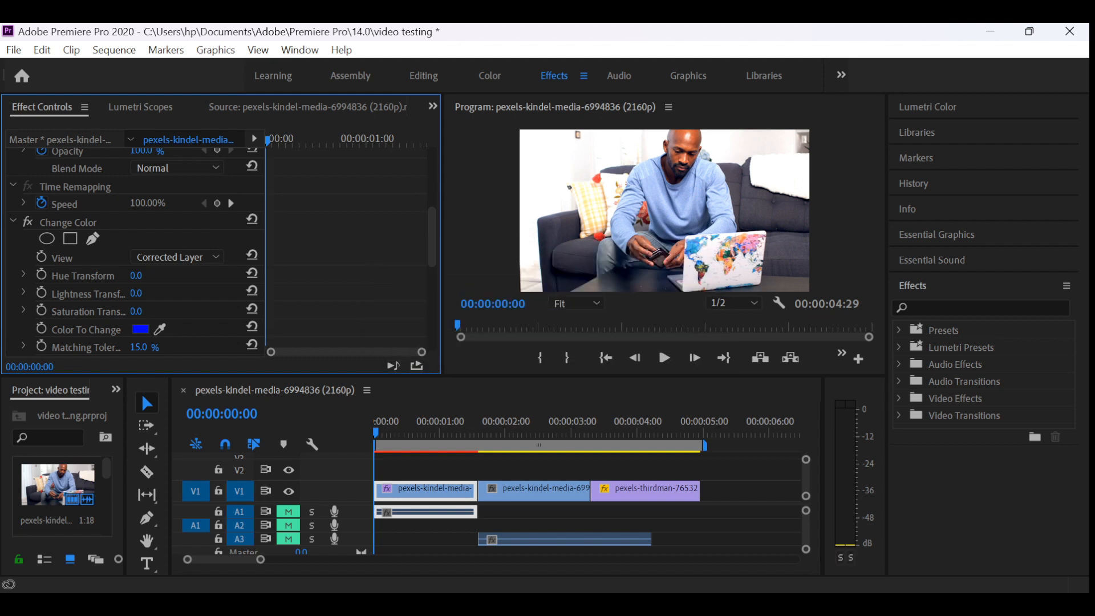
{"action": "left_click", "coordinate": [665, 357]}
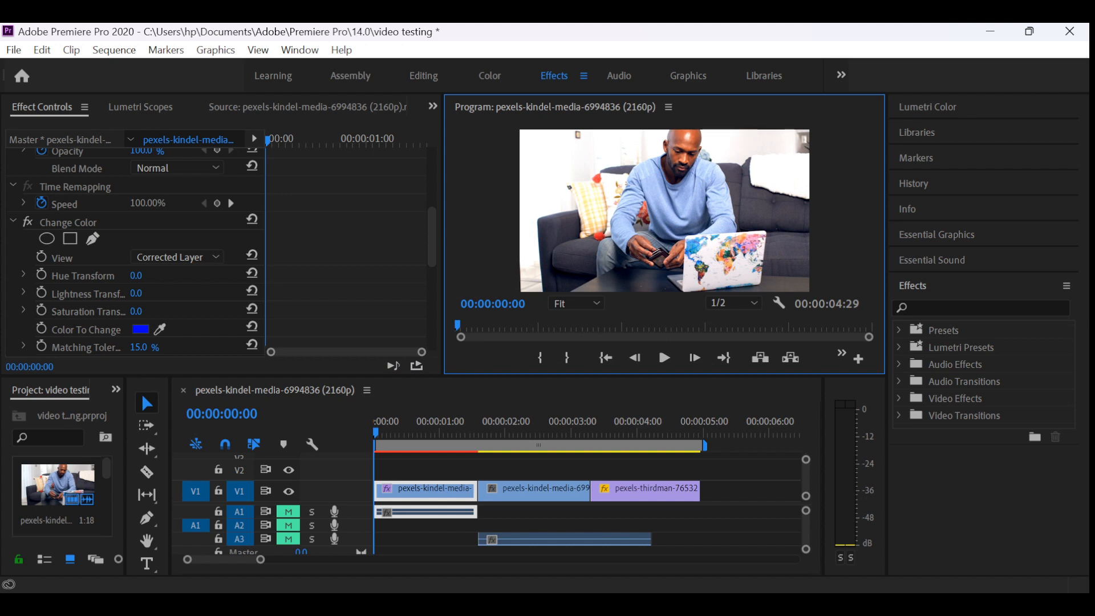
{"action": "mouse_move", "coordinate": [136, 275]}
{"action": "left_mouse_down"}
{"action": "mouse_move", "coordinate": [272, 275]}
{"action": "mouse_move", "coordinate": [121, 276]}
{"action": "mouse_move", "coordinate": [146, 275]}
{"action": "left_mouse_up"}
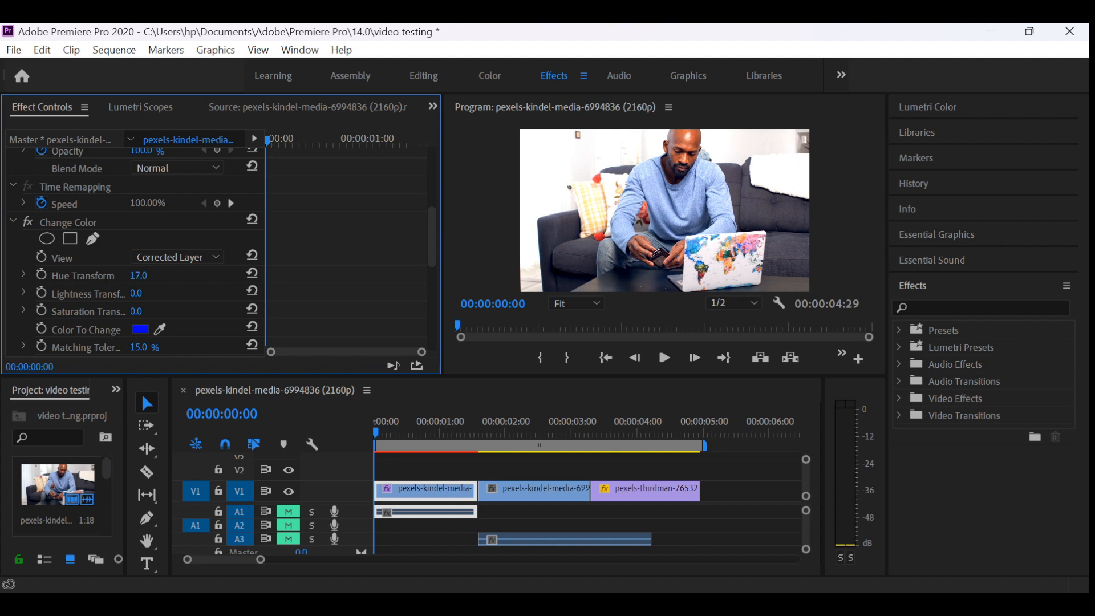
{"action": "left_click", "coordinate": [41, 275]}
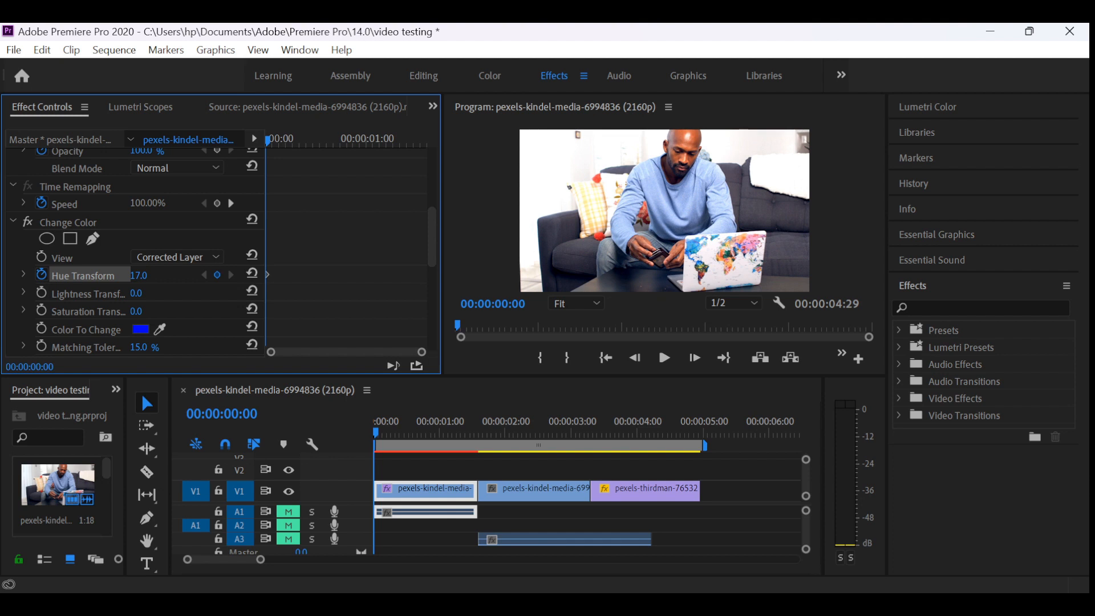
{"action": "left_click_drag", "start_coordinate": [138, 275], "coordinate": [176, 275]}
{"action": "left_click", "coordinate": [12, 221]}
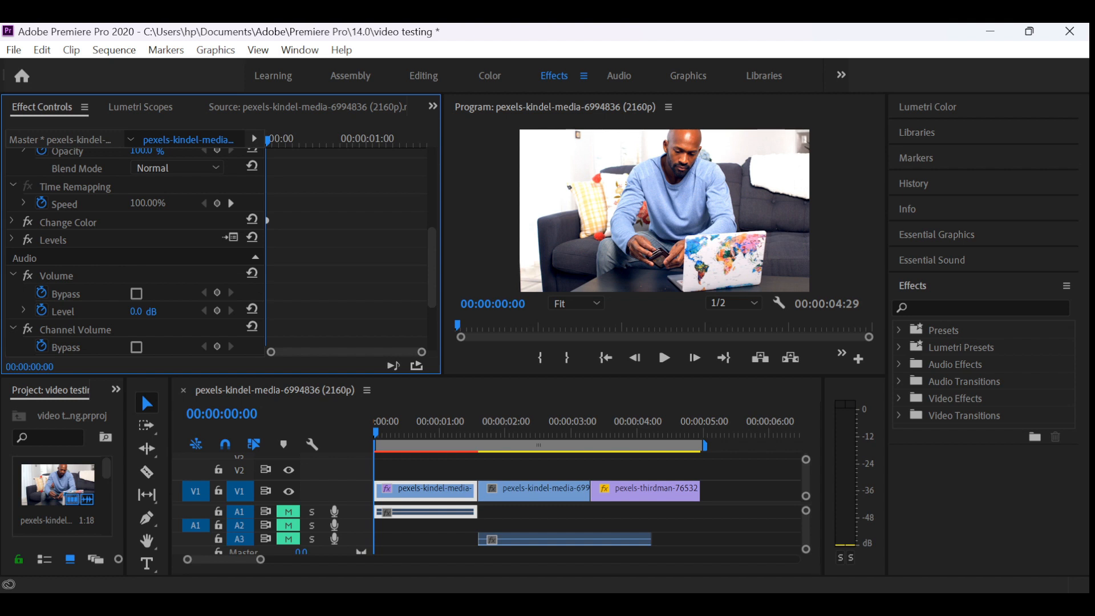
- Go to the next Time Remapping speed keyframe, and undo the recent edits back past the Levels and Change Color effects
{"action": "left_click", "coordinate": [230, 203]}
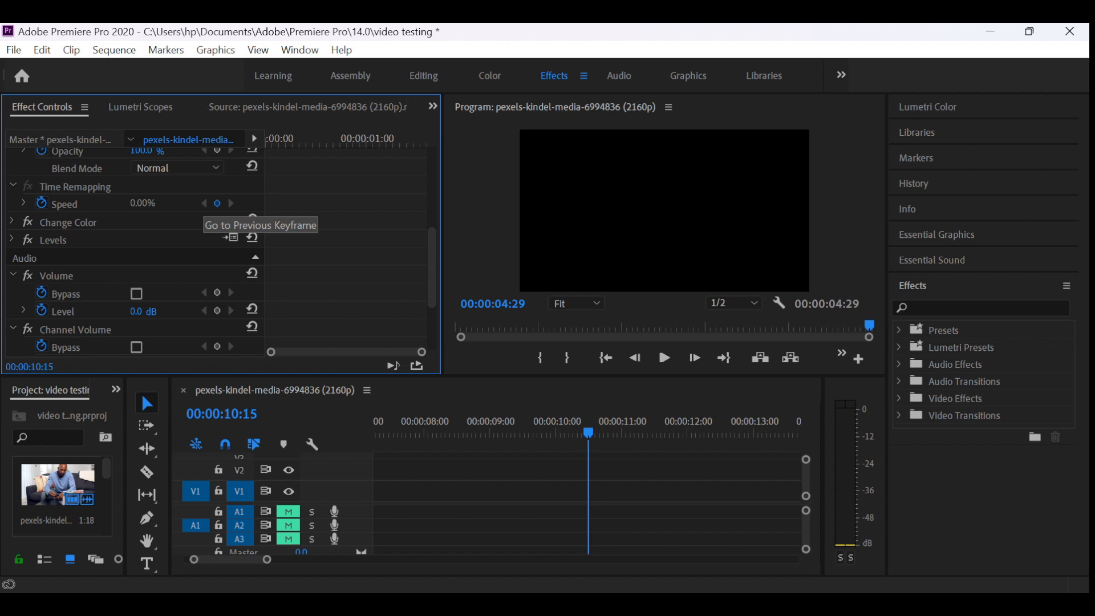
{"action": "key", "text": "ctrl+z"}
{"action": "key", "text": "ctrl+z"}
{"action": "key", "text": "ctrl+z"}
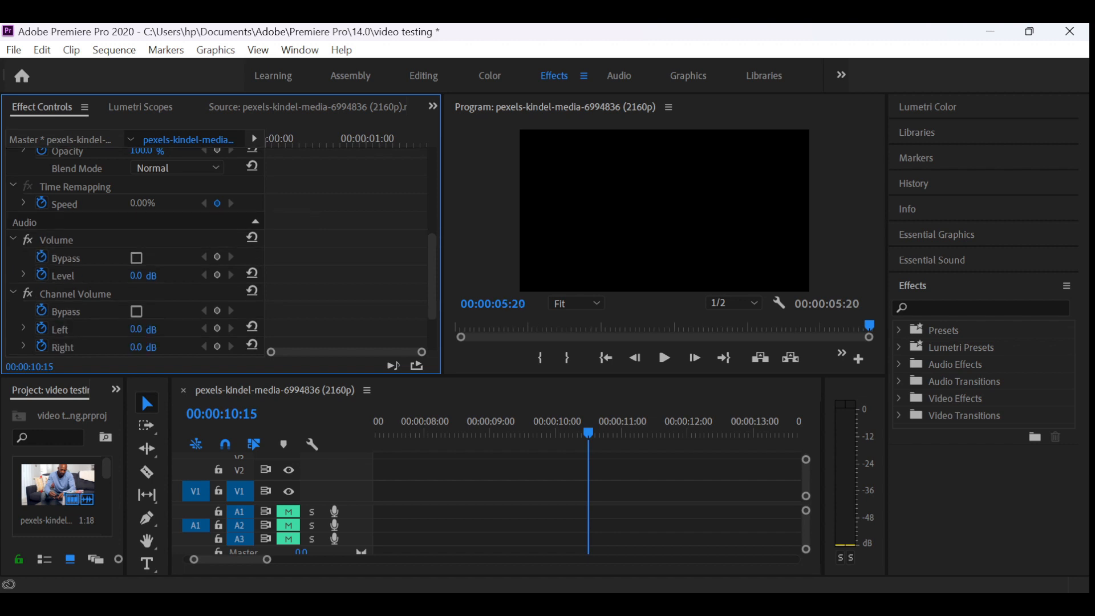
{"action": "key", "text": "ctrl+z"}
{"action": "key", "text": "ctrl+z"}
- Toggle the Time Remapping speed keyframe at 00:00:10:15 off and on, and expand the Speed property's graph
{"action": "left_click", "coordinate": [217, 203]}
{"action": "left_click", "coordinate": [216, 203]}
{"action": "left_click", "coordinate": [23, 203]}
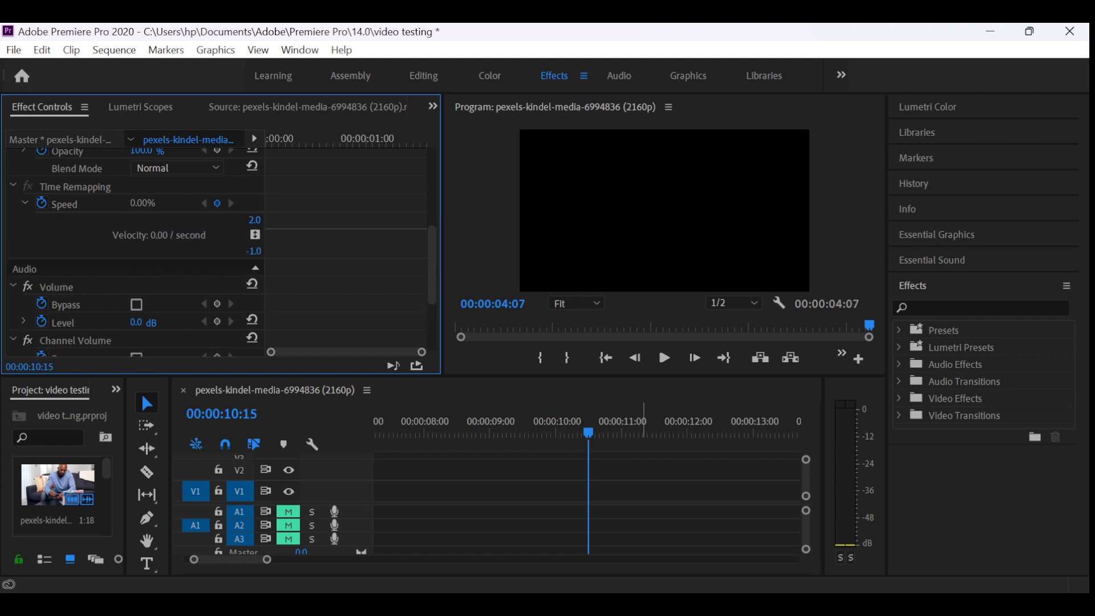
- Return the playhead to the sequence start at 00:00:00:00, and collapse the Time Remapping settings
{"action": "left_click", "coordinate": [588, 432]}
{"action": "key", "text": "Up"}
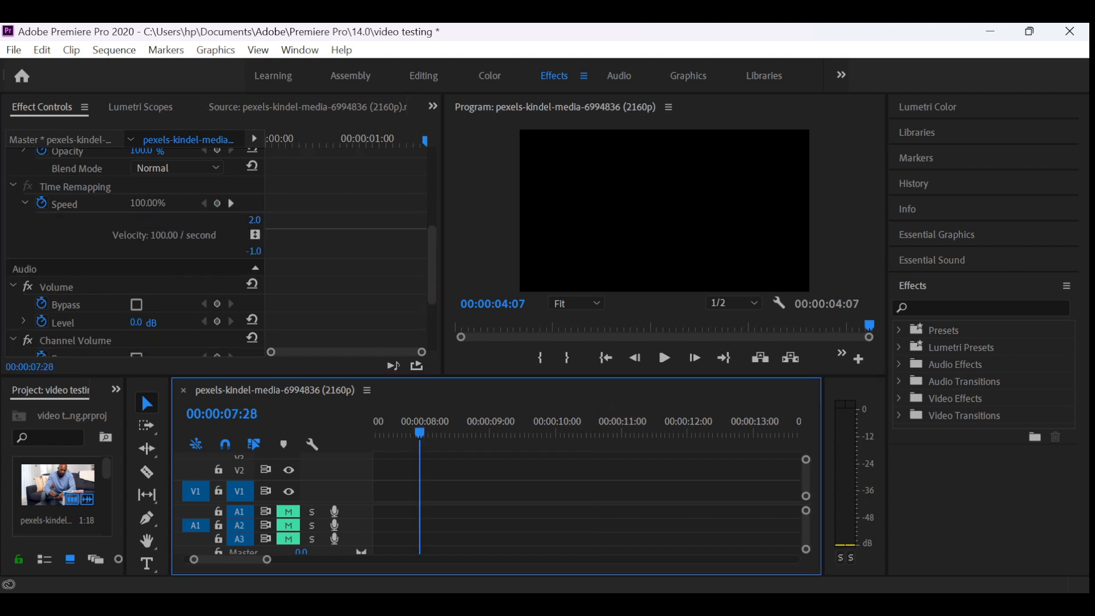
{"action": "left_click_drag", "start_coordinate": [374, 433], "coordinate": [374, 432]}
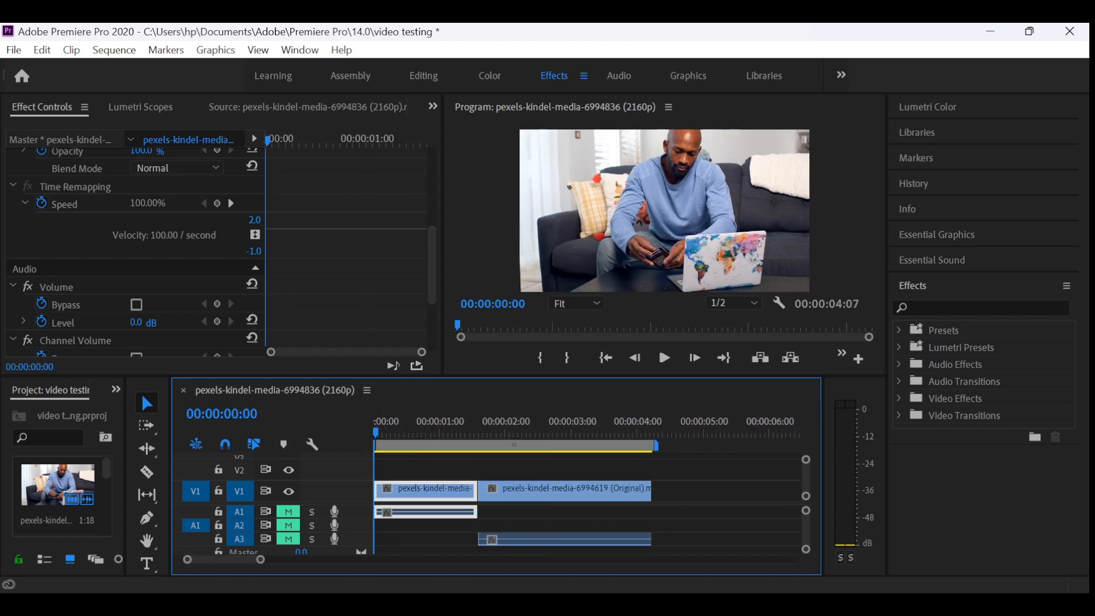
{"action": "left_click", "coordinate": [13, 186]}
{"action": "scroll", "coordinate": [135, 251], "scroll_direction": "up", "scroll_amount": 5}
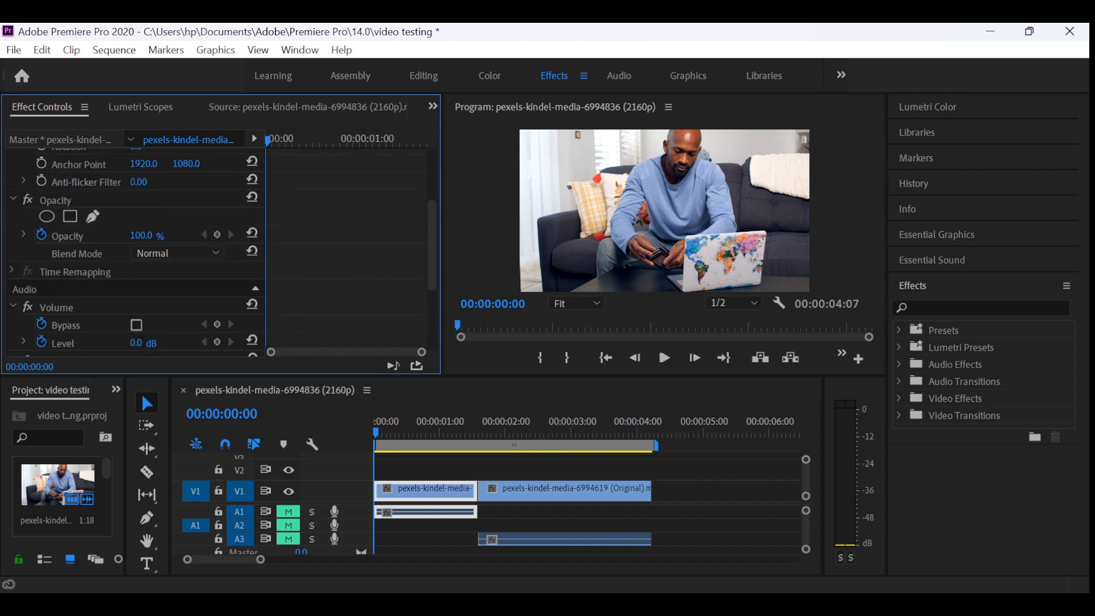
- Keyframe the first clip's Opacity at 59.0% at 00:00:00:00 and at 100.0% at 00:00:00:21
{"action": "left_click", "coordinate": [437, 490]}
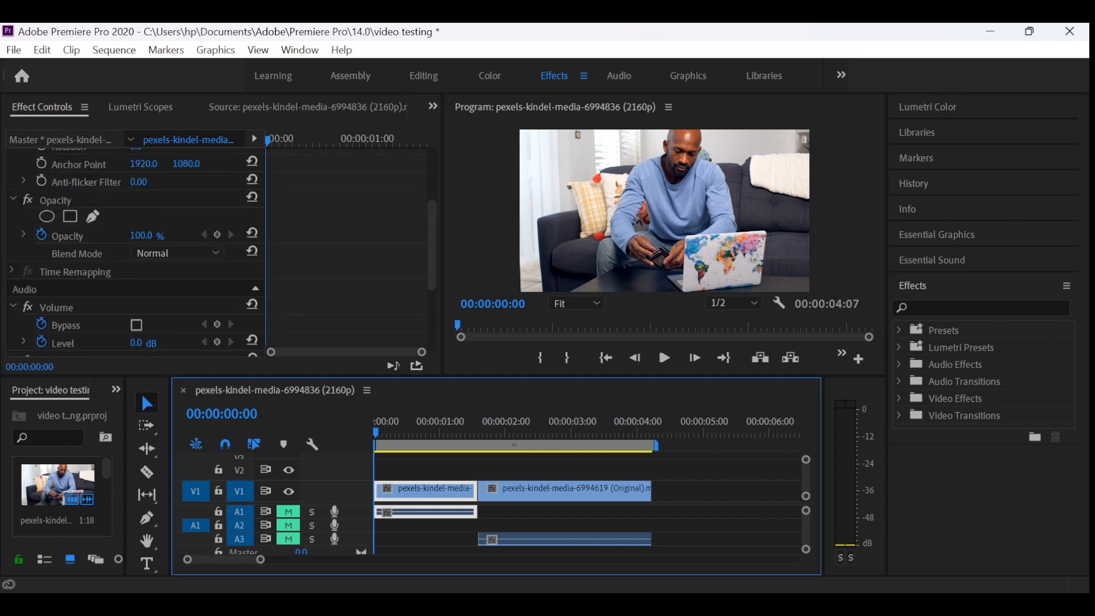
{"action": "left_click_drag", "start_coordinate": [141, 235], "coordinate": [118, 235]}
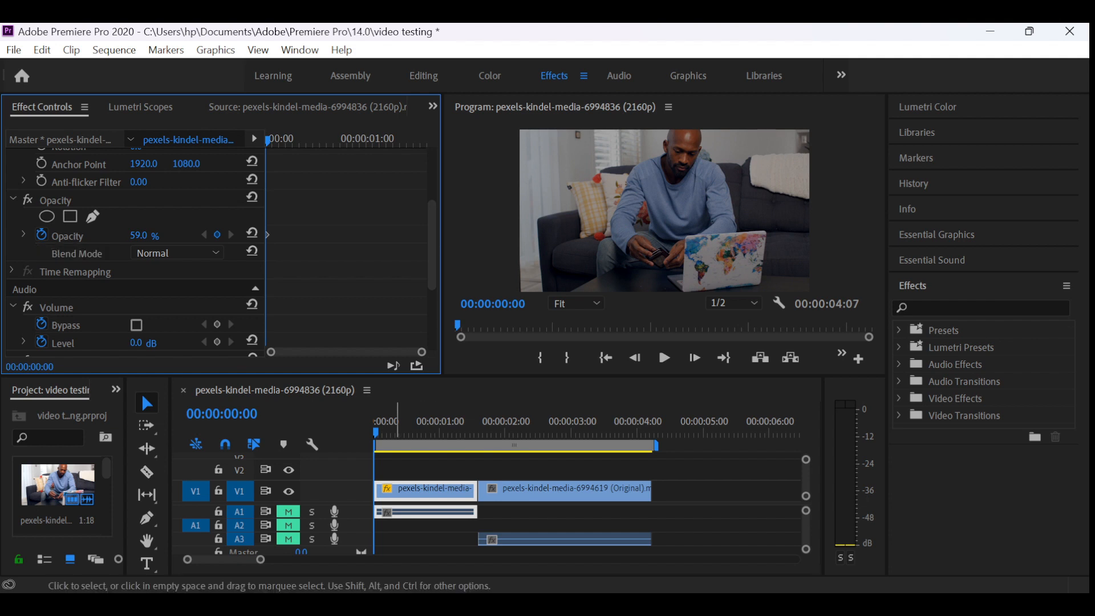
{"action": "key", "text": "space"}
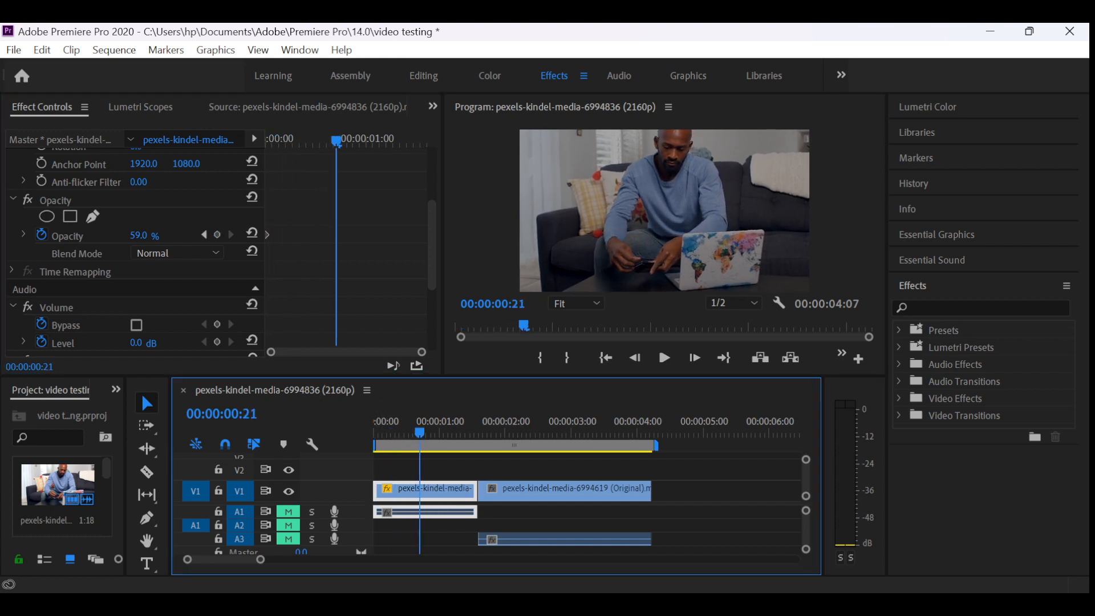
{"action": "left_click_drag", "start_coordinate": [139, 235], "coordinate": [162, 235]}
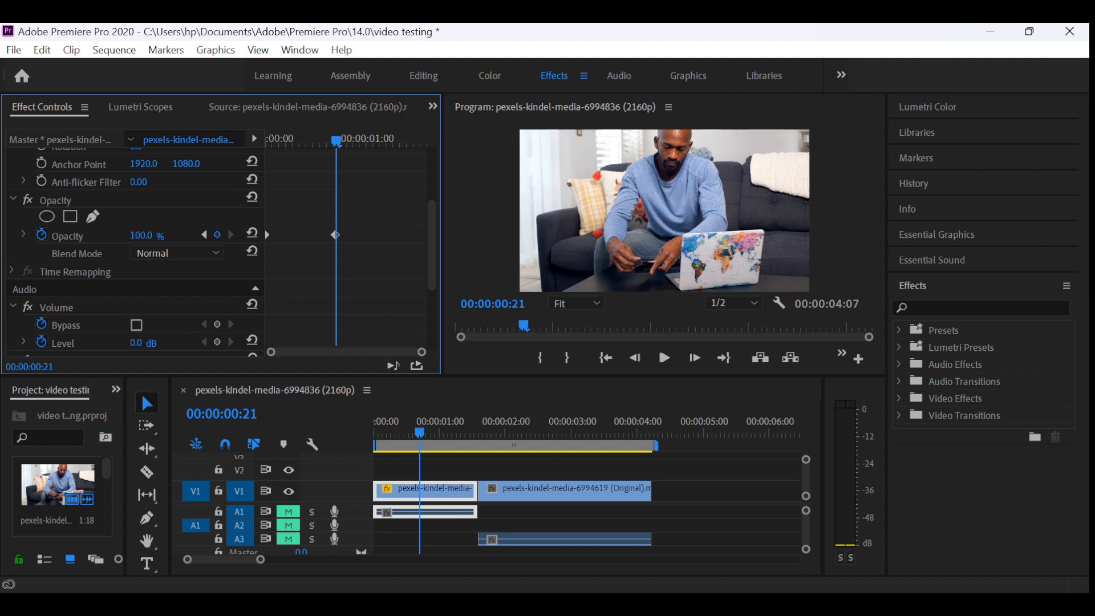
- Play the sequence from the start to preview the opacity fade, replay it, and park the playhead at 00:00:01:07
{"action": "left_click_drag", "start_coordinate": [336, 141], "coordinate": [268, 140]}
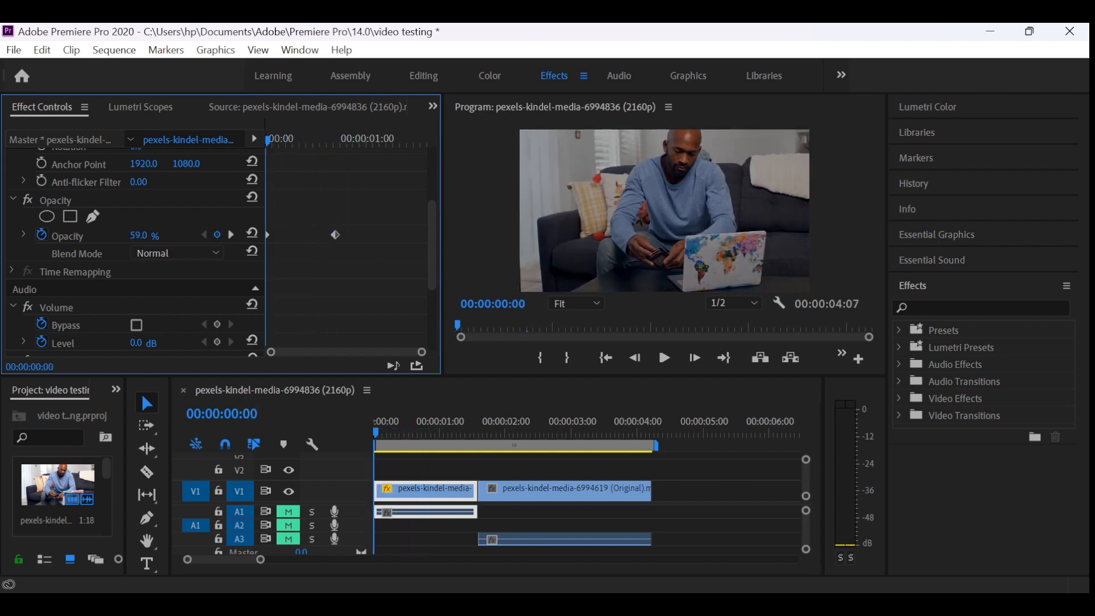
{"action": "key", "text": "space"}
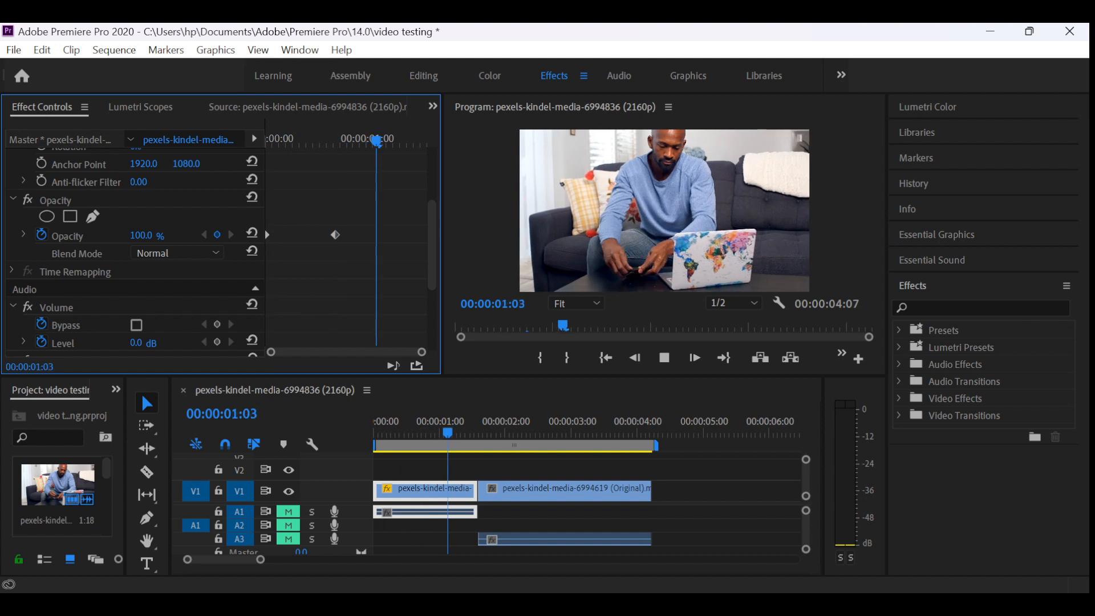
{"action": "key", "text": "space"}
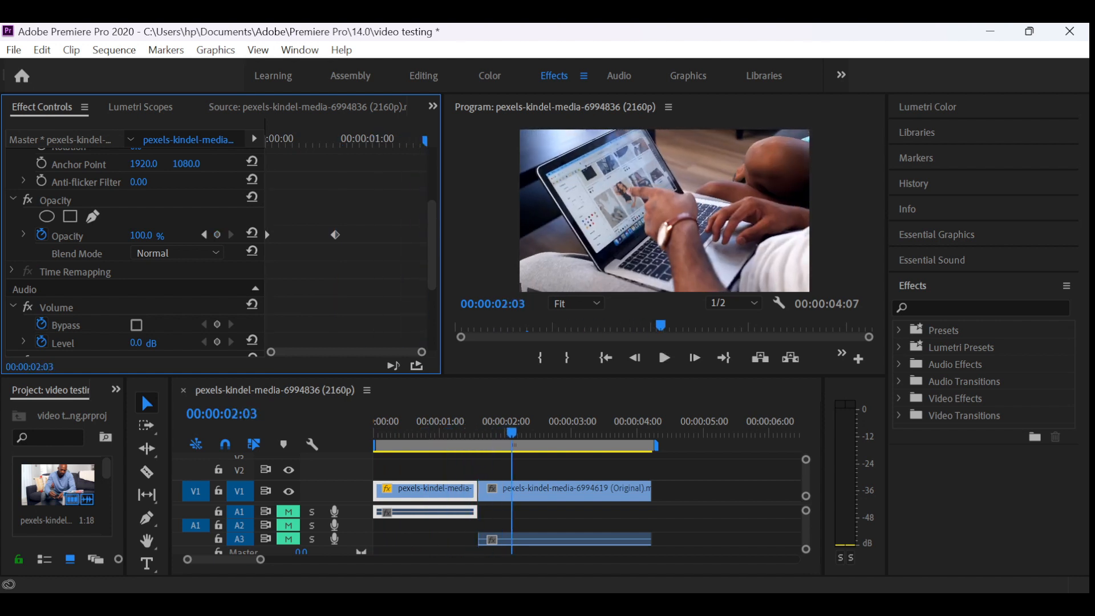
{"action": "left_click_drag", "start_coordinate": [337, 140], "coordinate": [267, 140]}
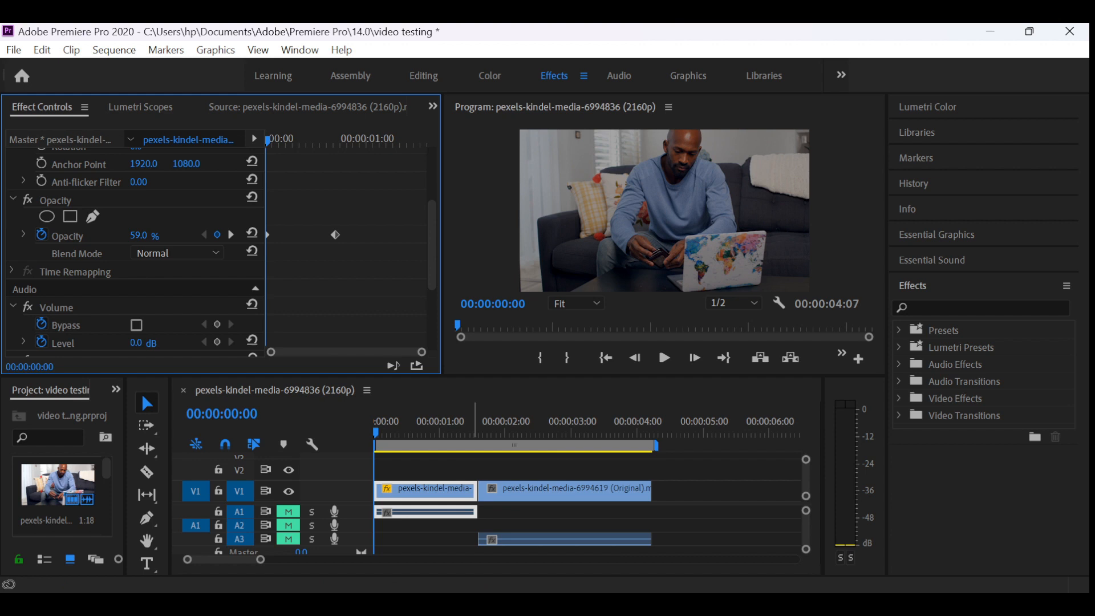
{"action": "left_click", "coordinate": [472, 428]}
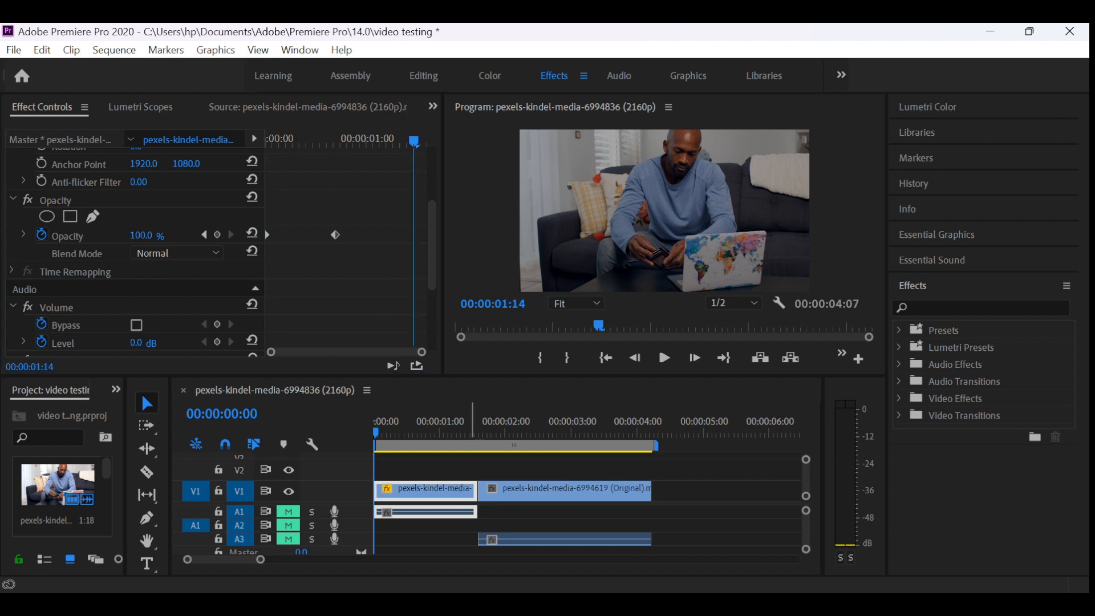
{"action": "key", "text": "space"}
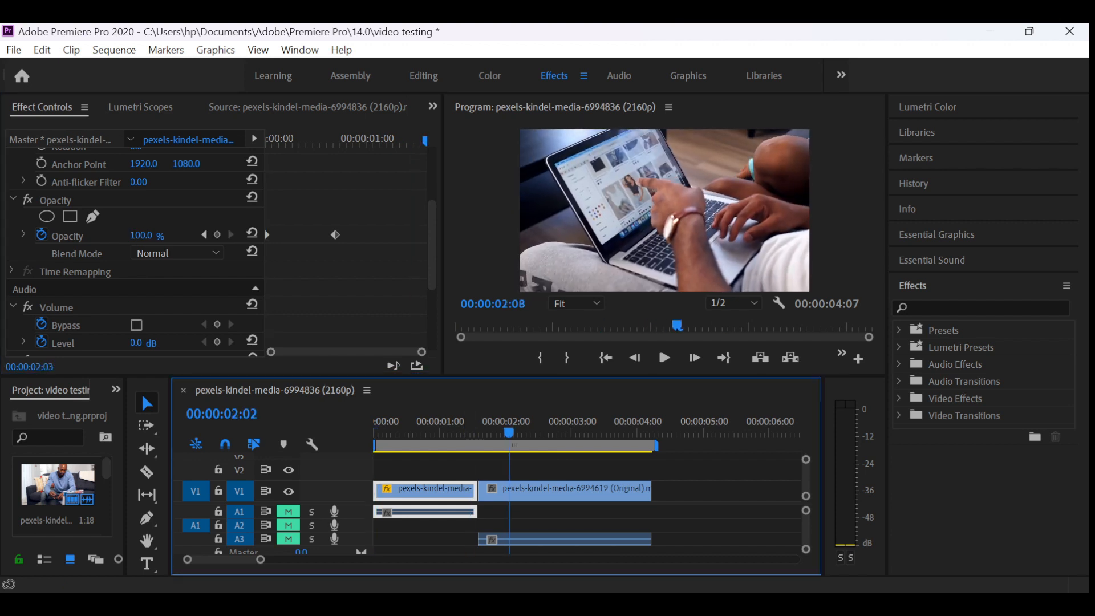
{"action": "left_click_drag", "start_coordinate": [523, 432], "coordinate": [455, 431]}
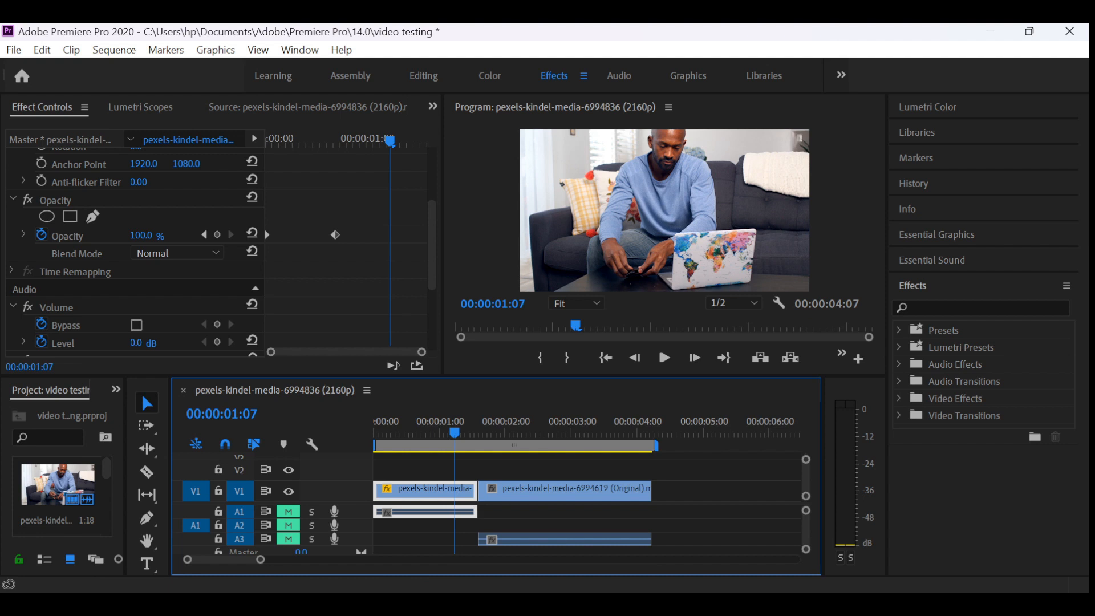
- View the Editing, Assembly and Learning workspaces in turn, and scrub the playhead to 00:00:01:01
{"action": "left_click", "coordinate": [424, 76]}
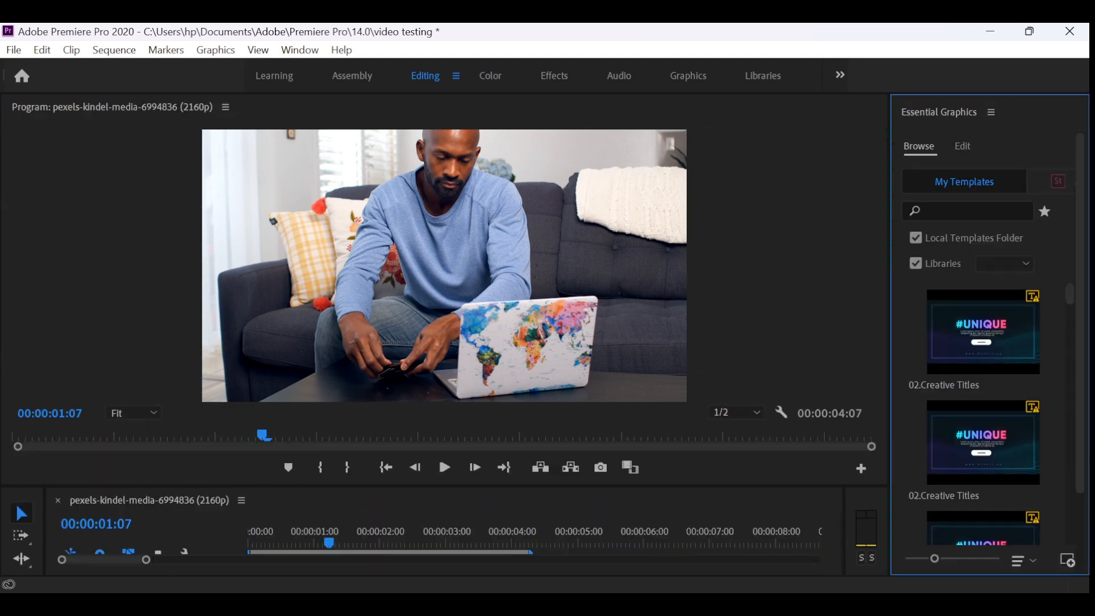
{"action": "left_click", "coordinate": [351, 76]}
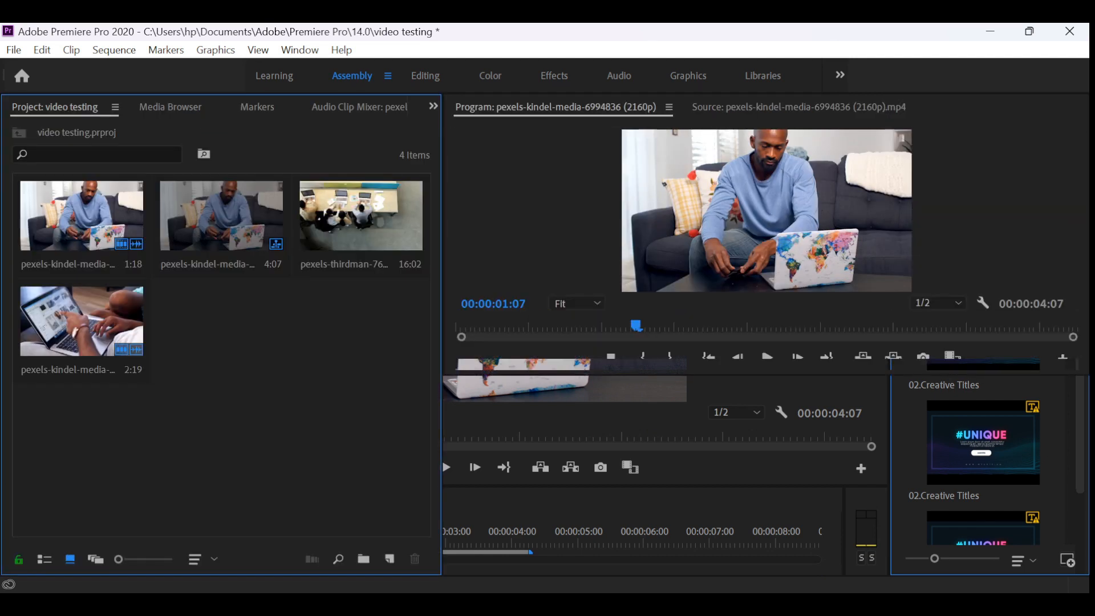
{"action": "left_click", "coordinate": [273, 76]}
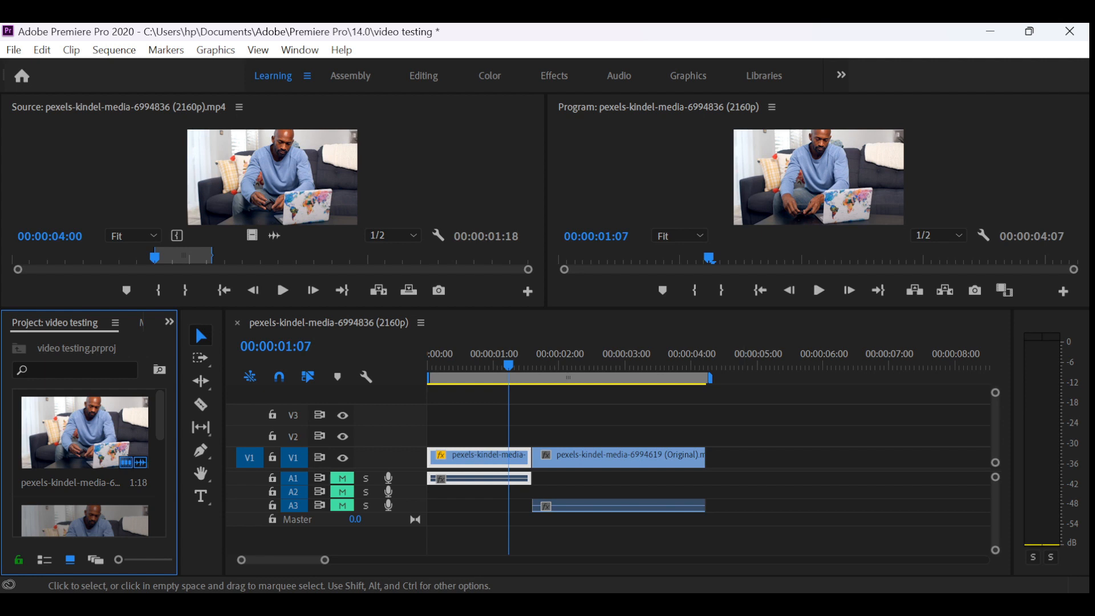
{"action": "left_click_drag", "start_coordinate": [509, 365], "coordinate": [495, 365]}
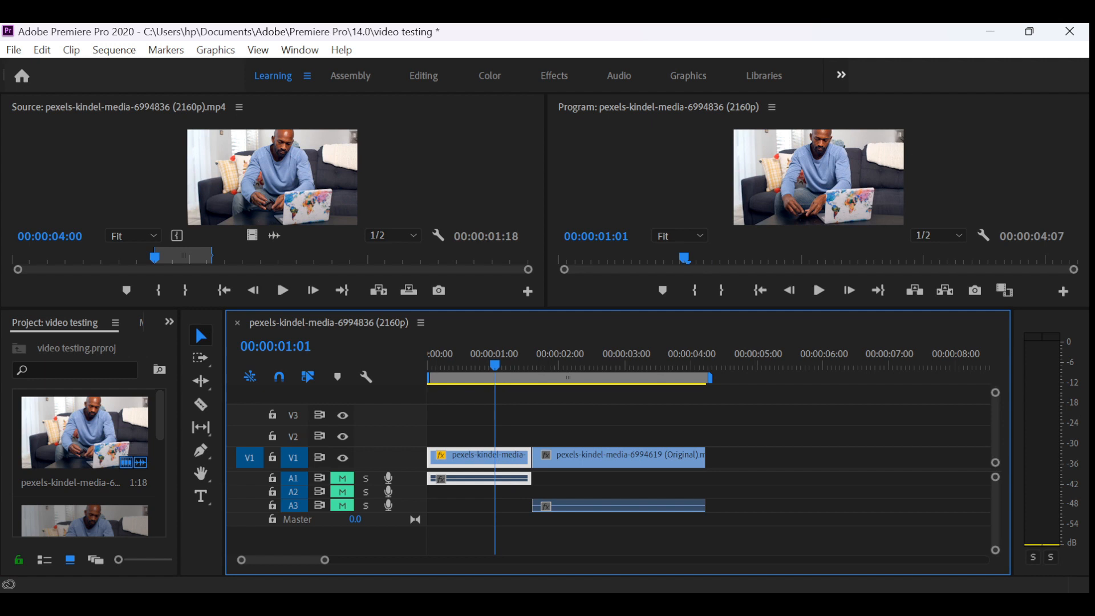
- Review the workspace order in the Edit Workspaces dialog, close it, and return to the Effects workspace
{"action": "left_click", "coordinate": [841, 74]}
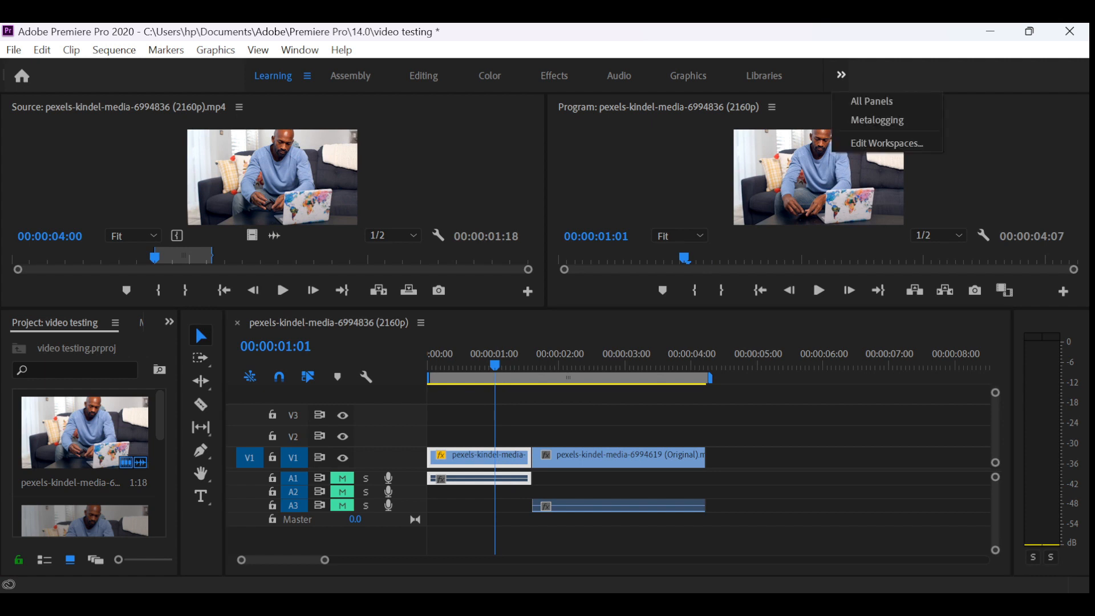
{"action": "left_click", "coordinate": [887, 143]}
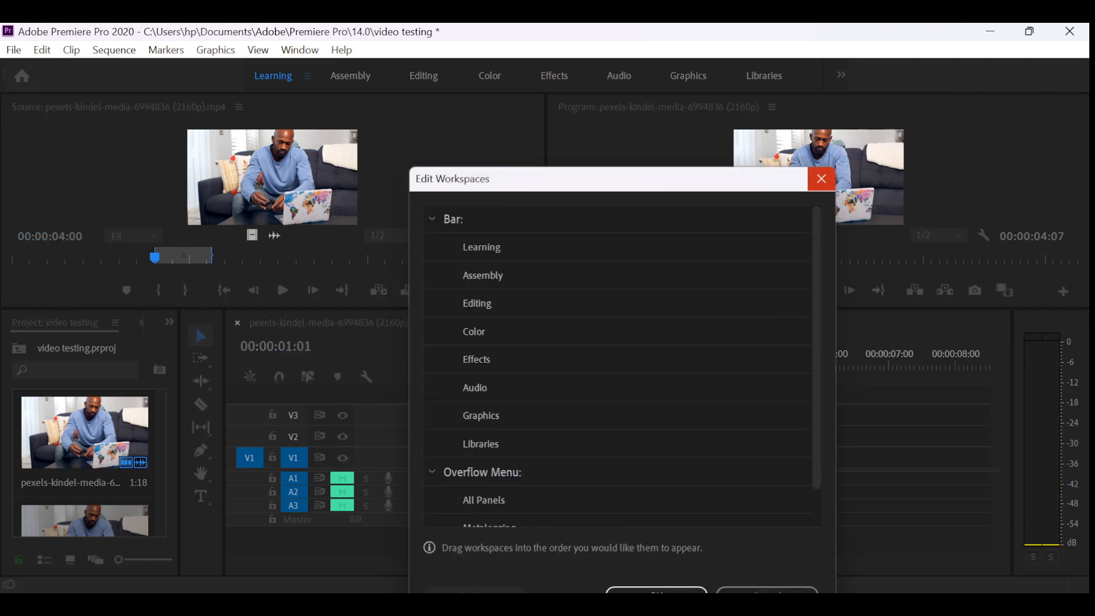
{"action": "left_click", "coordinate": [821, 178]}
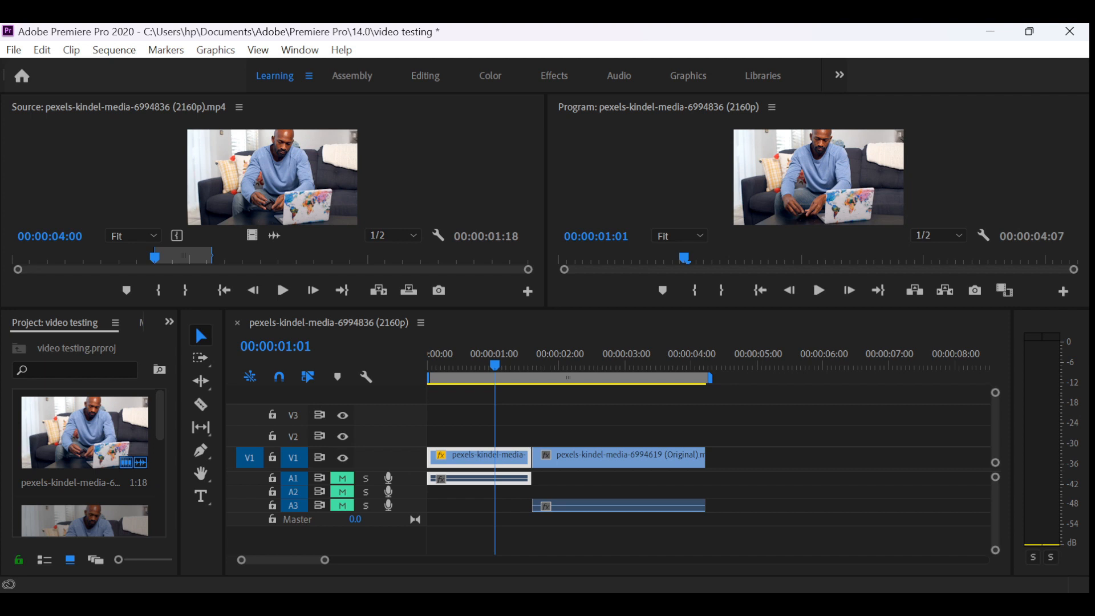
{"action": "left_click", "coordinate": [553, 76]}
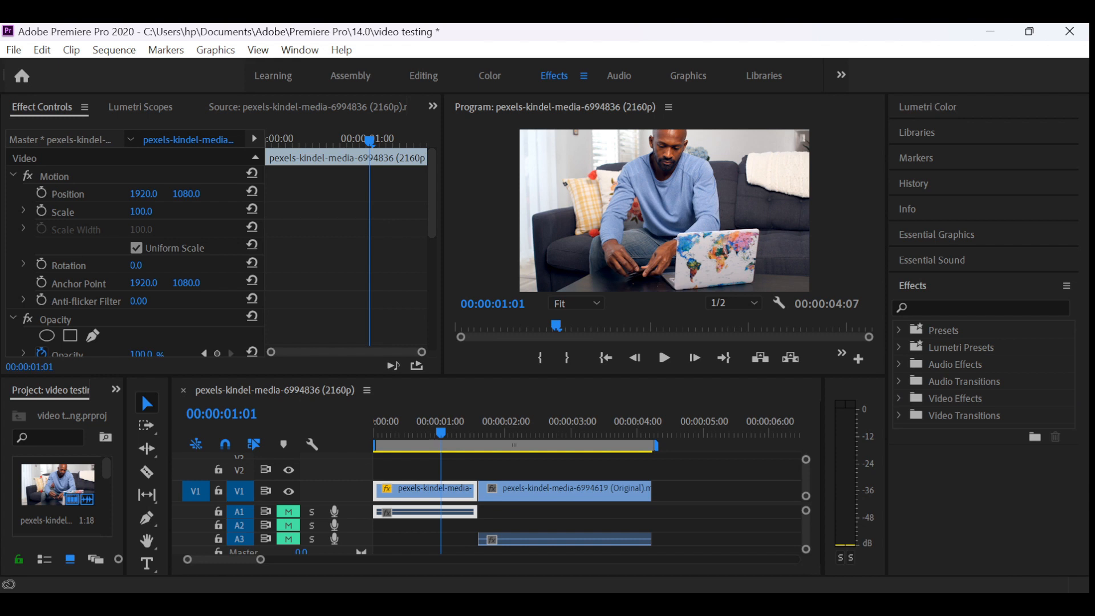
- View the first clip's master source, effect settings and Lumetri Scopes, and return to the sequence clip's effect settings
{"action": "left_click", "coordinate": [59, 140]}
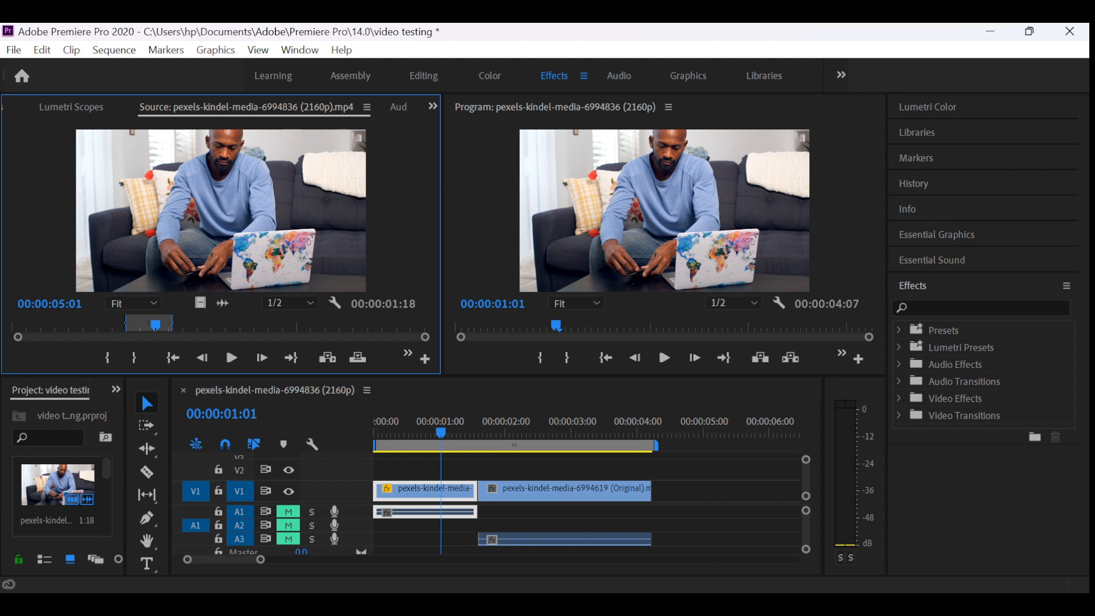
{"action": "left_click", "coordinate": [433, 106]}
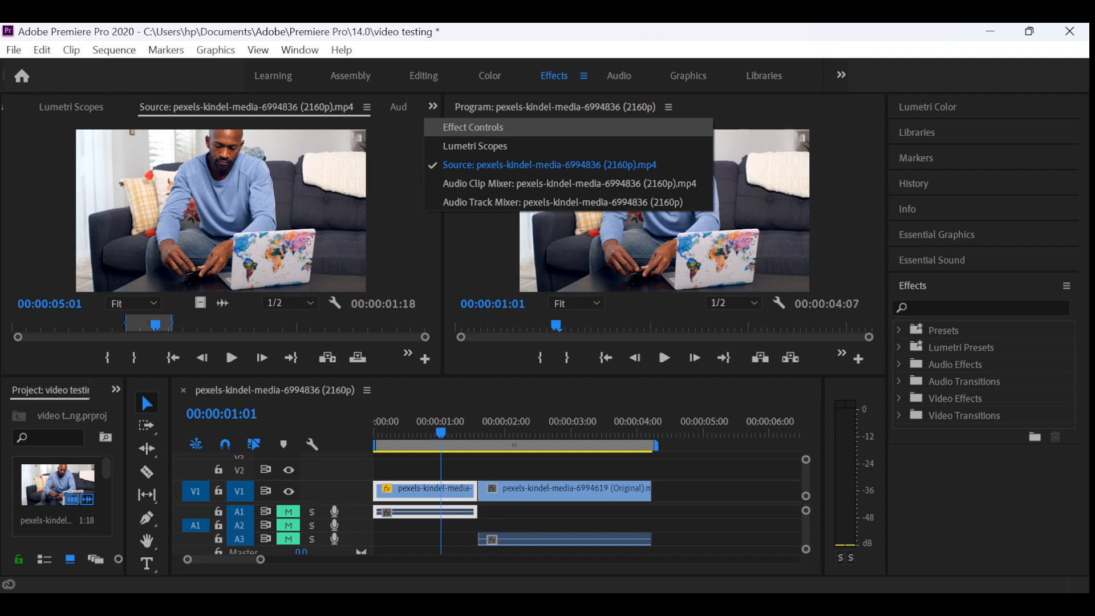
{"action": "left_click", "coordinate": [473, 126]}
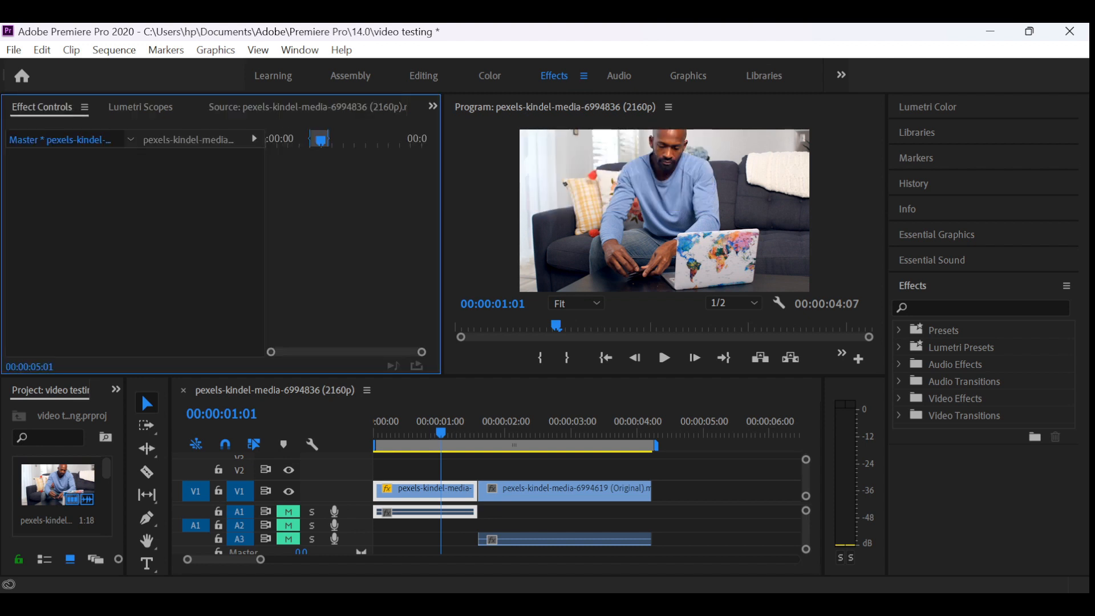
{"action": "left_click", "coordinate": [307, 107]}
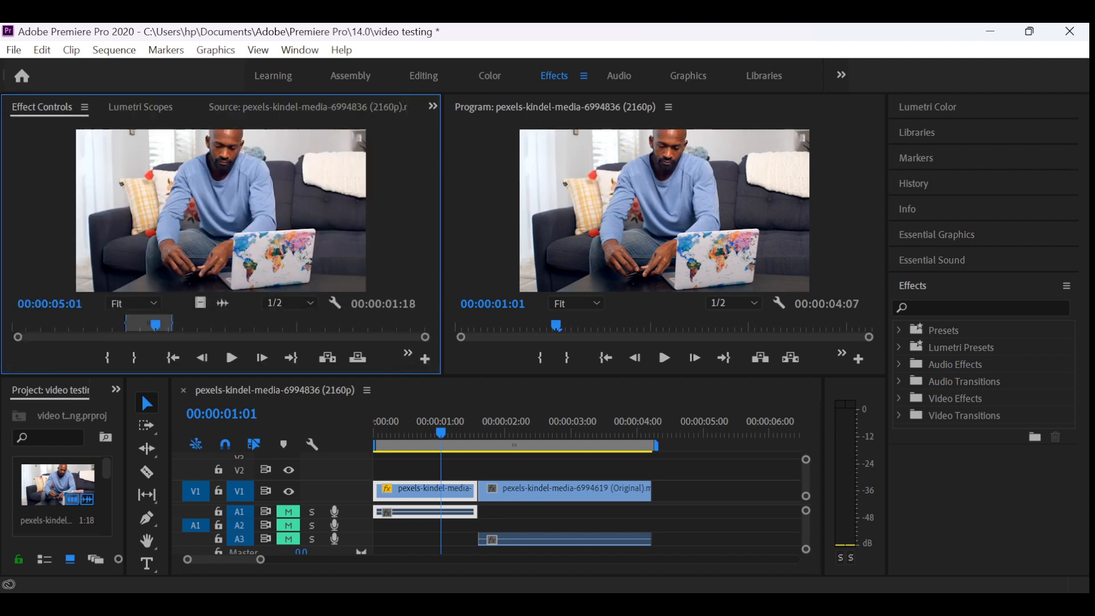
{"action": "left_click", "coordinate": [141, 107]}
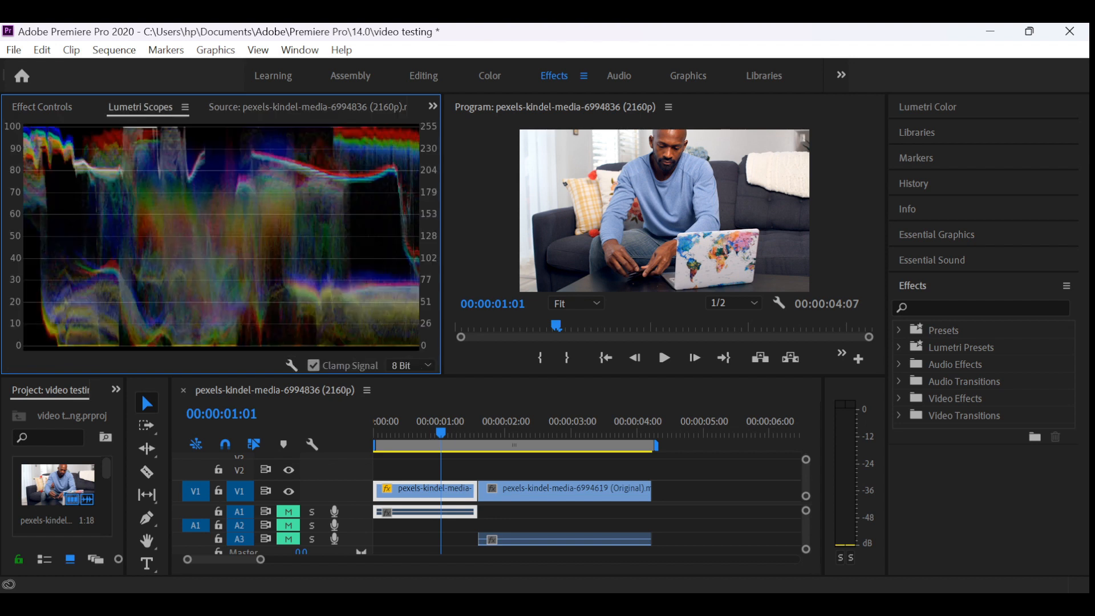
{"action": "left_click", "coordinate": [42, 107]}
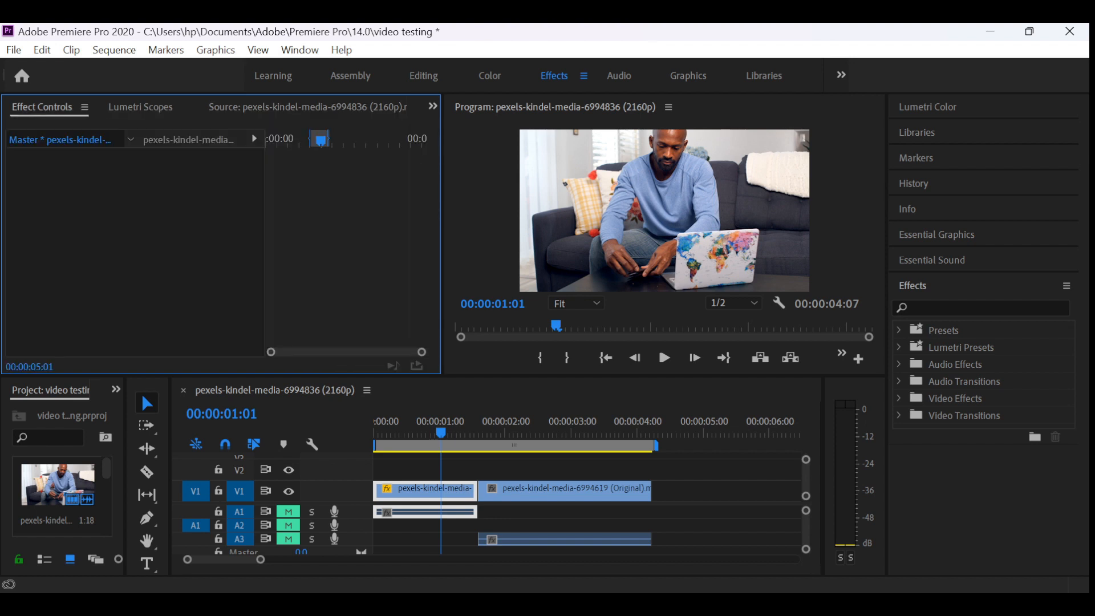
{"action": "left_click", "coordinate": [188, 140]}
{"action": "scroll", "coordinate": [222, 252], "scroll_direction": "down", "scroll_amount": 4}
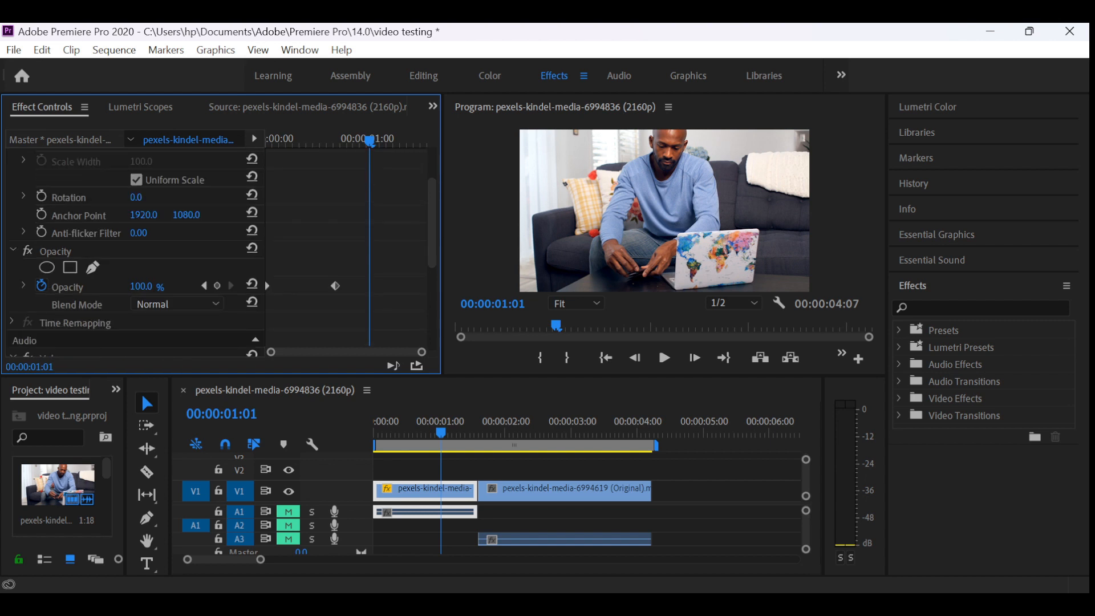
{"action": "scroll", "coordinate": [221, 252], "scroll_direction": "up", "scroll_amount": 4}
- Examine the effect settings of the second clip, and select the first clip again to examine its settings
{"action": "left_click", "coordinate": [515, 492]}
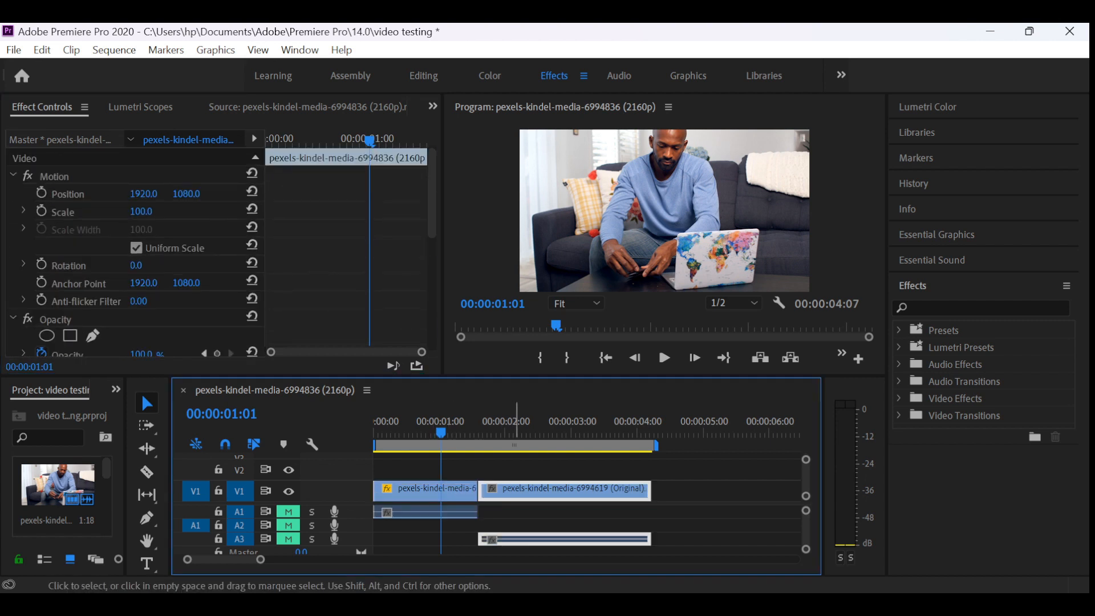
{"action": "scroll", "coordinate": [222, 252], "scroll_direction": "down", "scroll_amount": 5}
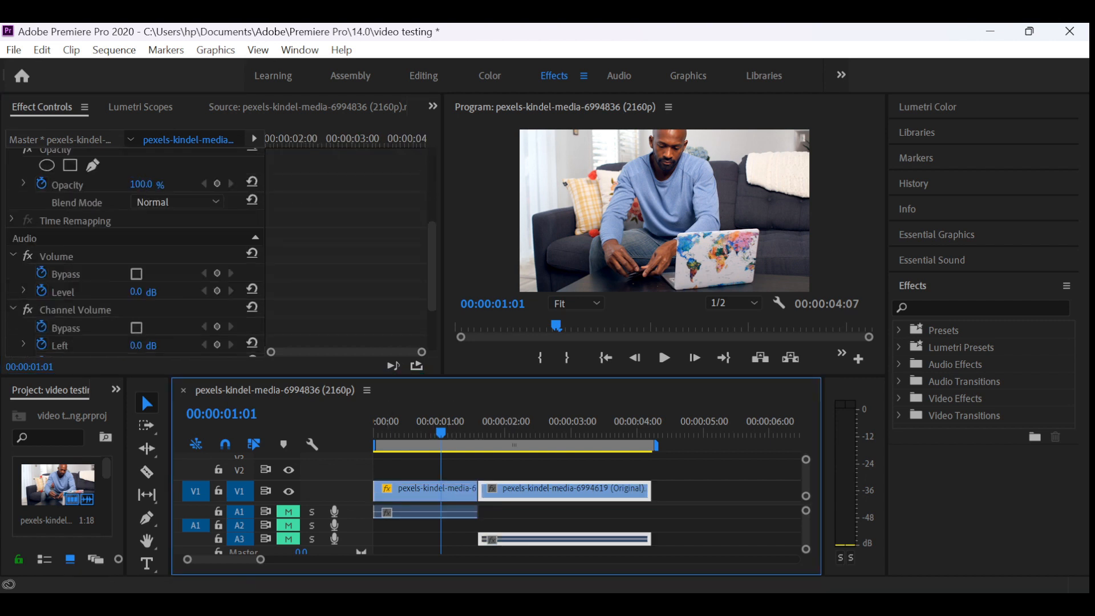
{"action": "scroll", "coordinate": [221, 252], "scroll_direction": "up", "scroll_amount": 2}
{"action": "left_click", "coordinate": [429, 491]}
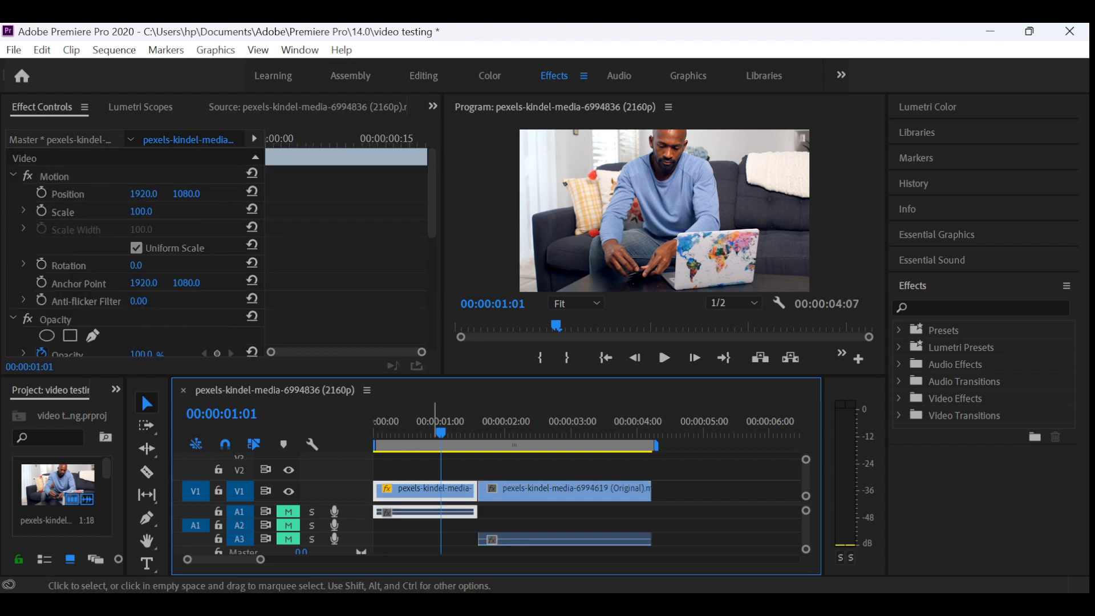
{"action": "scroll", "coordinate": [221, 252], "scroll_direction": "down", "scroll_amount": 2}
{"action": "scroll", "coordinate": [222, 252], "scroll_direction": "up", "scroll_amount": 2}
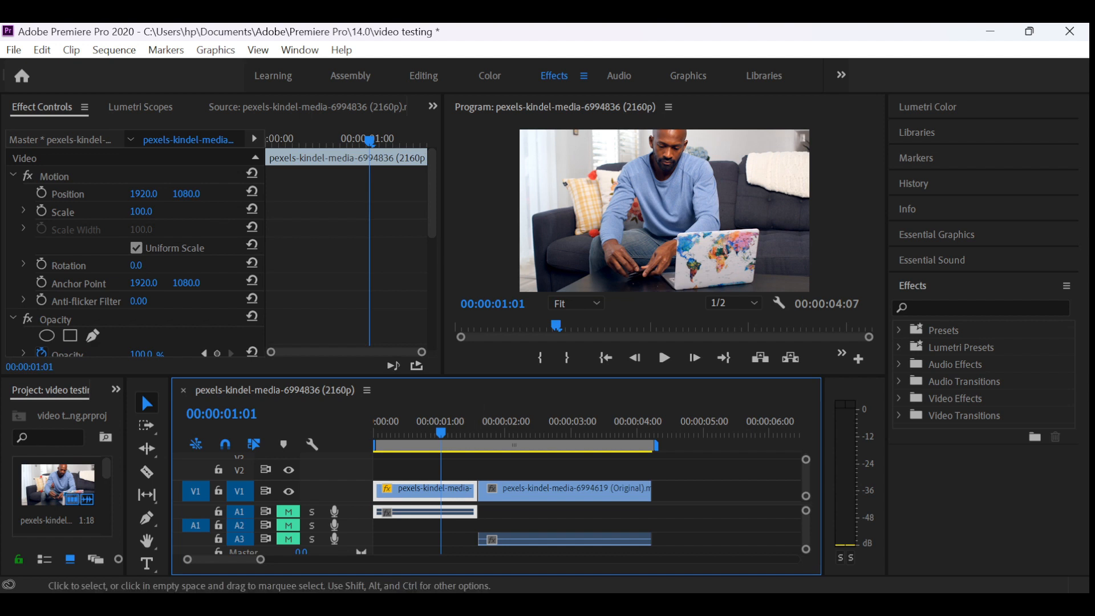
- Step the playhead forward to 00:00:01:11 and back to 00:00:00:29 to view the first clip's frames
{"action": "key", "text": "Right"}
{"action": "key", "text": "Right"}
{"action": "key", "text": "Right"}
{"action": "key", "text": "Right"}
{"action": "key", "text": "Right"}
{"action": "key", "text": "Right"}
{"action": "key", "text": "Right"}
{"action": "key", "text": "Right"}
{"action": "key", "text": "Right"}
{"action": "key", "text": "Right"}
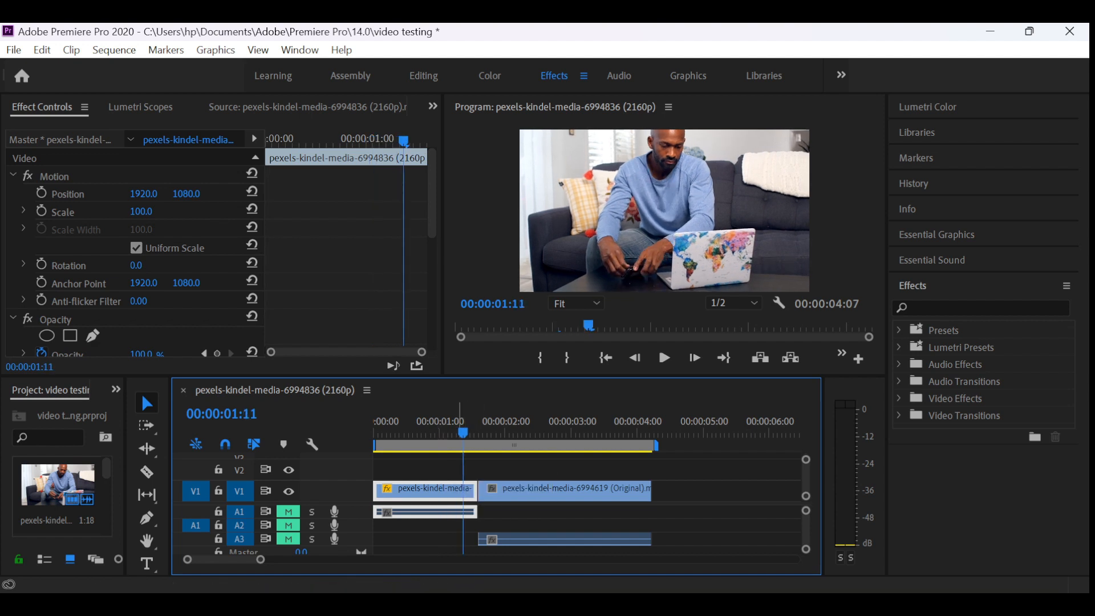
{"action": "key", "text": "Left"}
{"action": "key", "text": "Left"}
{"action": "key", "text": "Left"}
{"action": "key", "text": "Left"}
{"action": "key", "text": "Left"}
{"action": "key", "text": "Left"}
{"action": "key", "text": "Left"}
{"action": "key", "text": "Left"}
{"action": "key", "text": "Left"}
{"action": "key", "text": "Left"}
{"action": "key", "text": "Left"}
{"action": "key", "text": "Left"}
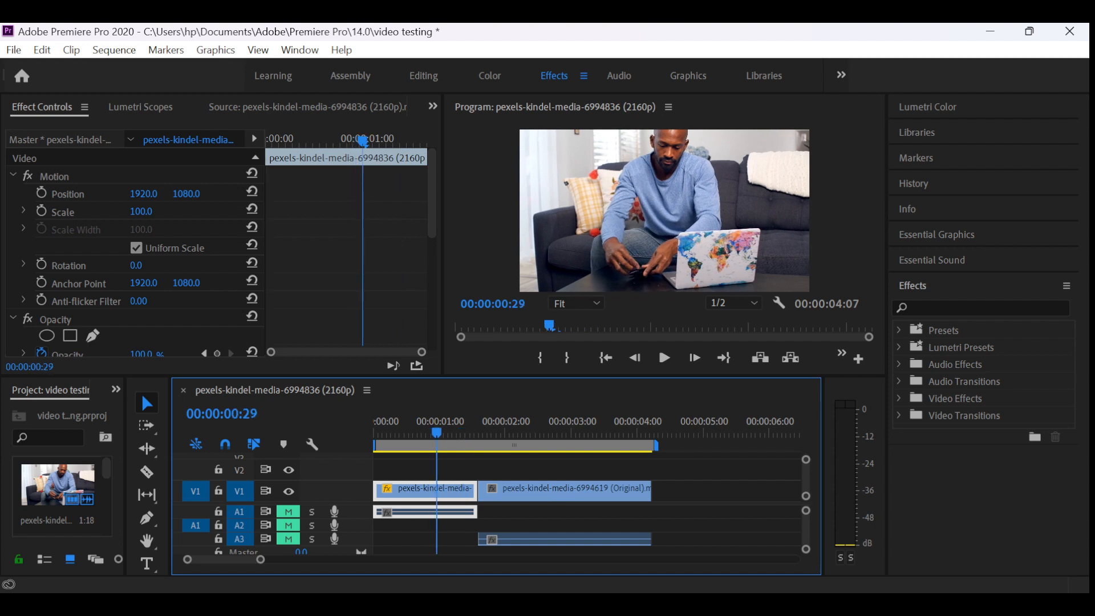
- Split the first clip at 00:00:00:21 with the Razor Tool
{"action": "key", "text": "Right"}
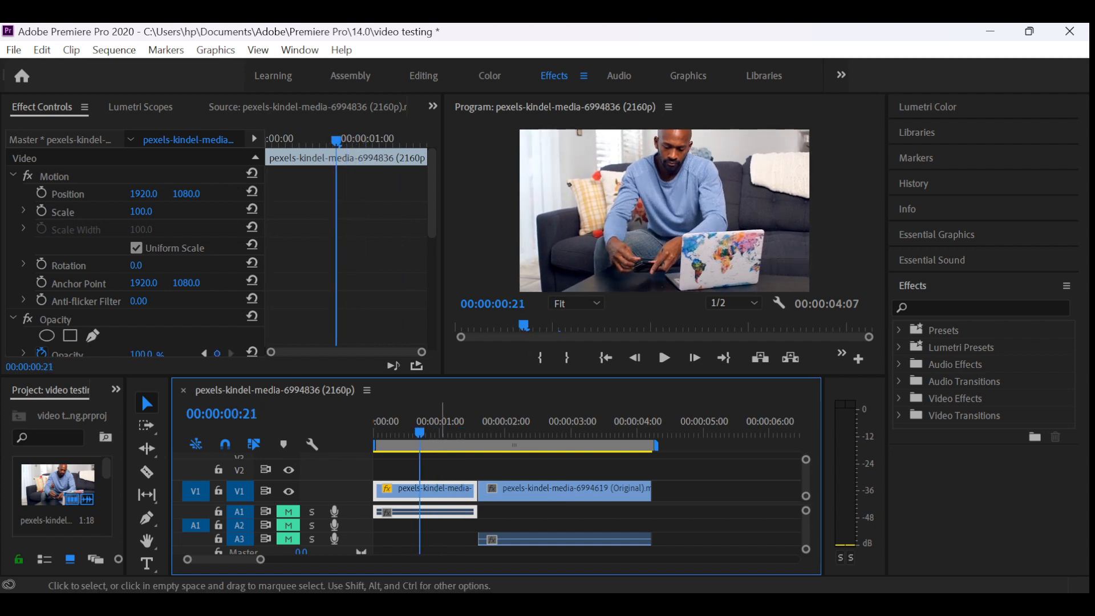
{"action": "key", "text": "c"}
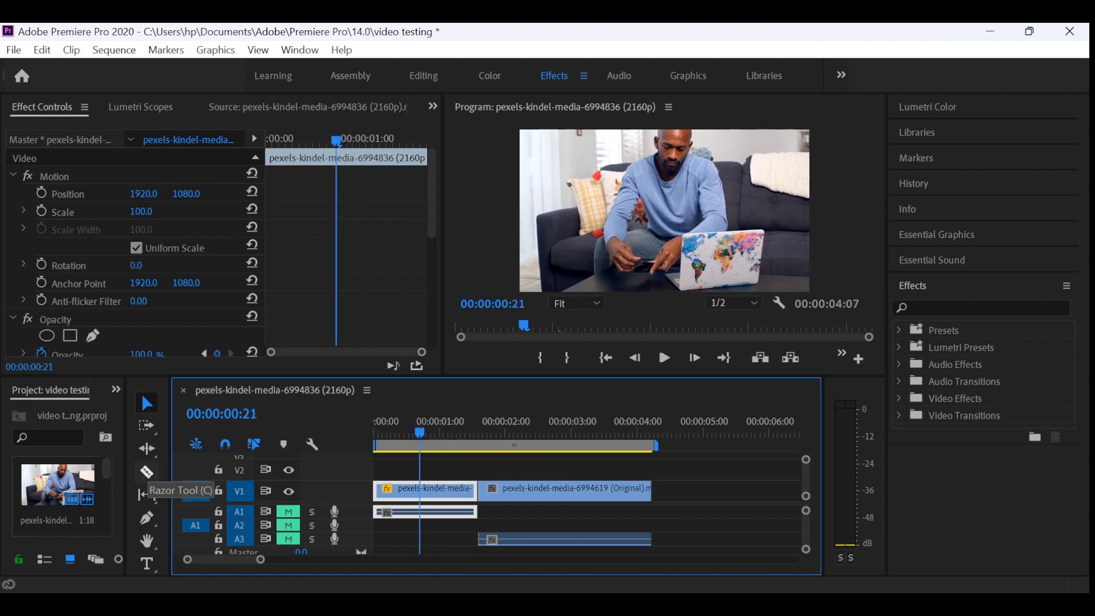
{"action": "left_click", "coordinate": [147, 474]}
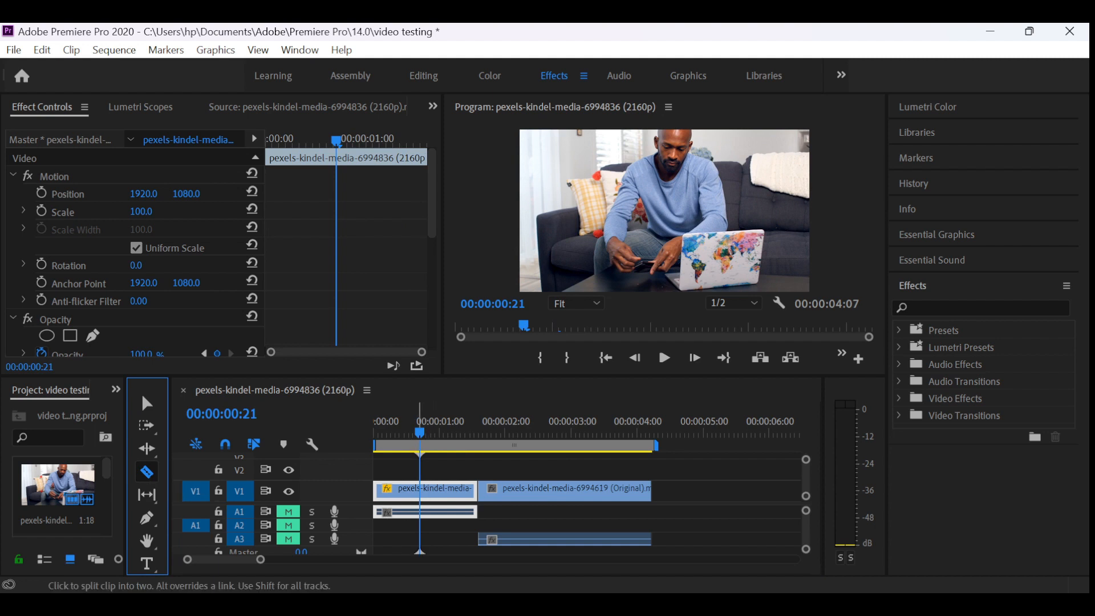
{"action": "left_click", "coordinate": [420, 489]}
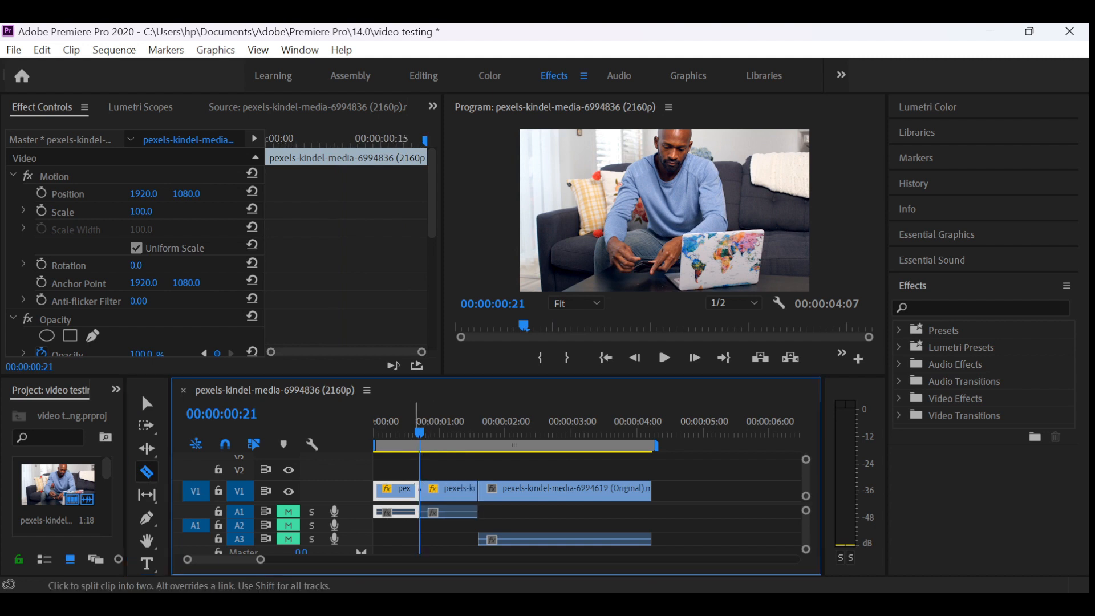
- Play the sequence on to 00:00:02:11 and split the second clip there with the Razor Tool
{"action": "key", "text": "space"}
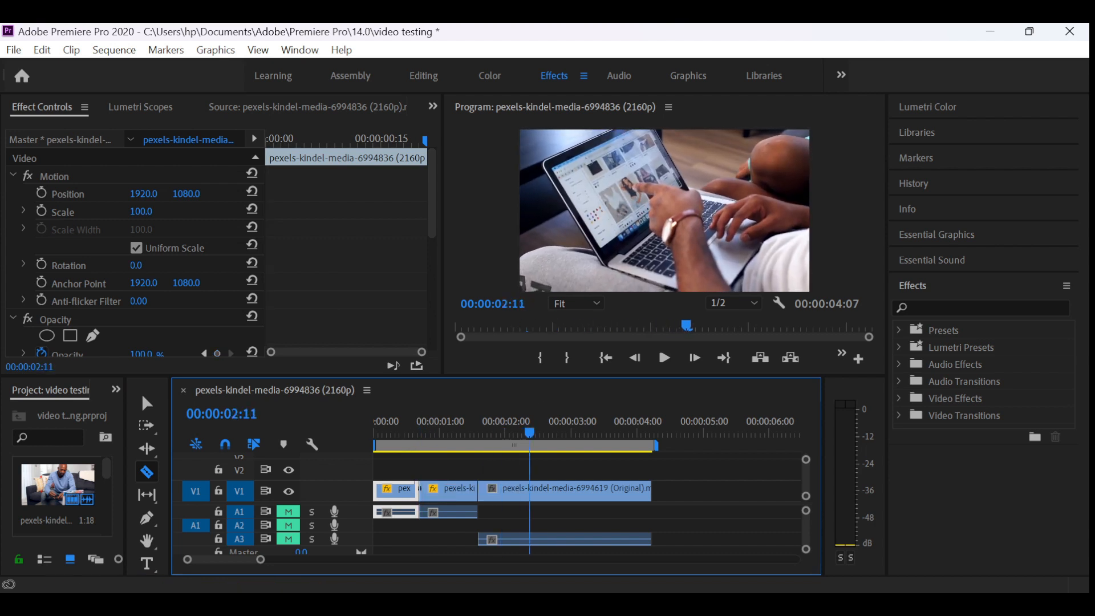
{"action": "left_click", "coordinate": [146, 403]}
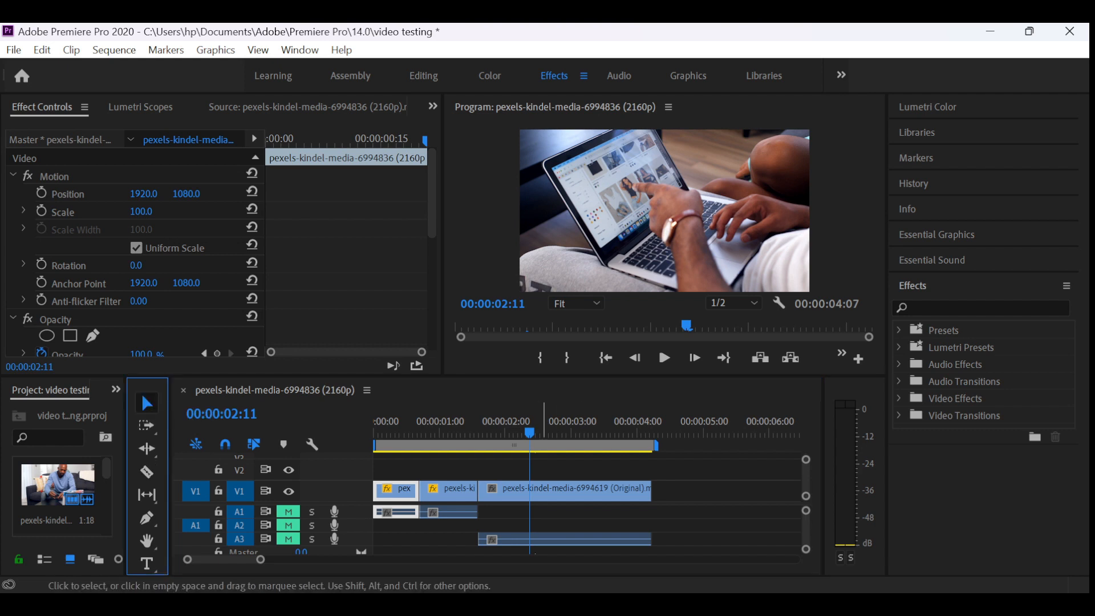
{"action": "left_click", "coordinate": [565, 489]}
{"action": "left_click", "coordinate": [146, 472]}
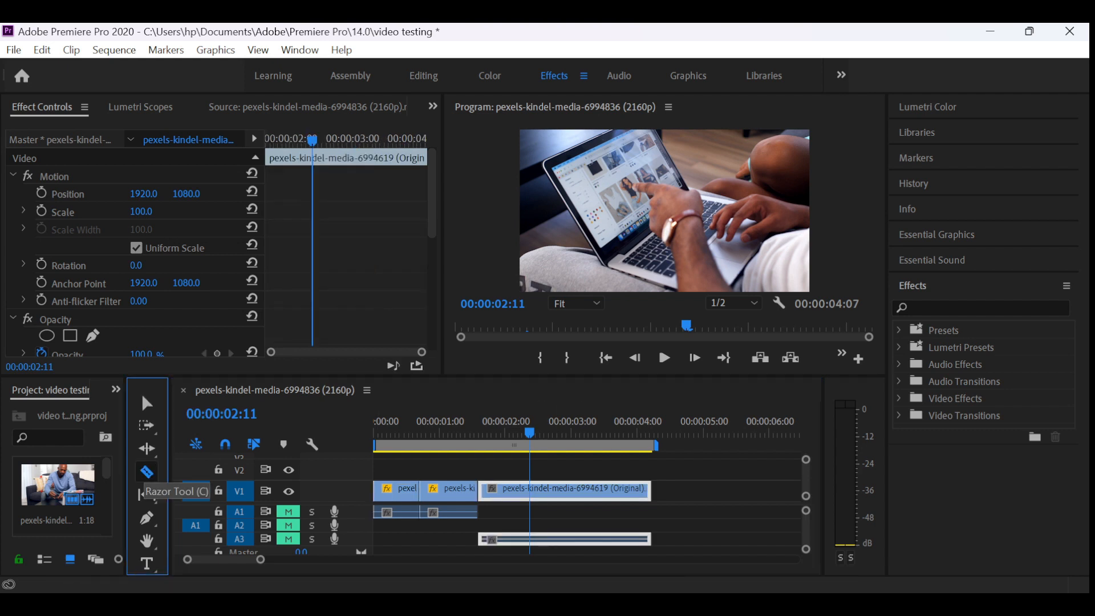
{"action": "left_click", "coordinate": [530, 489]}
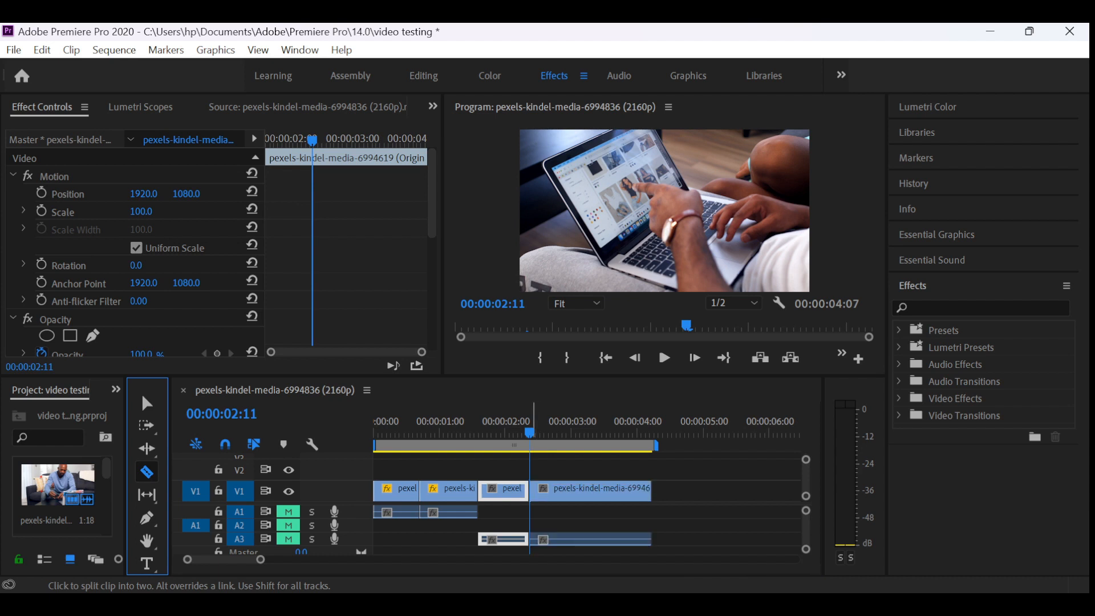
- Play on to 00:00:03:06 and split the remaining part of the second clip there
{"action": "key", "text": "space"}
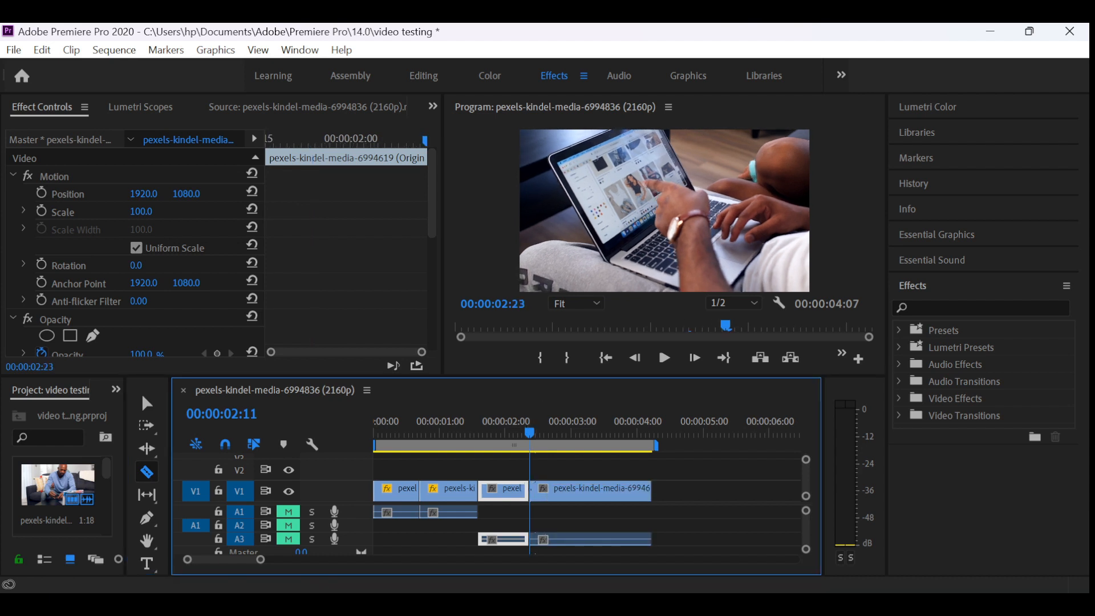
{"action": "key", "text": "space"}
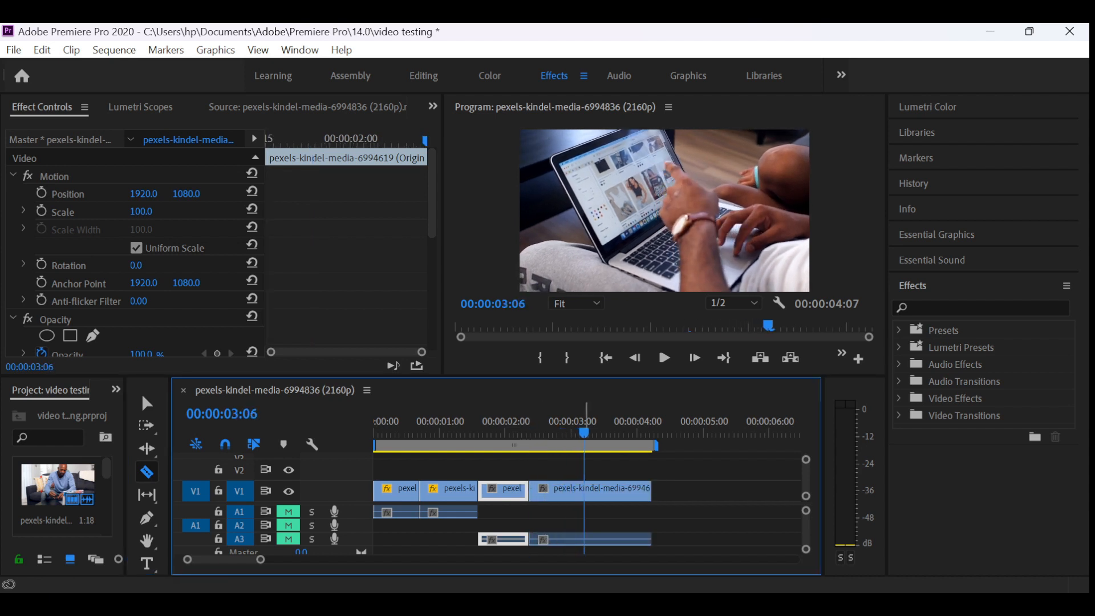
{"action": "left_click", "coordinate": [584, 489]}
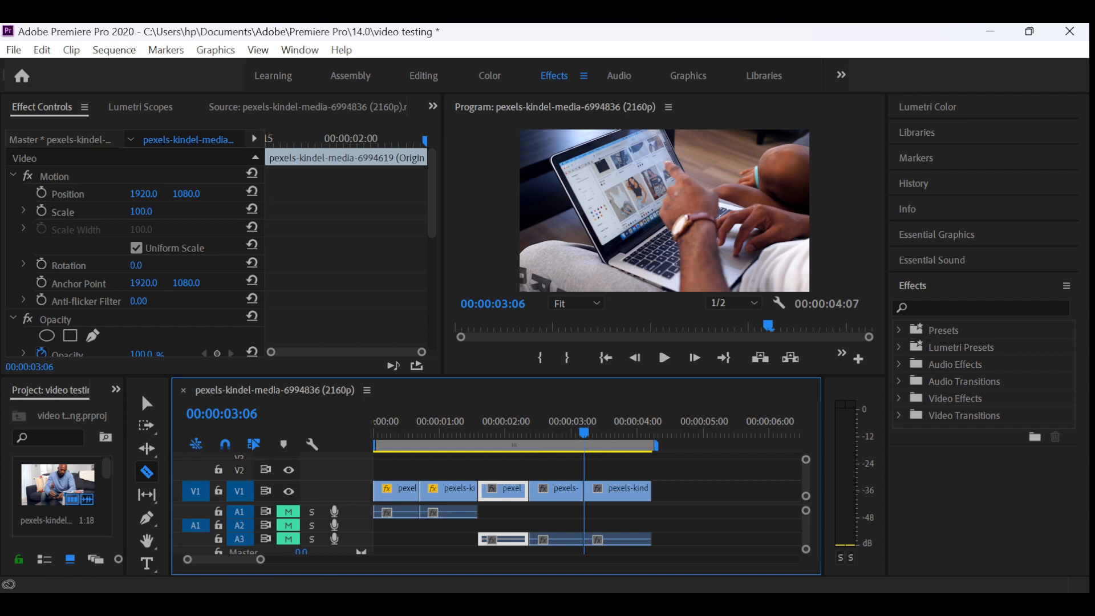
- Split the second part of the first clip at 00:00:01:04 and move the playhead back to 00:00:00:02
{"action": "left_click_drag", "start_coordinate": [584, 433], "coordinate": [448, 433]}
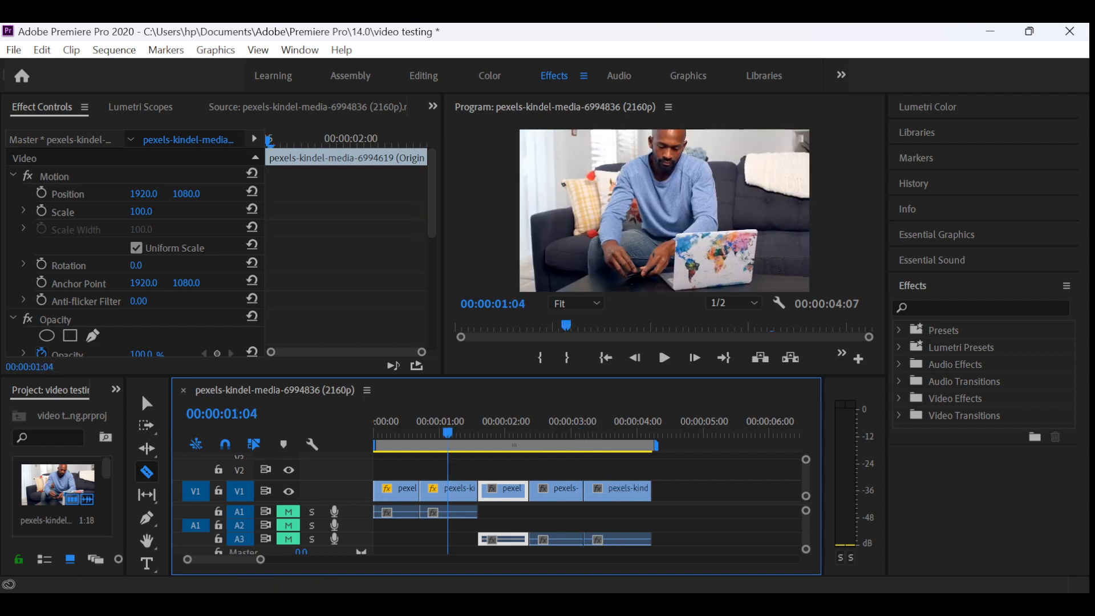
{"action": "left_click", "coordinate": [449, 489]}
{"action": "left_click_drag", "start_coordinate": [448, 433], "coordinate": [378, 433]}
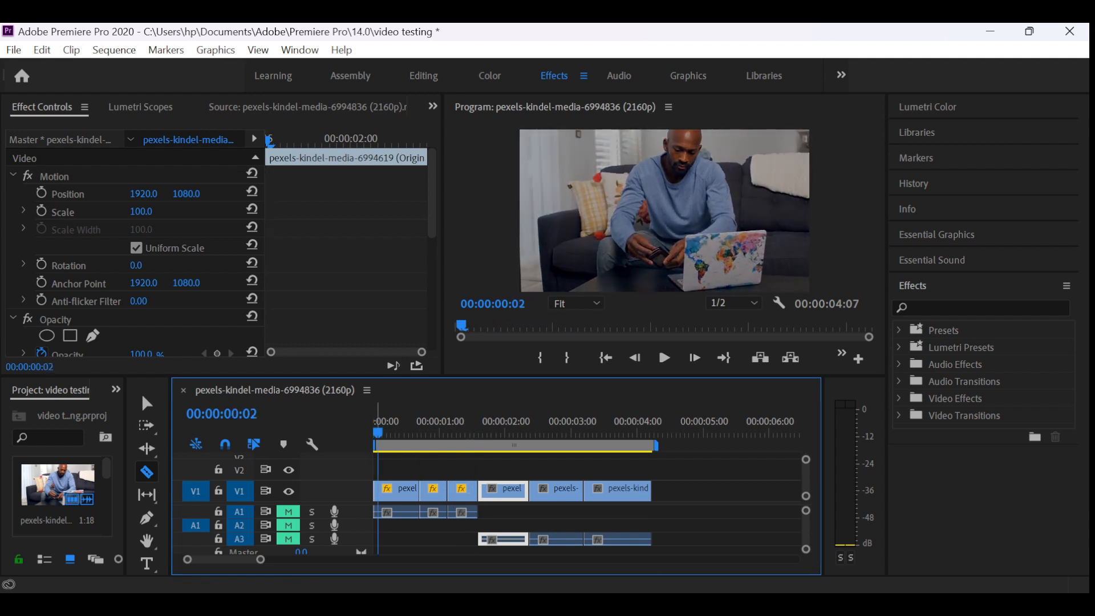
- Select the middle cut segments one after another with the Selection Tool, and view the second clip's first segment at 00:00:01:26
{"action": "key", "text": "v"}
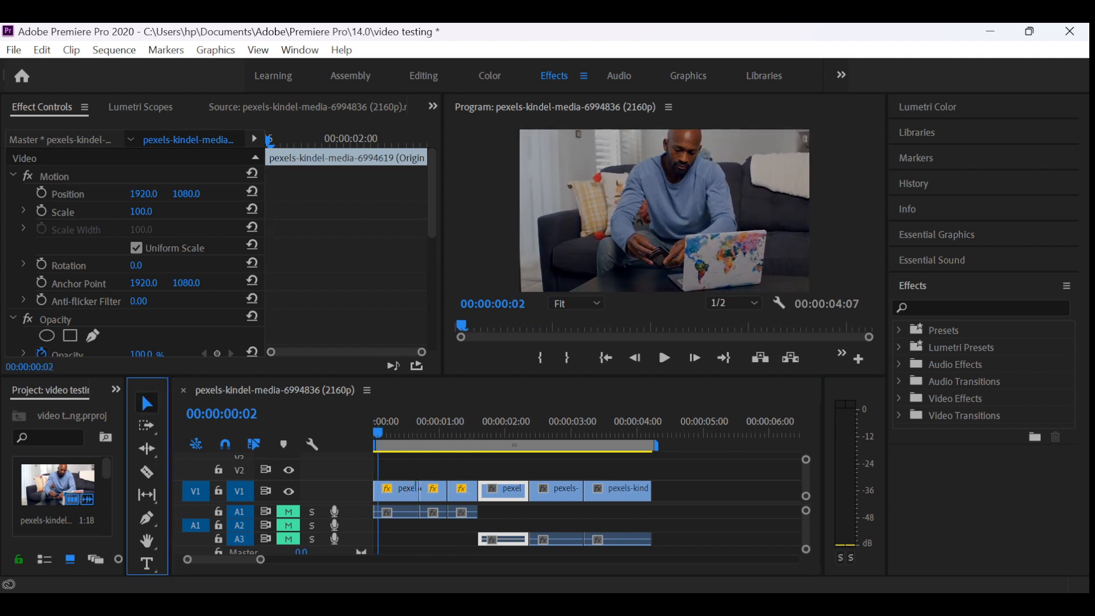
{"action": "left_click", "coordinate": [434, 489]}
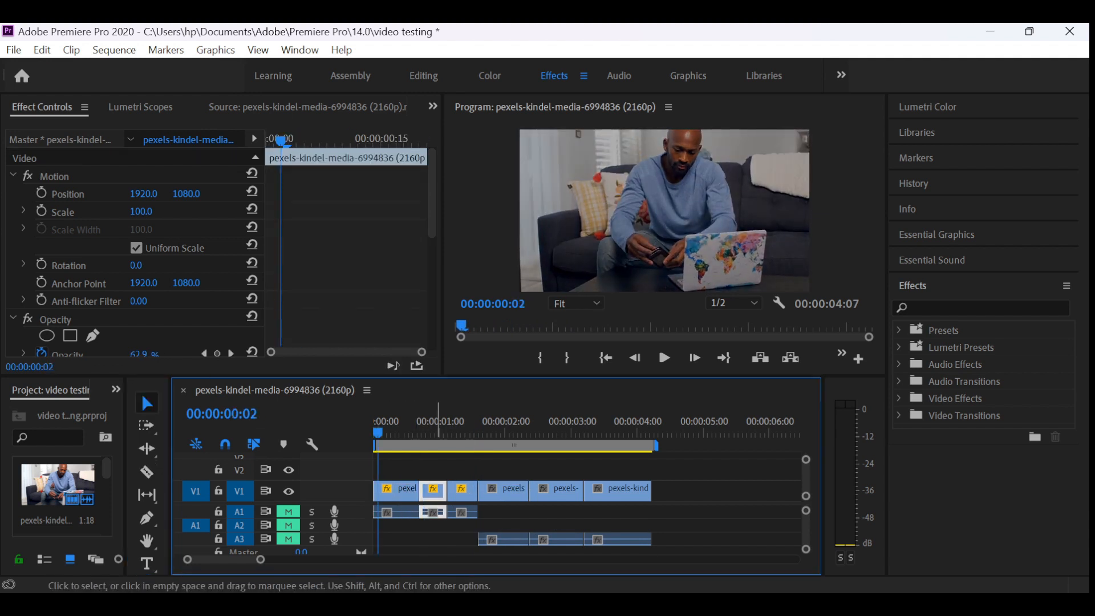
{"action": "left_click", "coordinate": [462, 489]}
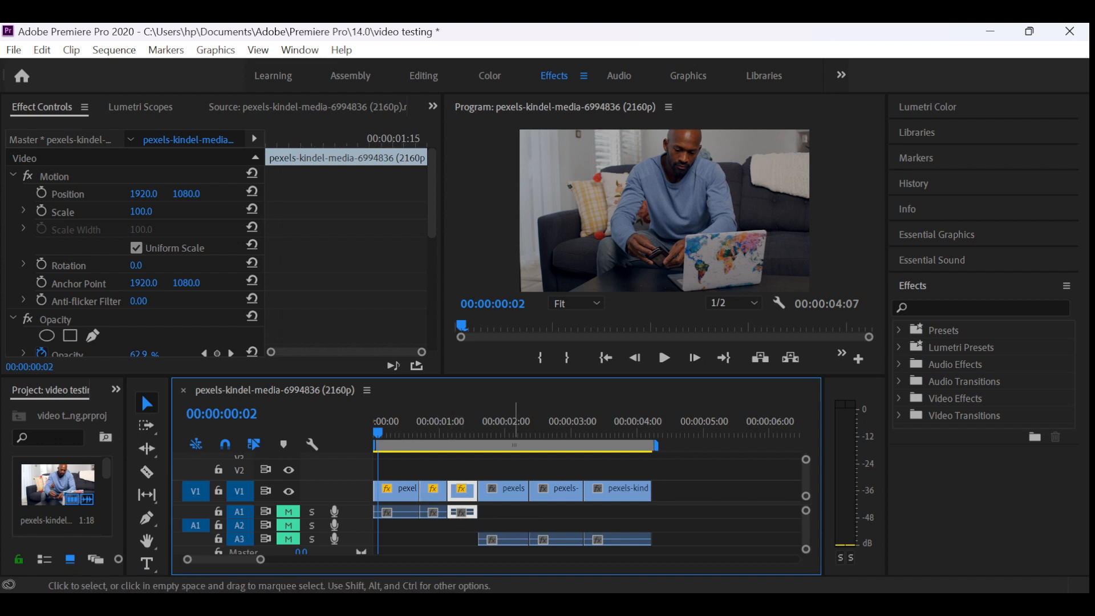
{"action": "left_click", "coordinate": [517, 491]}
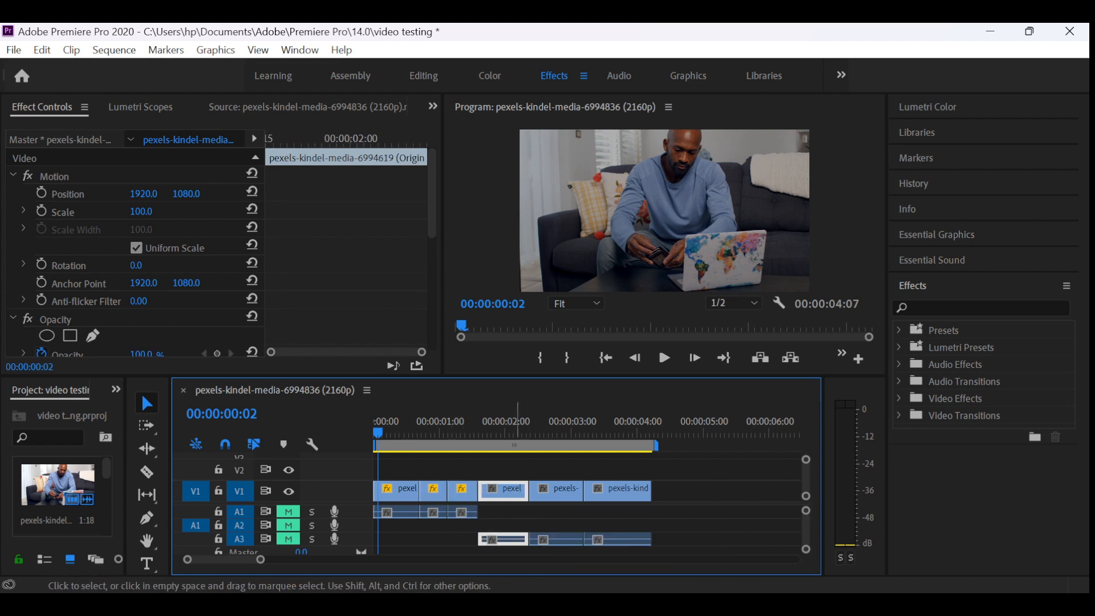
{"action": "left_click", "coordinate": [489, 433]}
{"action": "key", "text": "Right"}
{"action": "key", "text": "Right"}
{"action": "key", "text": "Right"}
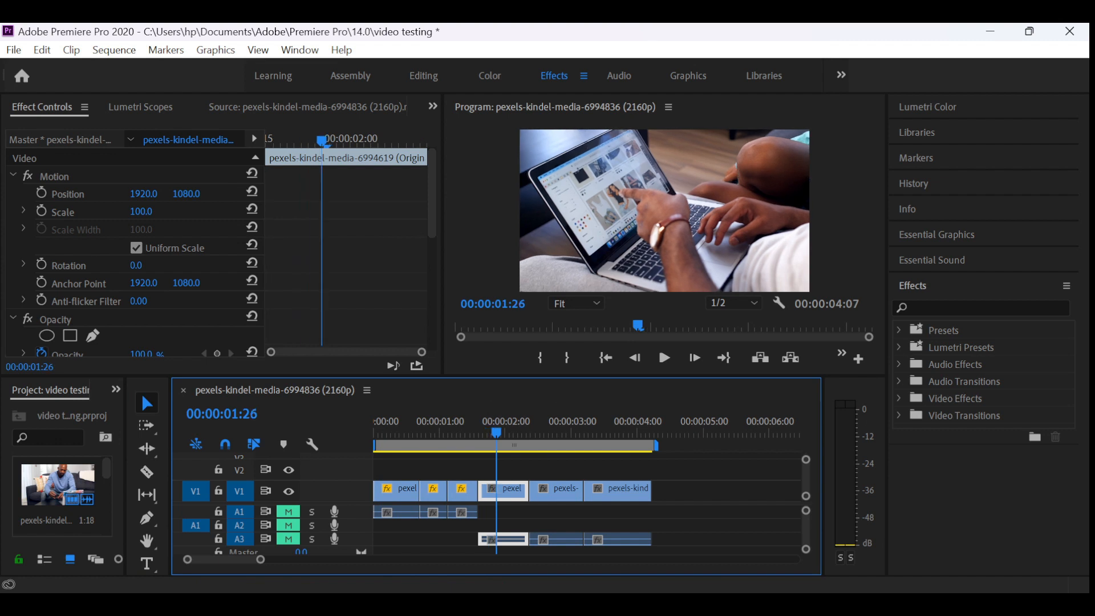
- Apply the Checker Wipe video transition to the cut between the first clip's last segment and the second clip's first segment
{"action": "left_click", "coordinate": [899, 415]}
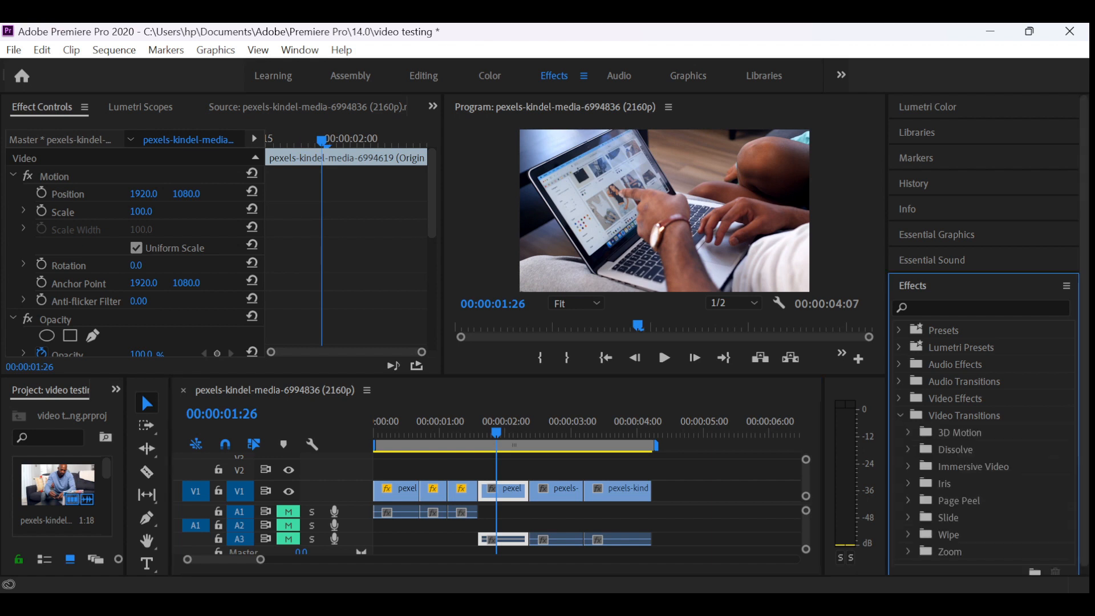
{"action": "scroll", "coordinate": [987, 337], "scroll_direction": "down", "scroll_amount": 1}
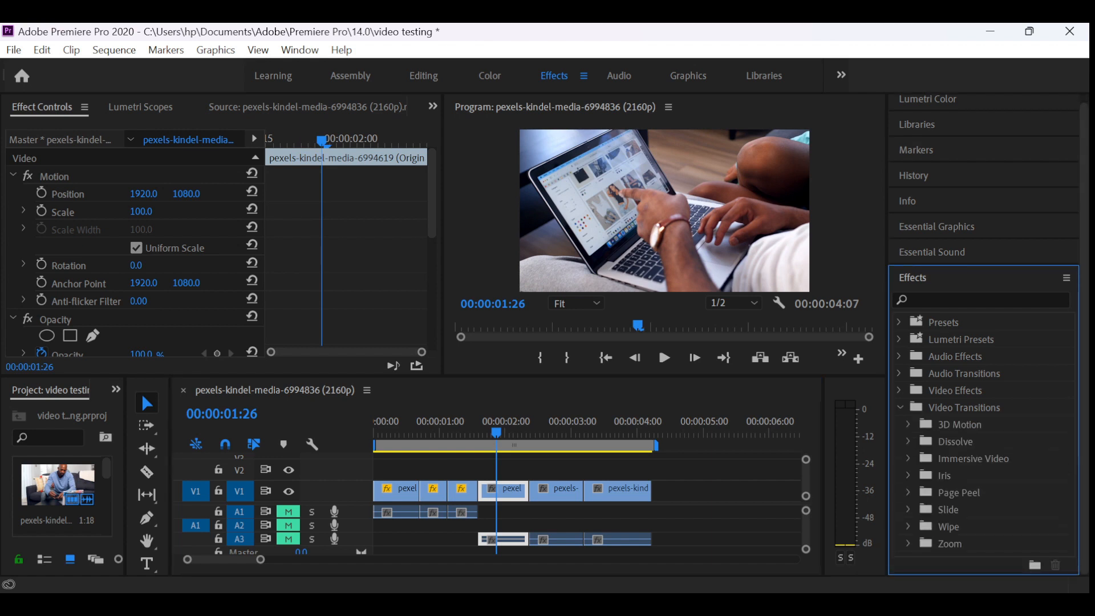
{"action": "left_click", "coordinate": [908, 526]}
{"action": "scroll", "coordinate": [986, 336], "scroll_direction": "down", "scroll_amount": 5}
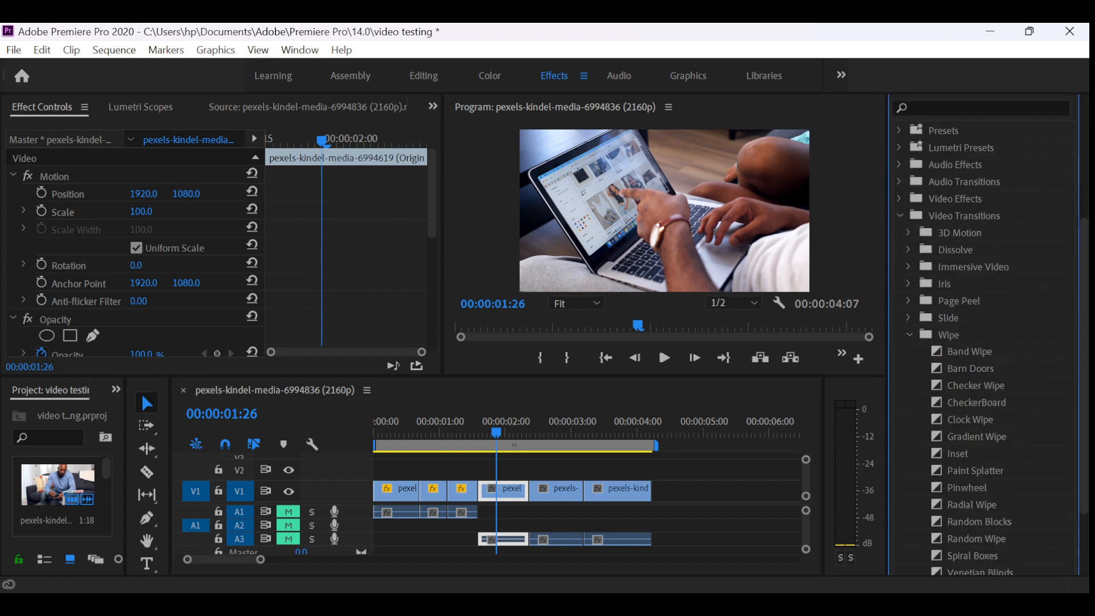
{"action": "left_click", "coordinate": [975, 386]}
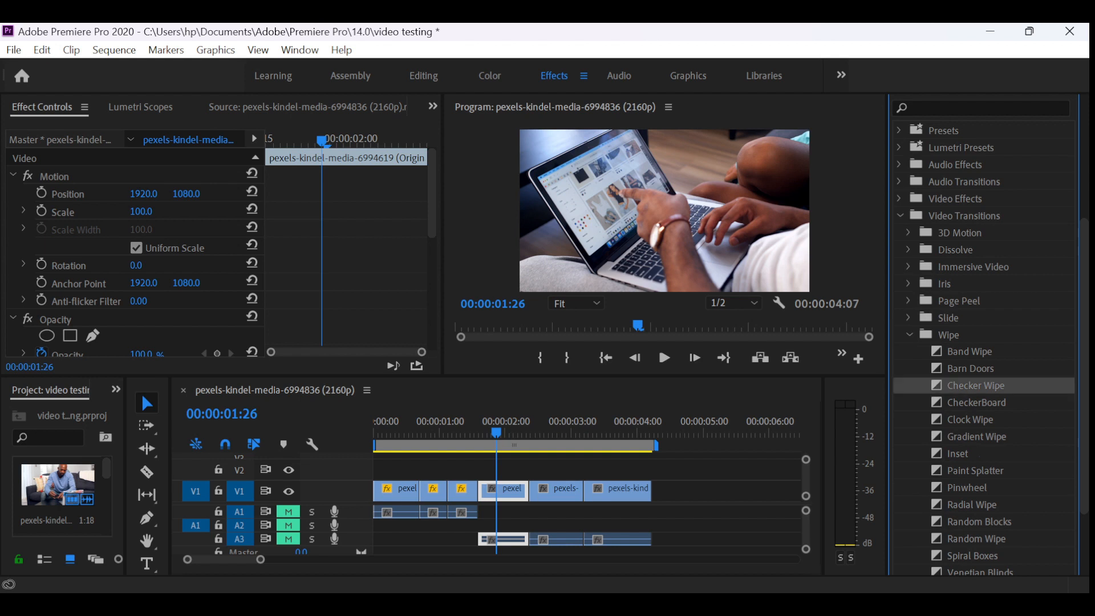
{"action": "left_click_drag", "start_coordinate": [976, 385], "coordinate": [480, 491]}
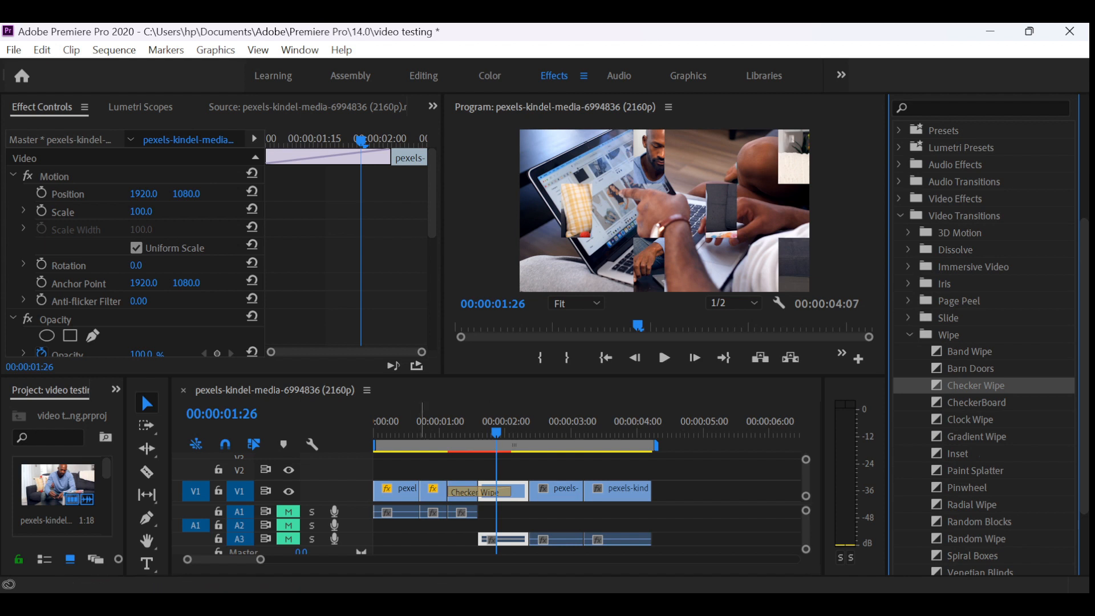
- Play the sequence from 00:00:00:22 to preview the Checker Wipe transition, and move the playhead to 00:00:02:27
{"action": "left_click", "coordinate": [421, 430]}
{"action": "left_click", "coordinate": [664, 357]}
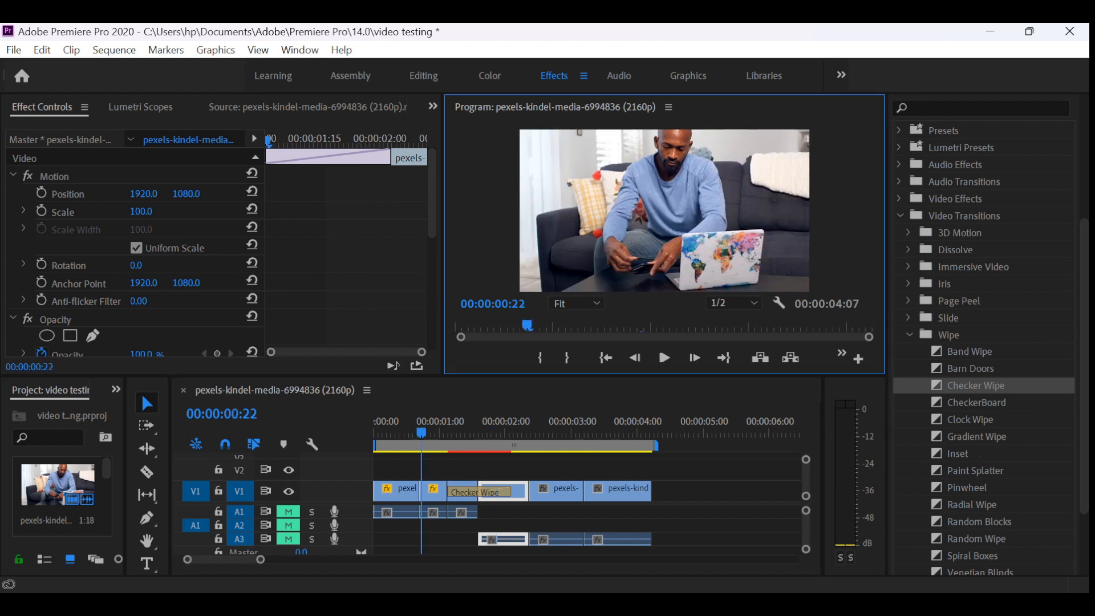
{"action": "key", "text": "space"}
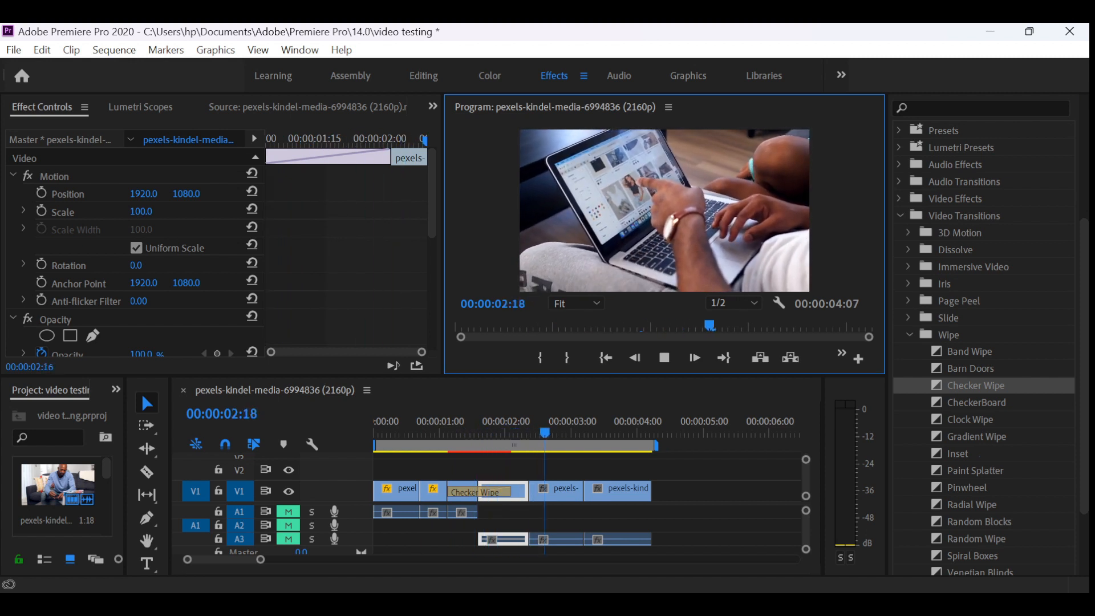
{"action": "key", "text": "space"}
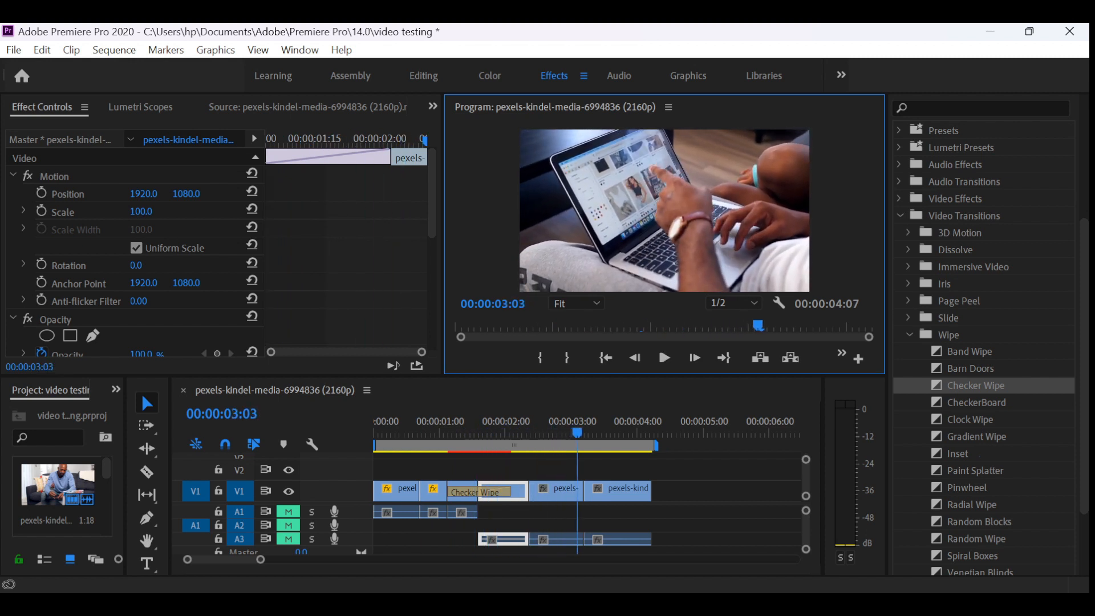
{"action": "left_click", "coordinate": [899, 216]}
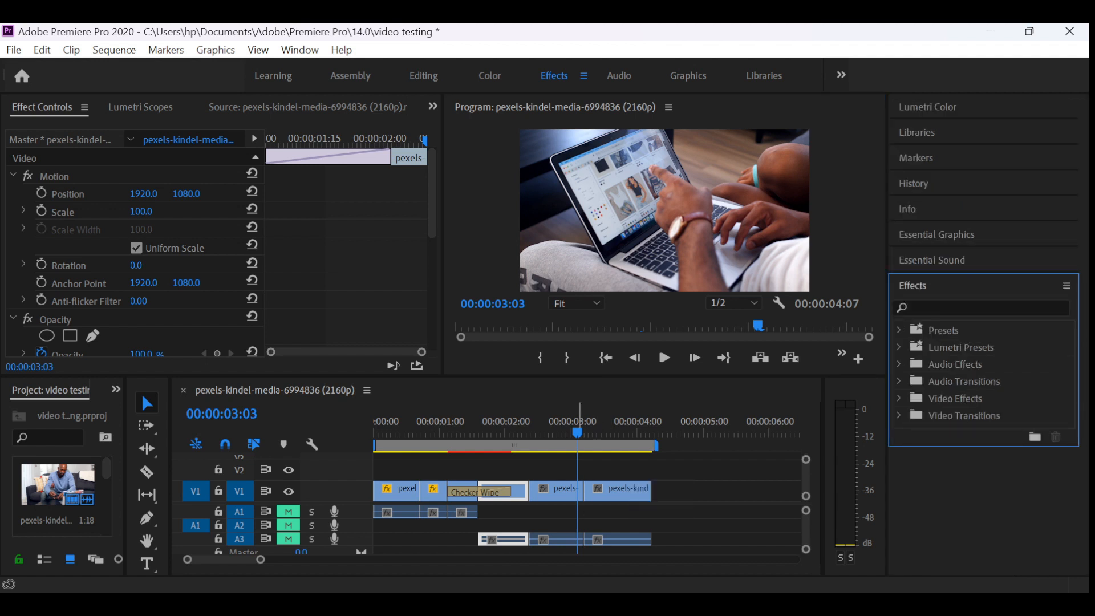
{"action": "left_click", "coordinate": [586, 432]}
{"action": "left_click_drag", "start_coordinate": [586, 431], "coordinate": [451, 432]}
{"action": "key", "text": "space"}
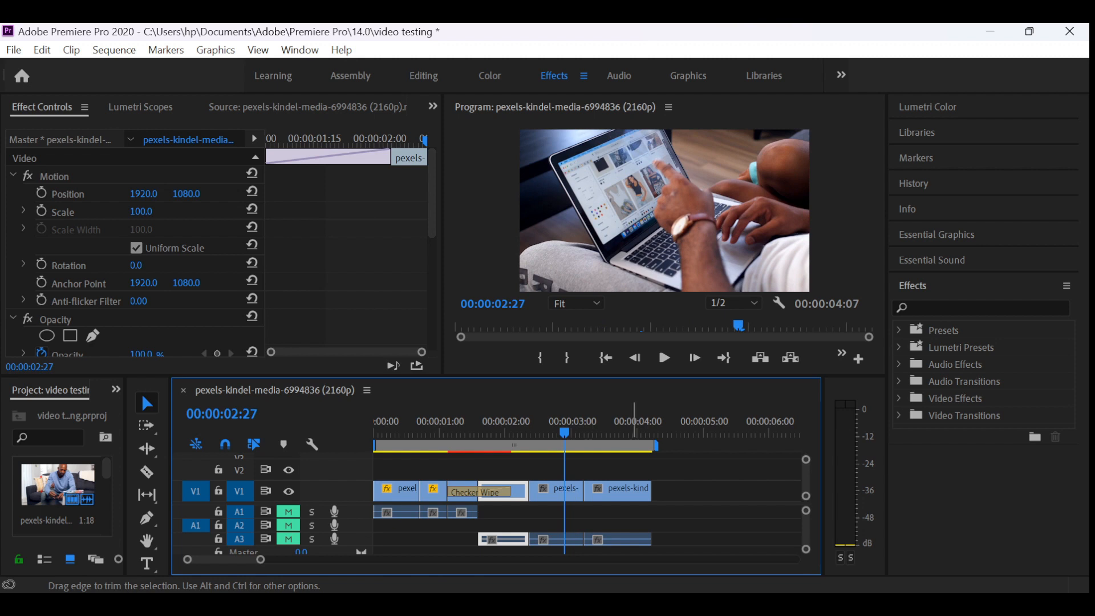
- Apply the Cross Zoom video transition to the cut between the last two segments of the second clip
{"action": "left_click", "coordinate": [913, 286]}
{"action": "left_click", "coordinate": [899, 415]}
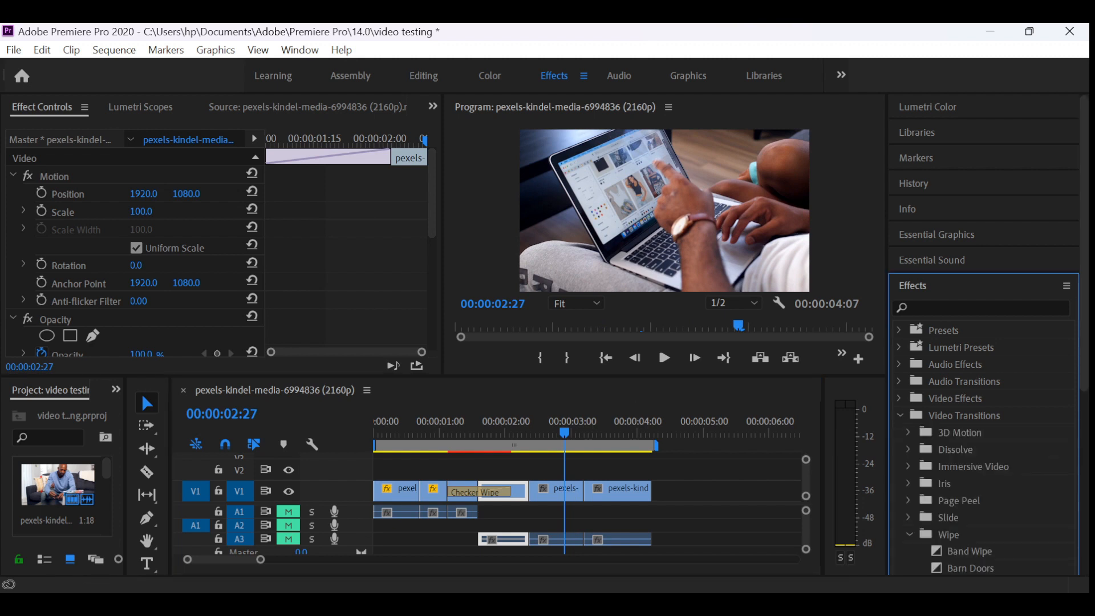
{"action": "scroll", "coordinate": [975, 345], "scroll_direction": "down", "scroll_amount": 5}
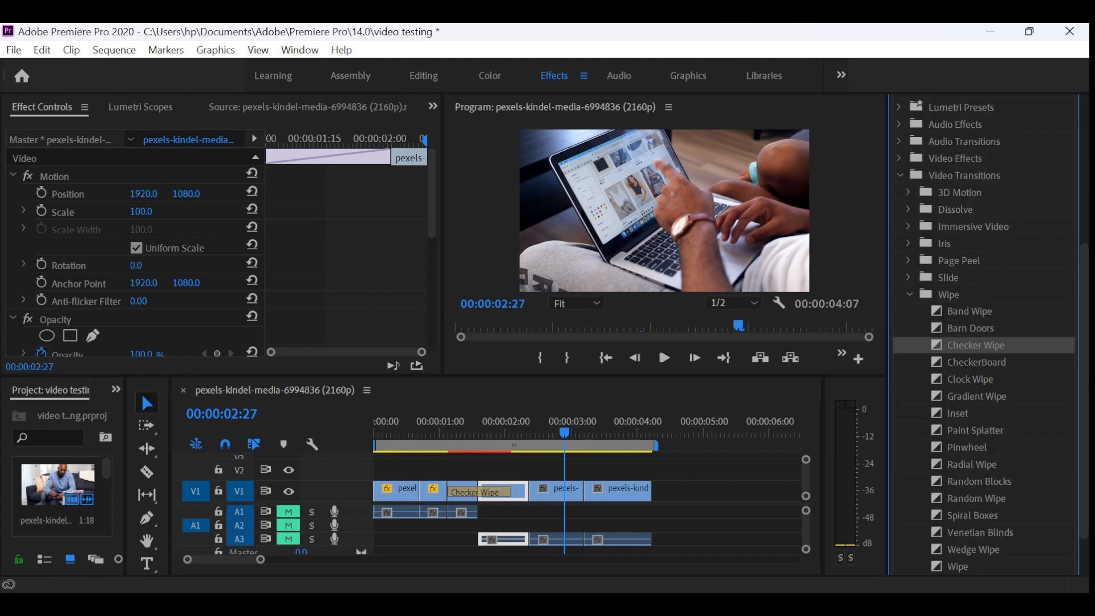
{"action": "left_click", "coordinate": [910, 295]}
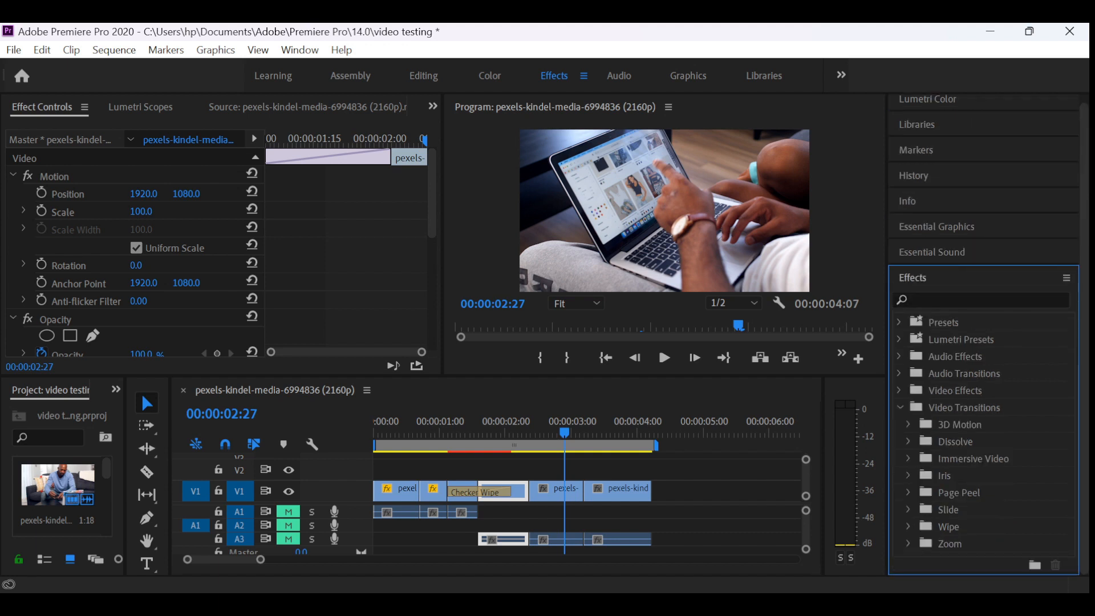
{"action": "left_click", "coordinate": [908, 543]}
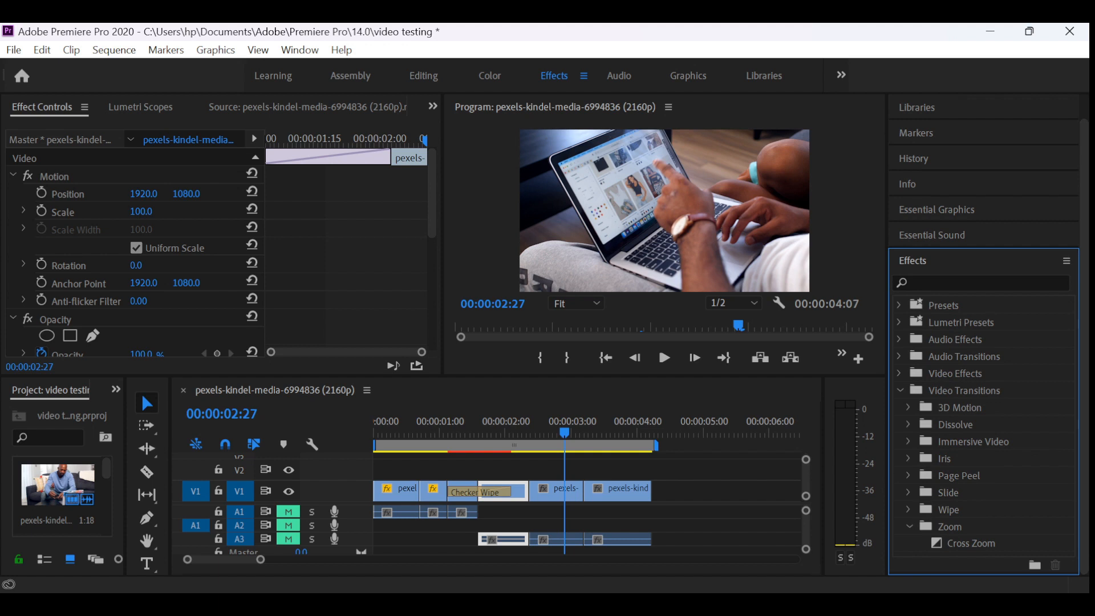
{"action": "left_click_drag", "start_coordinate": [971, 543], "coordinate": [584, 489]}
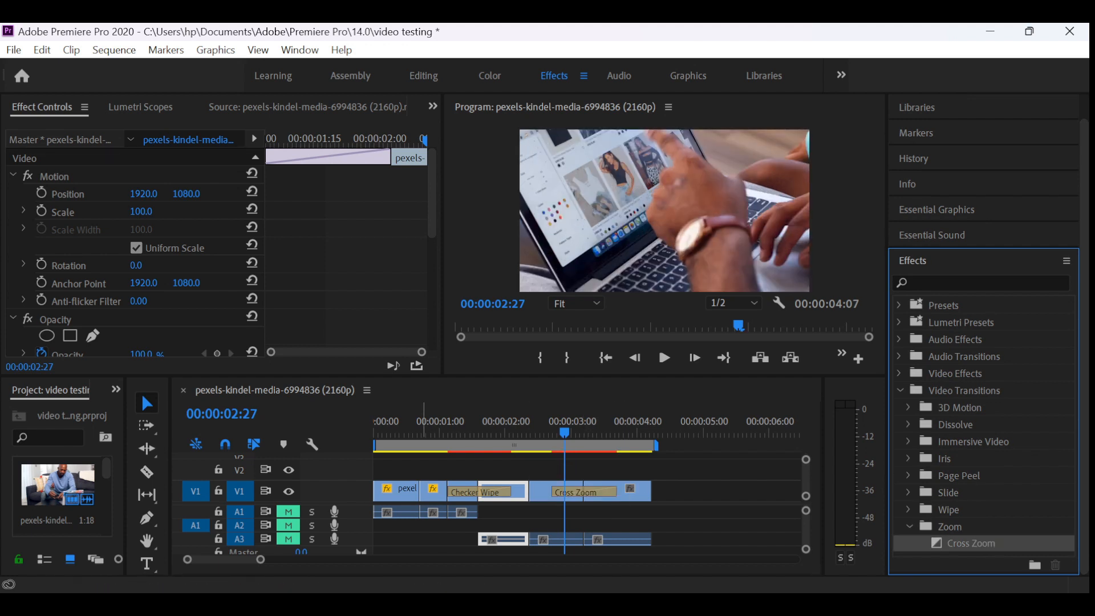
- Play the sequence from 00:00:00:22 to preview both transitions, and return the playhead to 00:00:00:05
{"action": "left_click", "coordinate": [422, 424]}
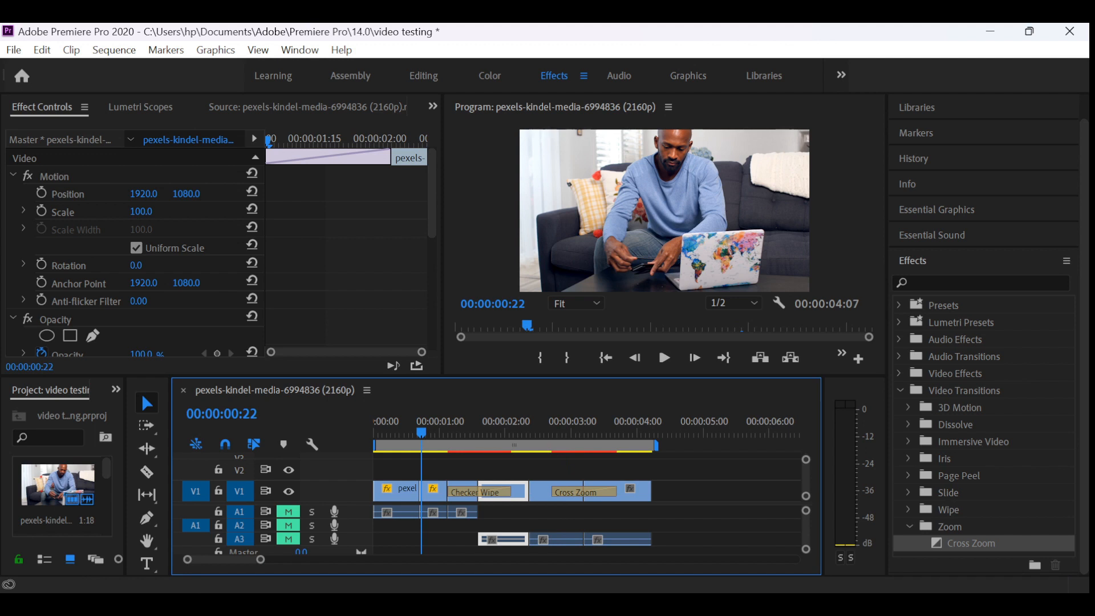
{"action": "key", "text": "space"}
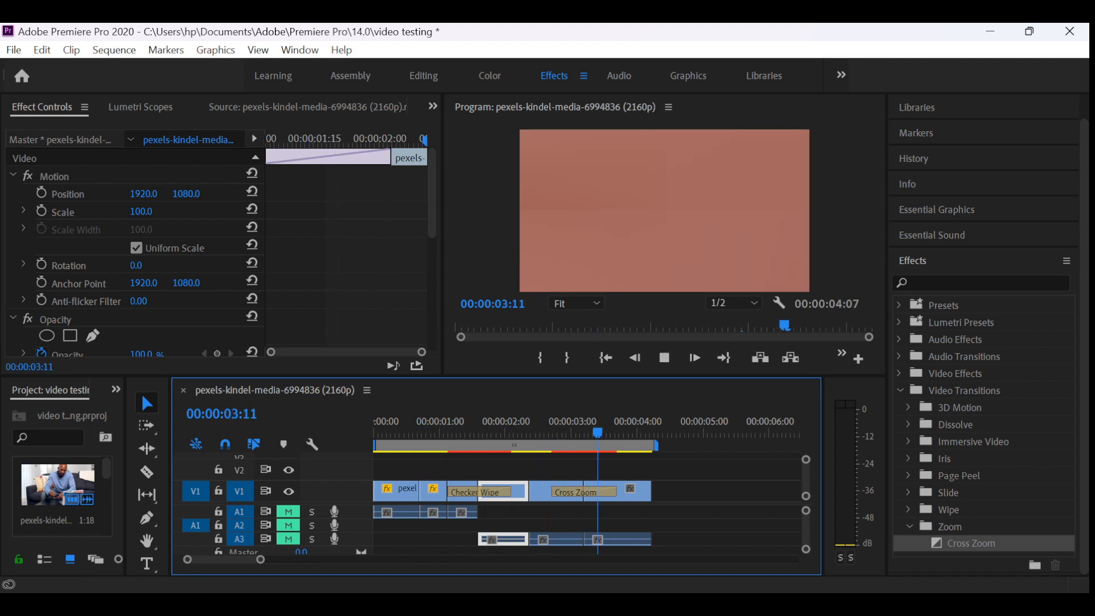
{"action": "key", "text": "space"}
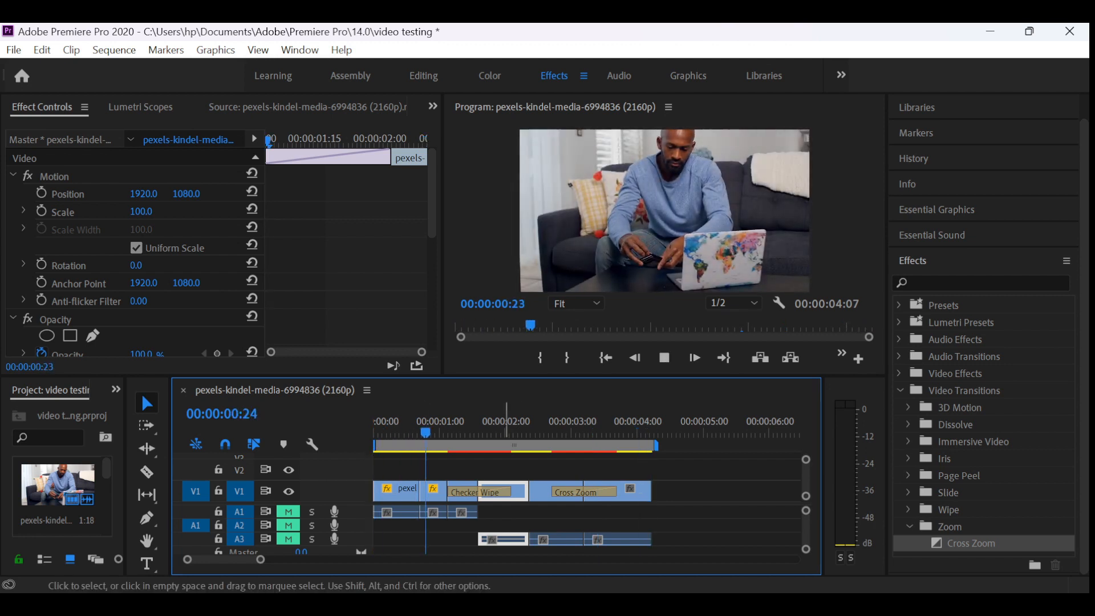
{"action": "key", "text": "space"}
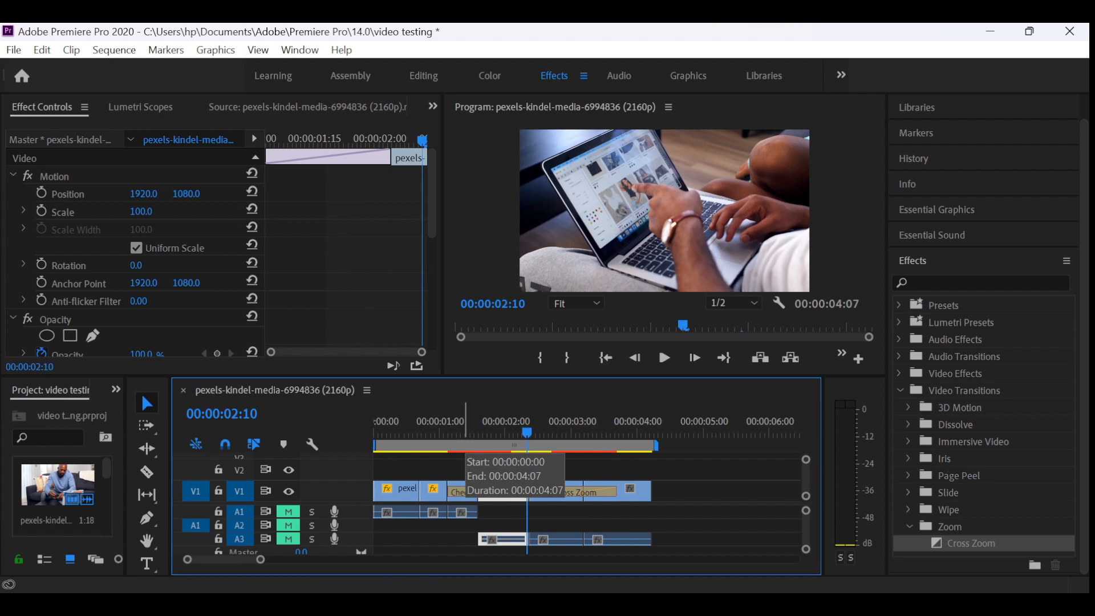
{"action": "left_click_drag", "start_coordinate": [527, 432], "coordinate": [384, 432]}
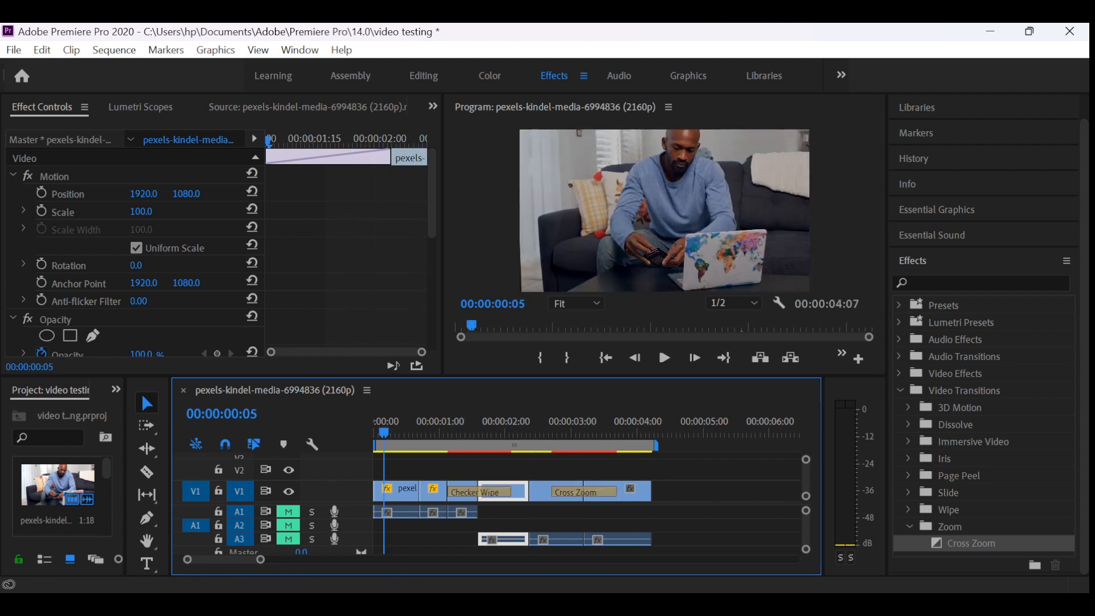
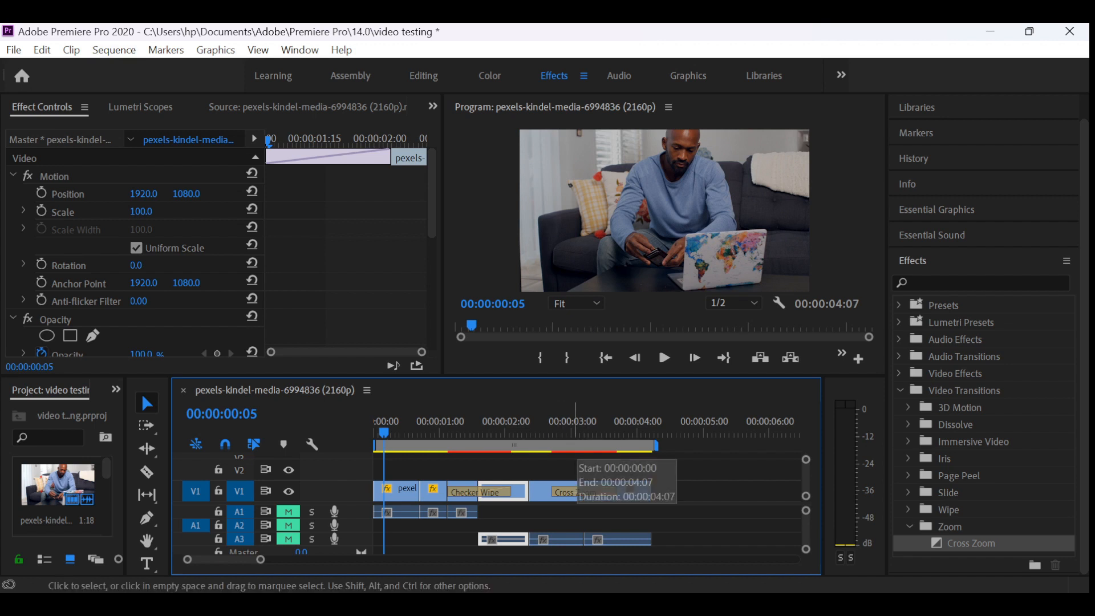
{"action": "left_click", "coordinate": [572, 432]}
{"action": "key", "text": "space"}
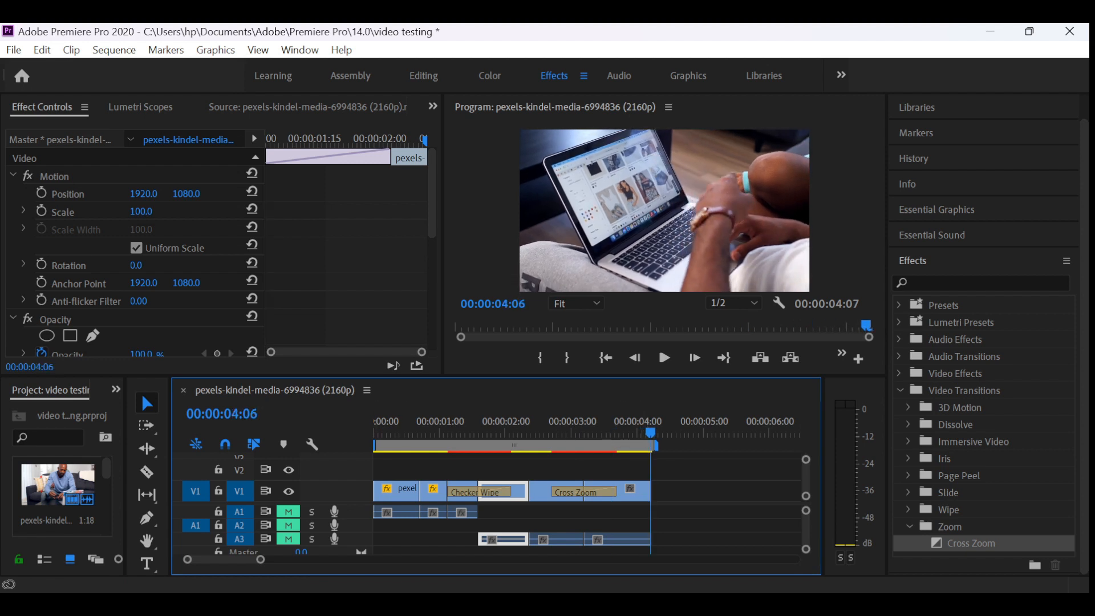
{"action": "left_click", "coordinate": [433, 106]}
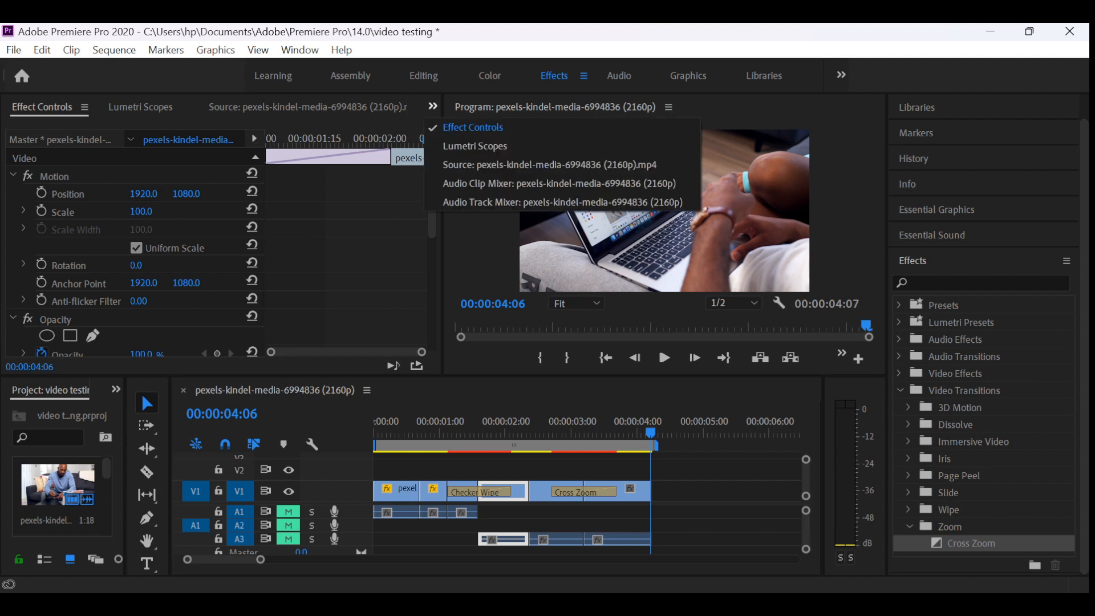
{"action": "left_click", "coordinate": [513, 164]}
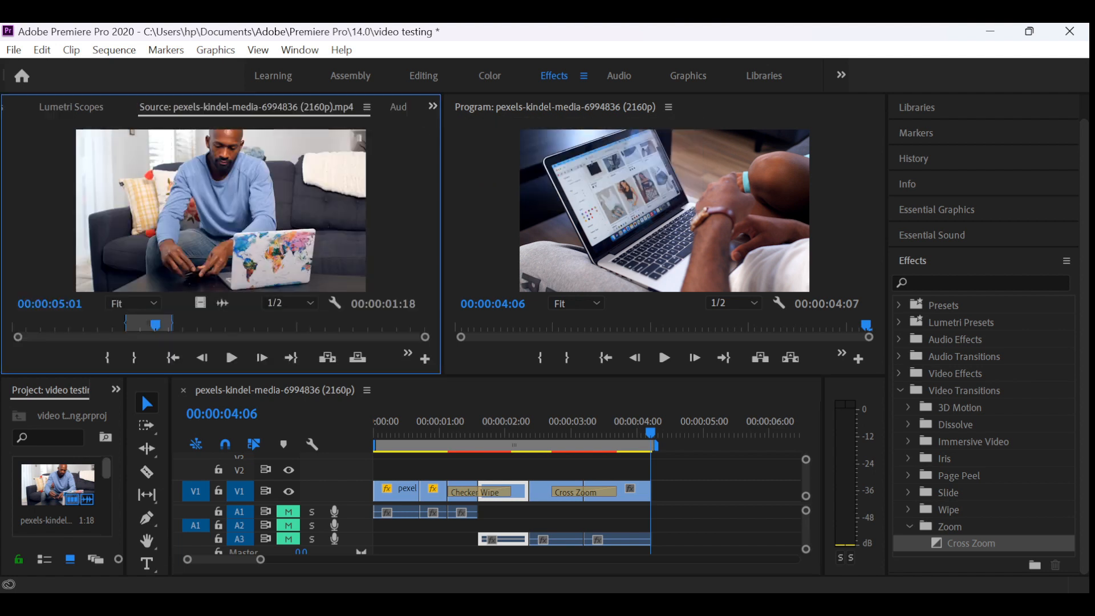
{"action": "left_click_drag", "start_coordinate": [106, 468], "coordinate": [663, 491]}
{"action": "left_click", "coordinate": [672, 433]}
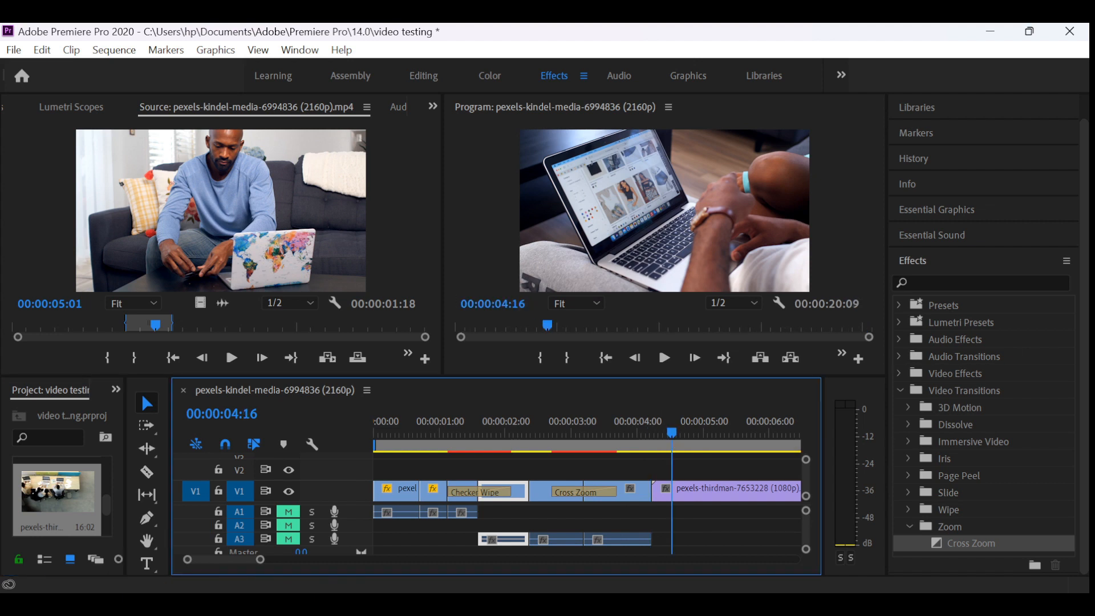
{"action": "left_click", "coordinate": [691, 493]}
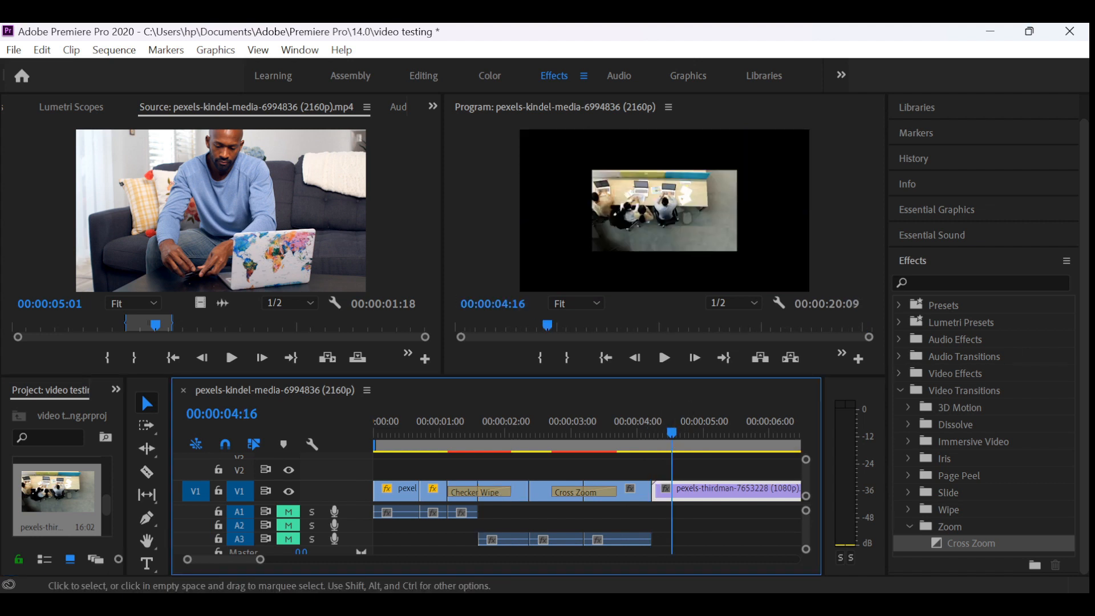
{"action": "left_click", "coordinate": [664, 211]}
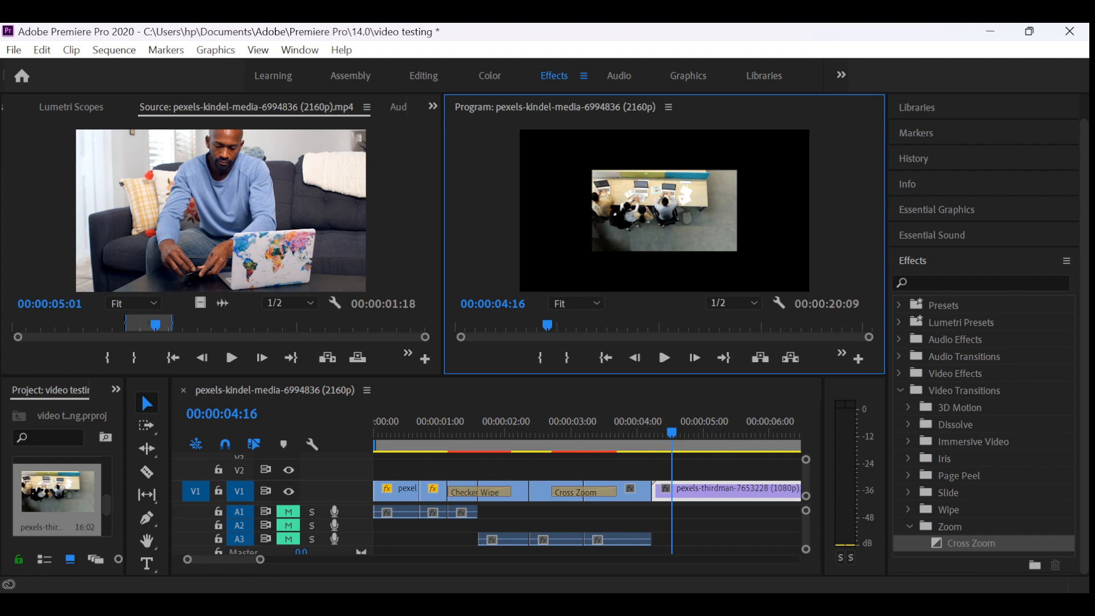
{"action": "double_click", "coordinate": [664, 210]}
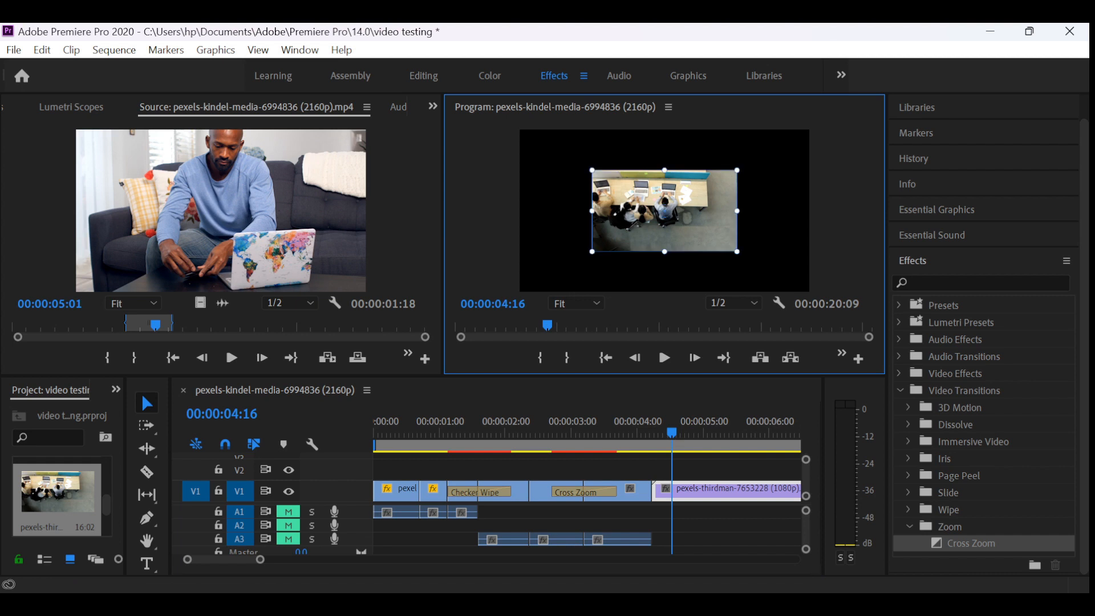
{"action": "left_click_drag", "start_coordinate": [737, 252], "coordinate": [816, 296]}
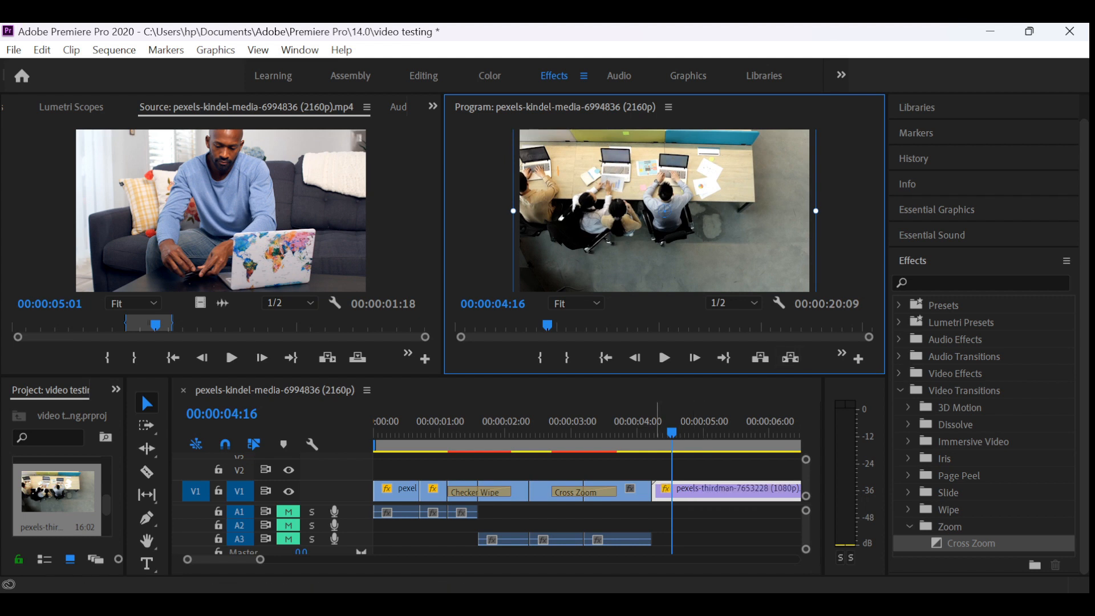
- Apply the Cross Zoom transition to the start of the pexels-thirdman clip and preview it by playing from 00:00:03:19
{"action": "left_click_drag", "start_coordinate": [671, 432], "coordinate": [624, 431]}
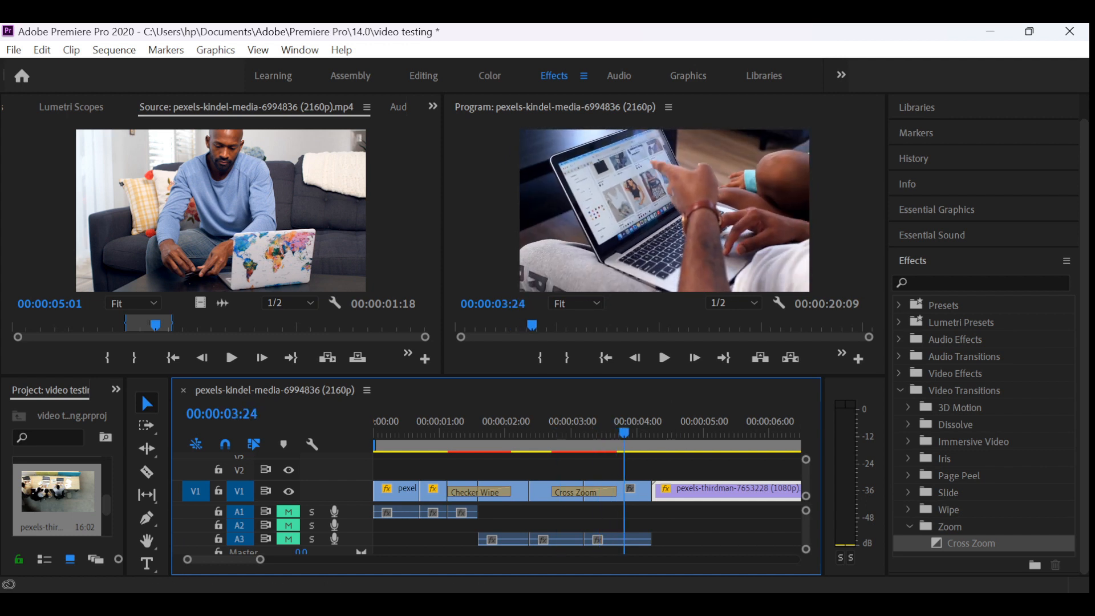
{"action": "left_click_drag", "start_coordinate": [971, 543], "coordinate": [652, 491]}
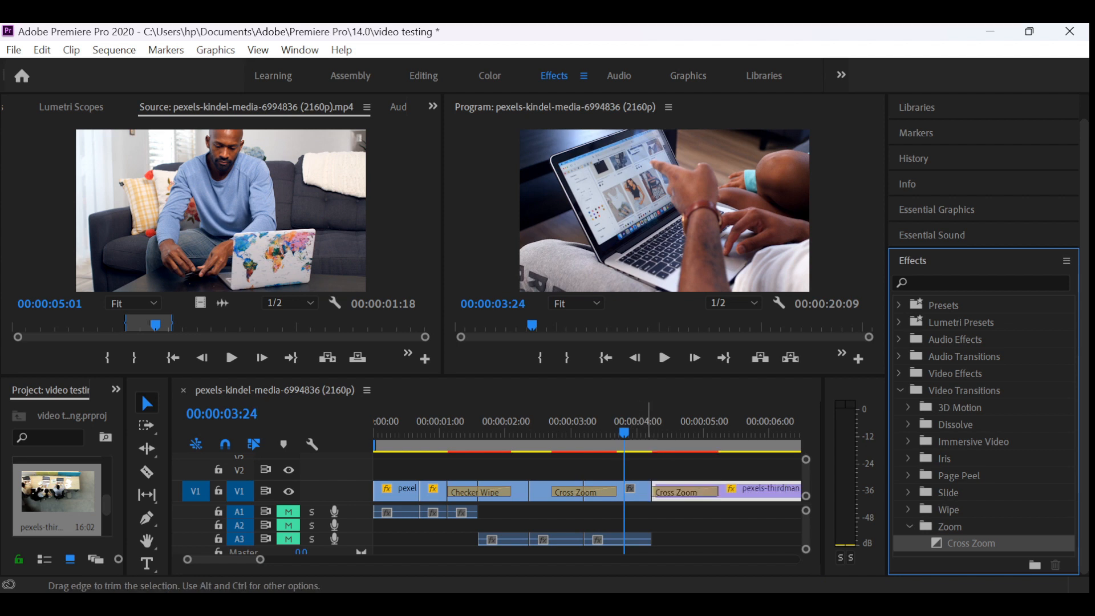
{"action": "left_click", "coordinate": [613, 433]}
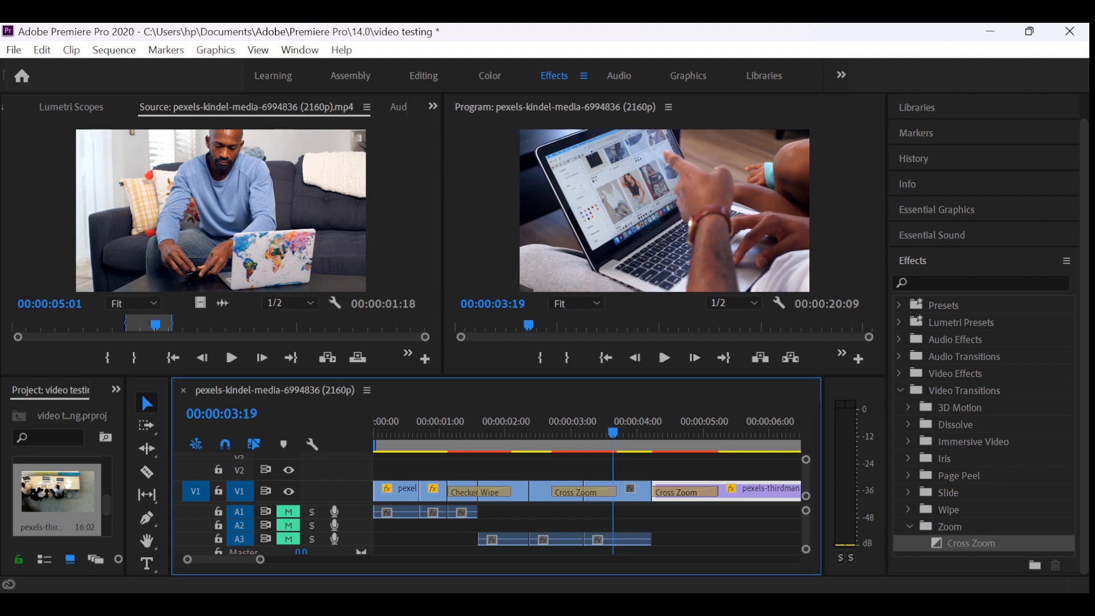
{"action": "key", "text": "space"}
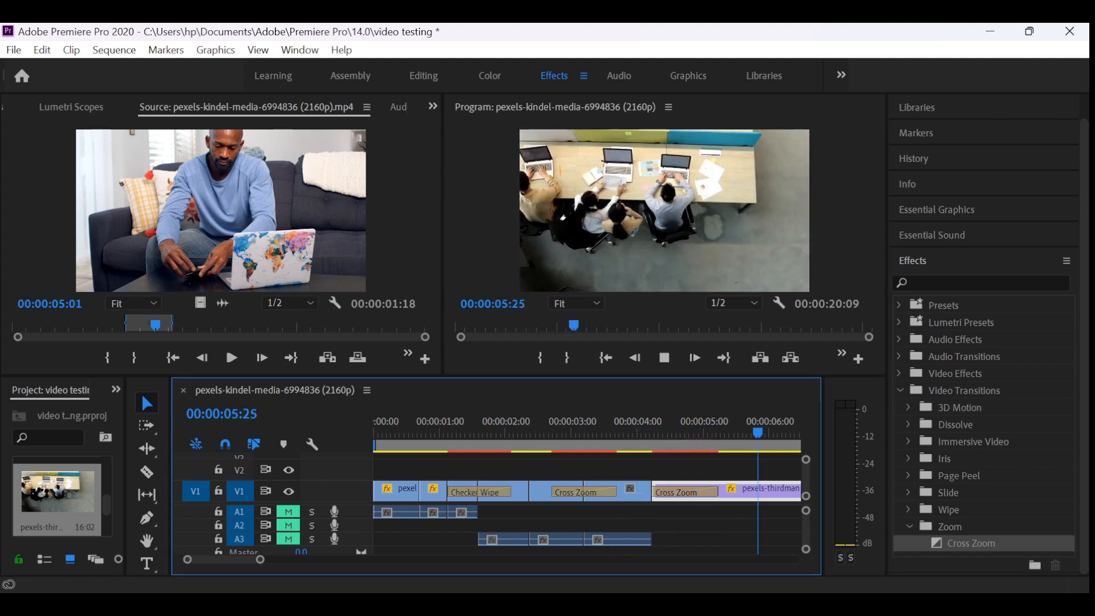
{"action": "key", "text": "space"}
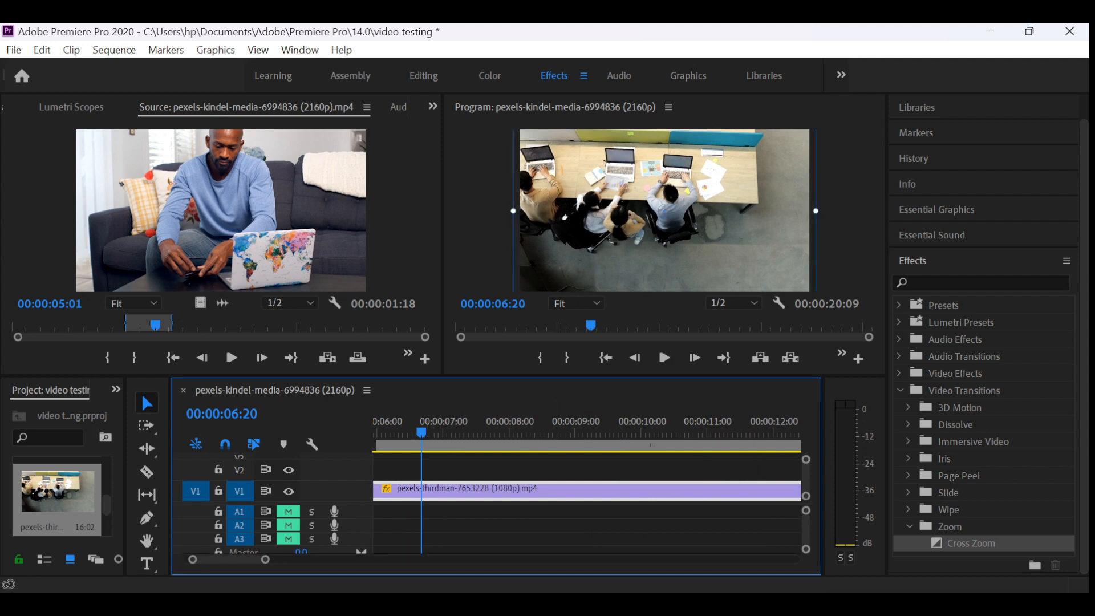
- Collapse the Video Transitions folder and expand the Video Effects folder to view all its categories
{"action": "left_click", "coordinate": [900, 390]}
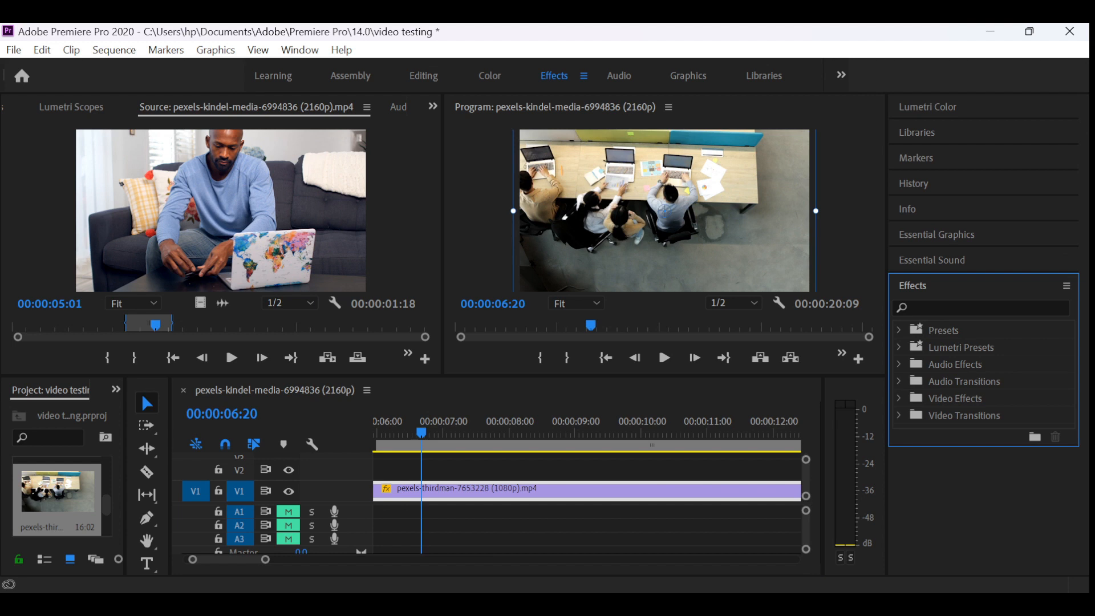
{"action": "left_click", "coordinate": [899, 398]}
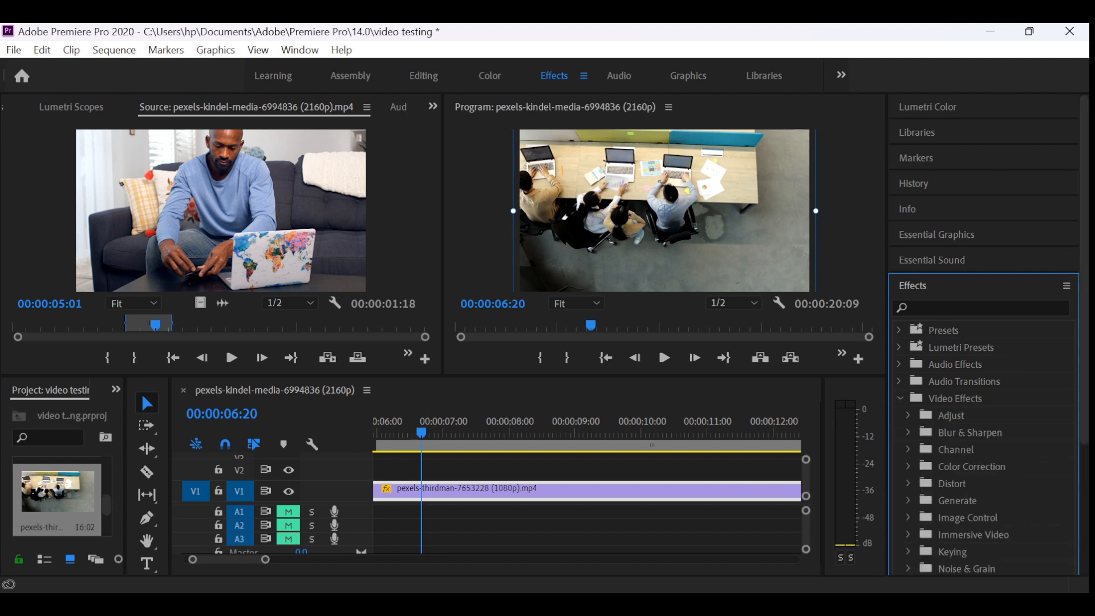
{"action": "scroll", "coordinate": [984, 342], "scroll_direction": "down", "scroll_amount": 5}
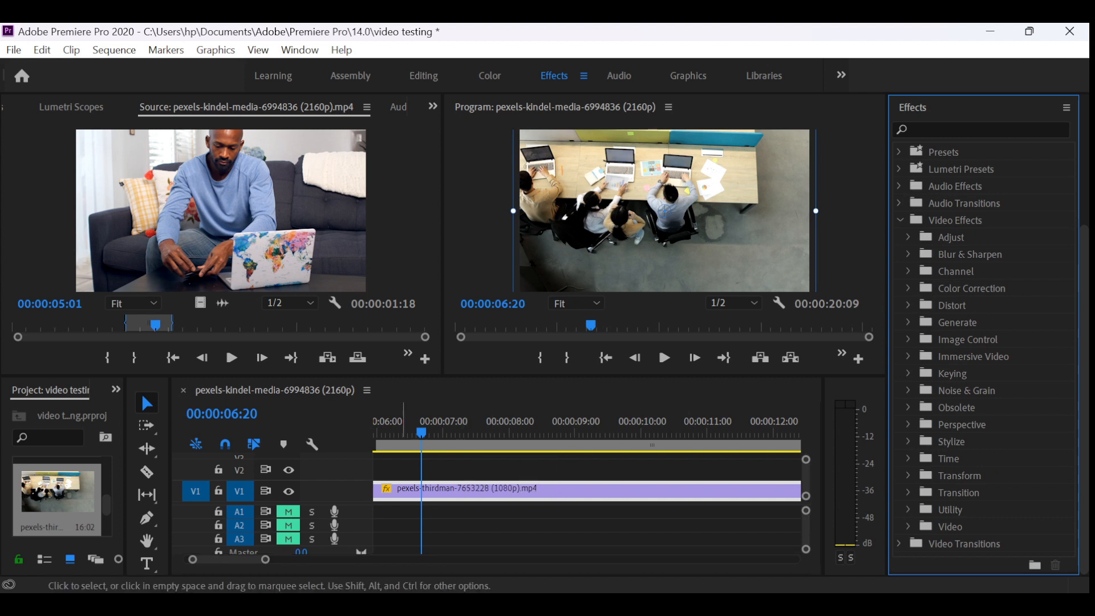
- Return the playhead to 00:00:00:00 and play the sequence through all three transitions into the last clip
{"action": "left_click_drag", "start_coordinate": [422, 432], "coordinate": [377, 432]}
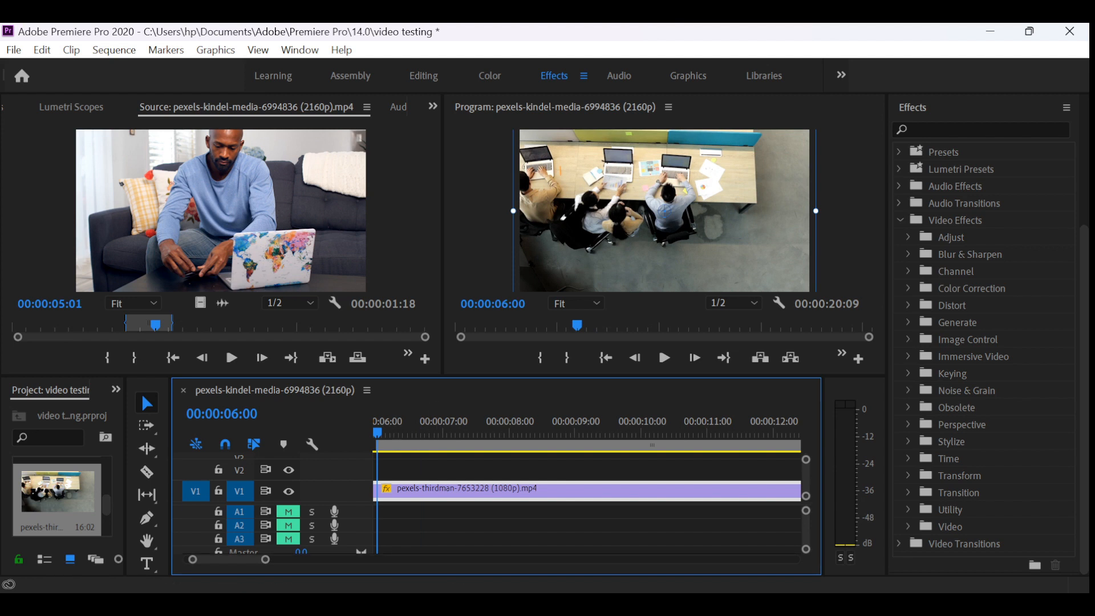
{"action": "mouse_move", "coordinate": [228, 559]}
{"action": "left_mouse_down"}
{"action": "mouse_move", "coordinate": [255, 560]}
{"action": "mouse_move", "coordinate": [223, 559]}
{"action": "left_mouse_up"}
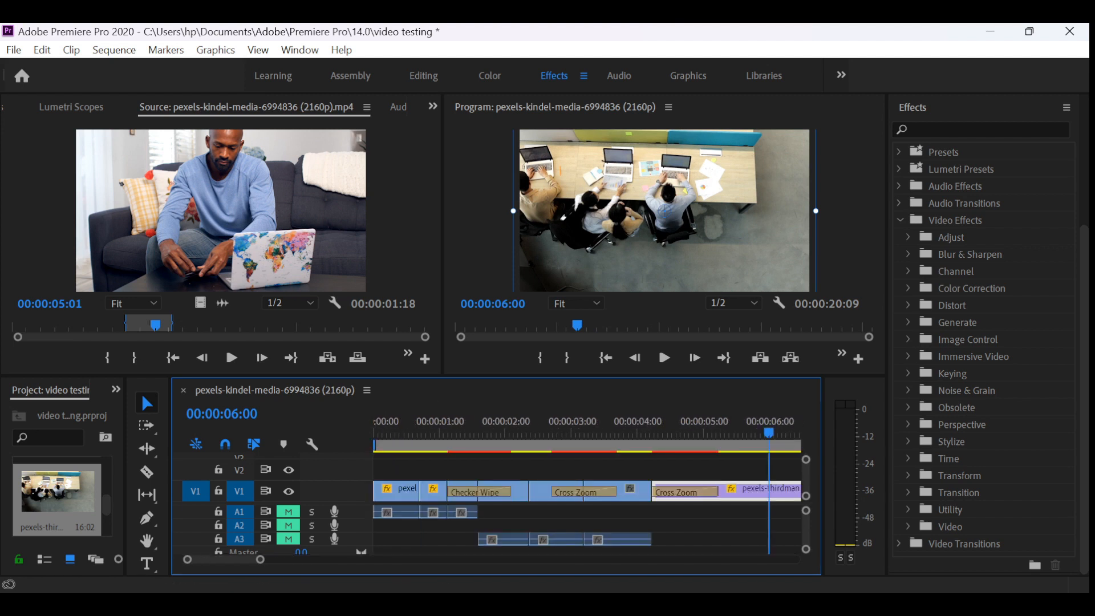
{"action": "left_click_drag", "start_coordinate": [441, 432], "coordinate": [375, 433]}
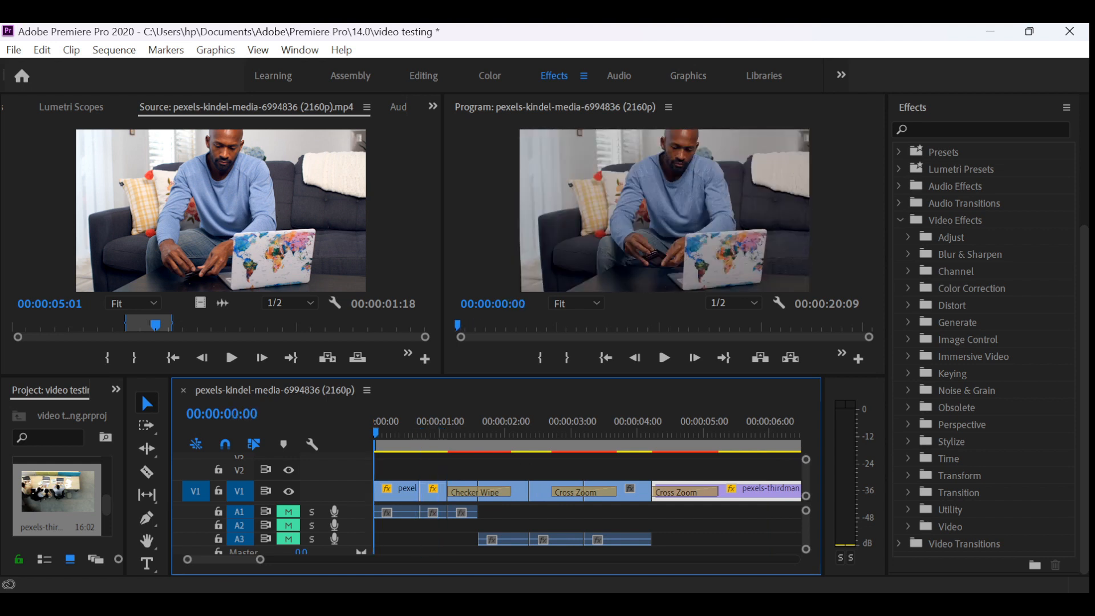
{"action": "key", "text": "space"}
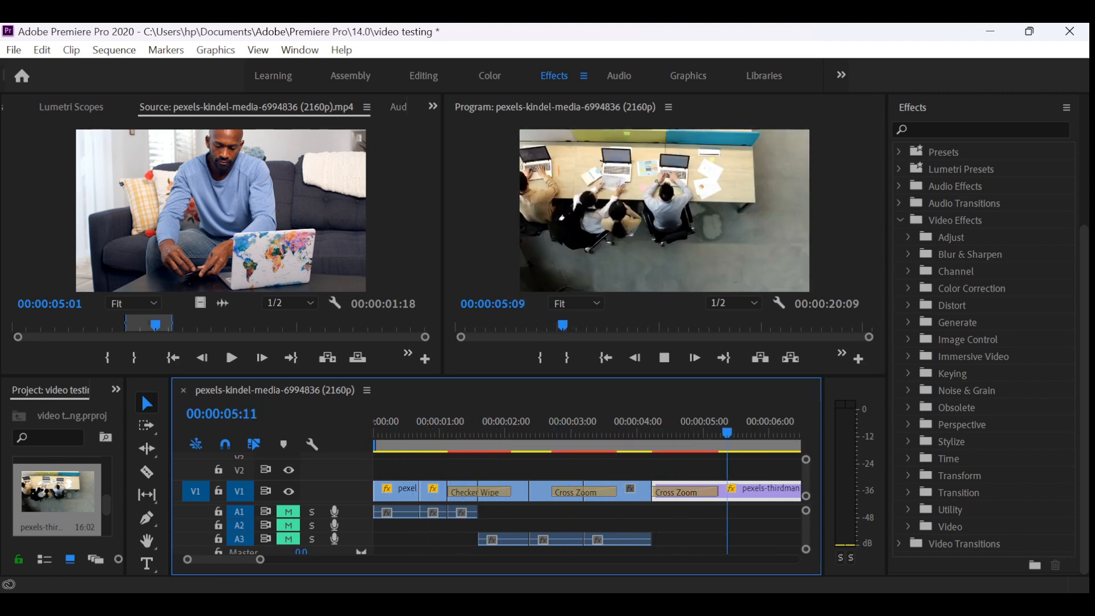
{"action": "key", "text": "space"}
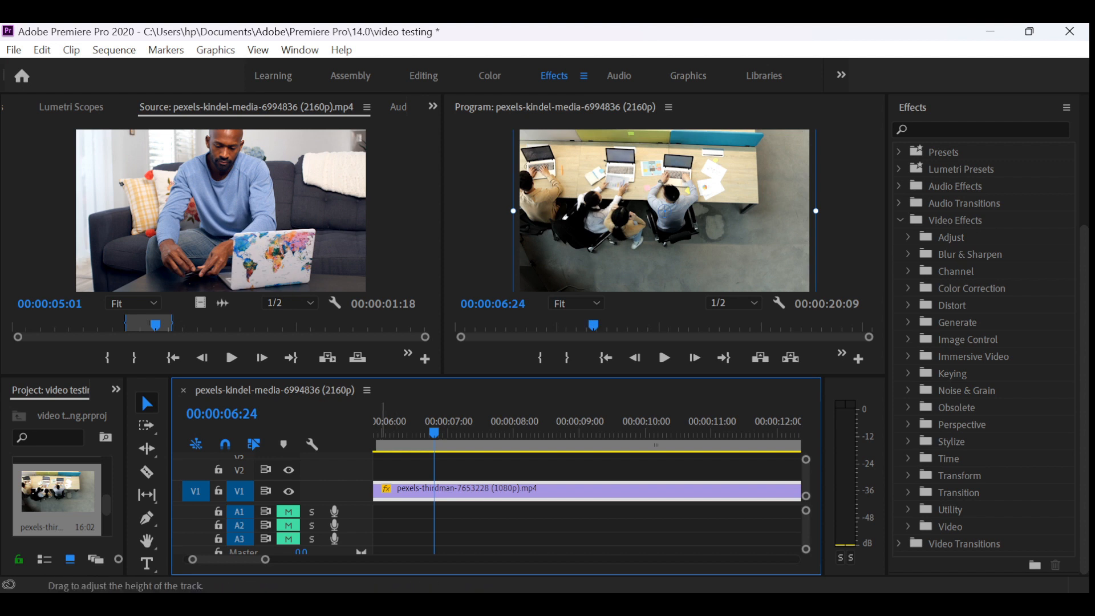
- Try to place text on the program frame with the Type Tool at 00:00:06:24 and again at 00:00:00:00
{"action": "left_click", "coordinate": [147, 563]}
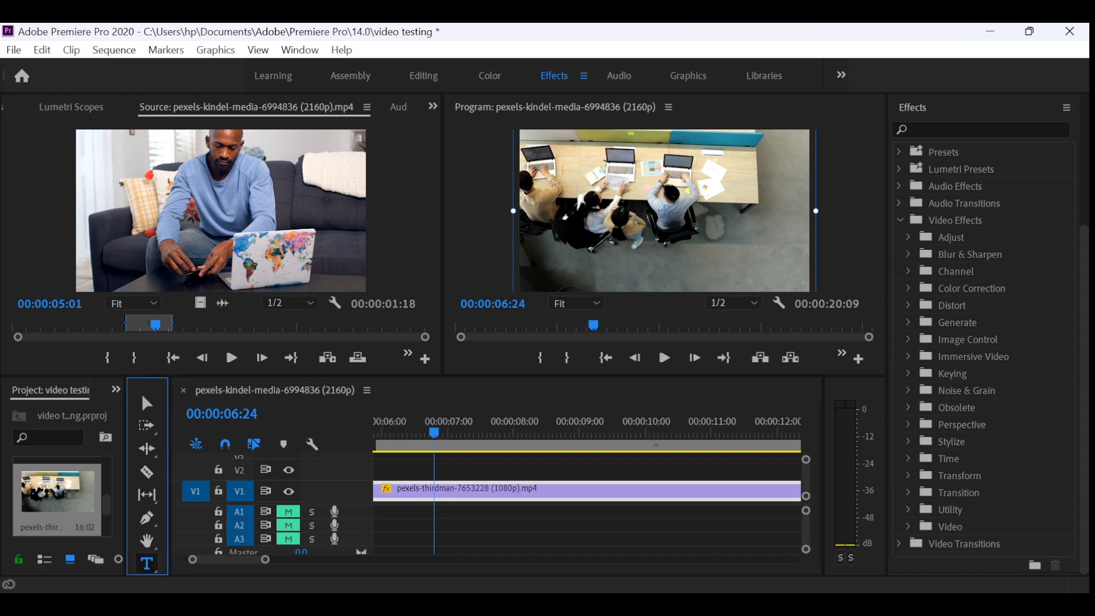
{"action": "left_click", "coordinate": [645, 214]}
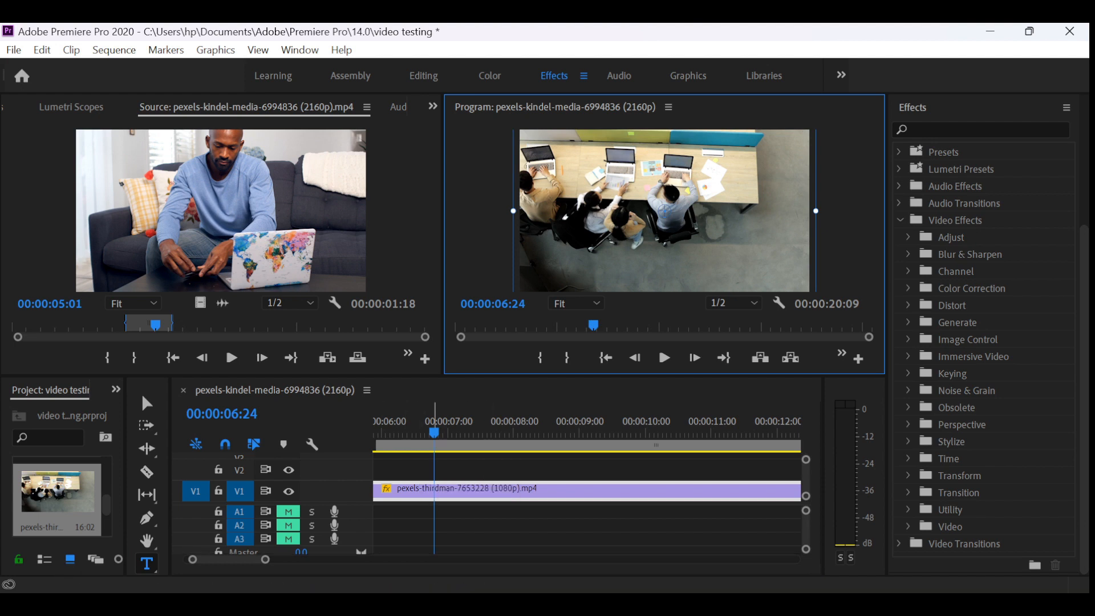
{"action": "left_click_drag", "start_coordinate": [435, 432], "coordinate": [371, 433]}
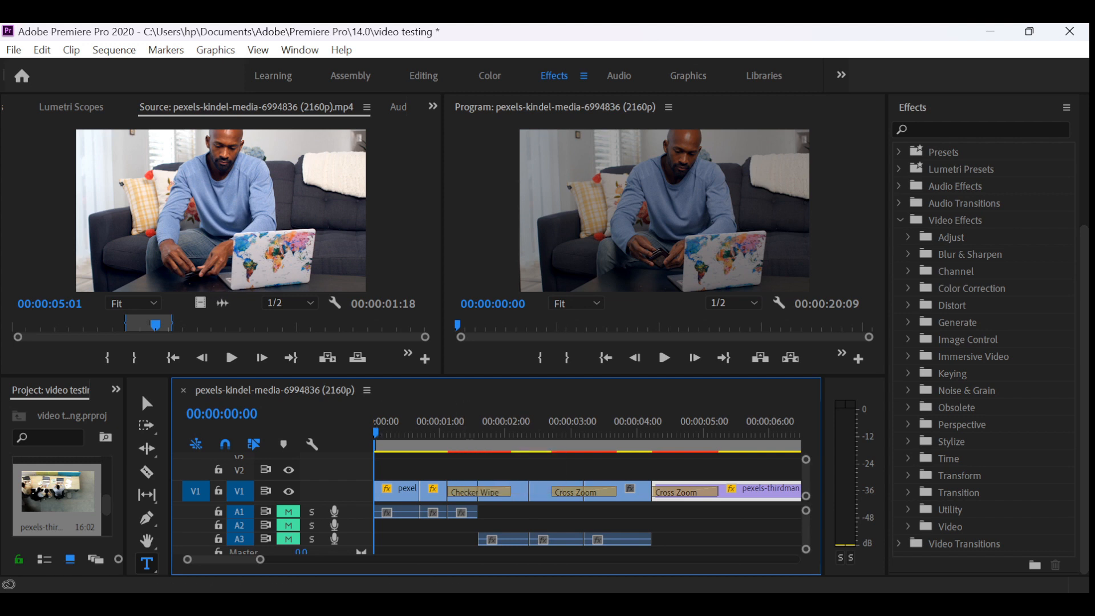
{"action": "left_click", "coordinate": [663, 211]}
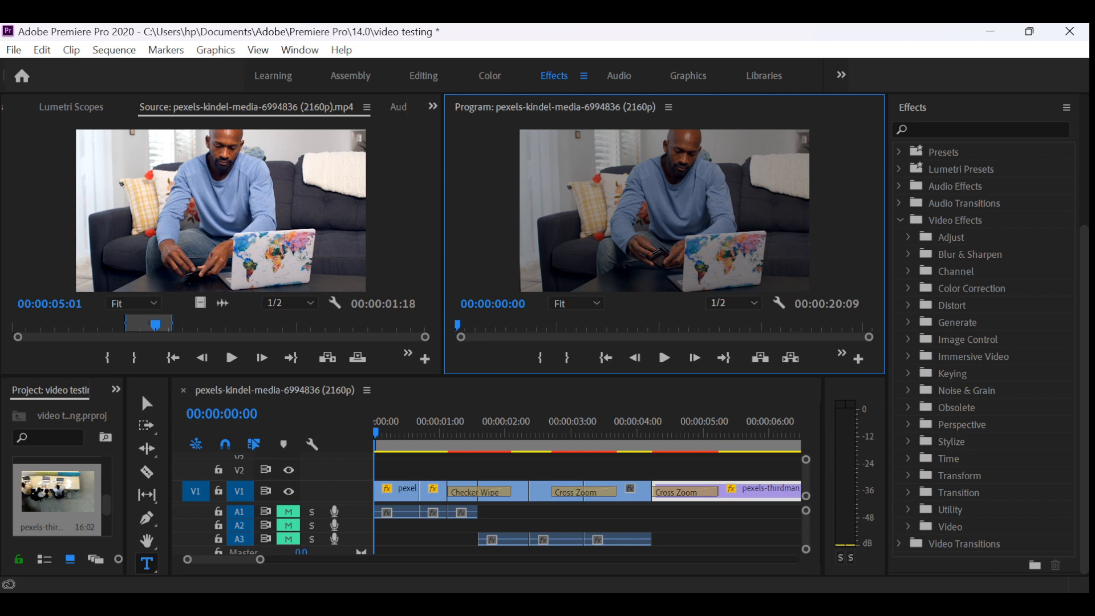
- Reselect the horizontal Type Tool and try again to place text over the first clip's opening frame
{"action": "left_click", "coordinate": [146, 563]}
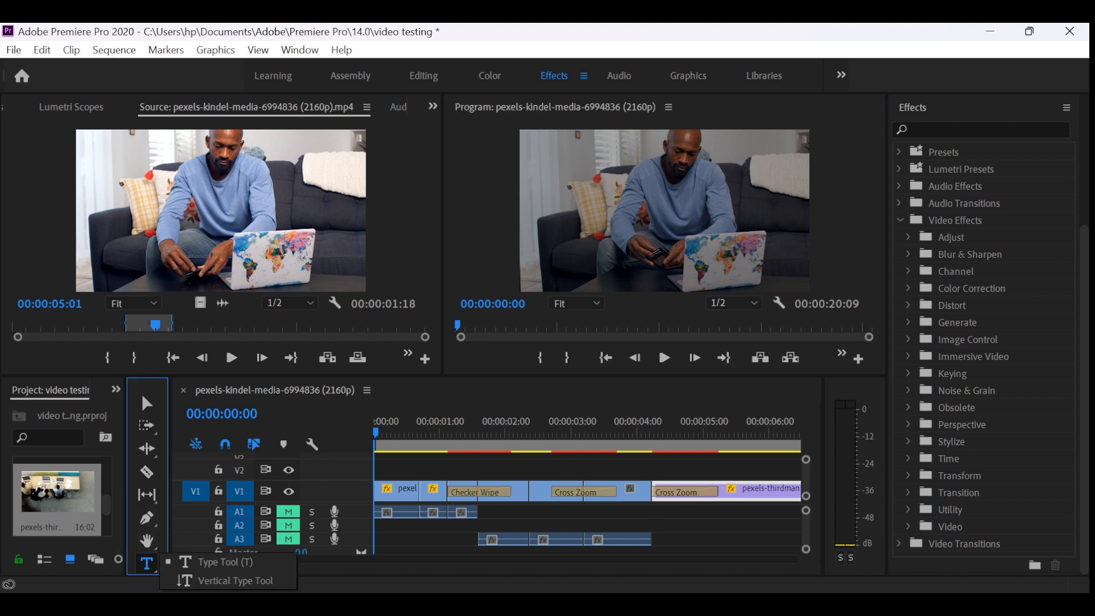
{"action": "left_click", "coordinate": [224, 562]}
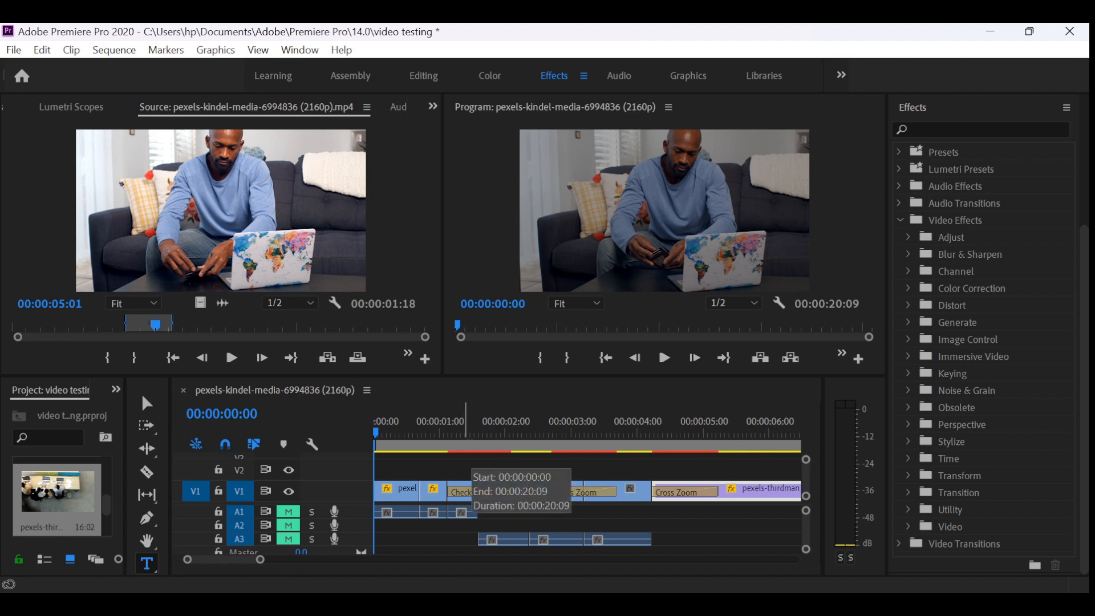
{"action": "left_click", "coordinate": [638, 211]}
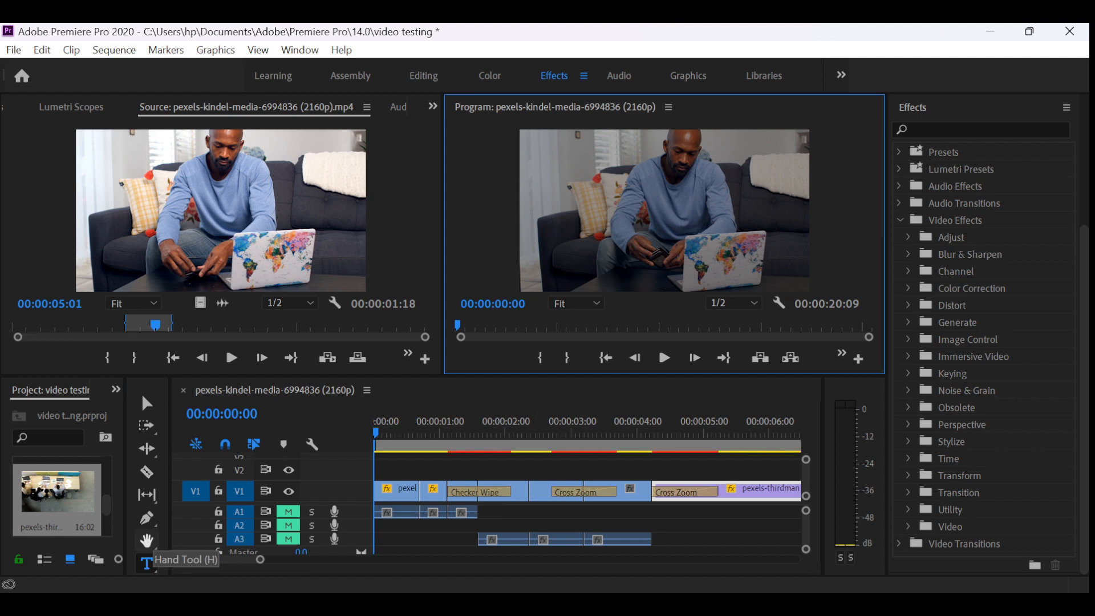
{"action": "left_click", "coordinate": [147, 541]}
{"action": "left_click", "coordinate": [146, 564]}
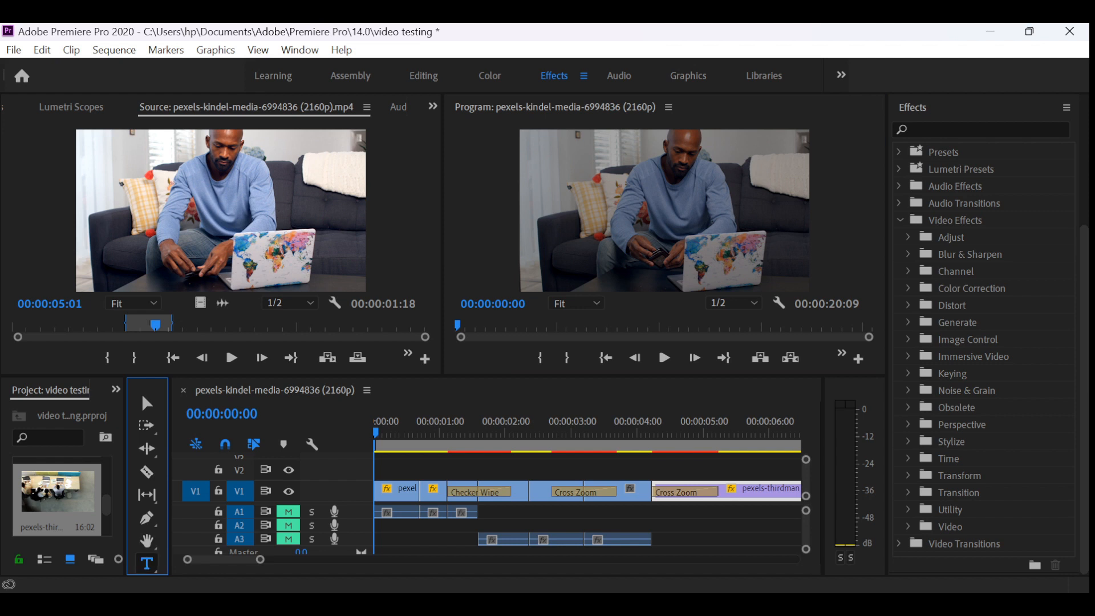
{"action": "left_click", "coordinate": [147, 563]}
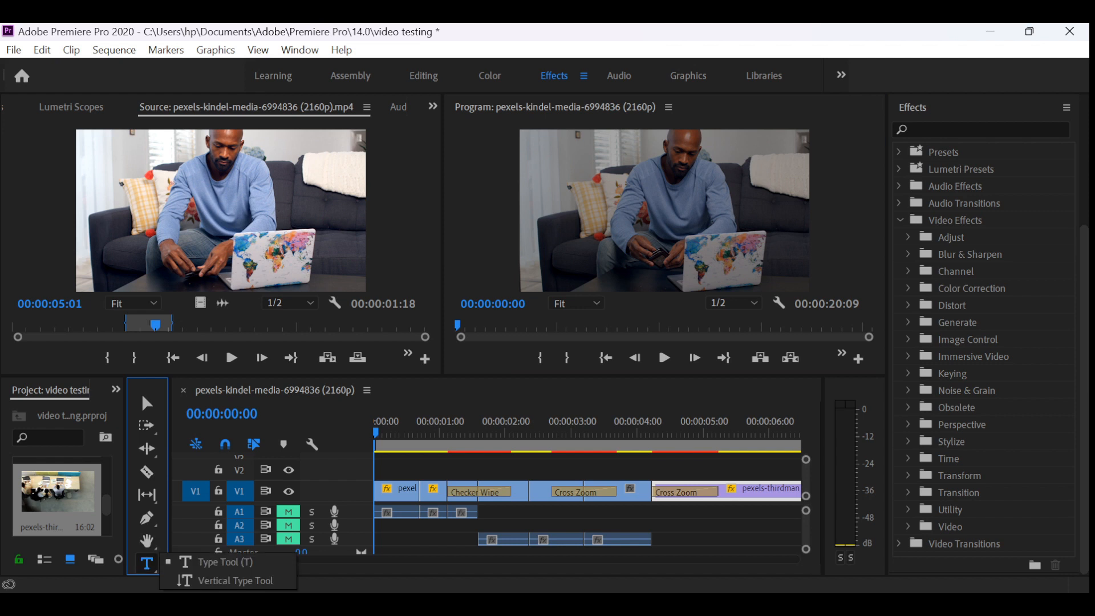
{"action": "left_click", "coordinate": [225, 562]}
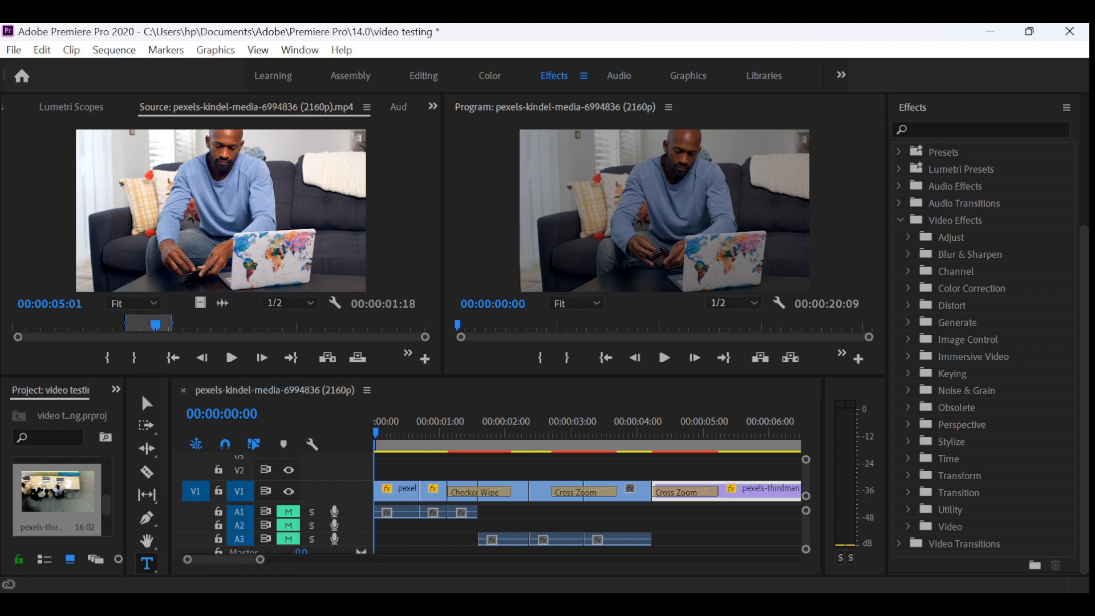
{"action": "left_click", "coordinate": [665, 211]}
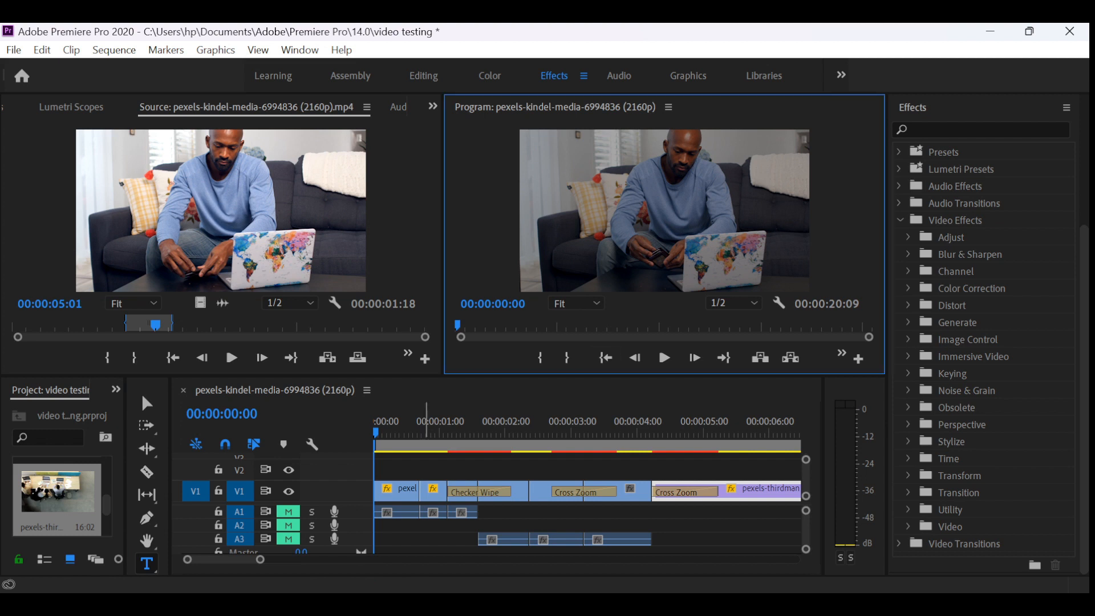
- Reset the playhead to 00:00:00:00, try once more to start text on the frame, and switch back to the Selection Tool
{"action": "left_click", "coordinate": [424, 425]}
{"action": "left_click_drag", "start_coordinate": [424, 432], "coordinate": [374, 432]}
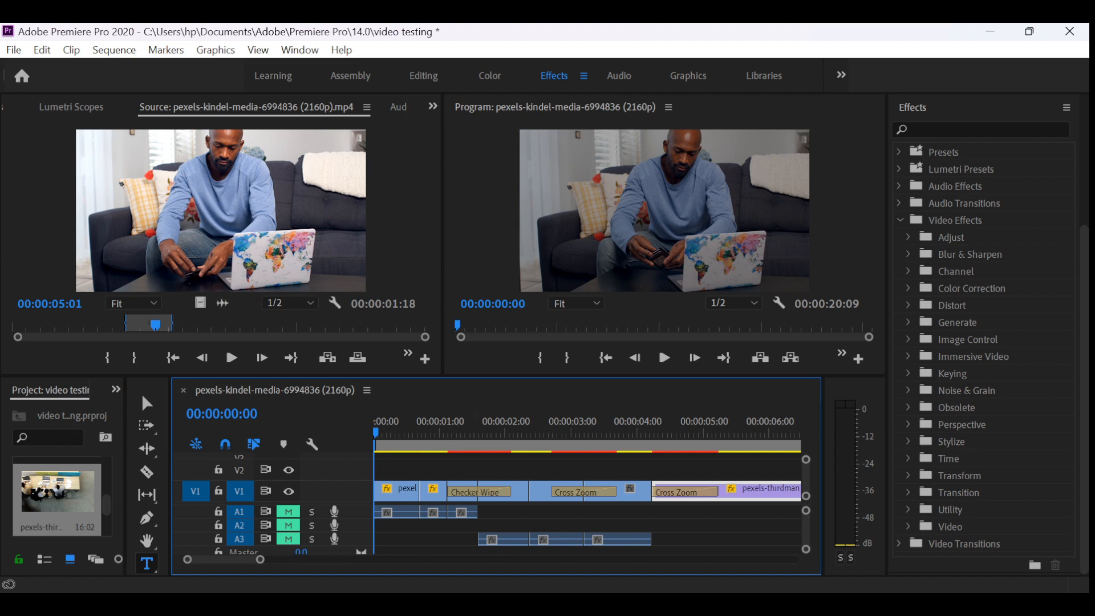
{"action": "left_click", "coordinate": [633, 211]}
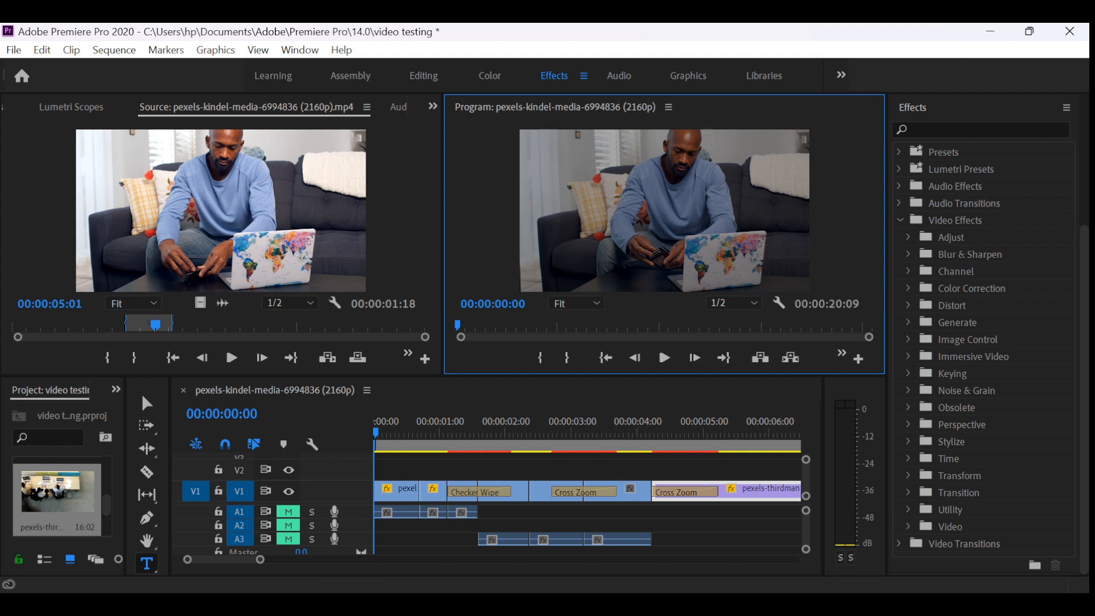
{"action": "left_click", "coordinate": [147, 404]}
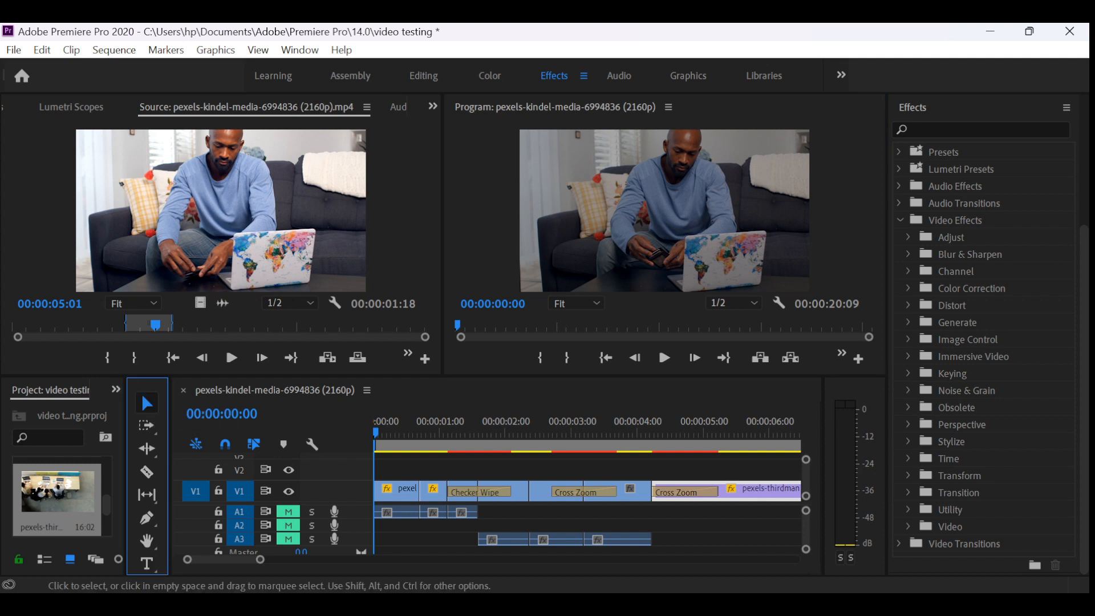
- Add the text WELCOME over the first clip's frame at 00:00:00:00 with the Type Tool
{"action": "left_click", "coordinate": [146, 563]}
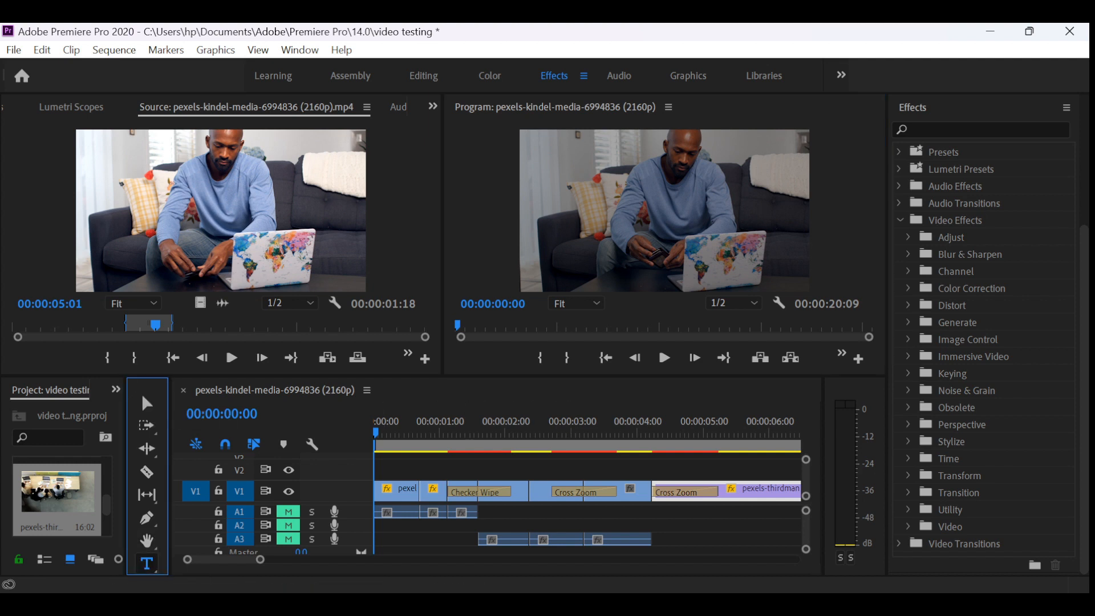
{"action": "left_click", "coordinate": [399, 470]}
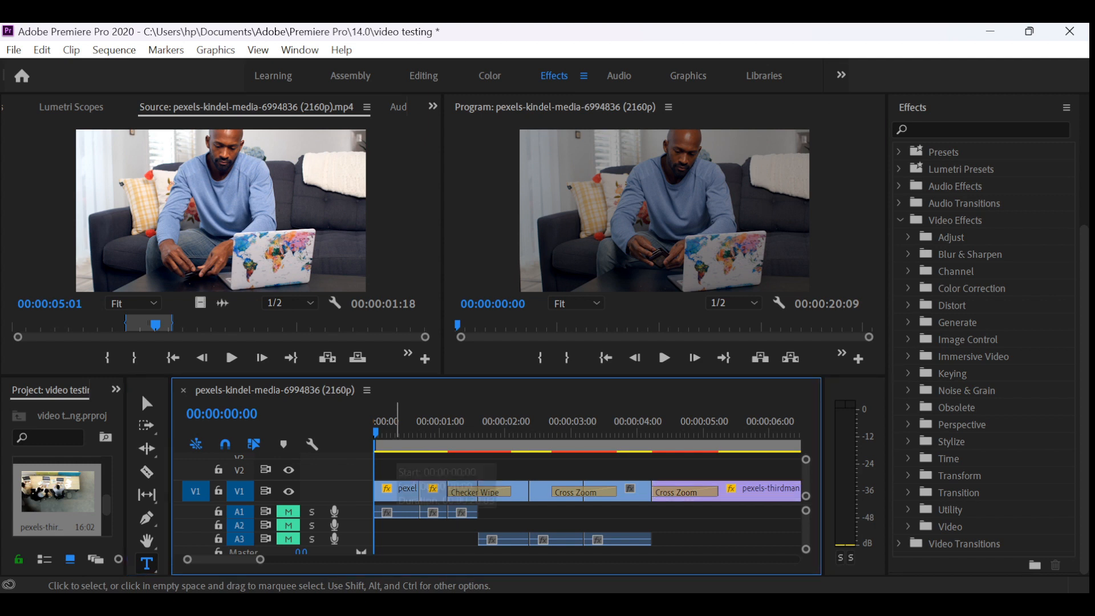
{"action": "left_click", "coordinate": [394, 430]}
{"action": "key", "text": "Home"}
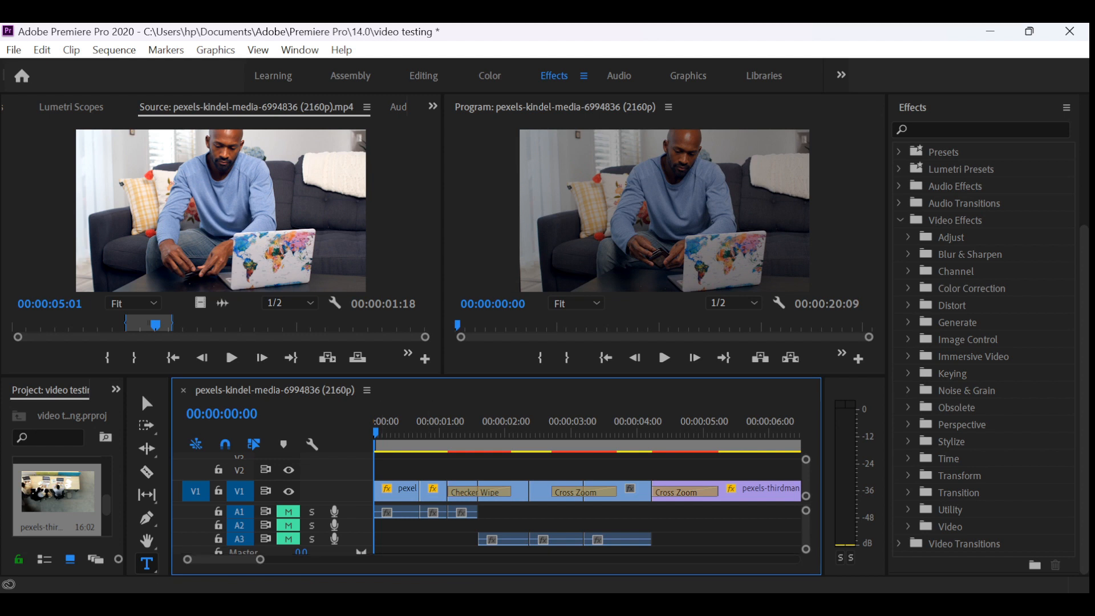
{"action": "left_click", "coordinate": [664, 211]}
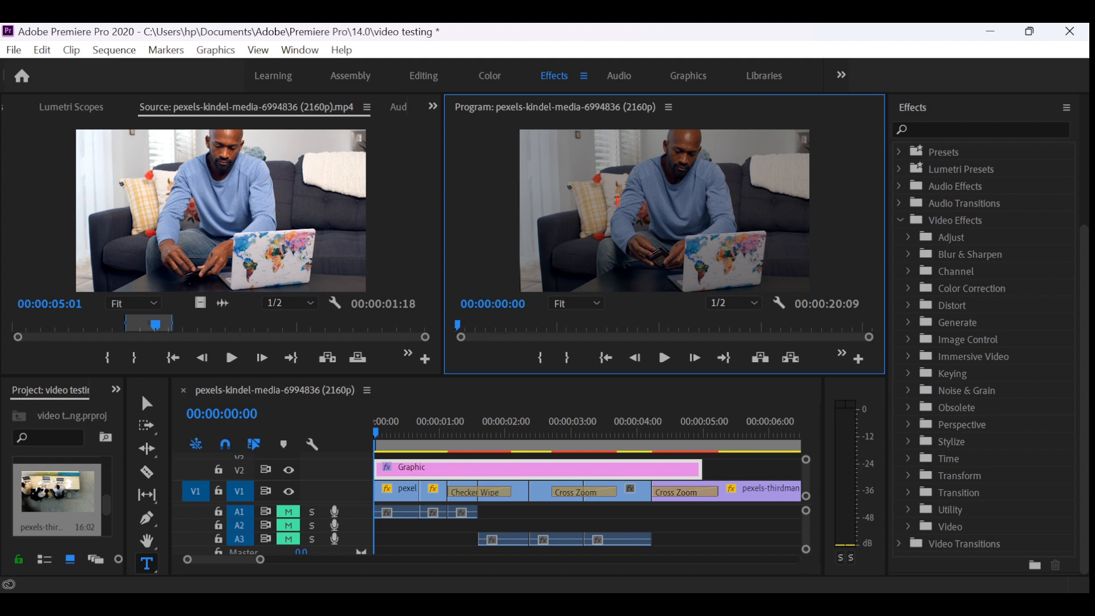
{"action": "type", "text": "WELCOME"}
{"action": "left_click", "coordinate": [701, 470]}
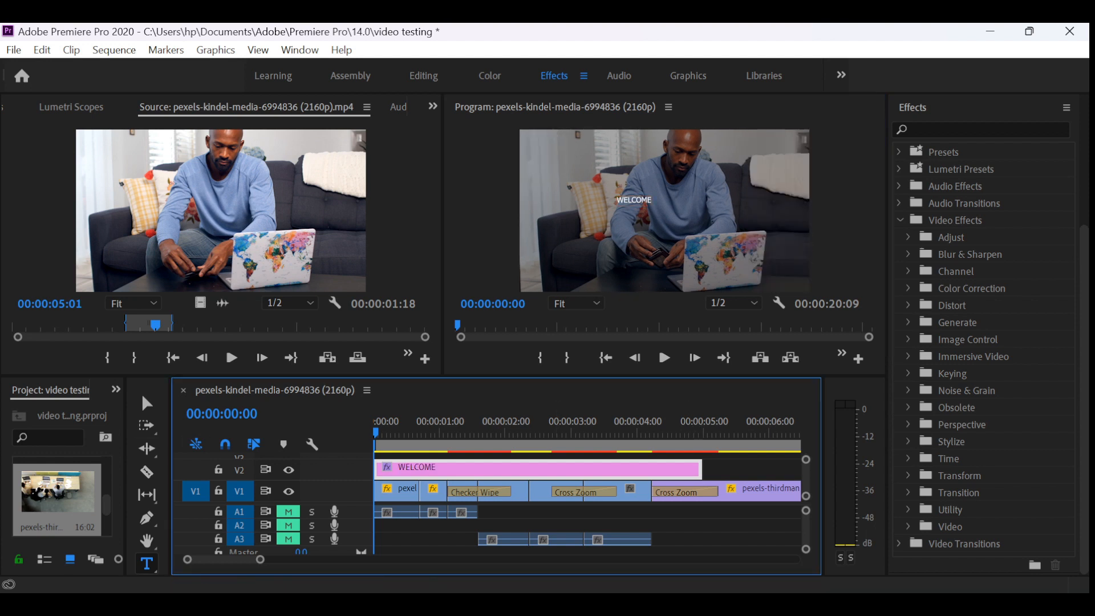
- Enlarge the WELCOME text to several times its size and move it slightly lower on the frame
{"action": "left_click", "coordinate": [147, 403]}
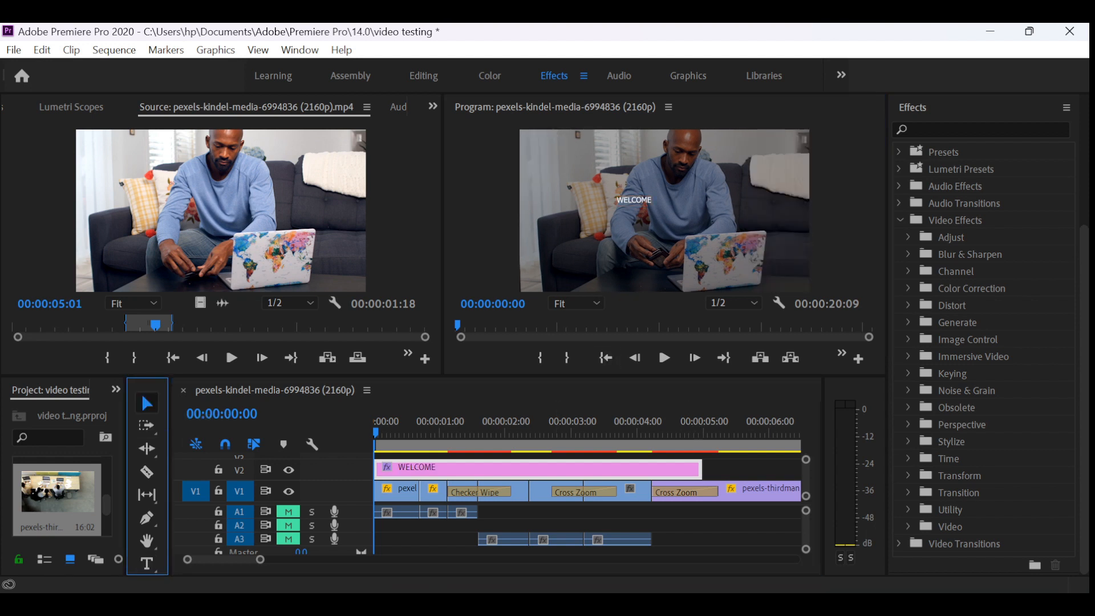
{"action": "left_click", "coordinate": [647, 196]}
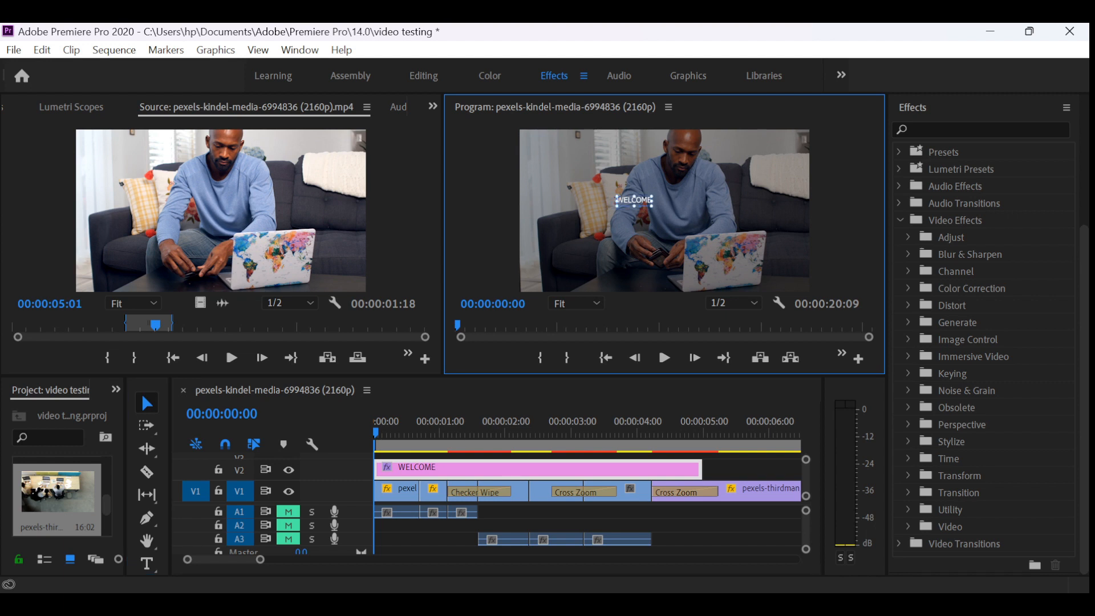
{"action": "left_click_drag", "start_coordinate": [651, 205], "coordinate": [740, 215]}
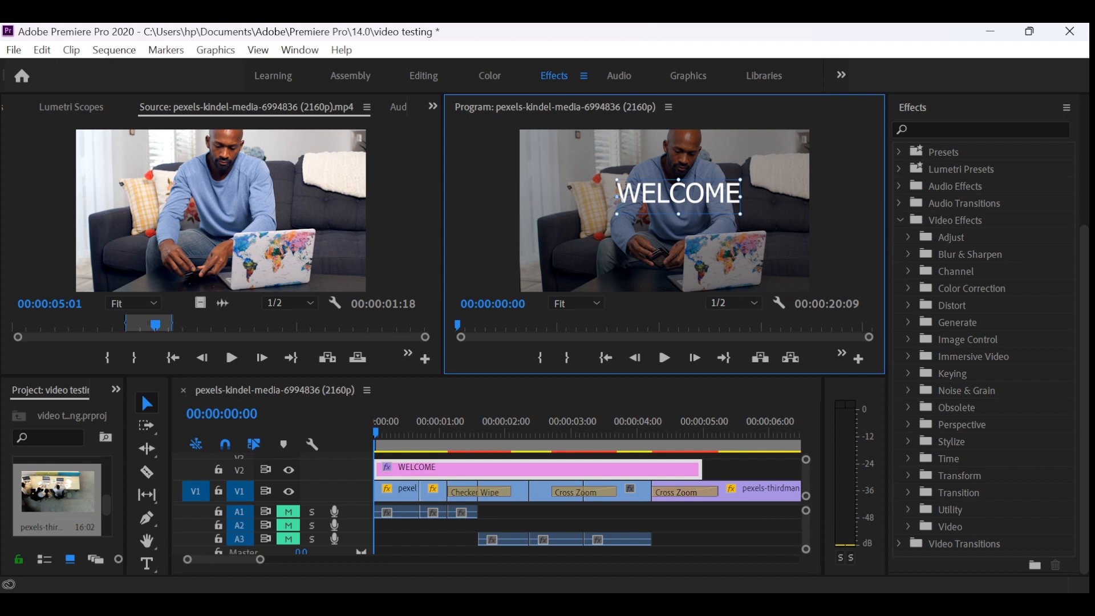
{"action": "left_click_drag", "start_coordinate": [679, 195], "coordinate": [678, 211]}
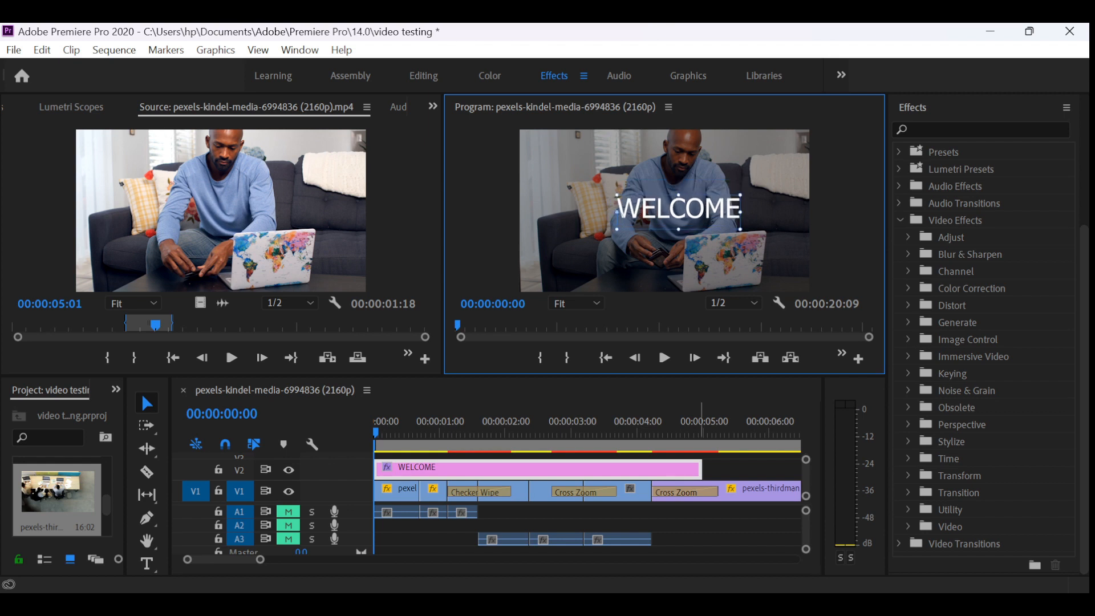
- Trim the end of the WELCOME graphic on V2 to a duration of 00:00:01:04, keep the playhead at 00:00:00:00, and deselect the graphic
{"action": "left_click_drag", "start_coordinate": [702, 469], "coordinate": [448, 469]}
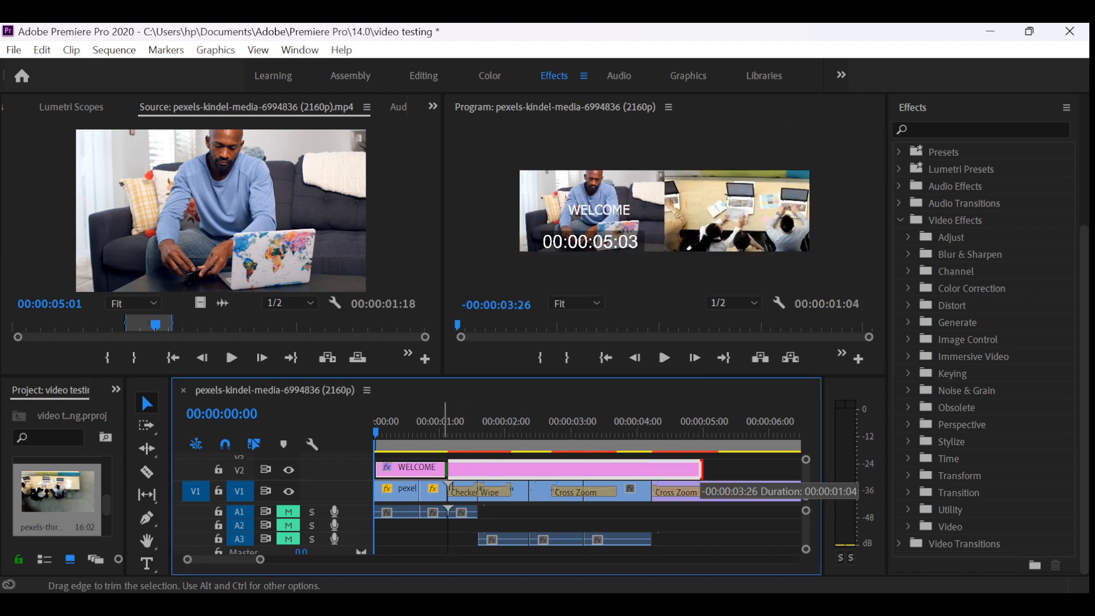
{"action": "left_click_drag", "start_coordinate": [449, 469], "coordinate": [448, 469]}
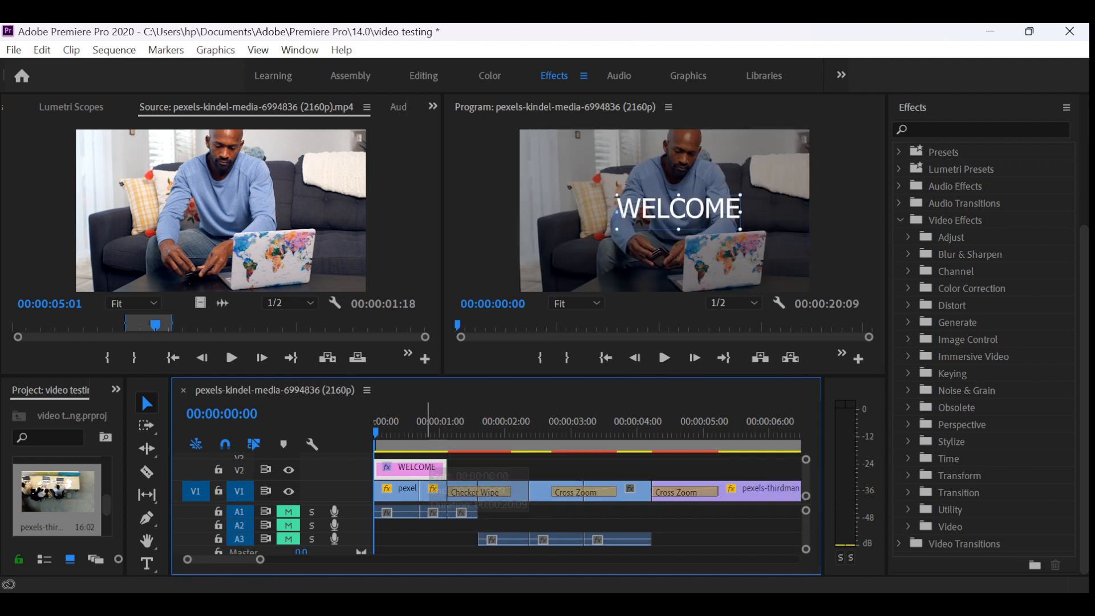
{"action": "left_click", "coordinate": [425, 428]}
{"action": "key", "text": "Home"}
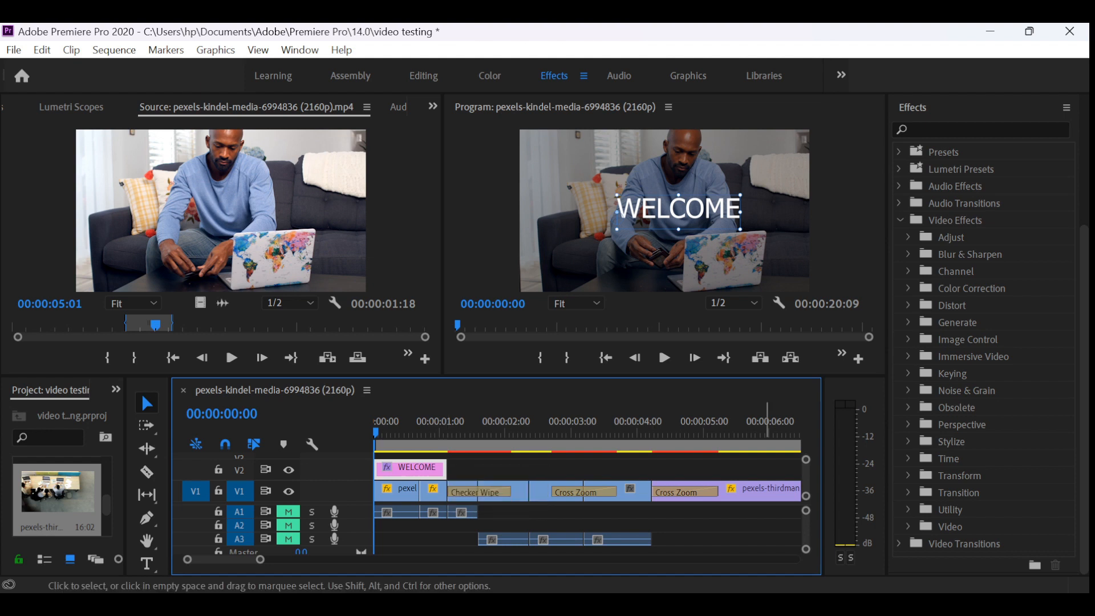
{"action": "left_click", "coordinate": [744, 520]}
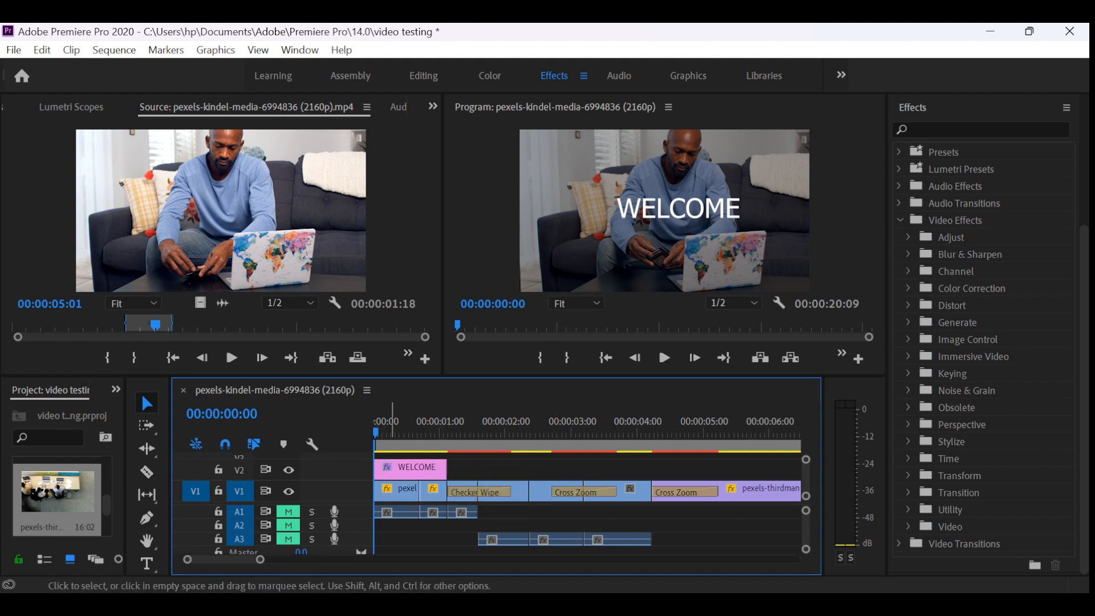
- With the WELCOME graphic selected, look through the Video Effects categories, including the Adjust and Blur & Sharpen effects
{"action": "left_click", "coordinate": [399, 469]}
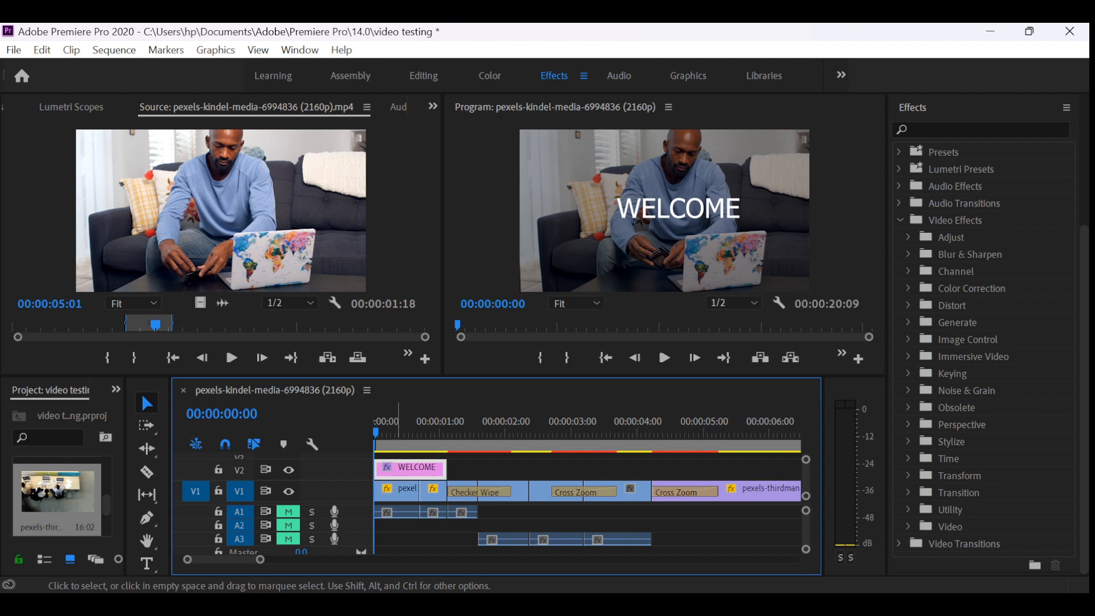
{"action": "left_click", "coordinate": [901, 220]}
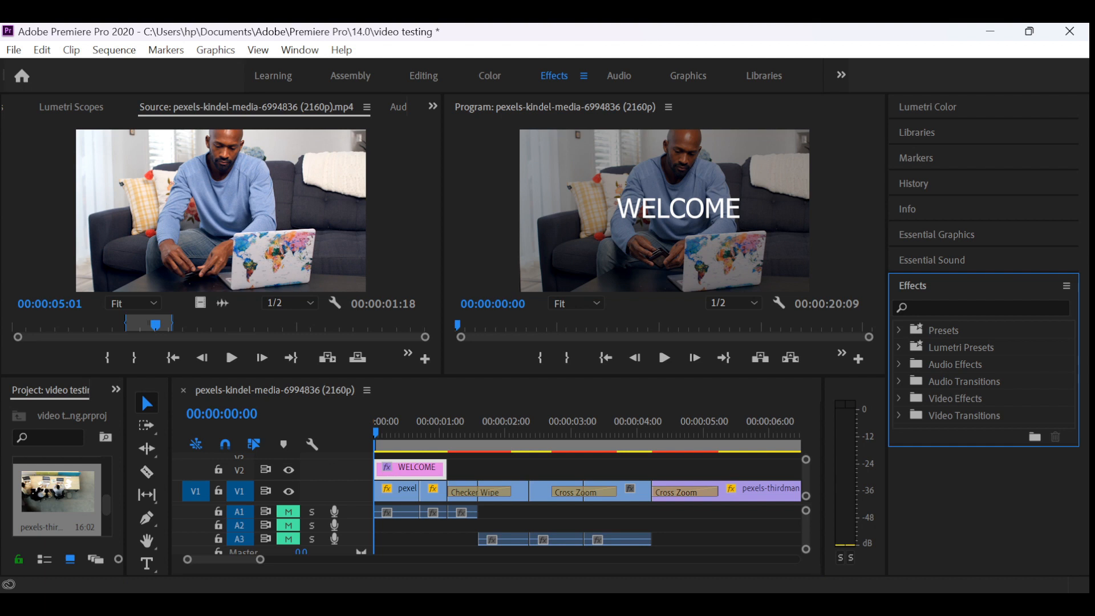
{"action": "left_click", "coordinate": [899, 398]}
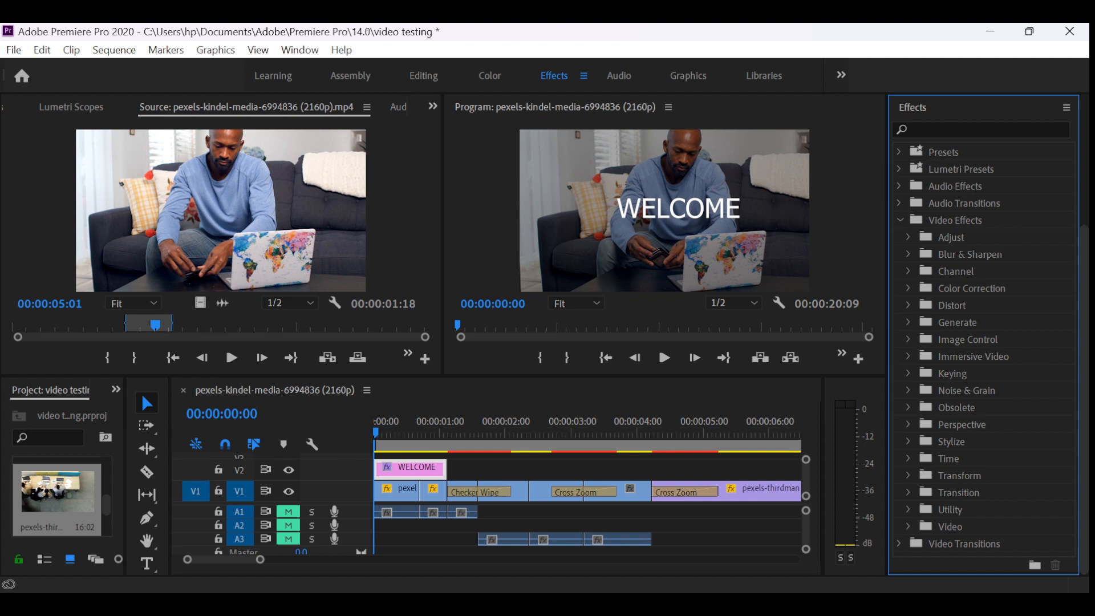
{"action": "scroll", "coordinate": [983, 342], "scroll_direction": "up", "scroll_amount": 3}
{"action": "scroll", "coordinate": [983, 342], "scroll_direction": "down", "scroll_amount": 3}
{"action": "scroll", "coordinate": [983, 342], "scroll_direction": "up", "scroll_amount": 3}
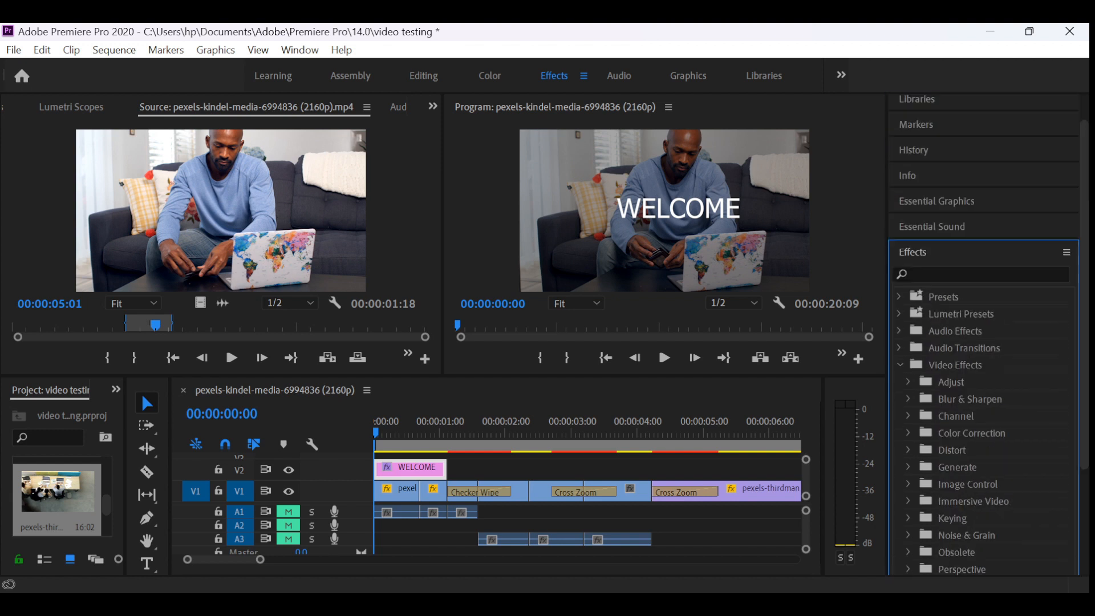
{"action": "left_click", "coordinate": [908, 382]}
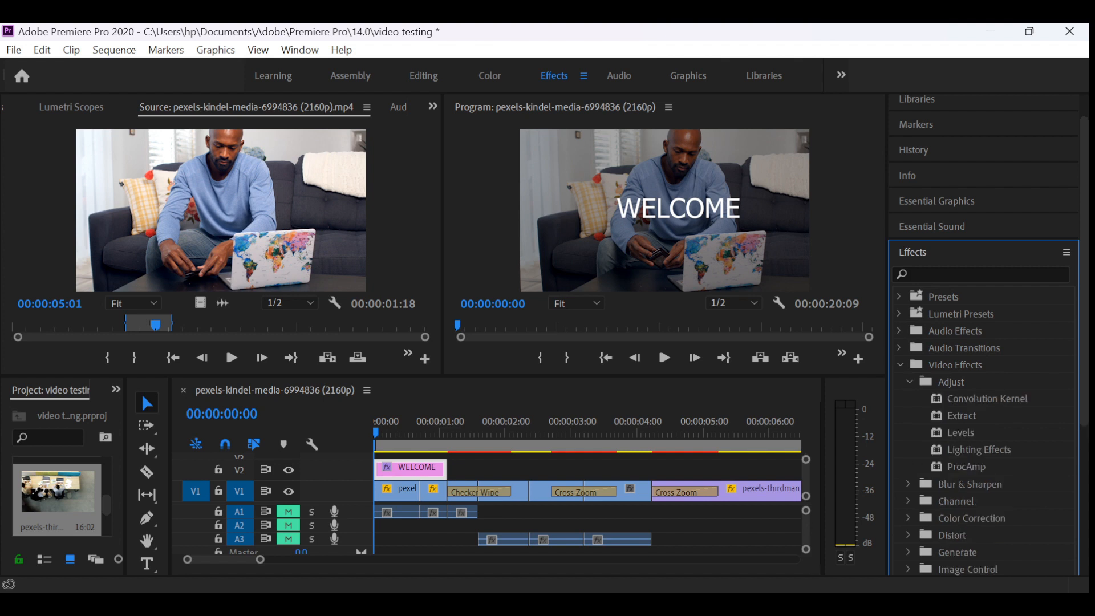
{"action": "left_click", "coordinate": [909, 382]}
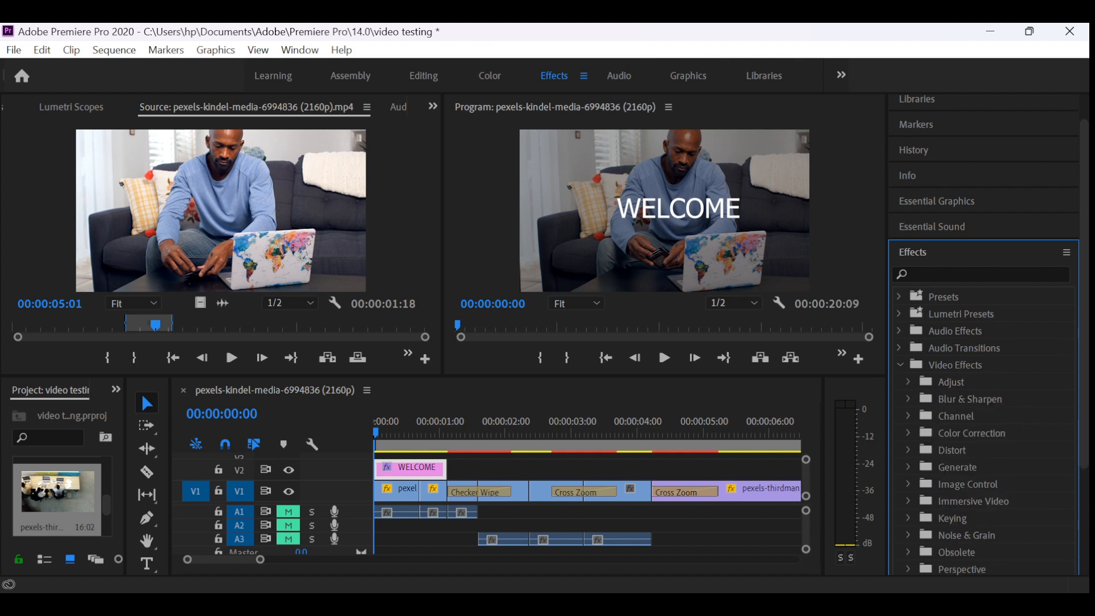
{"action": "left_click", "coordinate": [908, 399]}
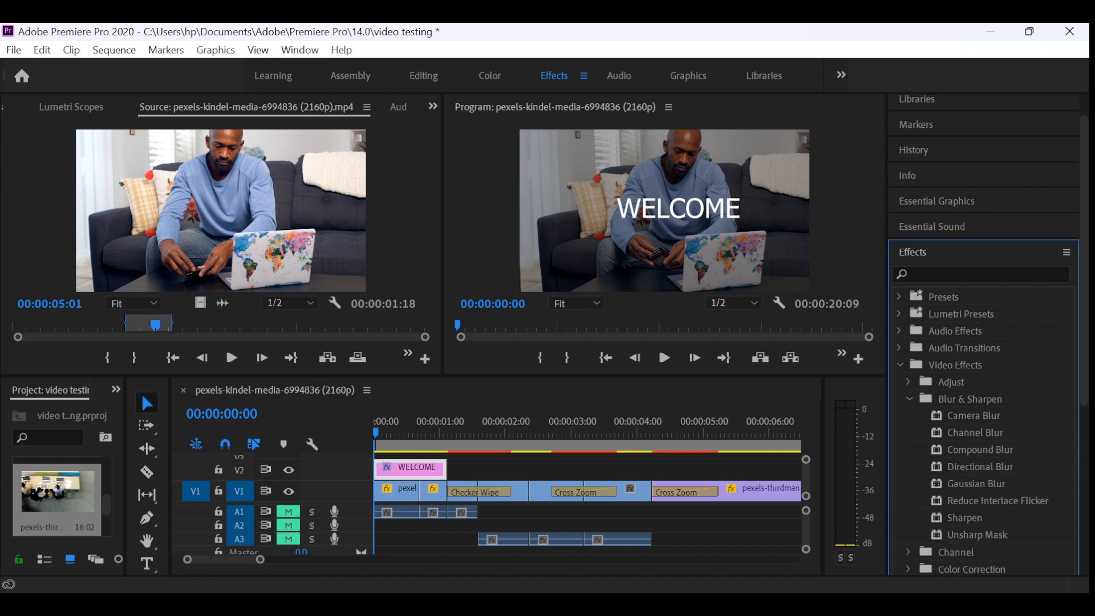
{"action": "left_click", "coordinate": [909, 399]}
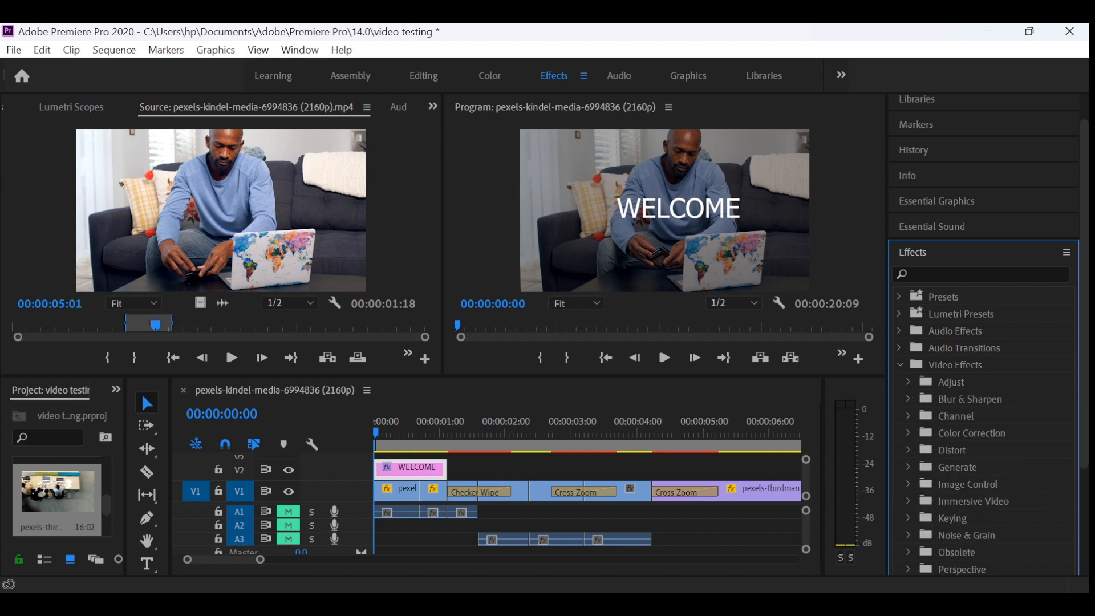
{"action": "left_click", "coordinate": [900, 365]}
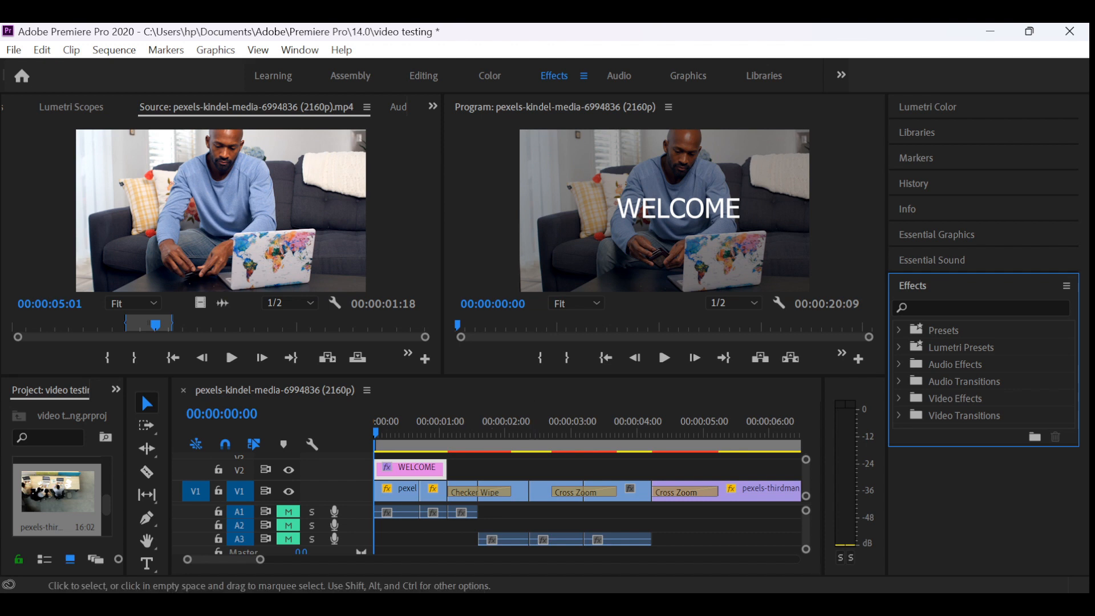
- Show the WELCOME graphic's settings in Effect Controls with the timeline view hidden
{"action": "left_click", "coordinate": [403, 469]}
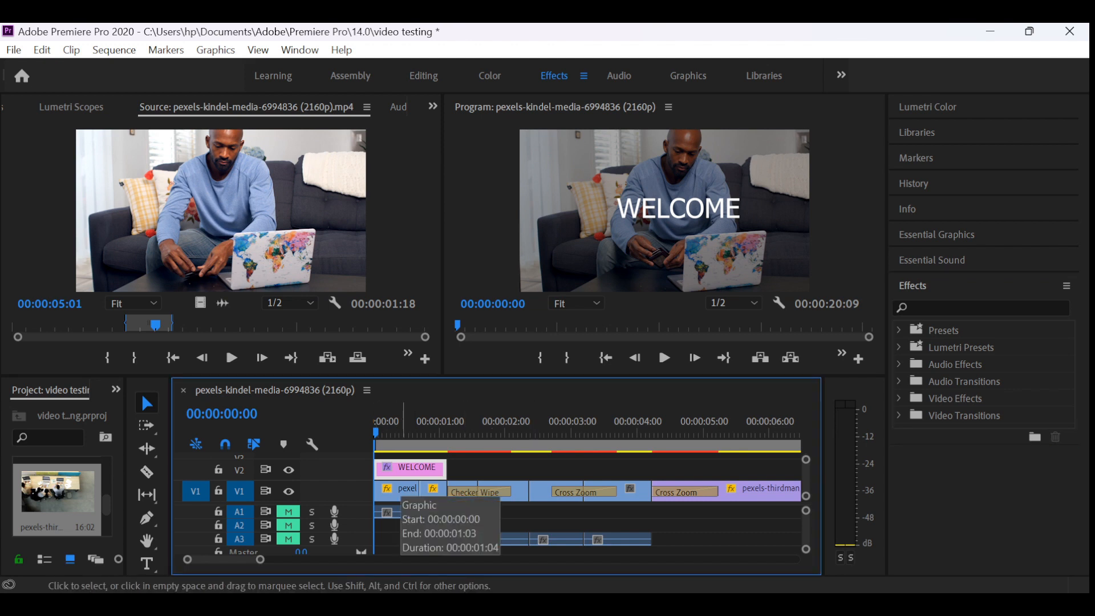
{"action": "left_click", "coordinate": [433, 106]}
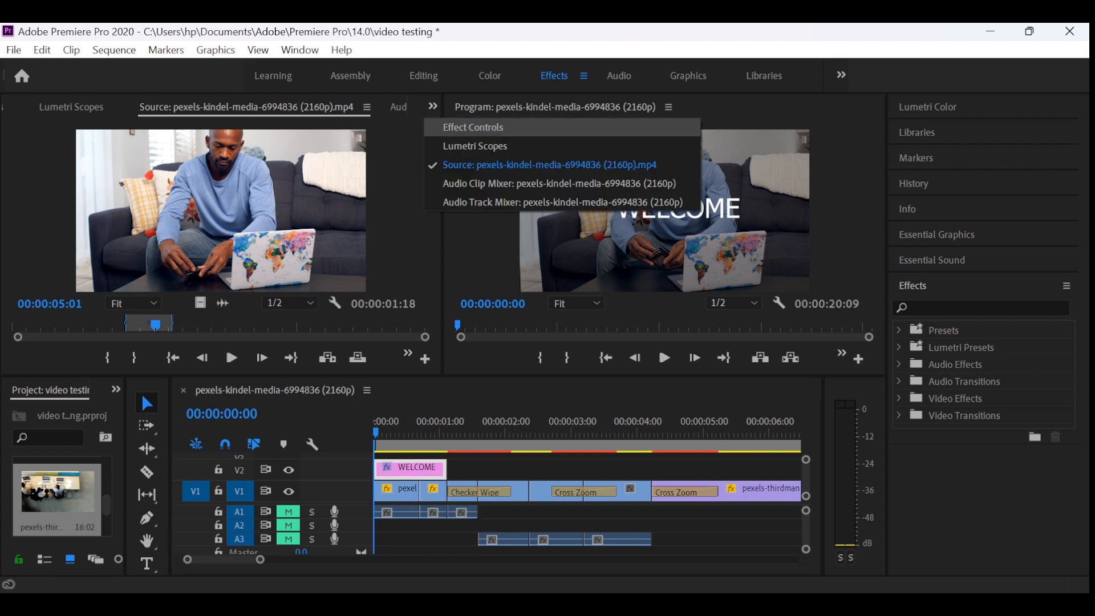
{"action": "left_click", "coordinate": [473, 127]}
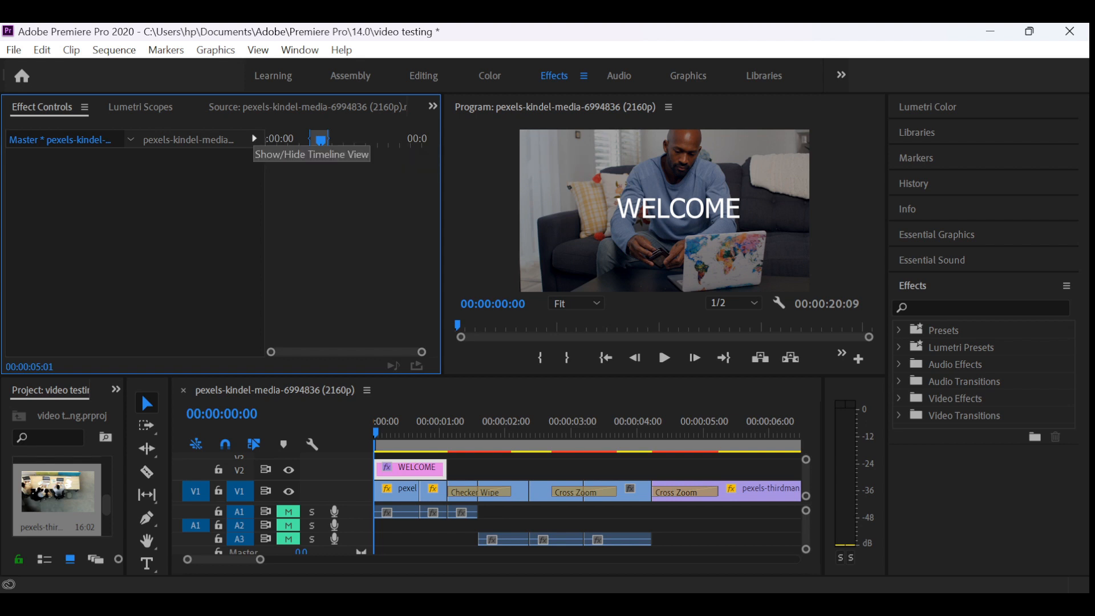
{"action": "left_click", "coordinate": [253, 139]}
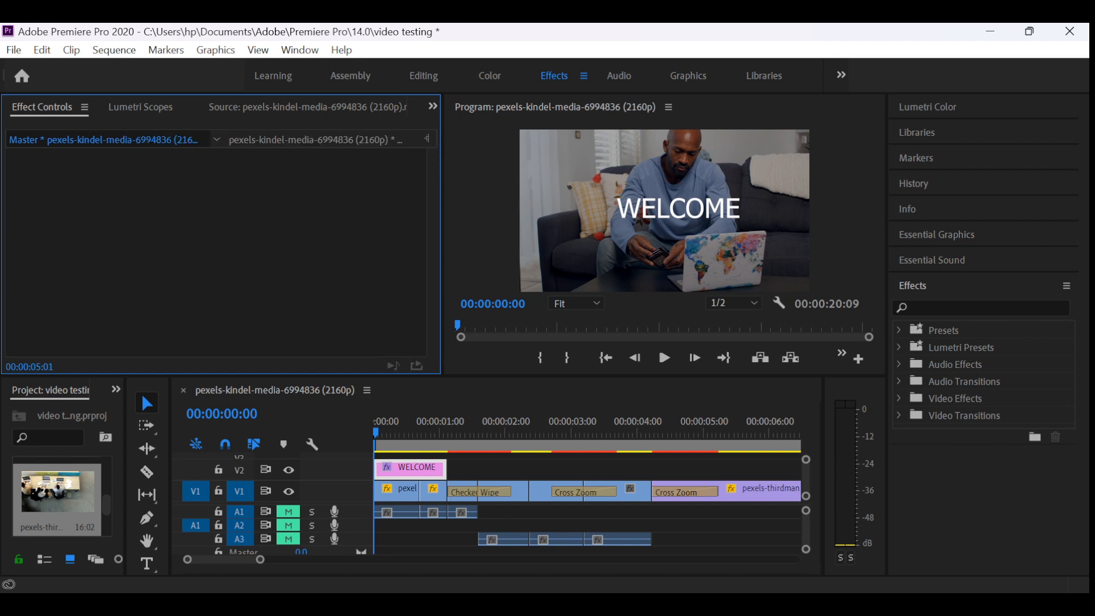
{"action": "left_click", "coordinate": [341, 140]}
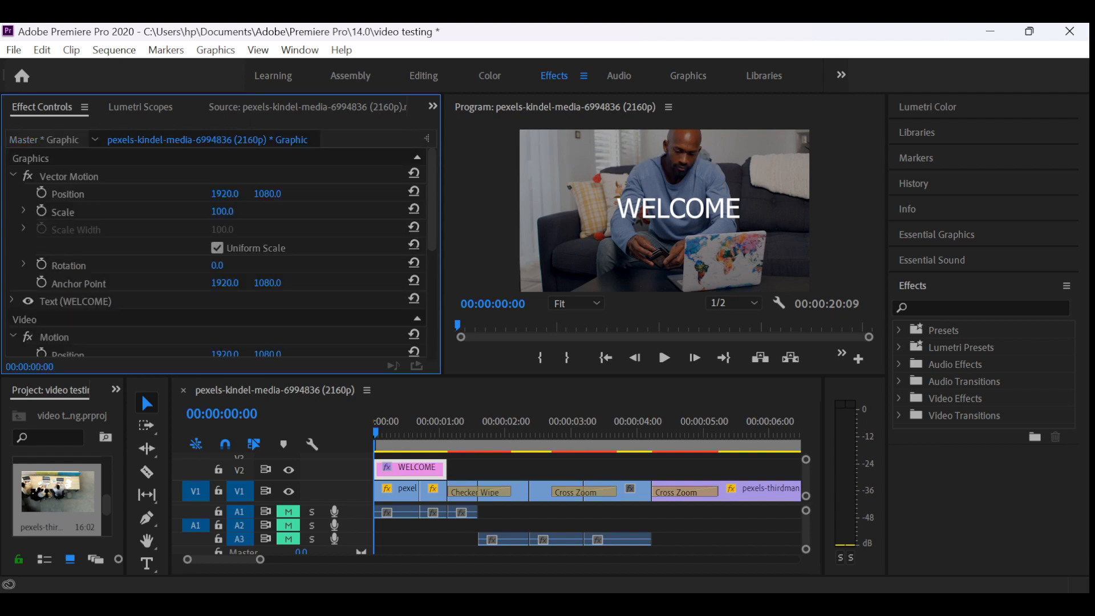
- Examine the first V1 clip's motion, opacity and audio settings and its list of clip segments
{"action": "left_click", "coordinate": [397, 490]}
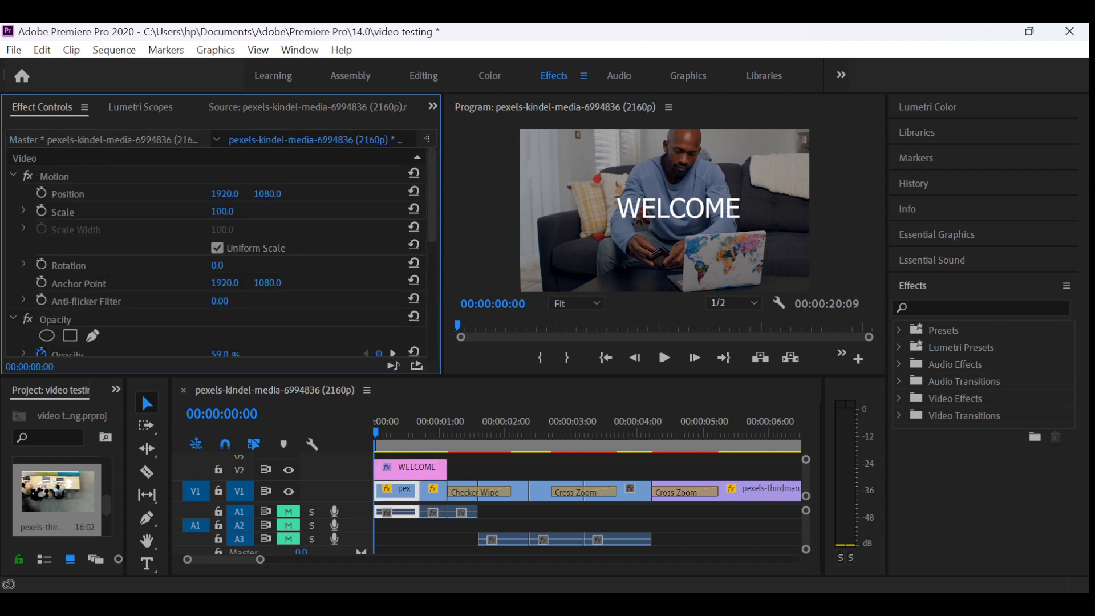
{"action": "scroll", "coordinate": [222, 253], "scroll_direction": "down", "scroll_amount": 8}
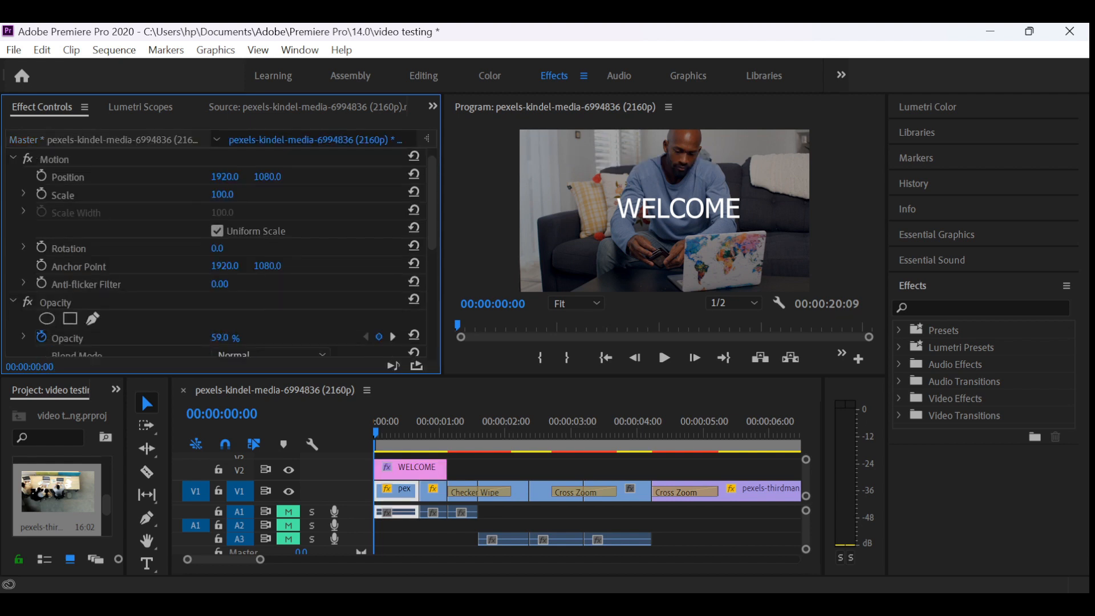
{"action": "scroll", "coordinate": [222, 253], "scroll_direction": "down", "scroll_amount": 3}
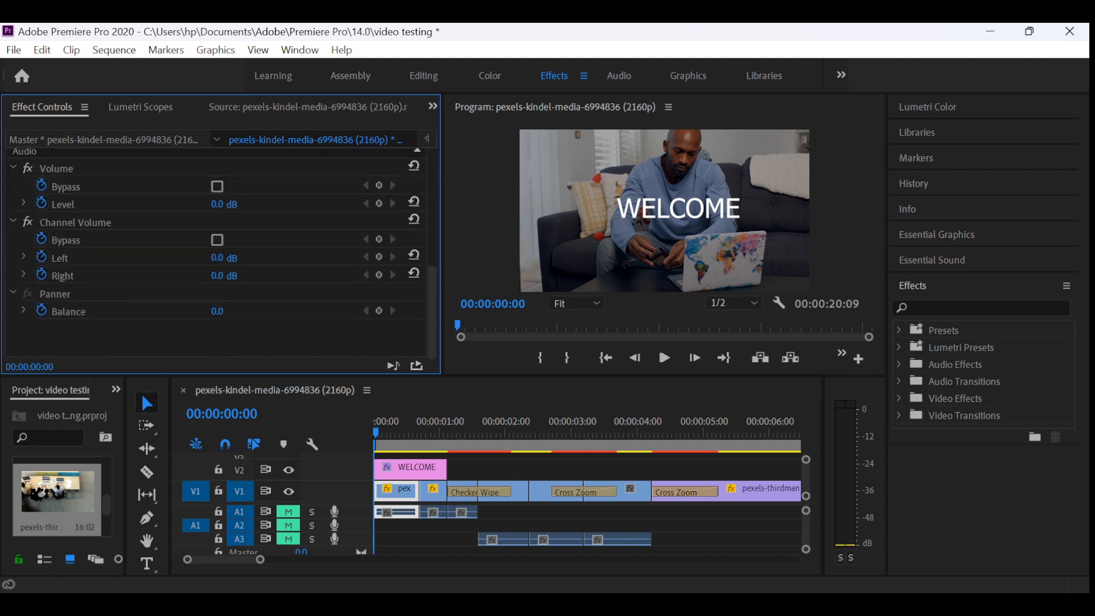
{"action": "scroll", "coordinate": [223, 253], "scroll_direction": "up", "scroll_amount": 10}
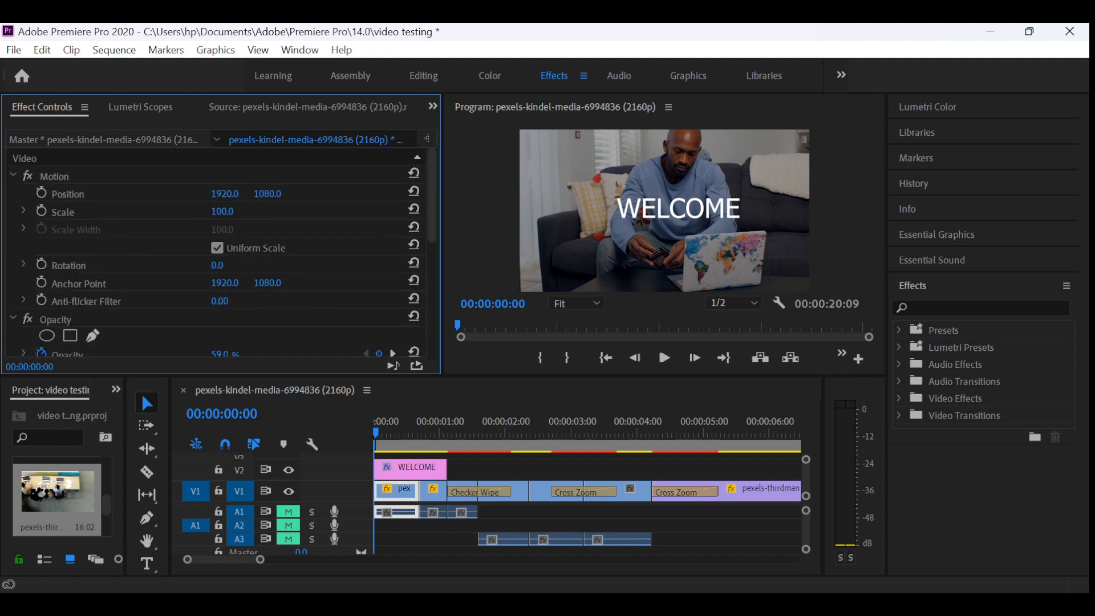
{"action": "left_click", "coordinate": [217, 139]}
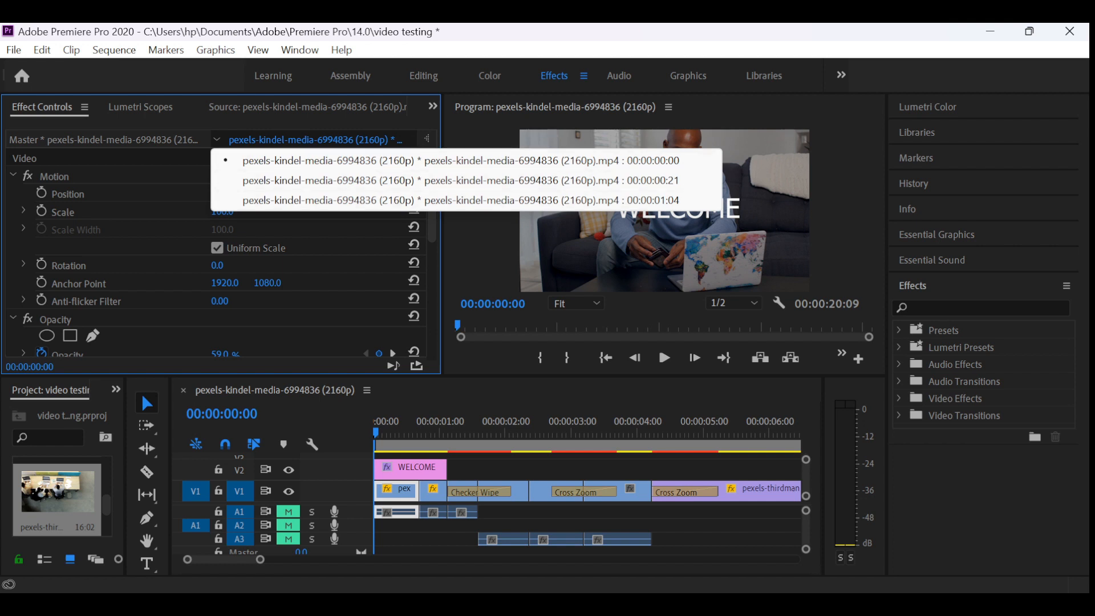
{"action": "key", "text": "Escape"}
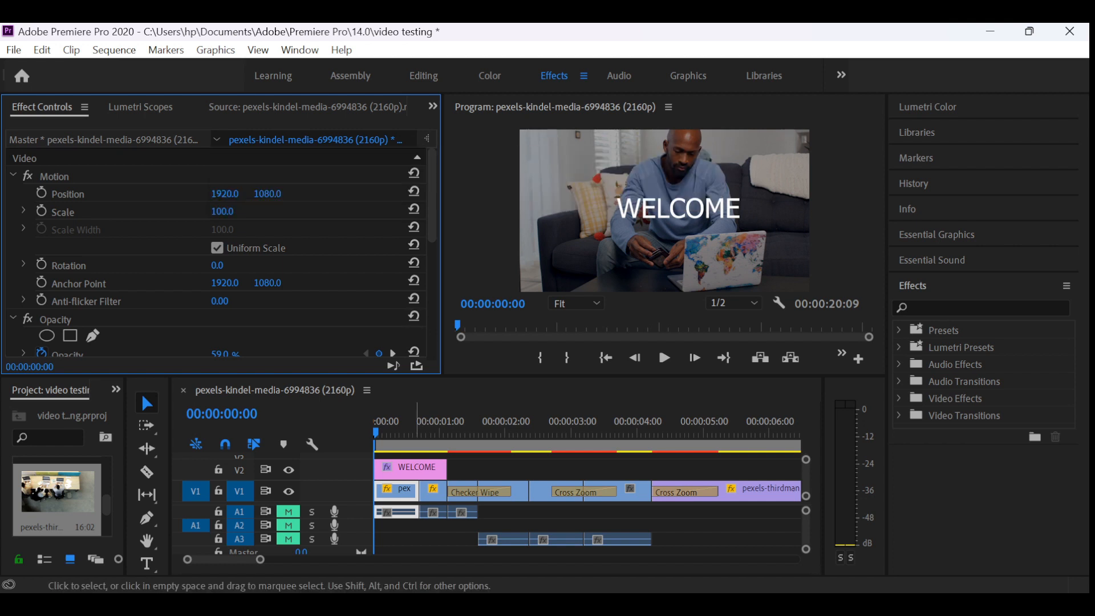
- Select the WELCOME graphic on V2 and look over the clip commands available for it
{"action": "left_click", "coordinate": [418, 491]}
{"action": "left_click", "coordinate": [418, 468]}
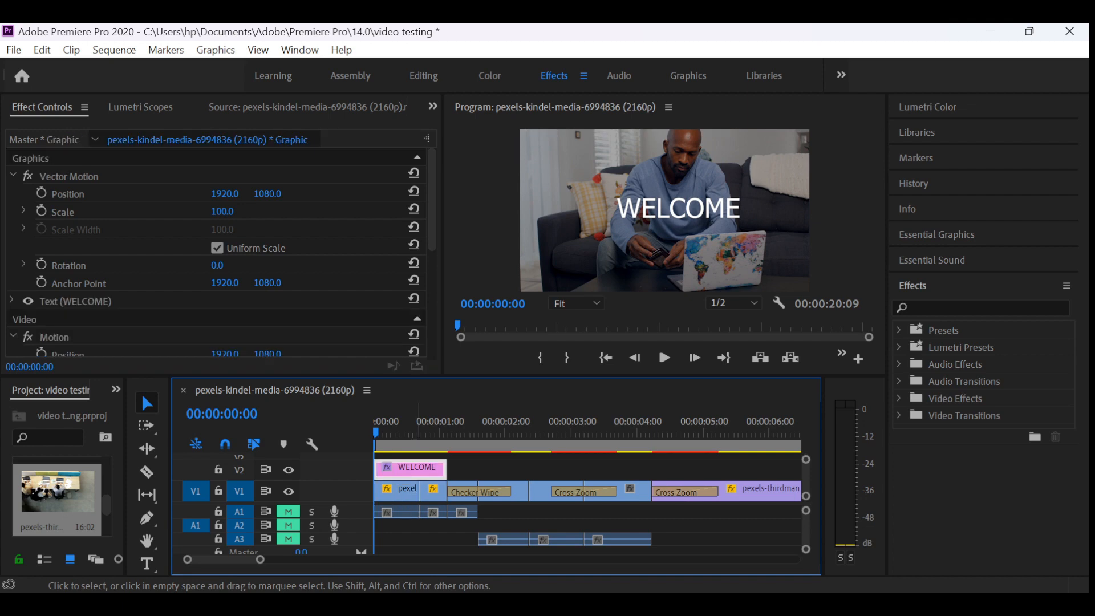
{"action": "right_click", "coordinate": [418, 467]}
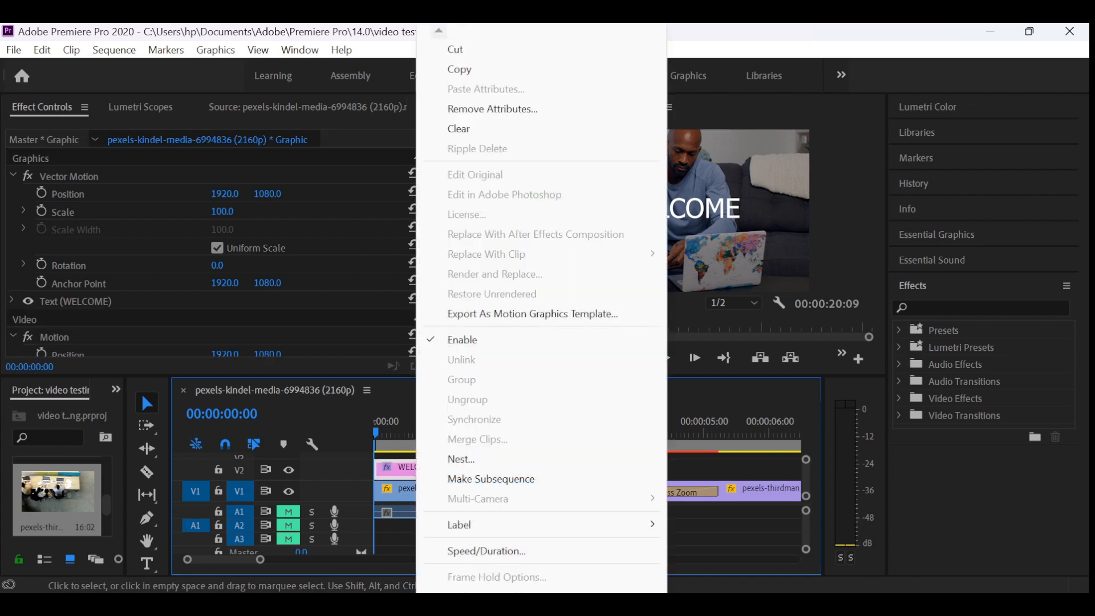
{"action": "key", "text": "Escape"}
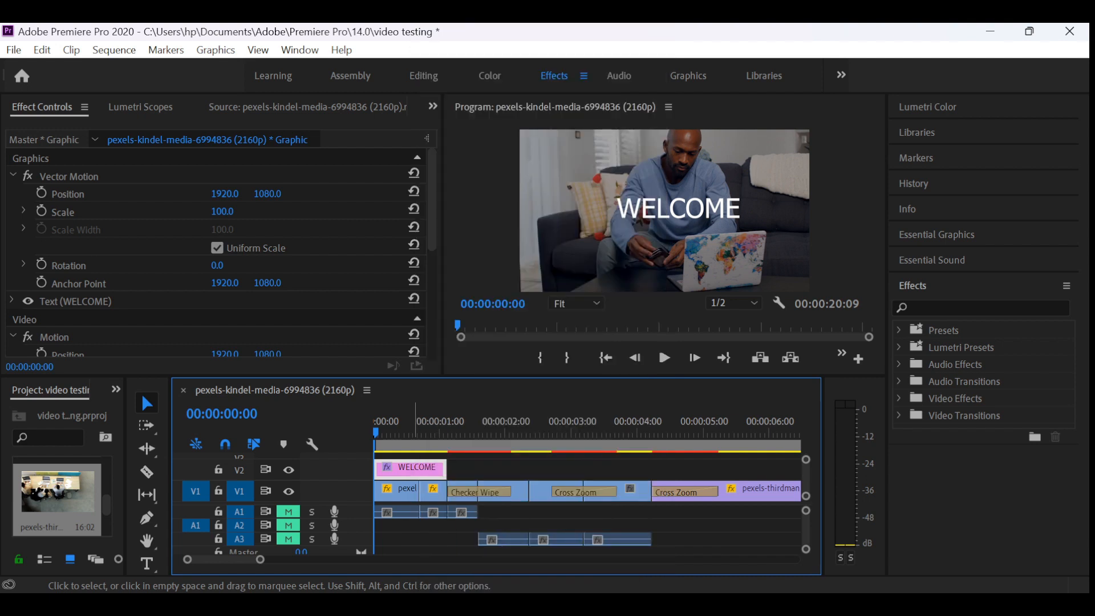
- Apply the Push transition from the Slide video transitions to the start of the WELCOME graphic on V2
{"action": "left_click", "coordinate": [899, 415]}
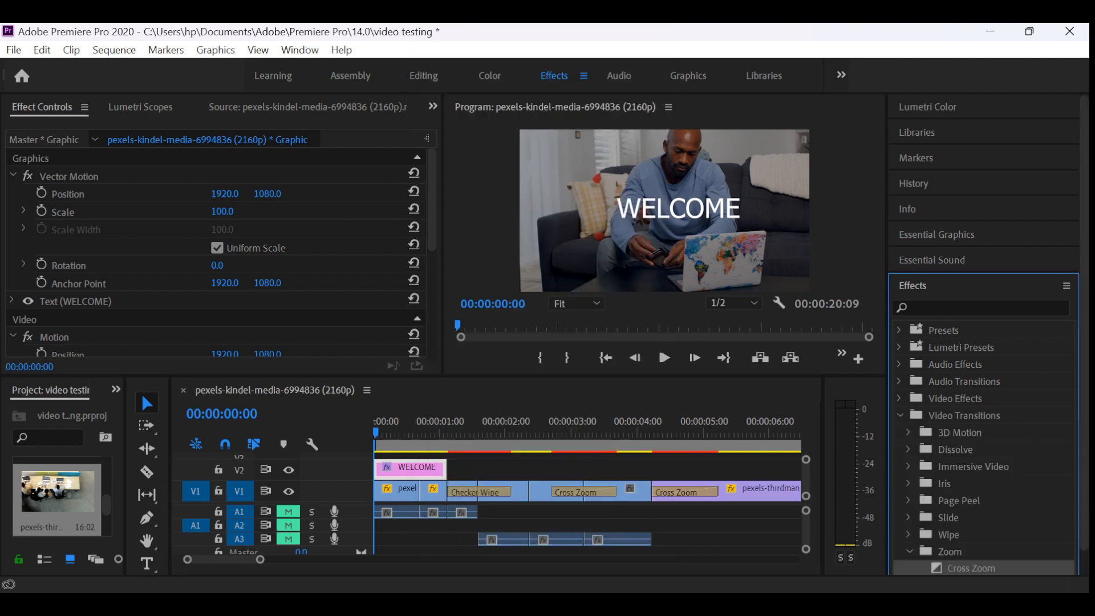
{"action": "scroll", "coordinate": [983, 422], "scroll_direction": "down", "scroll_amount": 1}
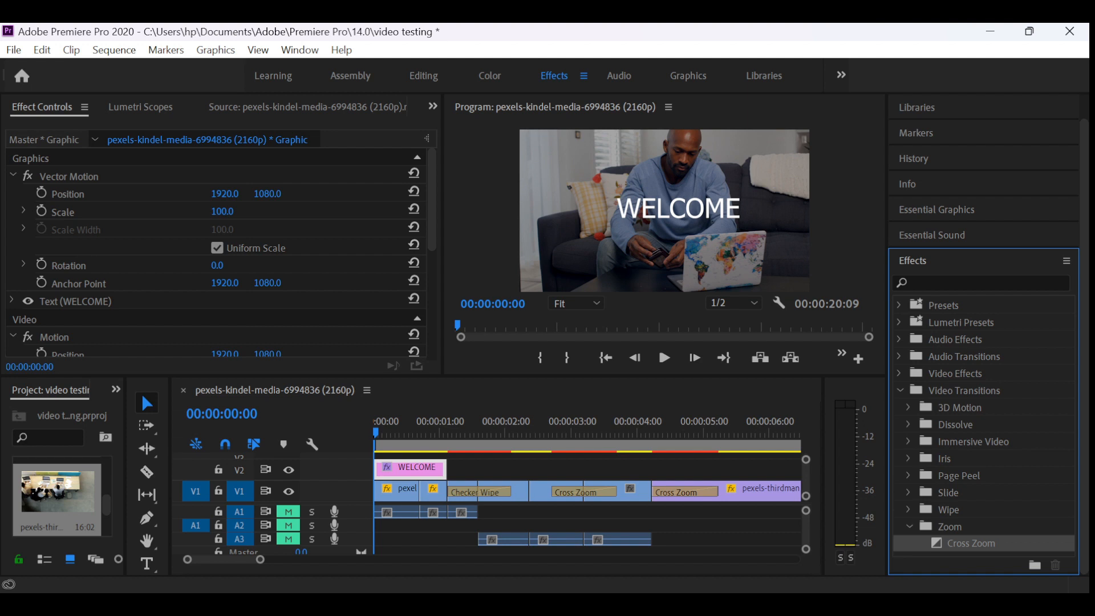
{"action": "left_click", "coordinate": [909, 492]}
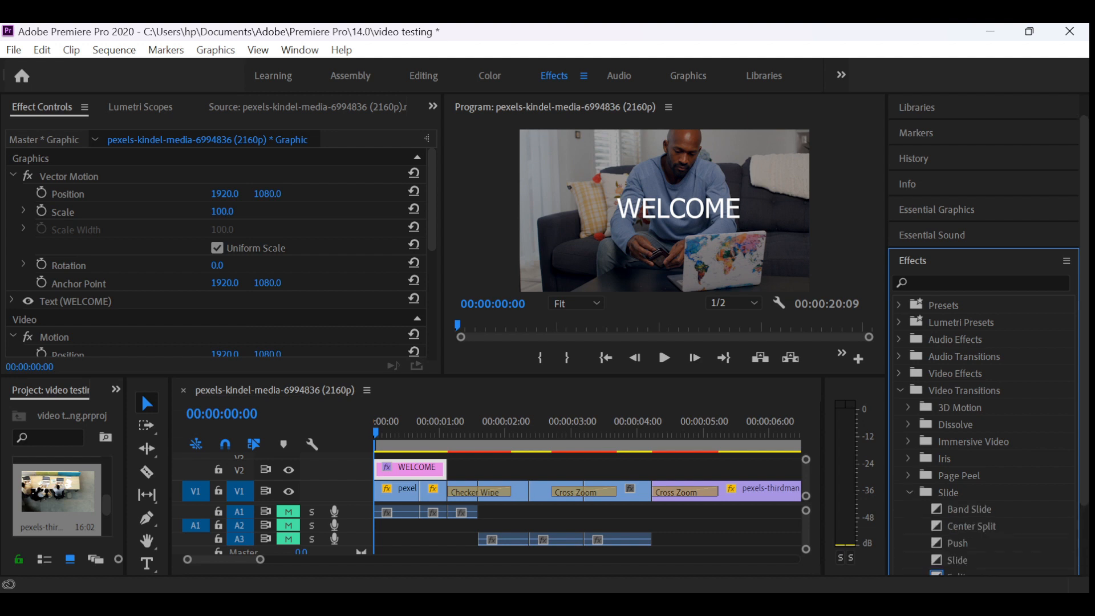
{"action": "scroll", "coordinate": [981, 427], "scroll_direction": "down", "scroll_amount": 2}
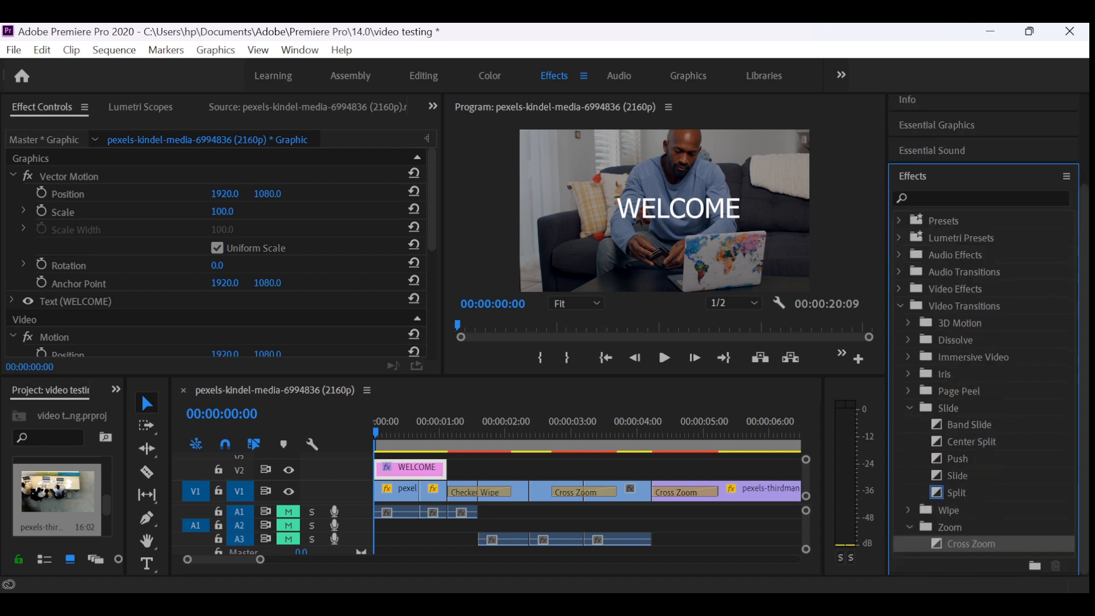
{"action": "left_click", "coordinate": [956, 492]}
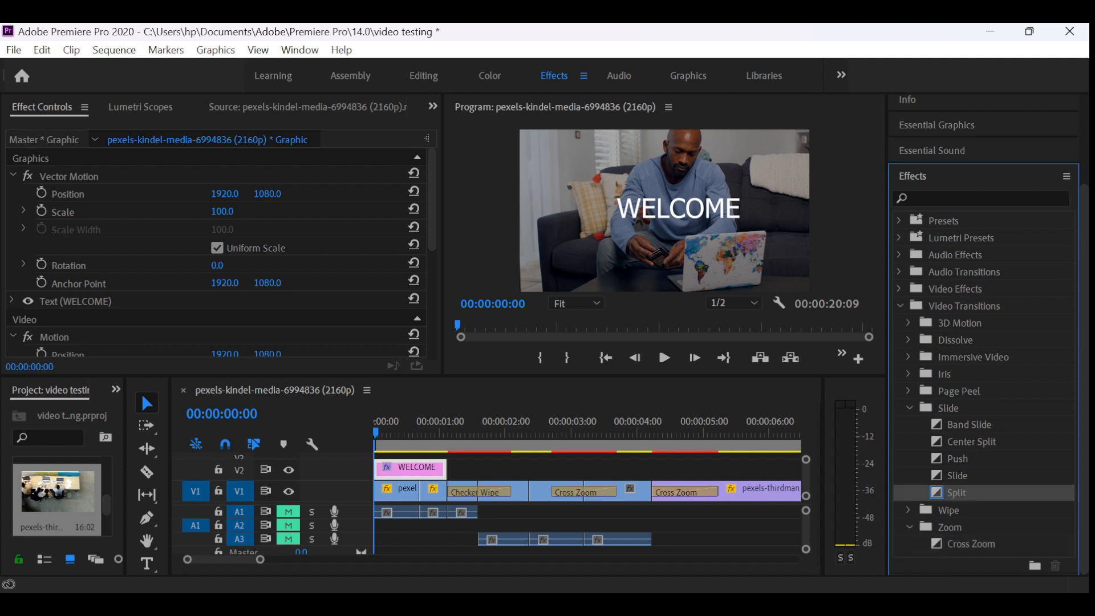
{"action": "left_click", "coordinate": [957, 475]}
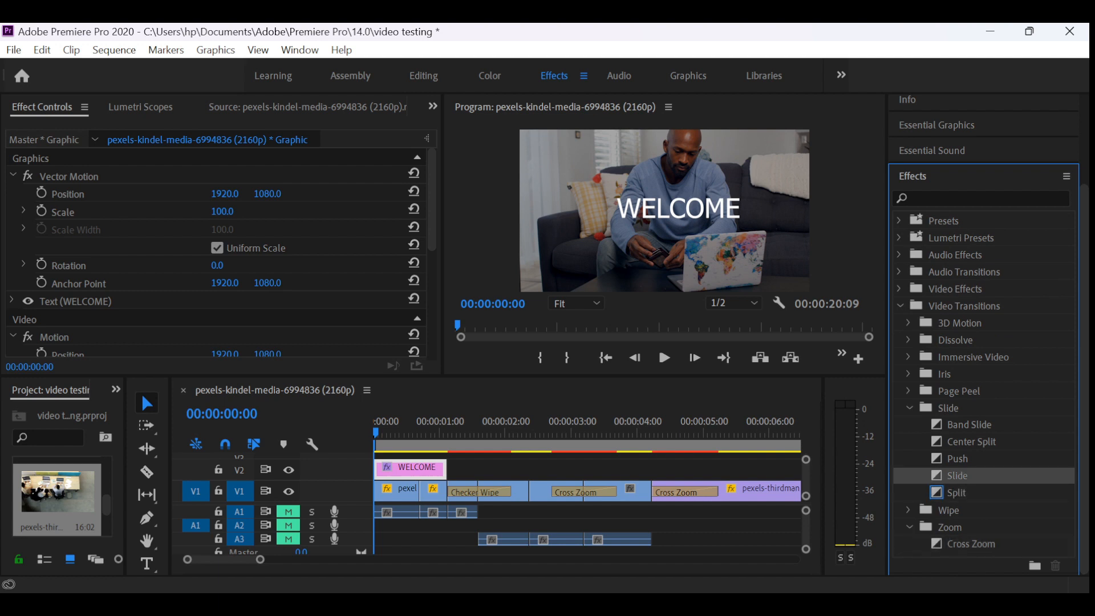
{"action": "left_click", "coordinate": [957, 458]}
{"action": "left_click_drag", "start_coordinate": [957, 458], "coordinate": [443, 468]}
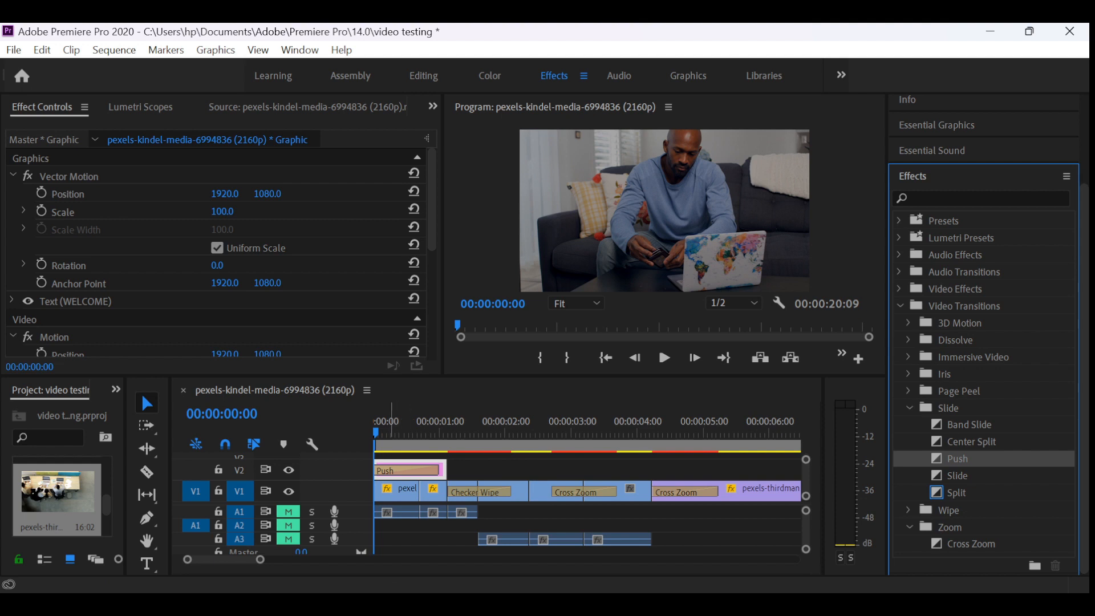
- Play the sequence from the start to preview the Push transition, scrub the opening seconds, and return the playhead to 00:00:00:00
{"action": "key", "text": "space"}
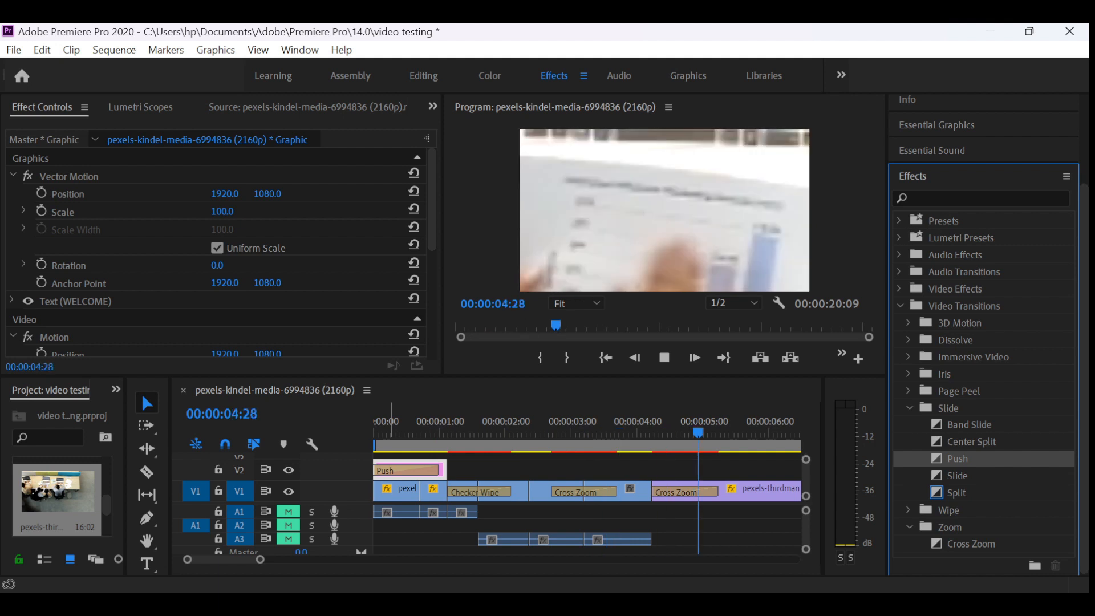
{"action": "key", "text": "space"}
{"action": "left_click_drag", "start_coordinate": [435, 432], "coordinate": [481, 432]}
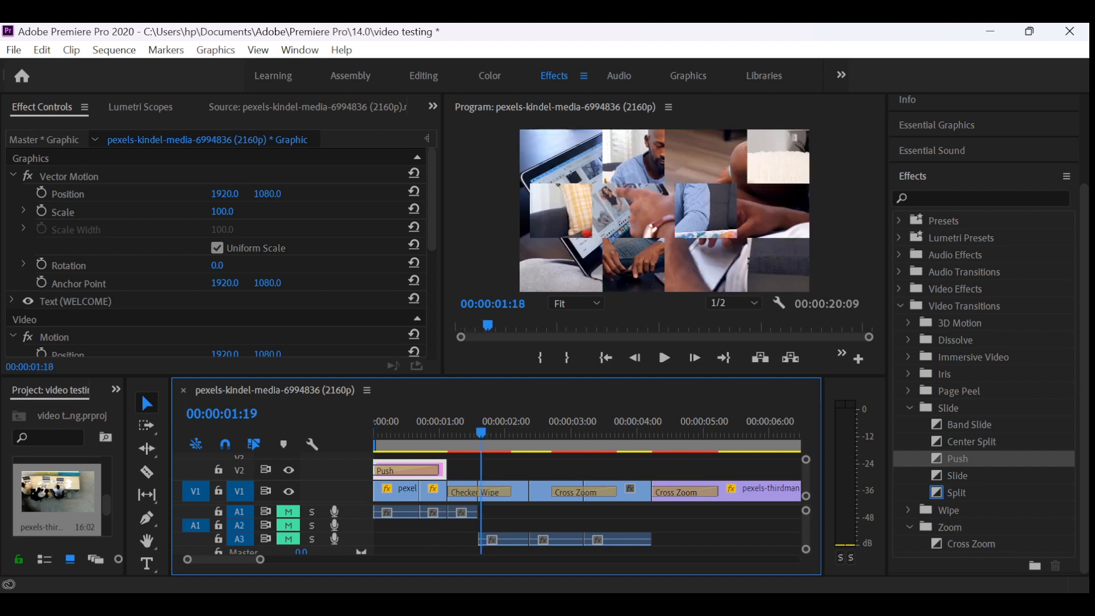
{"action": "key", "text": "Home"}
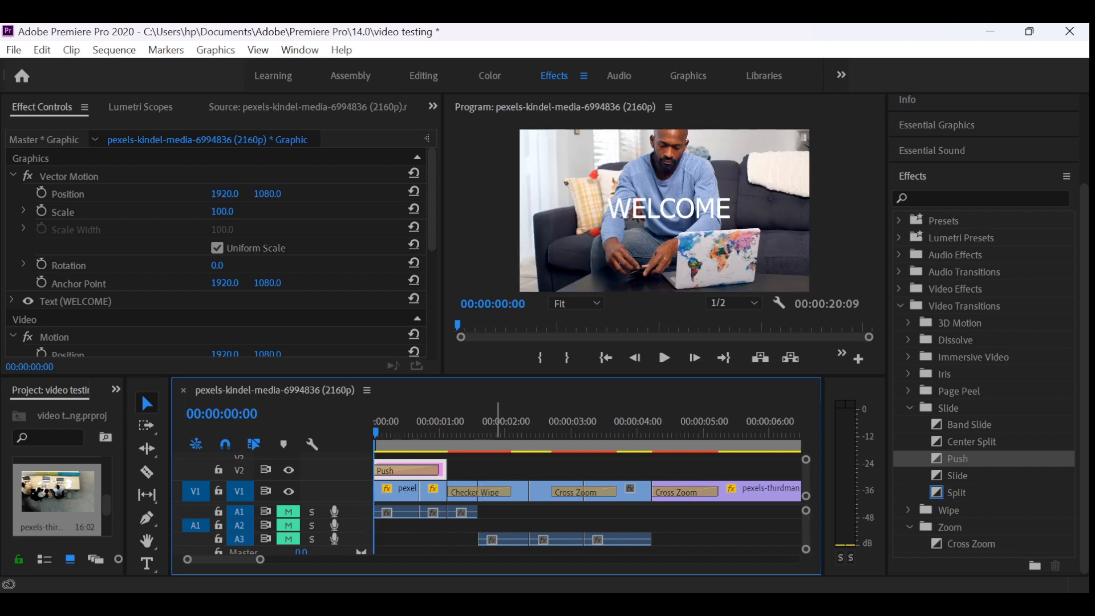
- Switch to File Explorer and look through the Music folder's sound for training and Playlists subfolders for audio
{"action": "mouse_move", "coordinate": [371, 603]}
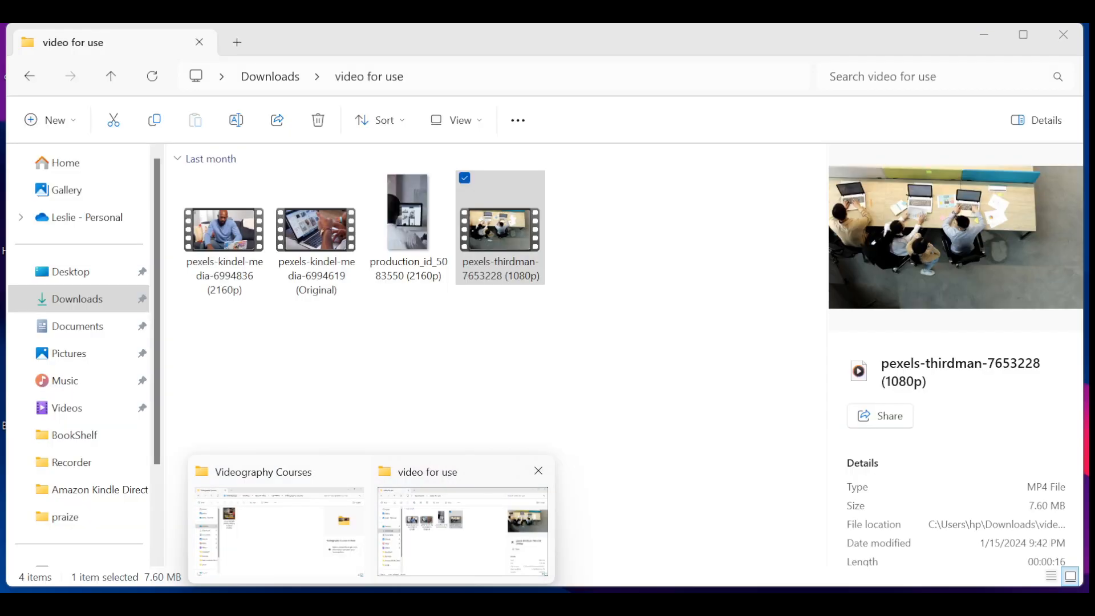
{"action": "left_click", "coordinate": [465, 528]}
{"action": "left_click", "coordinate": [65, 381]}
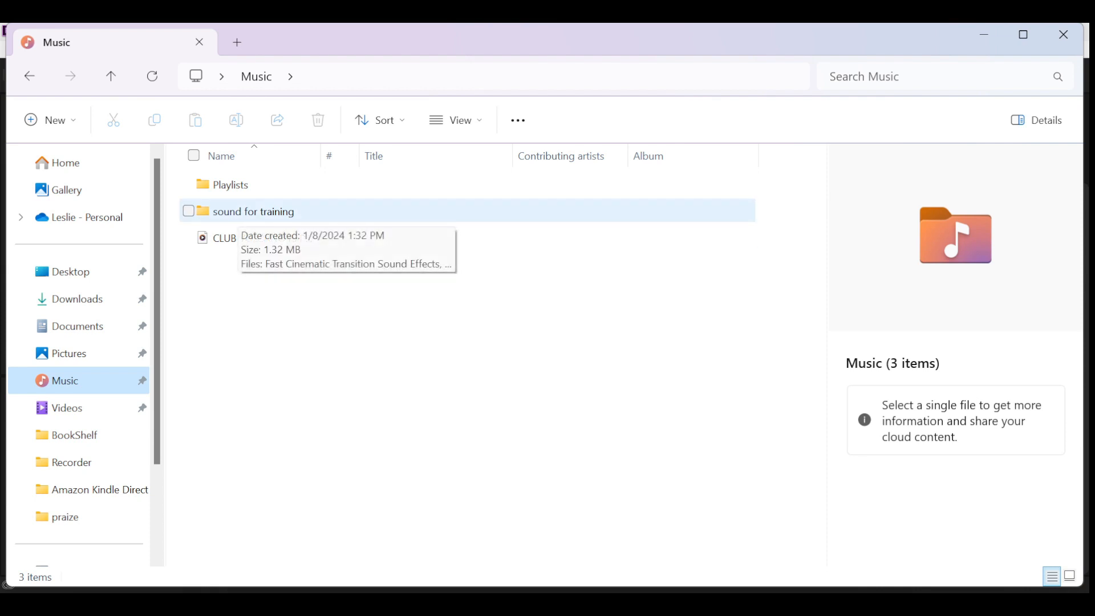
{"action": "double_click", "coordinate": [240, 212]}
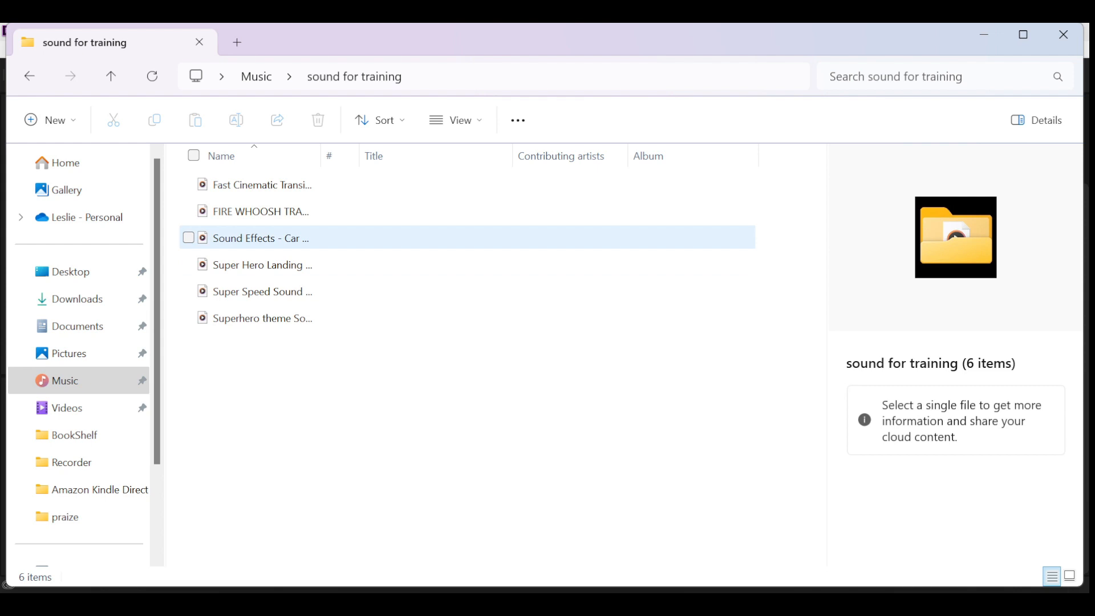
{"action": "left_click", "coordinate": [29, 76]}
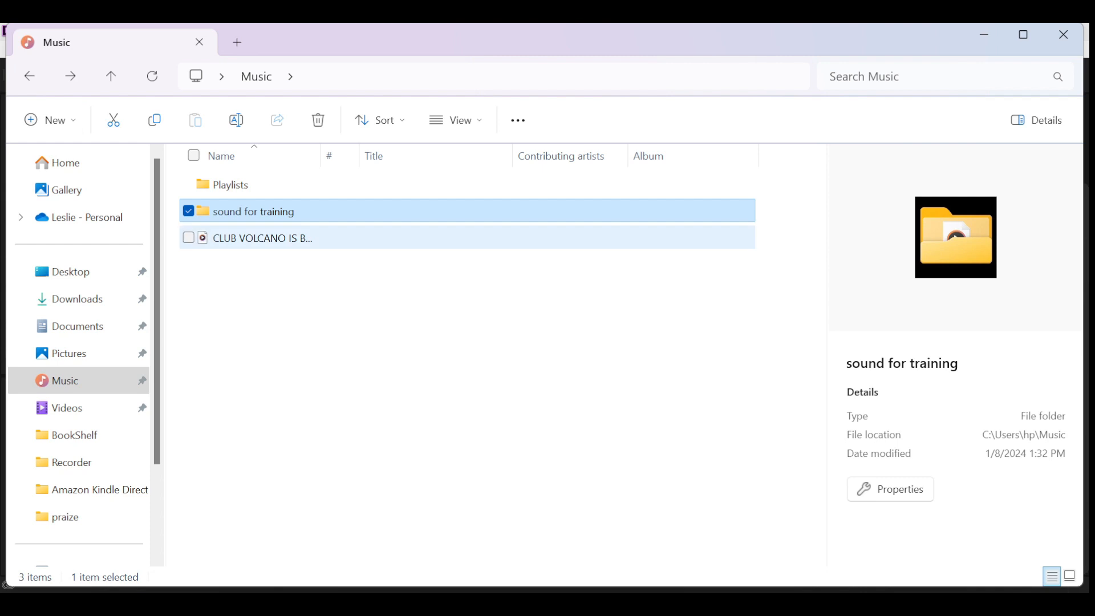
{"action": "double_click", "coordinate": [240, 184]}
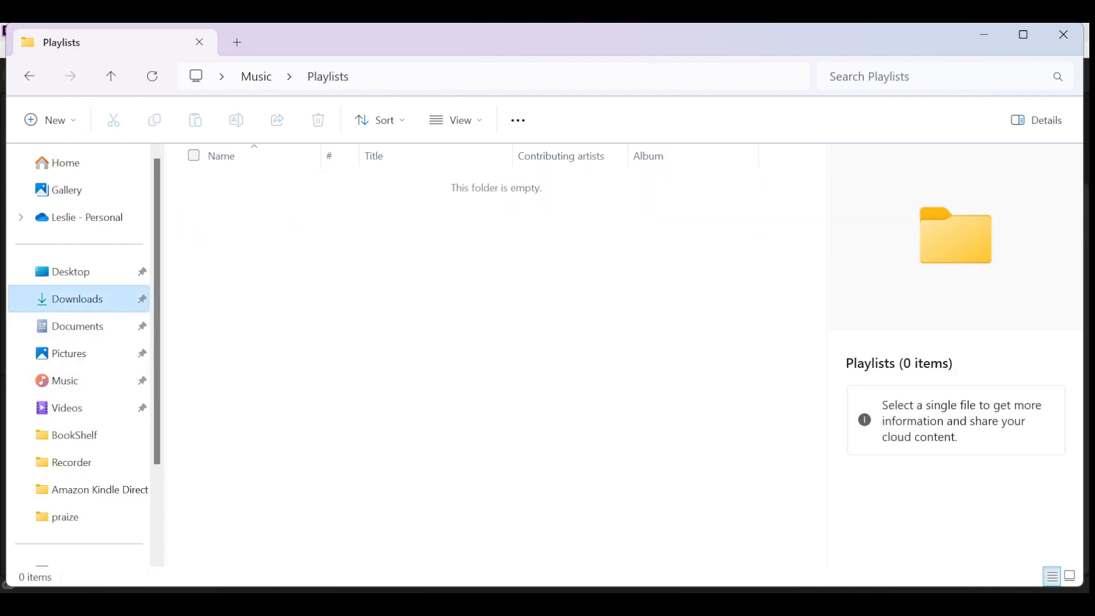
- Import the Sarz_Ft_Asake_Gunna_-_Happiness MP3 from the Downloads folder into the Premiere Pro project
{"action": "left_click", "coordinate": [77, 299]}
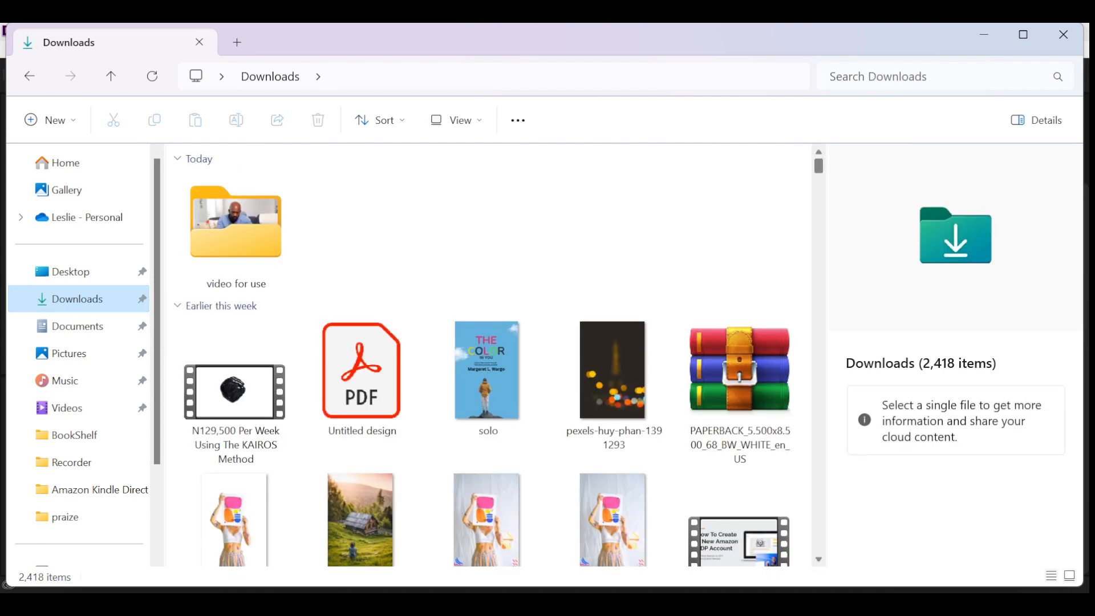
{"action": "scroll", "coordinate": [491, 354], "scroll_direction": "down", "scroll_amount": 15}
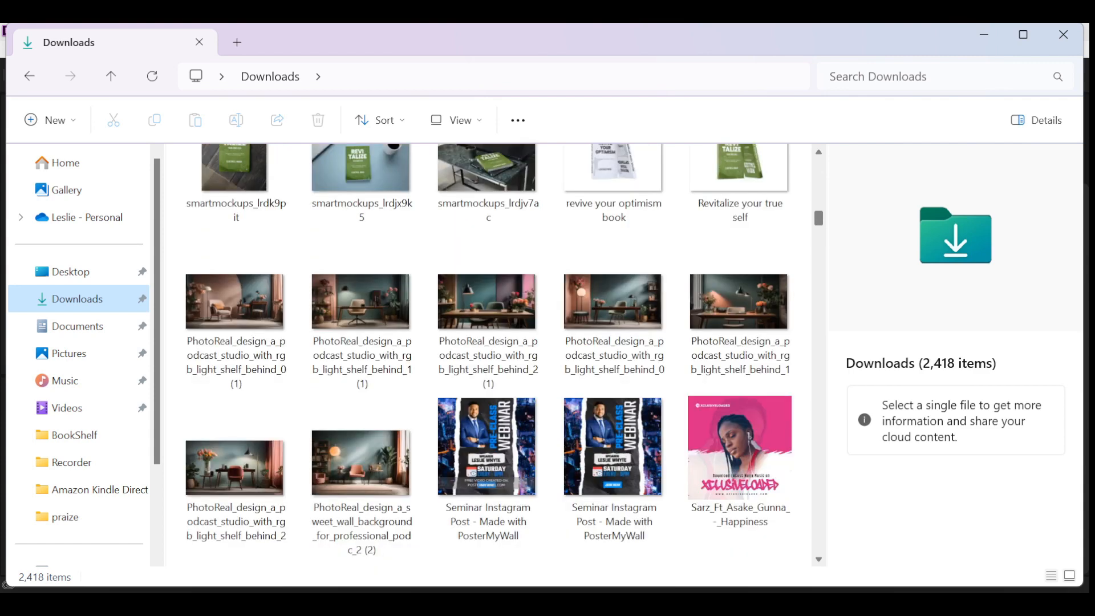
{"action": "scroll", "coordinate": [490, 353], "scroll_direction": "up", "scroll_amount": 10}
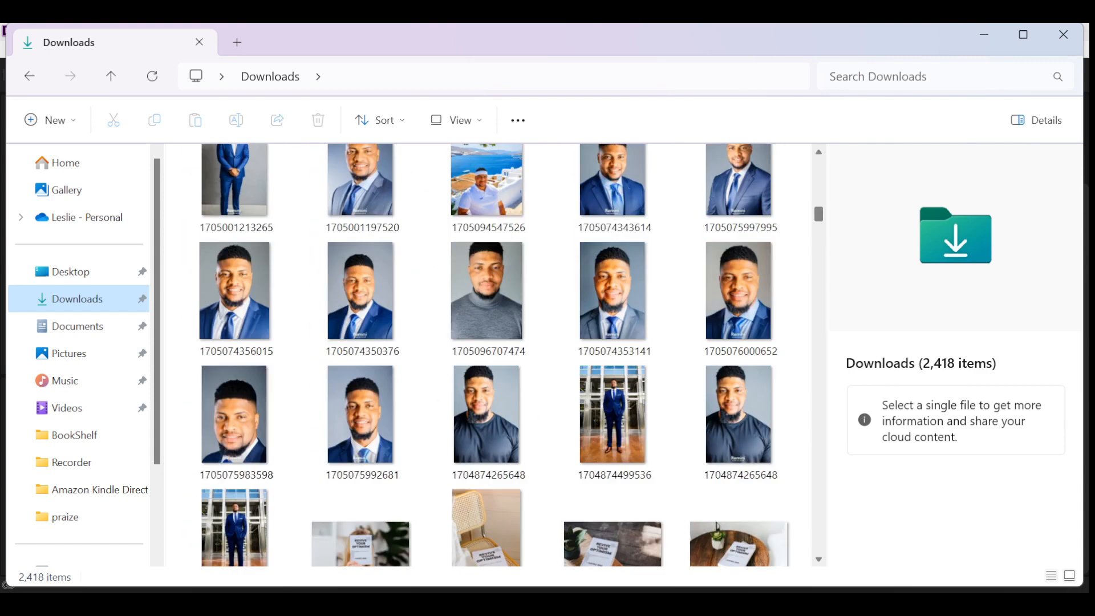
{"action": "scroll", "coordinate": [490, 353], "scroll_direction": "up", "scroll_amount": 5}
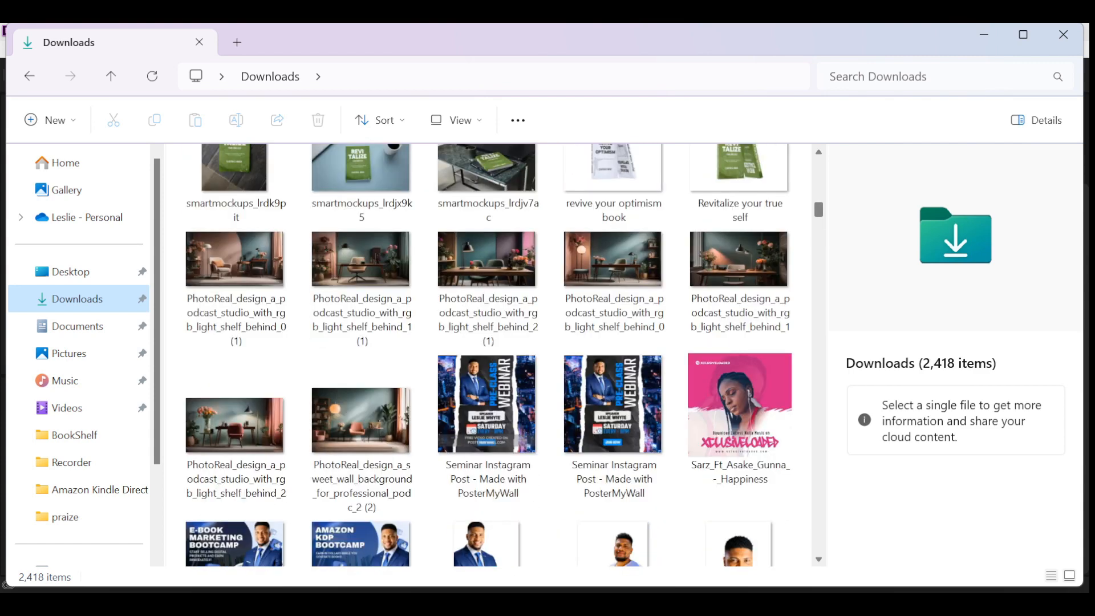
{"action": "left_click", "coordinate": [741, 411]}
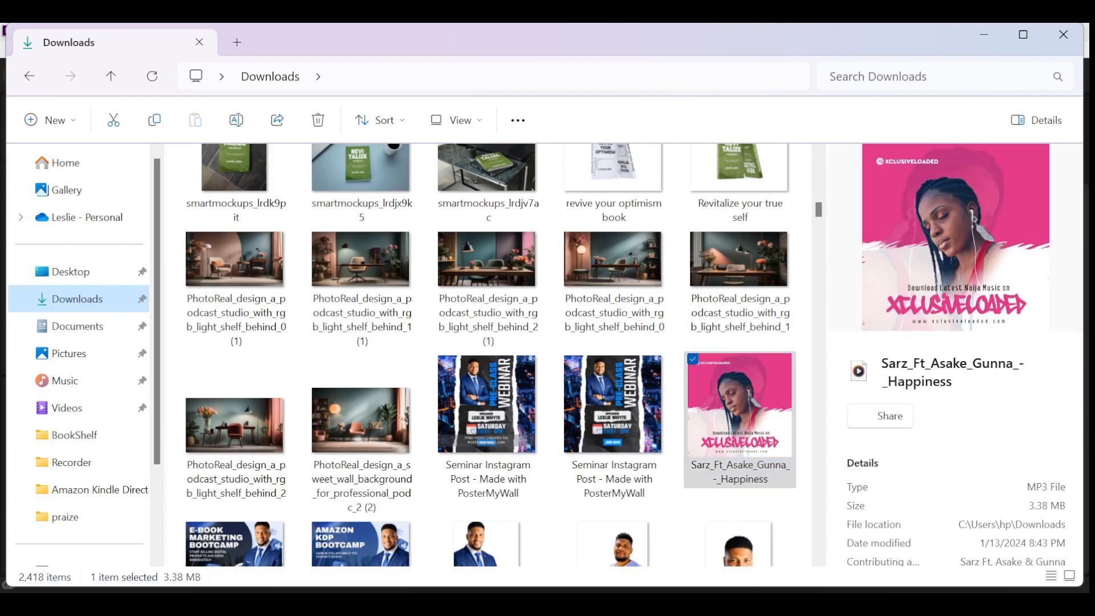
{"action": "left_click", "coordinate": [735, 590]}
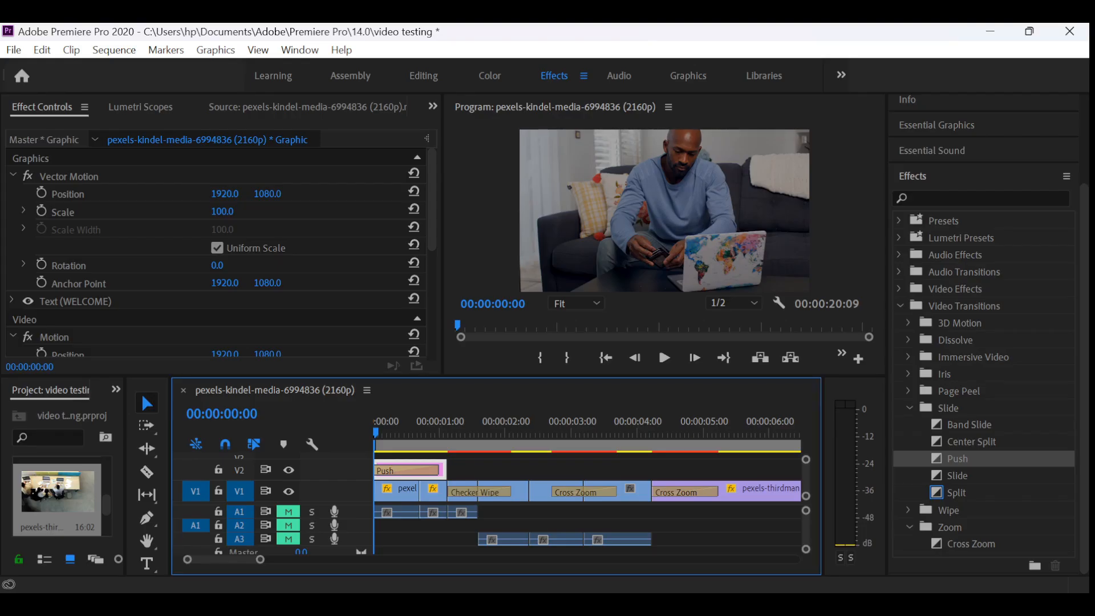
{"action": "left_click_drag", "start_coordinate": [736, 590], "coordinate": [54, 498]}
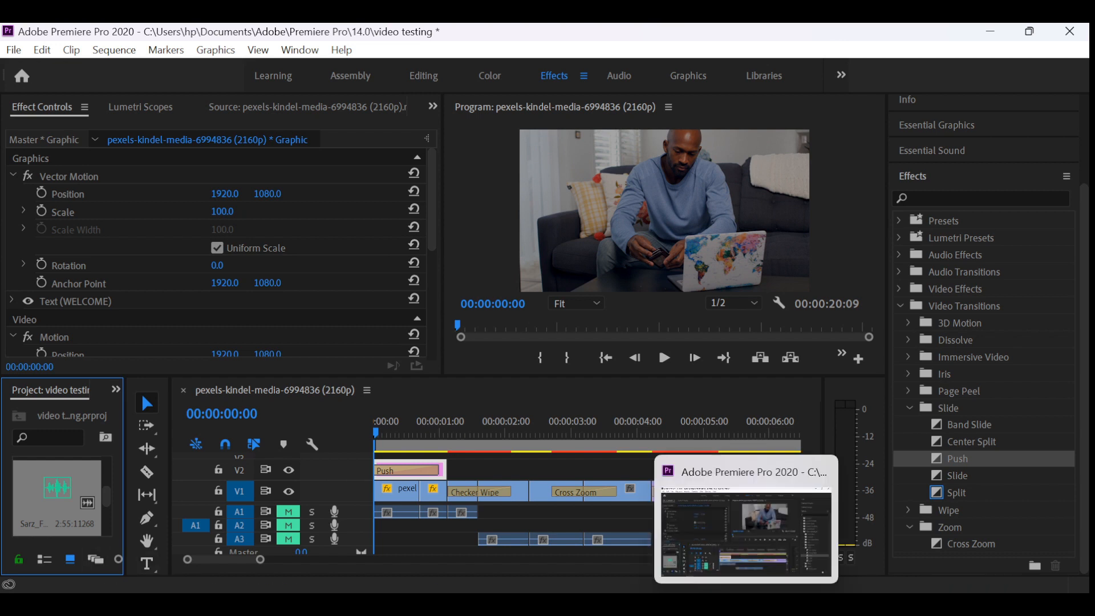
- Open the imported song in the Source Monitor, play its opening seconds, and stop playback
{"action": "double_click", "coordinate": [57, 489]}
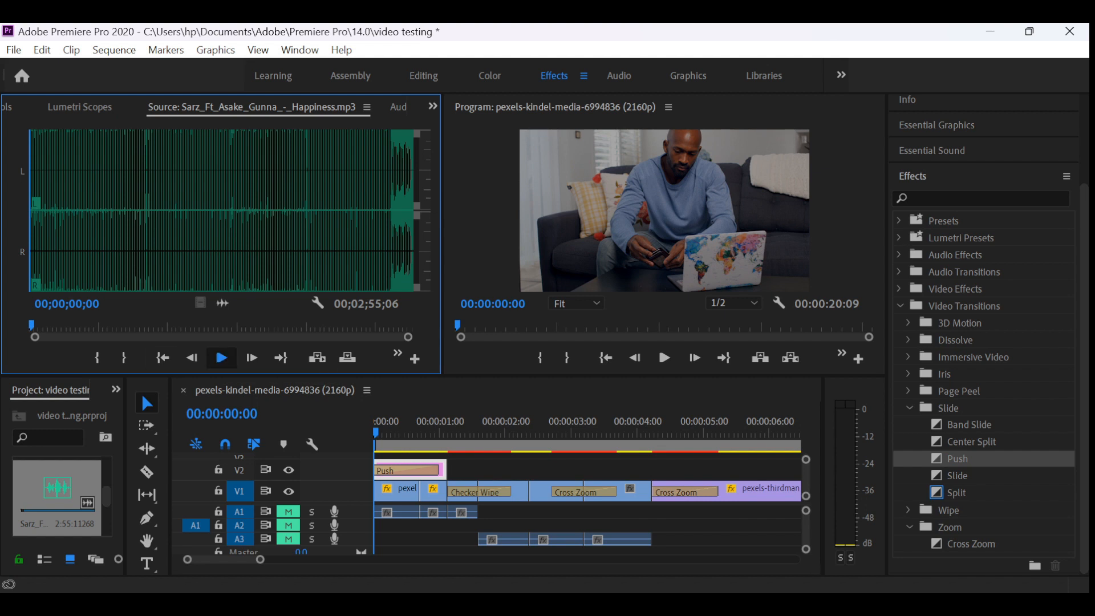
{"action": "left_click", "coordinate": [221, 357]}
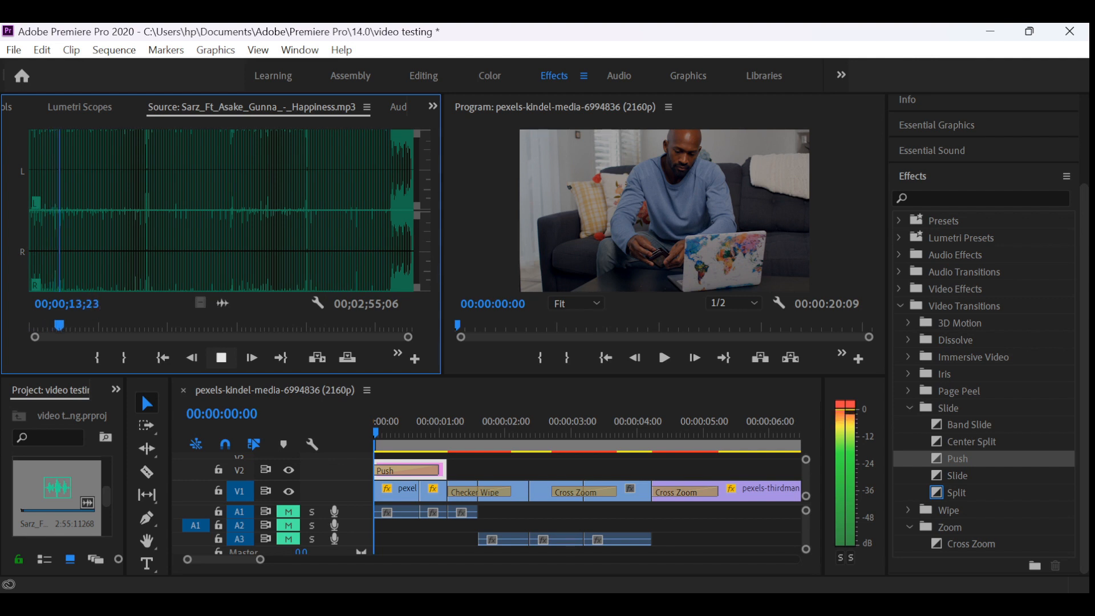
{"action": "key", "text": "space"}
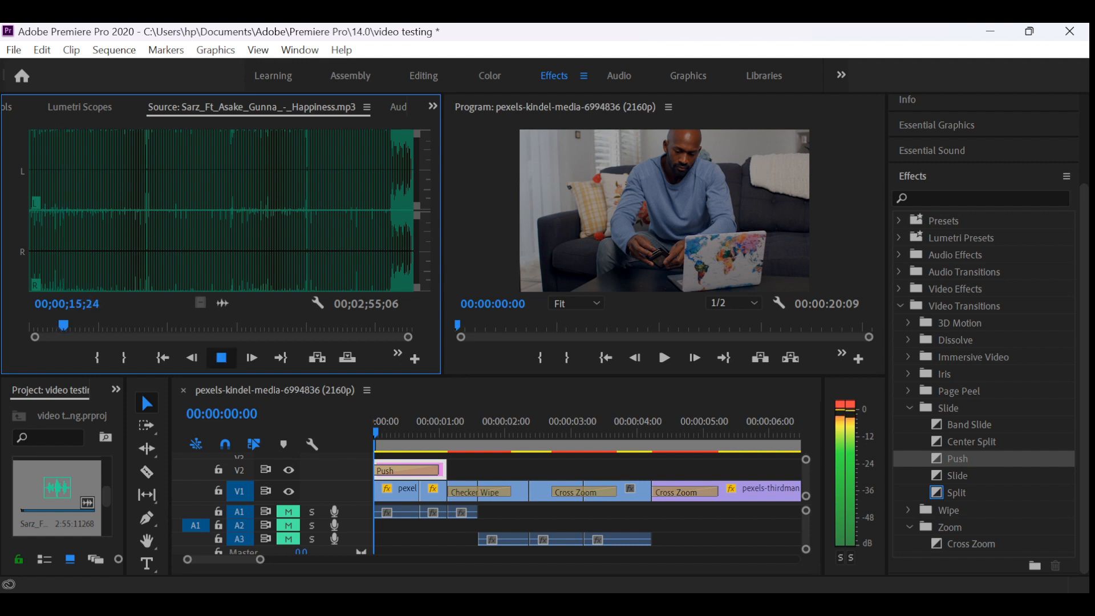
- Mark the song's In point at 00;00;41;21 and its Out point at 00;00;50;23 in the Source Monitor
{"action": "left_click_drag", "start_coordinate": [63, 325], "coordinate": [118, 325]}
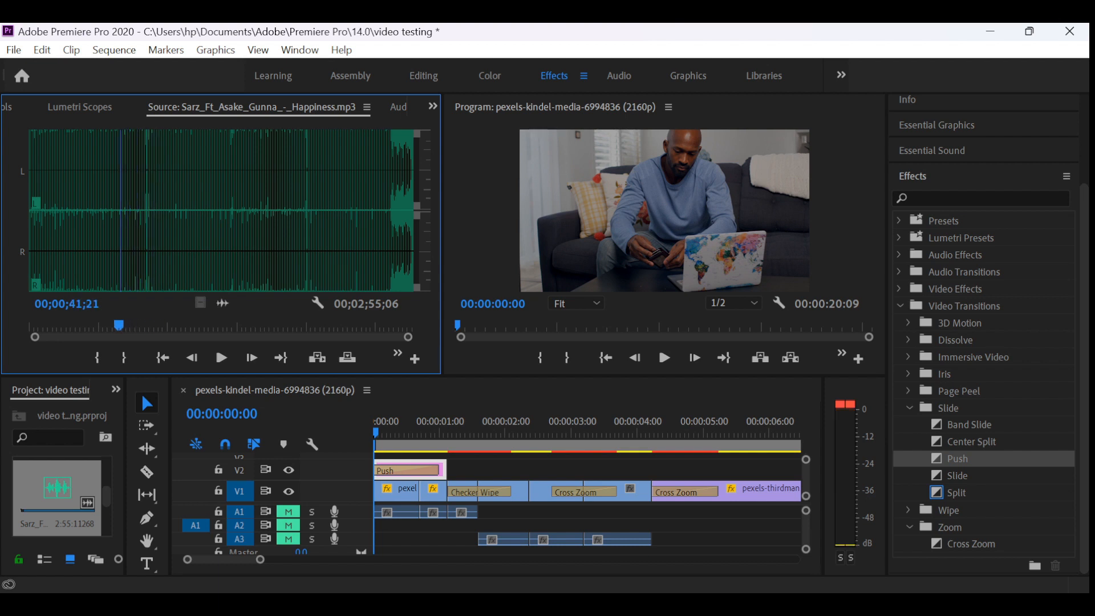
{"action": "key", "text": "i"}
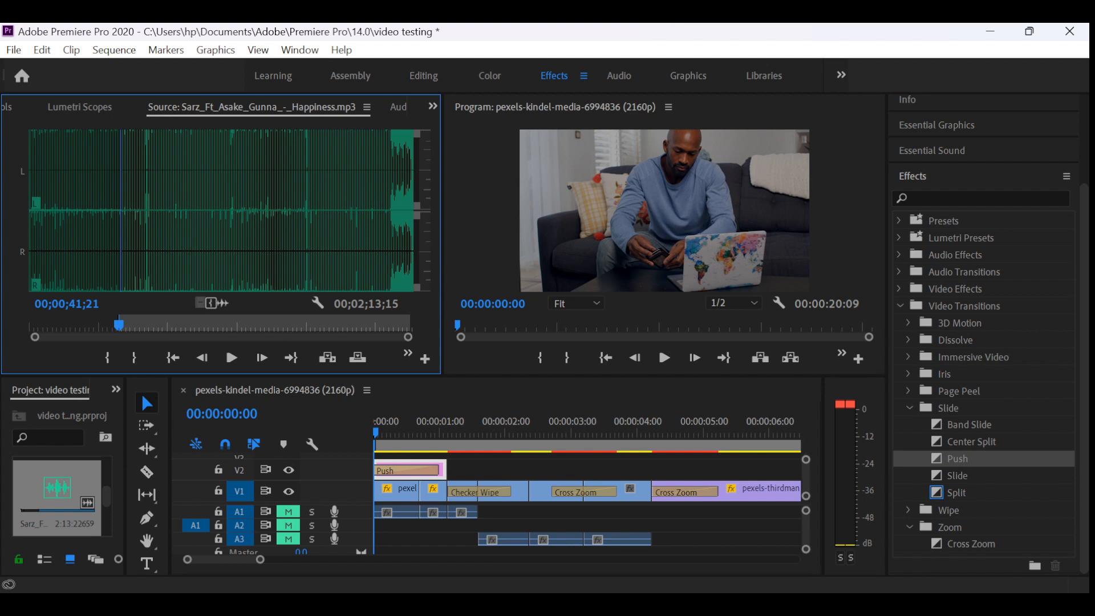
{"action": "left_click_drag", "start_coordinate": [119, 325], "coordinate": [139, 325]}
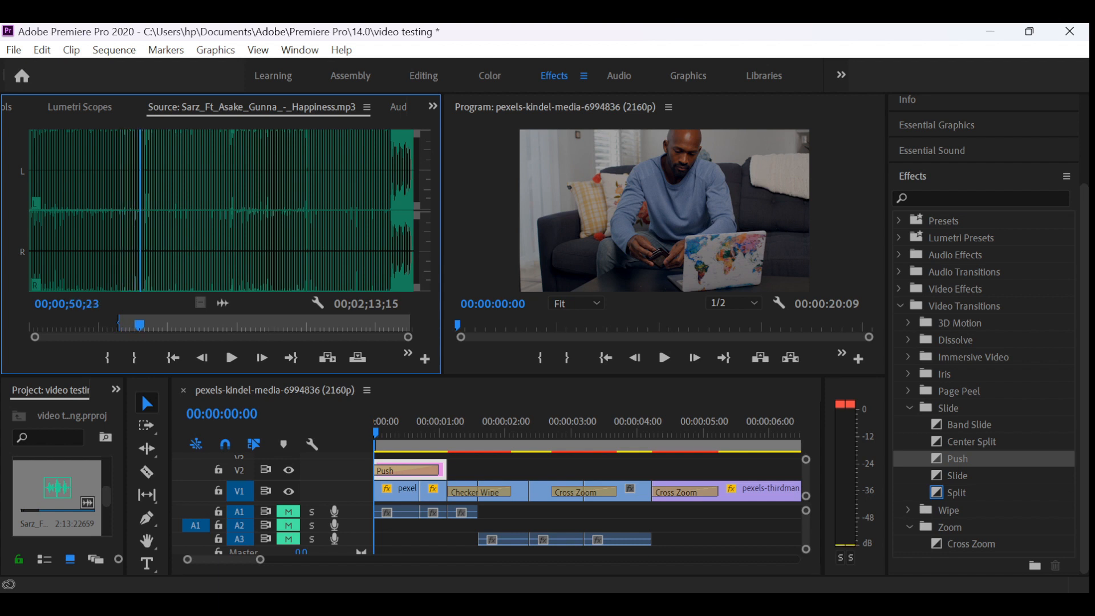
{"action": "key", "text": "o"}
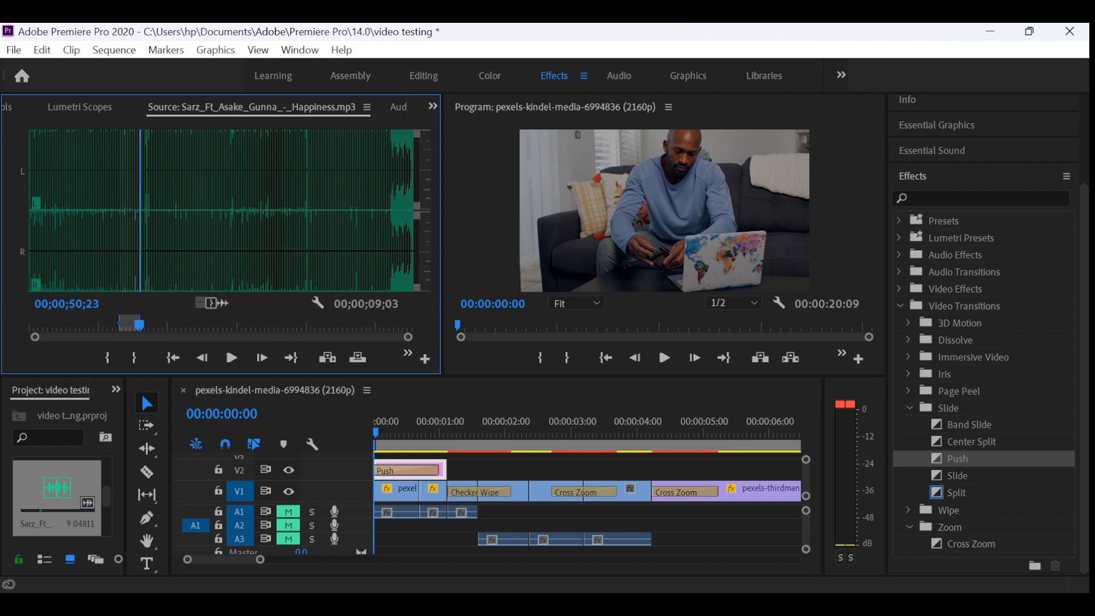
- Scrub through the source song to its end at 00;02;55;06 and bring the sequence's Master audio track into view
{"action": "left_click_drag", "start_coordinate": [140, 325], "coordinate": [376, 325]}
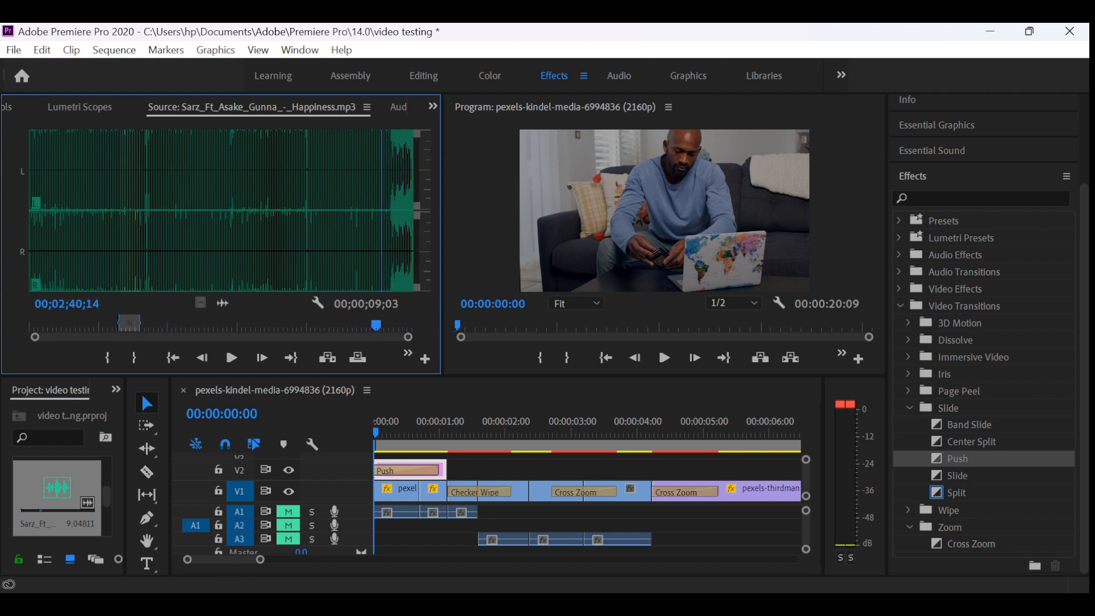
{"action": "left_click_drag", "start_coordinate": [176, 325], "coordinate": [407, 325]}
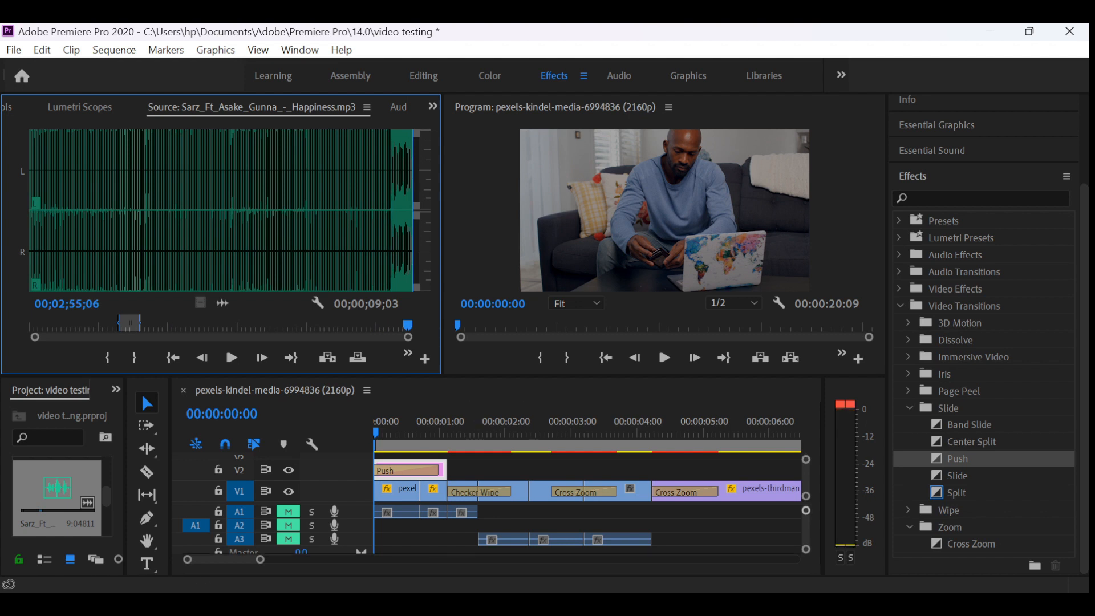
{"action": "mouse_move", "coordinate": [806, 510]}
{"action": "left_mouse_down"}
{"action": "mouse_move", "coordinate": [806, 533]}
{"action": "mouse_move", "coordinate": [805, 510]}
{"action": "left_mouse_up"}
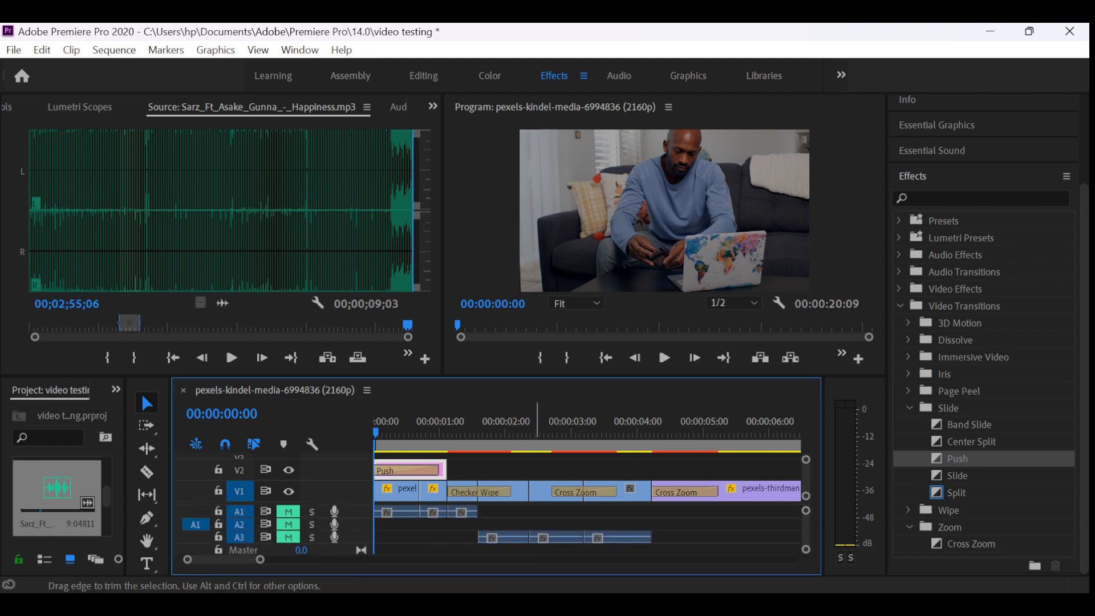
- Move the audio of the three pexels-kindel clips on track A3 up to track A1, keeping their timing
{"action": "left_click", "coordinate": [513, 494]}
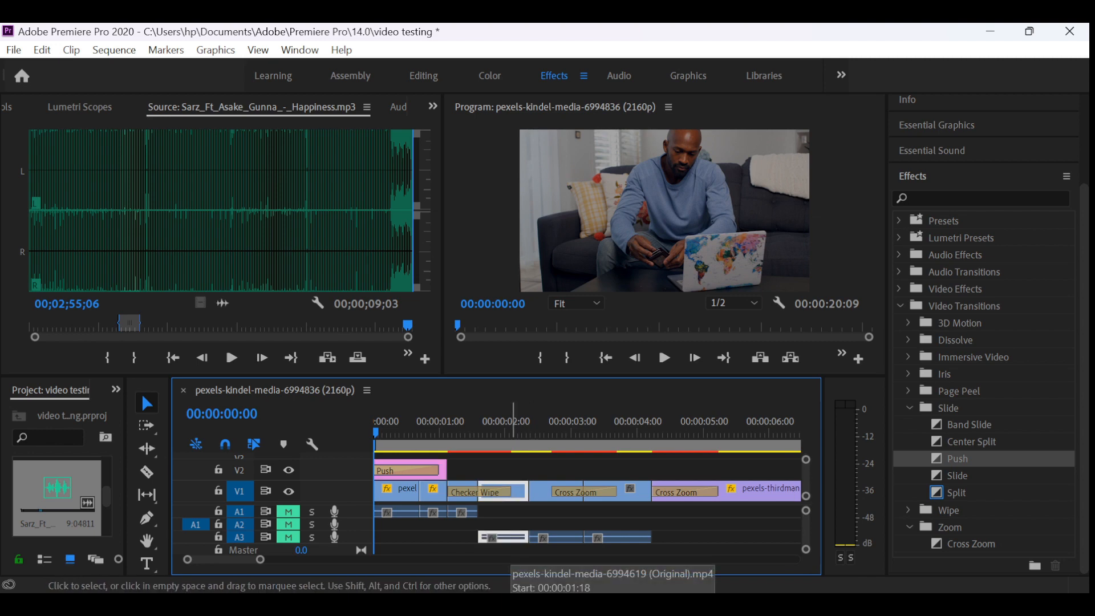
{"action": "right_click", "coordinate": [512, 494]}
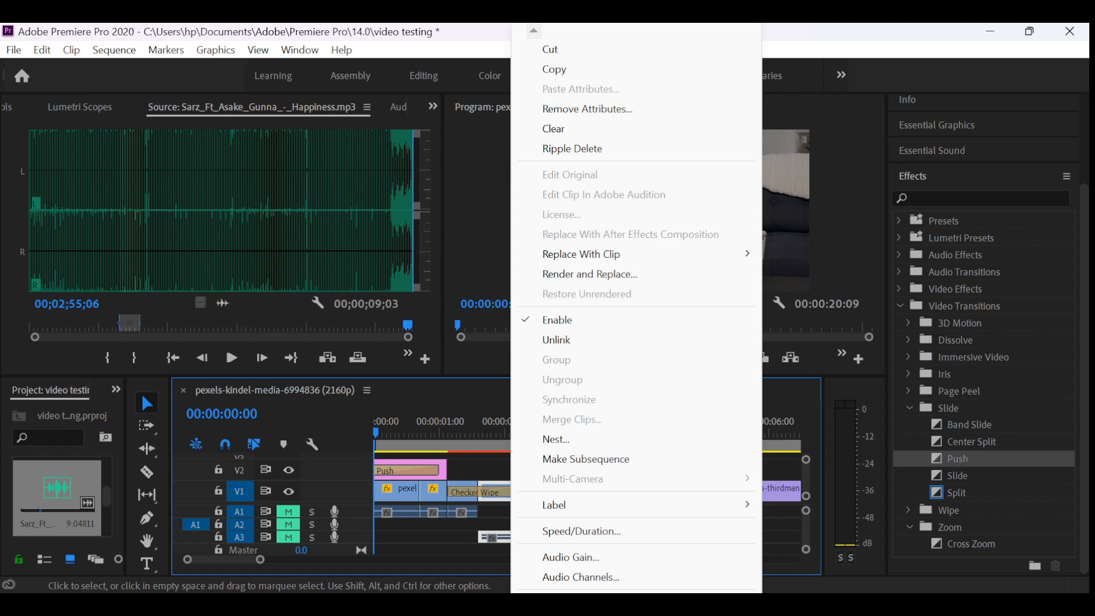
{"action": "left_click", "coordinate": [481, 492]}
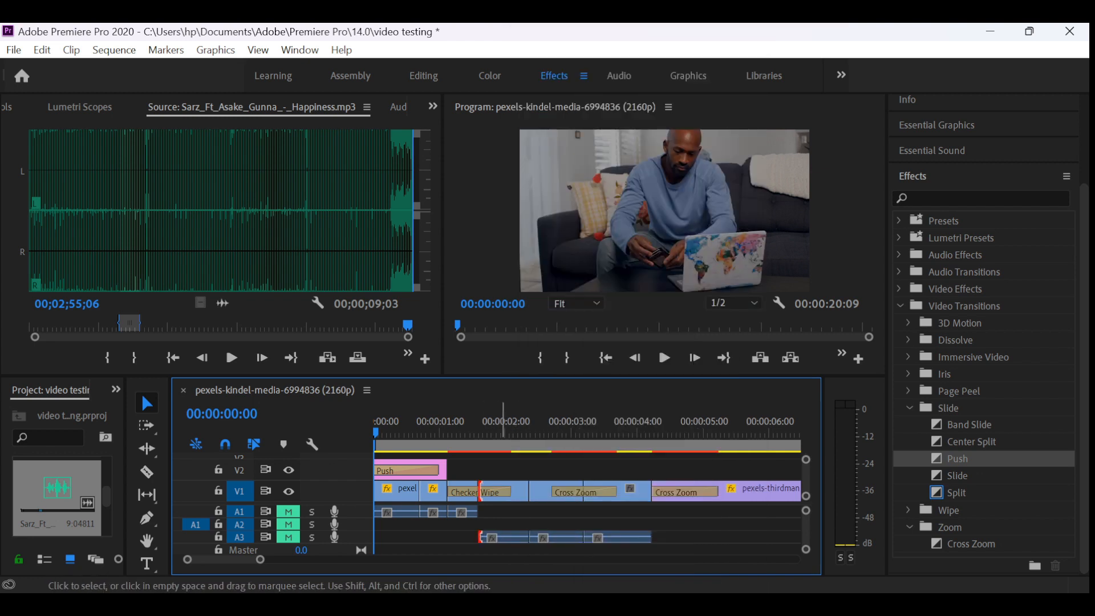
{"action": "left_click", "coordinate": [483, 491]}
{"action": "left_click_drag", "start_coordinate": [502, 491], "coordinate": [497, 491]}
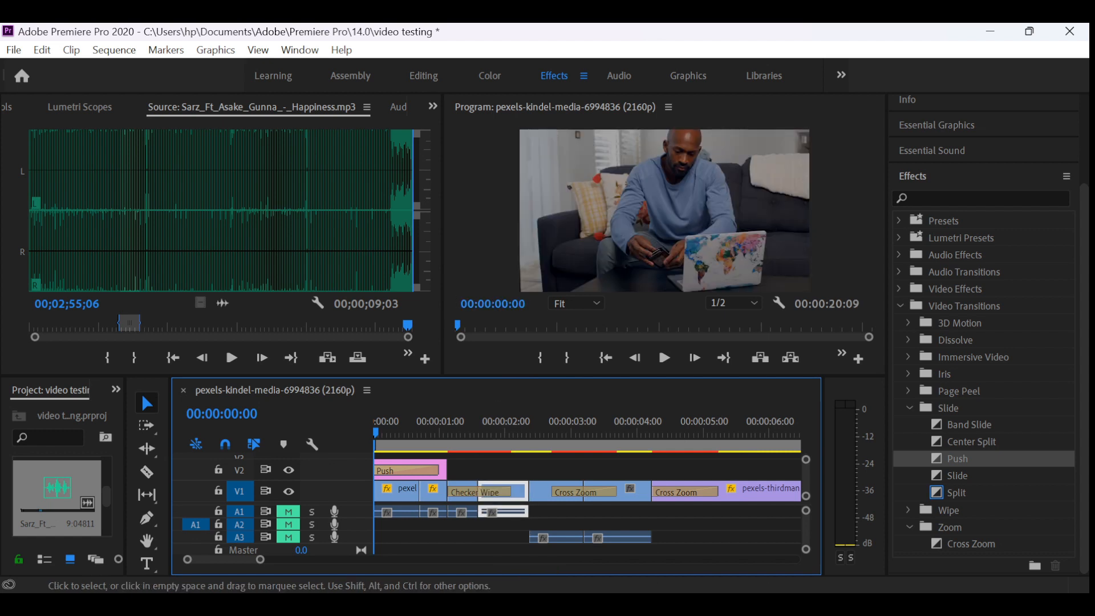
{"action": "left_click_drag", "start_coordinate": [564, 537], "coordinate": [552, 512]}
{"action": "left_click_drag", "start_coordinate": [610, 537], "coordinate": [606, 513]}
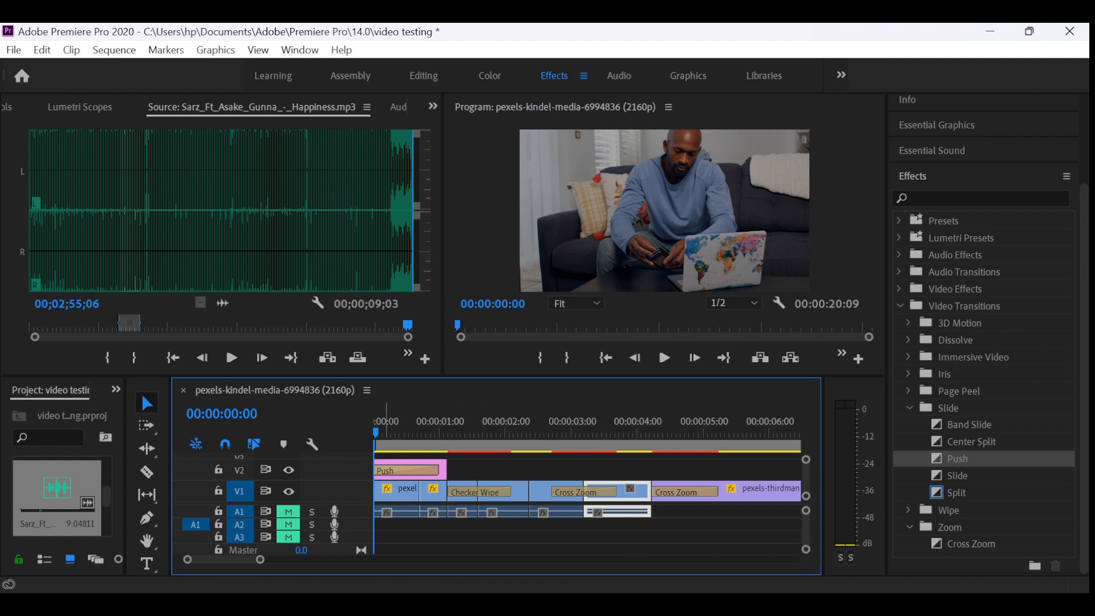
- Place the marked Sarz_Ft_Asake_Gunna_-_Happiness excerpt on audio track A3 at the start of the sequence
{"action": "left_click_drag", "start_coordinate": [376, 433], "coordinate": [374, 432]}
{"action": "left_click_drag", "start_coordinate": [248, 326], "coordinate": [407, 326]}
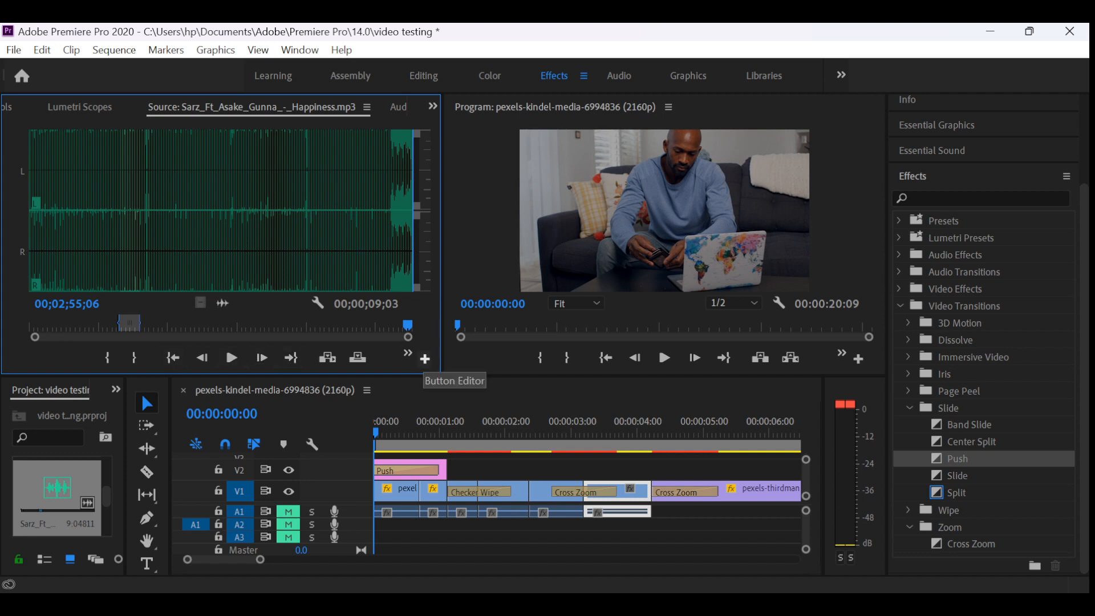
{"action": "left_click_drag", "start_coordinate": [214, 211], "coordinate": [364, 211]}
{"action": "left_click", "coordinate": [57, 496]}
{"action": "left_click_drag", "start_coordinate": [57, 496], "coordinate": [376, 539]}
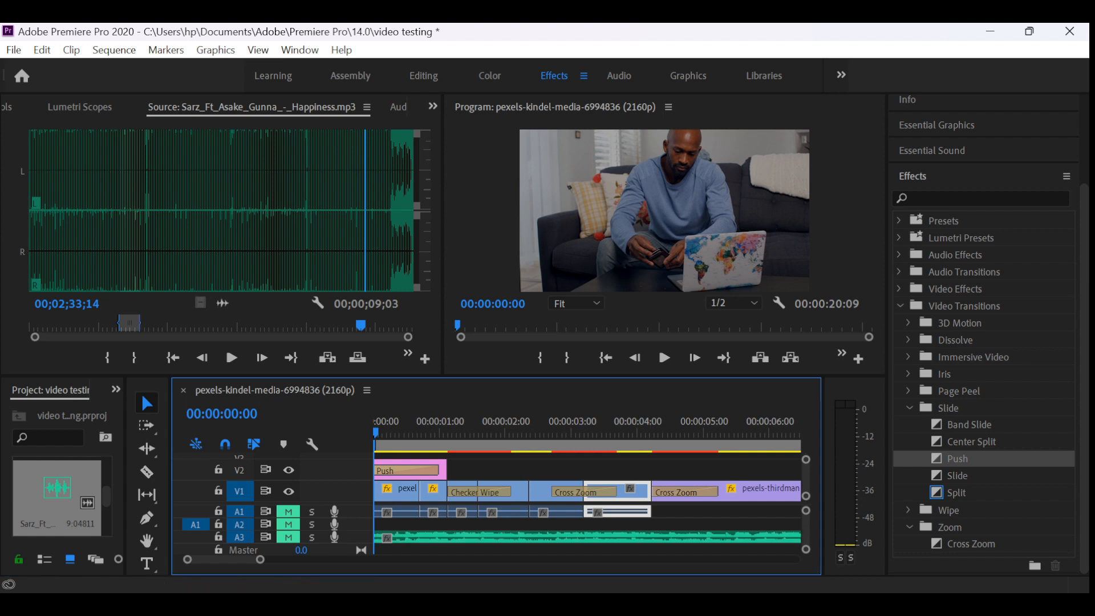
- Split the pexels-thirdman-7653228 clip on V1 at 00:00:09:02, where the music excerpt ends
{"action": "mouse_move", "coordinate": [236, 559]}
{"action": "left_mouse_down"}
{"action": "mouse_move", "coordinate": [258, 560]}
{"action": "mouse_move", "coordinate": [241, 559]}
{"action": "left_mouse_up"}
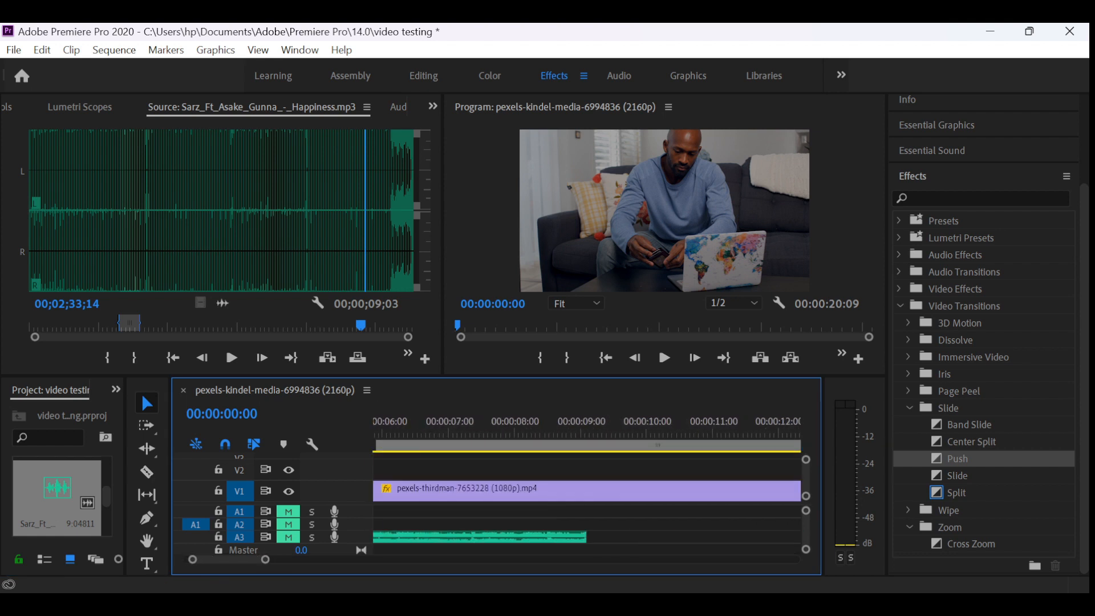
{"action": "left_click", "coordinate": [579, 434]}
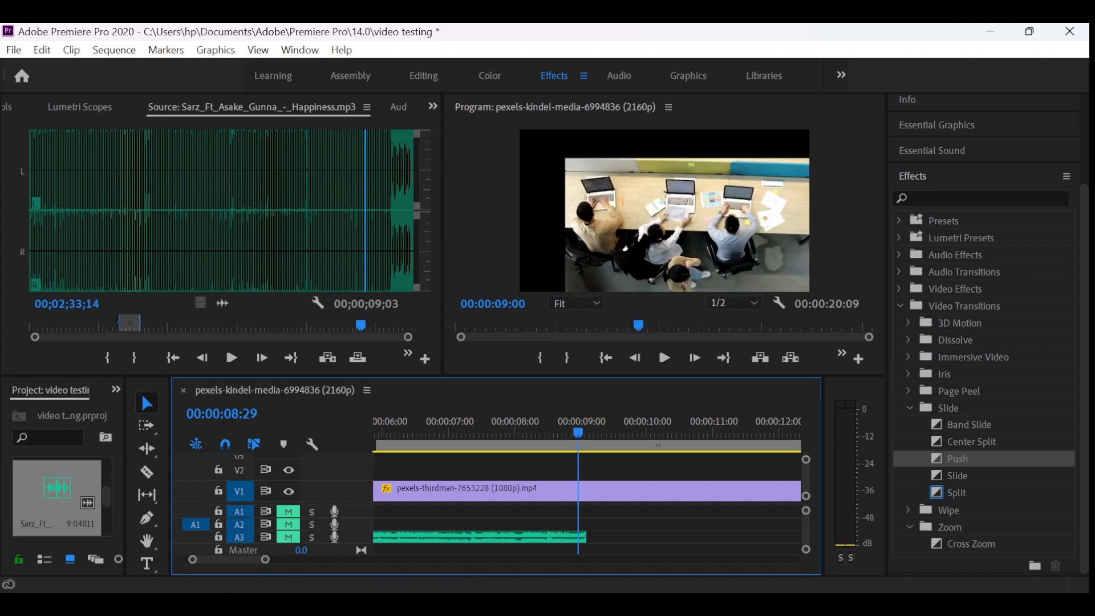
{"action": "key", "text": "Right"}
{"action": "key", "text": "Right"}
{"action": "key", "text": "Right"}
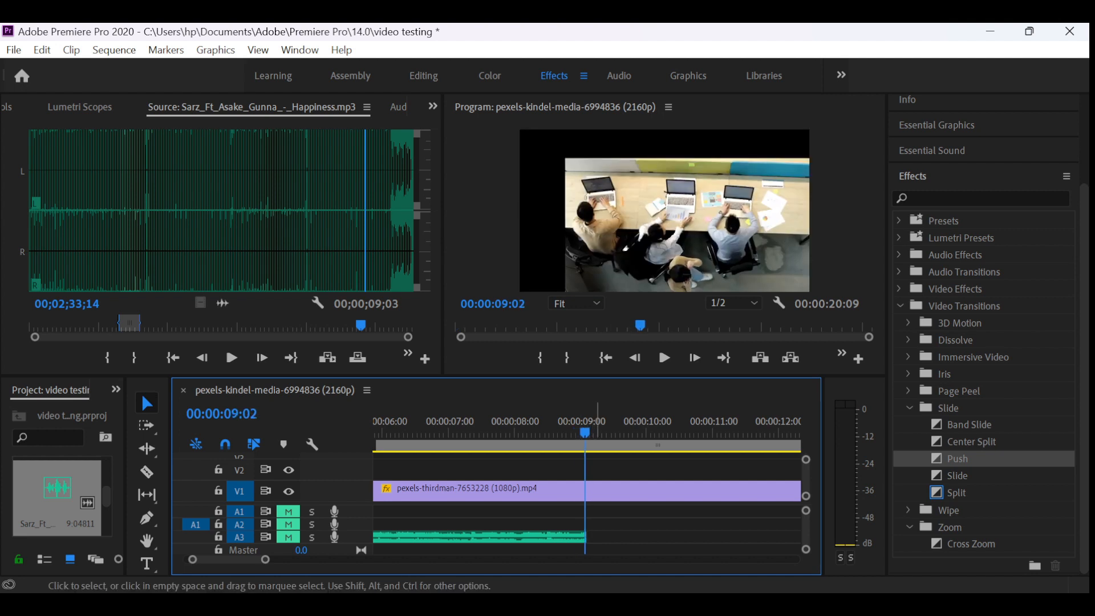
{"action": "left_click", "coordinate": [597, 491]}
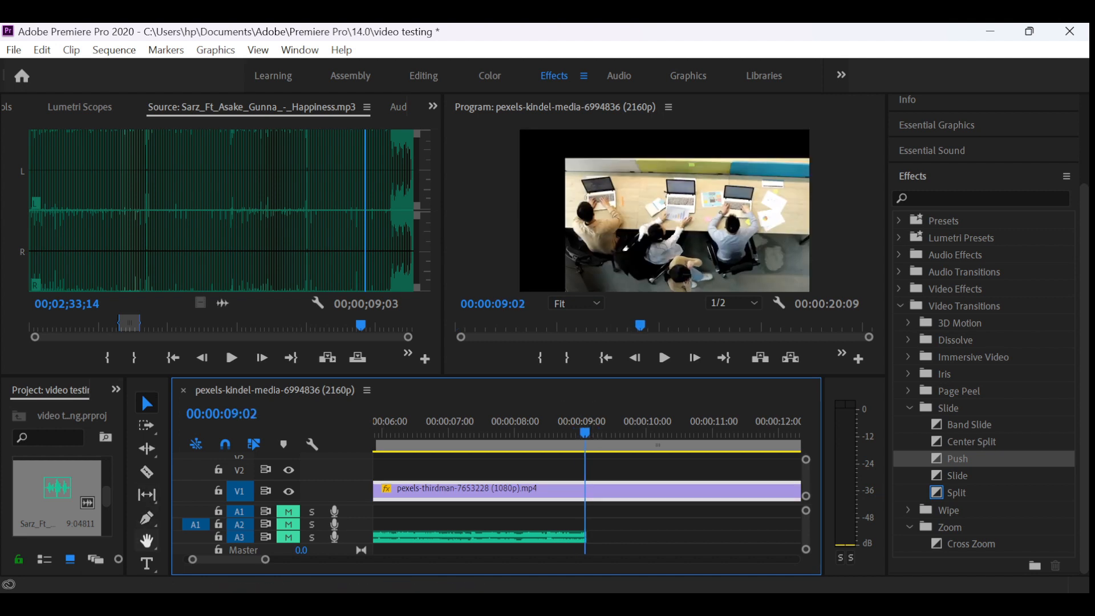
{"action": "left_click", "coordinate": [147, 472]}
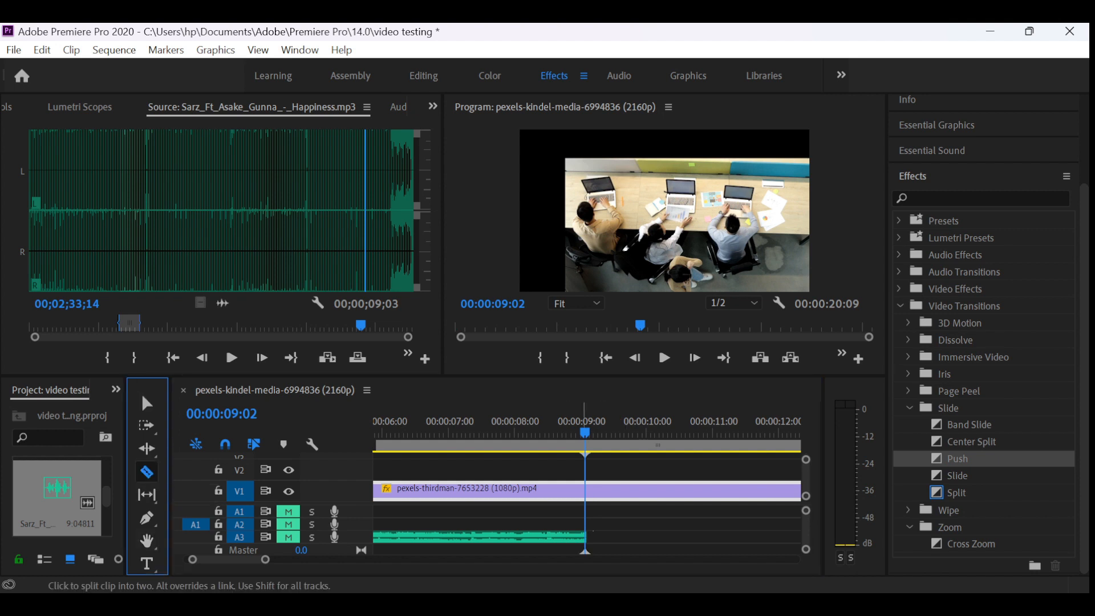
{"action": "left_click", "coordinate": [585, 491]}
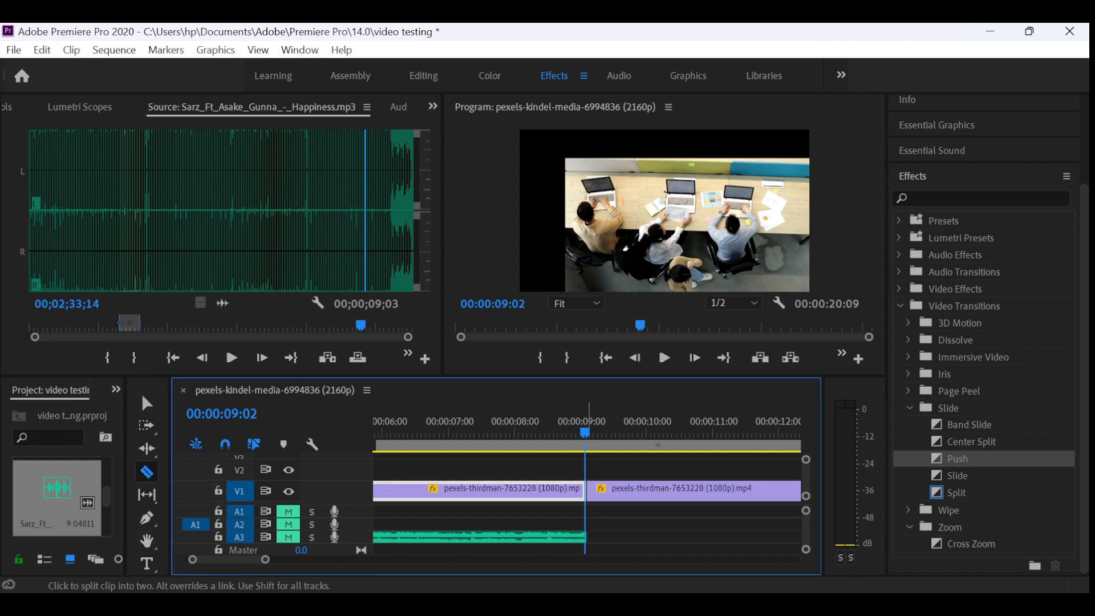
- Delete the part of the pexels-thirdman-7653228 clip that extends past the music
{"action": "left_click", "coordinate": [147, 403]}
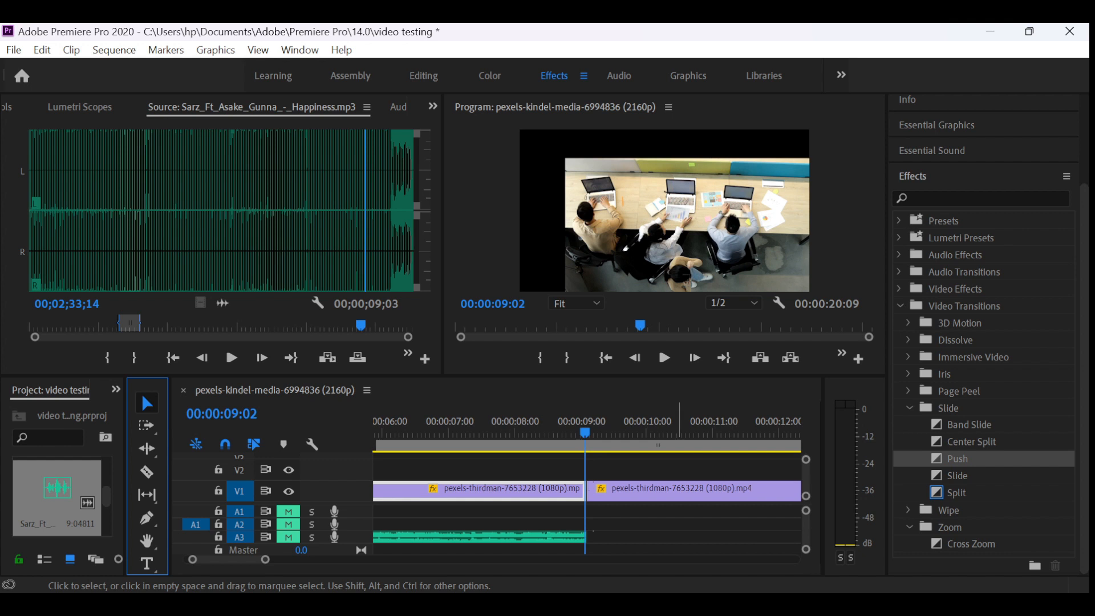
{"action": "left_click", "coordinate": [679, 492]}
{"action": "key", "text": "Delete"}
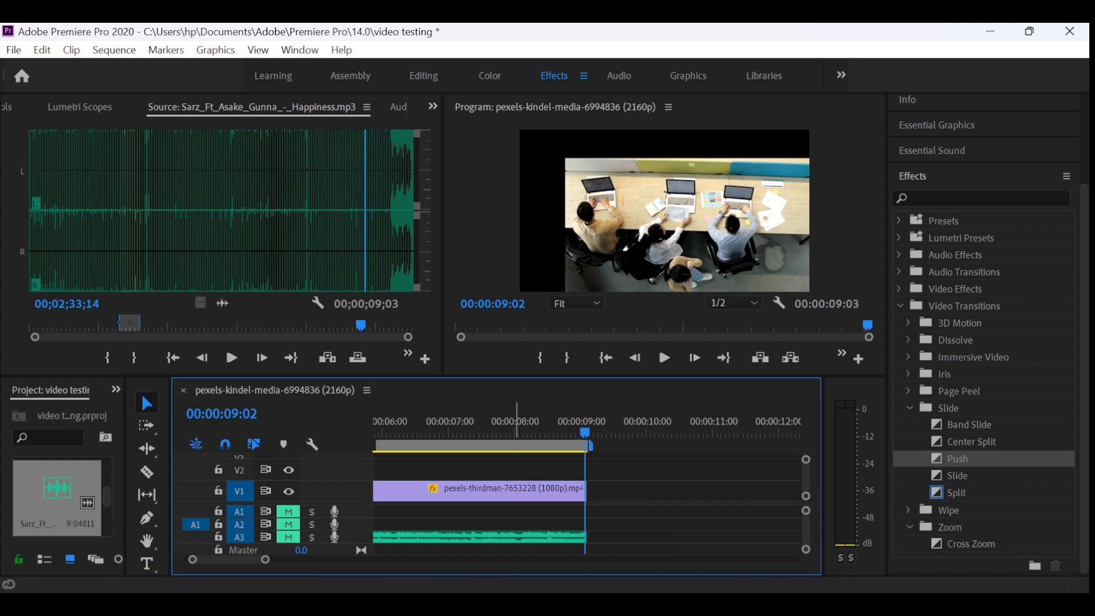
- Play the sequence from the beginning to about 00:00:04:05 to check the picture and sound
{"action": "left_click", "coordinate": [514, 424]}
{"action": "left_click_drag", "start_coordinate": [514, 427], "coordinate": [364, 428]}
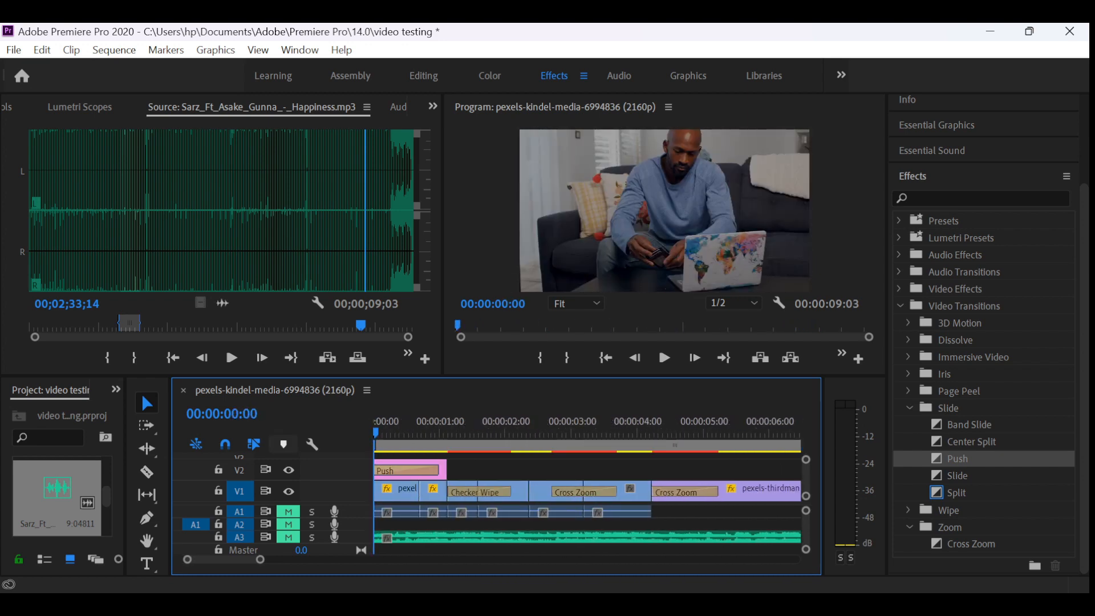
{"action": "key", "text": "space"}
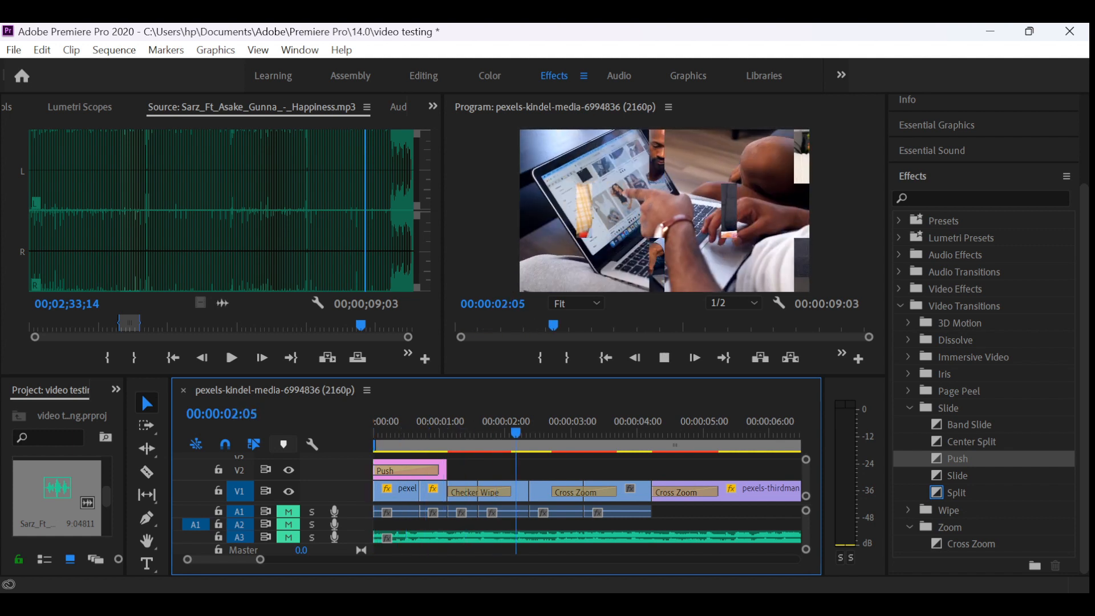
{"action": "key", "text": "space"}
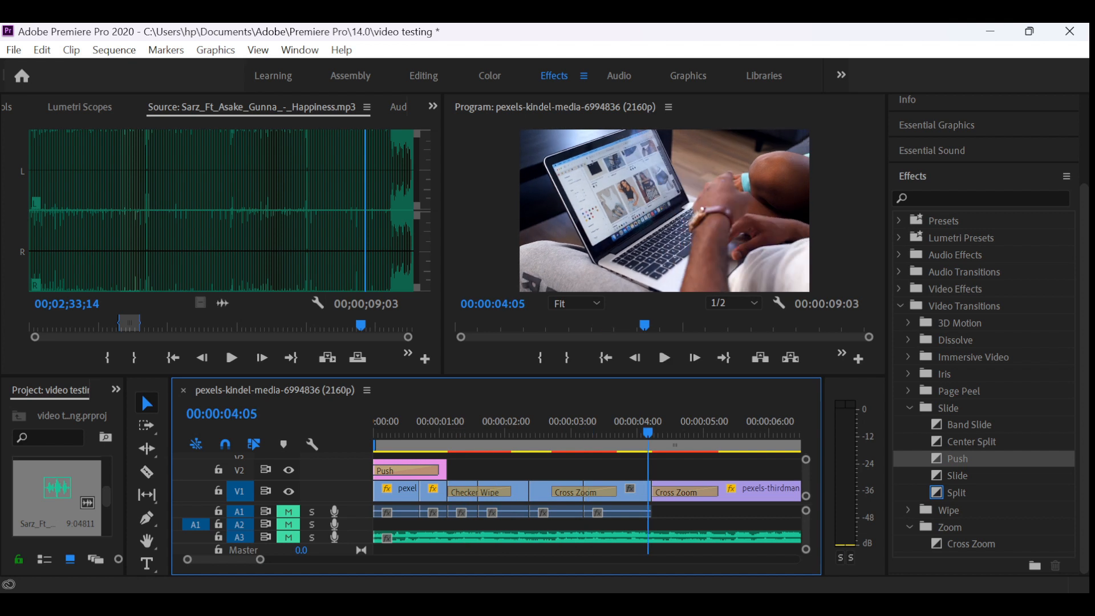
- Unmute audio track A3, play the sequence through with its music, and return the playhead to 00:00:00:00
{"action": "left_click", "coordinate": [288, 537]}
{"action": "left_click_drag", "start_coordinate": [485, 431], "coordinate": [375, 431]}
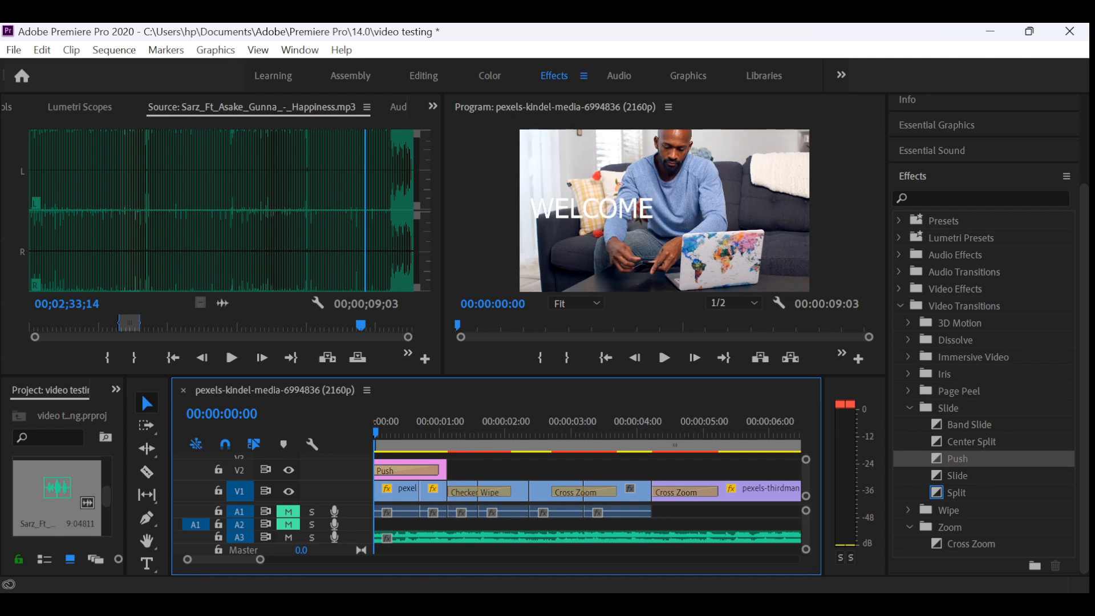
{"action": "key", "text": "space"}
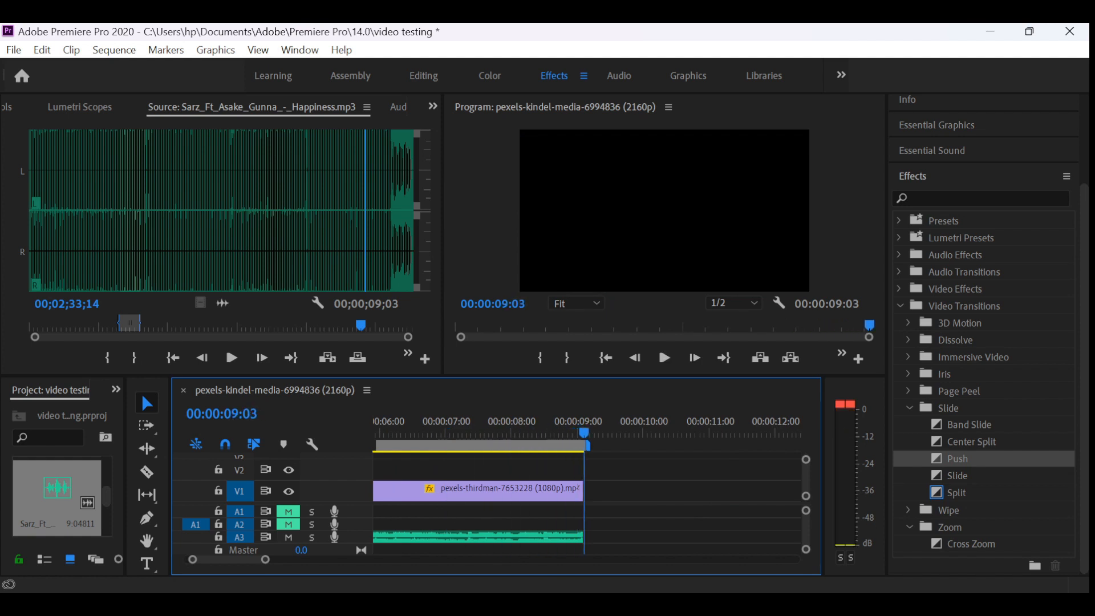
{"action": "key", "text": "space"}
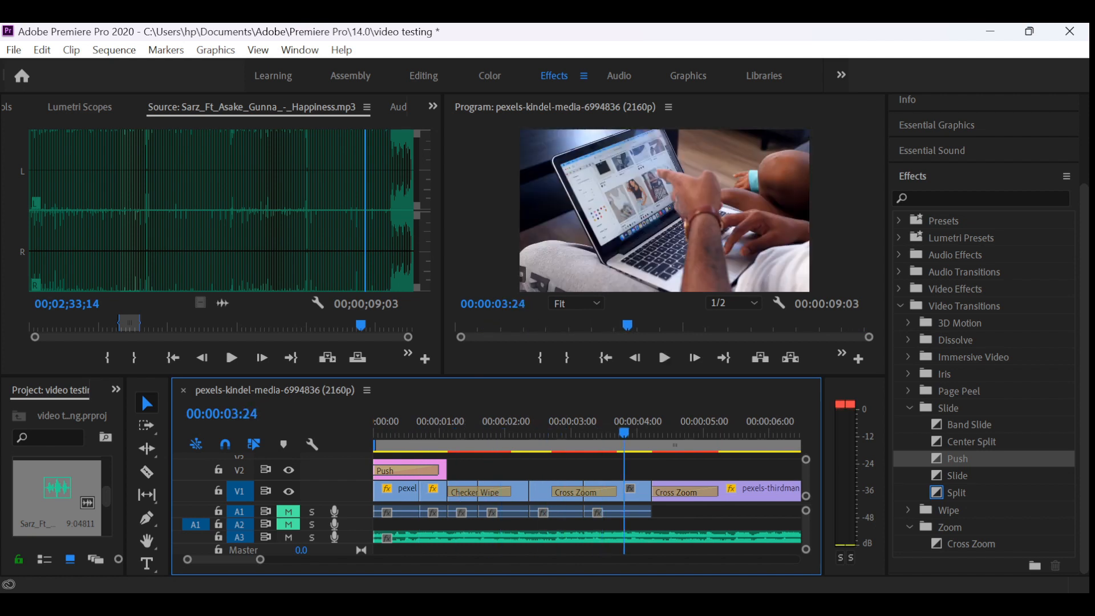
{"action": "key", "text": "space"}
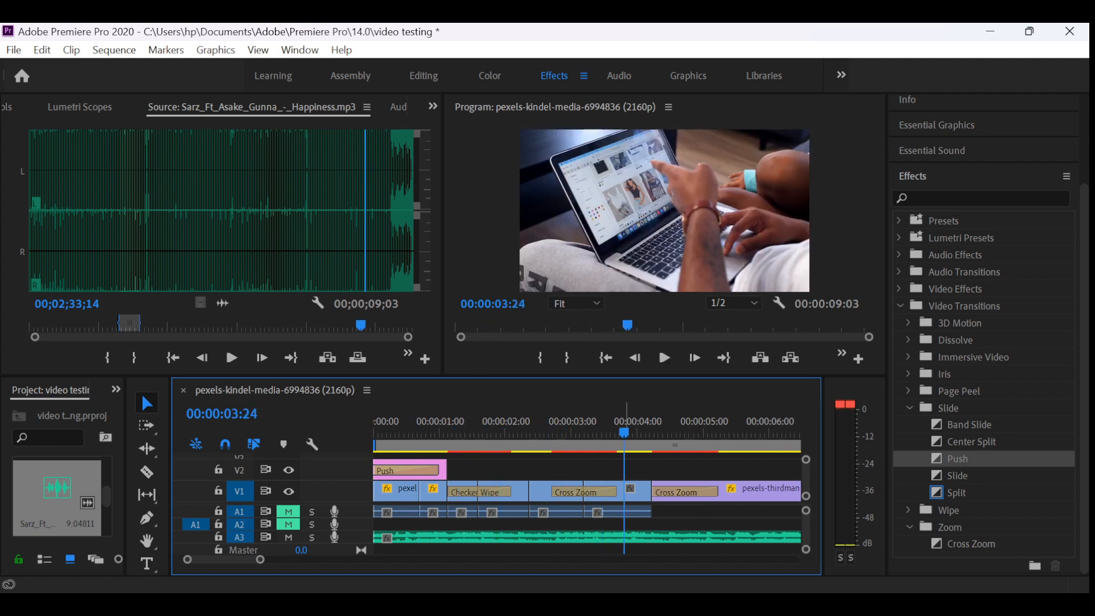
{"action": "left_click_drag", "start_coordinate": [624, 432], "coordinate": [375, 432]}
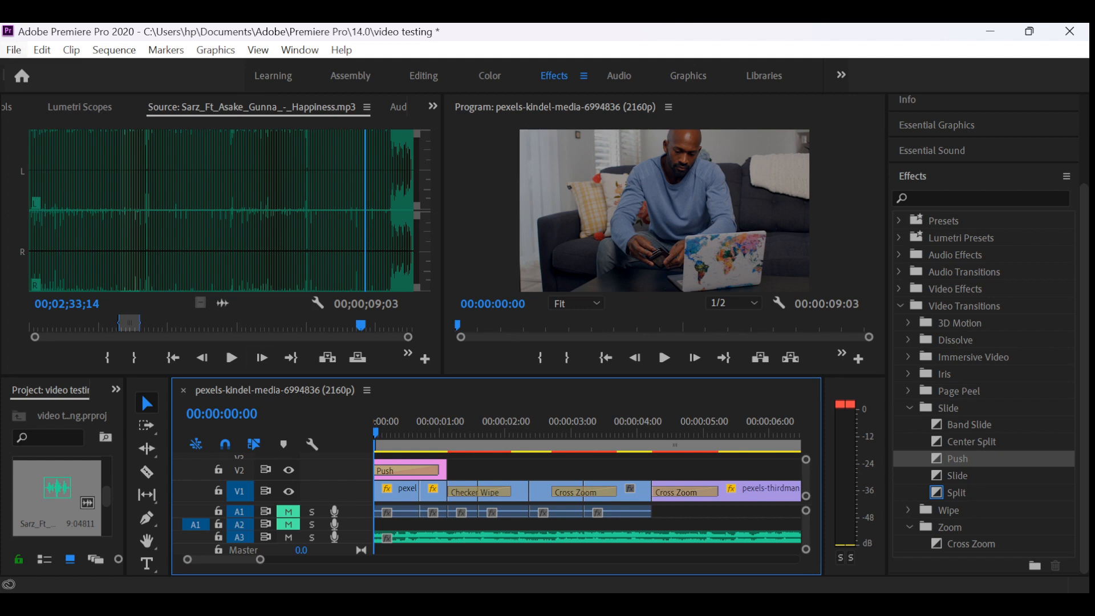
{"action": "left_click", "coordinate": [14, 50]}
{"action": "mouse_move", "coordinate": [15, 49]}
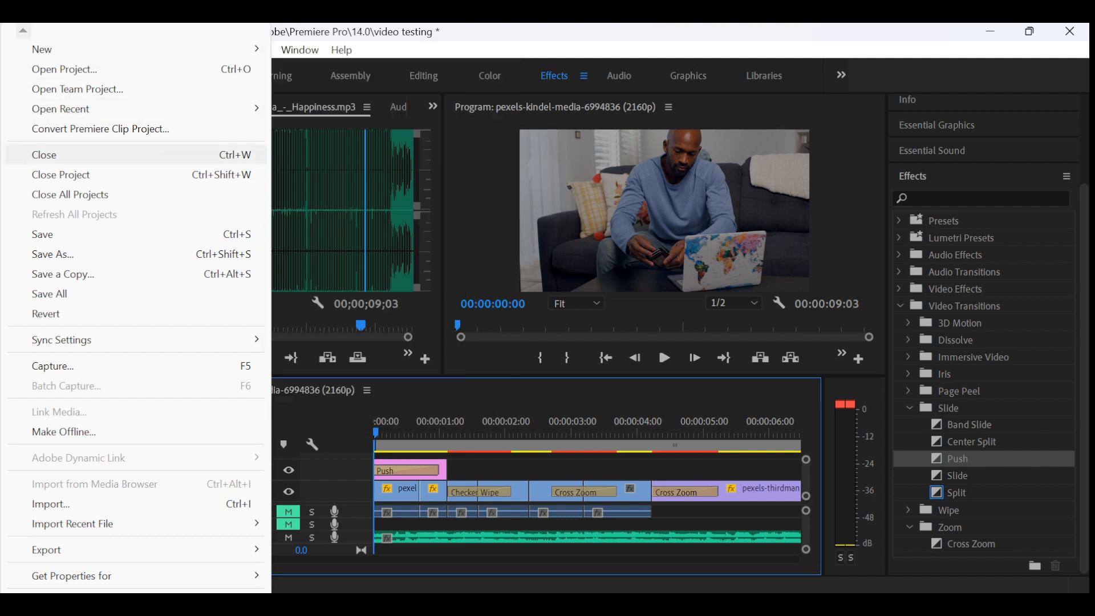
{"action": "mouse_move", "coordinate": [17, 340]}
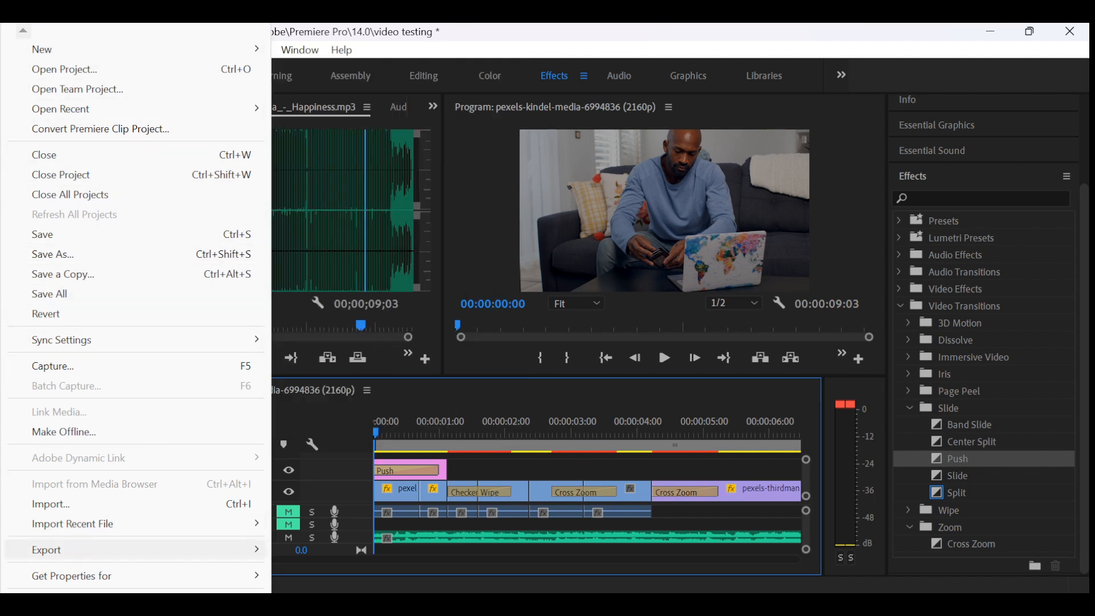
{"action": "mouse_move", "coordinate": [17, 550]}
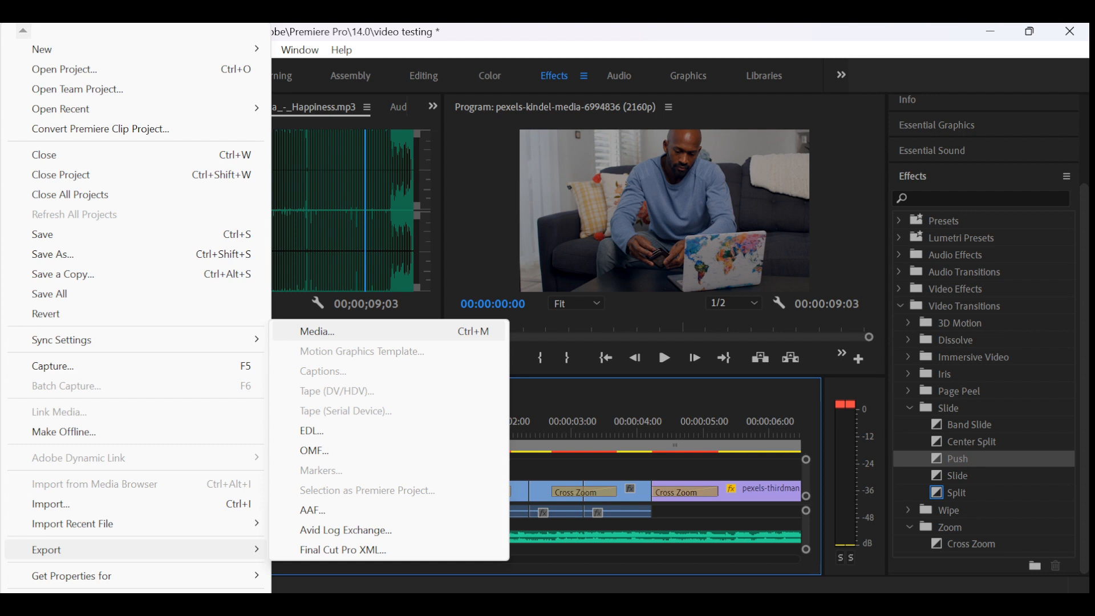
{"action": "left_click", "coordinate": [317, 331]}
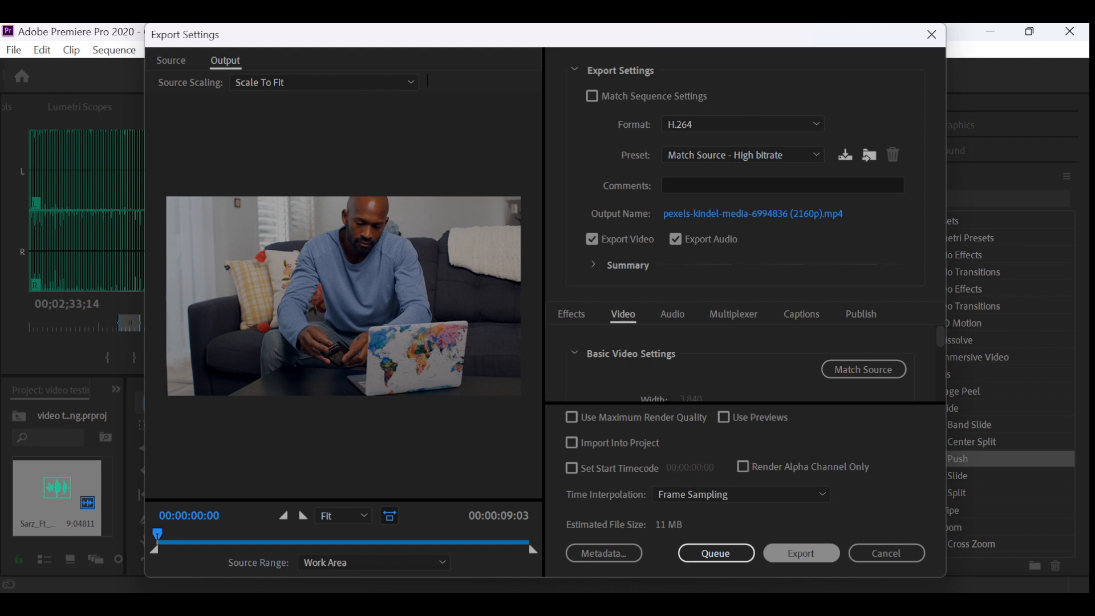
{"action": "left_click", "coordinate": [802, 553]}
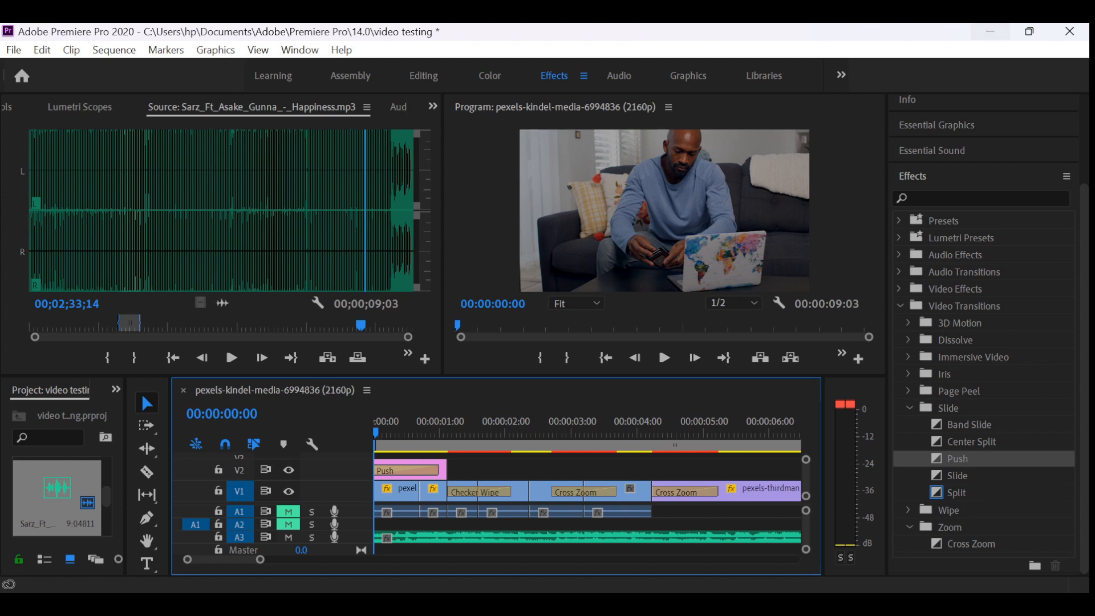
{"action": "left_click", "coordinate": [990, 31]}
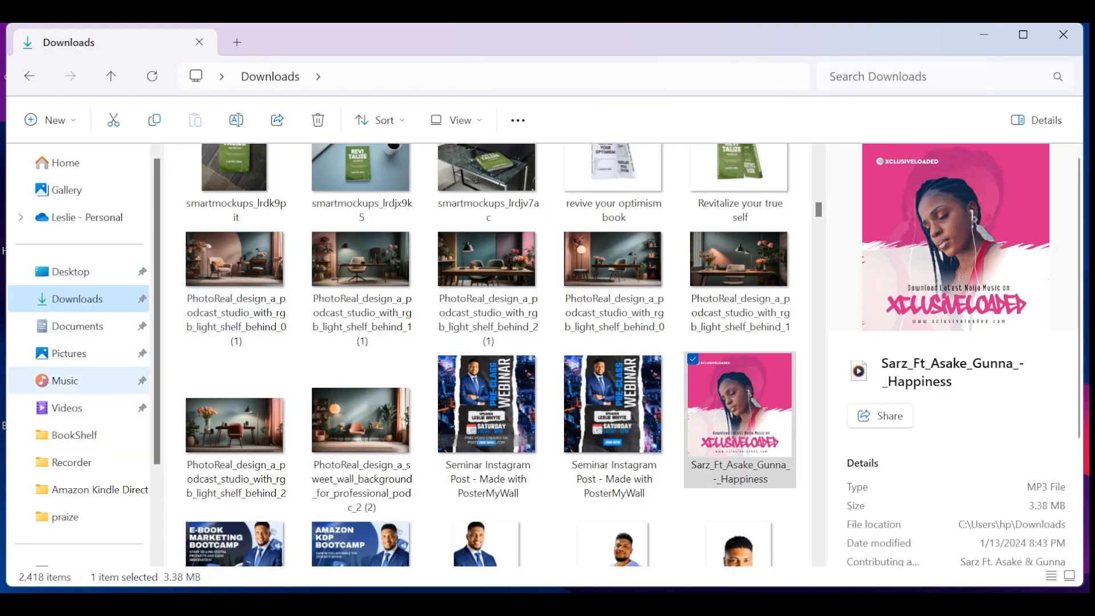
{"action": "left_click", "coordinate": [67, 407]}
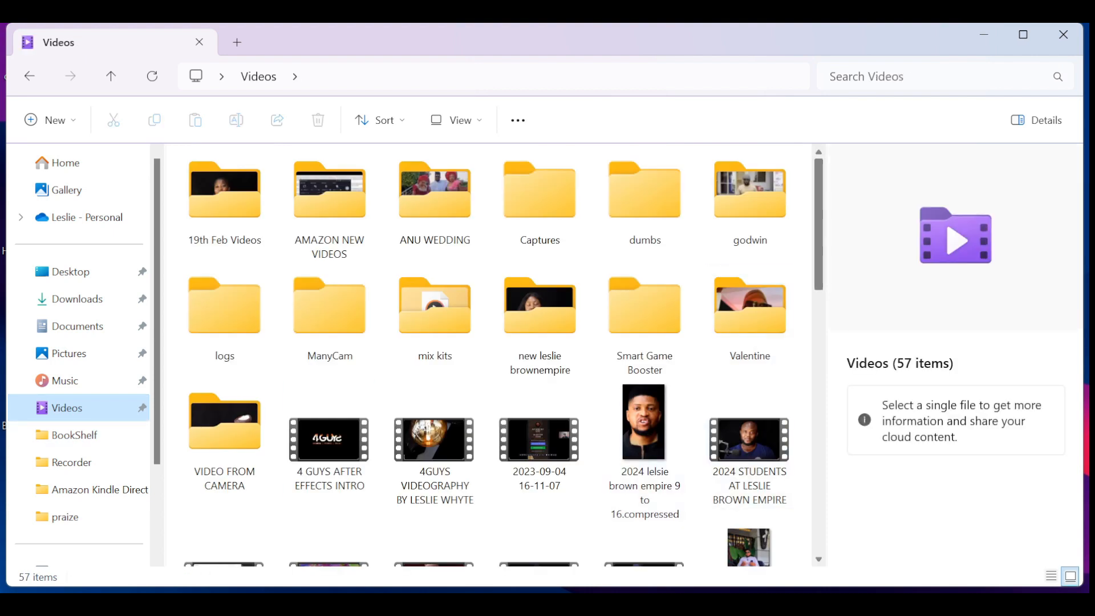
{"action": "scroll", "coordinate": [494, 355], "scroll_direction": "down", "scroll_amount": 5}
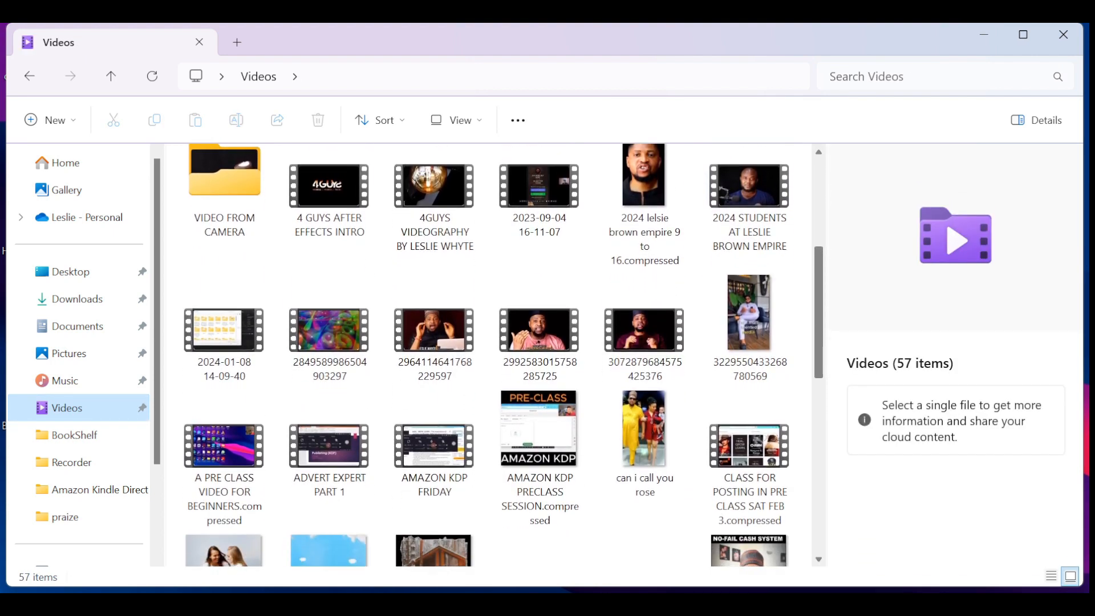
{"action": "scroll", "coordinate": [494, 355], "scroll_direction": "down", "scroll_amount": 4}
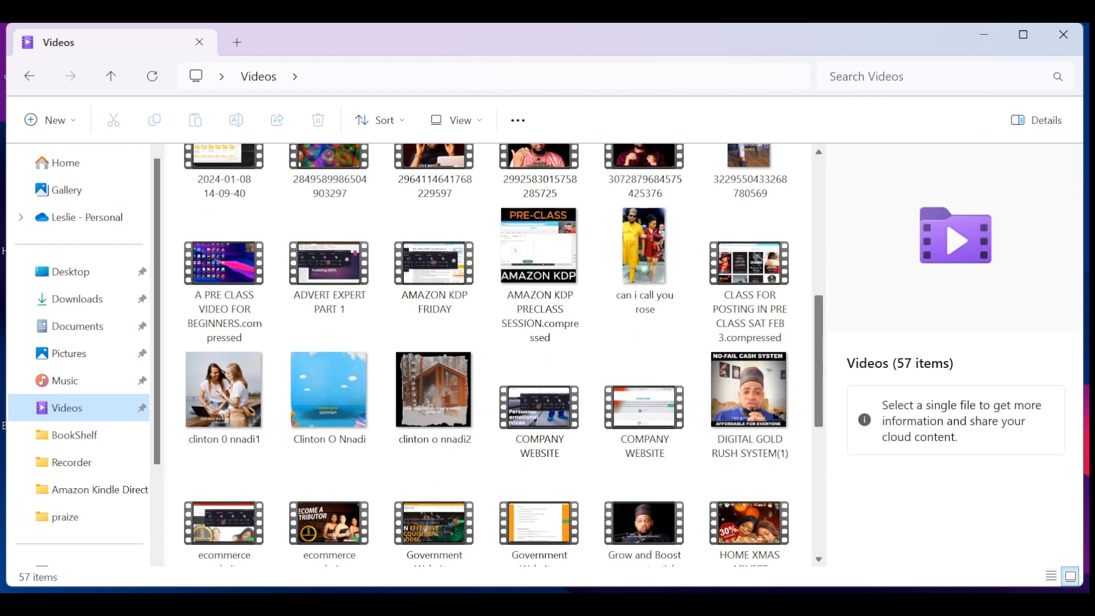
{"action": "scroll", "coordinate": [493, 355], "scroll_direction": "down", "scroll_amount": 5}
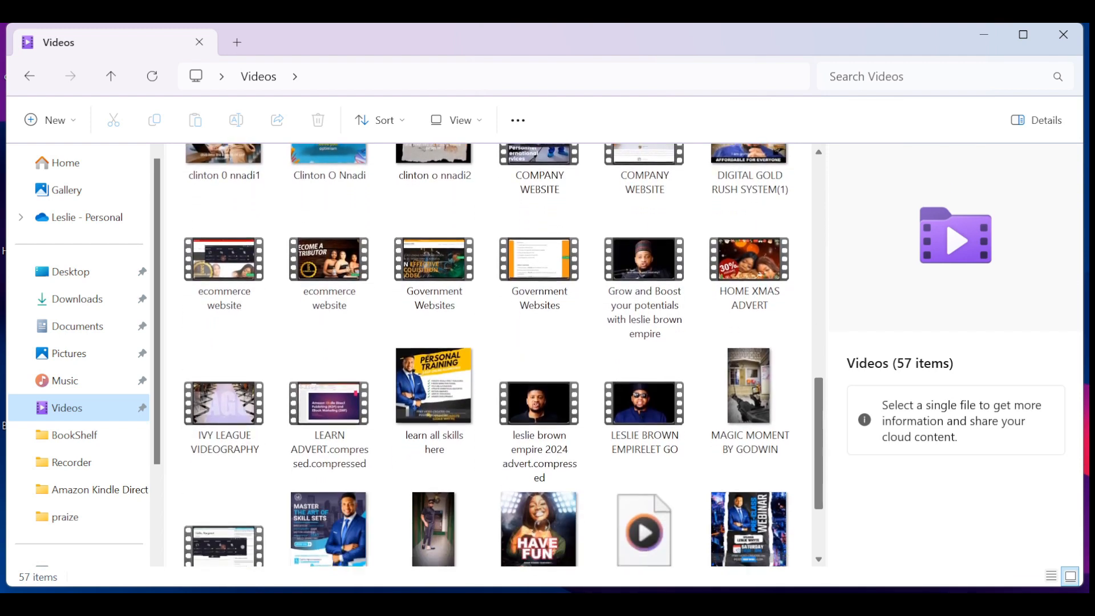
{"action": "scroll", "coordinate": [494, 355], "scroll_direction": "down", "scroll_amount": 4}
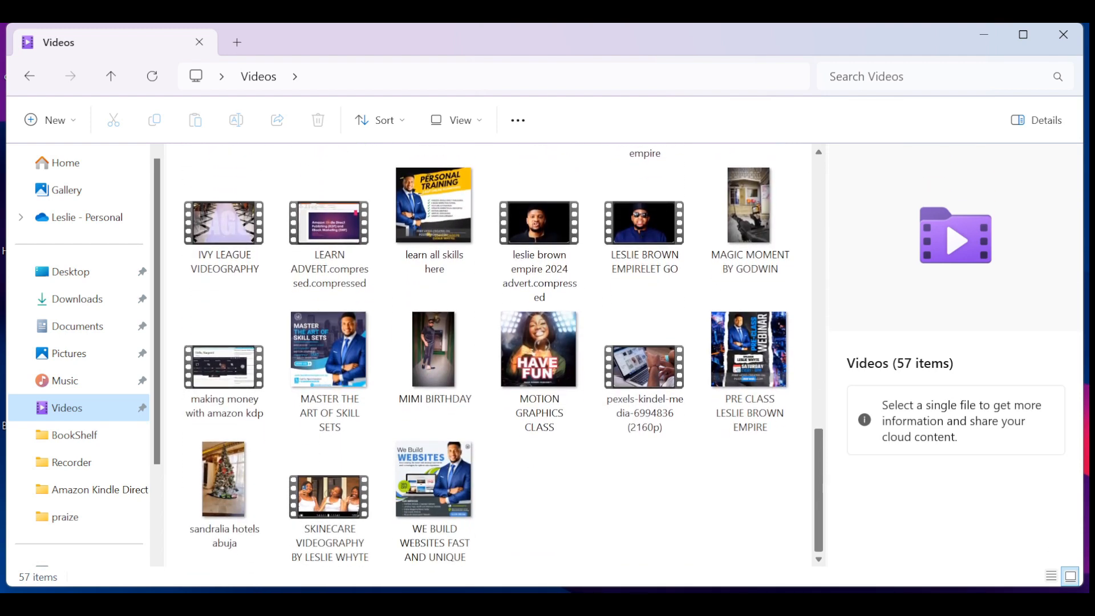
{"action": "scroll", "coordinate": [494, 355], "scroll_direction": "up", "scroll_amount": 12}
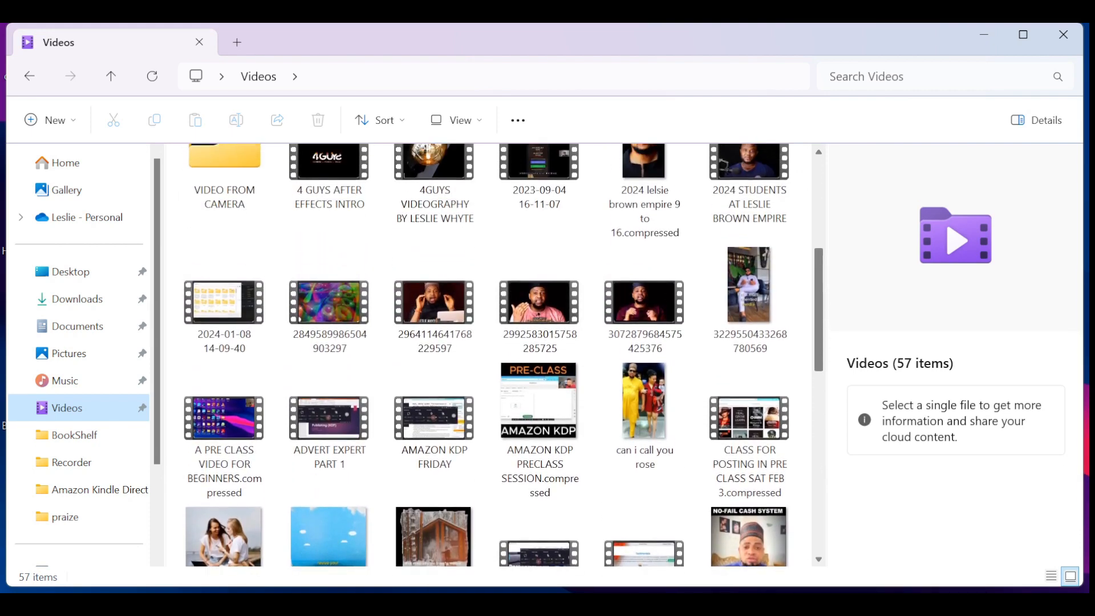
{"action": "scroll", "coordinate": [494, 355], "scroll_direction": "up", "scroll_amount": 1}
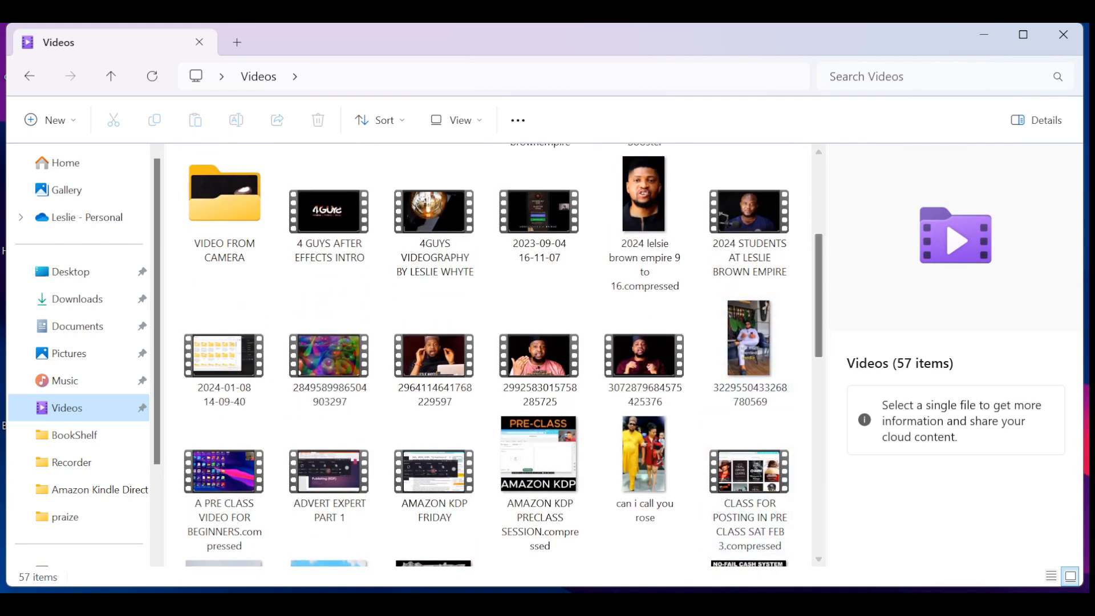
- Switch back to Premiere Pro and open the sequence's media export settings to check the output name
{"action": "key", "text": "alt+Tab"}
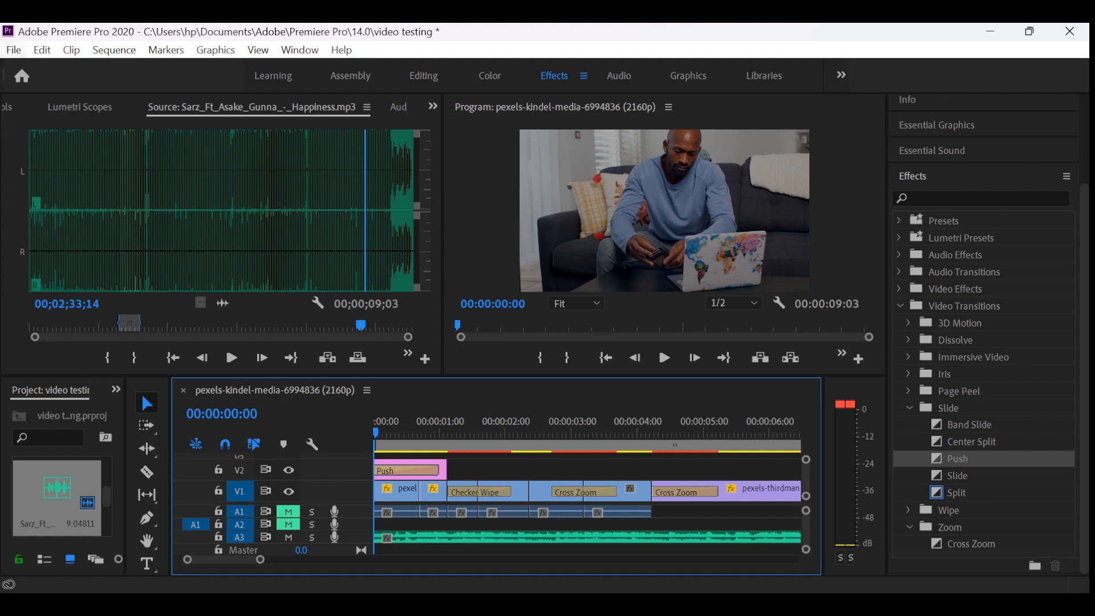
{"action": "left_click", "coordinate": [13, 50]}
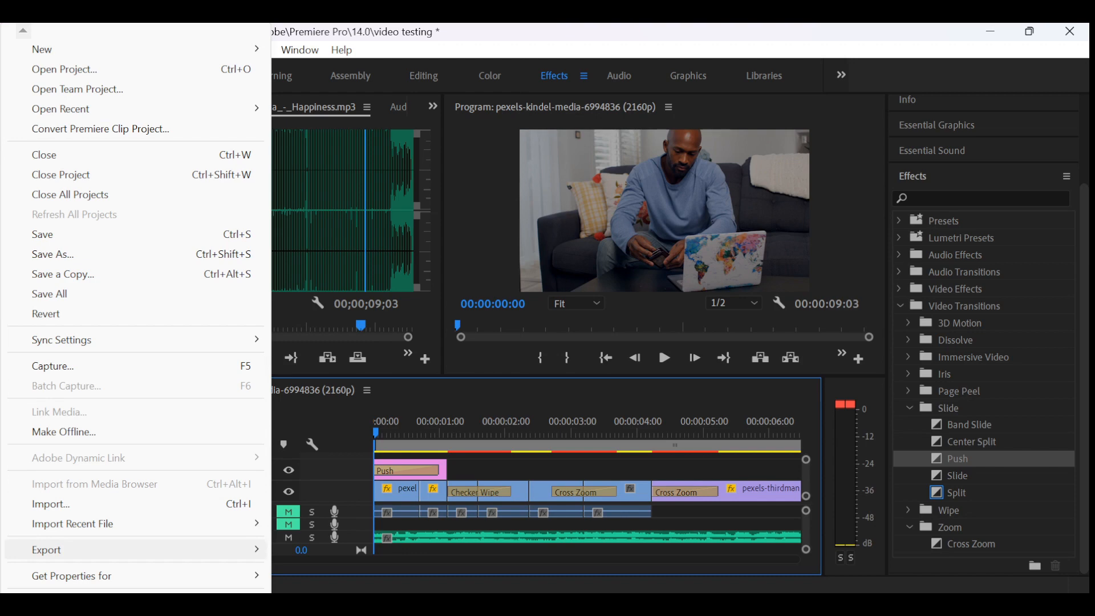
{"action": "mouse_move", "coordinate": [137, 550]}
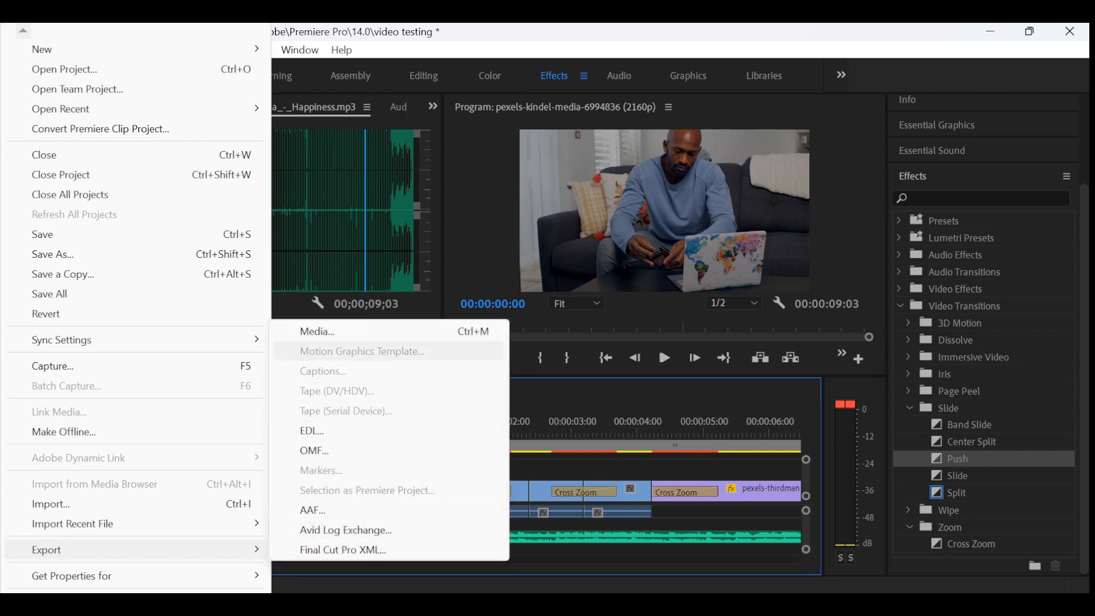
{"action": "left_click", "coordinate": [319, 332]}
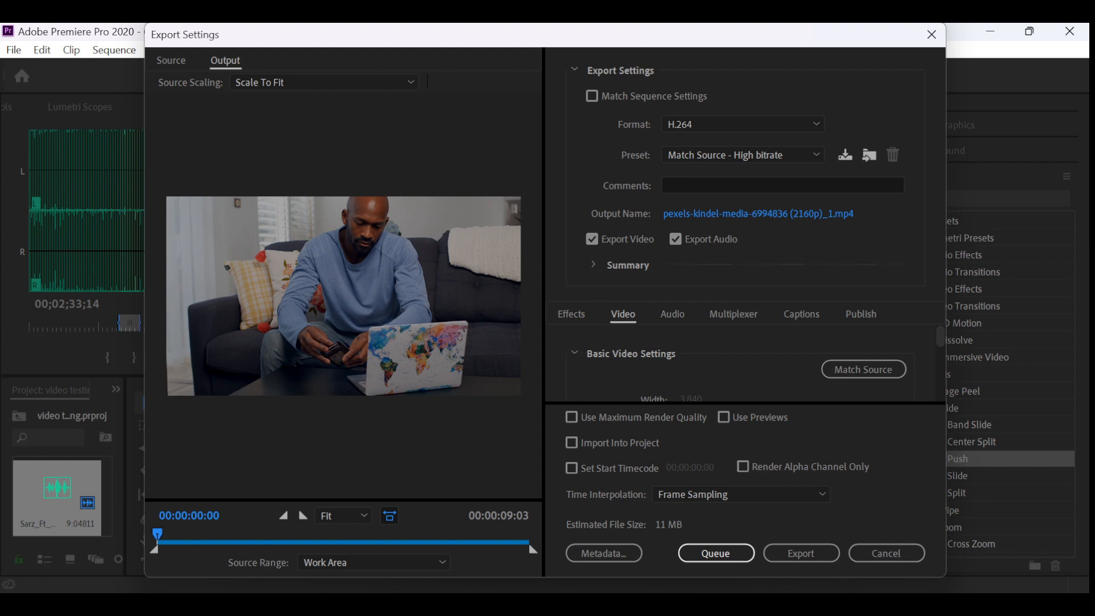
- Look through the Videos folder in File Explorer again for the exported file, and return to Premiere Pro's export settings
{"action": "left_click", "coordinate": [371, 605]}
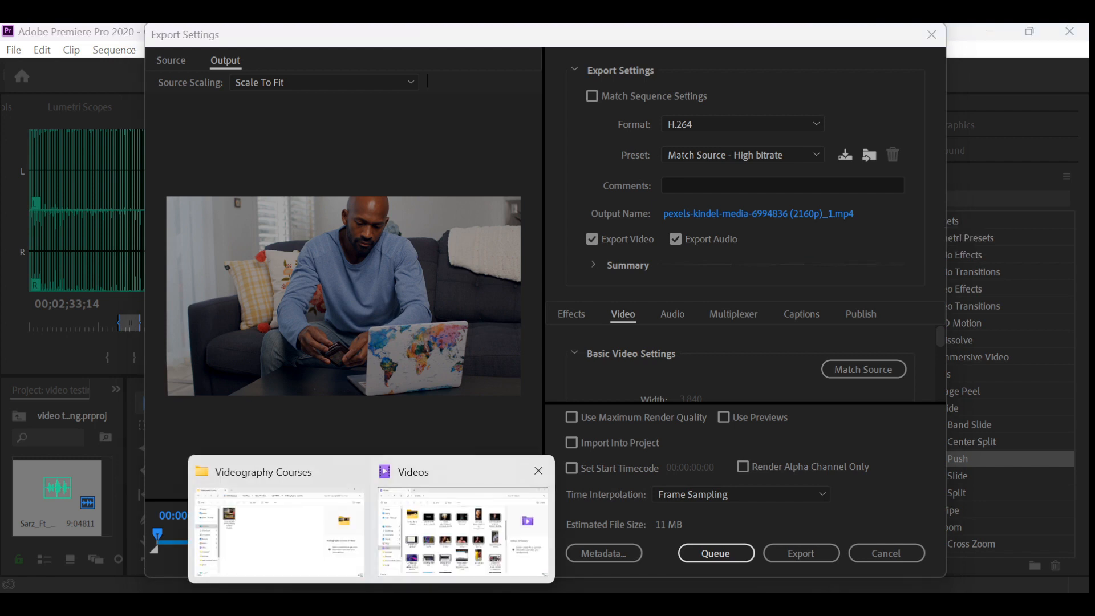
{"action": "left_click", "coordinate": [448, 513]}
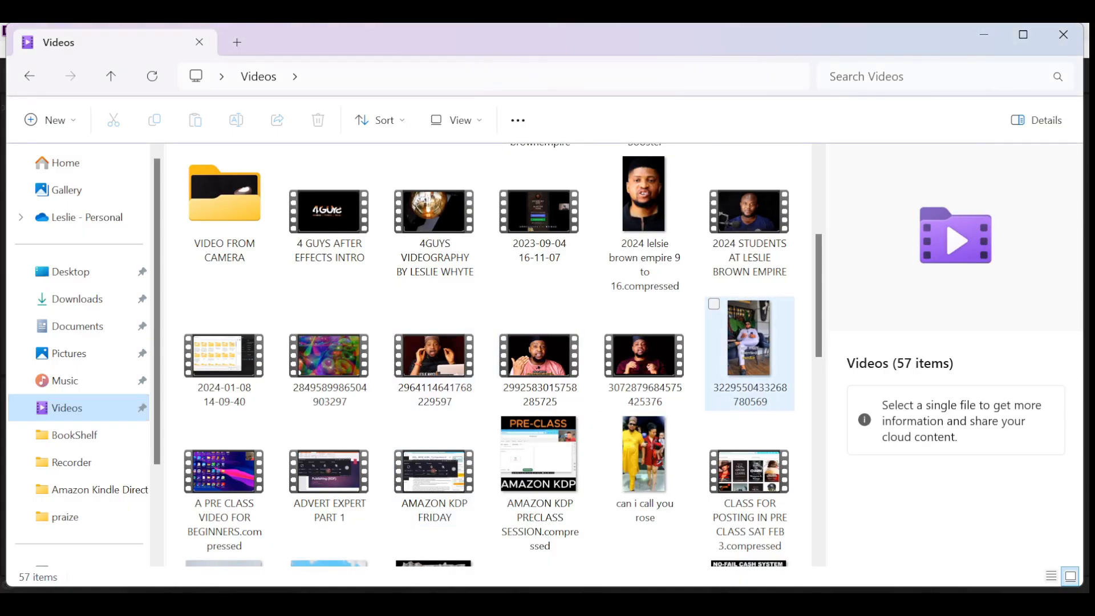
{"action": "left_click_drag", "start_coordinate": [810, 260], "coordinate": [811, 272]}
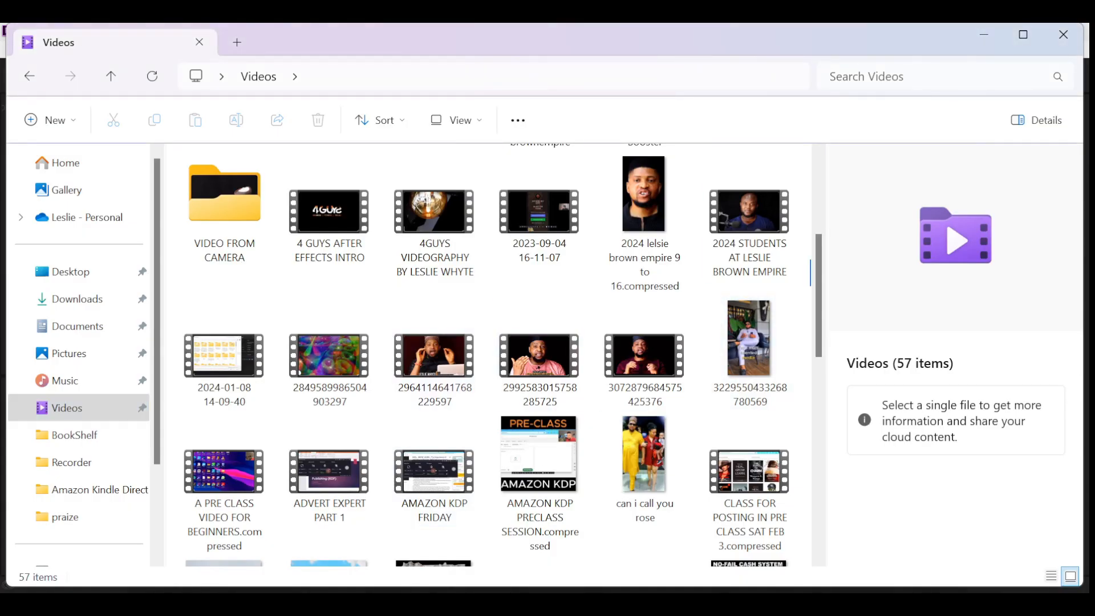
{"action": "scroll", "coordinate": [497, 354], "scroll_direction": "down", "scroll_amount": 3}
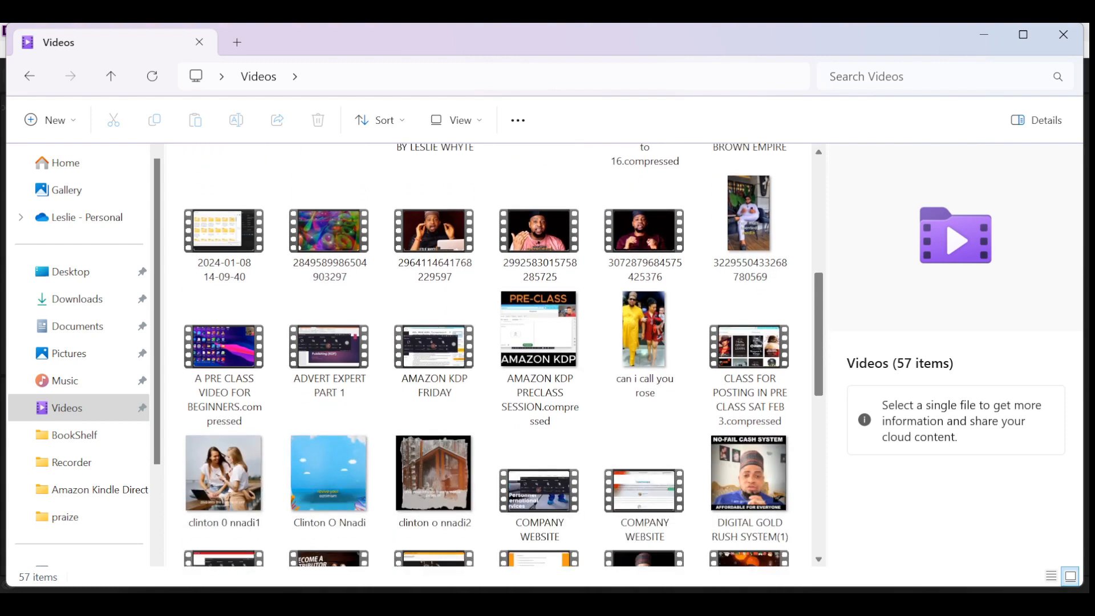
{"action": "scroll", "coordinate": [496, 354], "scroll_direction": "down", "scroll_amount": 2}
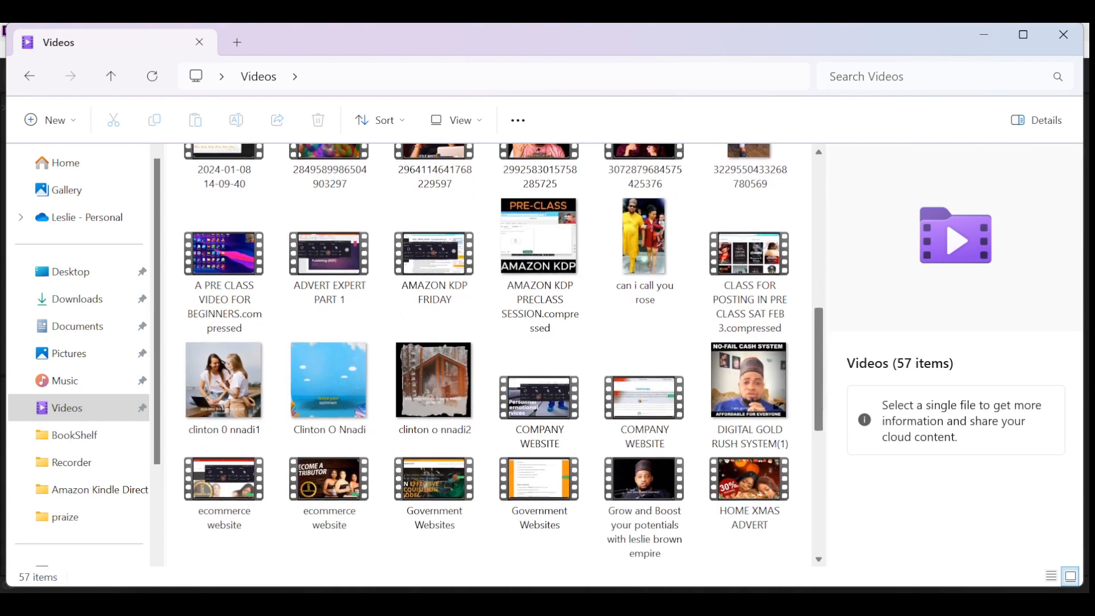
{"action": "left_click", "coordinate": [539, 422]}
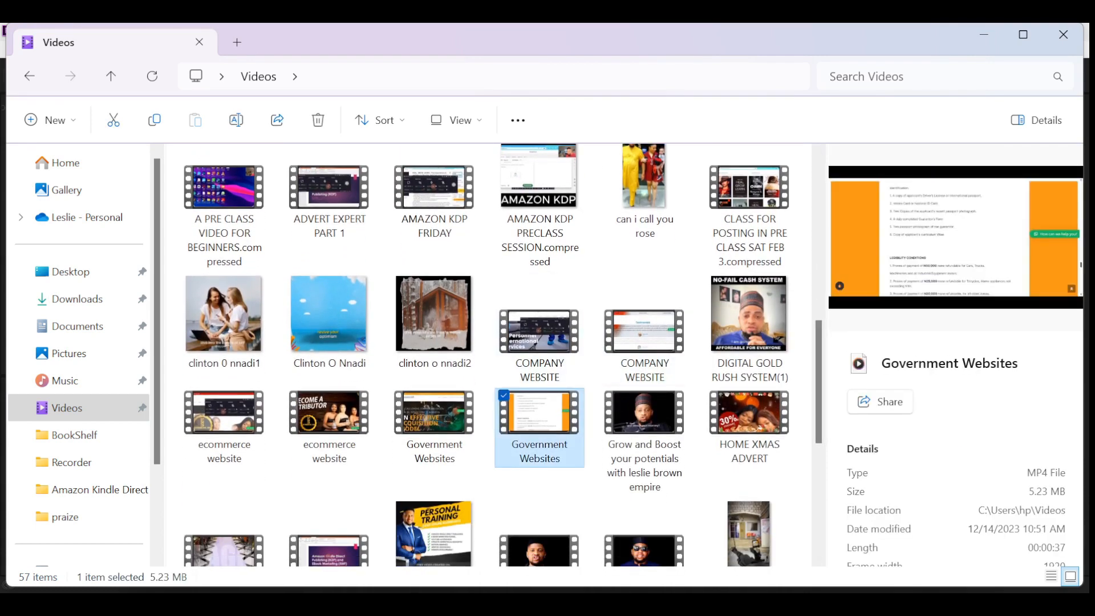
{"action": "key", "text": "v"}
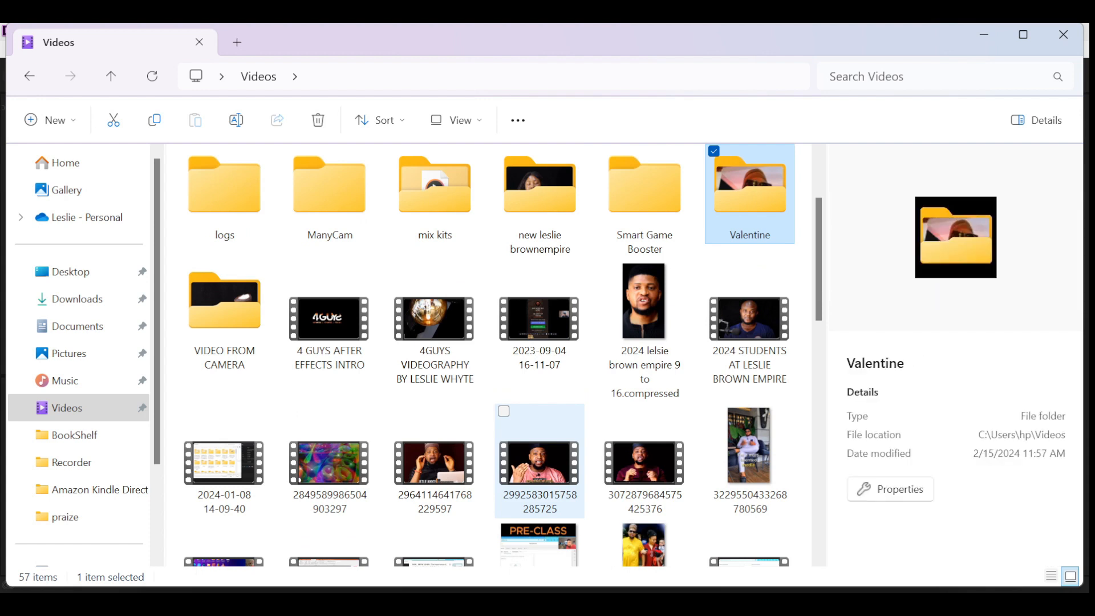
{"action": "key", "text": "v"}
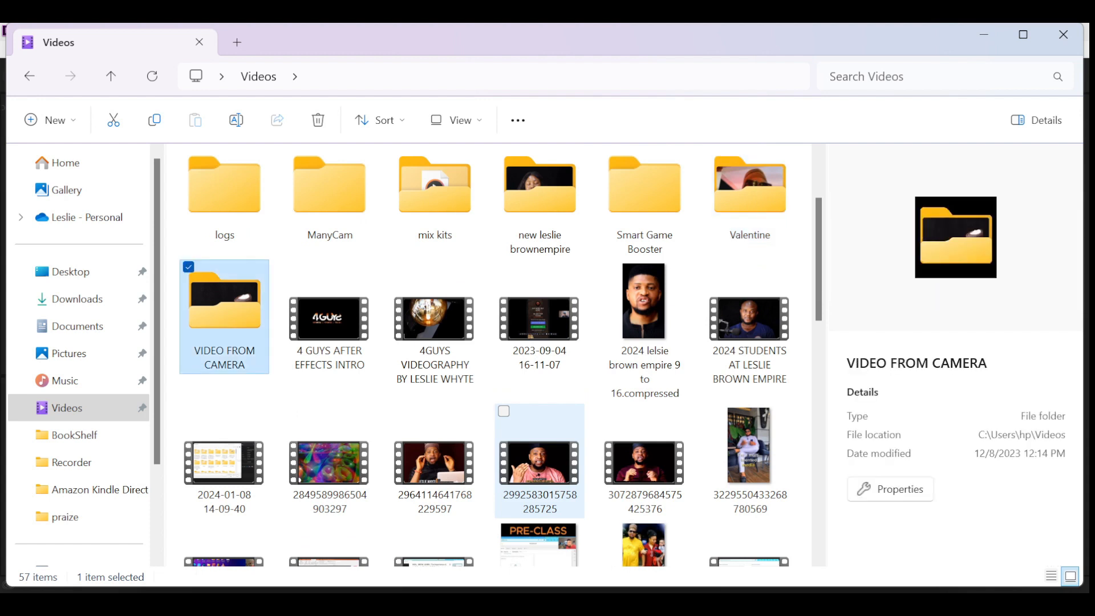
{"action": "key", "text": "v"}
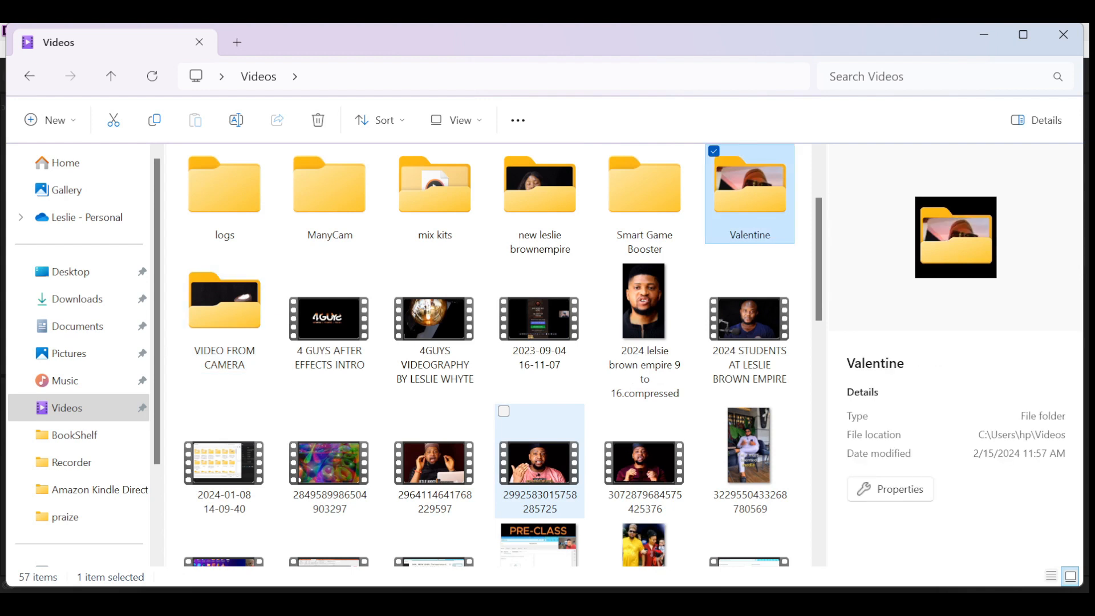
{"action": "key", "text": "v"}
{"action": "key", "text": "v"}
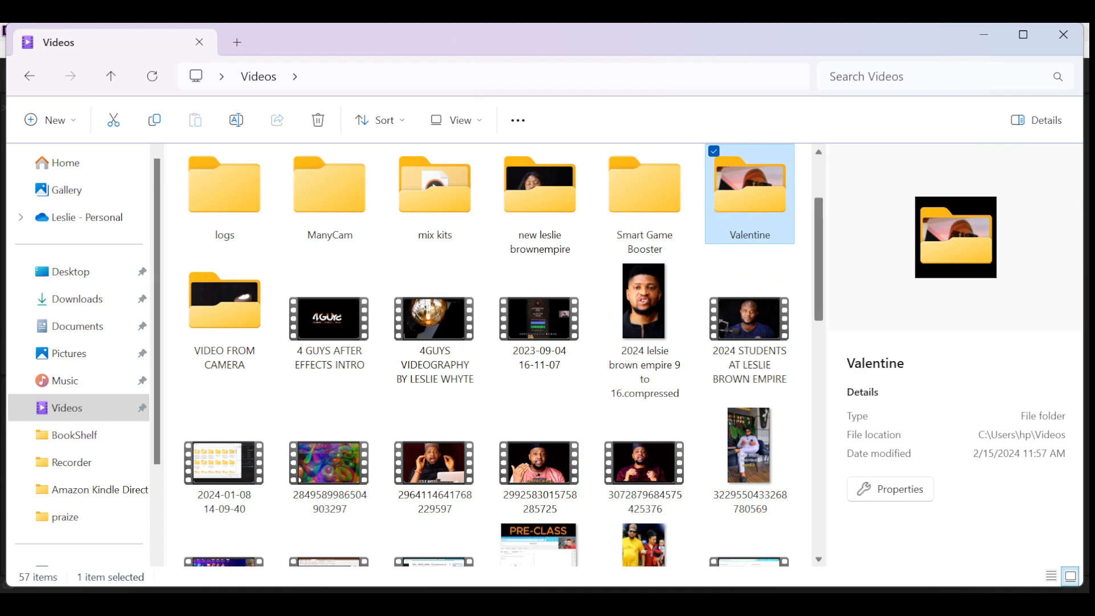
{"action": "scroll", "coordinate": [503, 356], "scroll_direction": "down", "scroll_amount": 1}
{"action": "scroll", "coordinate": [503, 355], "scroll_direction": "down", "scroll_amount": 3}
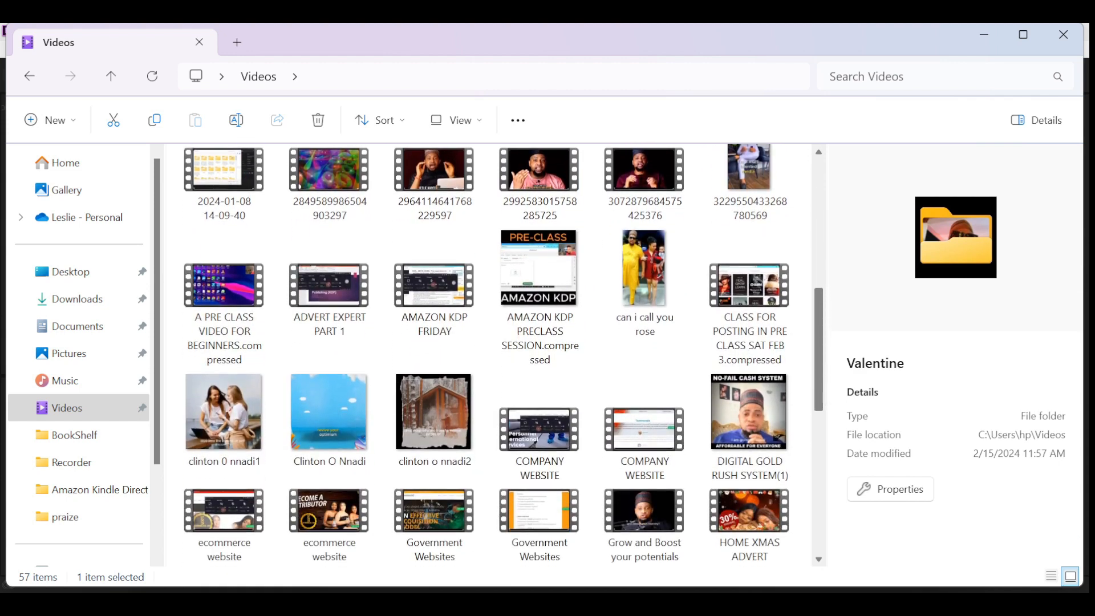
{"action": "scroll", "coordinate": [503, 356], "scroll_direction": "up", "scroll_amount": 2}
{"action": "left_click", "coordinate": [745, 605]}
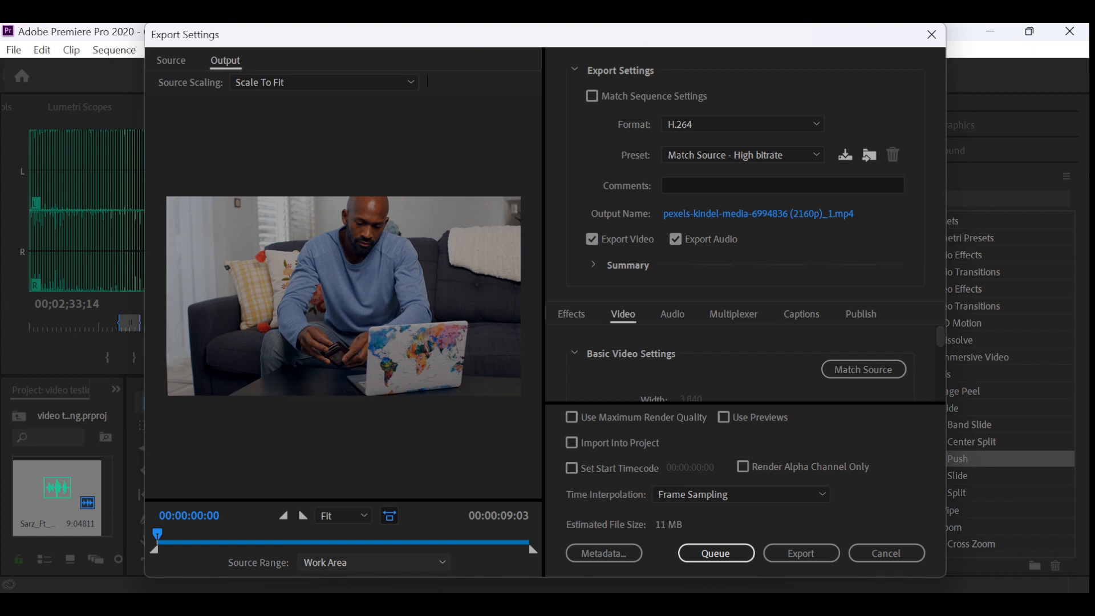
- Switch to the Videos folder in File Explorer and refresh its contents
{"action": "left_click", "coordinate": [371, 605]}
{"action": "left_click", "coordinate": [463, 530]}
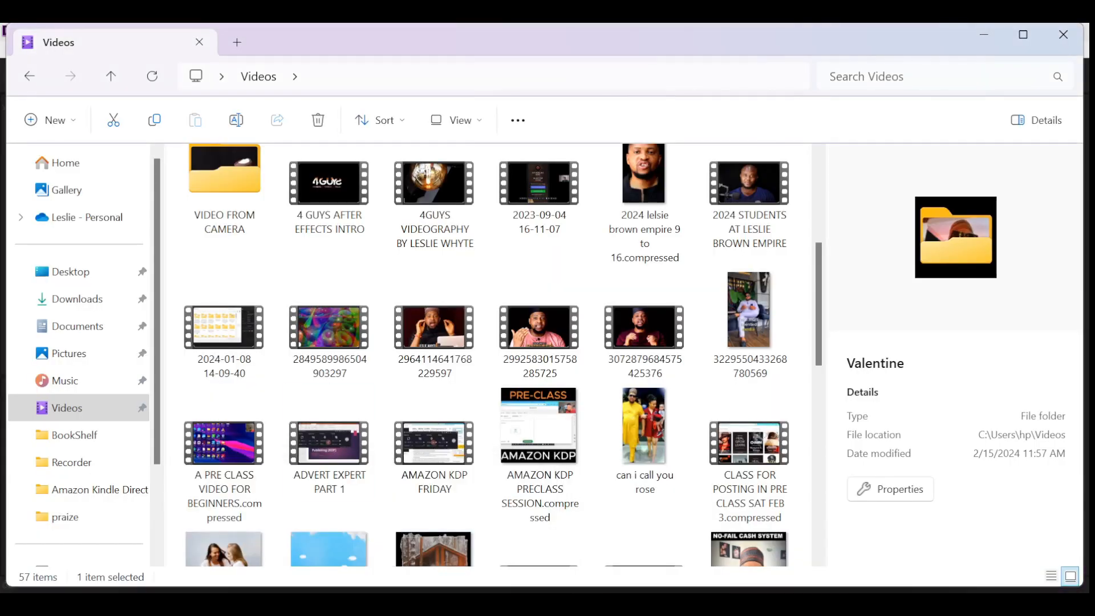
{"action": "left_click", "coordinate": [802, 327]}
{"action": "right_click", "coordinate": [802, 339]}
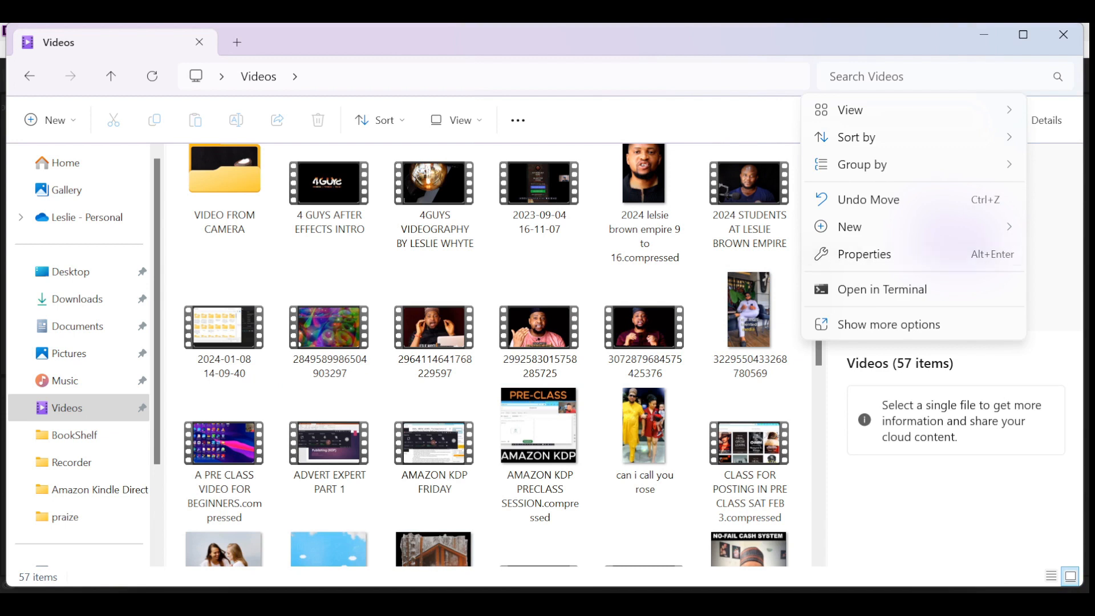
{"action": "left_click", "coordinate": [872, 325]}
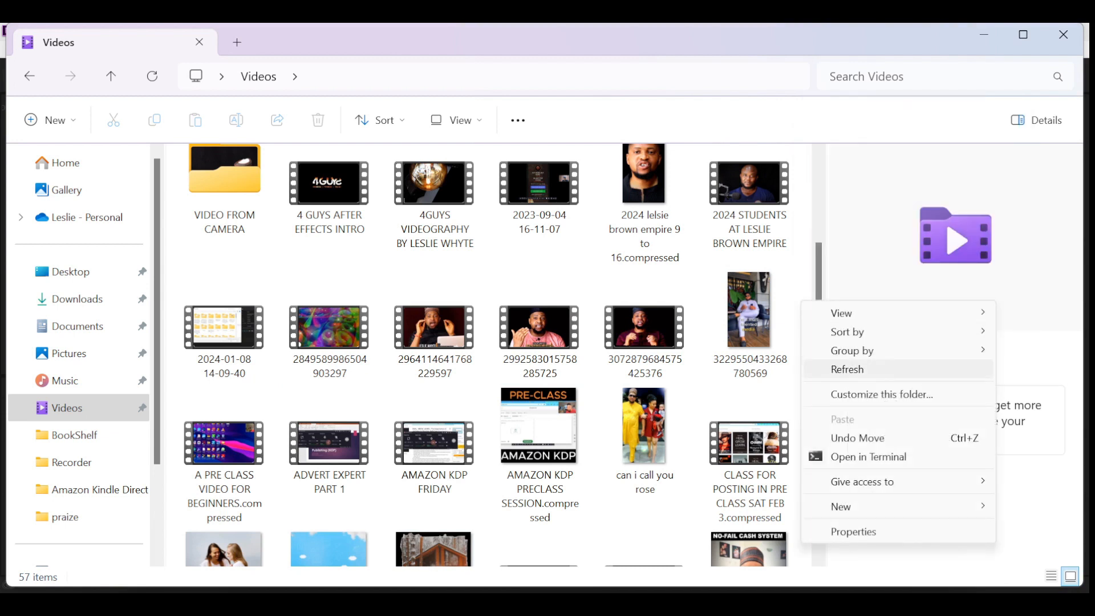
{"action": "left_click", "coordinate": [848, 369]}
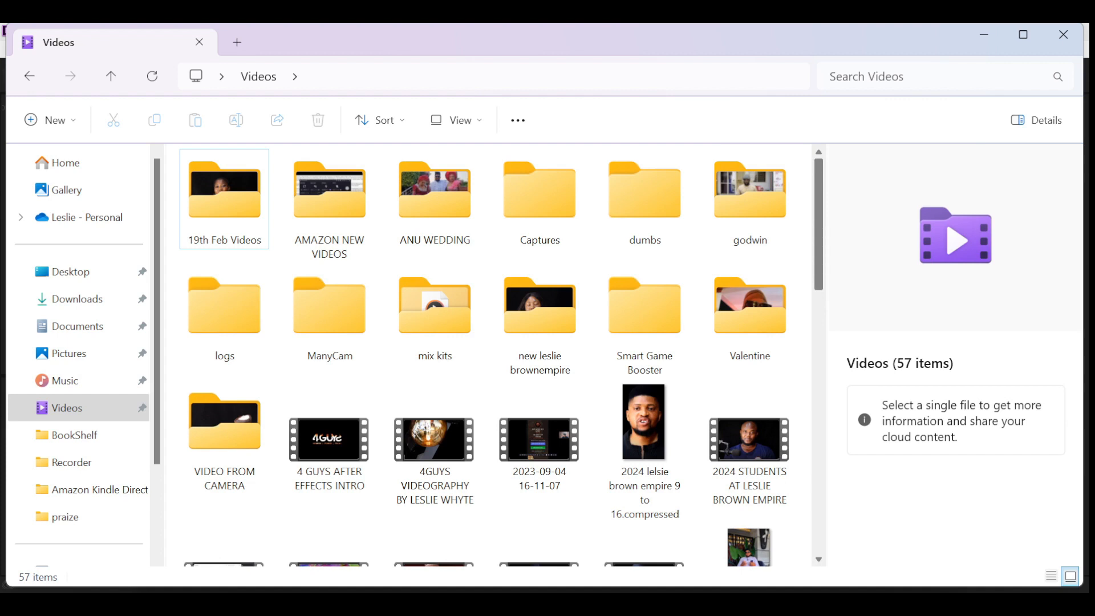
{"action": "scroll", "coordinate": [495, 356], "scroll_direction": "down", "scroll_amount": 4}
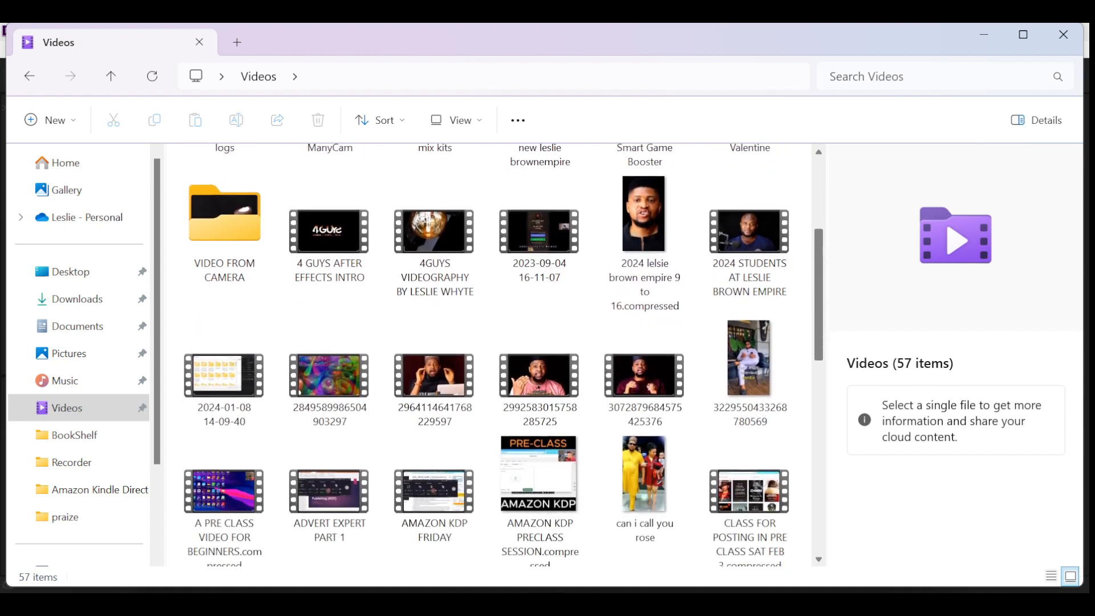
{"action": "scroll", "coordinate": [495, 356], "scroll_direction": "down", "scroll_amount": 2}
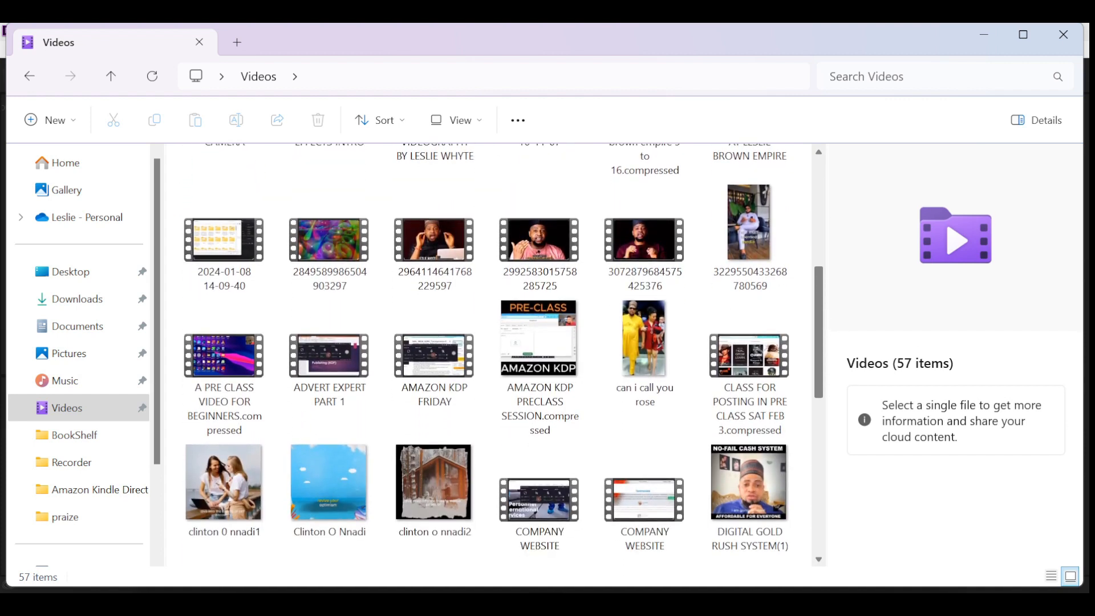
{"action": "scroll", "coordinate": [495, 354], "scroll_direction": "down", "scroll_amount": 3}
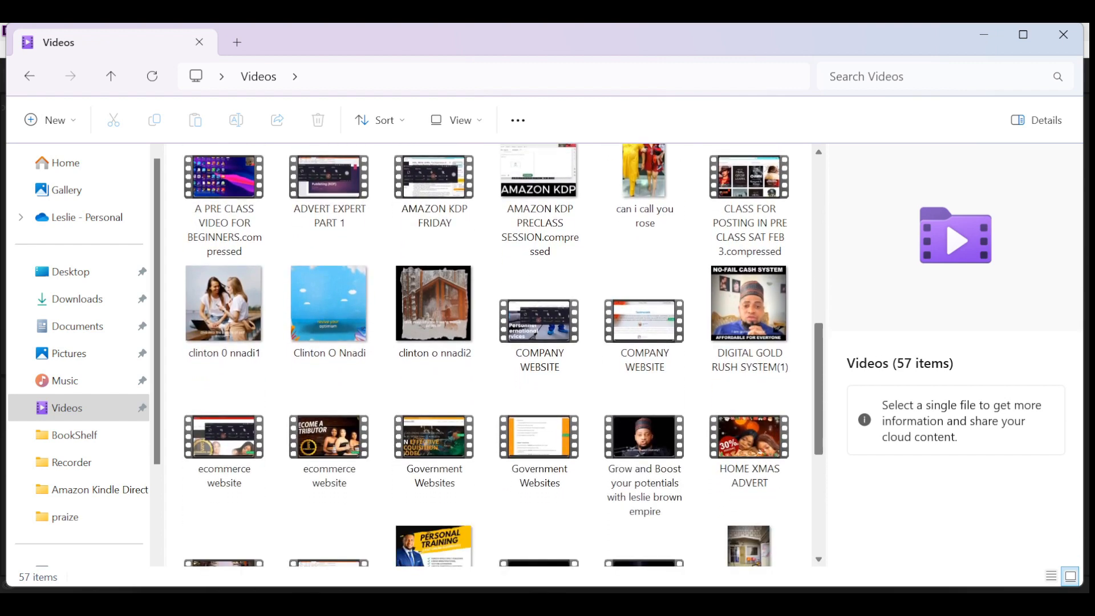
{"action": "scroll", "coordinate": [495, 353], "scroll_direction": "down", "scroll_amount": 3}
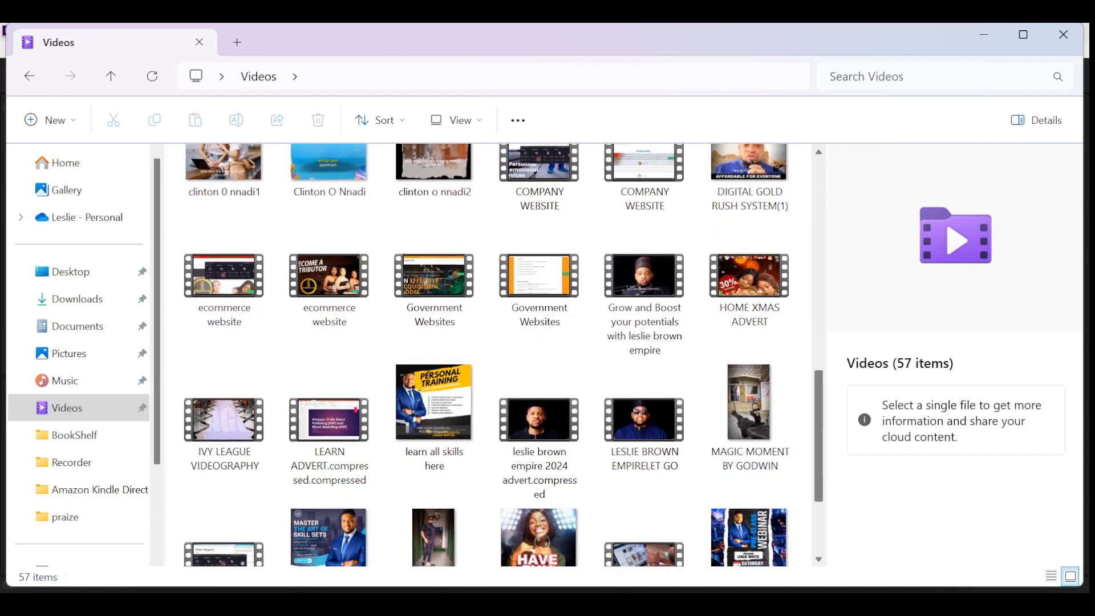
{"action": "scroll", "coordinate": [495, 354], "scroll_direction": "down", "scroll_amount": 2}
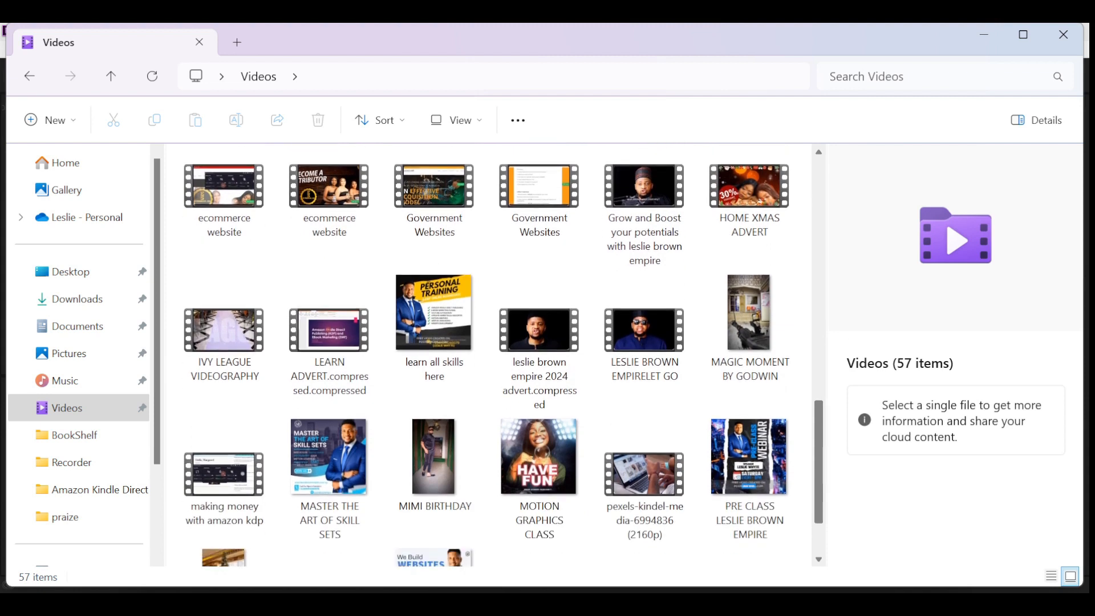
{"action": "scroll", "coordinate": [495, 353], "scroll_direction": "down", "scroll_amount": 1}
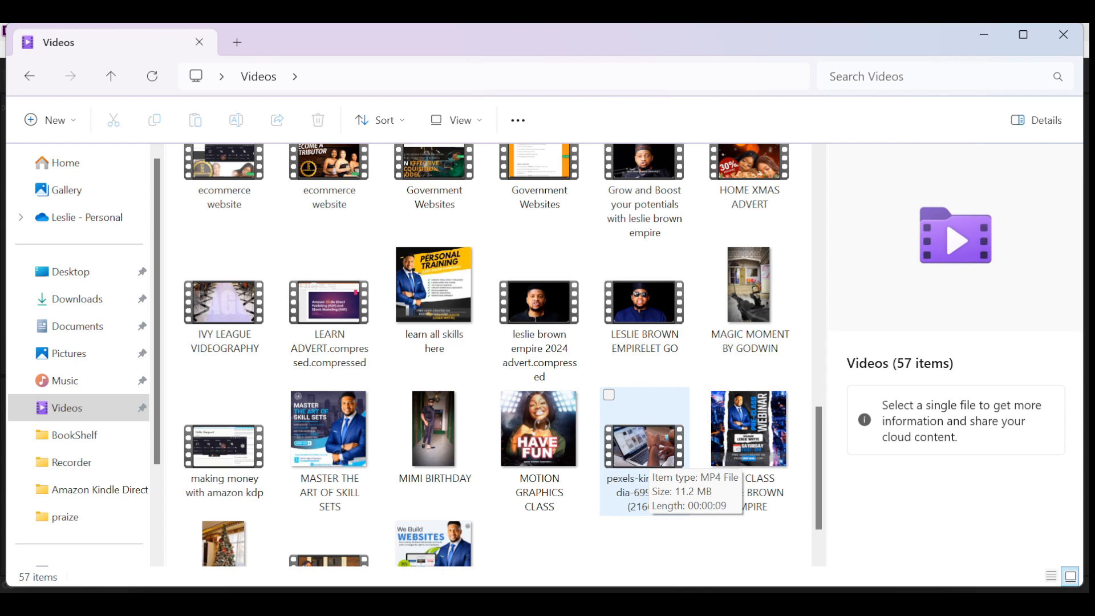
{"action": "double_click", "coordinate": [644, 451]}
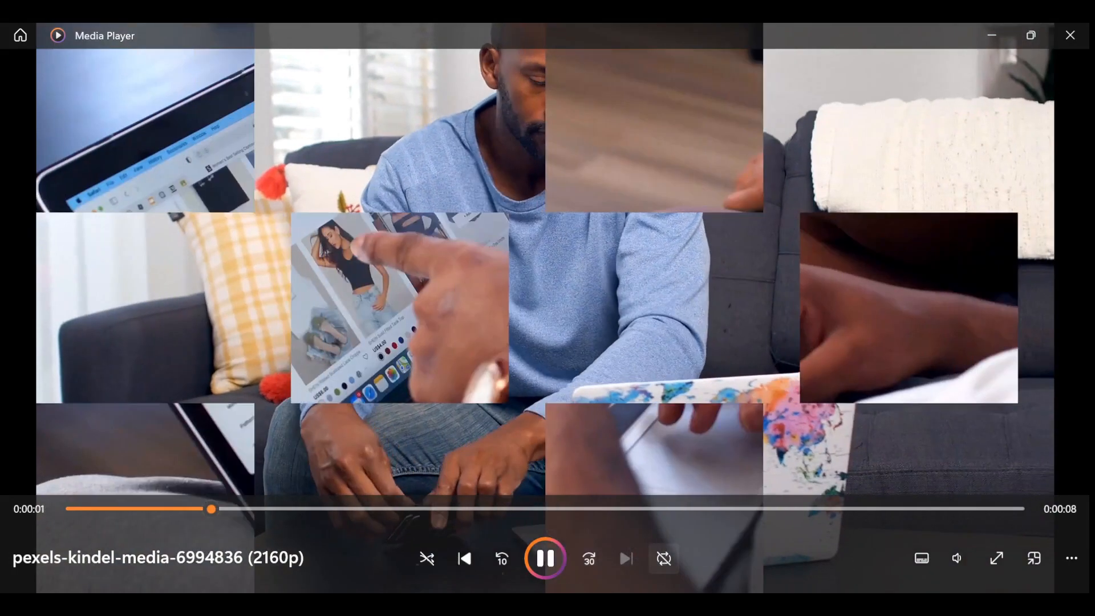
{"action": "left_click", "coordinate": [663, 558]}
{"action": "left_click", "coordinate": [664, 558]}
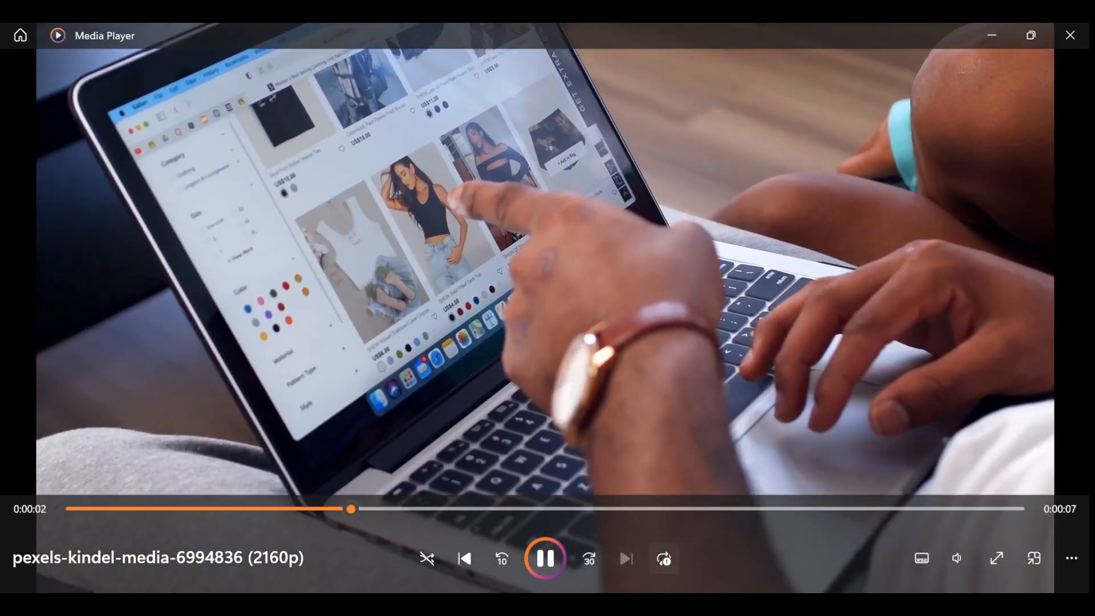
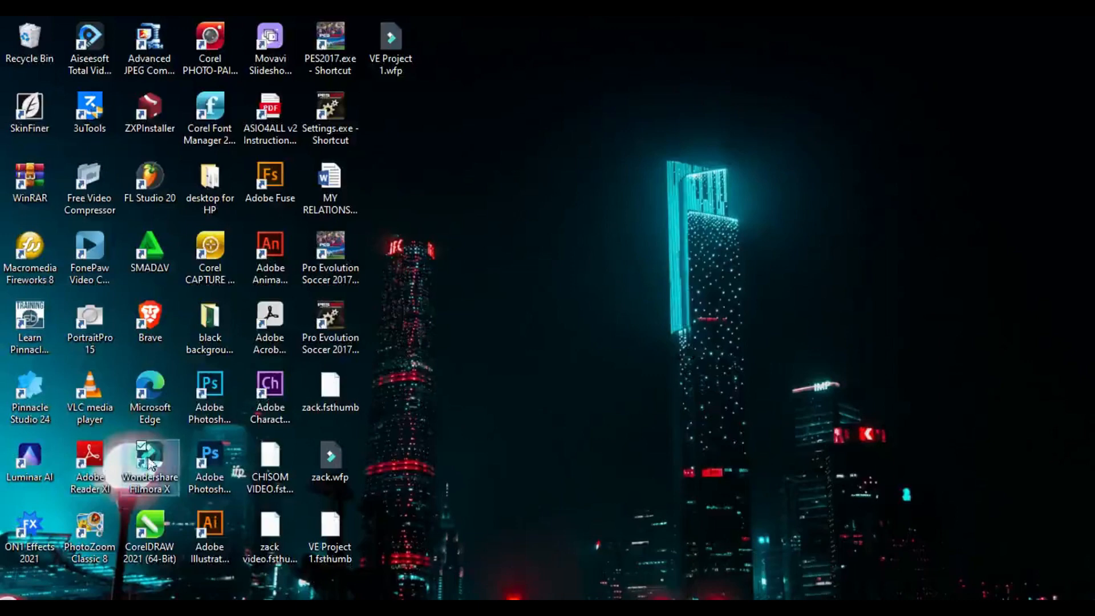
- Launch Wondershare Filmora X from the desktop and open the settings for changing the project's aspect ratio
{"action": "double_click", "coordinate": [155, 454]}
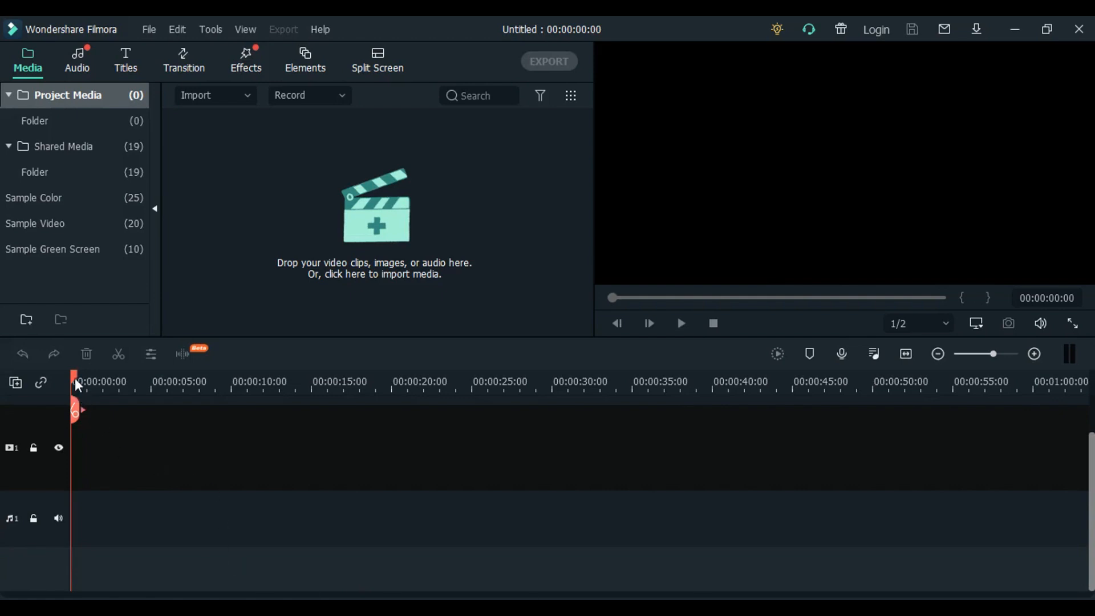
{"action": "left_click_drag", "start_coordinate": [74, 378], "coordinate": [70, 485]}
{"action": "left_click", "coordinate": [976, 324]}
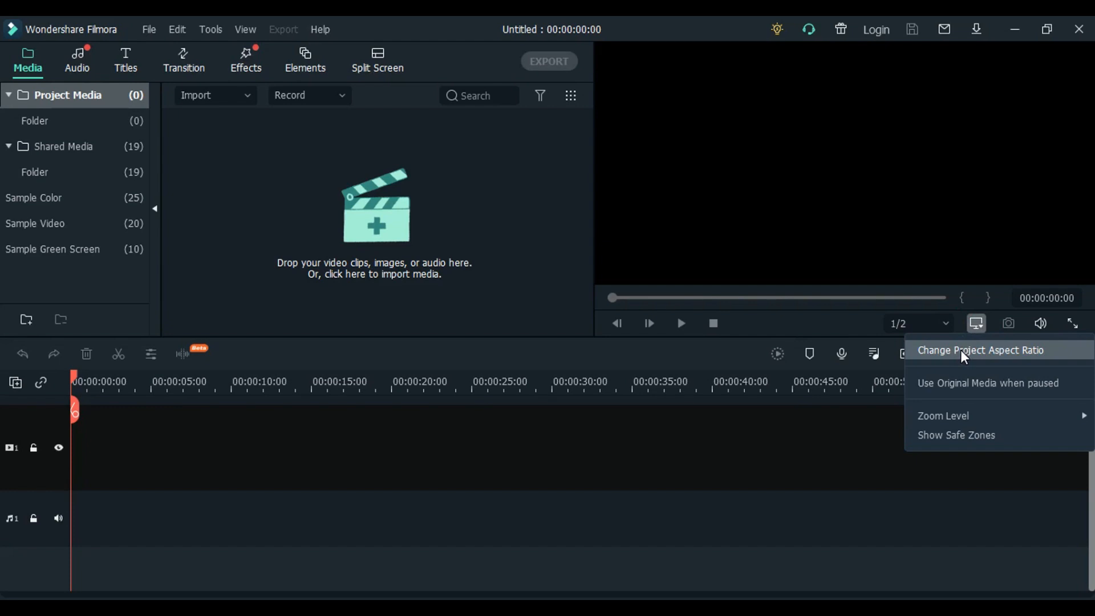
{"action": "left_click", "coordinate": [963, 350]}
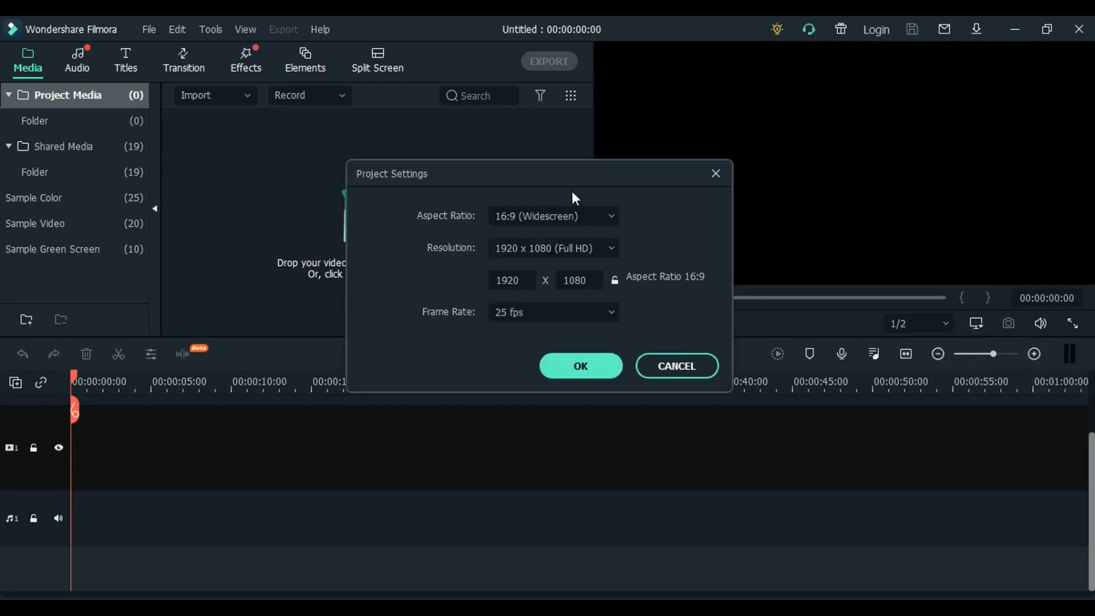
- Review the aspect ratio options, keep 16:9 (Widescreen), choose the 1920 x 1080 (Full HD) resolution, and apply the project settings
{"action": "left_click", "coordinate": [589, 224]}
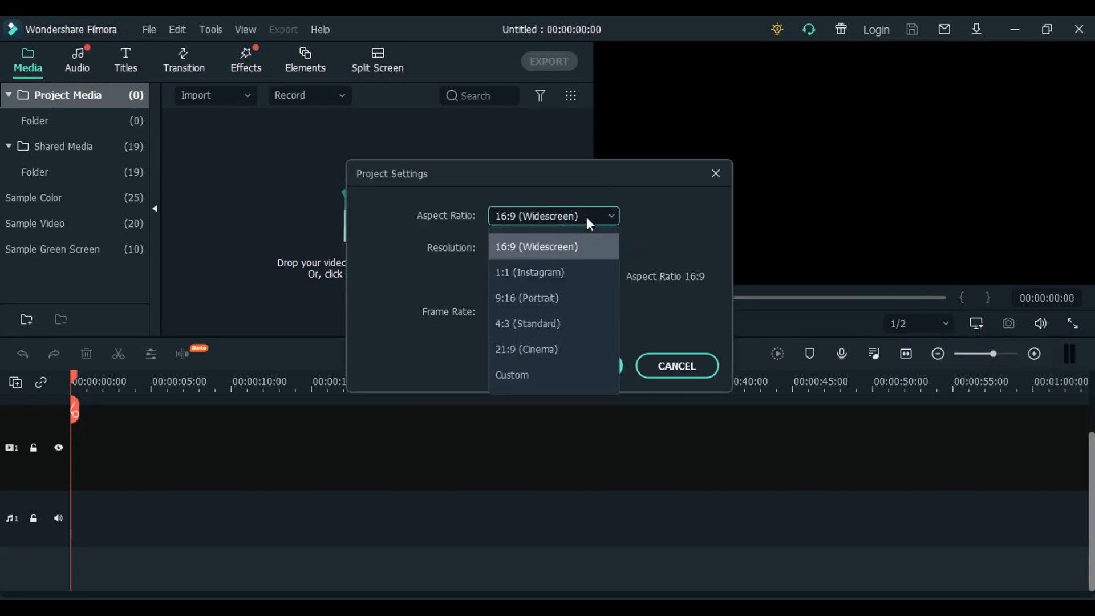
{"action": "left_click", "coordinate": [586, 217]}
{"action": "left_click", "coordinate": [586, 217]}
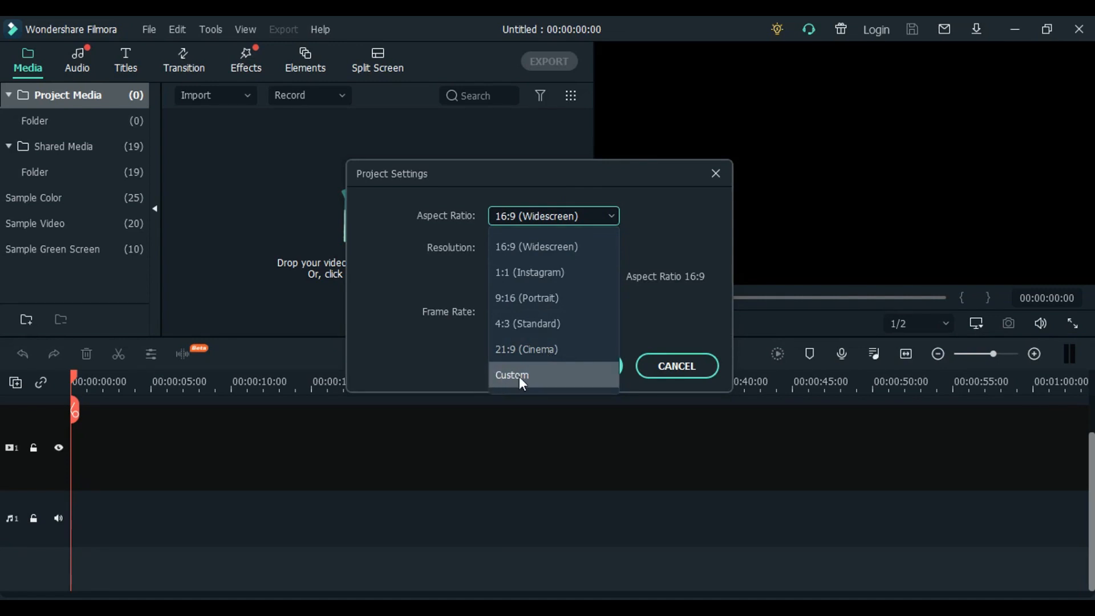
{"action": "left_click", "coordinate": [419, 348]}
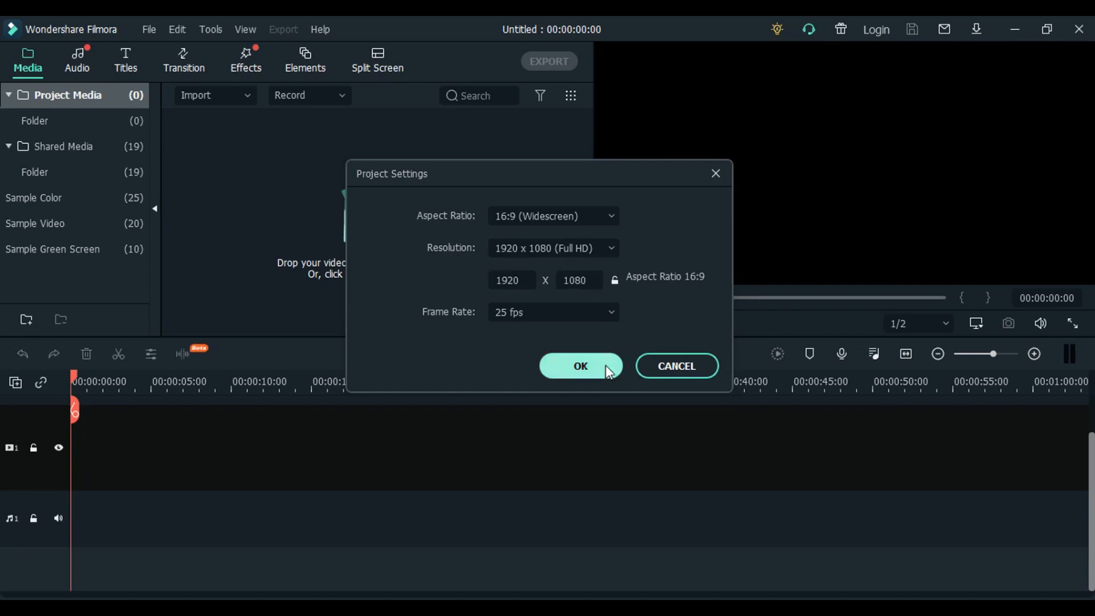
{"action": "left_click", "coordinate": [568, 248]}
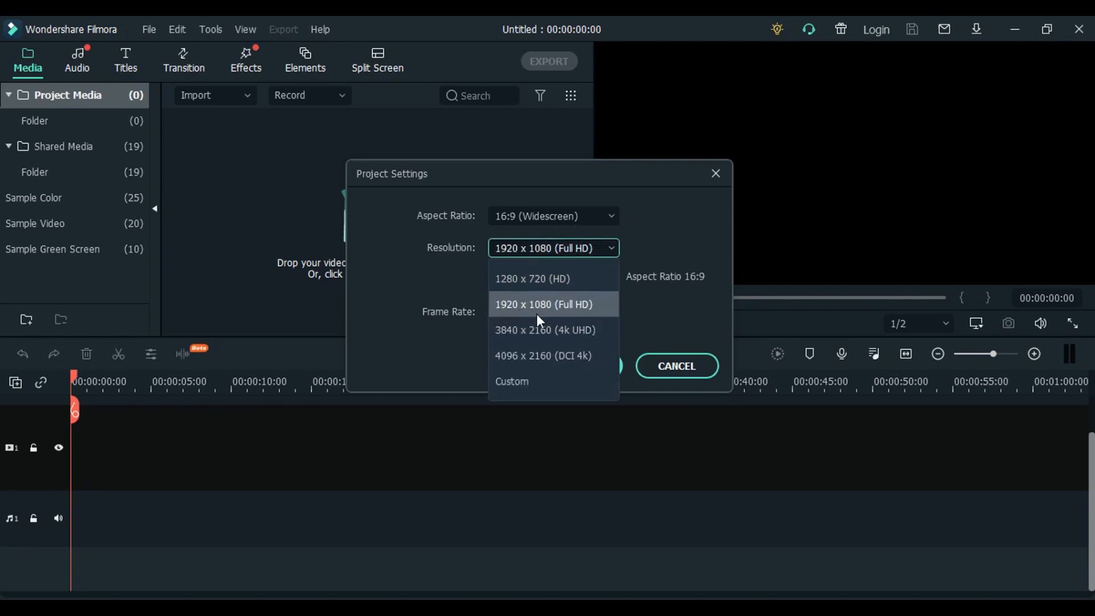
{"action": "left_click", "coordinate": [577, 310]}
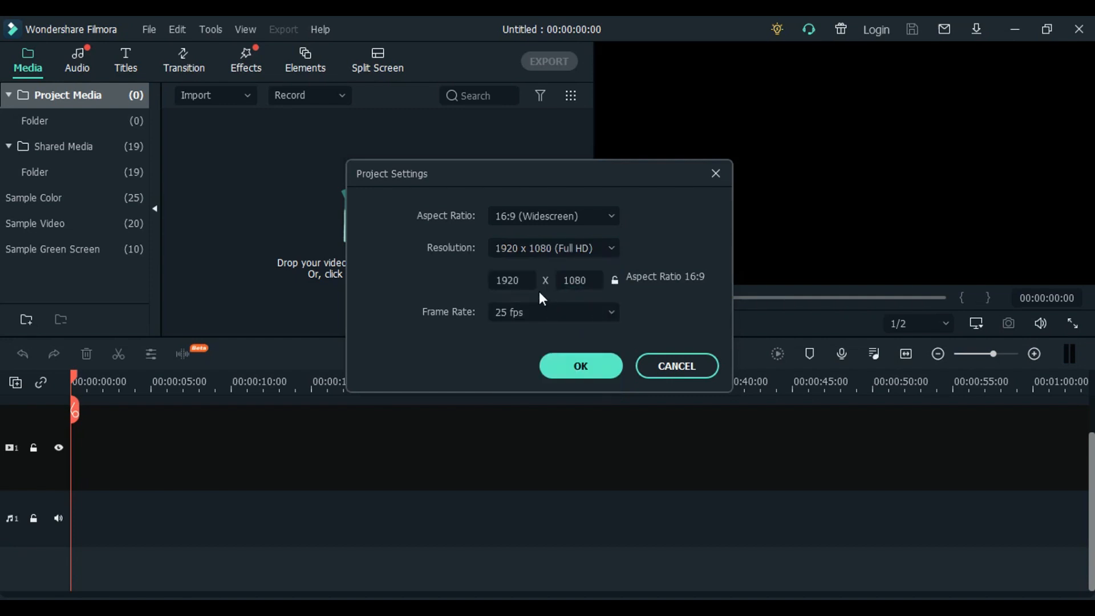
{"action": "left_click", "coordinate": [586, 369]}
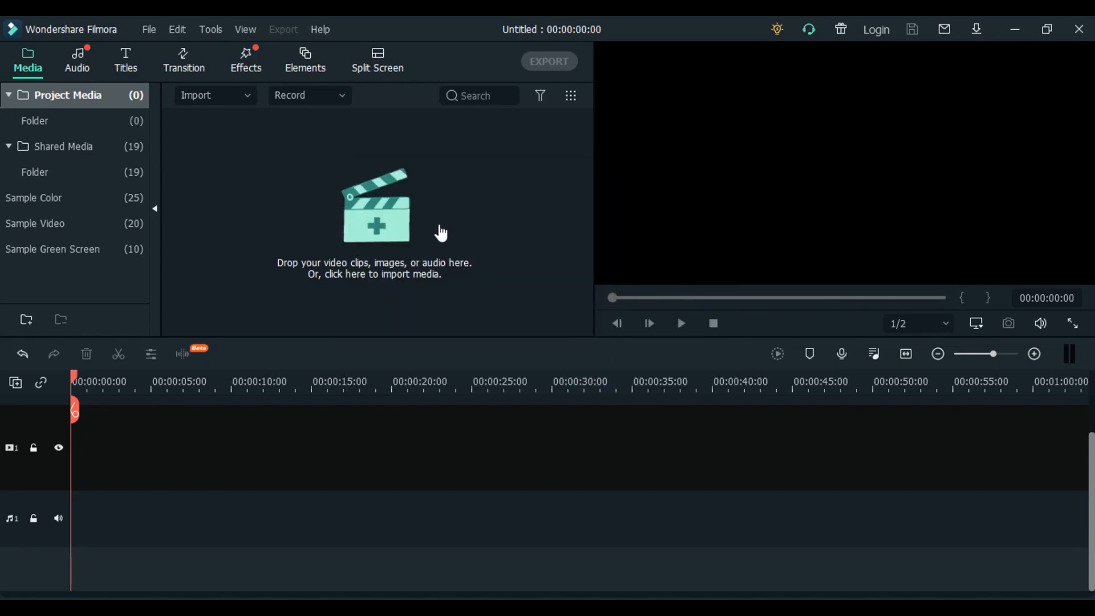
- Import the christmas cookies, pizza oven, baked duck breast, chicken egg, family lunch and pad thai clips from the VIDEOGRAPHY folder in Videos
{"action": "left_click", "coordinate": [390, 234]}
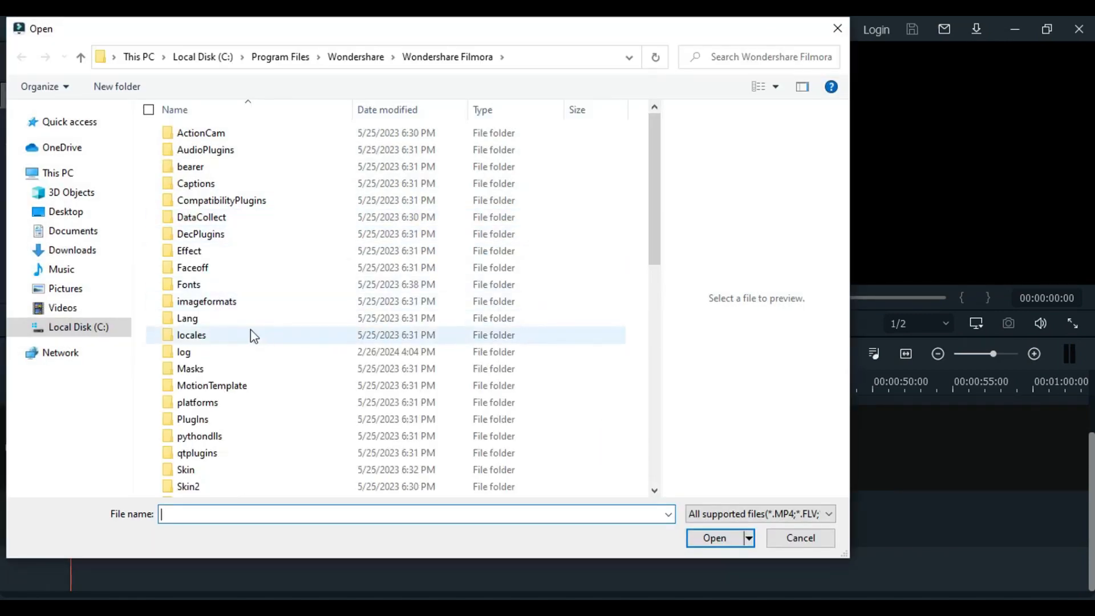
{"action": "left_click", "coordinate": [64, 311]}
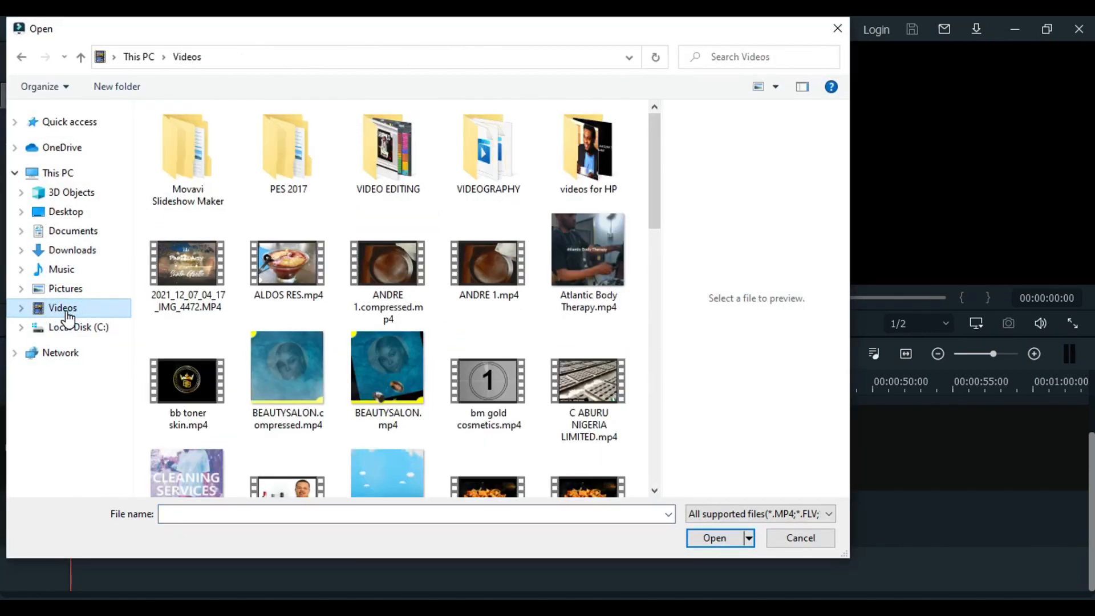
{"action": "left_click", "coordinate": [499, 157]}
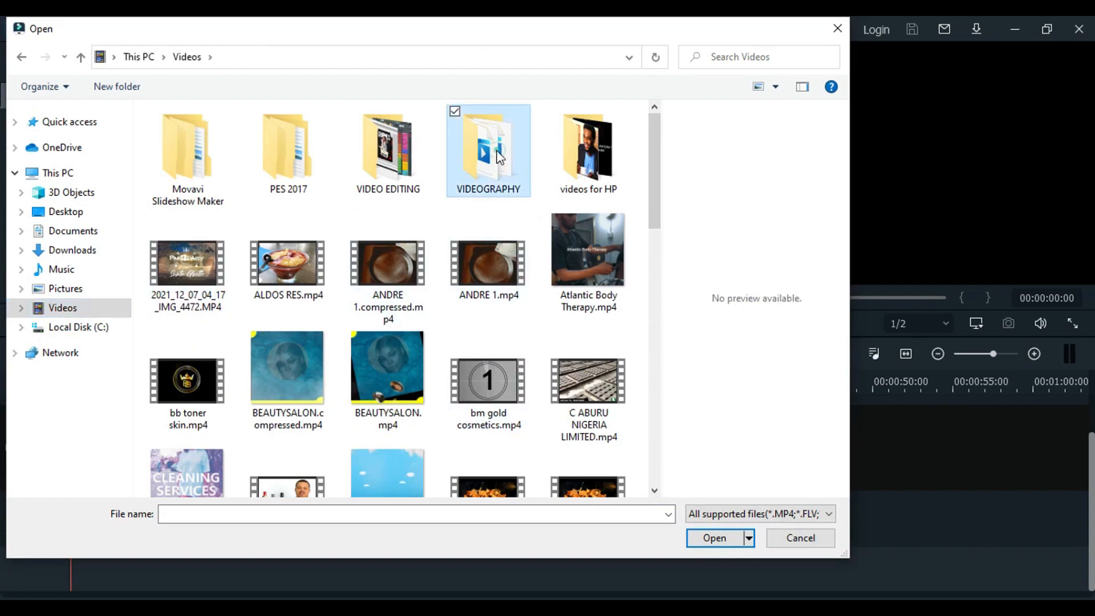
{"action": "double_click", "coordinate": [499, 157]}
{"action": "left_click", "coordinate": [495, 149]}
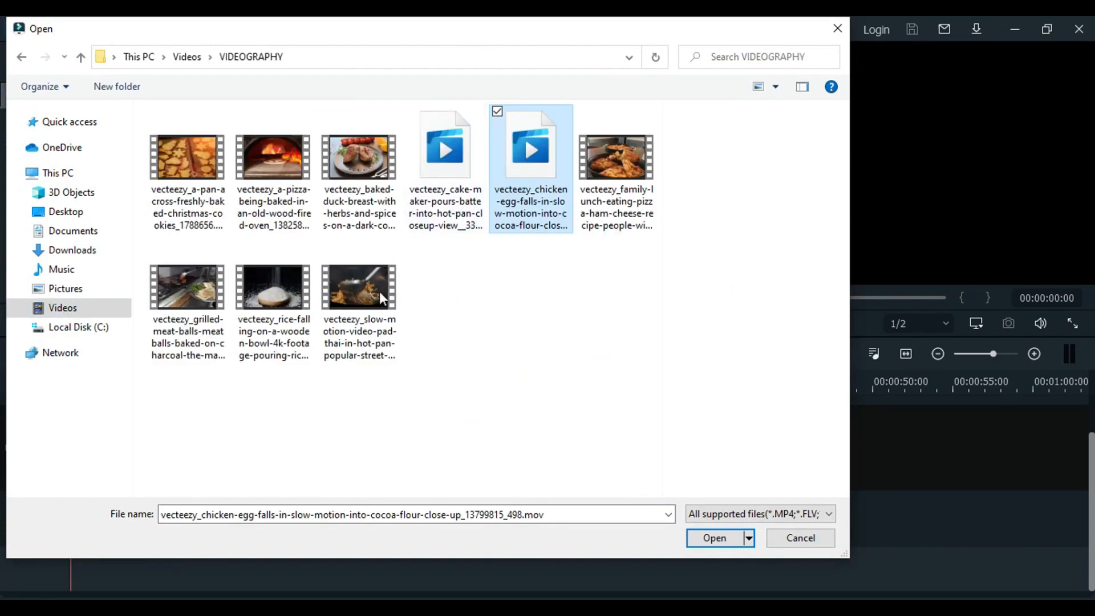
{"action": "left_click", "coordinate": [187, 159], "text": "ctrl"}
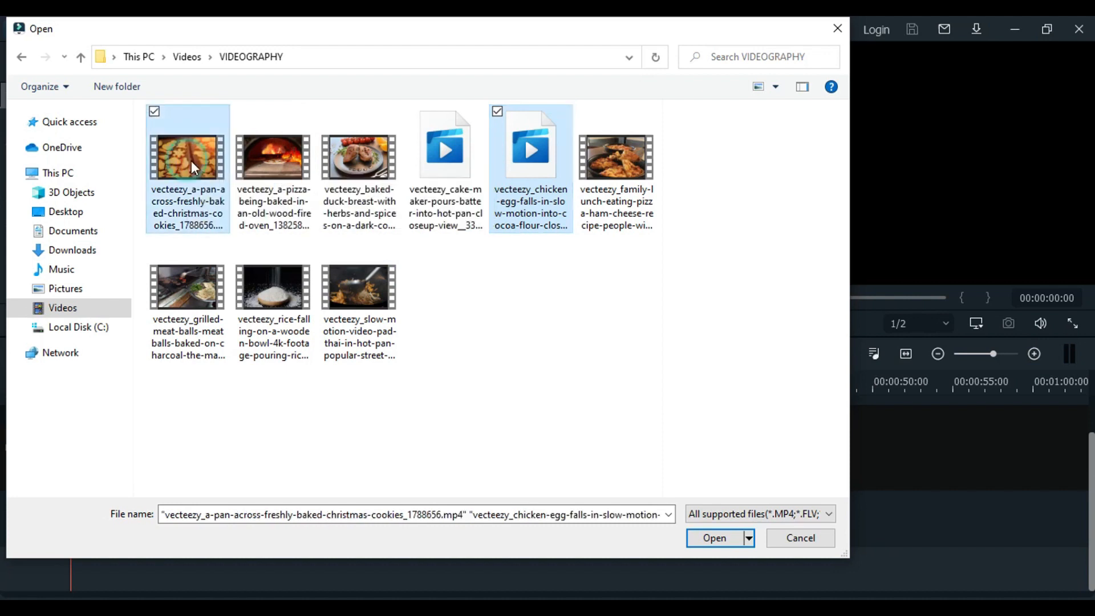
{"action": "left_click", "coordinate": [264, 159], "text": "ctrl"}
{"action": "left_click", "coordinate": [352, 171], "text": "ctrl"}
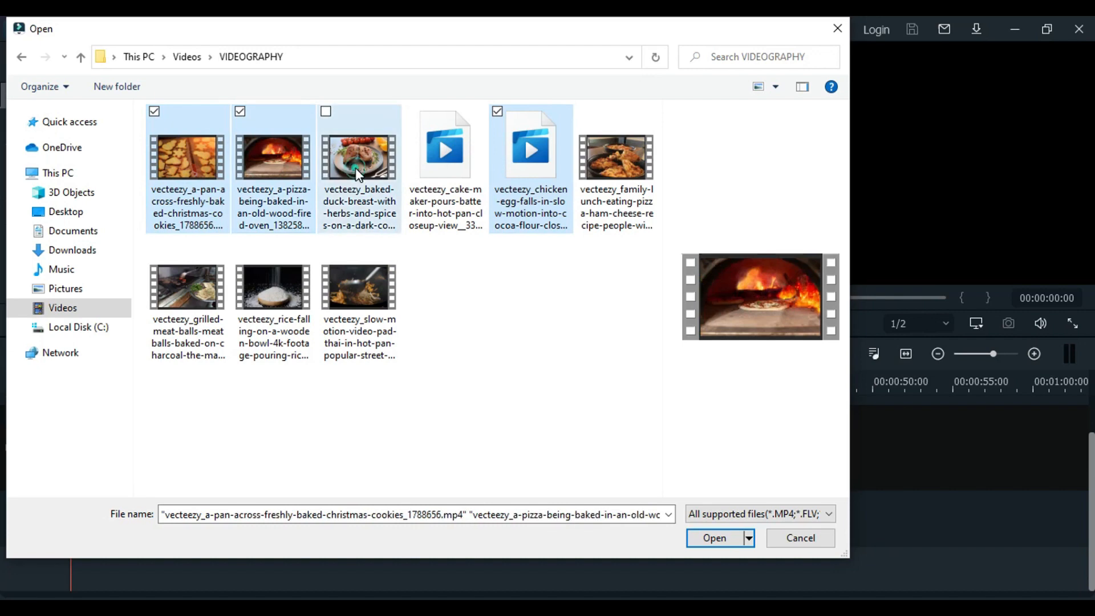
{"action": "left_click", "coordinate": [616, 162], "text": "ctrl"}
{"action": "left_click", "coordinate": [329, 294], "text": "ctrl"}
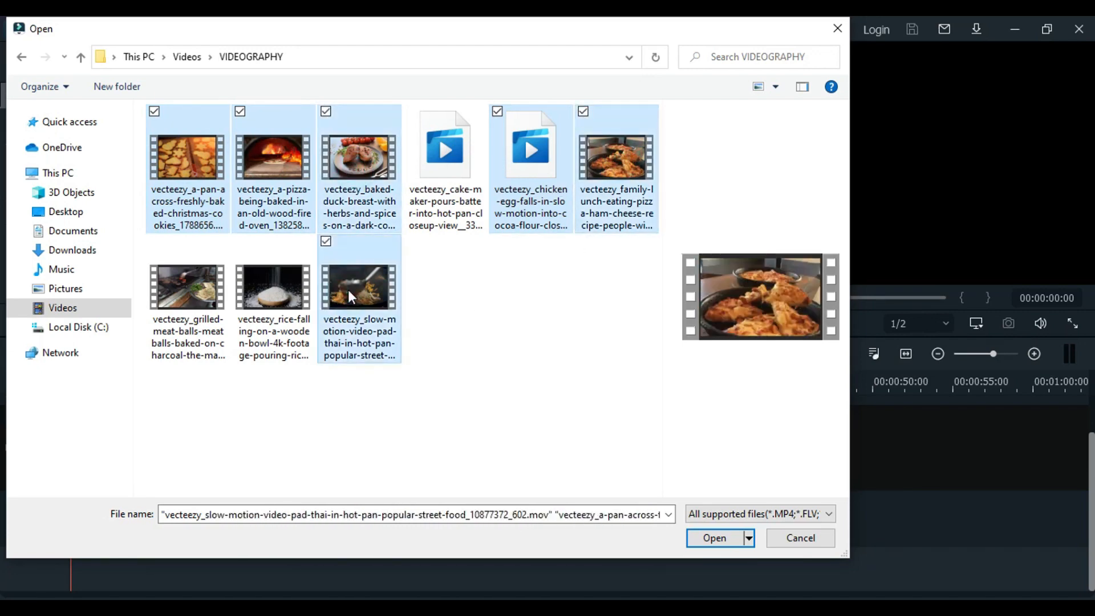
{"action": "left_click", "coordinate": [710, 543]}
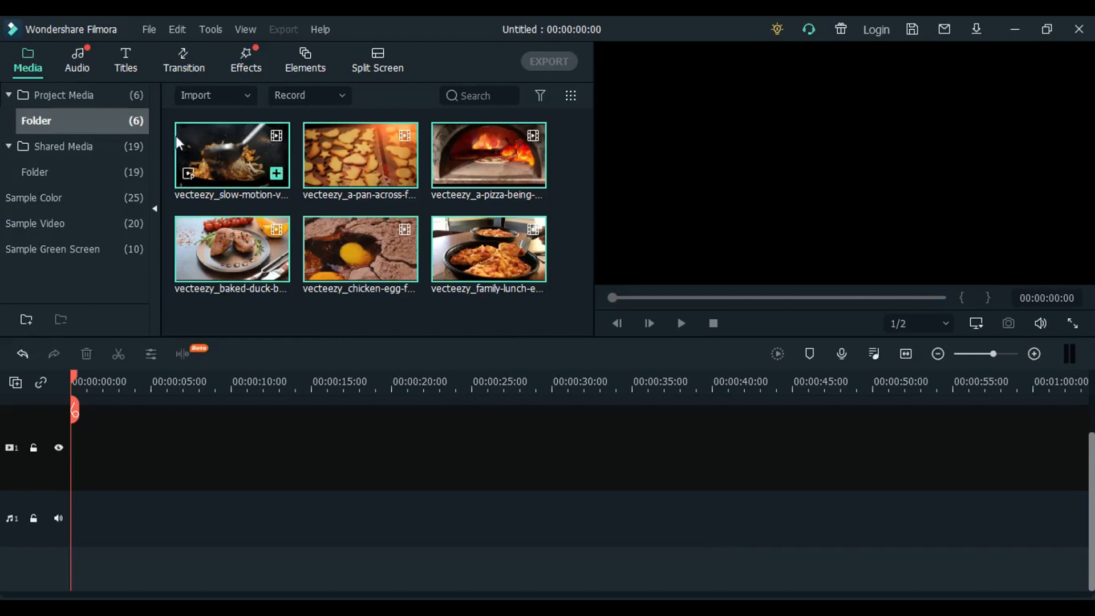
- Import Ayra_Starr_-_Bloody_Samaritan.mp3 from the "music for HP" folder in Music into the project media
{"action": "left_click", "coordinate": [211, 94]}
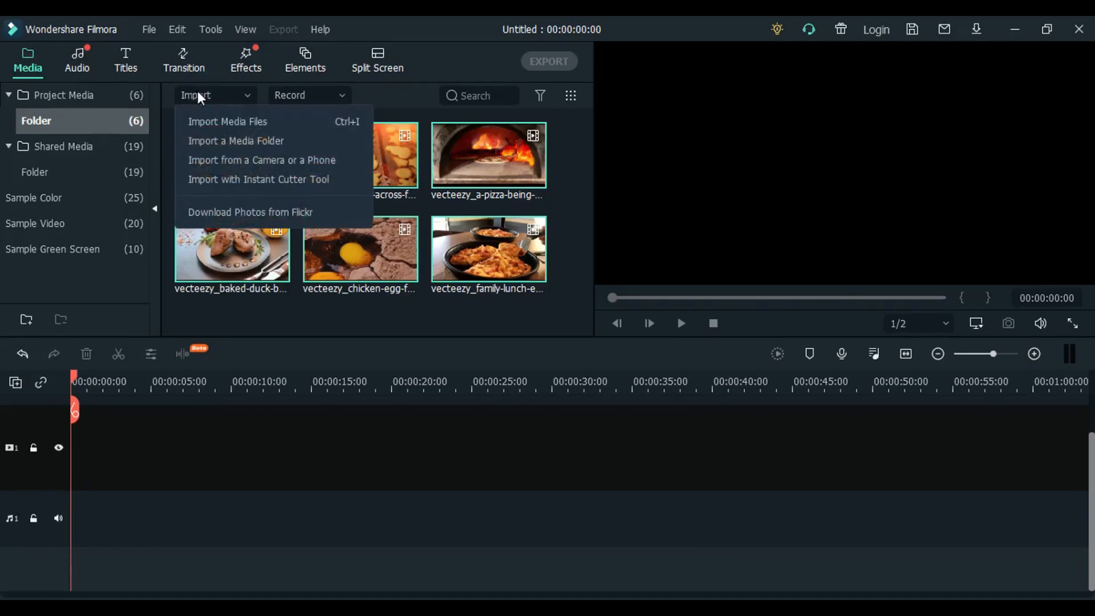
{"action": "left_click", "coordinate": [228, 122]}
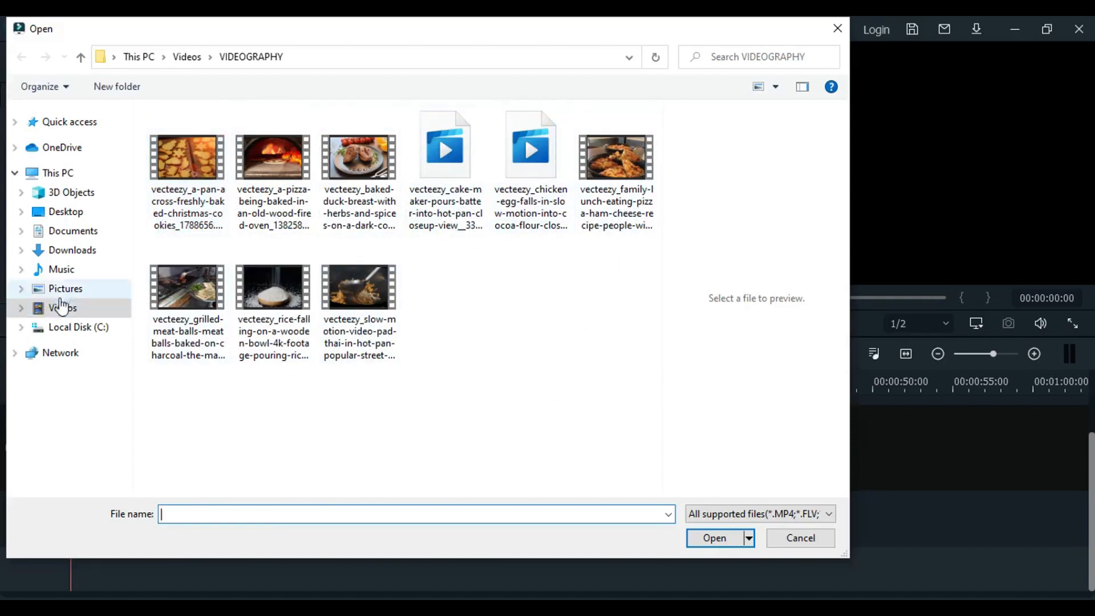
{"action": "left_click", "coordinate": [65, 277]}
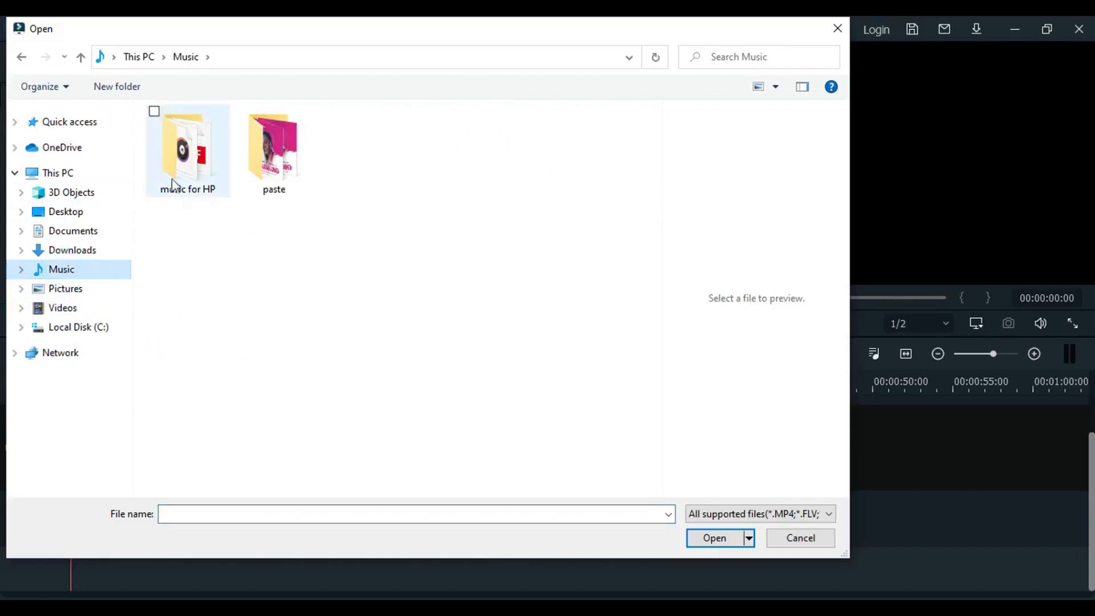
{"action": "double_click", "coordinate": [190, 171]}
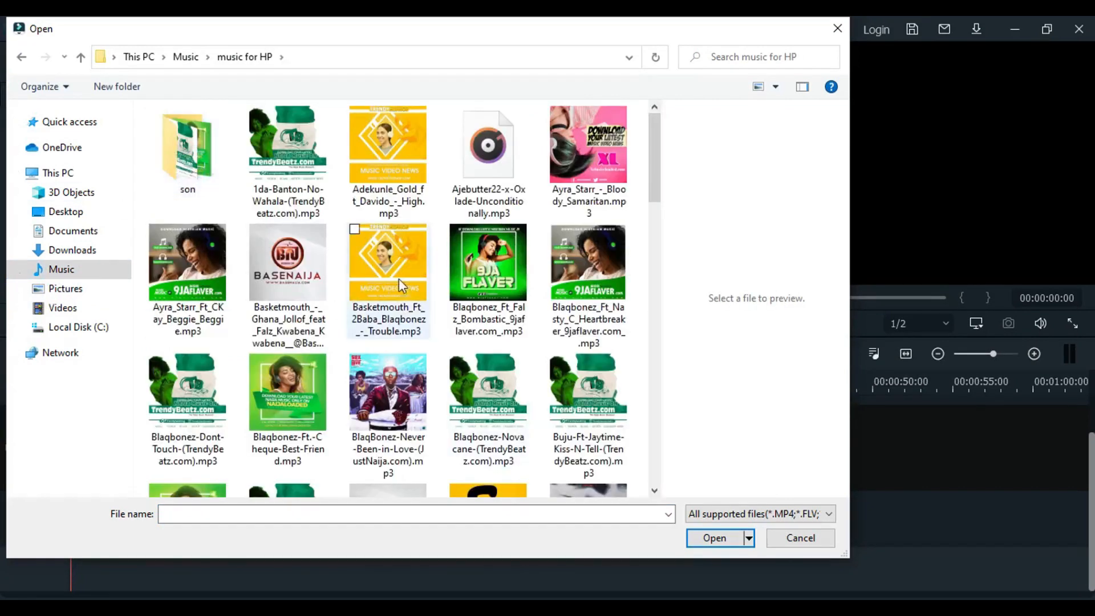
{"action": "left_click", "coordinate": [407, 276]}
{"action": "left_click", "coordinate": [486, 284]}
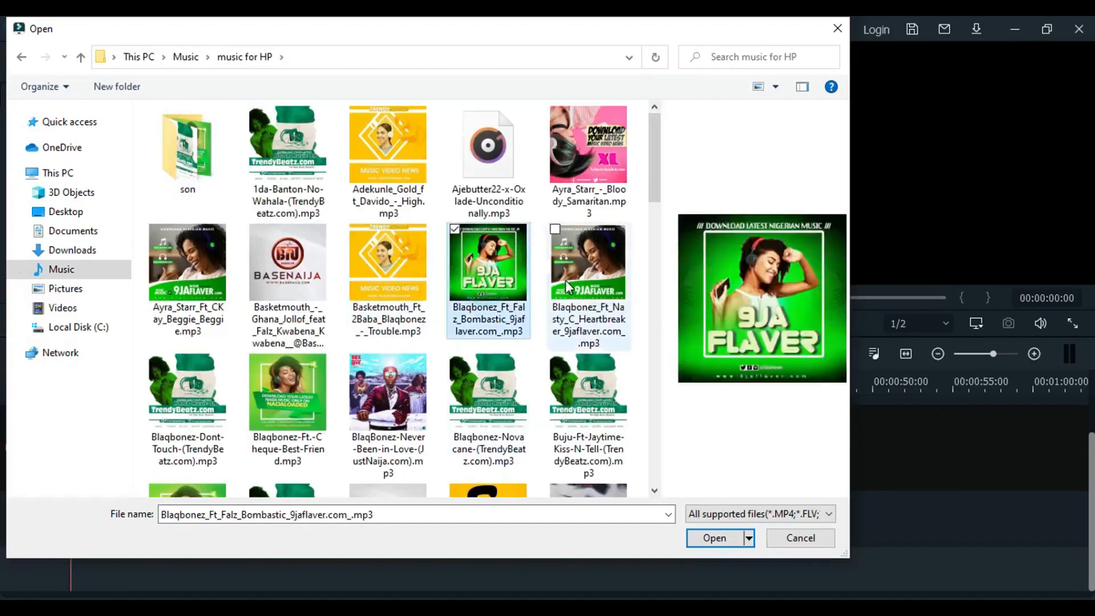
{"action": "left_click", "coordinate": [566, 279]}
{"action": "left_click", "coordinate": [592, 163]}
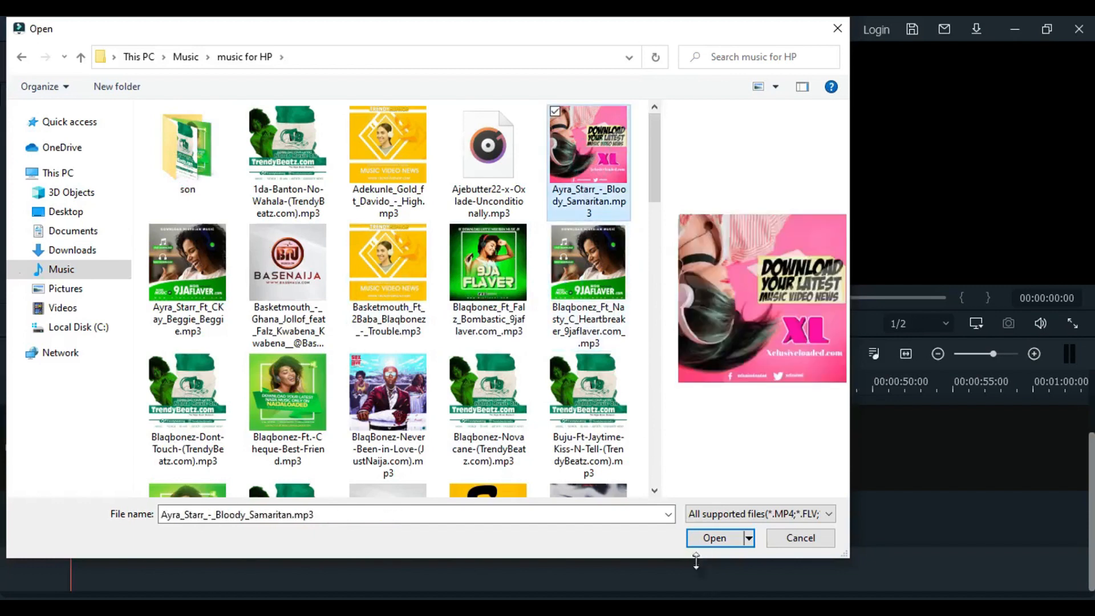
{"action": "left_click", "coordinate": [713, 538]}
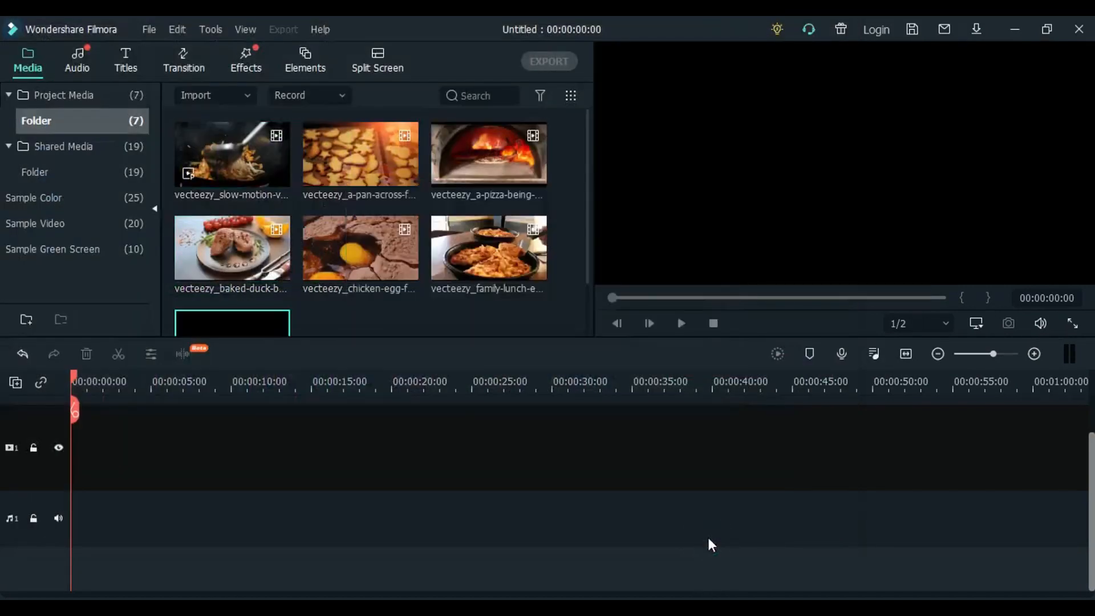
{"action": "mouse_move", "coordinate": [587, 198]}
{"action": "left_mouse_down"}
{"action": "mouse_move", "coordinate": [591, 251]}
{"action": "mouse_move", "coordinate": [594, 177]}
{"action": "left_mouse_up"}
- Browse the included audio, title and transition libraries to see which presets are available
{"action": "left_click", "coordinate": [83, 66]}
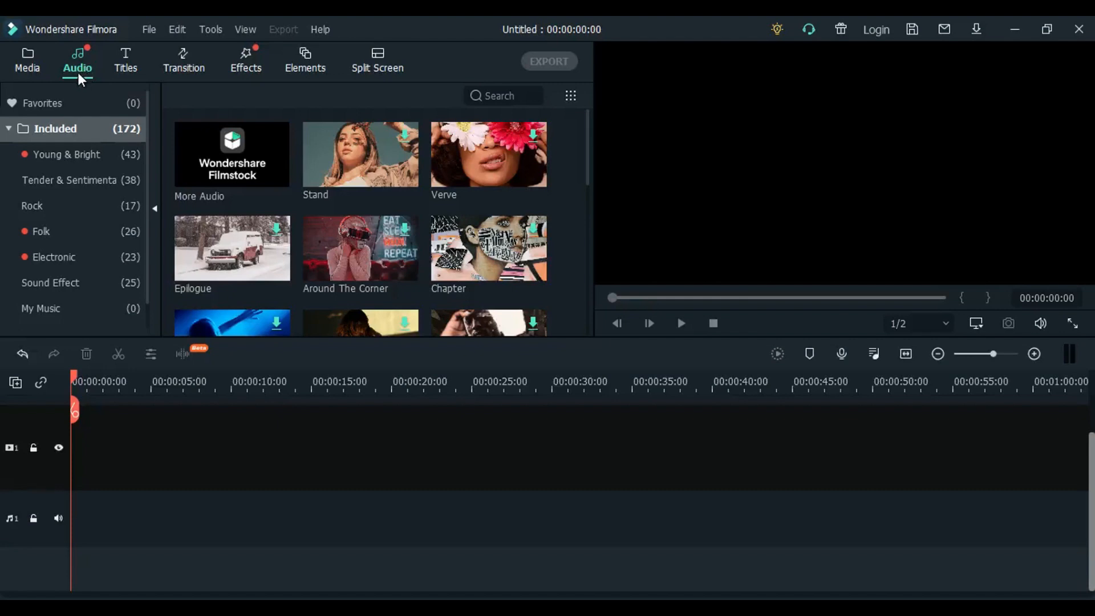
{"action": "left_click", "coordinate": [127, 65]}
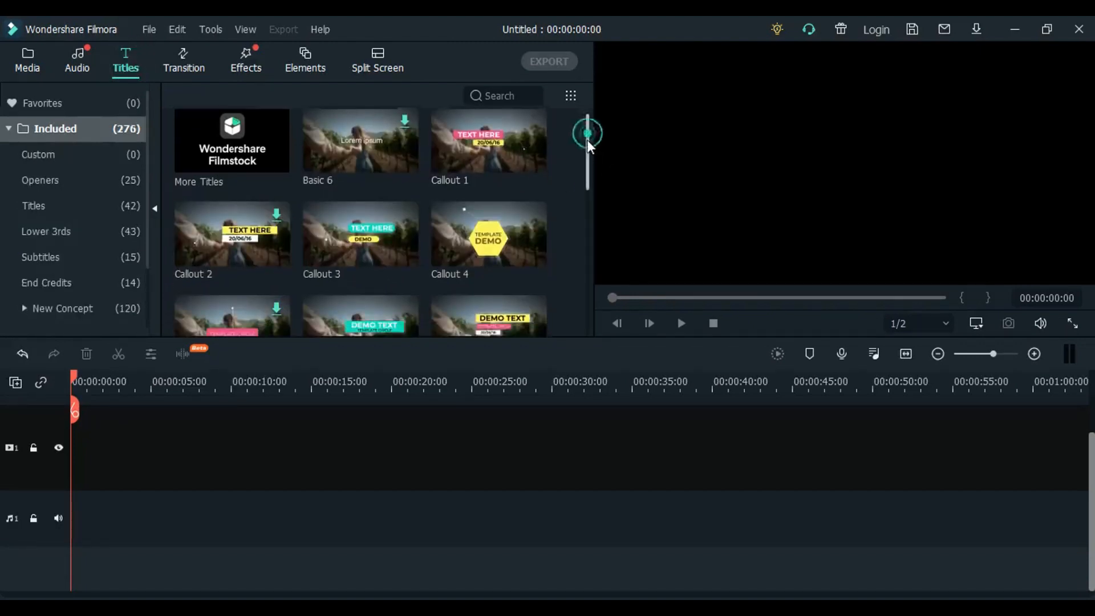
{"action": "left_click_drag", "start_coordinate": [586, 139], "coordinate": [589, 266]}
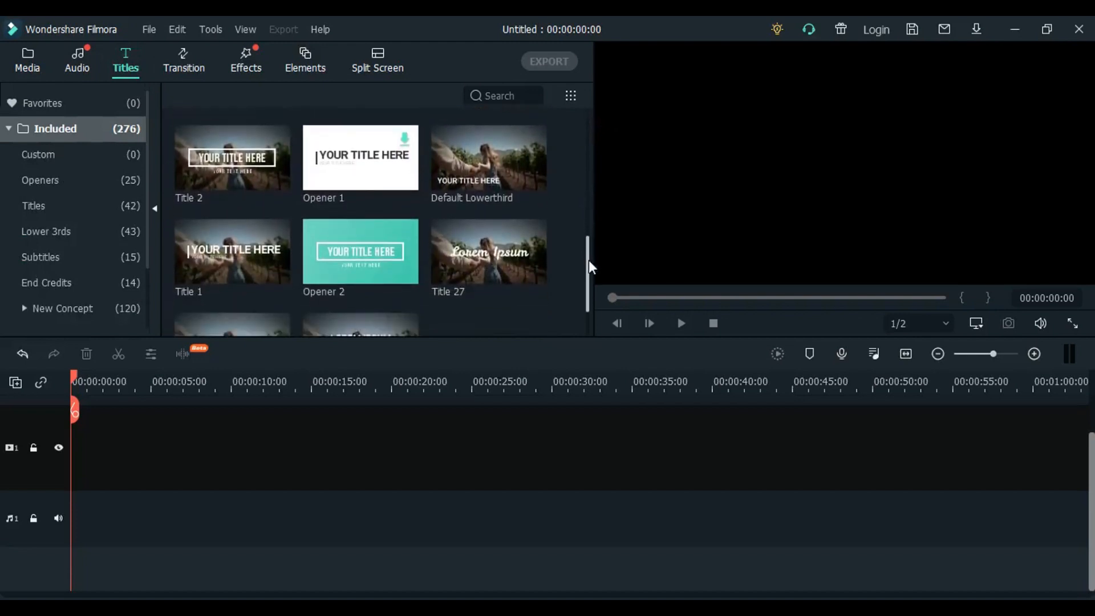
{"action": "left_click_drag", "start_coordinate": [589, 260], "coordinate": [591, 124]}
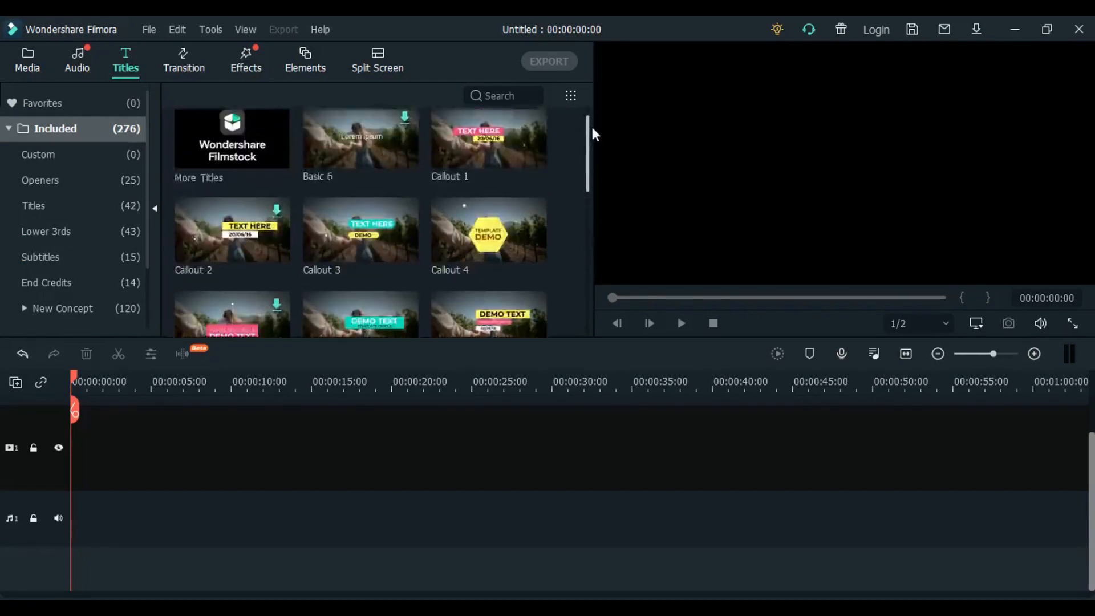
{"action": "left_click", "coordinate": [182, 67]}
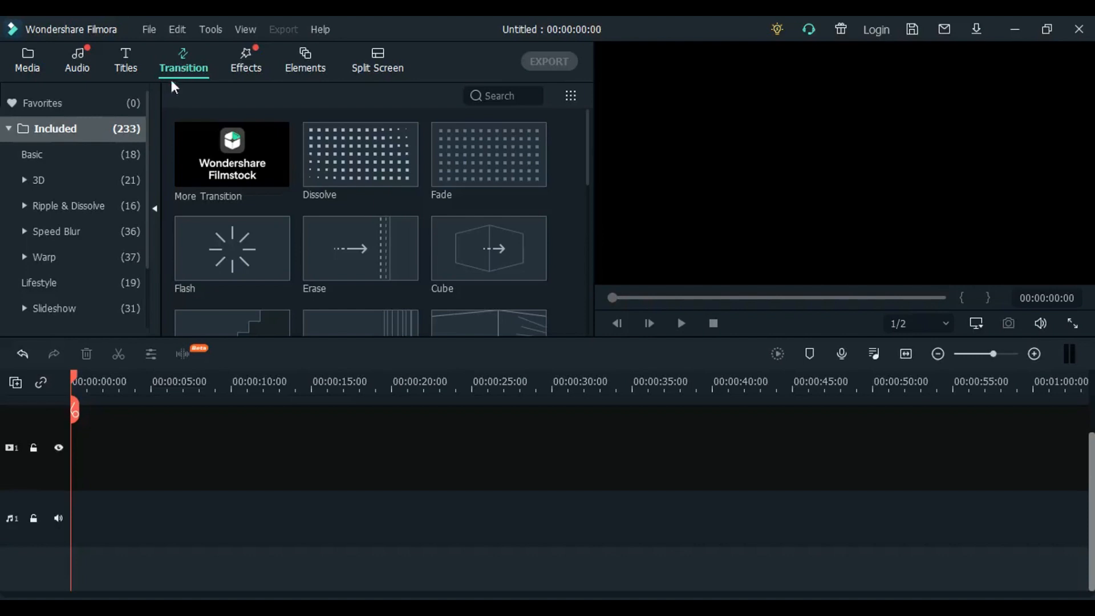
{"action": "left_click_drag", "start_coordinate": [589, 141], "coordinate": [593, 256]}
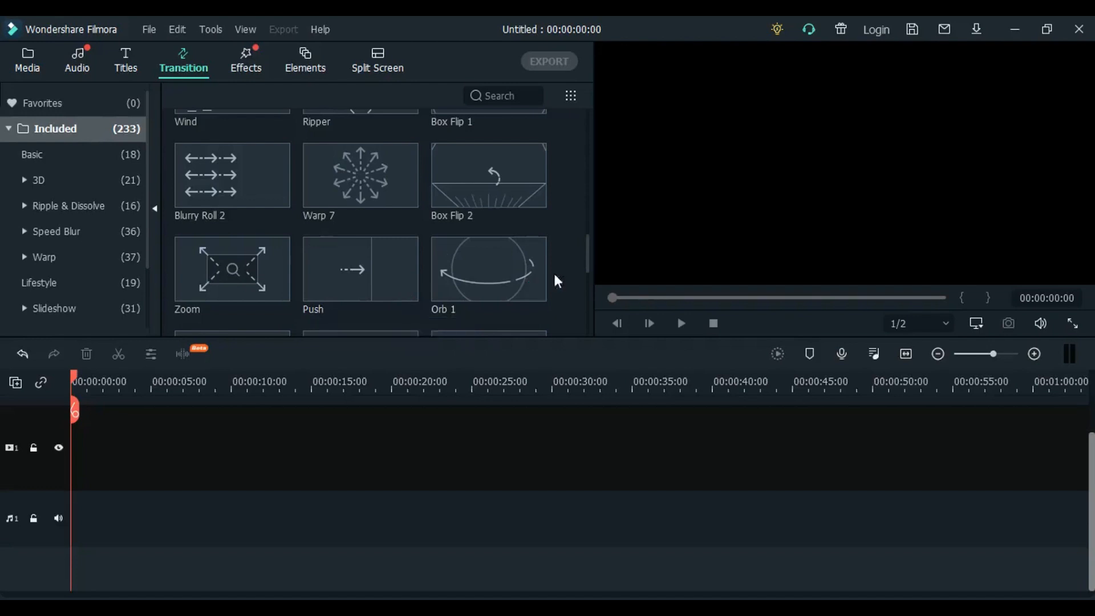
{"action": "left_click_drag", "start_coordinate": [587, 252], "coordinate": [594, 111]}
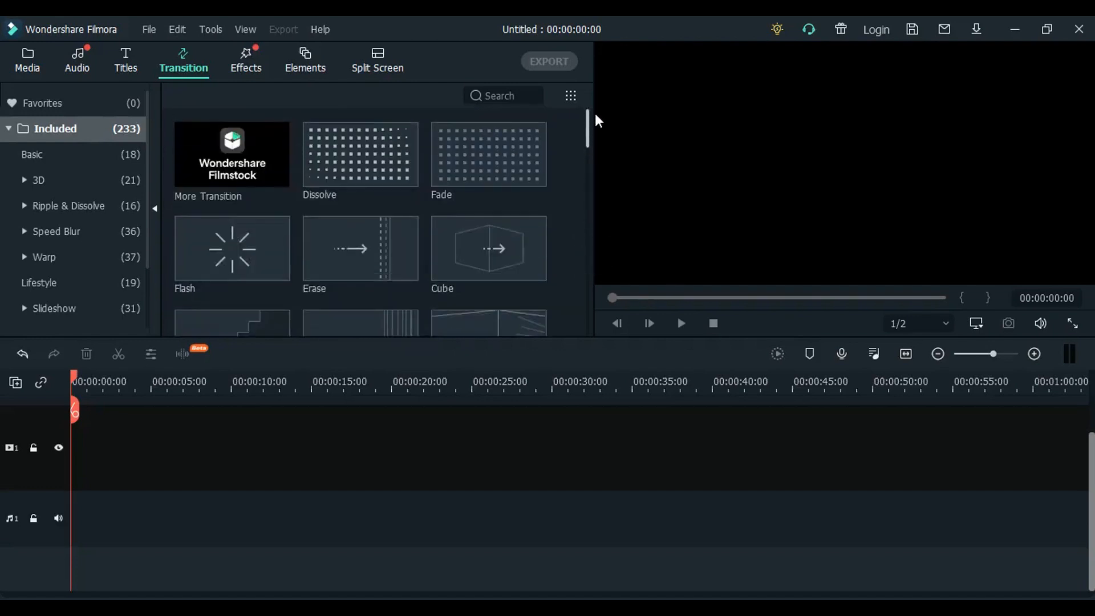
- Browse the included effects library and preview the 70s effect
{"action": "left_click", "coordinate": [253, 69]}
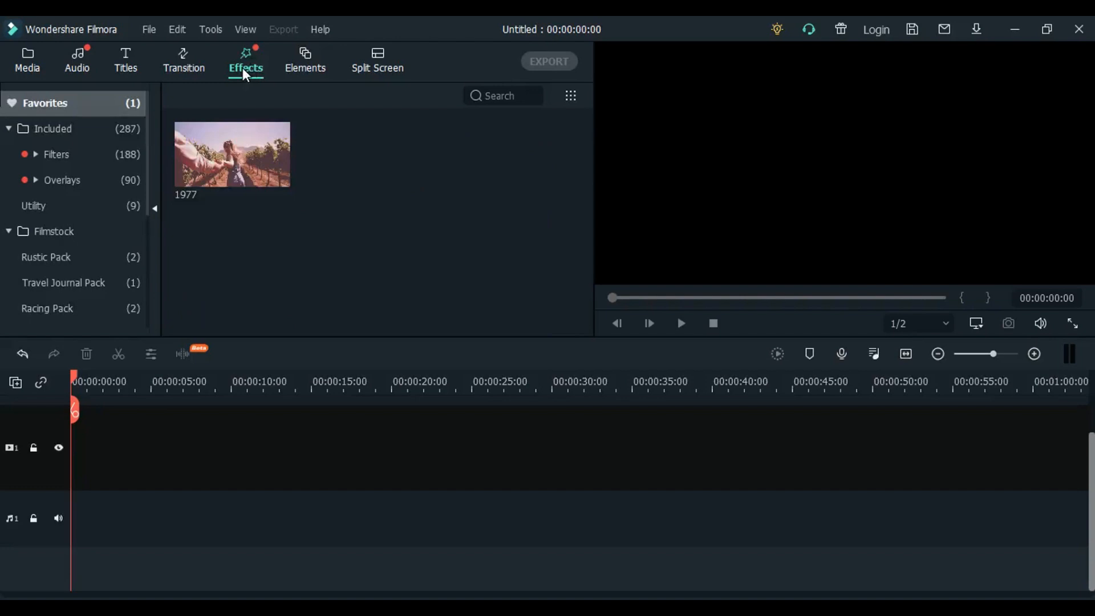
{"action": "left_click", "coordinate": [84, 129]}
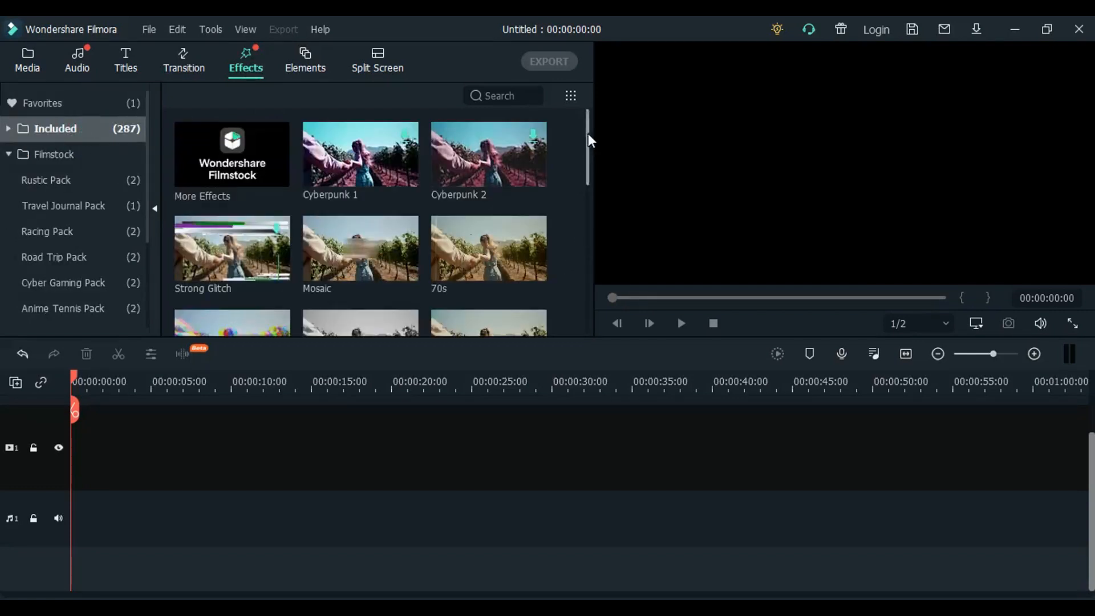
{"action": "left_click_drag", "start_coordinate": [587, 134], "coordinate": [593, 169]}
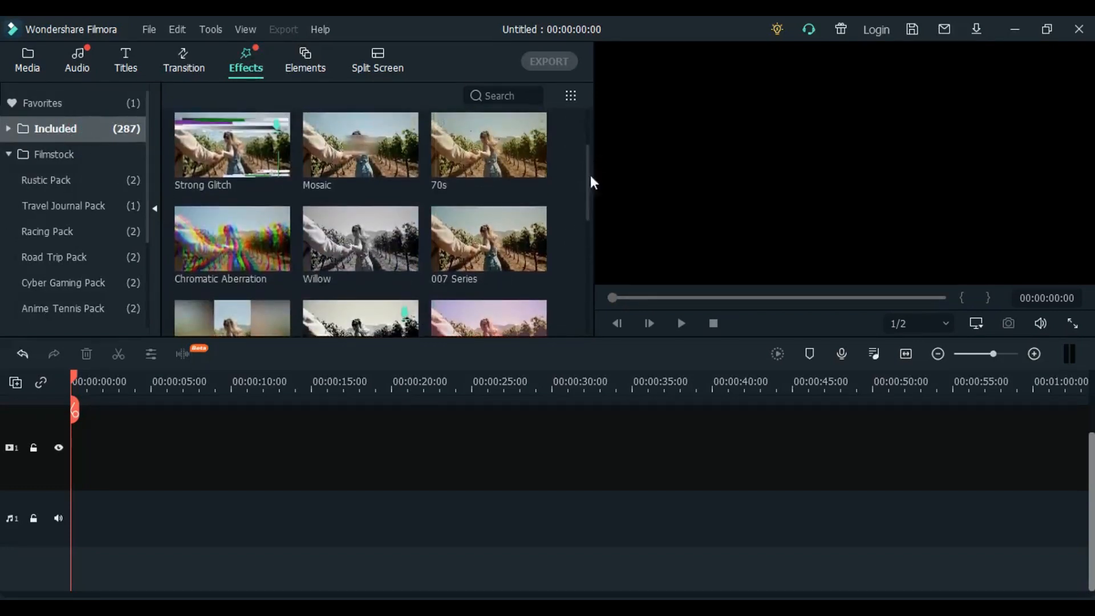
{"action": "left_click", "coordinate": [462, 158]}
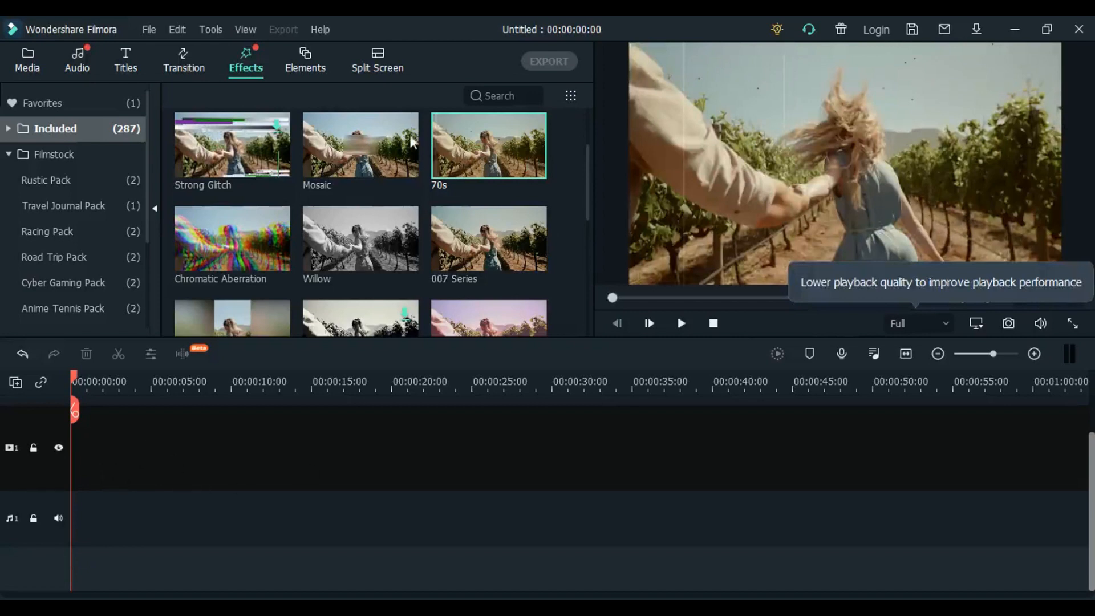
- Preview the Mosaic, Strong Glitch, Chromatic Aberration, Willow and 007 Series effects and look through the included effects library
{"action": "left_click", "coordinate": [380, 143]}
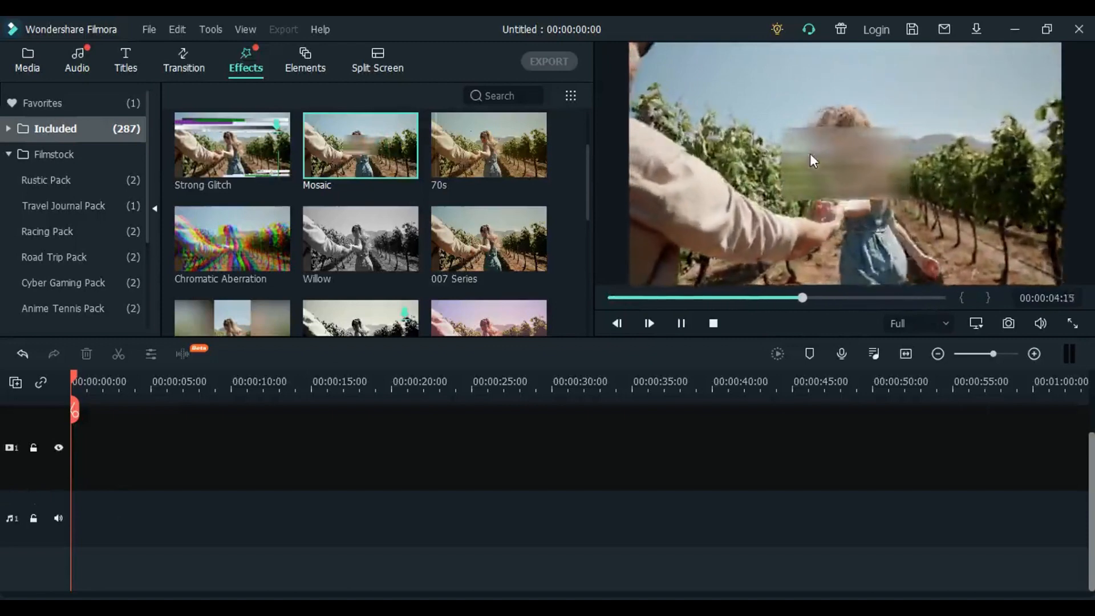
{"action": "left_click", "coordinate": [238, 153]}
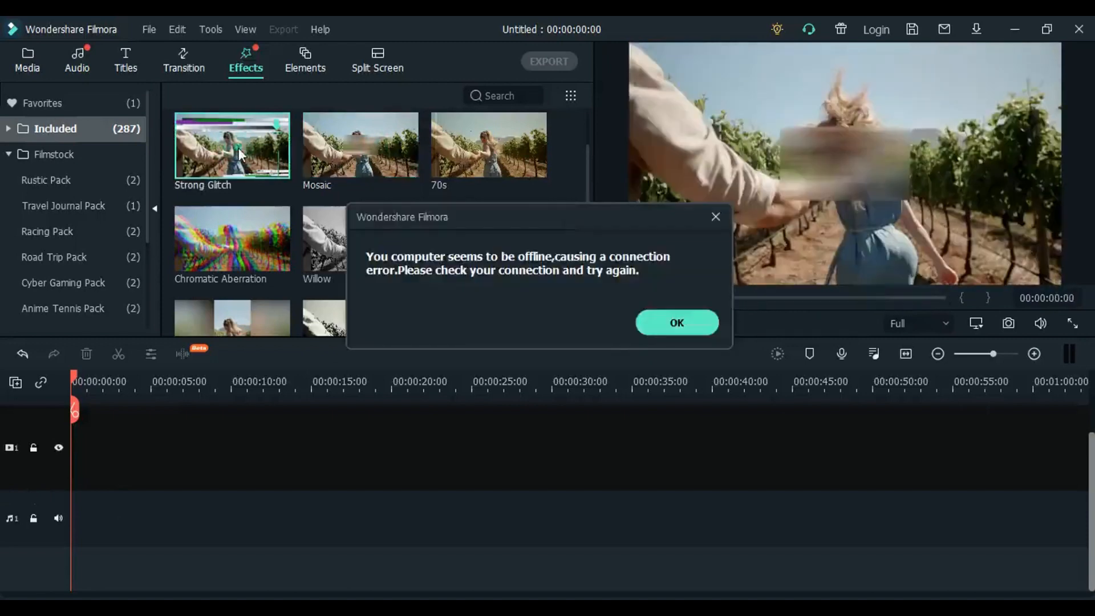
{"action": "left_click", "coordinate": [694, 333]}
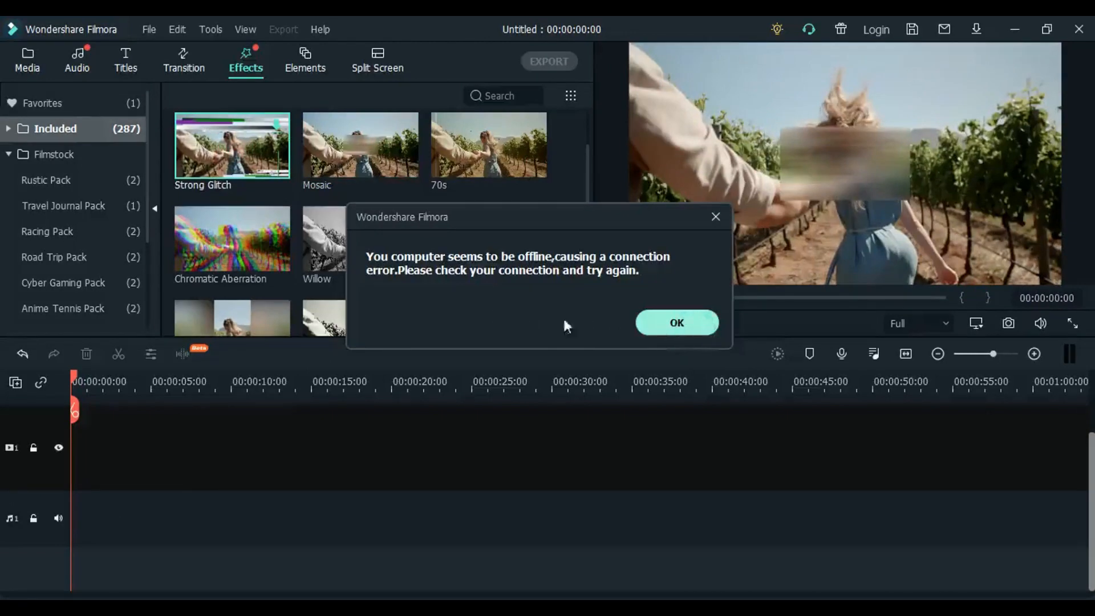
{"action": "left_click", "coordinate": [676, 323]}
{"action": "left_click", "coordinate": [681, 323]}
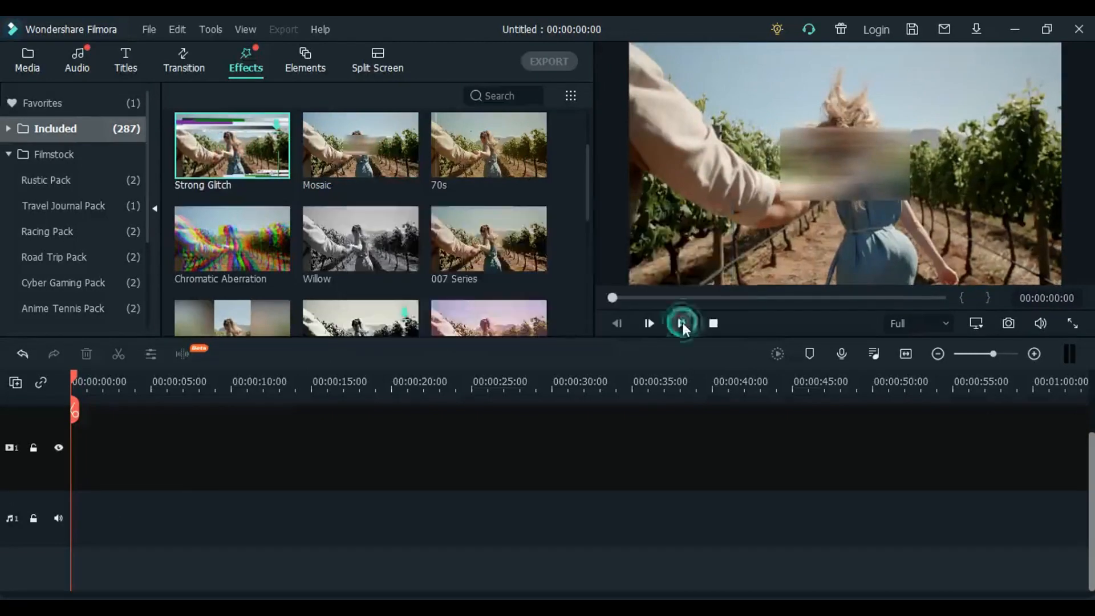
{"action": "left_click", "coordinate": [251, 242]}
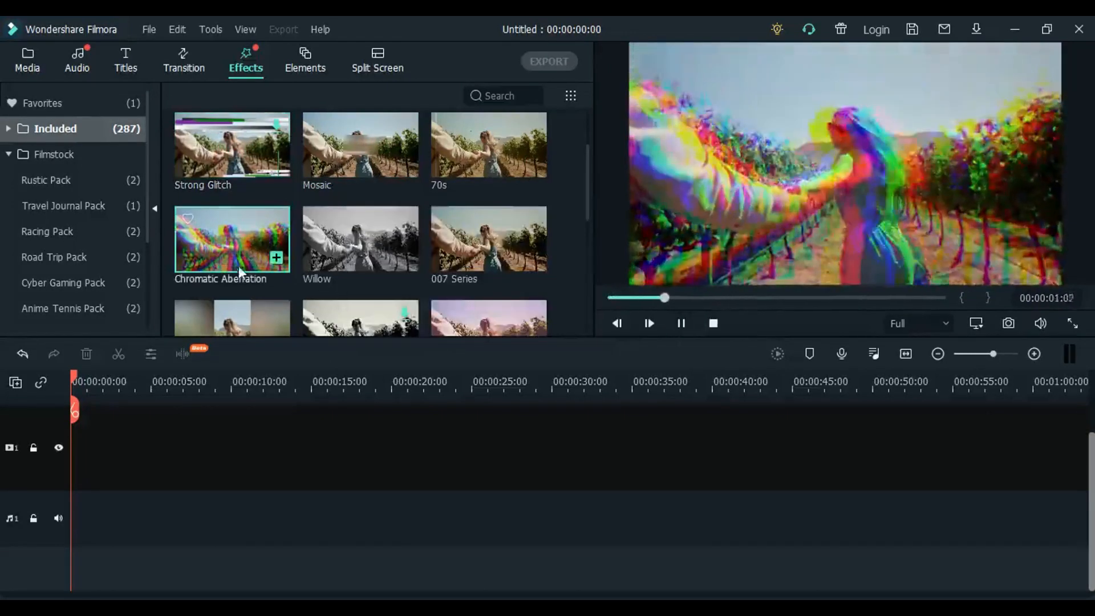
{"action": "left_click", "coordinate": [348, 258]}
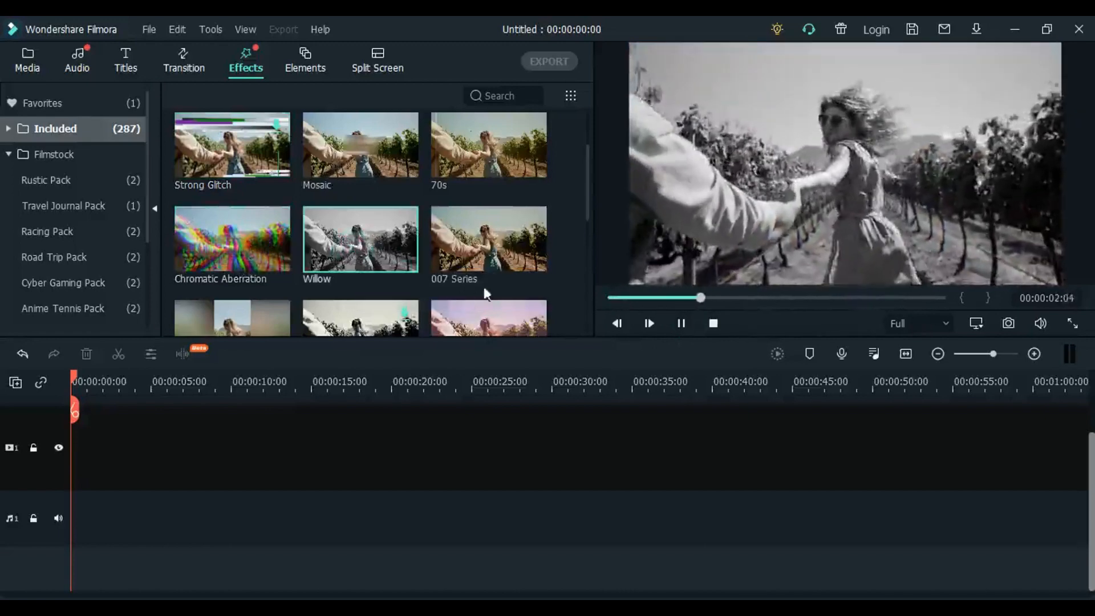
{"action": "left_click", "coordinate": [483, 241]}
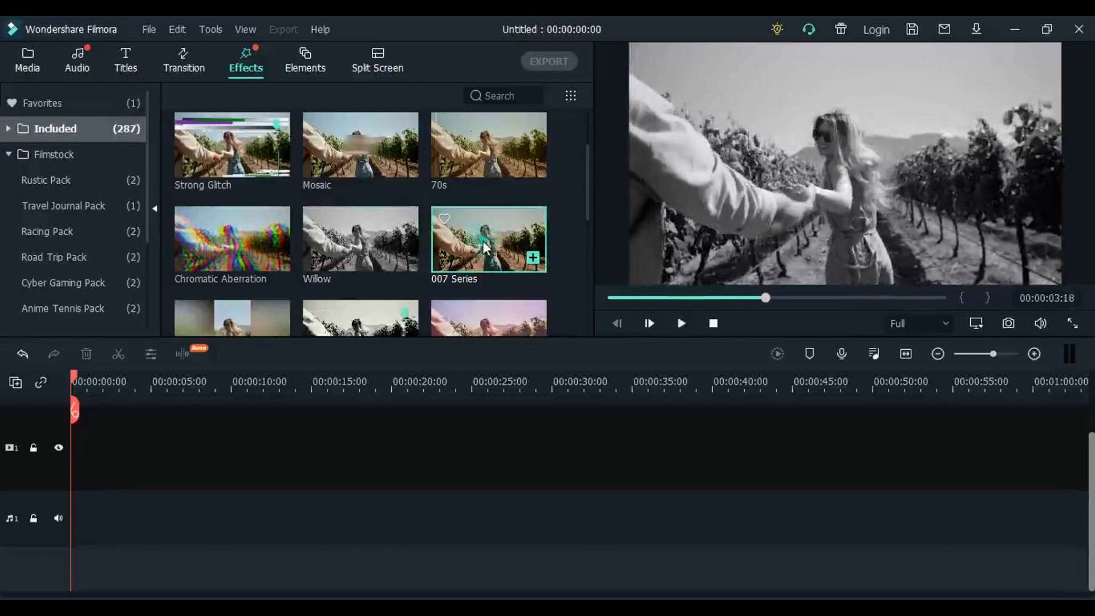
{"action": "left_click_drag", "start_coordinate": [587, 167], "coordinate": [591, 223]}
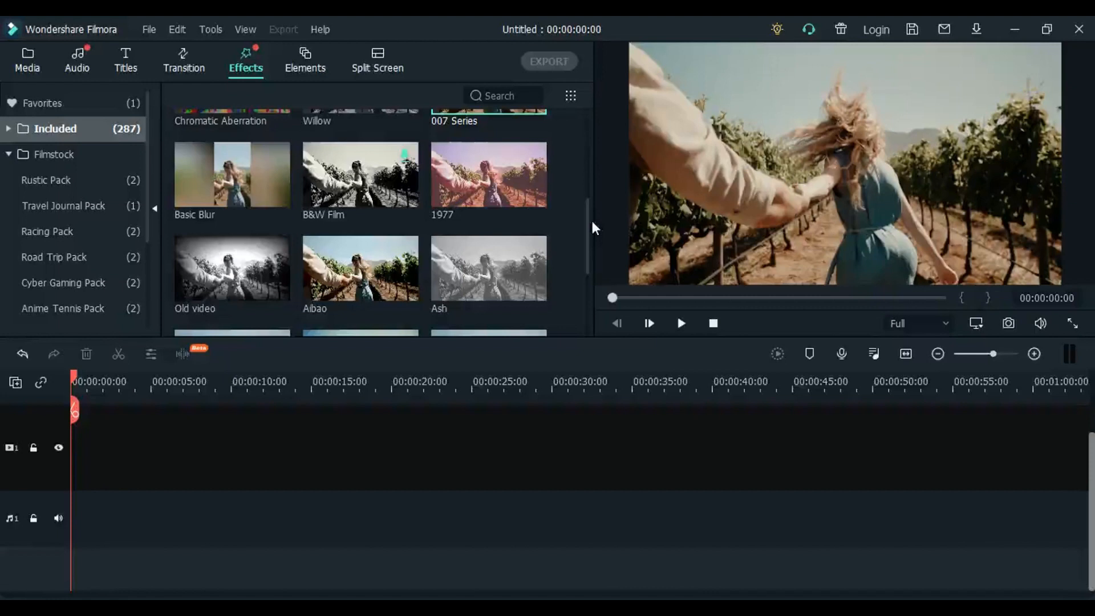
{"action": "left_click_drag", "start_coordinate": [588, 213], "coordinate": [590, 125]}
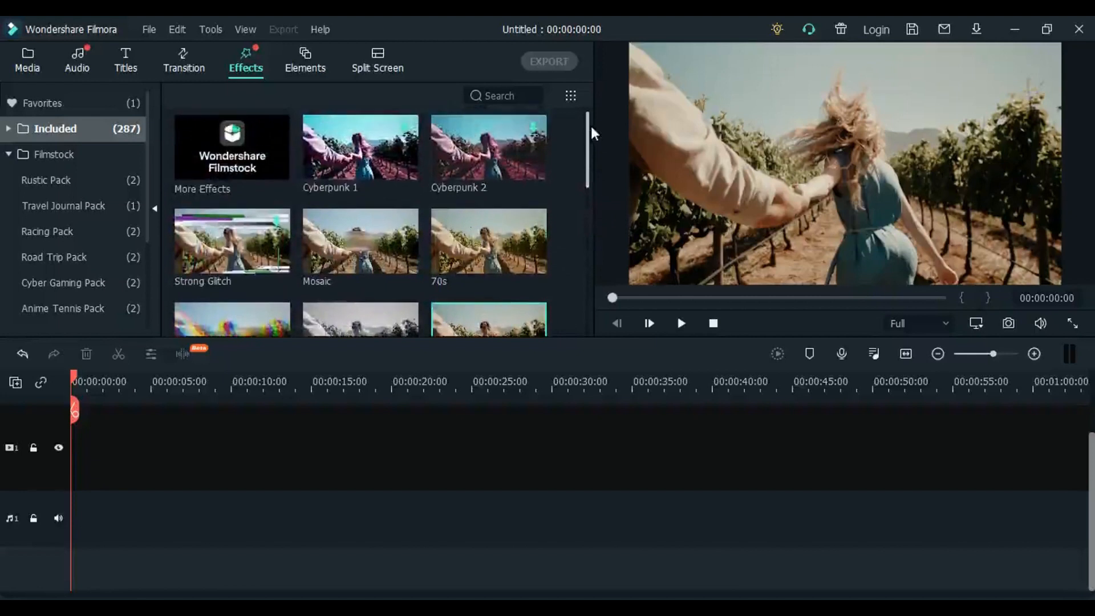
- Preview the Electricity Energy 2, Electricity Energy 1, Fingers Energy and Air Curly presets in the included elements library
{"action": "left_click", "coordinate": [301, 59]}
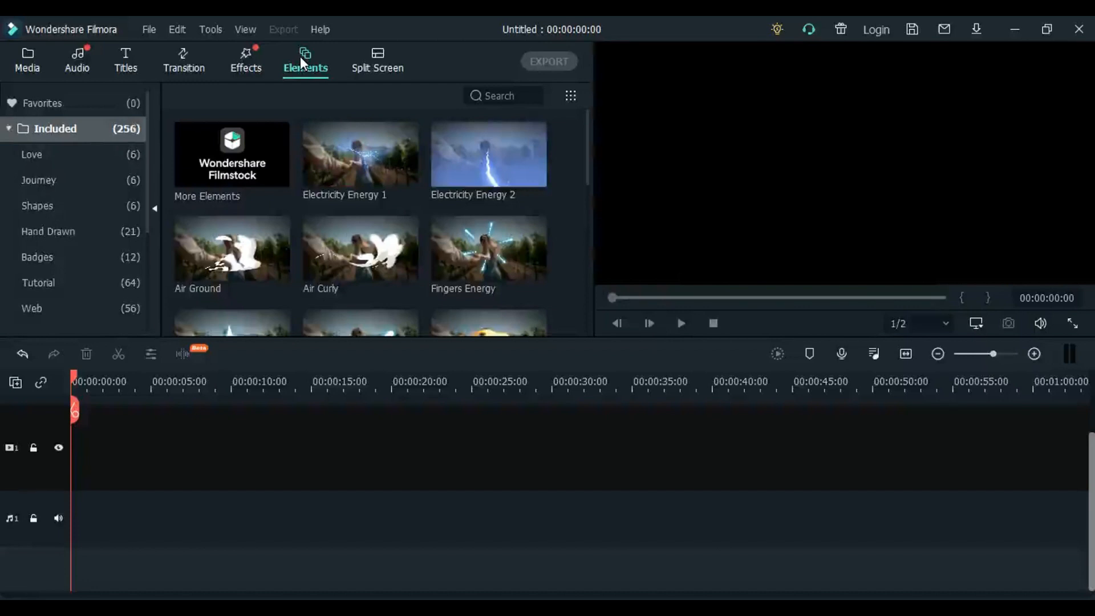
{"action": "left_click", "coordinate": [473, 165]}
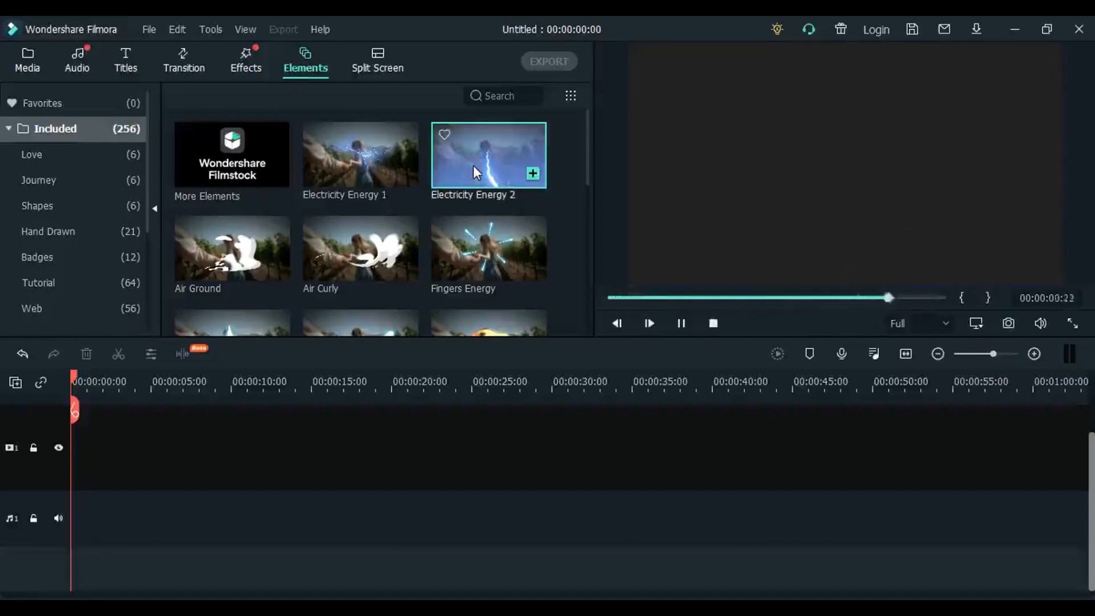
{"action": "left_click", "coordinate": [345, 148]}
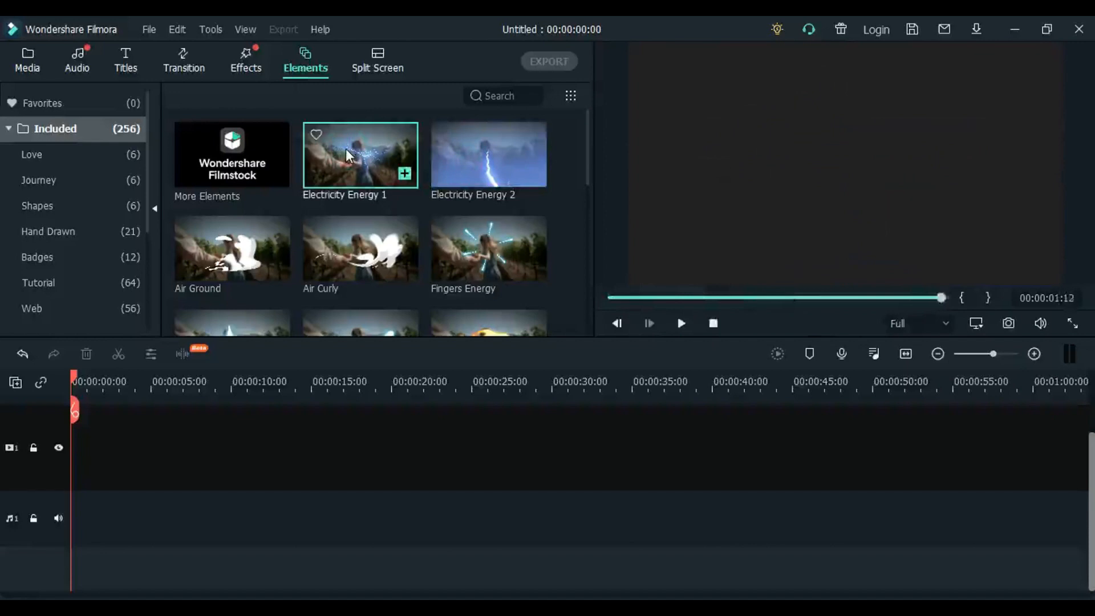
{"action": "left_click", "coordinate": [491, 251]}
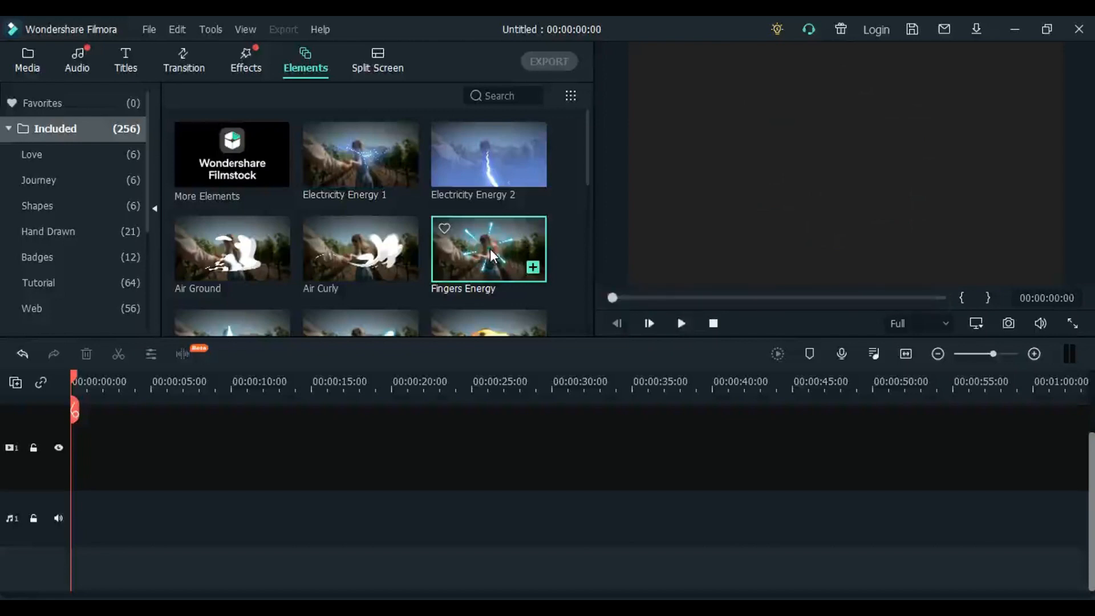
{"action": "left_click", "coordinate": [365, 260]}
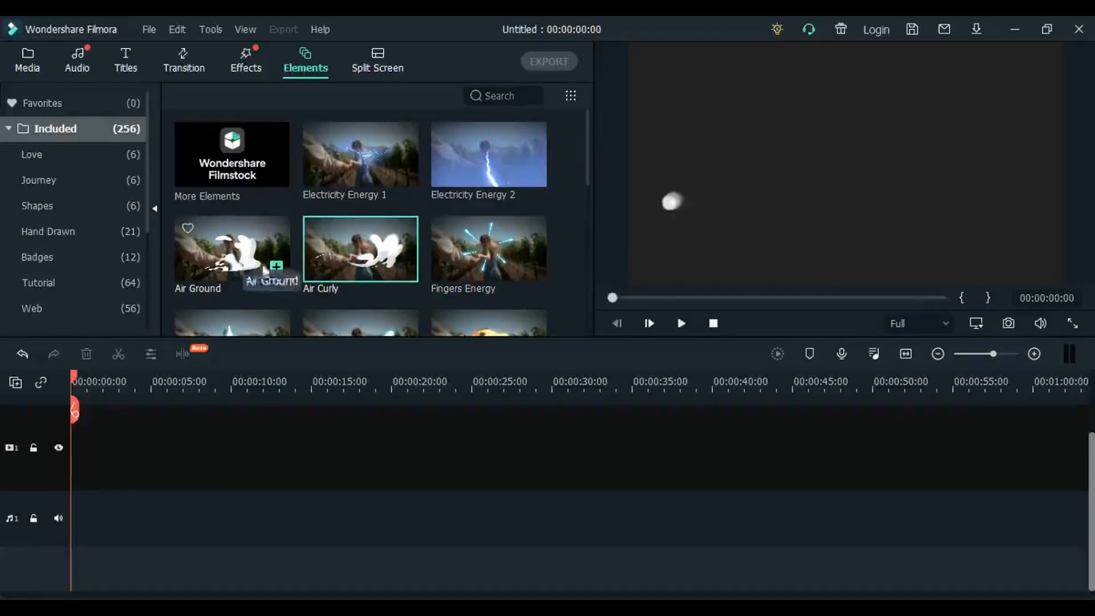
- Preview the Wow!, Boom! and Flame Wipe 2 elements and look through the remaining included elements
{"action": "left_click_drag", "start_coordinate": [586, 142], "coordinate": [595, 198]}
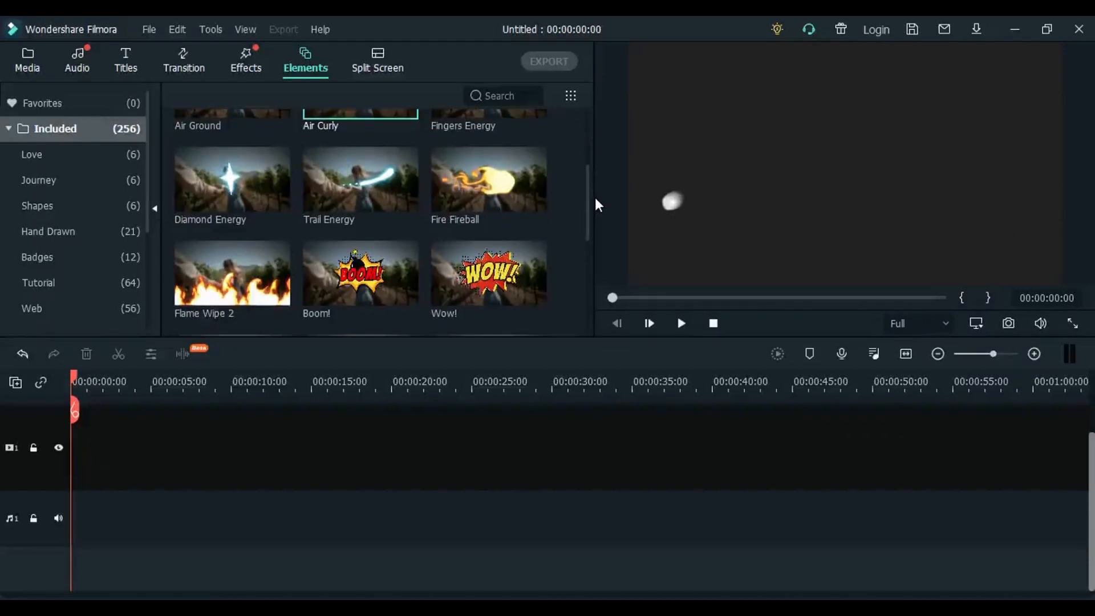
{"action": "left_click", "coordinate": [488, 267]}
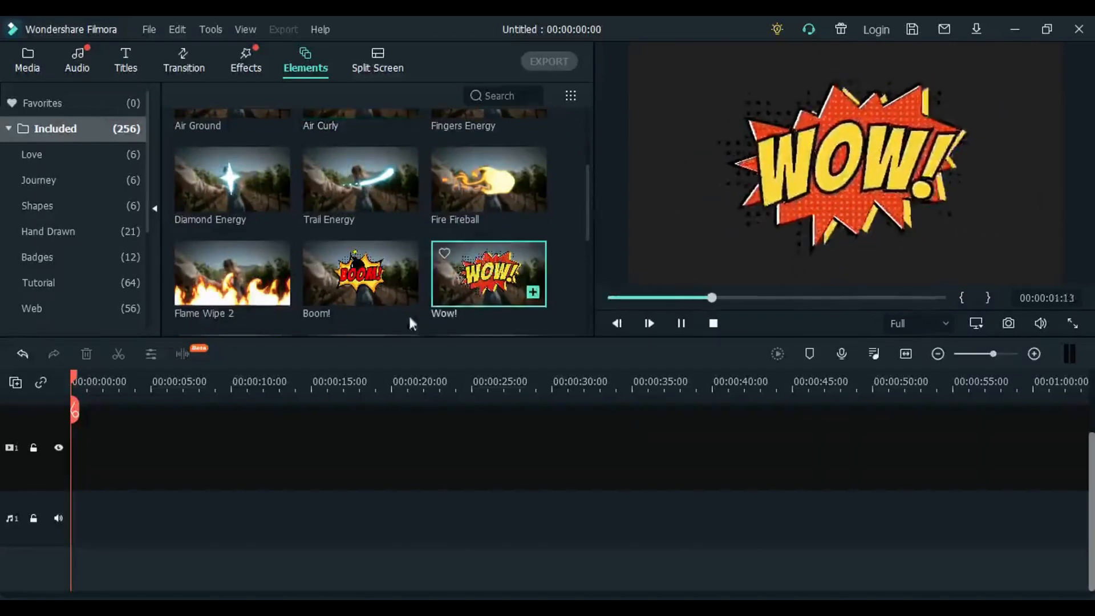
{"action": "left_click", "coordinate": [358, 272]}
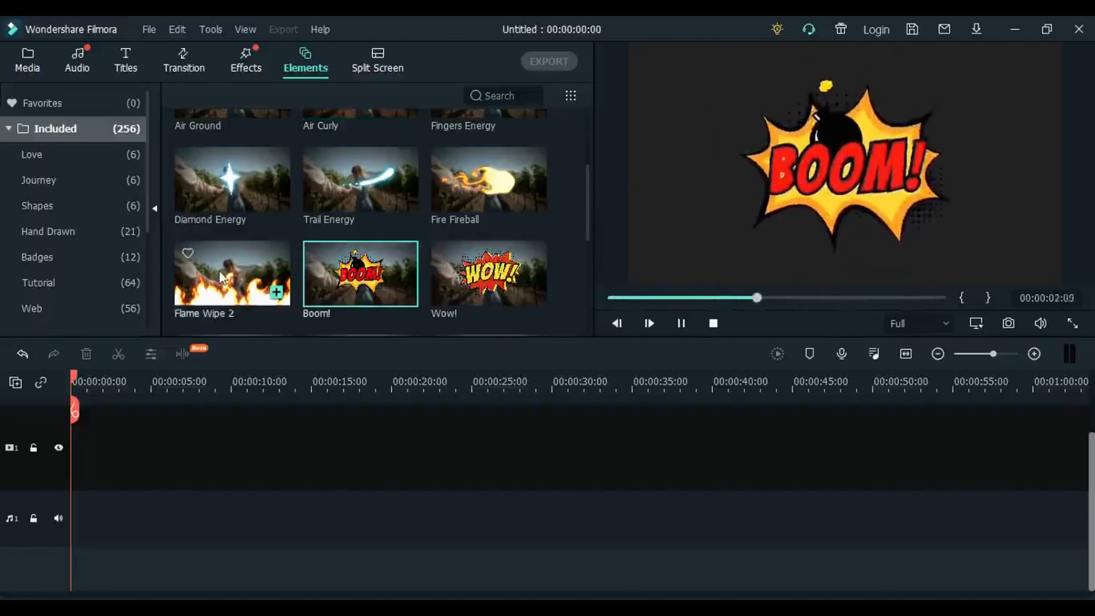
{"action": "left_click", "coordinate": [221, 274]}
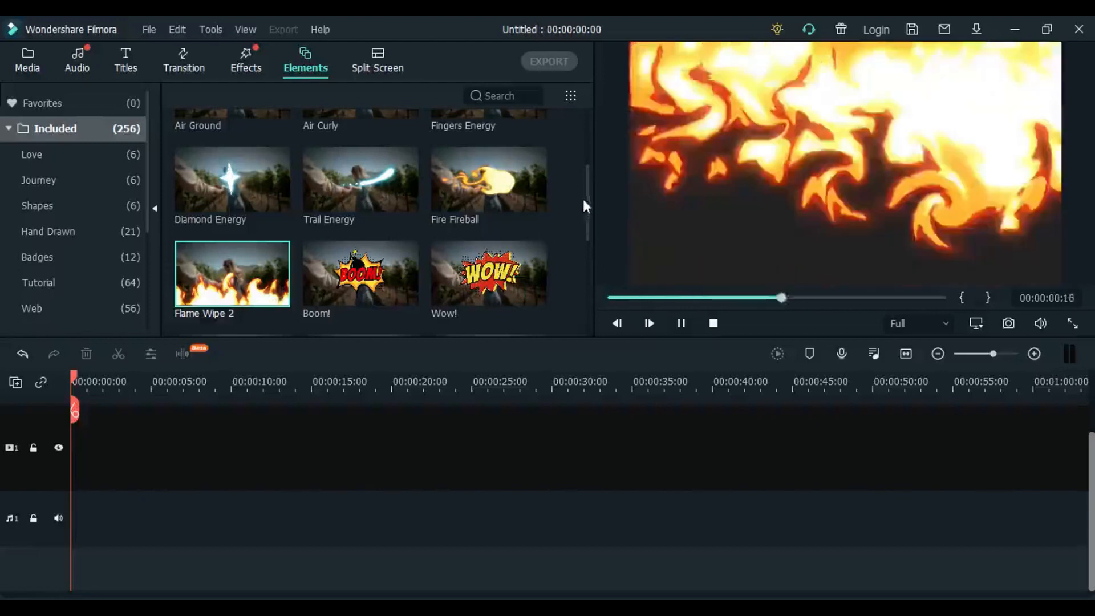
{"action": "left_click", "coordinate": [585, 197]}
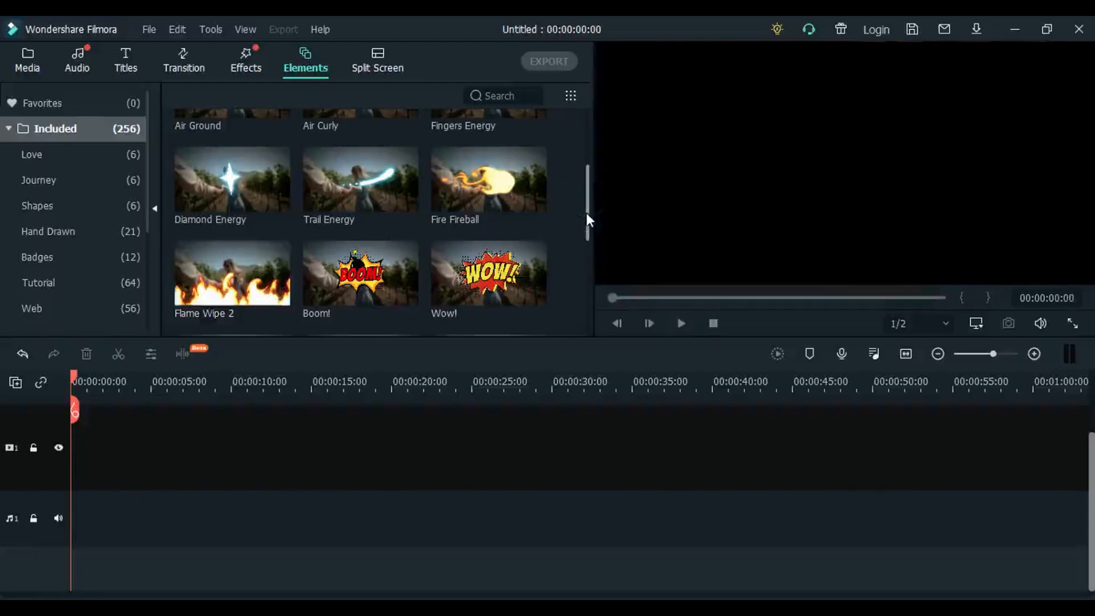
{"action": "left_click_drag", "start_coordinate": [587, 205], "coordinate": [587, 236]}
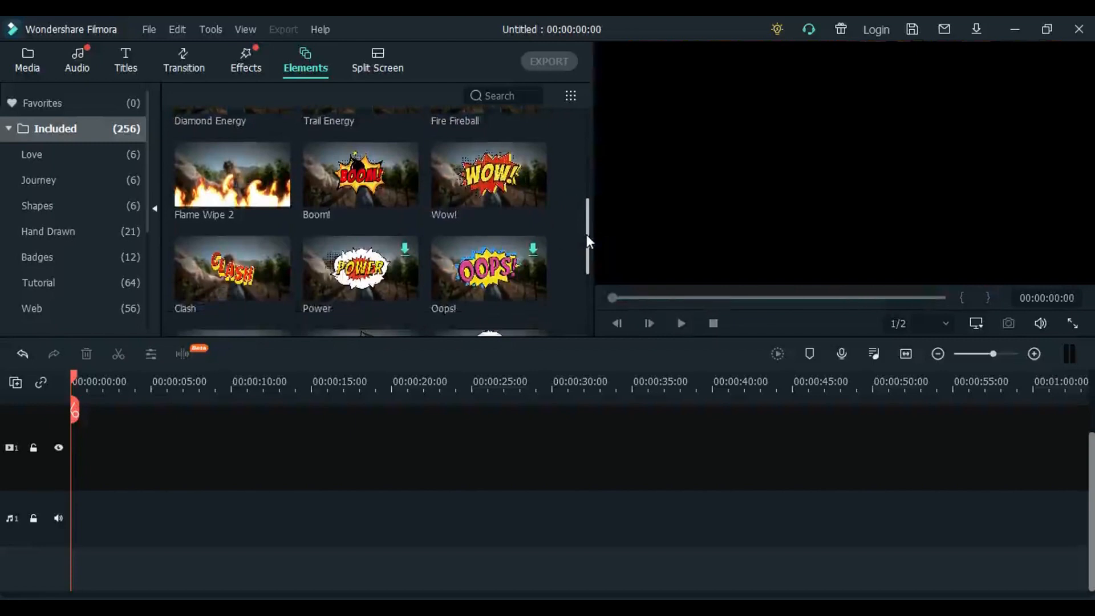
{"action": "left_click_drag", "start_coordinate": [586, 234], "coordinate": [584, 128]}
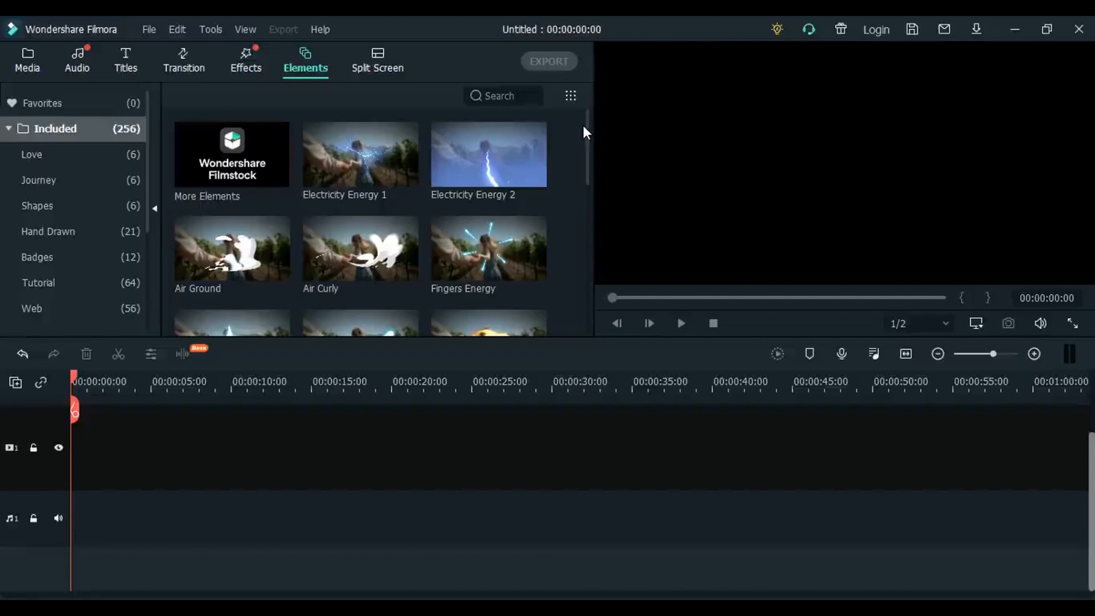
- Preview the side-by-side, three-column, stacked and diagonal split screen layouts in the included presets
{"action": "left_click", "coordinate": [376, 56]}
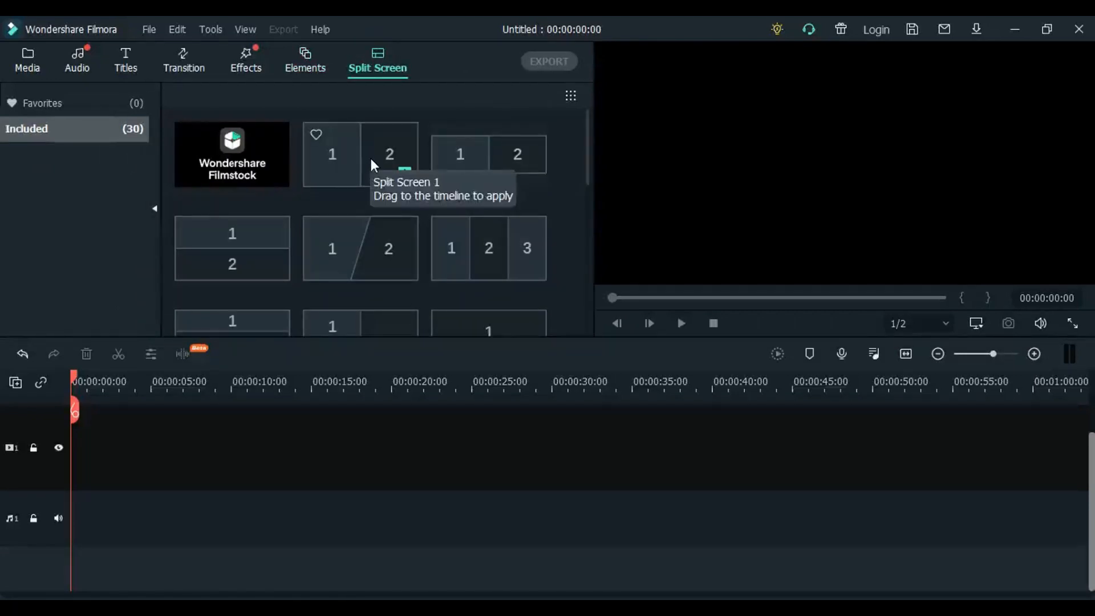
{"action": "left_click", "coordinate": [348, 162]}
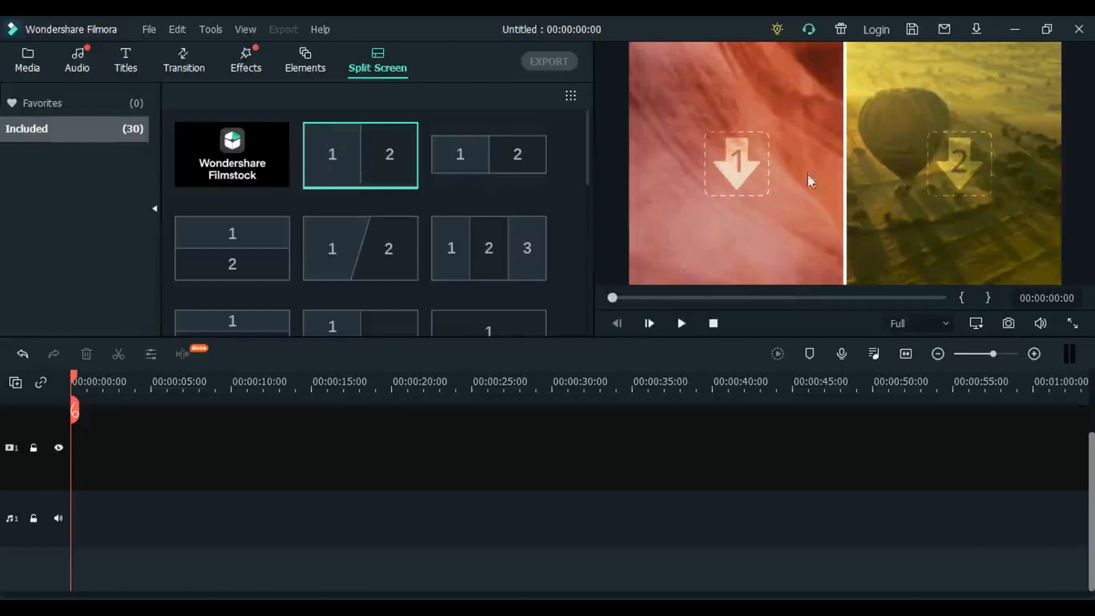
{"action": "left_click", "coordinate": [508, 248]}
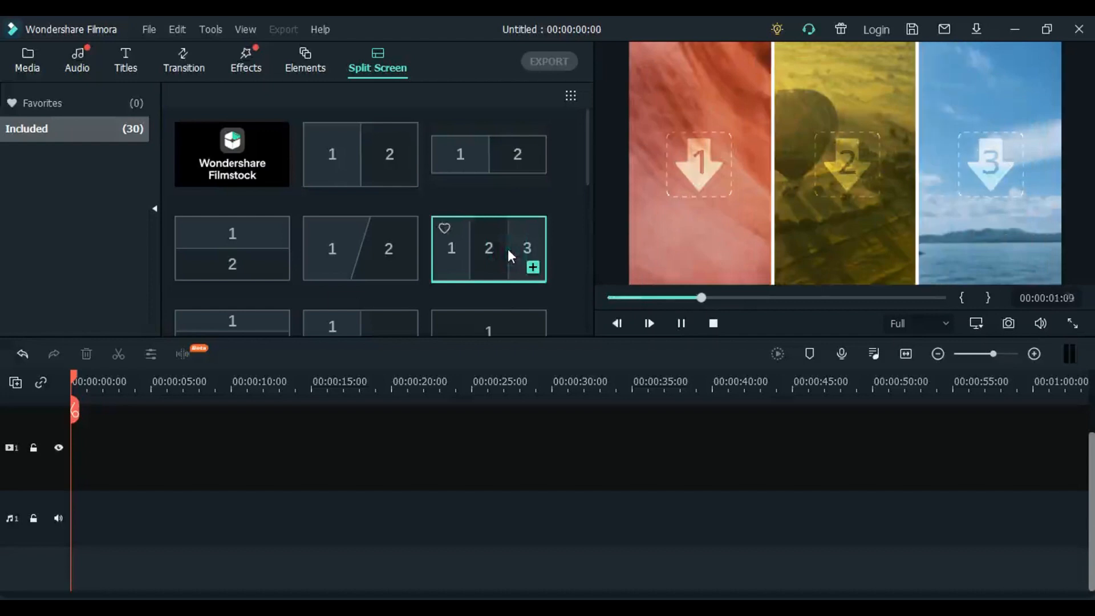
{"action": "left_click", "coordinate": [234, 243]}
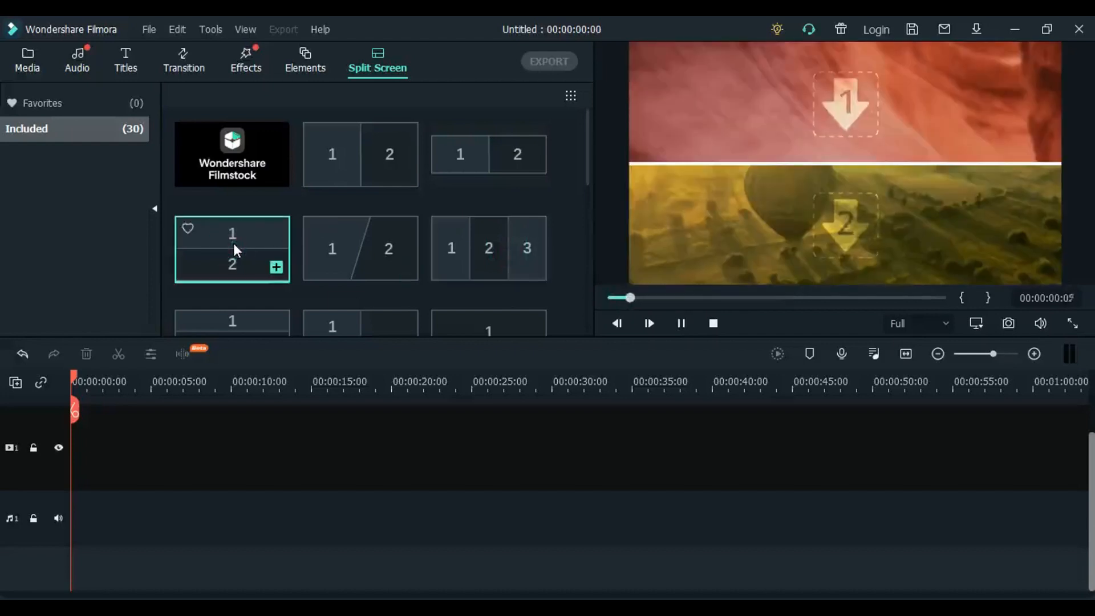
{"action": "left_click", "coordinate": [397, 246]}
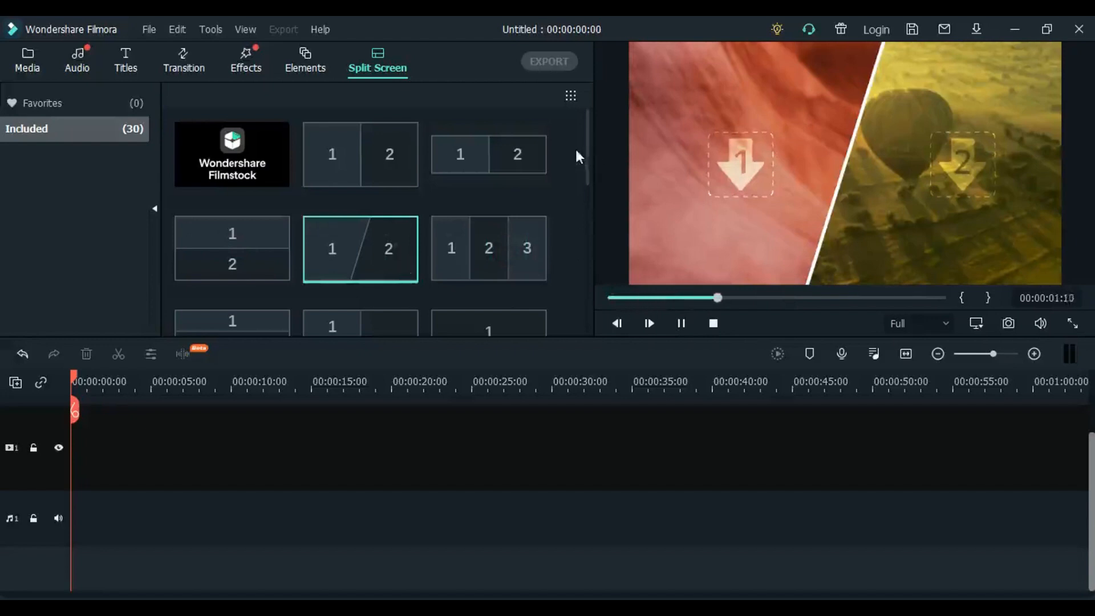
{"action": "left_click_drag", "start_coordinate": [586, 136], "coordinate": [587, 66]}
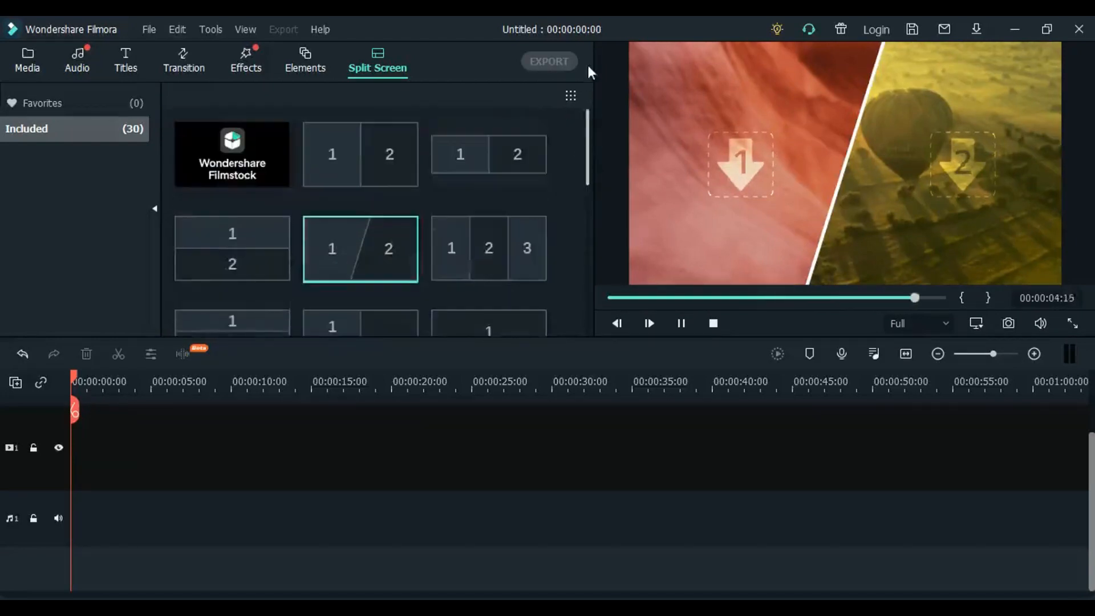
- Place the family lunch clip from the project media at the start of video track 1, dismissing the project settings prompt
{"action": "left_click", "coordinate": [18, 62]}
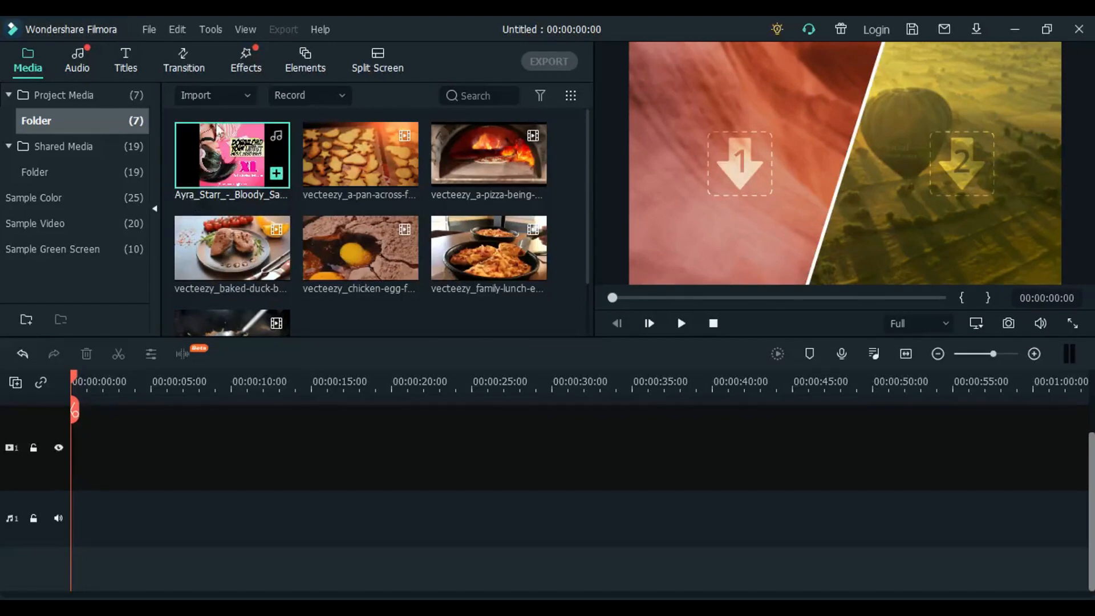
{"action": "left_click", "coordinate": [576, 201]}
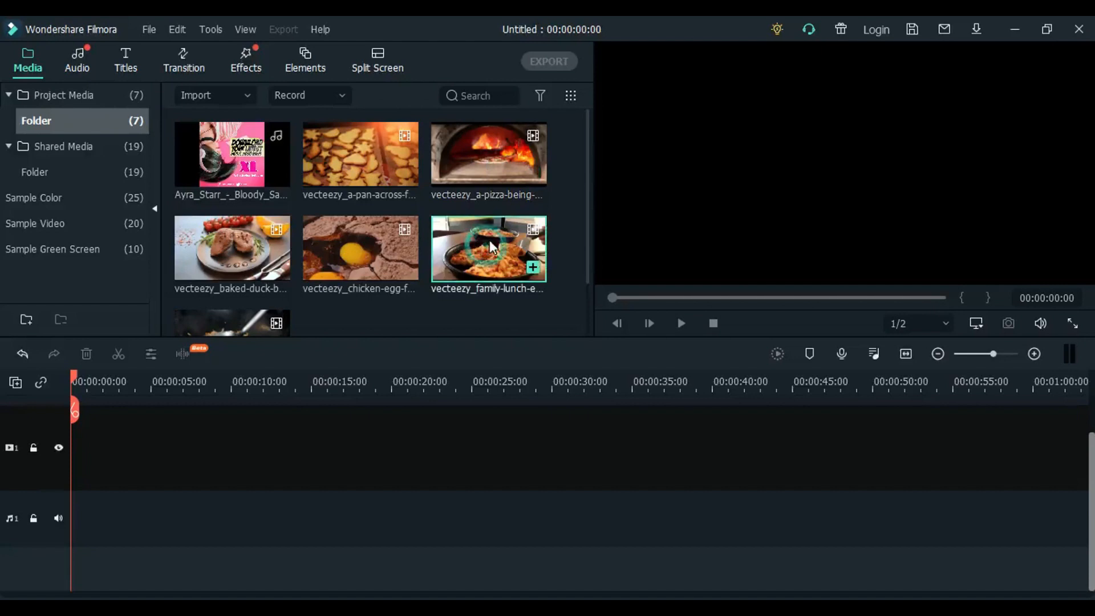
{"action": "left_click_drag", "start_coordinate": [489, 241], "coordinate": [67, 462]}
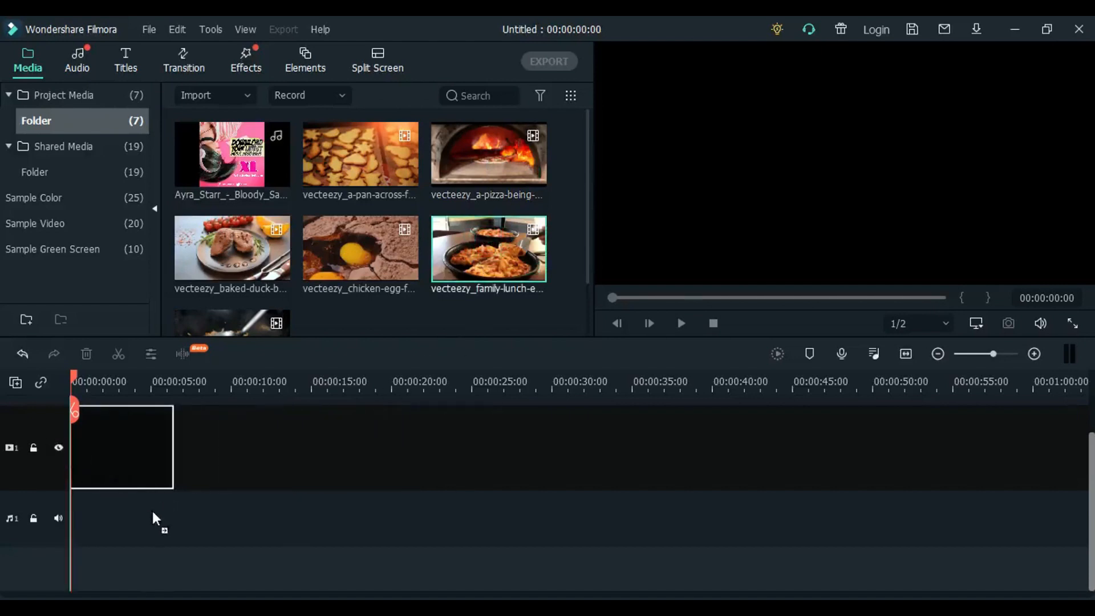
{"action": "left_click_drag", "start_coordinate": [152, 512], "coordinate": [153, 531]}
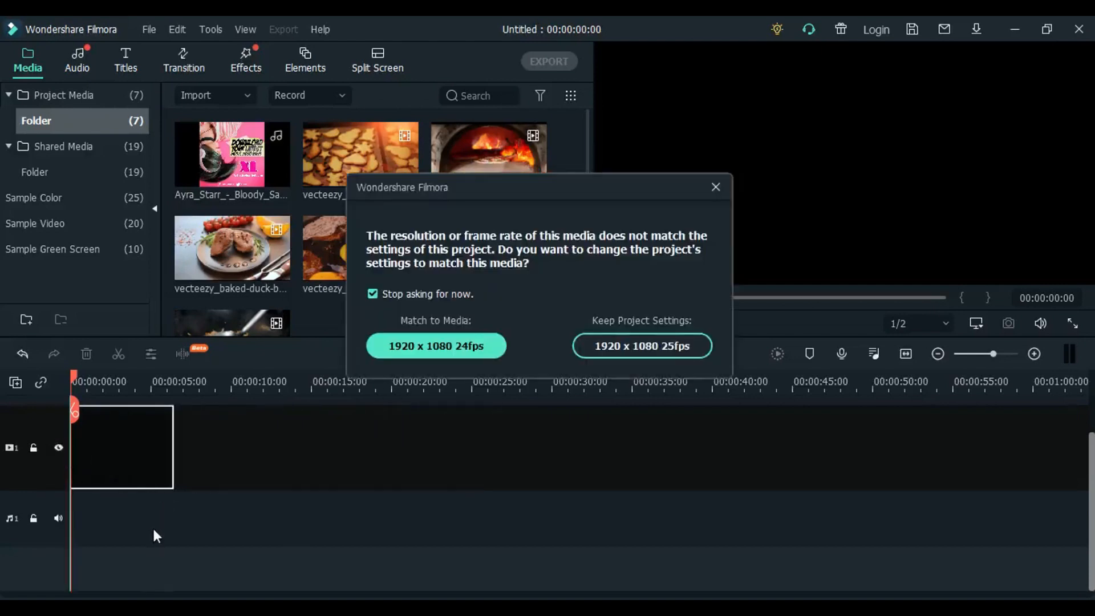
{"action": "left_click", "coordinate": [716, 187]}
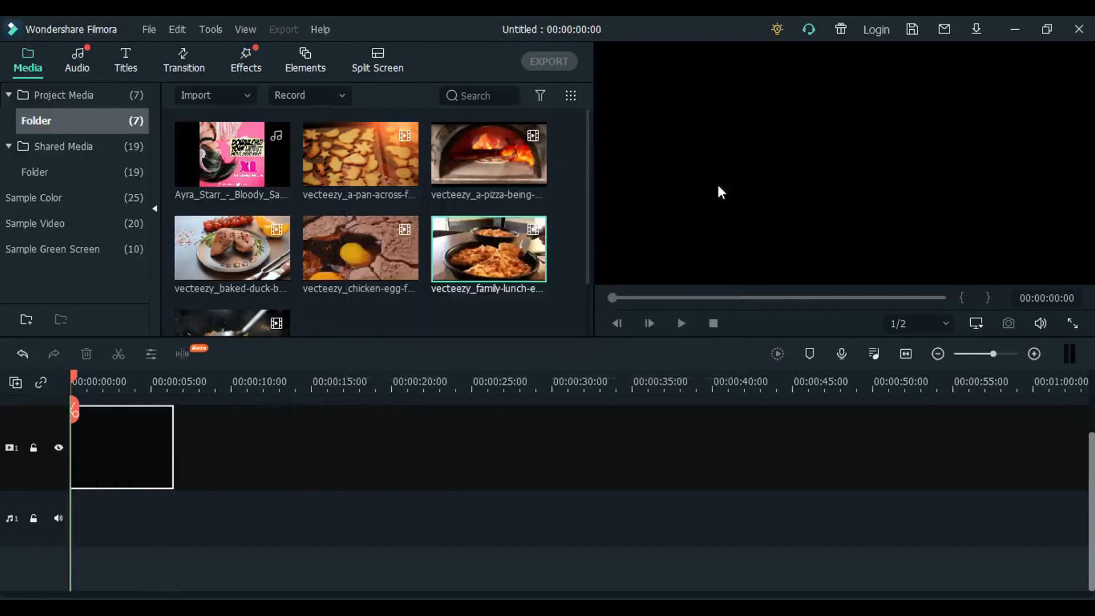
- Play the family lunch clip from the start of the timeline
{"action": "left_click", "coordinate": [102, 385]}
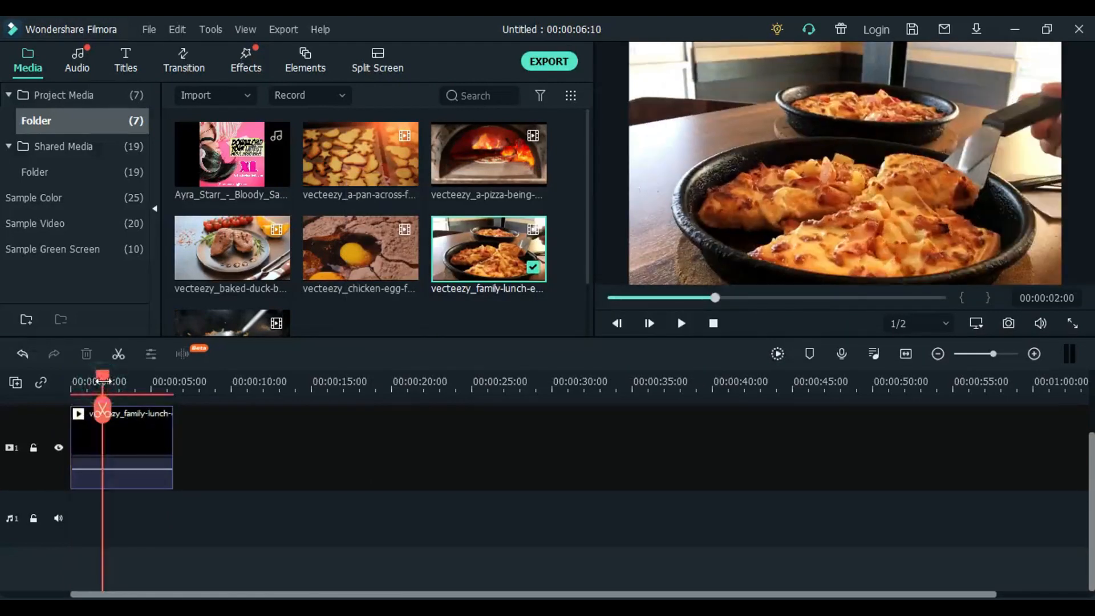
{"action": "left_click_drag", "start_coordinate": [102, 381], "coordinate": [60, 391]}
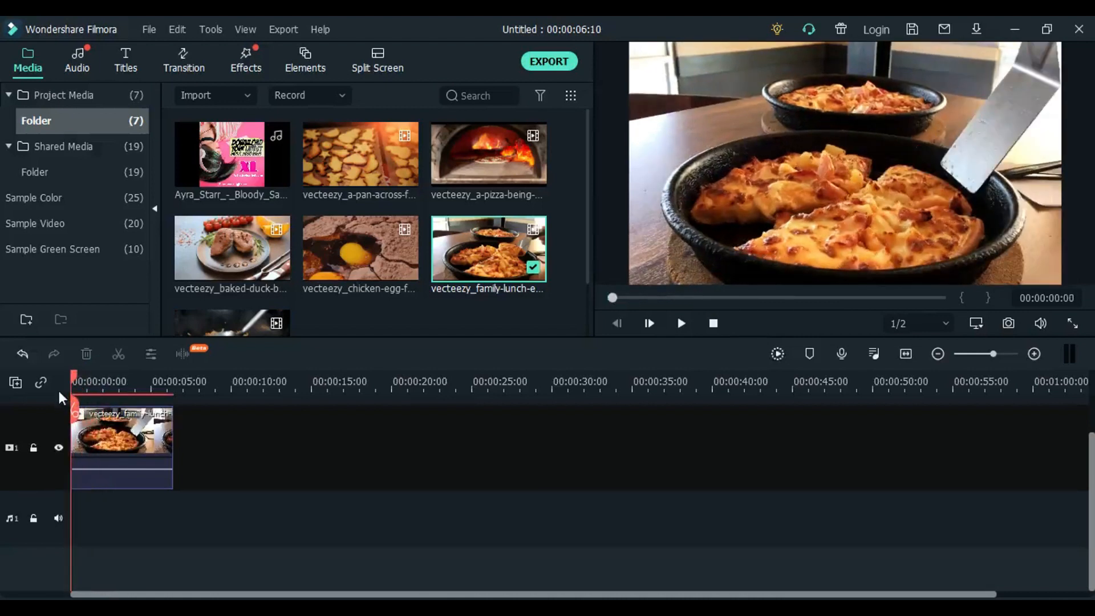
{"action": "key", "text": "space"}
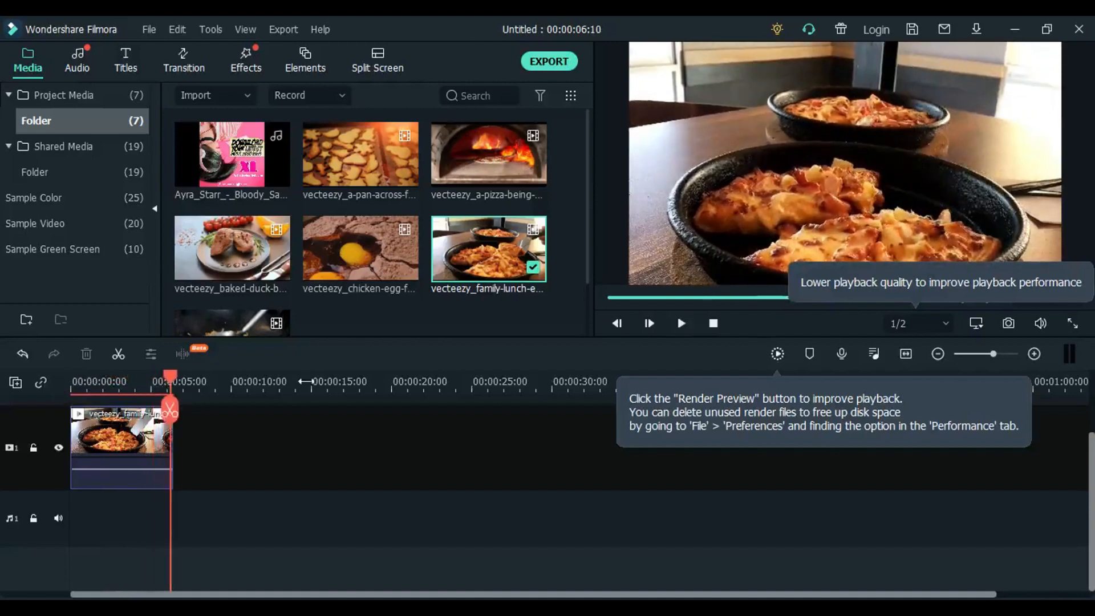
- Set the preview playback quality to Full, and render the family lunch clip's preview for playback from the start
{"action": "left_click", "coordinate": [928, 324]}
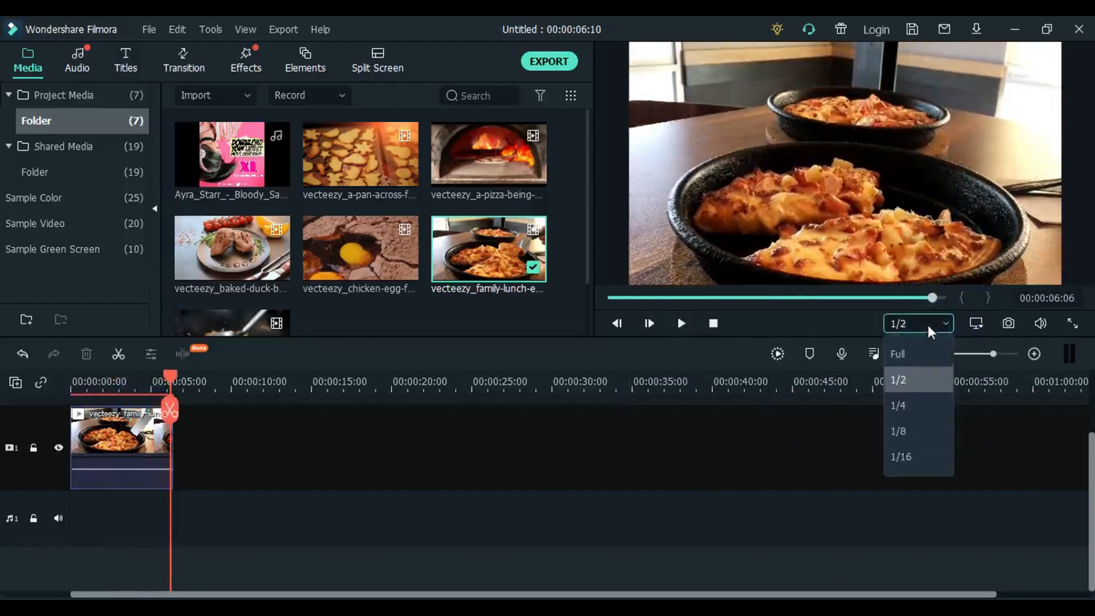
{"action": "left_click", "coordinate": [914, 354]}
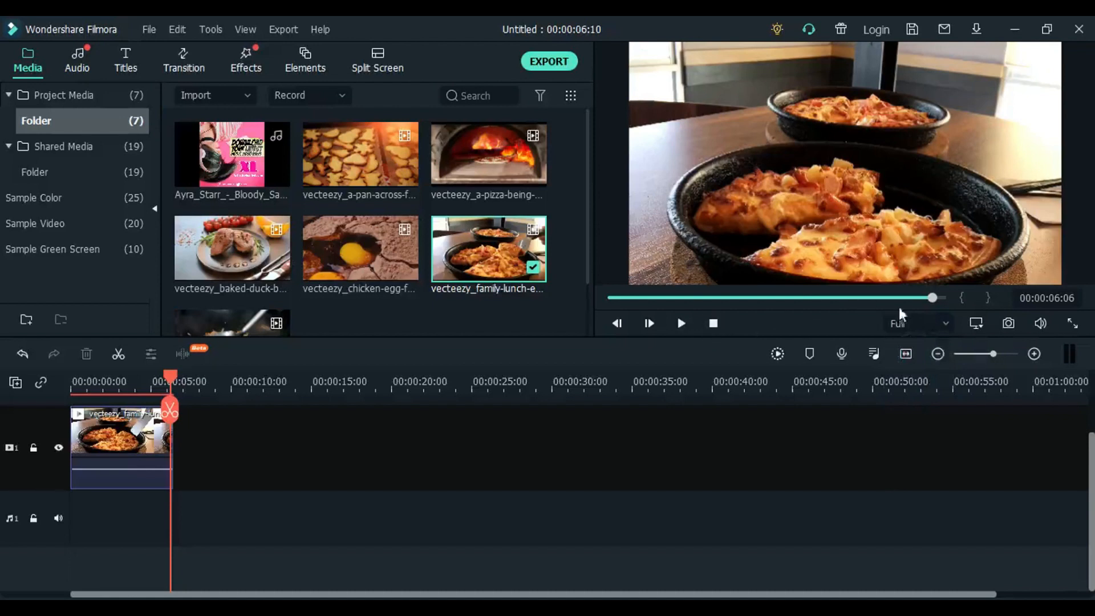
{"action": "left_click_drag", "start_coordinate": [931, 298], "coordinate": [533, 307]}
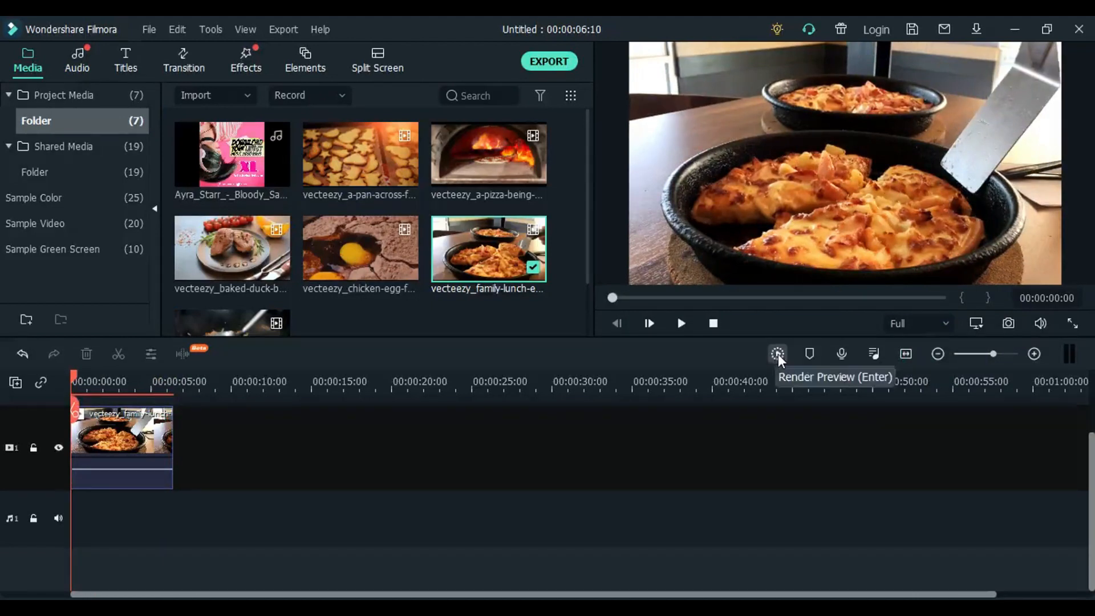
{"action": "left_click", "coordinate": [778, 354]}
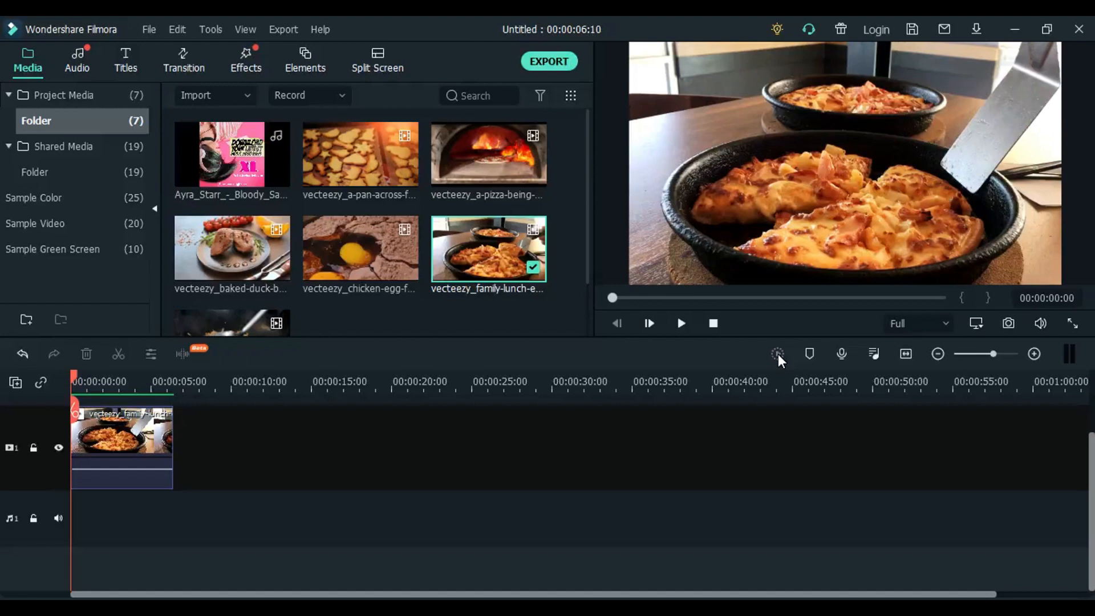
{"action": "key", "text": "space"}
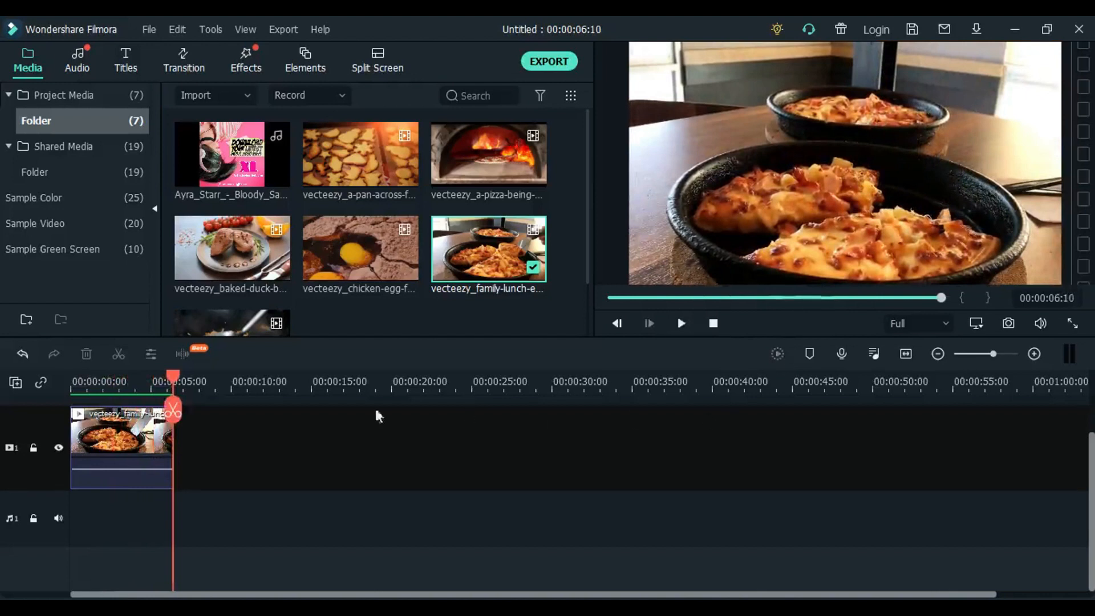
- Append the baked duck, chicken egg, pan-across and pizza oven clips in that order after the family lunch clip on video track 1
{"action": "left_click_drag", "start_coordinate": [231, 249], "coordinate": [176, 465]}
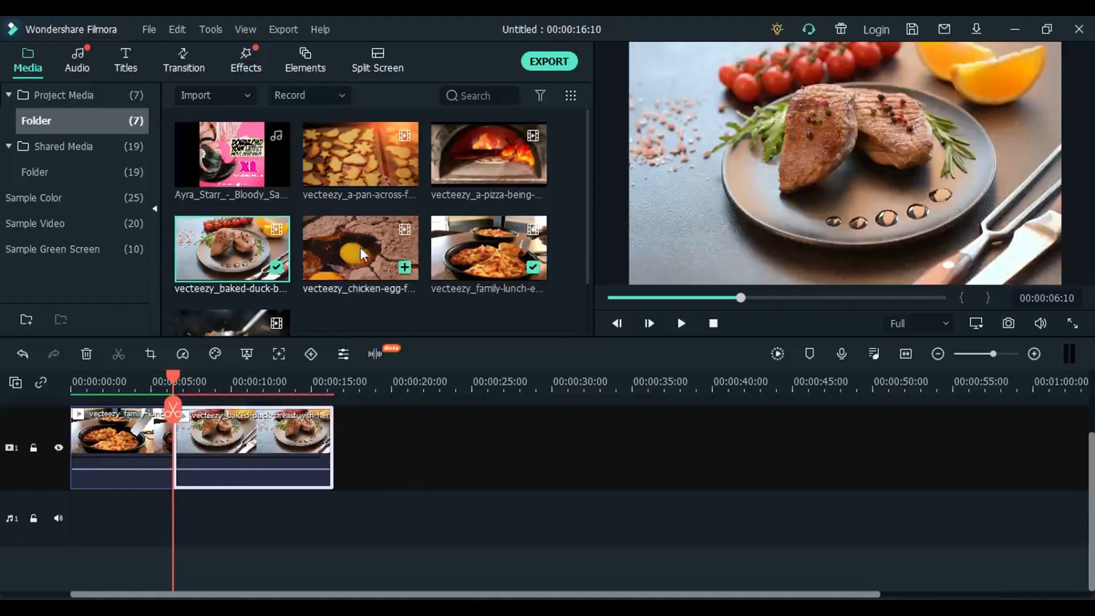
{"action": "left_click_drag", "start_coordinate": [360, 247], "coordinate": [332, 448]}
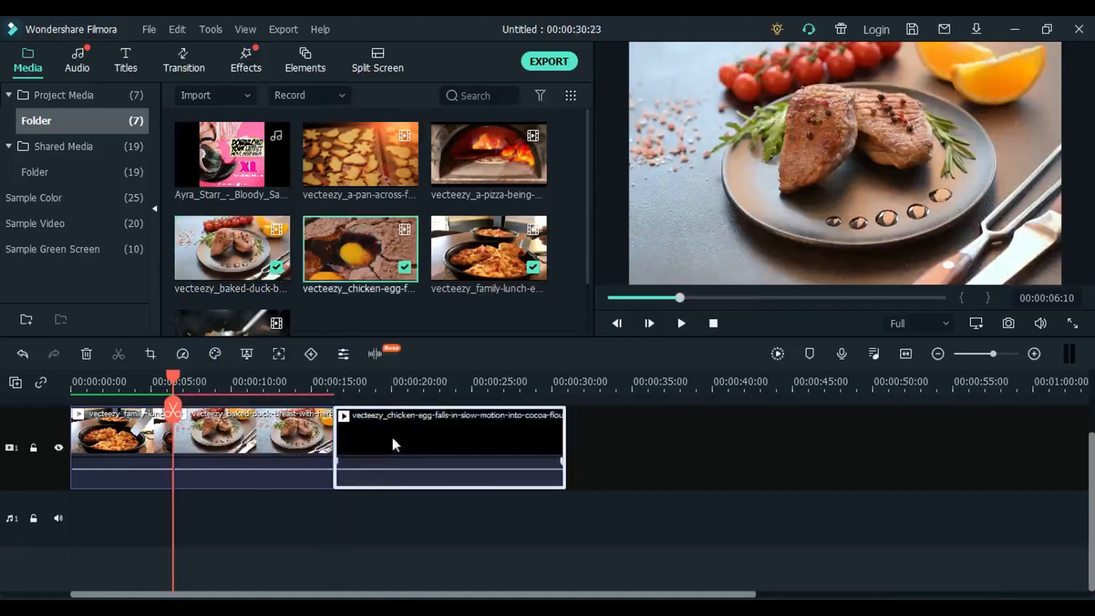
{"action": "left_click_drag", "start_coordinate": [358, 143], "coordinate": [578, 457]}
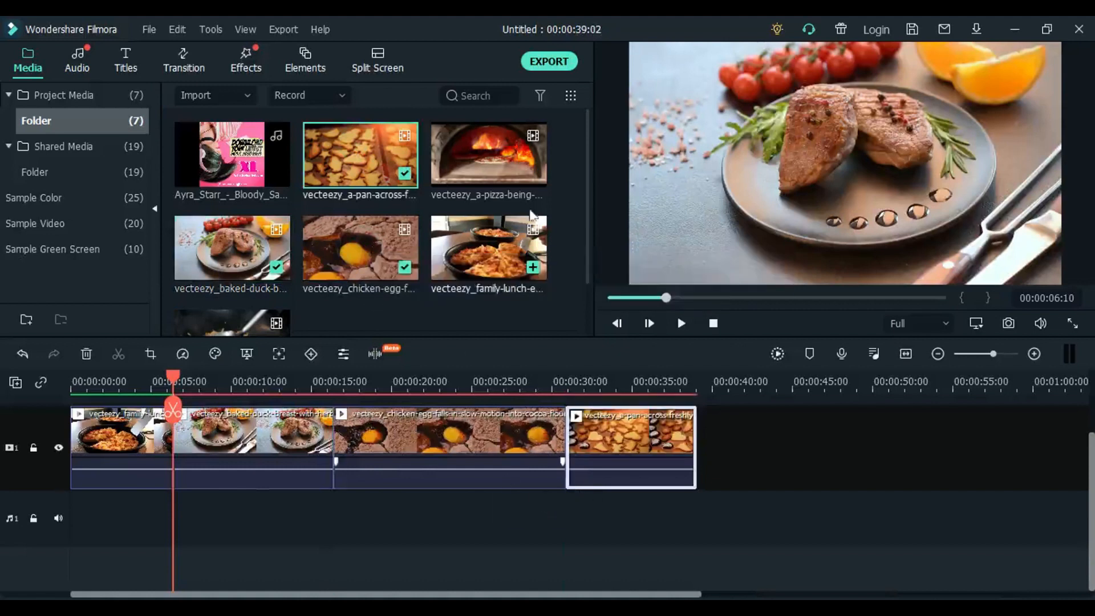
{"action": "left_click_drag", "start_coordinate": [511, 146], "coordinate": [692, 449]}
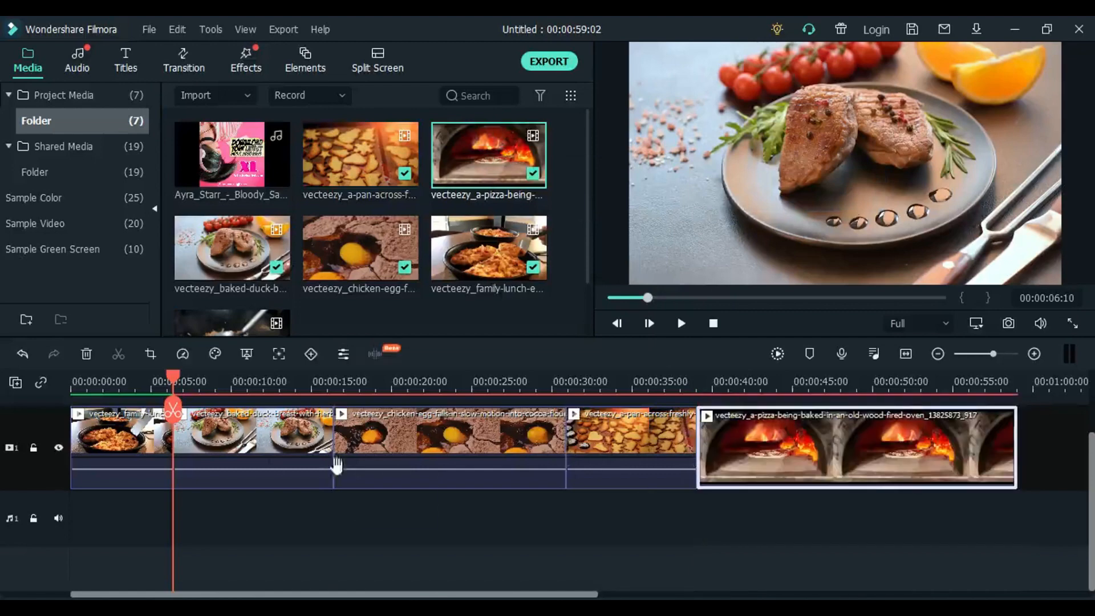
- Split the baked duck clip at 00:00:12:18 and delete its second part, closing the gap
{"action": "left_click_drag", "start_coordinate": [171, 376], "coordinate": [274, 421]}
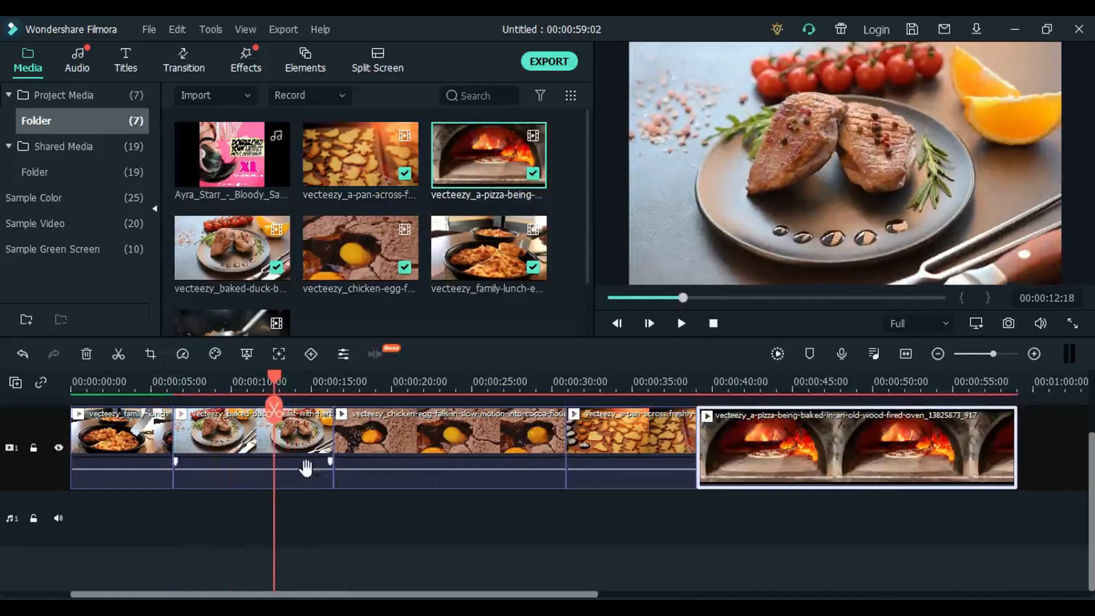
{"action": "left_click", "coordinate": [294, 438]}
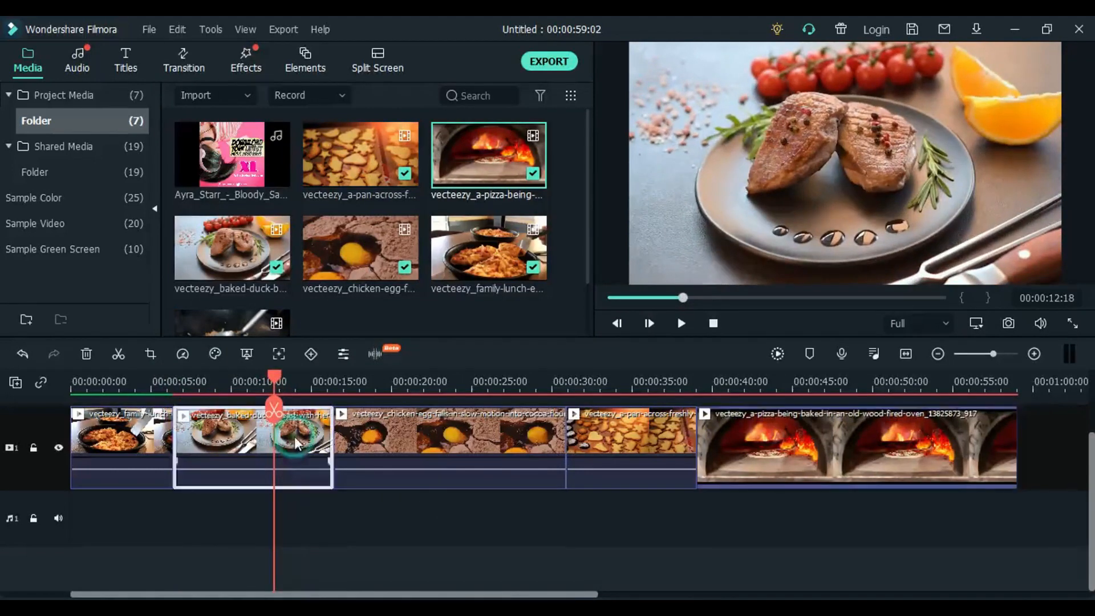
{"action": "left_click", "coordinate": [274, 408]}
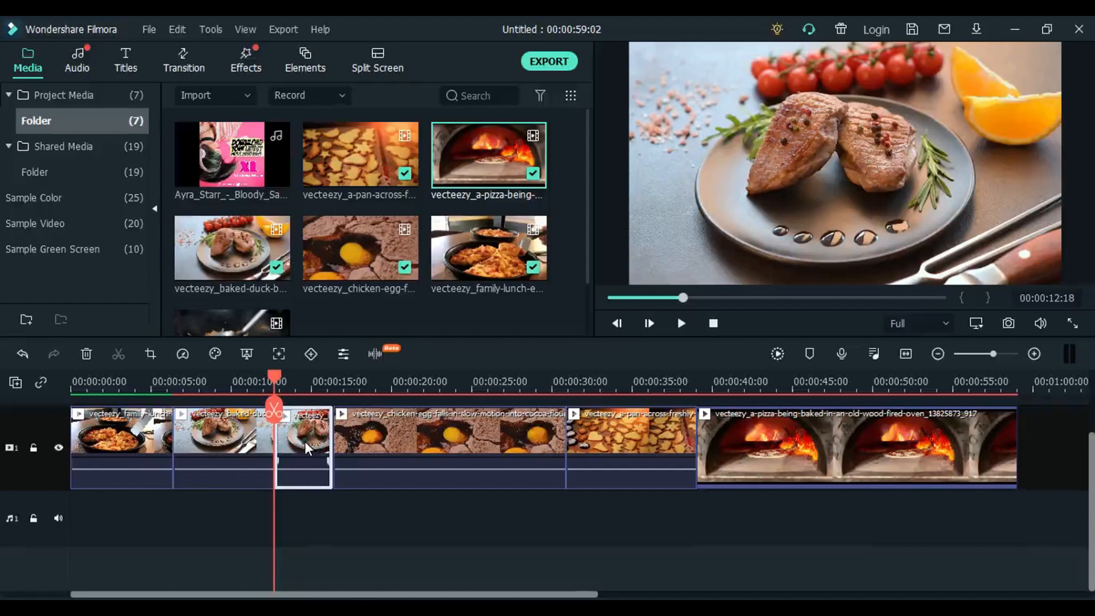
{"action": "key", "text": "Delete"}
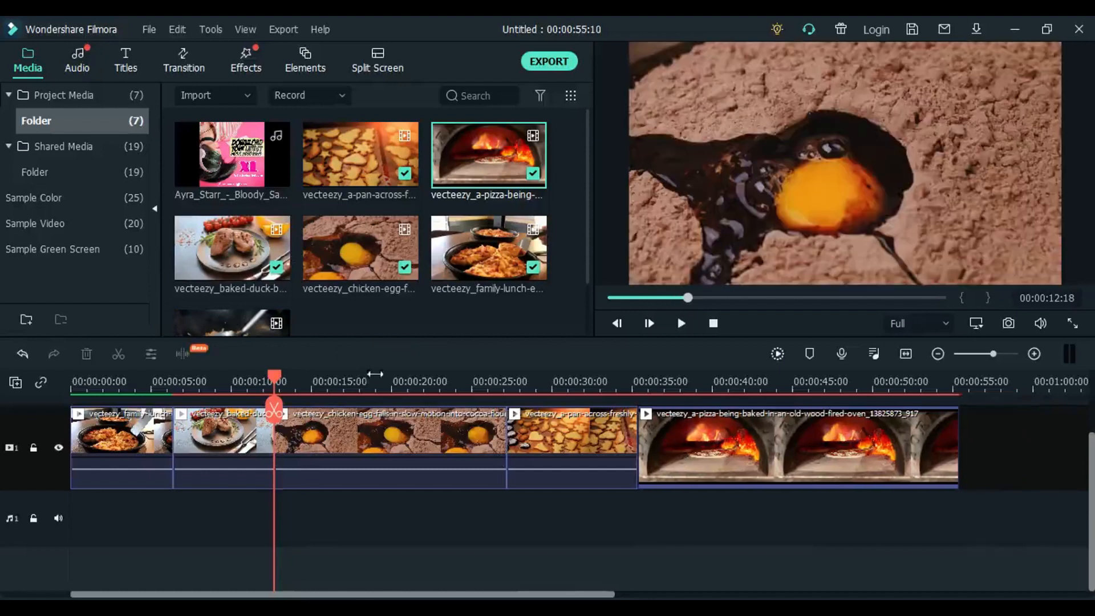
- Split the chicken egg clip at 00:00:20:22 and delete the part after the cut
{"action": "mouse_move", "coordinate": [391, 378]}
{"action": "left_mouse_down"}
{"action": "mouse_move", "coordinate": [422, 393]}
{"action": "mouse_move", "coordinate": [406, 395]}
{"action": "left_mouse_up"}
{"action": "left_click", "coordinate": [433, 442]}
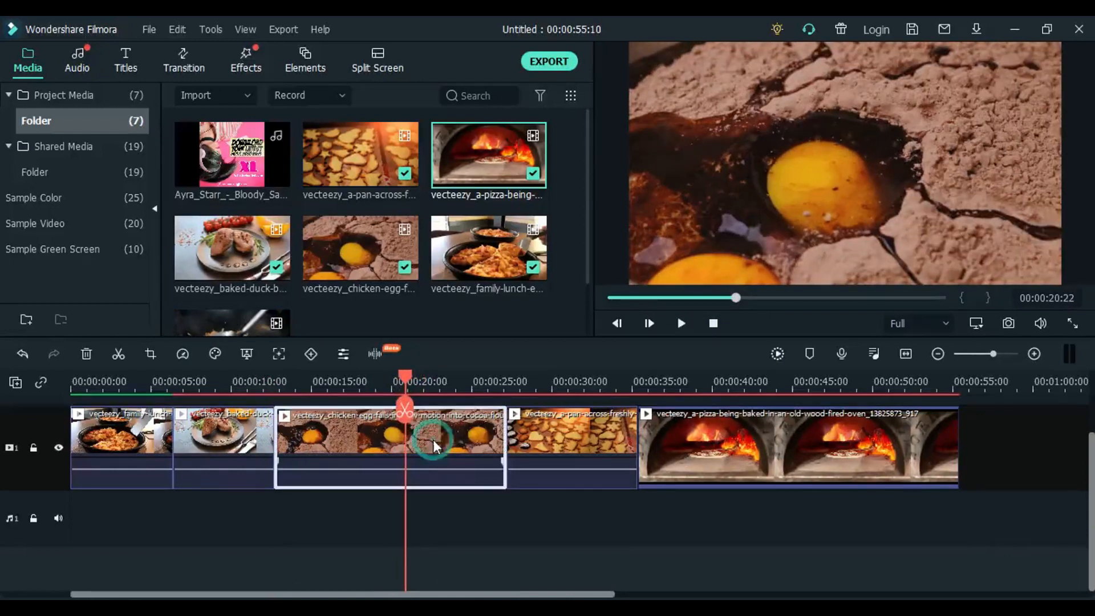
{"action": "left_click", "coordinate": [405, 412]}
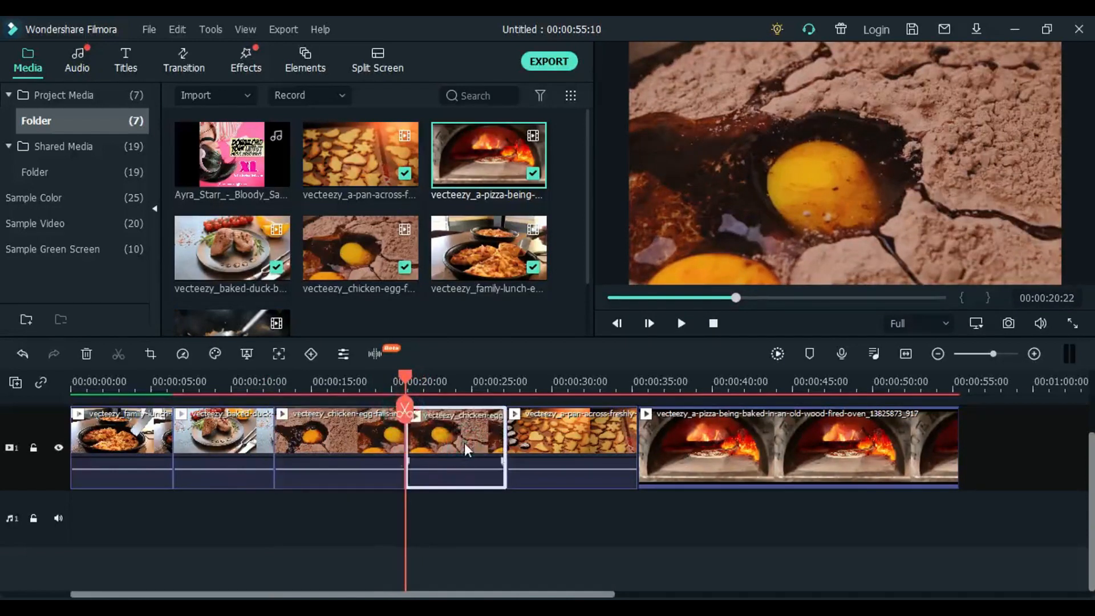
{"action": "key", "text": "Delete"}
- Cut the pizza oven clip at 00:00:36:05 and remove the remainder after the cut
{"action": "left_click", "coordinate": [624, 388]}
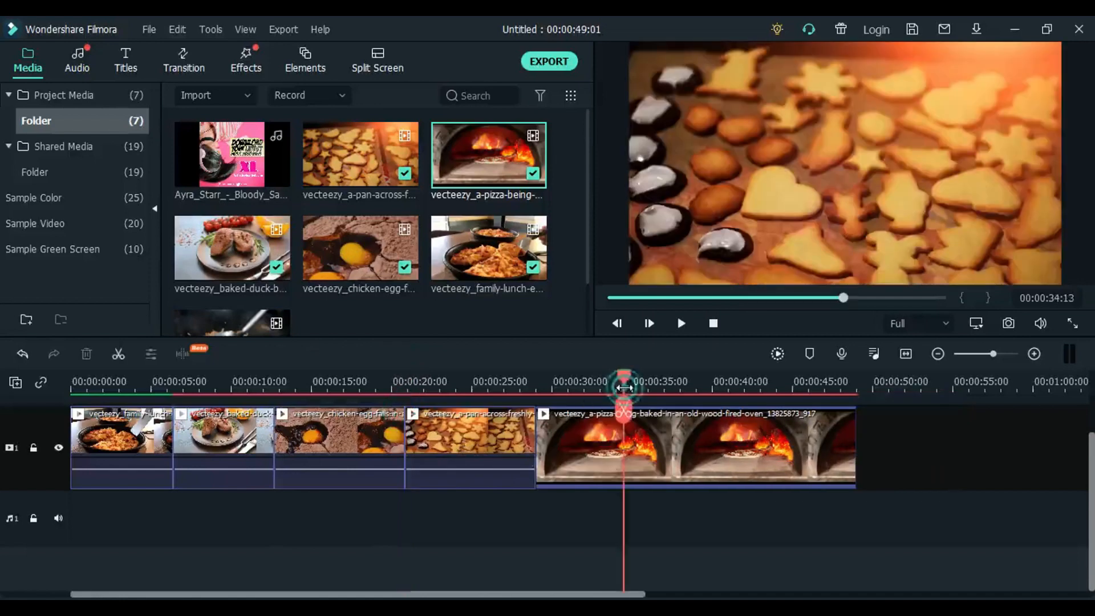
{"action": "left_click_drag", "start_coordinate": [627, 379], "coordinate": [651, 390]}
{"action": "left_click", "coordinate": [693, 456]}
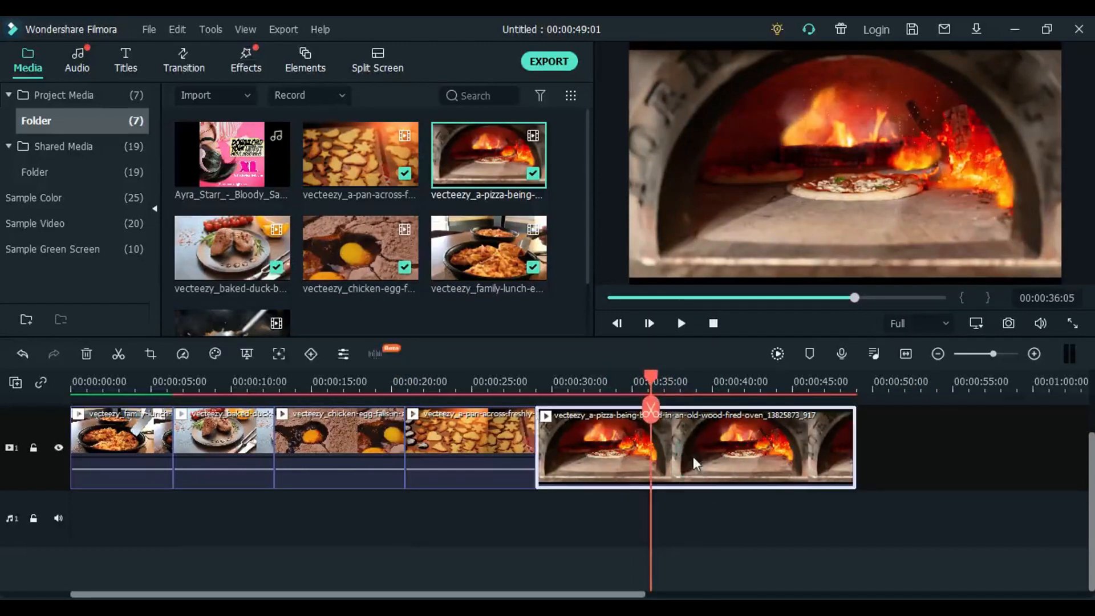
{"action": "left_click", "coordinate": [651, 415]}
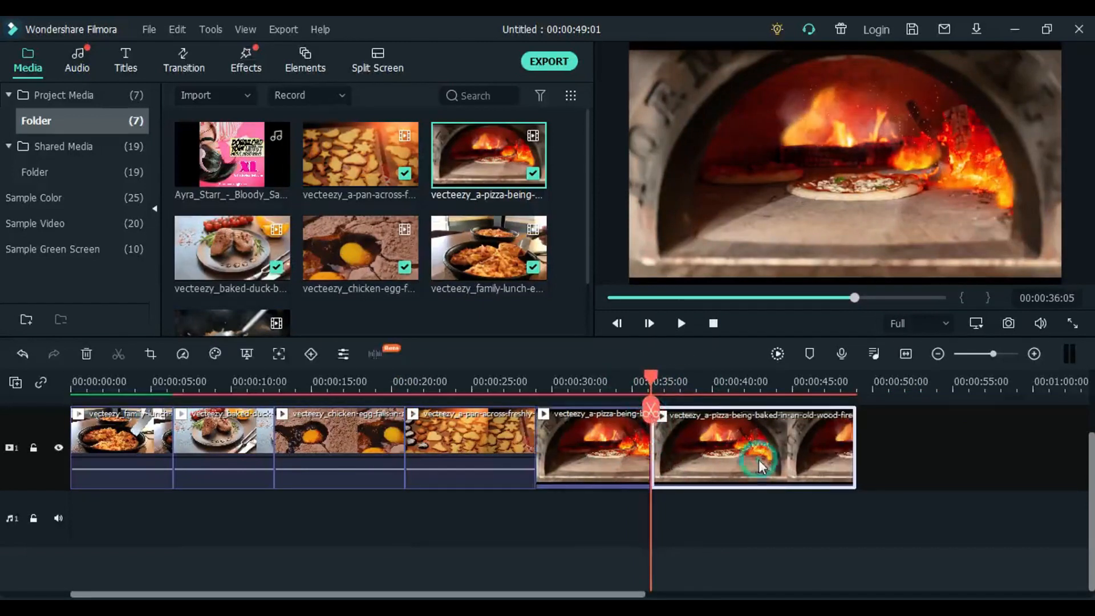
{"action": "key", "text": "Delete"}
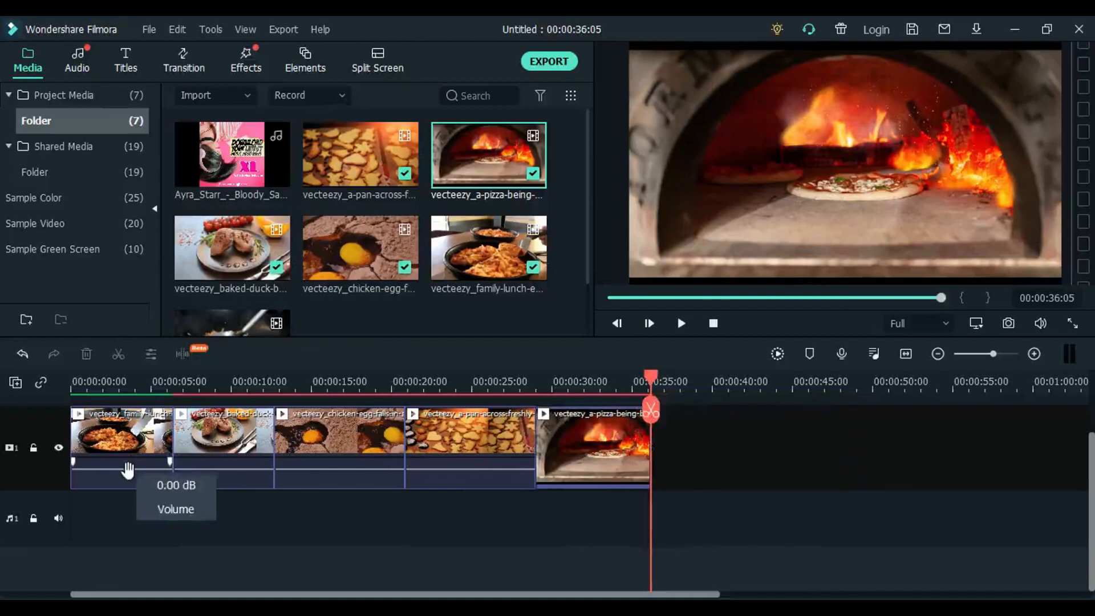
- Mute the family lunch, baked duck, chicken egg and pan-across clips on video track 1
{"action": "mouse_move", "coordinate": [128, 469]}
{"action": "left_mouse_down"}
{"action": "mouse_move", "coordinate": [126, 497]}
{"action": "mouse_move", "coordinate": [130, 469]}
{"action": "left_mouse_up"}
{"action": "right_click", "coordinate": [122, 436]}
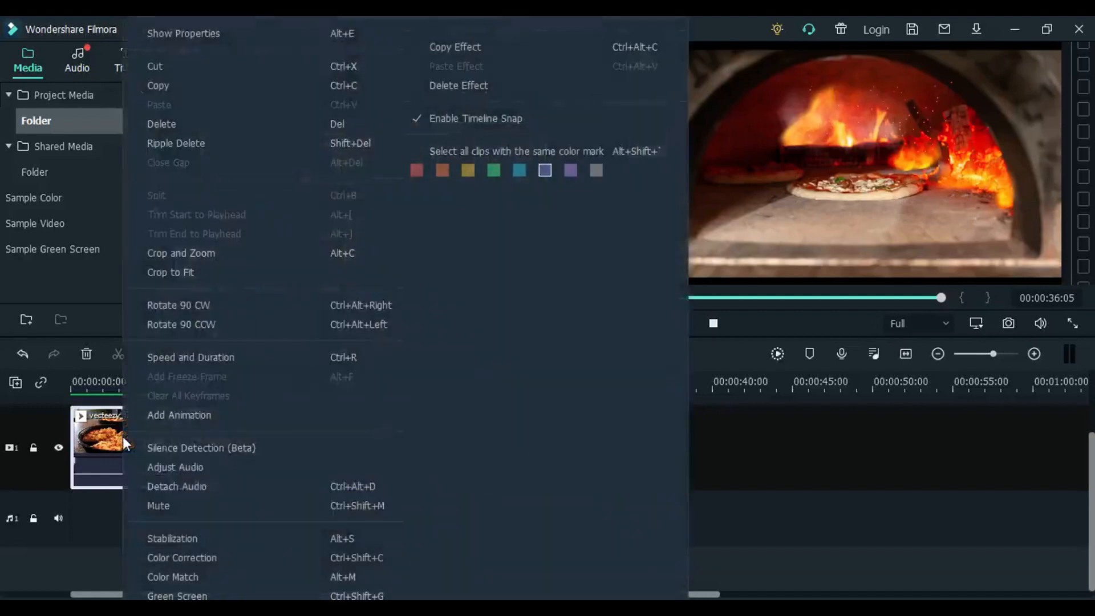
{"action": "left_click", "coordinate": [168, 506]}
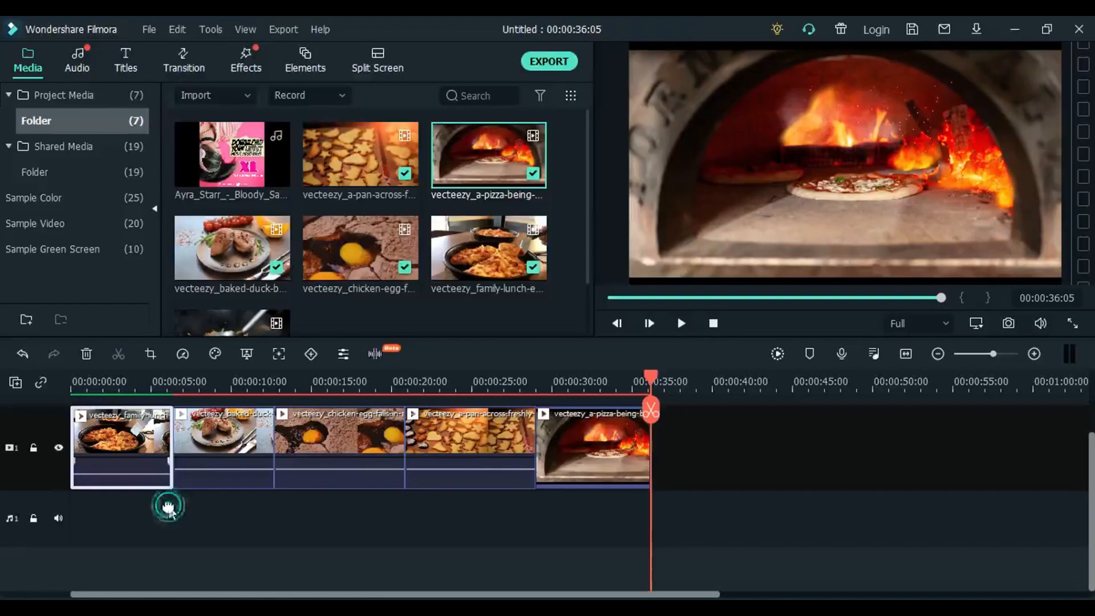
{"action": "right_click", "coordinate": [218, 436]}
{"action": "left_click", "coordinate": [260, 503]}
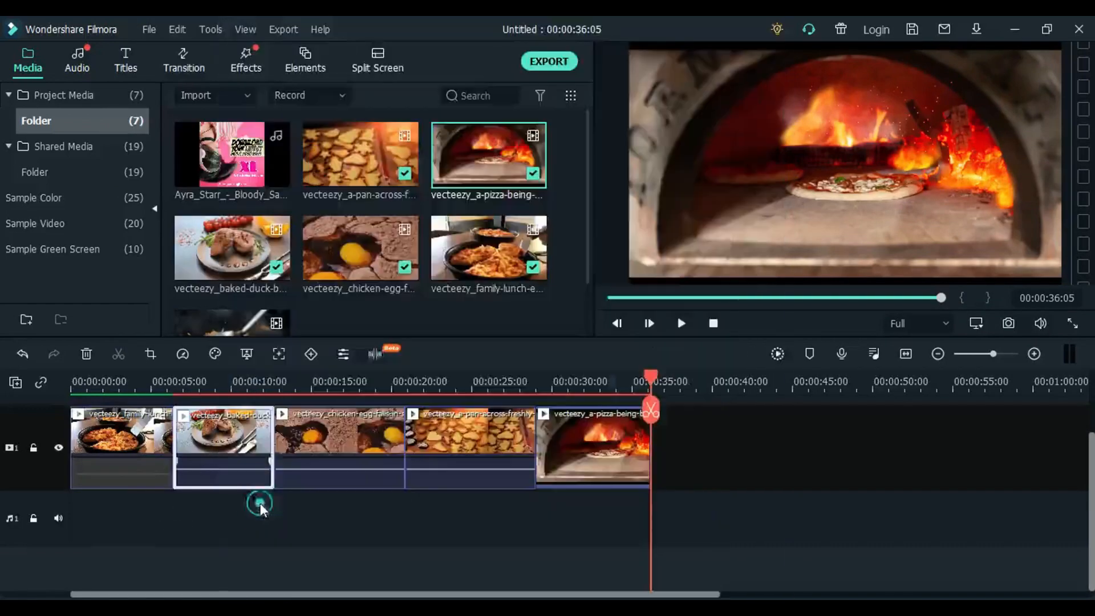
{"action": "right_click", "coordinate": [326, 441]}
{"action": "left_click", "coordinate": [380, 505]}
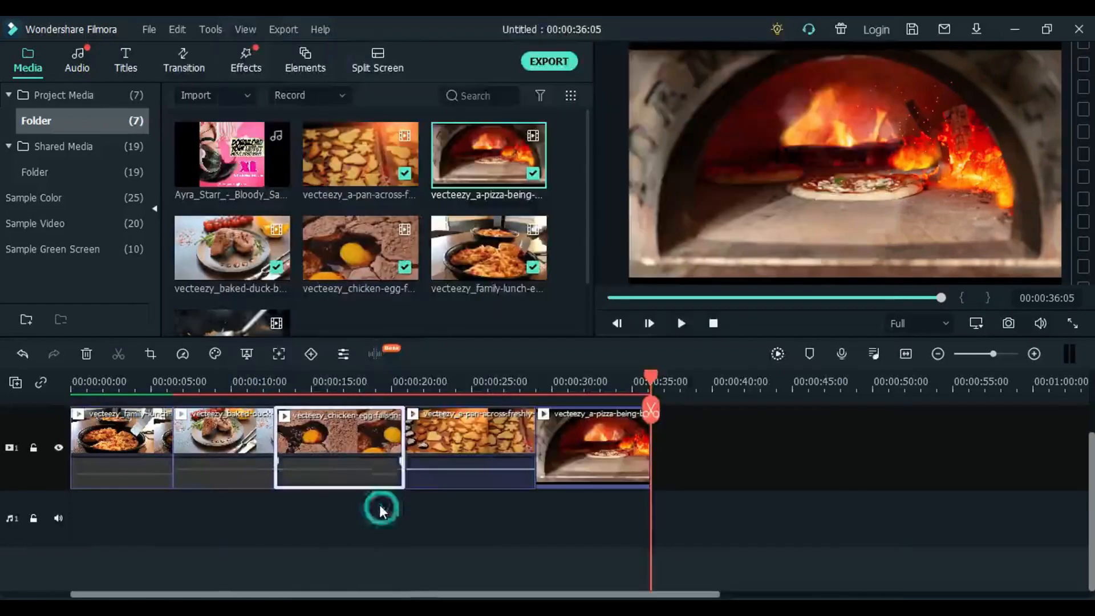
{"action": "right_click", "coordinate": [443, 441]}
{"action": "left_click", "coordinate": [501, 505]}
{"action": "right_click", "coordinate": [575, 440]}
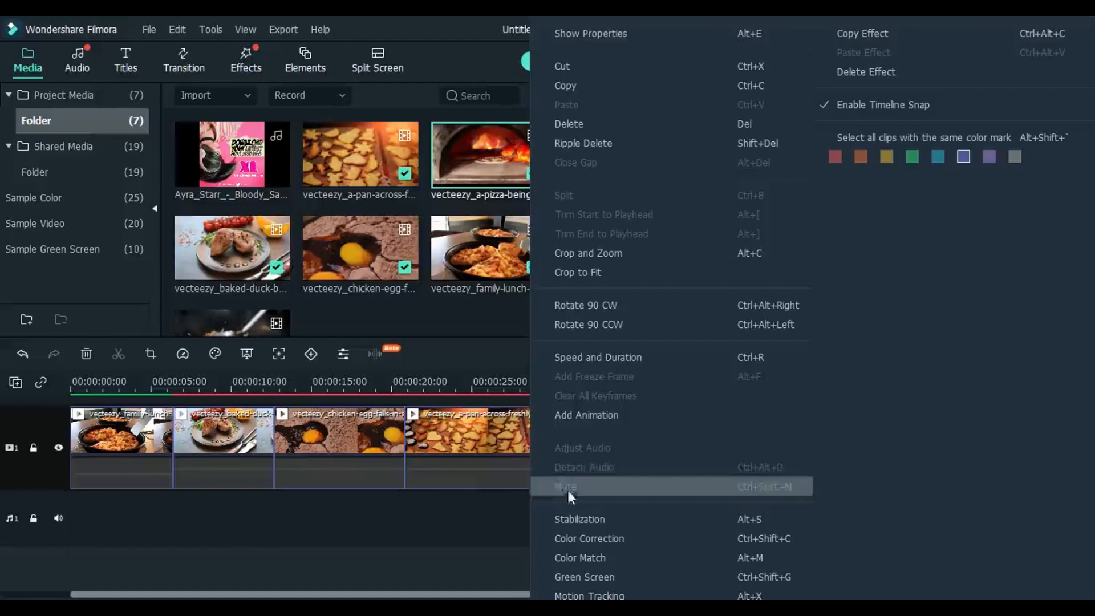
{"action": "left_click", "coordinate": [447, 501]}
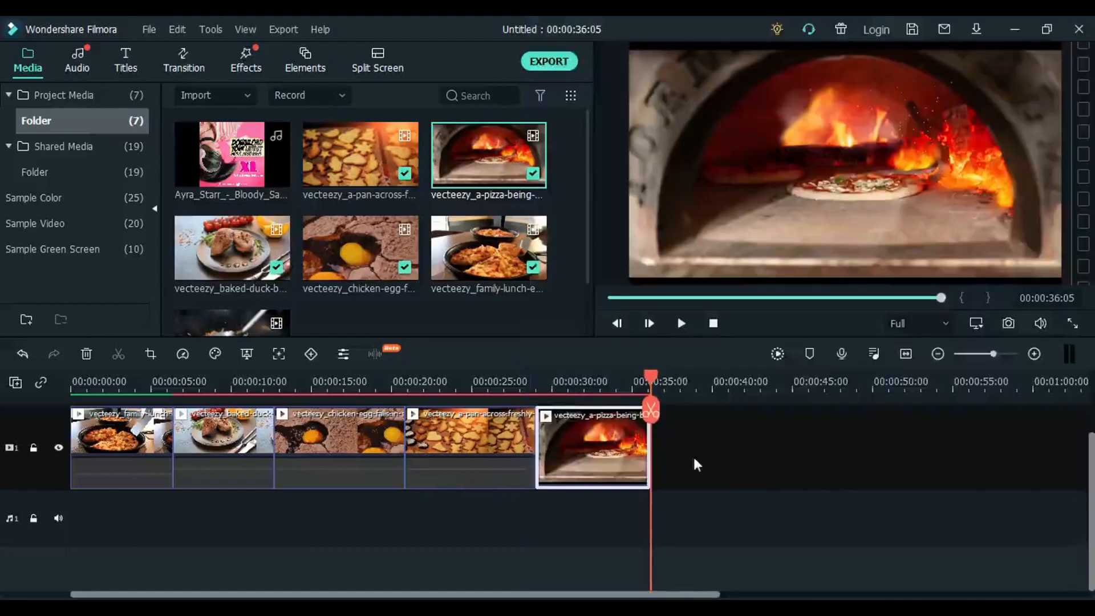
- Play the trimmed sequence from the start of the timeline into the chicken egg clip and pause
{"action": "left_click", "coordinate": [568, 380]}
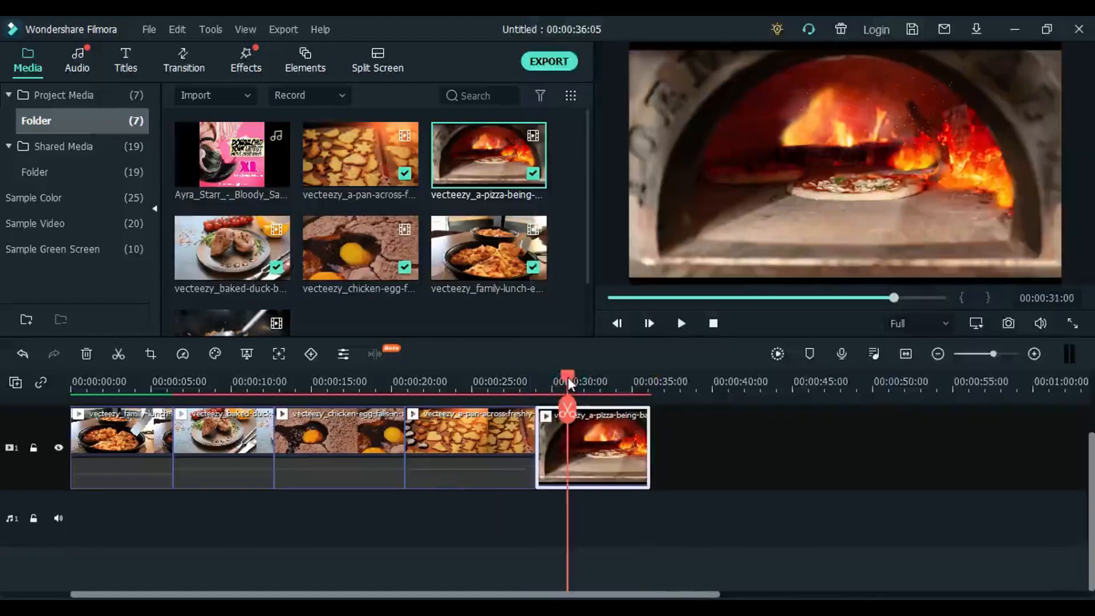
{"action": "left_click_drag", "start_coordinate": [566, 378], "coordinate": [46, 359]}
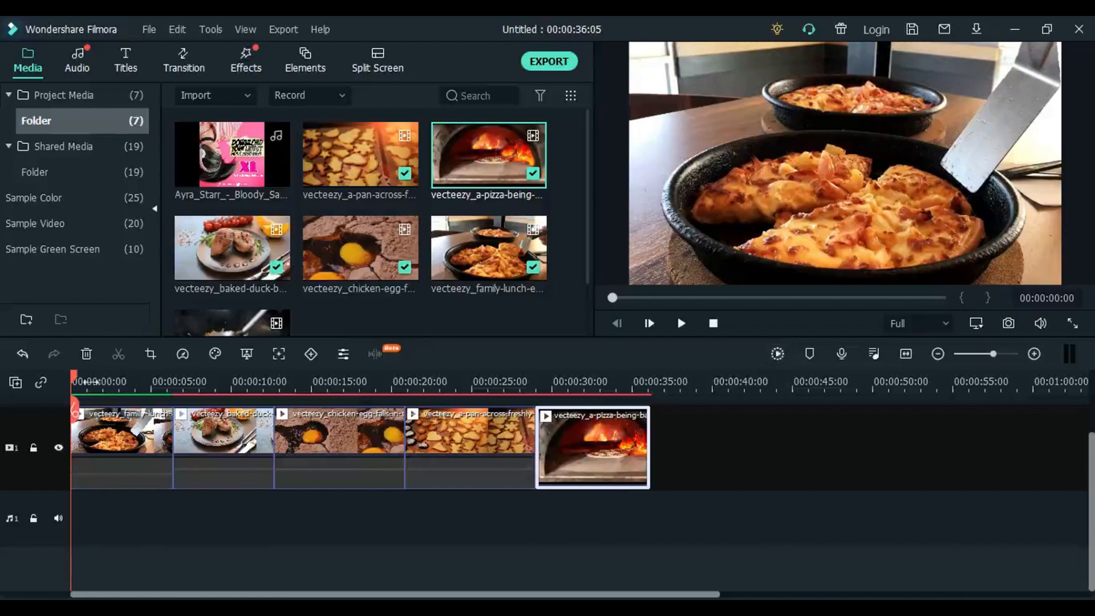
{"action": "key", "text": "space"}
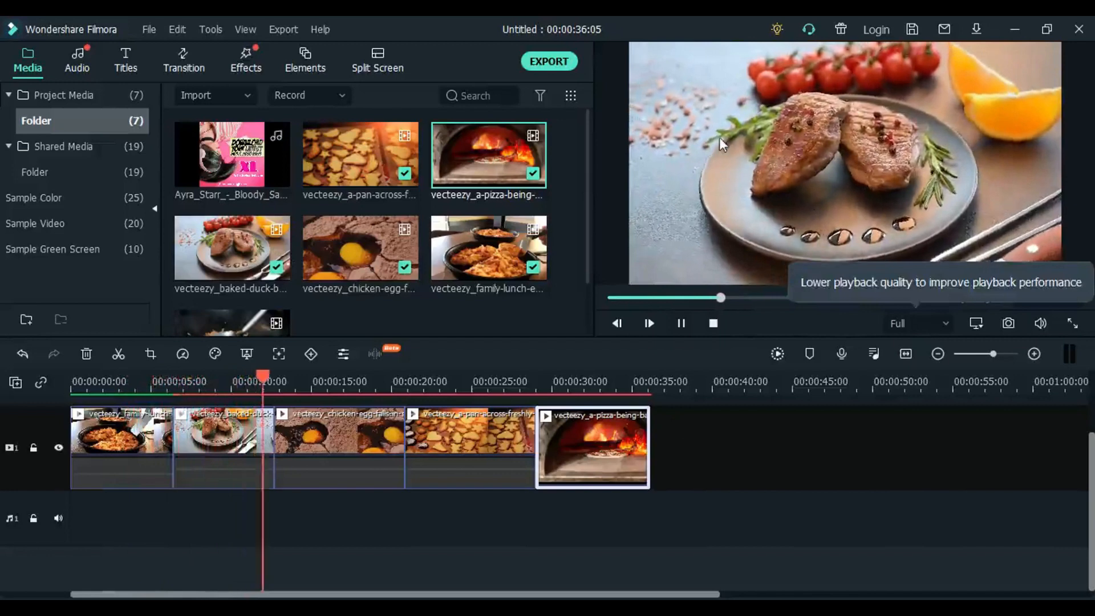
{"action": "left_click", "coordinate": [705, 173]}
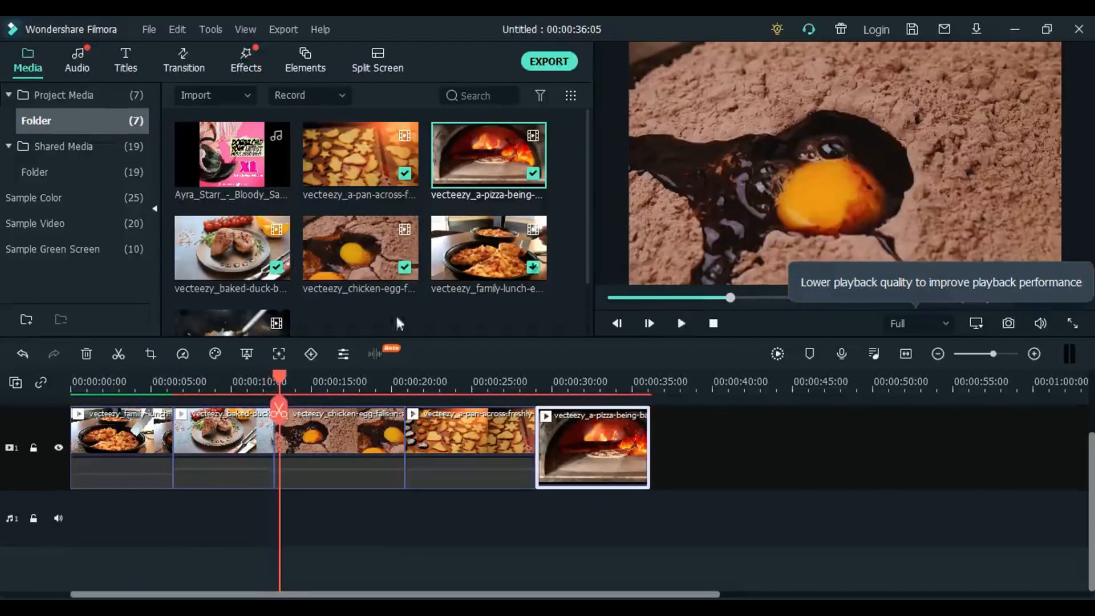
- Return the playhead to the start and render the preview of the whole sequence
{"action": "left_click_drag", "start_coordinate": [278, 379], "coordinate": [44, 389]}
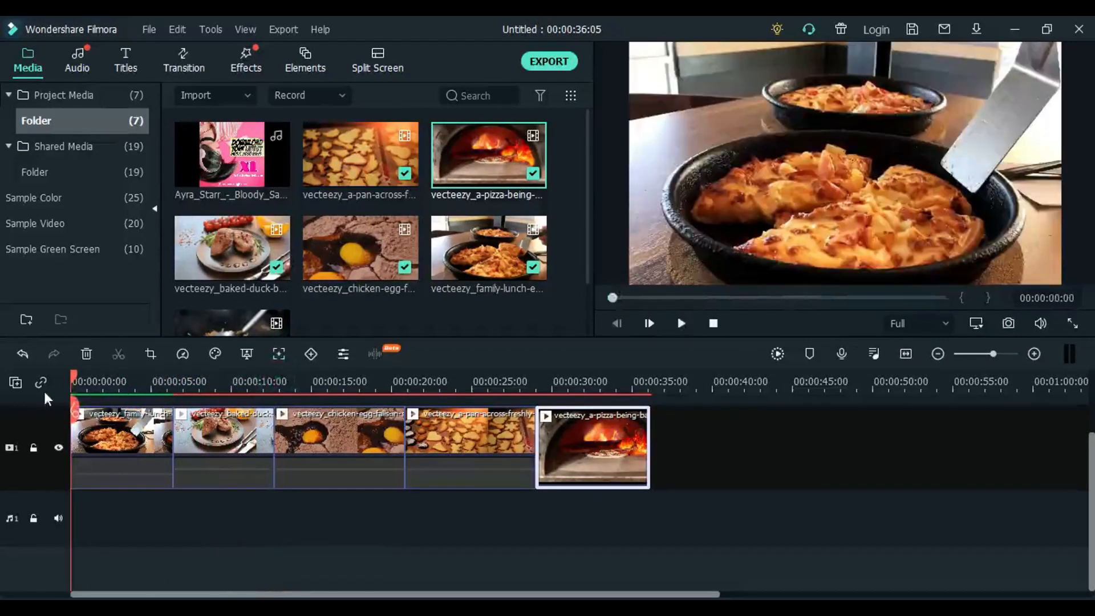
{"action": "left_click", "coordinate": [777, 355]}
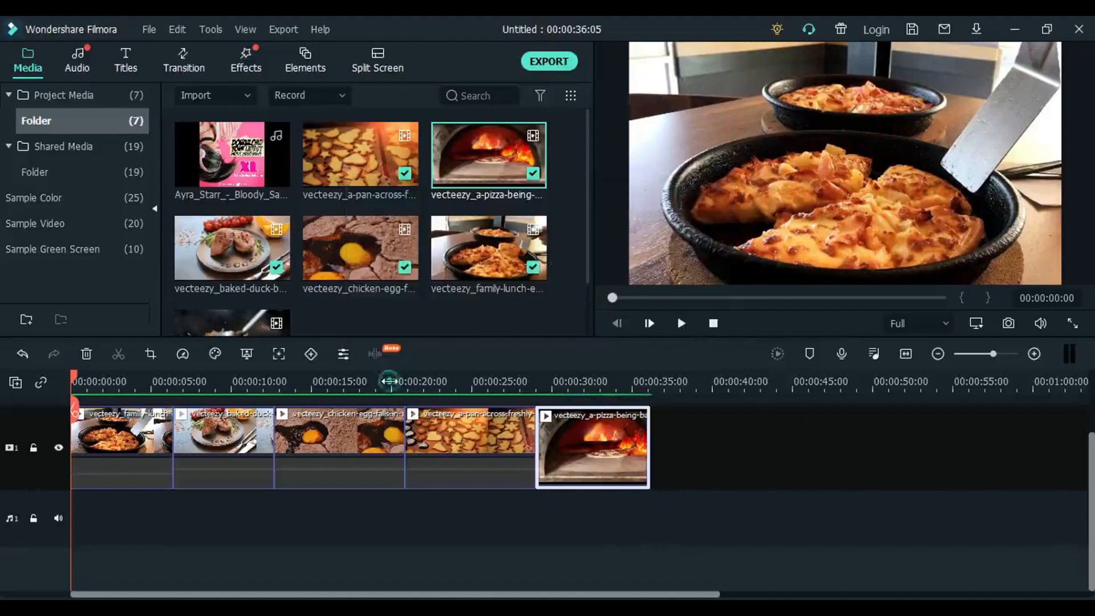
- Play the rendered sequence from the start, then replay its opening and pause at 00:00:01:15
{"action": "left_click_drag", "start_coordinate": [394, 381], "coordinate": [14, 385]}
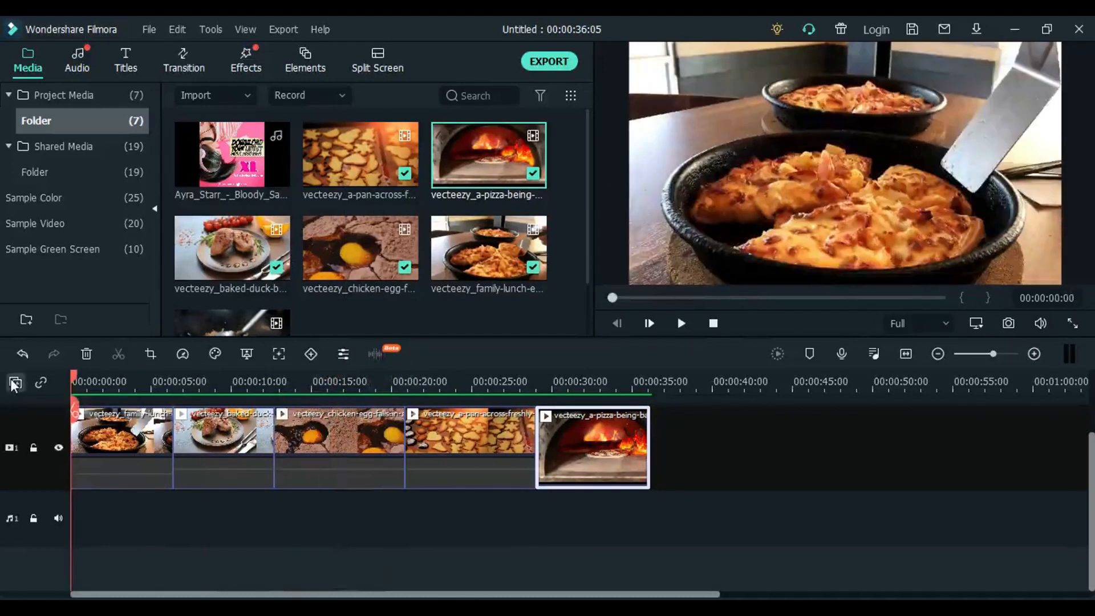
{"action": "key", "text": "space"}
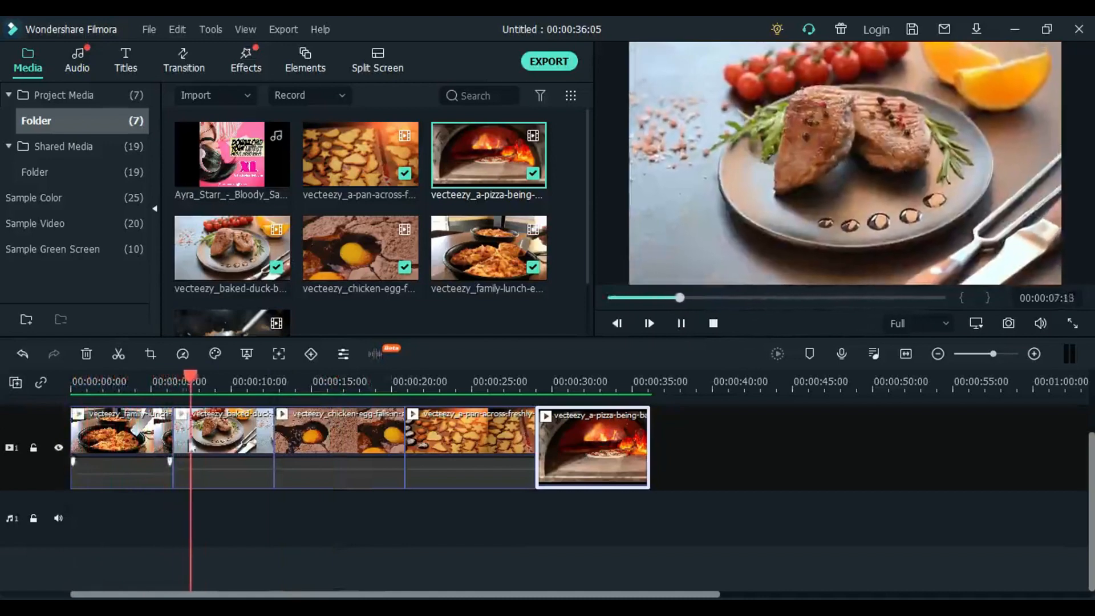
{"action": "left_click_drag", "start_coordinate": [213, 377], "coordinate": [2, 433]}
{"action": "key", "text": "space"}
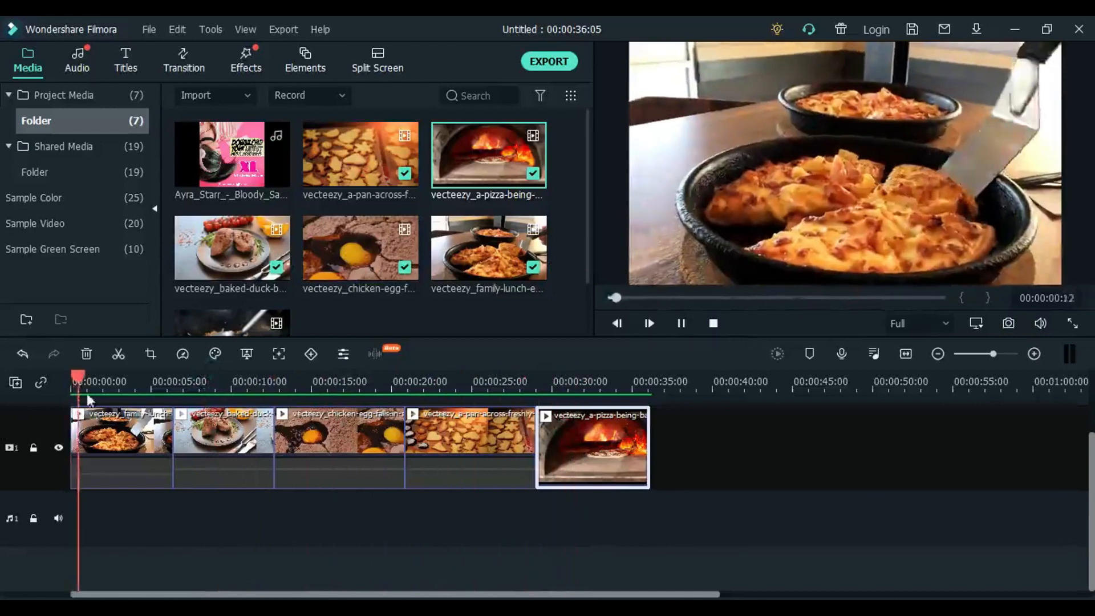
{"action": "key", "text": "space"}
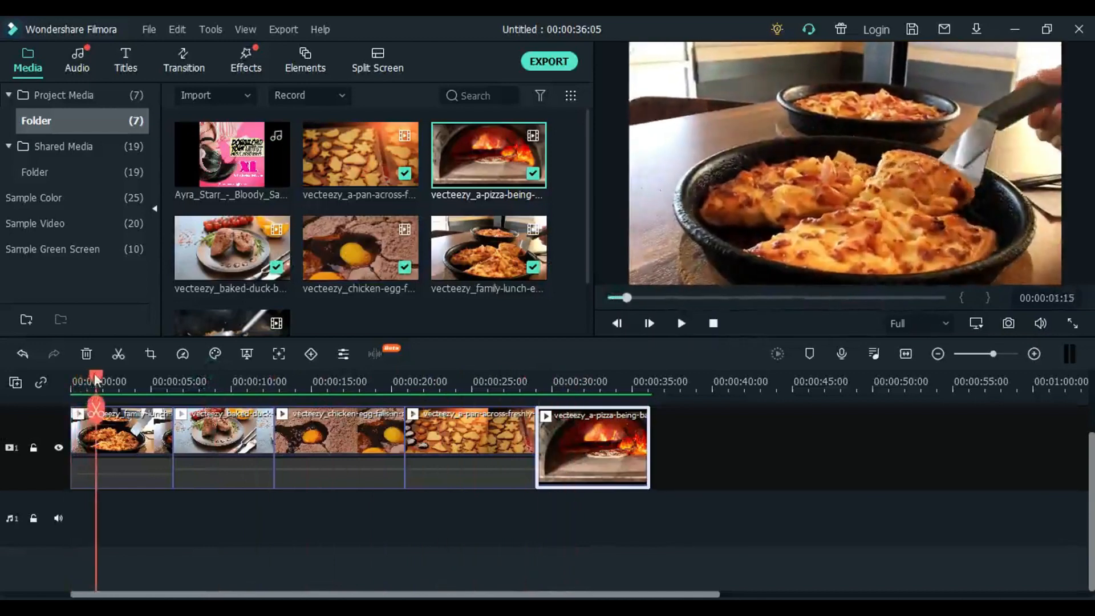
- Split the family lunch clip on video track 1 at 00:00:03:15
{"action": "left_click_drag", "start_coordinate": [90, 383], "coordinate": [128, 392]}
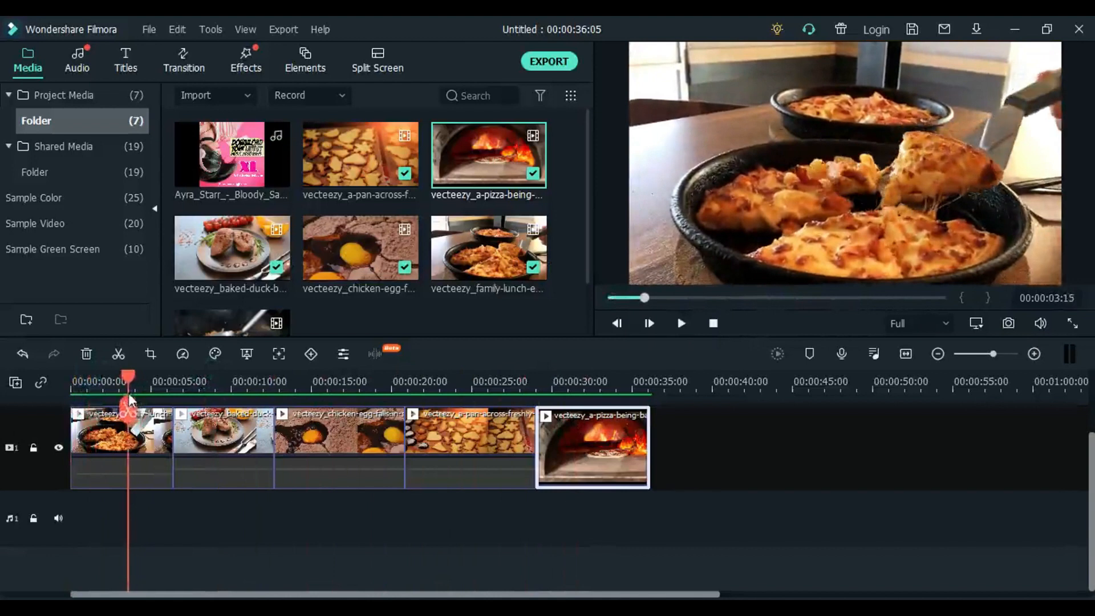
{"action": "left_click", "coordinate": [131, 426]}
{"action": "left_click", "coordinate": [128, 409]}
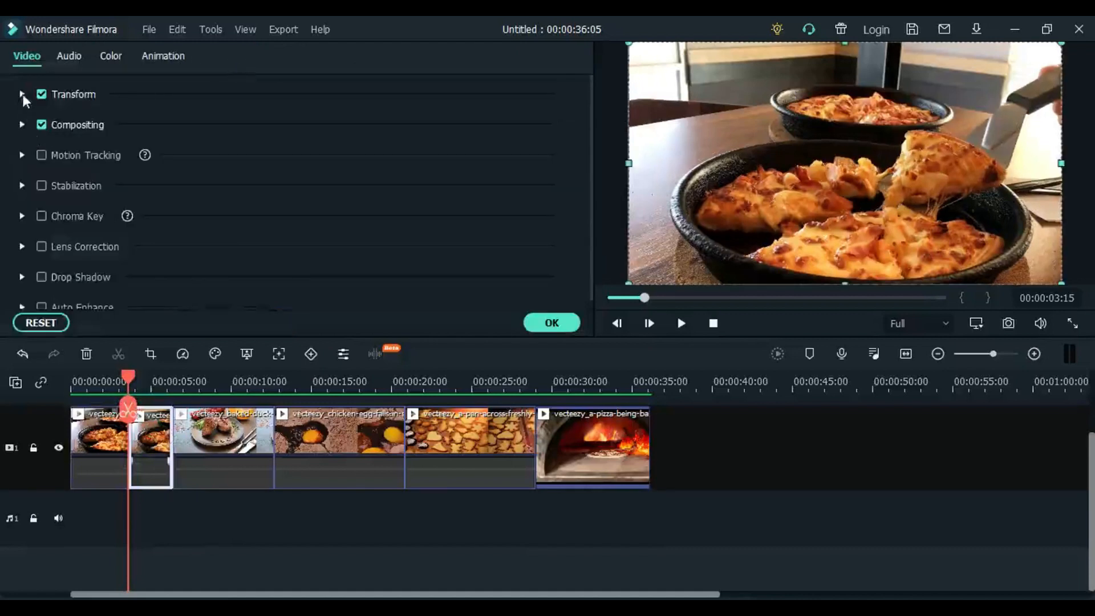
{"action": "left_click", "coordinate": [22, 124]}
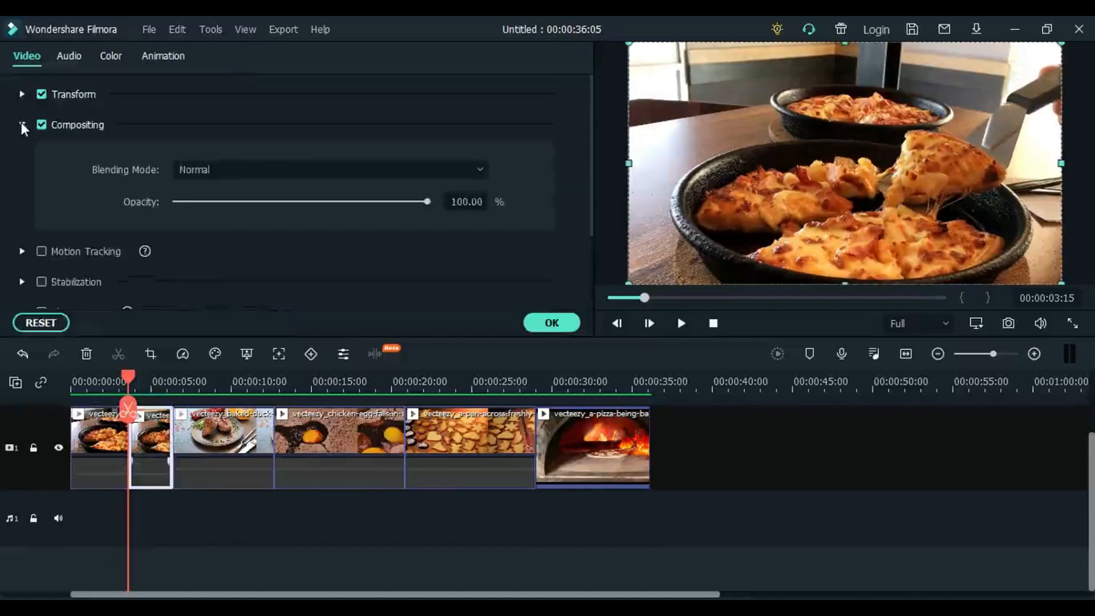
{"action": "left_click", "coordinate": [21, 125]}
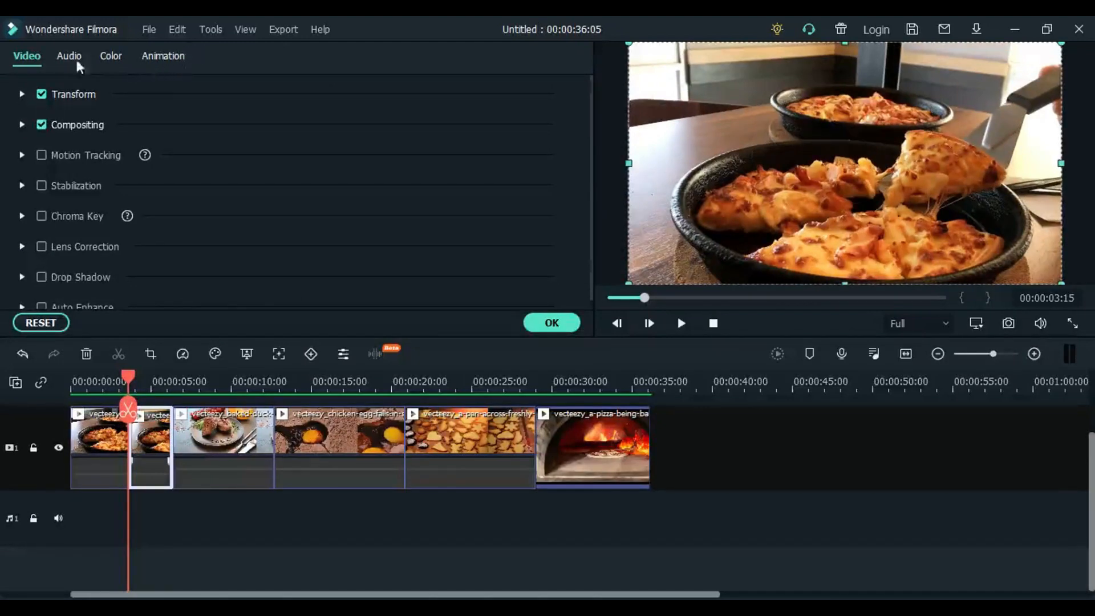
{"action": "left_click", "coordinate": [237, 433]}
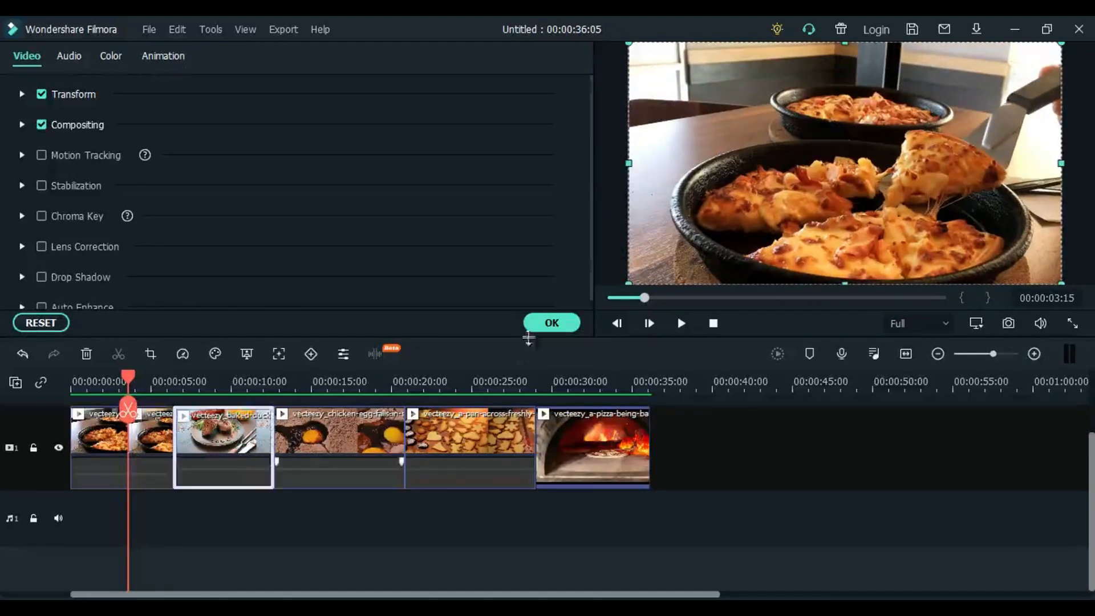
{"action": "left_click", "coordinate": [546, 322]}
- Apply the Willow effect to the second part of the split family lunch clip
{"action": "left_click", "coordinate": [155, 443]}
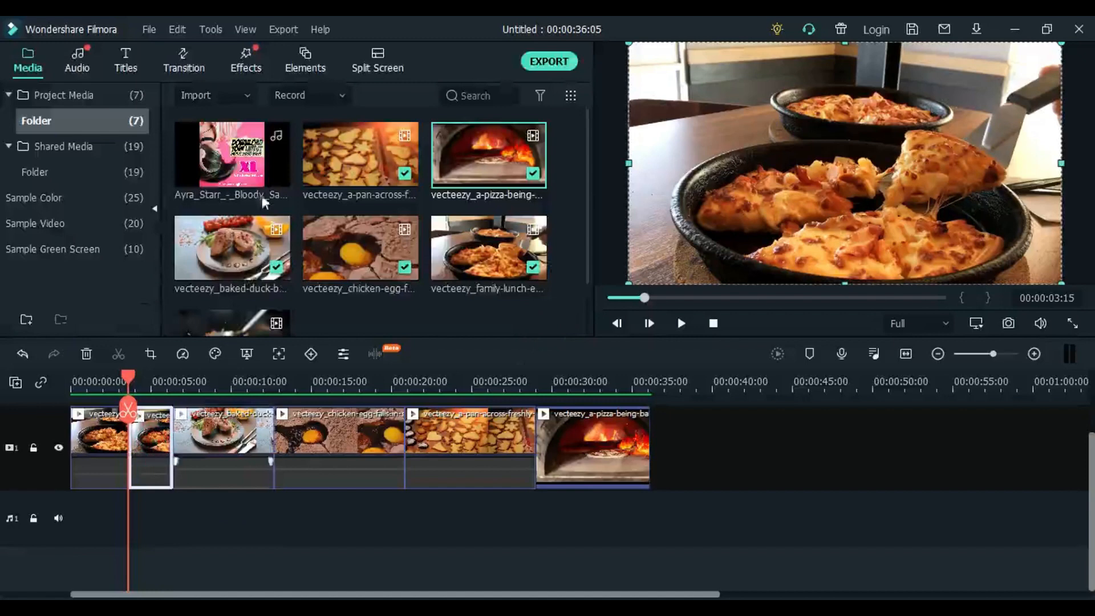
{"action": "left_click", "coordinate": [246, 64]}
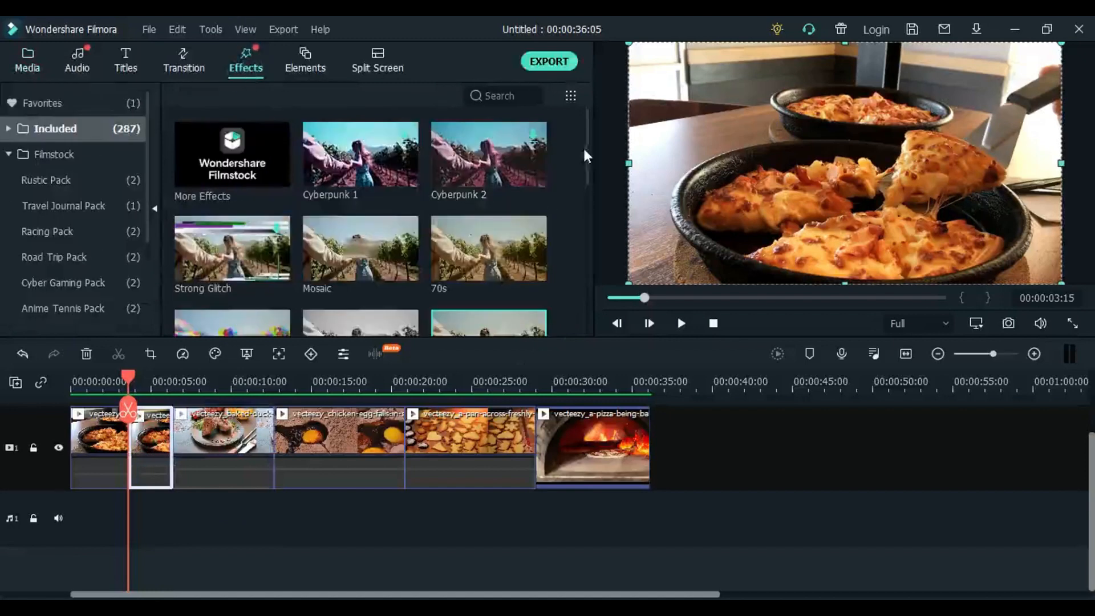
{"action": "left_click_drag", "start_coordinate": [586, 149], "coordinate": [588, 177]}
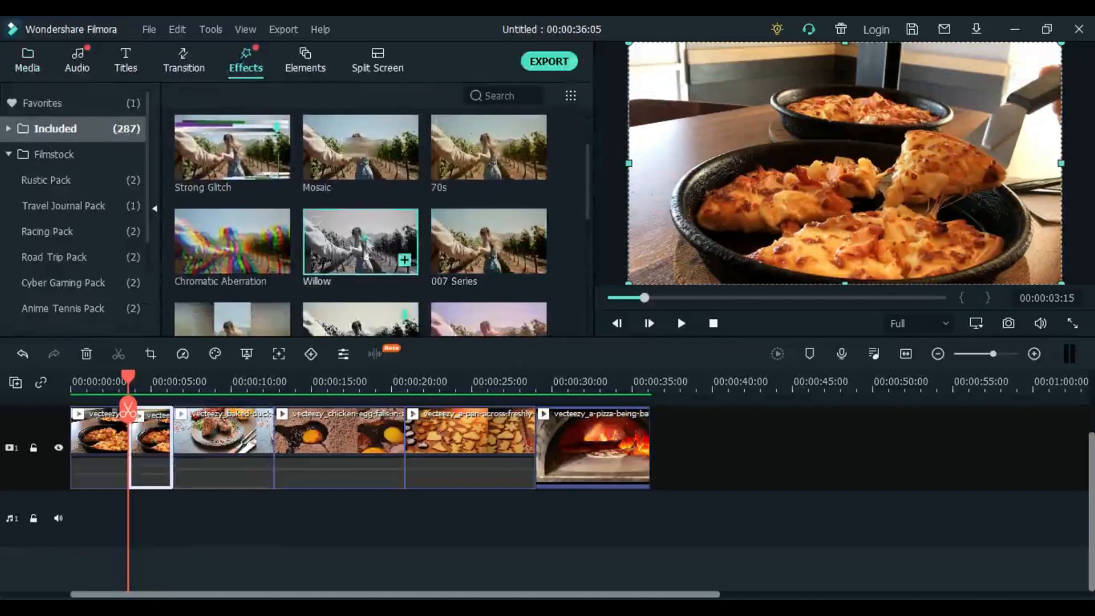
{"action": "left_click_drag", "start_coordinate": [360, 242], "coordinate": [162, 446]}
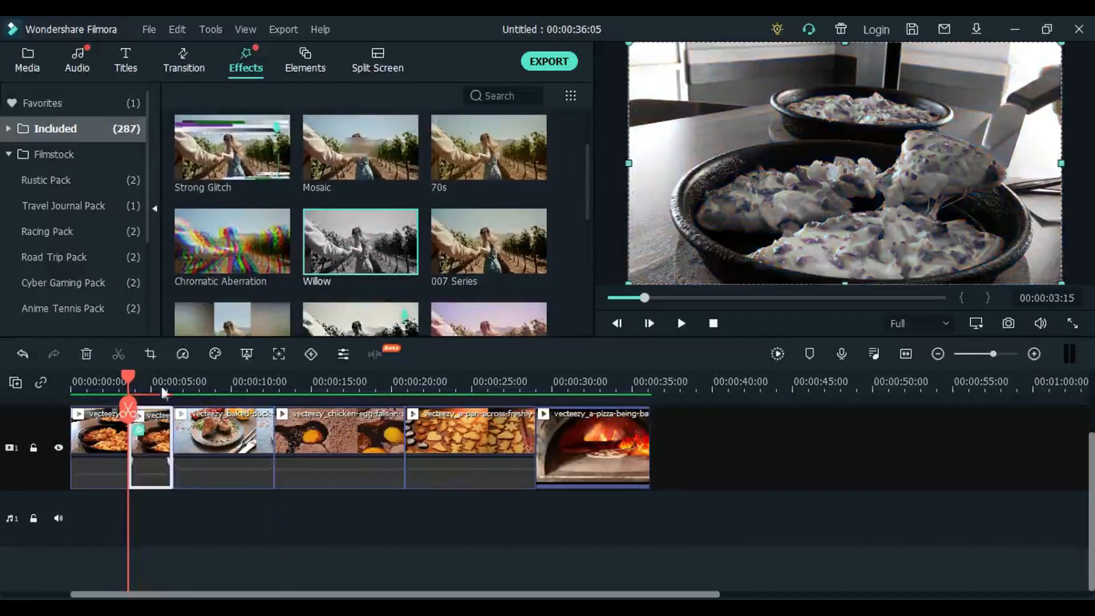
- Split the baked duck clip at 00:00:10:20 and apply the Willow effect to its second part
{"action": "left_click_drag", "start_coordinate": [127, 378], "coordinate": [244, 427]}
{"action": "left_click", "coordinate": [223, 444]}
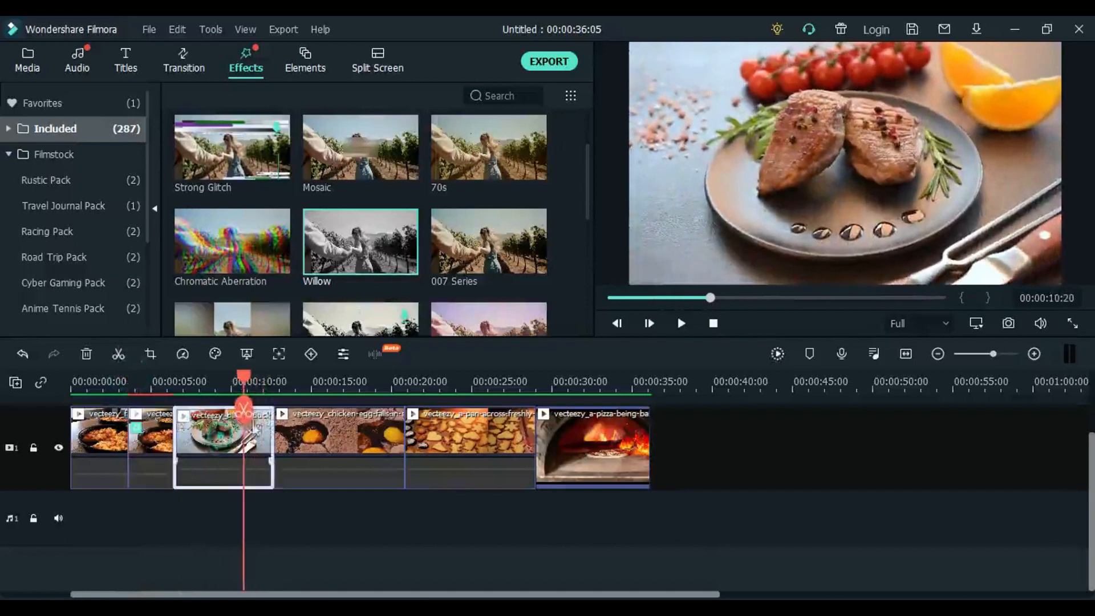
{"action": "left_click", "coordinate": [244, 409]}
{"action": "left_click", "coordinate": [262, 447]}
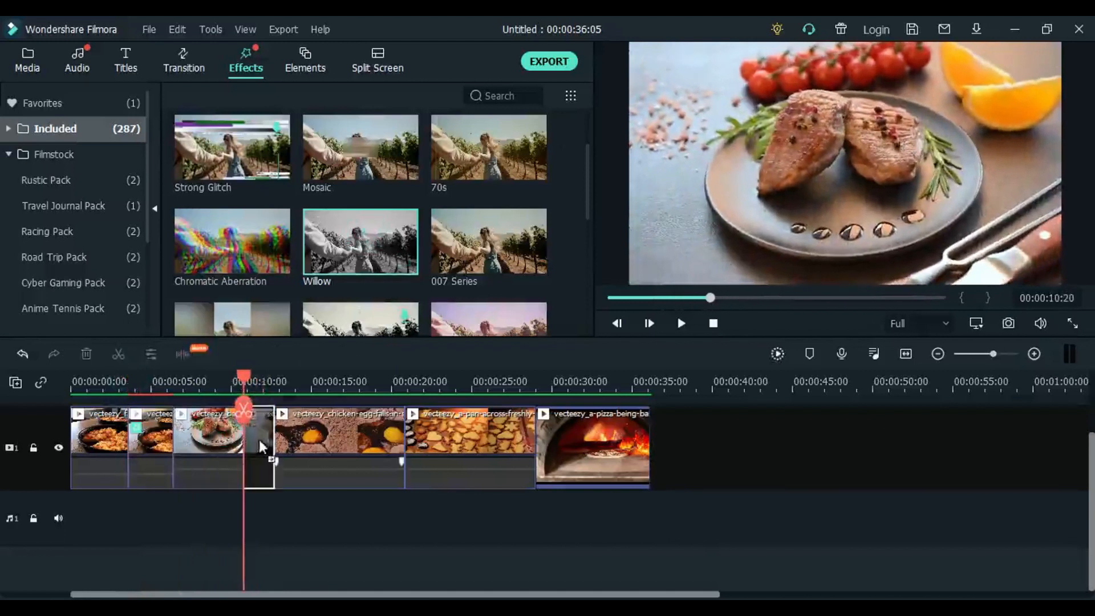
- Split the chicken egg clip at 00:00:18:15 and apply the Willow effect to its second part
{"action": "left_click_drag", "start_coordinate": [252, 380], "coordinate": [369, 424]}
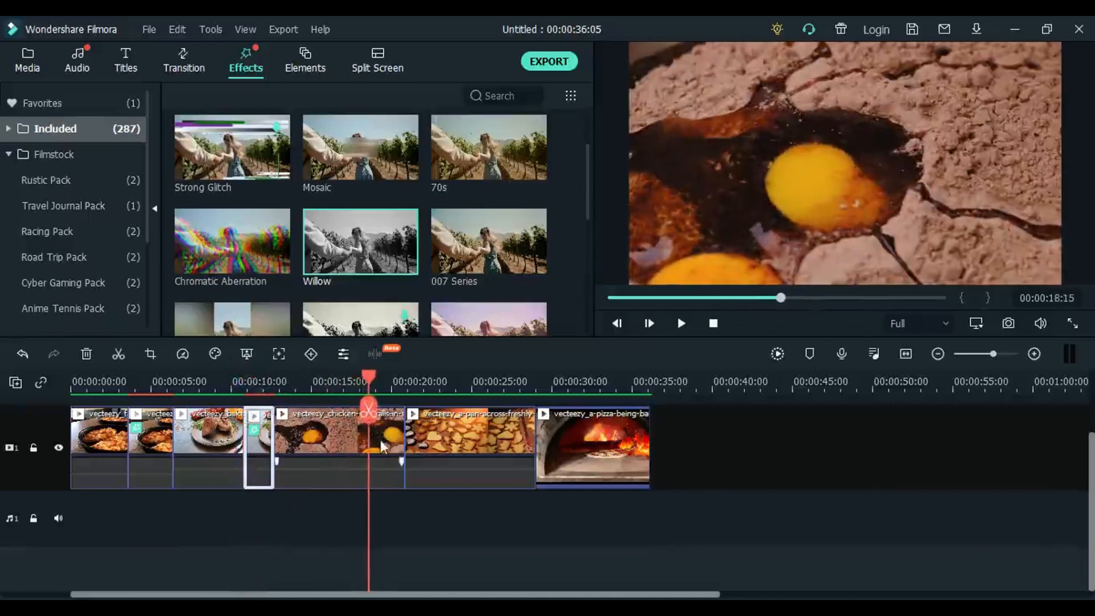
{"action": "left_click", "coordinate": [380, 439]}
{"action": "left_click", "coordinate": [368, 409]}
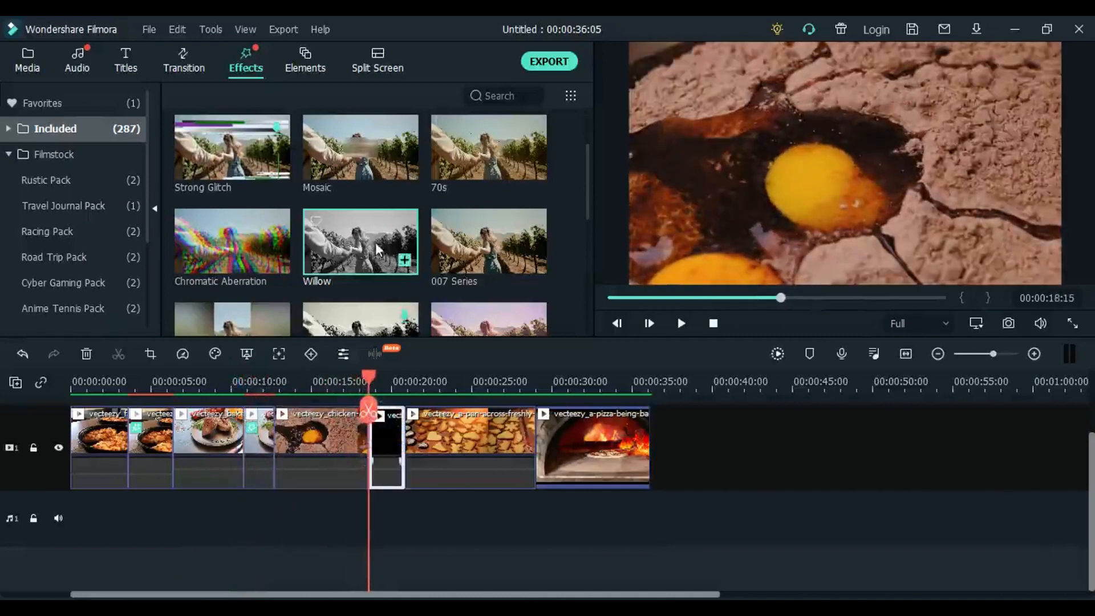
{"action": "left_click_drag", "start_coordinate": [376, 242], "coordinate": [381, 440]}
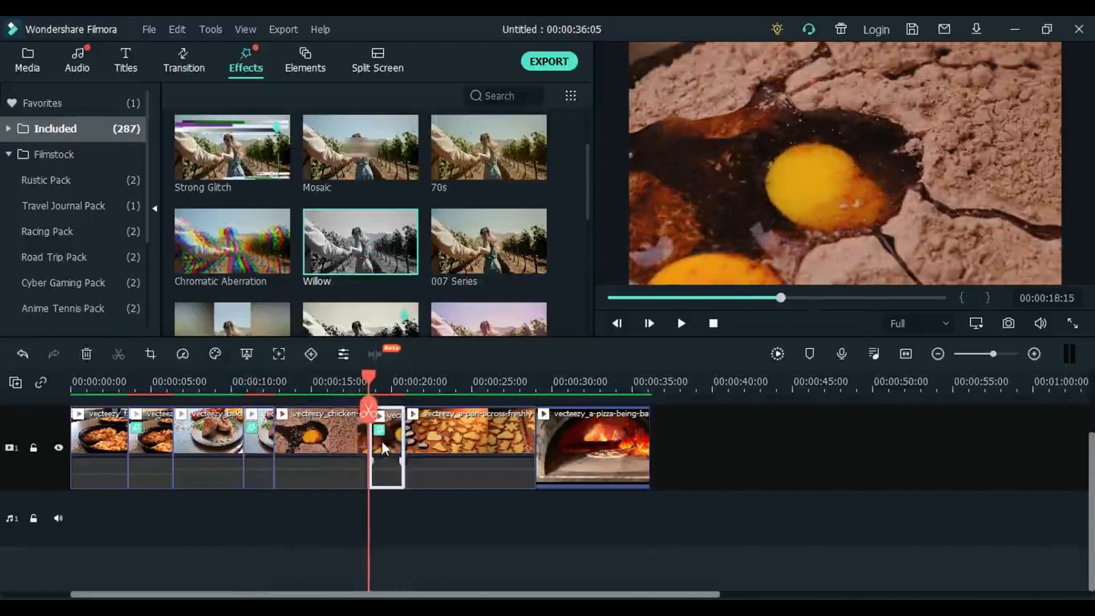
- Place the playhead at 00:00:26:18 over the pan-across clip and select that clip
{"action": "left_click", "coordinate": [481, 388]}
{"action": "left_click_drag", "start_coordinate": [483, 381], "coordinate": [499, 389]}
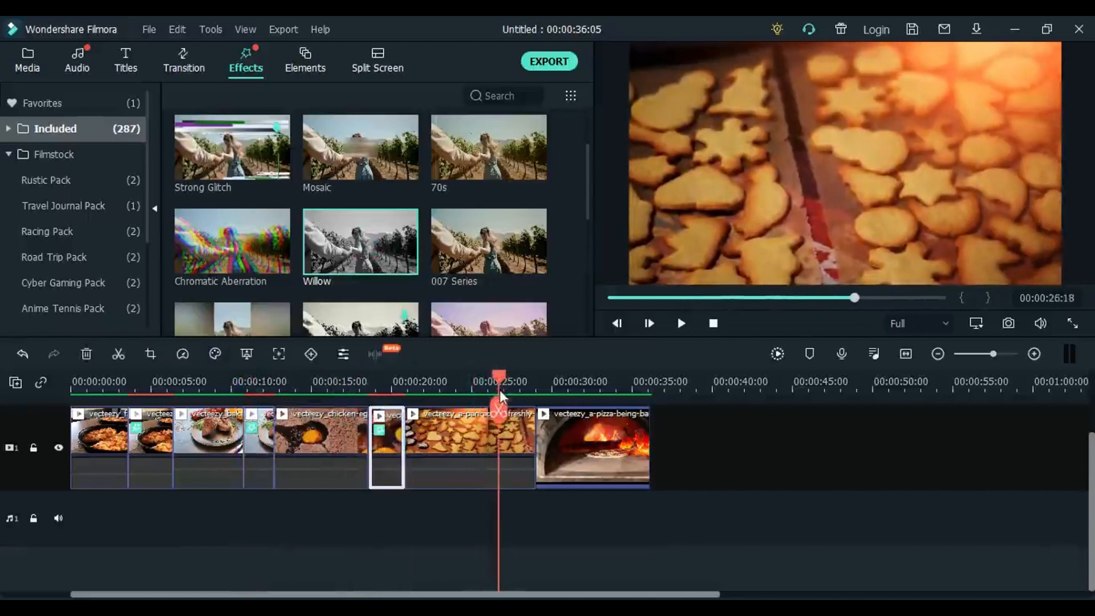
{"action": "left_click", "coordinate": [464, 430]}
{"action": "mouse_move", "coordinate": [377, 257]}
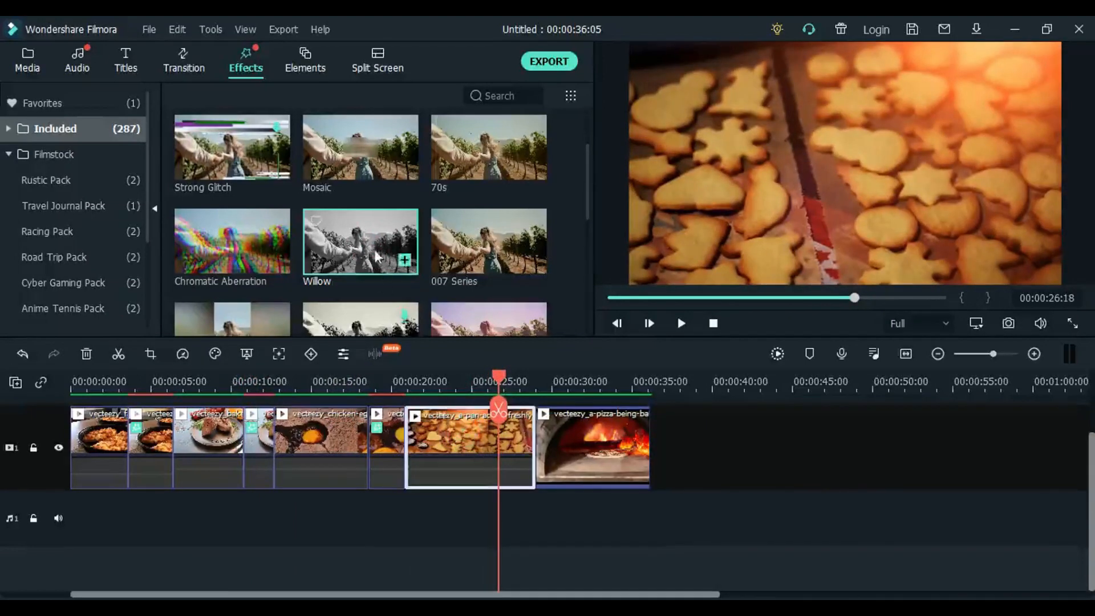
{"action": "left_click_drag", "start_coordinate": [377, 257], "coordinate": [508, 443]}
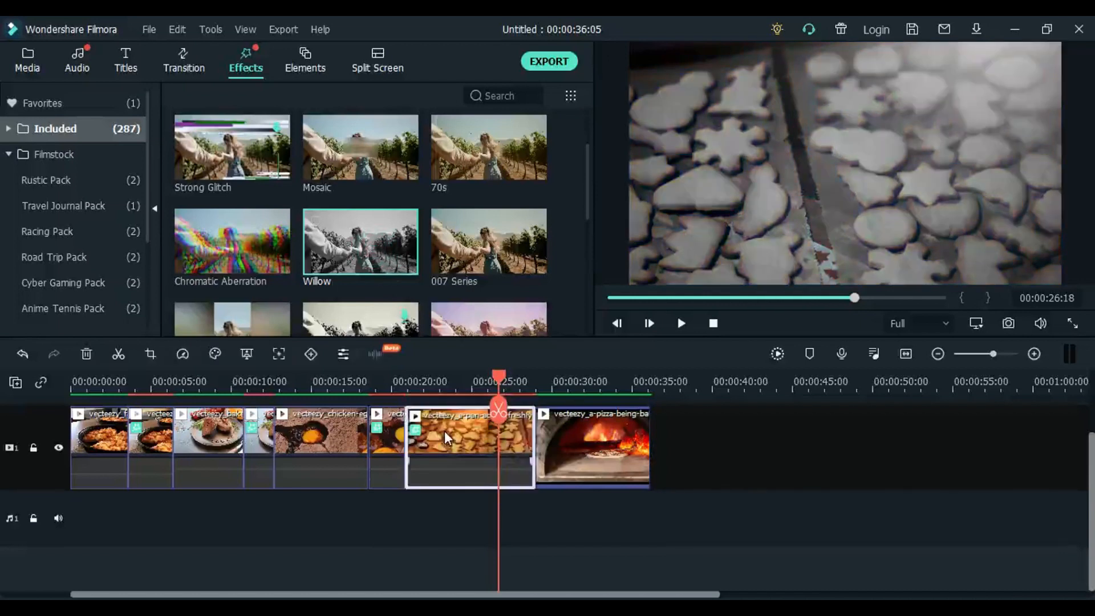
{"action": "key", "text": "ctrl+z"}
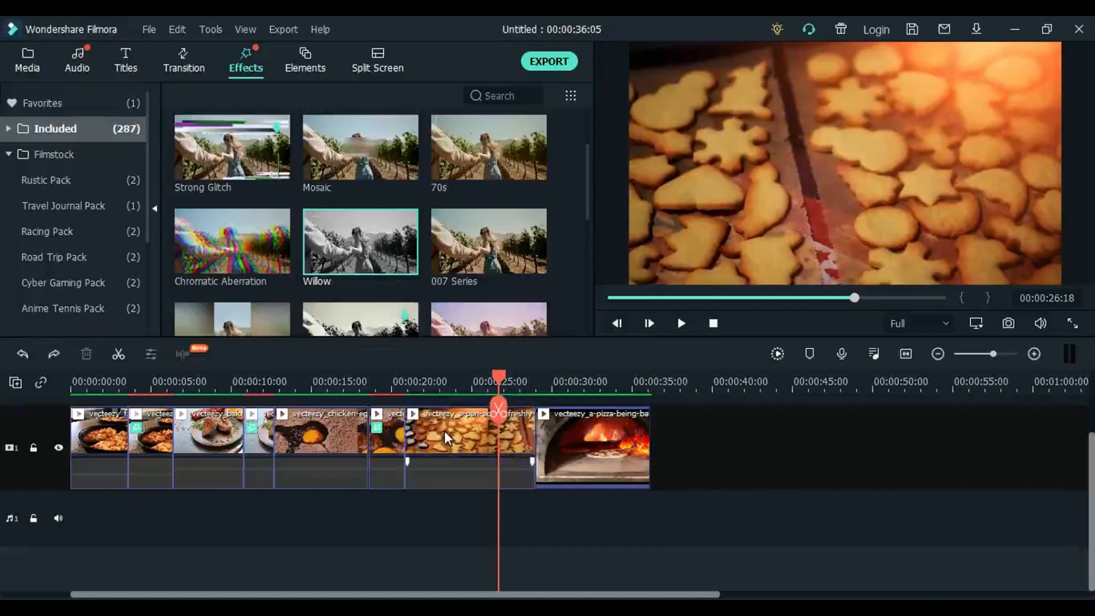
- Split the pan-across clip at the playhead and apply the Willow effect to its second part
{"action": "left_click", "coordinate": [473, 439]}
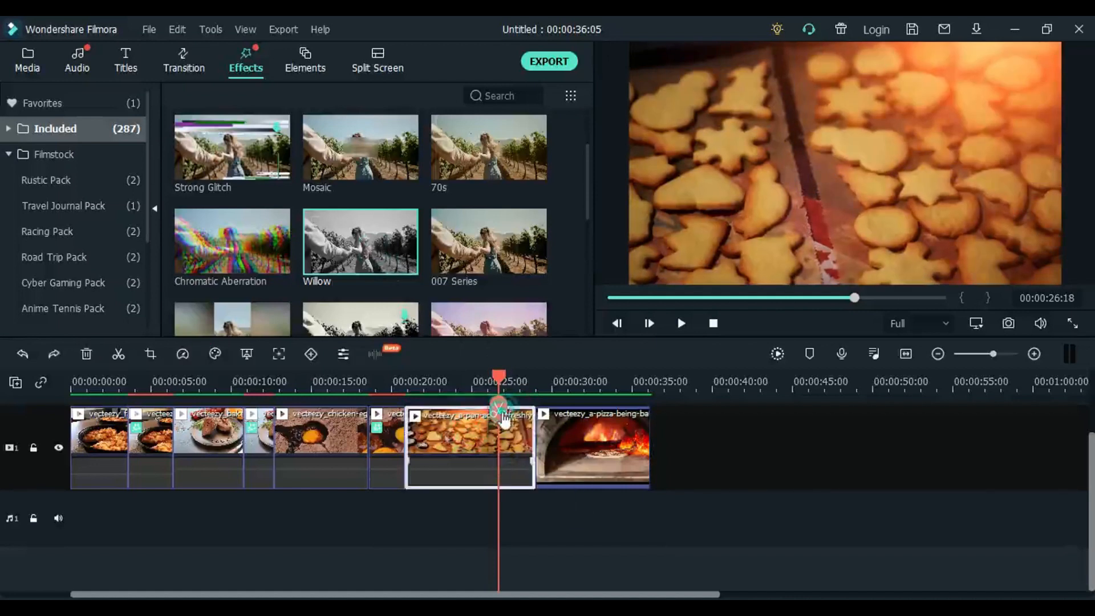
{"action": "left_click", "coordinate": [499, 409]}
{"action": "left_click_drag", "start_coordinate": [382, 283], "coordinate": [506, 444]}
- Split the pizza oven clip at 00:00:33:15 and apply the Willow effect to its second part
{"action": "left_click", "coordinate": [603, 388]}
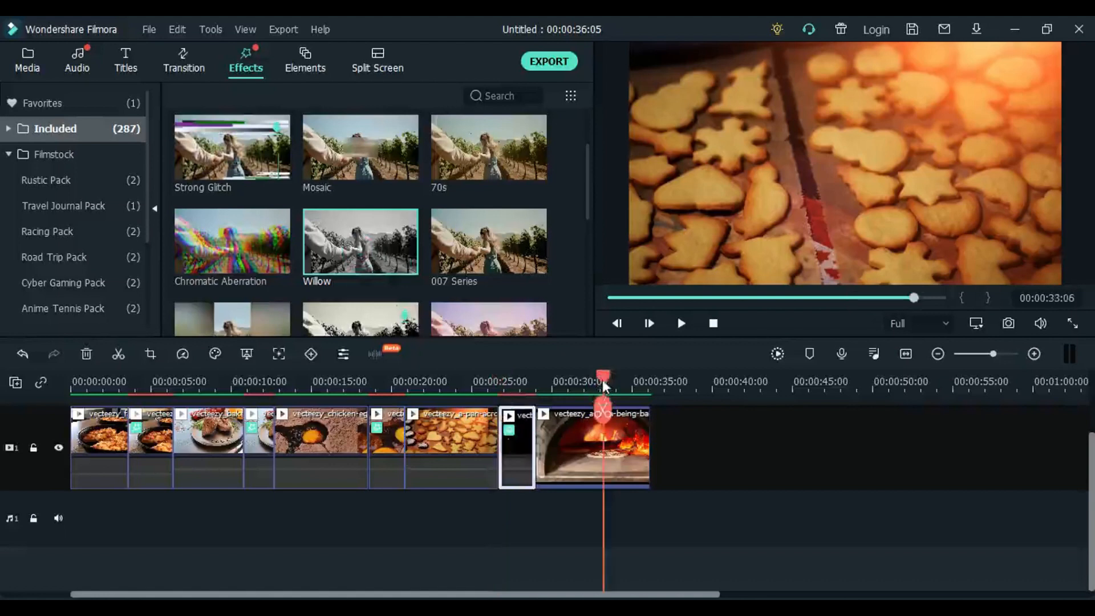
{"action": "left_click", "coordinate": [609, 387]}
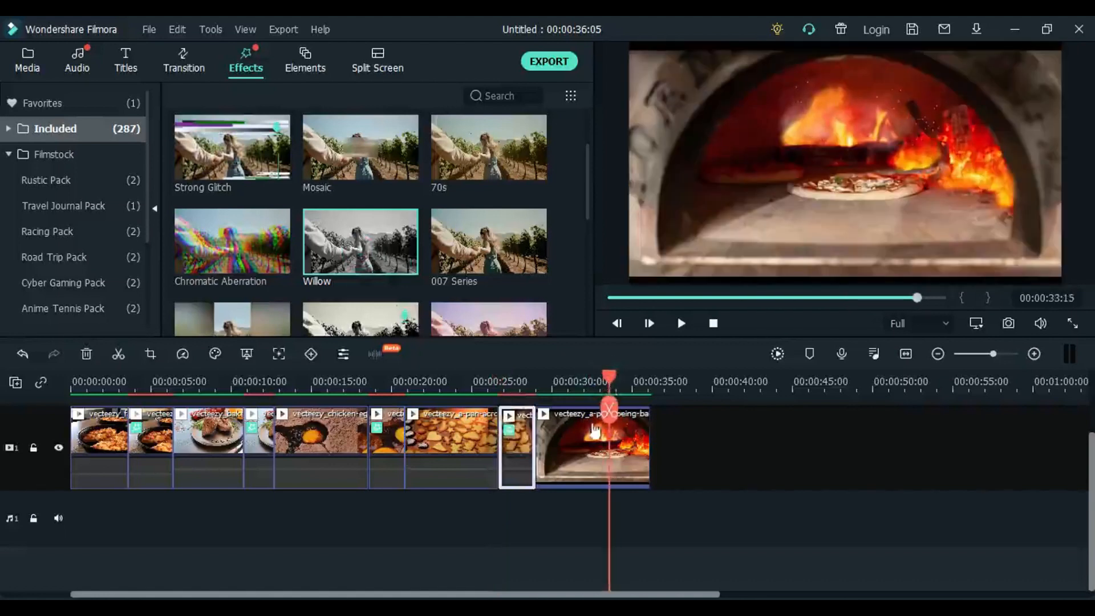
{"action": "left_click", "coordinate": [596, 442]}
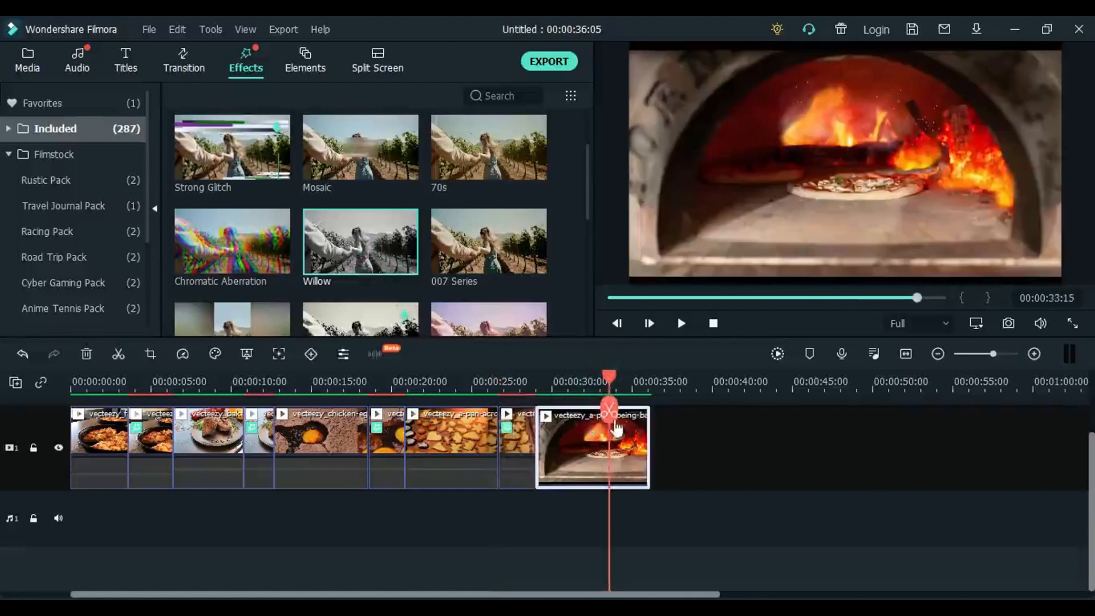
{"action": "left_click", "coordinate": [612, 412]}
{"action": "left_click_drag", "start_coordinate": [368, 248], "coordinate": [624, 462]}
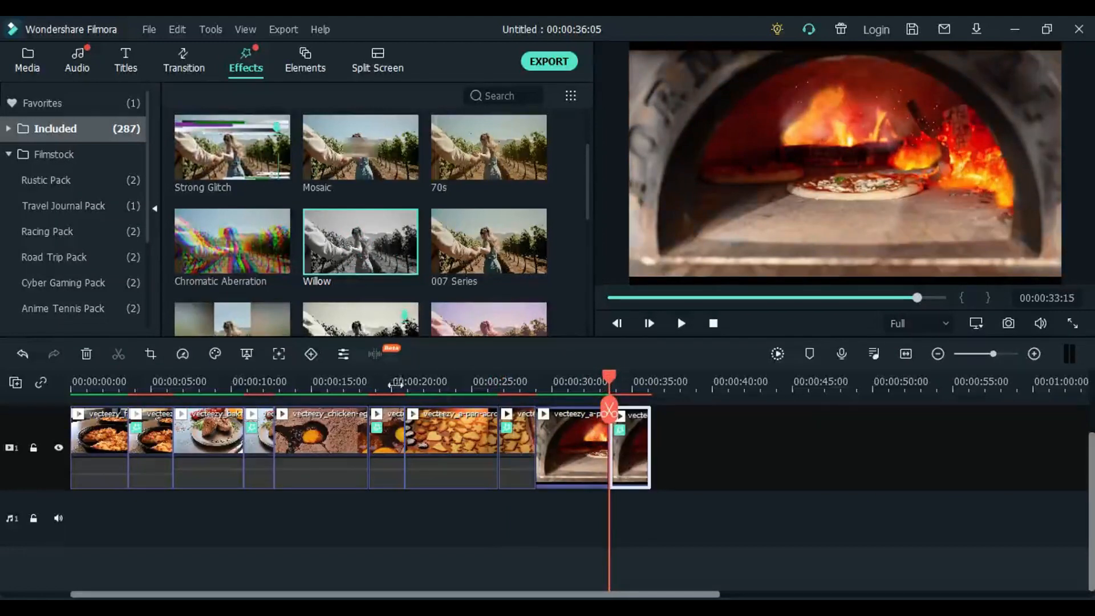
- Split the first family lunch segment at 00:00:01:17
{"action": "left_click", "coordinate": [396, 383]}
{"action": "left_click_drag", "start_coordinate": [395, 388], "coordinate": [97, 399]}
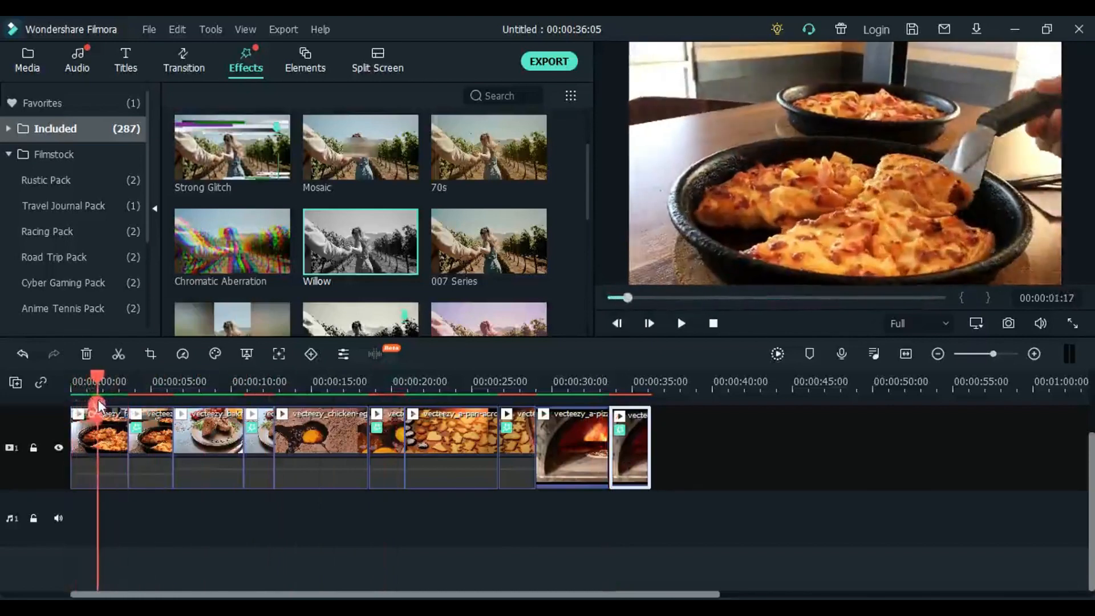
{"action": "left_click", "coordinate": [111, 436]}
{"action": "left_click", "coordinate": [97, 409]}
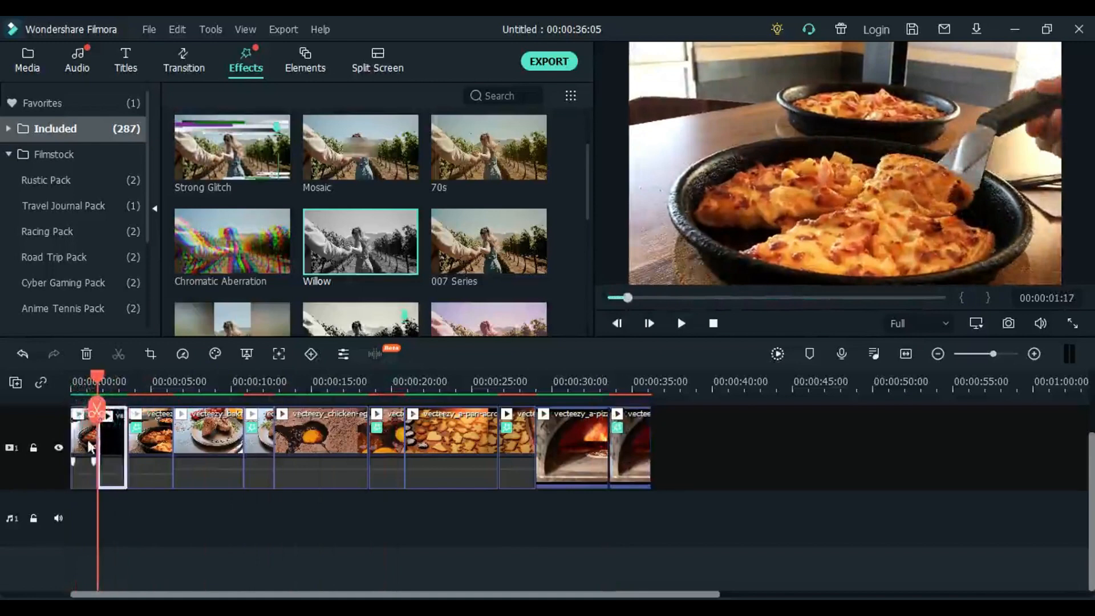
- Set the scale of the opening family lunch segment to 146.50% in its Transform settings
{"action": "left_click", "coordinate": [84, 385]}
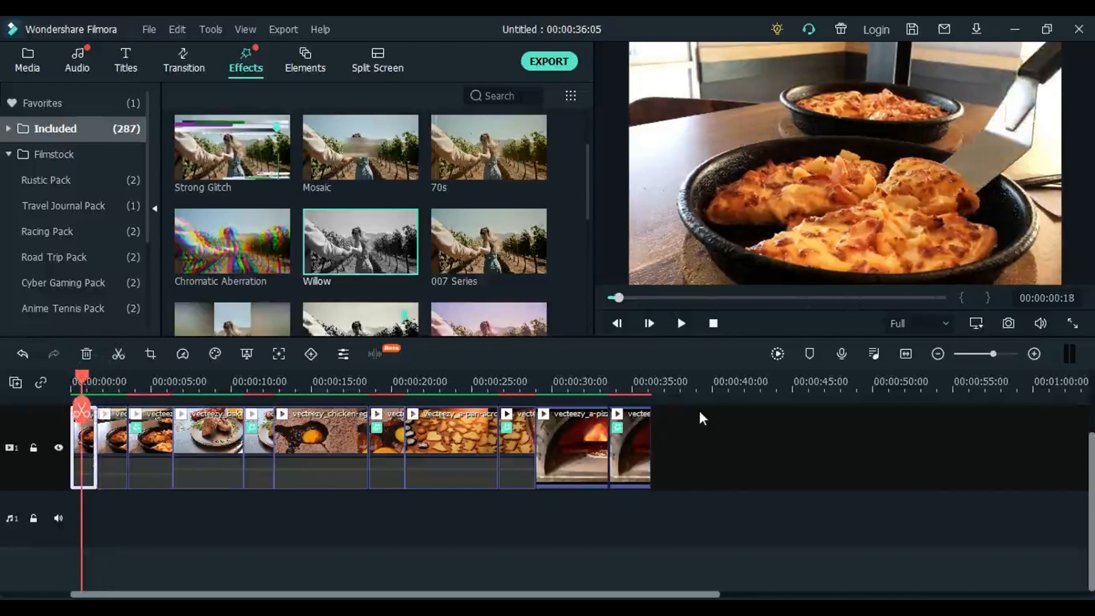
{"action": "left_click", "coordinate": [804, 201]}
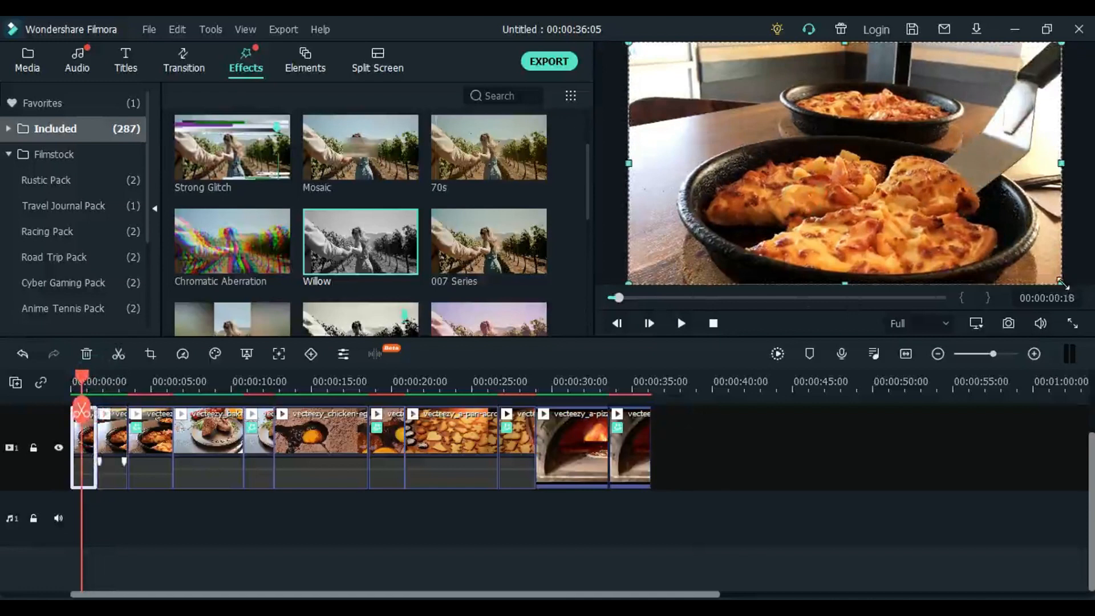
{"action": "double_click", "coordinate": [85, 453]}
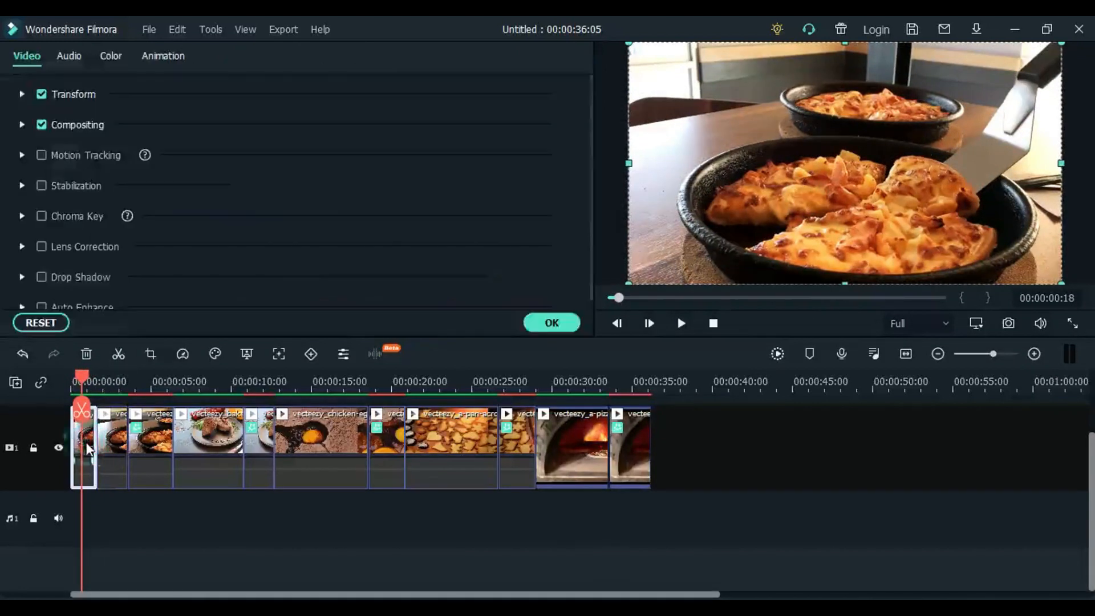
{"action": "left_click", "coordinate": [23, 96]}
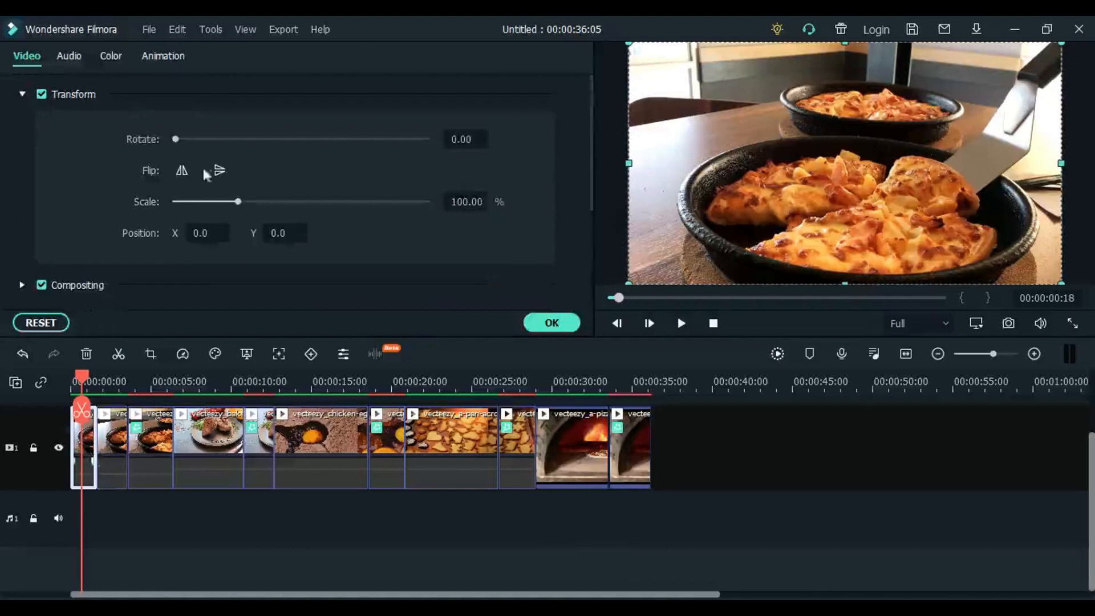
{"action": "left_click_drag", "start_coordinate": [239, 203], "coordinate": [266, 203]}
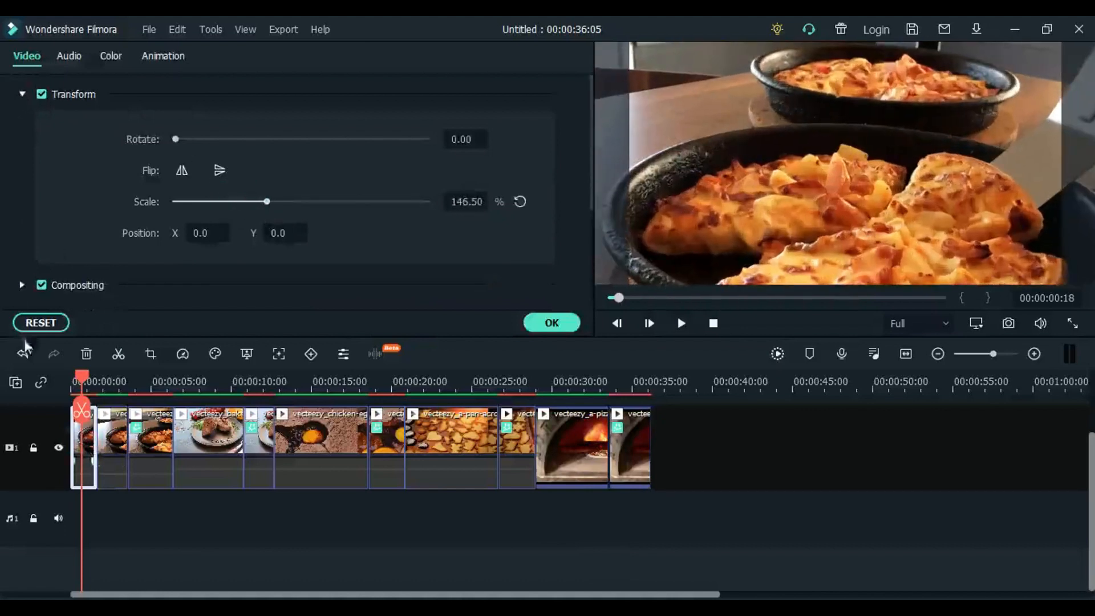
- Split the second family lunch segment at 00:00:02:16
{"action": "left_click", "coordinate": [104, 390]}
{"action": "left_click_drag", "start_coordinate": [106, 389], "coordinate": [114, 397]}
{"action": "left_click", "coordinate": [112, 436]}
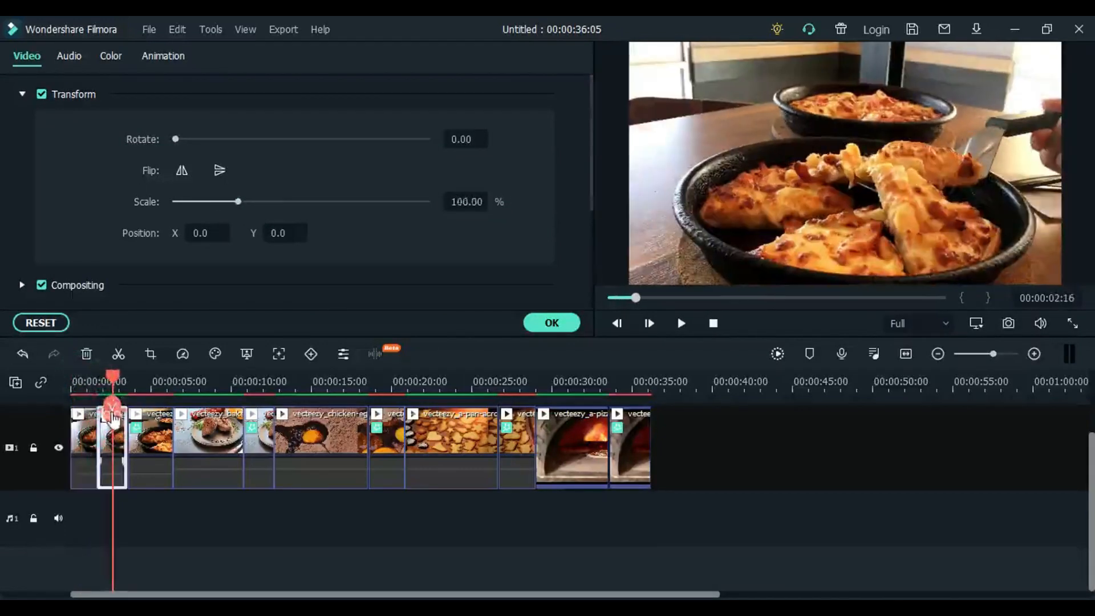
{"action": "left_click", "coordinate": [113, 410]}
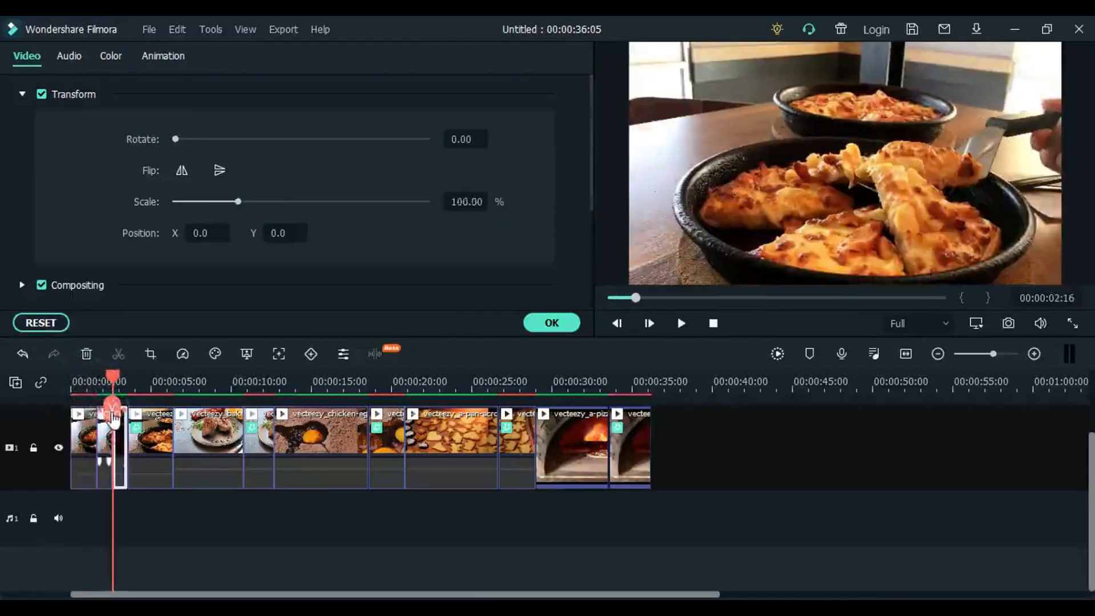
- Scale the family lunch segment starting at 00:00:01:17 to 117.20% and return the playhead to the timeline start
{"action": "left_click", "coordinate": [110, 452]}
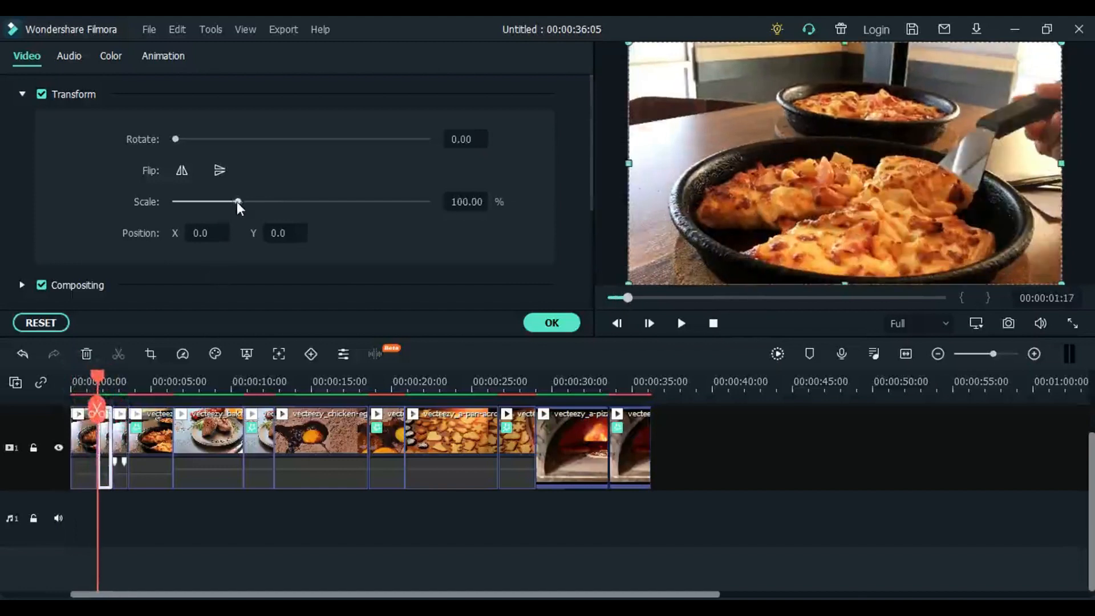
{"action": "left_click_drag", "start_coordinate": [238, 203], "coordinate": [248, 203]}
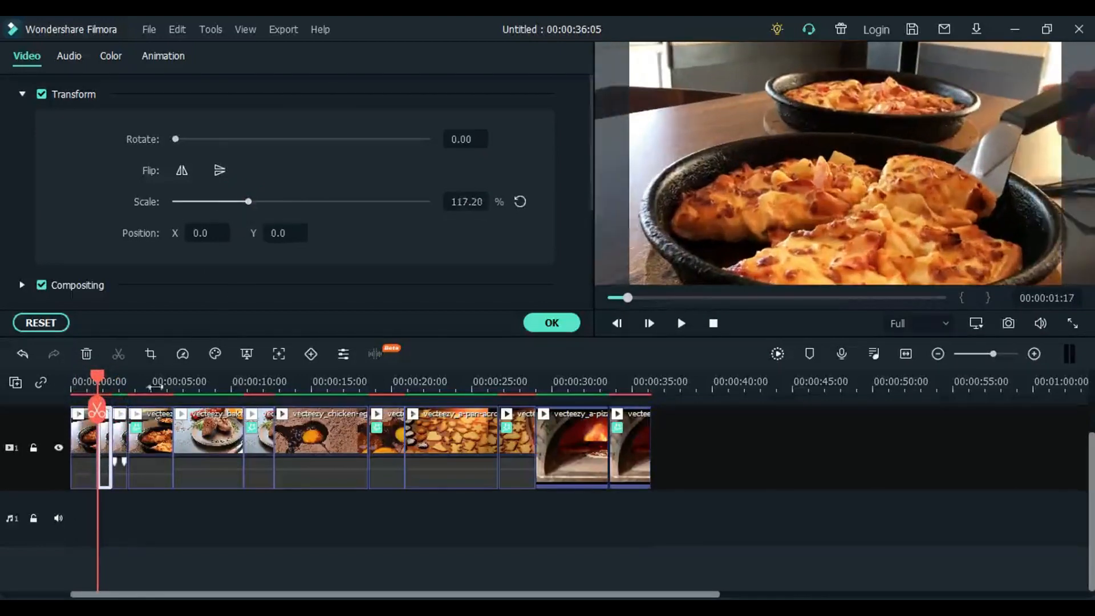
{"action": "left_click_drag", "start_coordinate": [149, 389], "coordinate": [35, 387]}
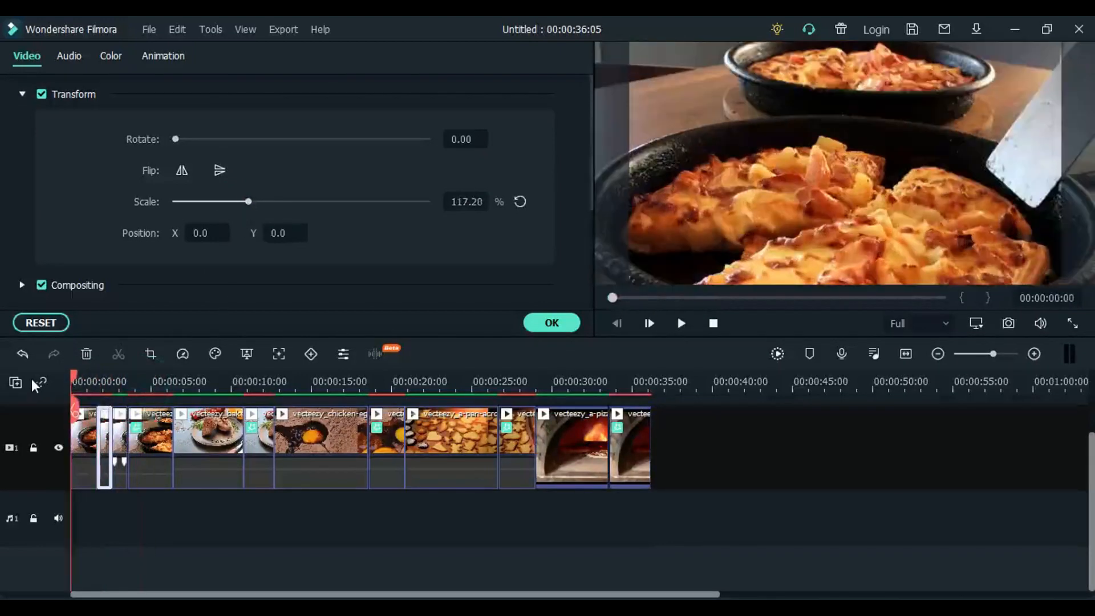
- Play back the opening family lunch segments to check their scaling, and close the clip settings
{"action": "key", "text": "space"}
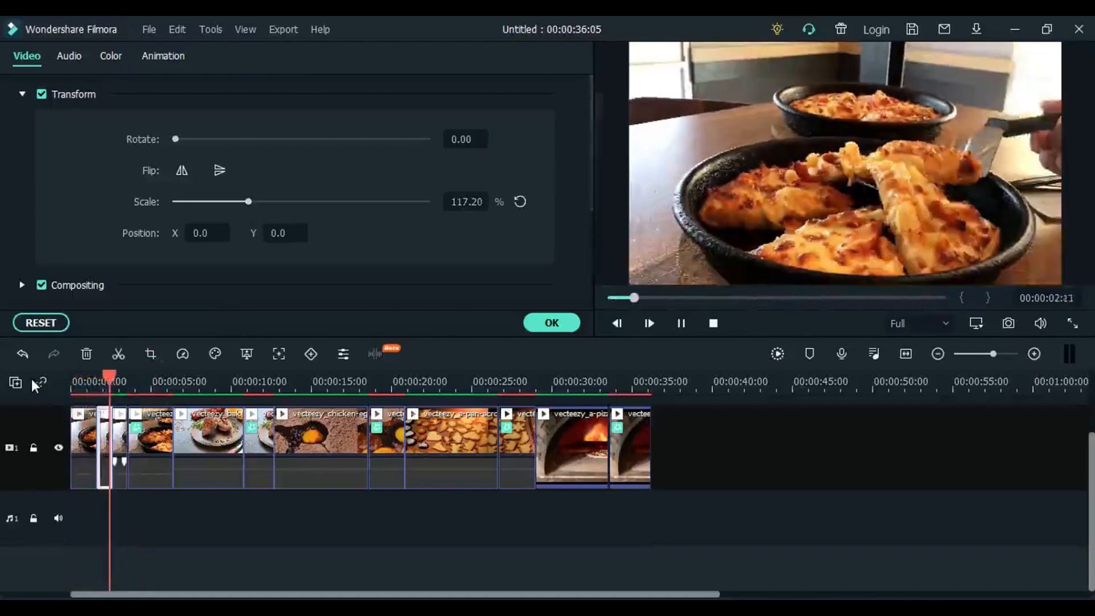
{"action": "key", "text": "space"}
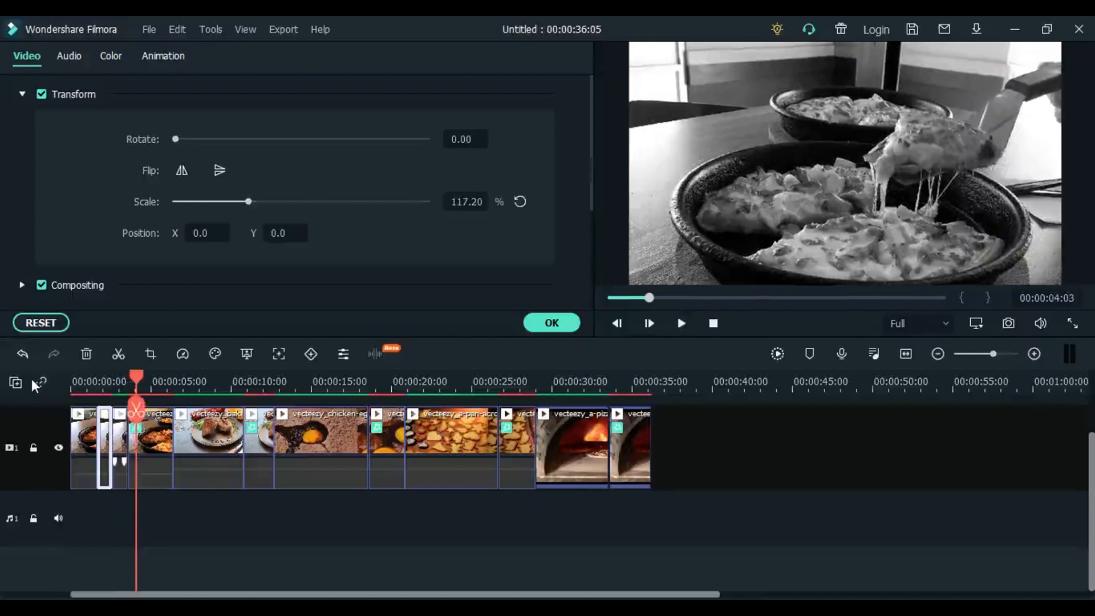
{"action": "left_click", "coordinate": [569, 324]}
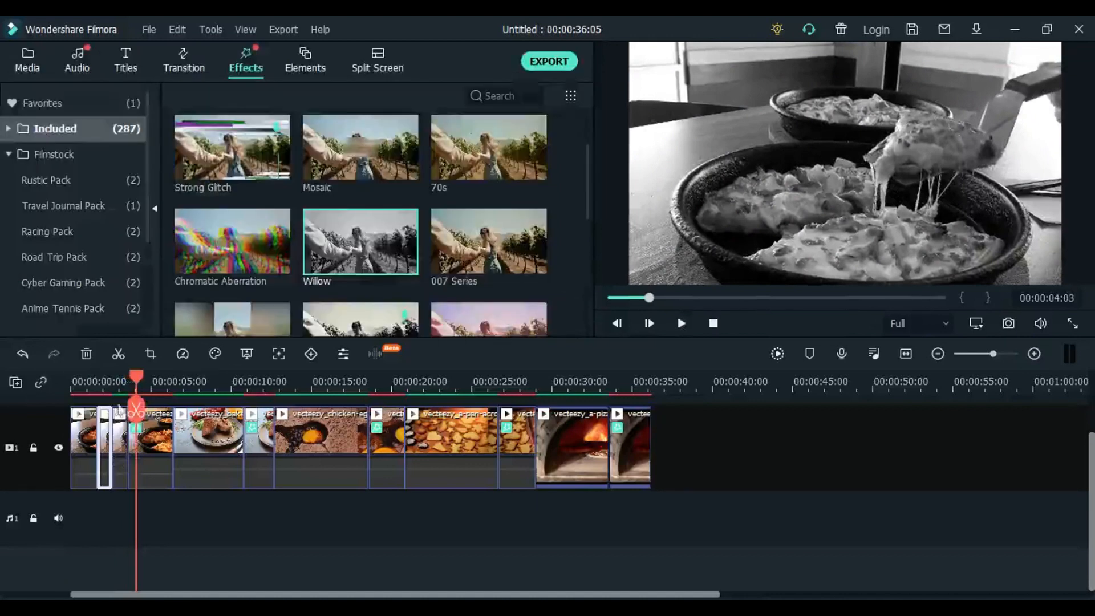
- Split the first baked duck segment at 00:00:08:05
{"action": "left_click_drag", "start_coordinate": [138, 381], "coordinate": [205, 396]}
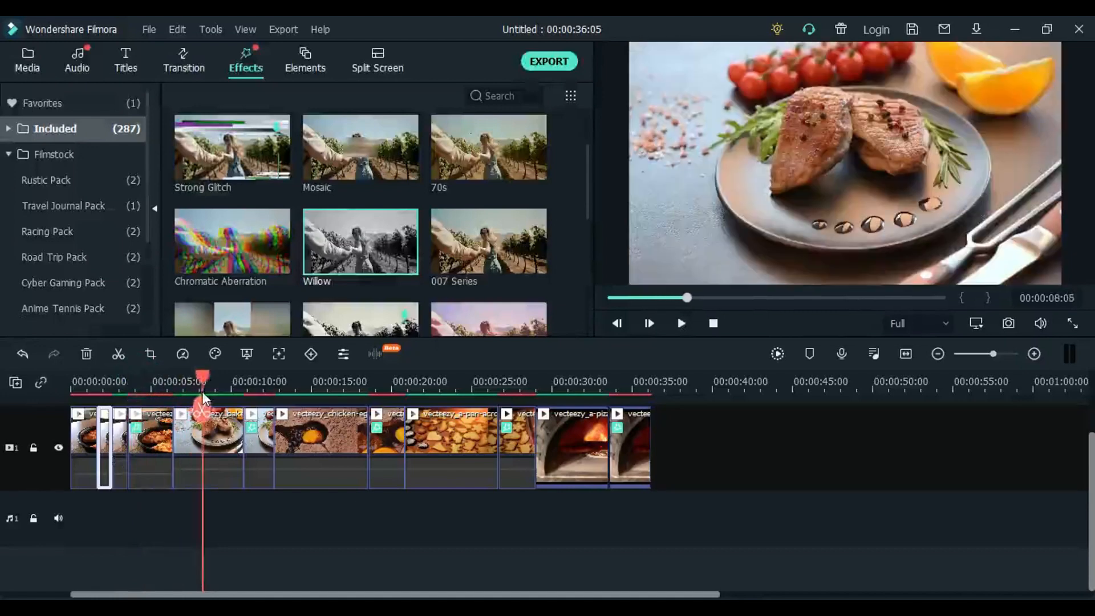
{"action": "left_click", "coordinate": [208, 426]}
{"action": "left_click", "coordinate": [201, 408]}
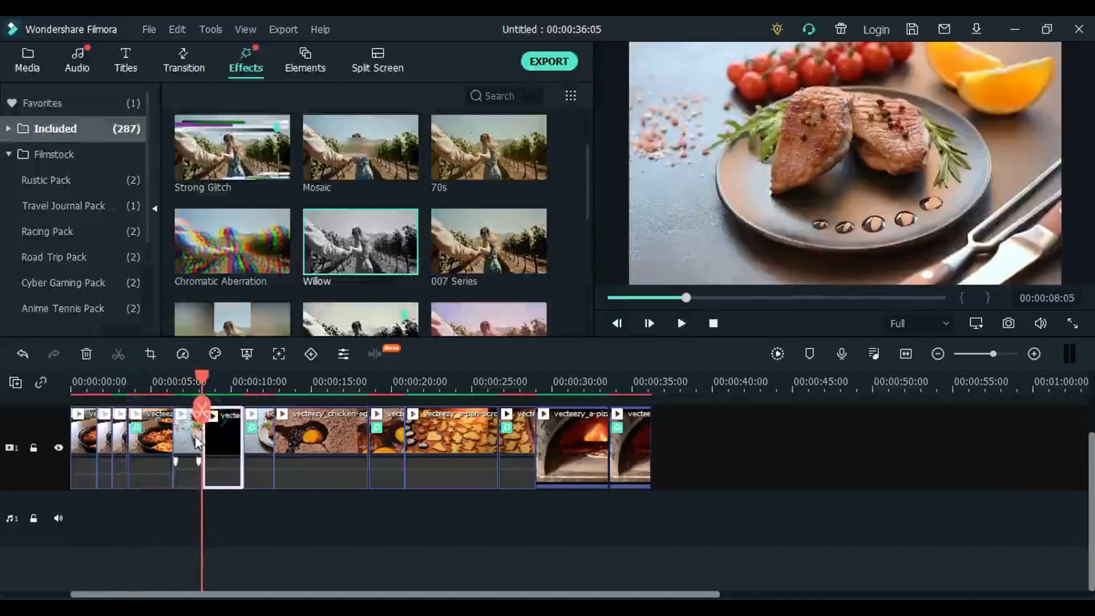
- Apply the Vortex Out preset animation to the baked duck segment that starts at 00:00:06:10
{"action": "left_click", "coordinate": [196, 442]}
{"action": "double_click", "coordinate": [196, 442]}
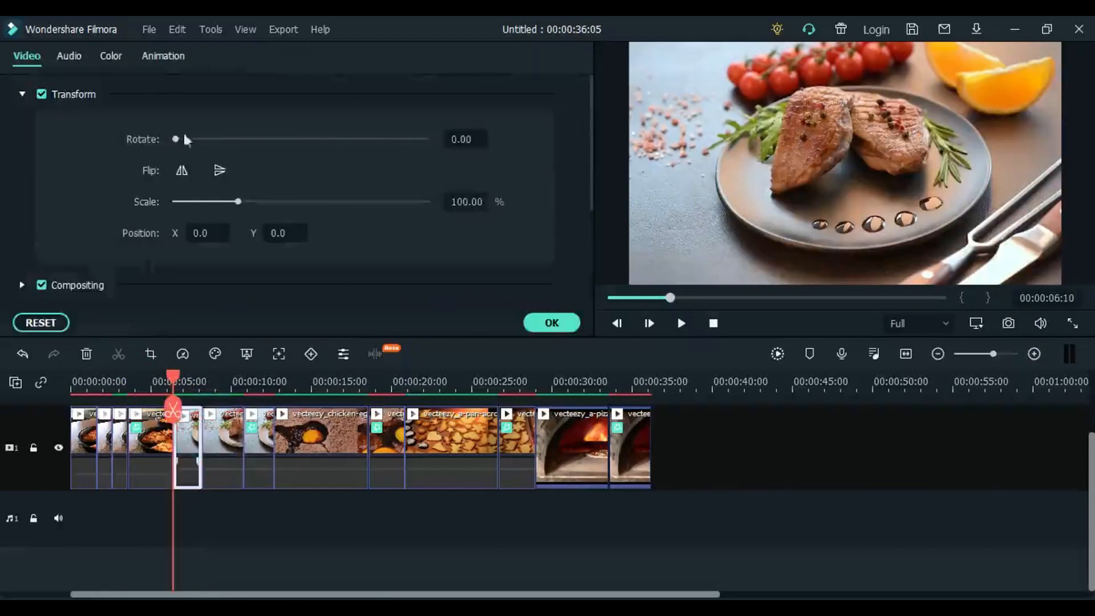
{"action": "left_click", "coordinate": [159, 59]}
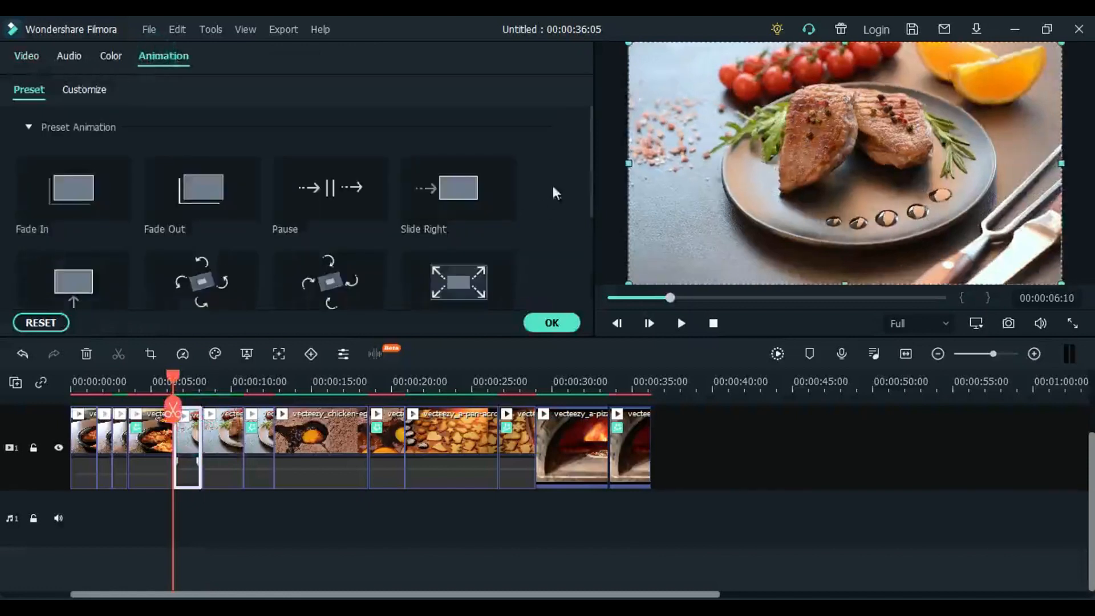
{"action": "scroll", "coordinate": [591, 147], "scroll_direction": "down", "scroll_amount": 1}
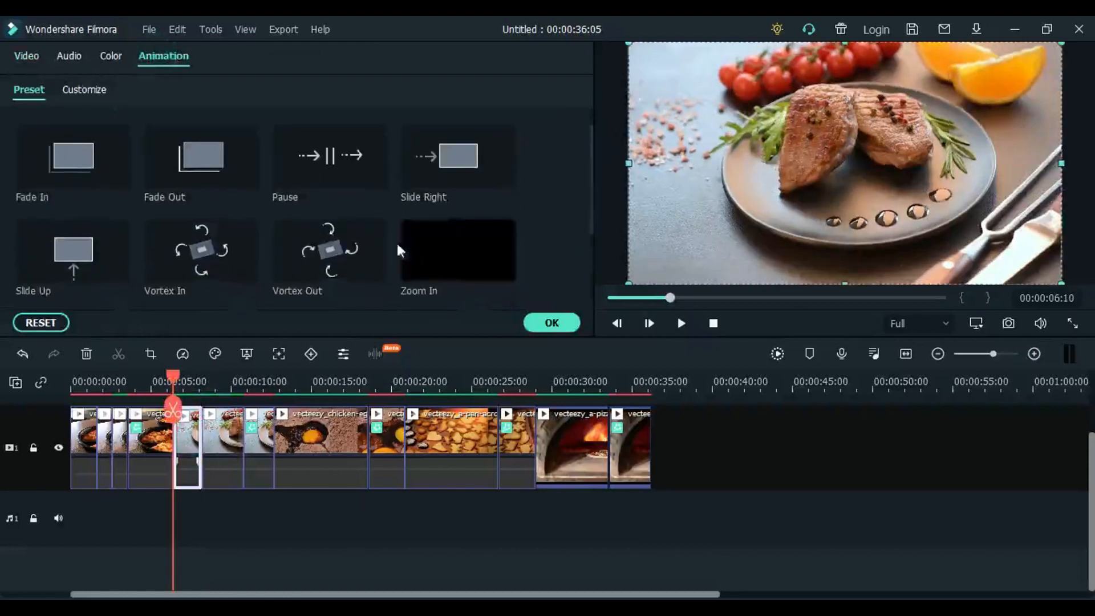
{"action": "double_click", "coordinate": [326, 250]}
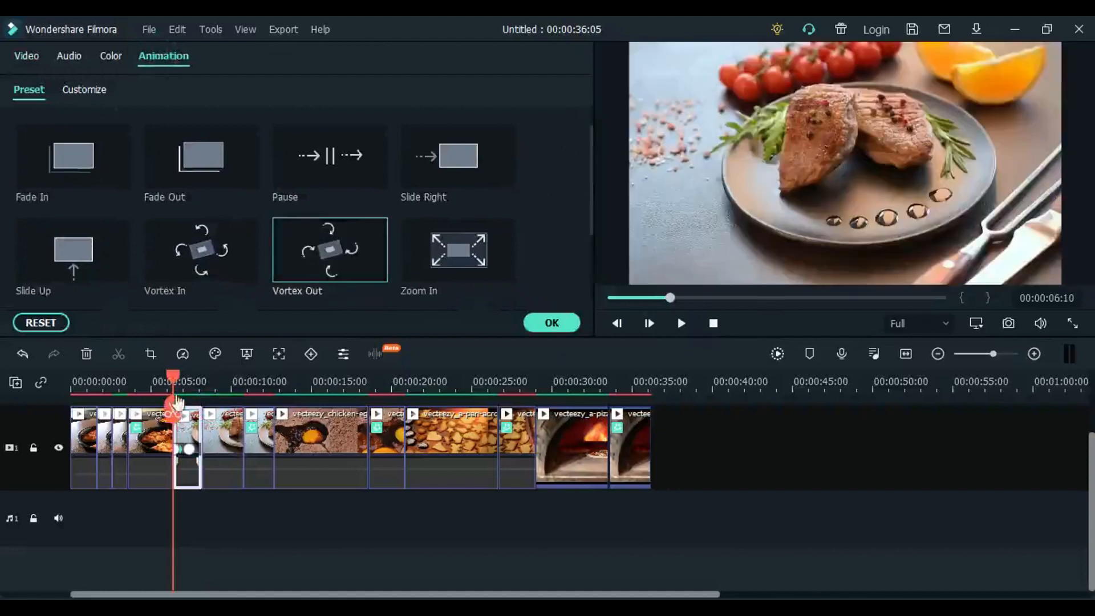
- Split the full-color chicken egg segment at 00:00:14:17
{"action": "left_click", "coordinate": [163, 388]}
{"action": "left_click_drag", "start_coordinate": [162, 389], "coordinate": [308, 413]}
{"action": "left_click", "coordinate": [308, 415]}
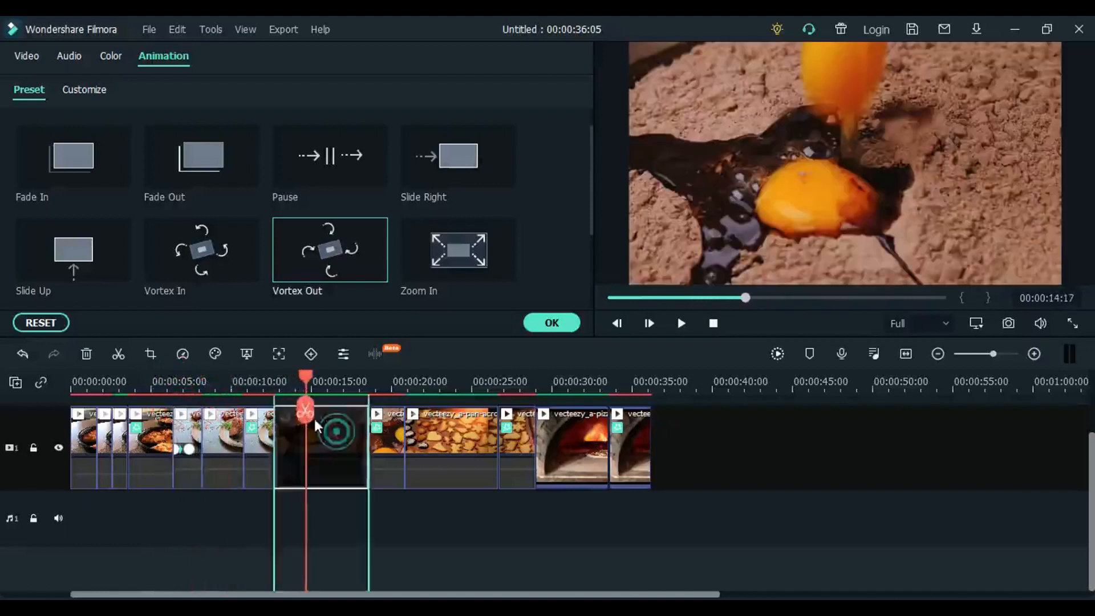
- Apply the Slide Up preset animation to the chicken egg segment just before the 00:00:14:17 split
{"action": "left_click", "coordinate": [292, 441]}
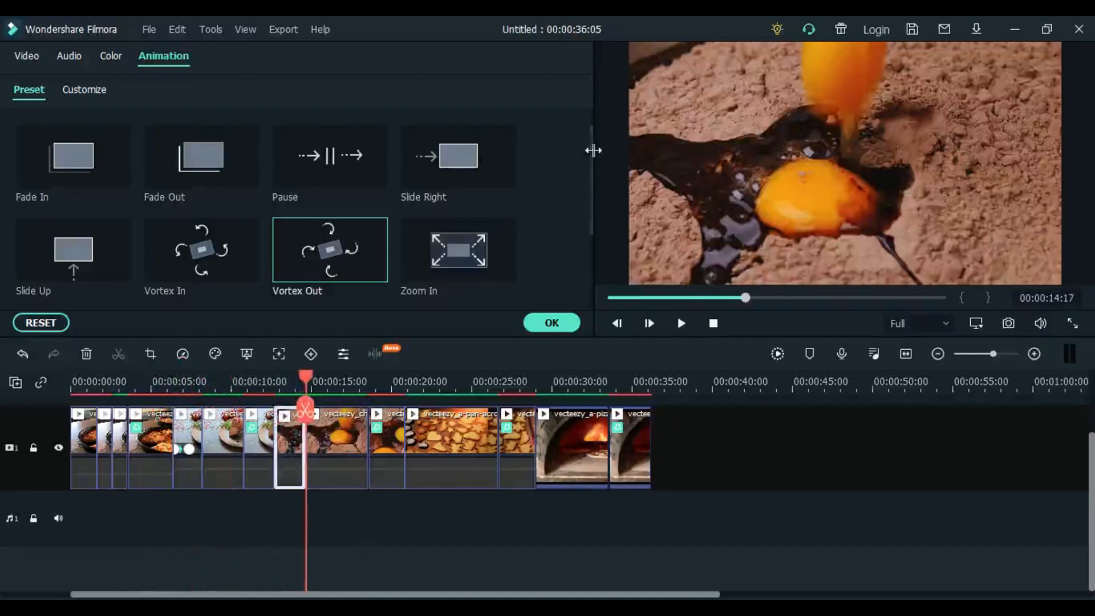
{"action": "left_click_drag", "start_coordinate": [593, 158], "coordinate": [596, 184]}
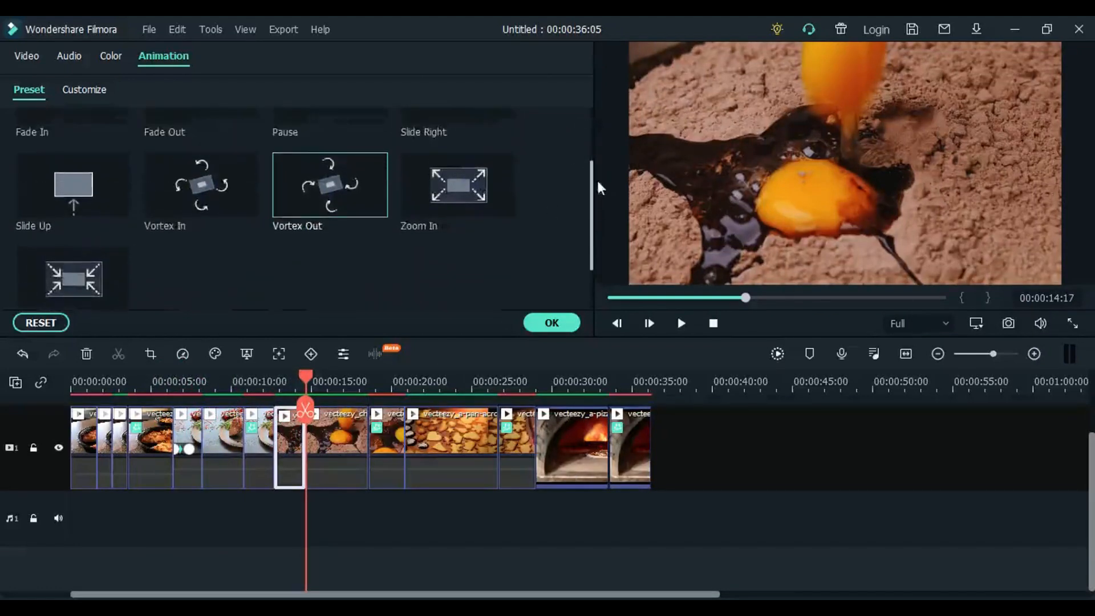
{"action": "left_click", "coordinate": [89, 198]}
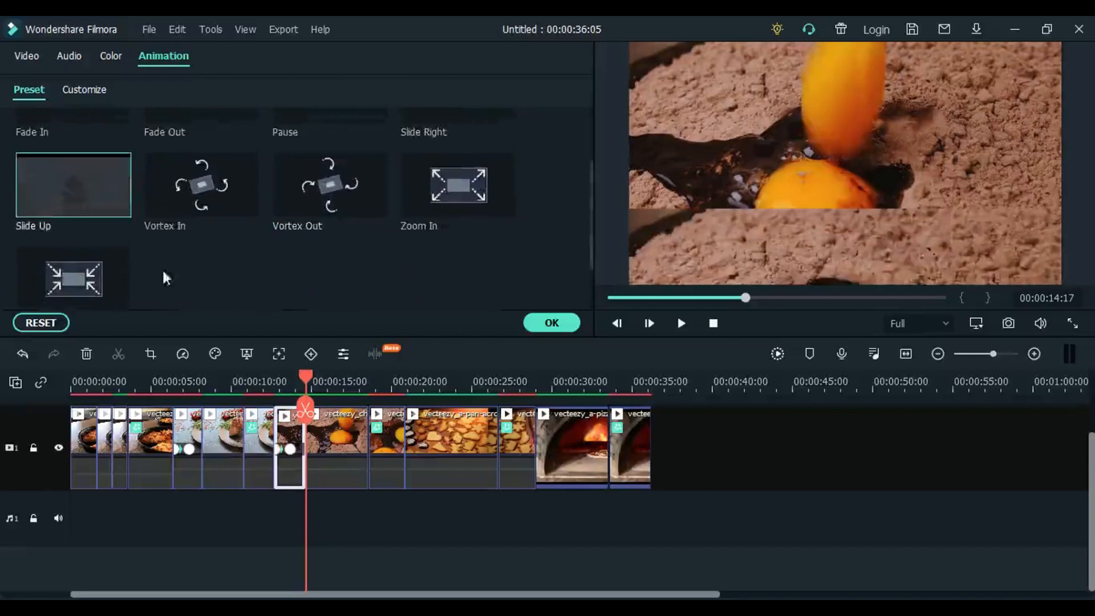
- Split the full-color cookie pan segment at 00:00:23:01
{"action": "left_click_drag", "start_coordinate": [308, 385], "coordinate": [443, 436]}
{"action": "left_click", "coordinate": [450, 439]}
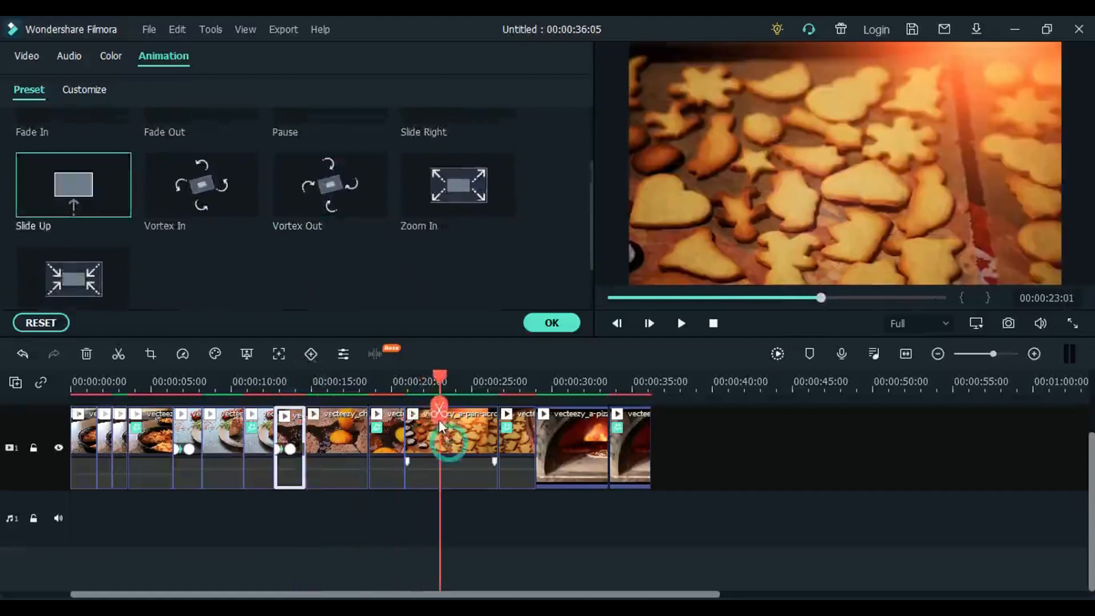
{"action": "left_click", "coordinate": [438, 410]}
- Apply the legacy preset motion Fade Slide 1 to the cookie pan segment just before the 00:00:23:01 split
{"action": "left_click", "coordinate": [427, 431]}
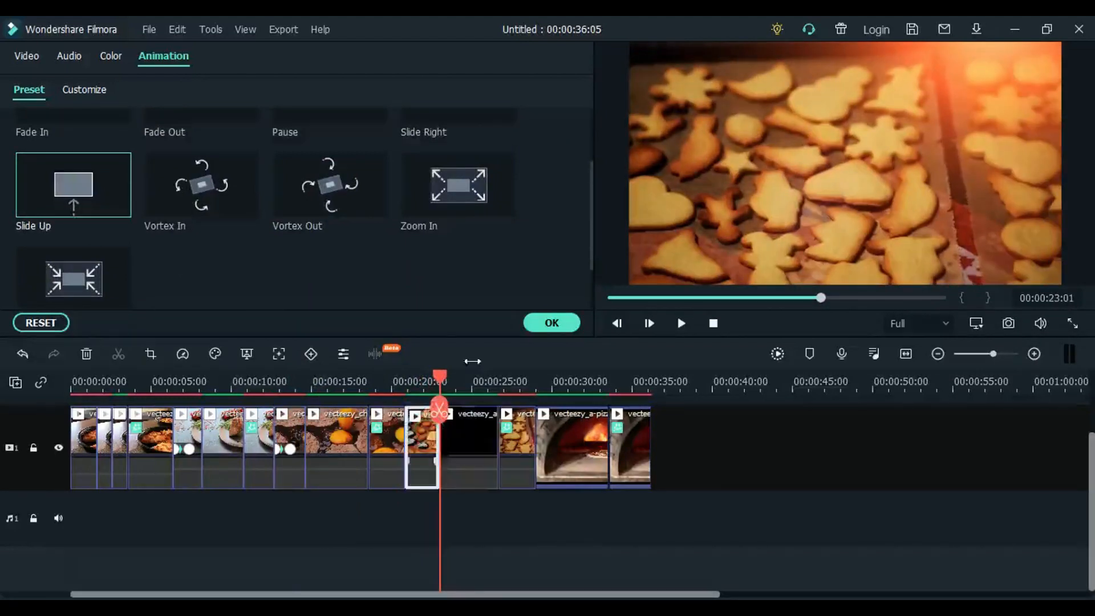
{"action": "scroll", "coordinate": [592, 198], "scroll_direction": "down", "scroll_amount": 3}
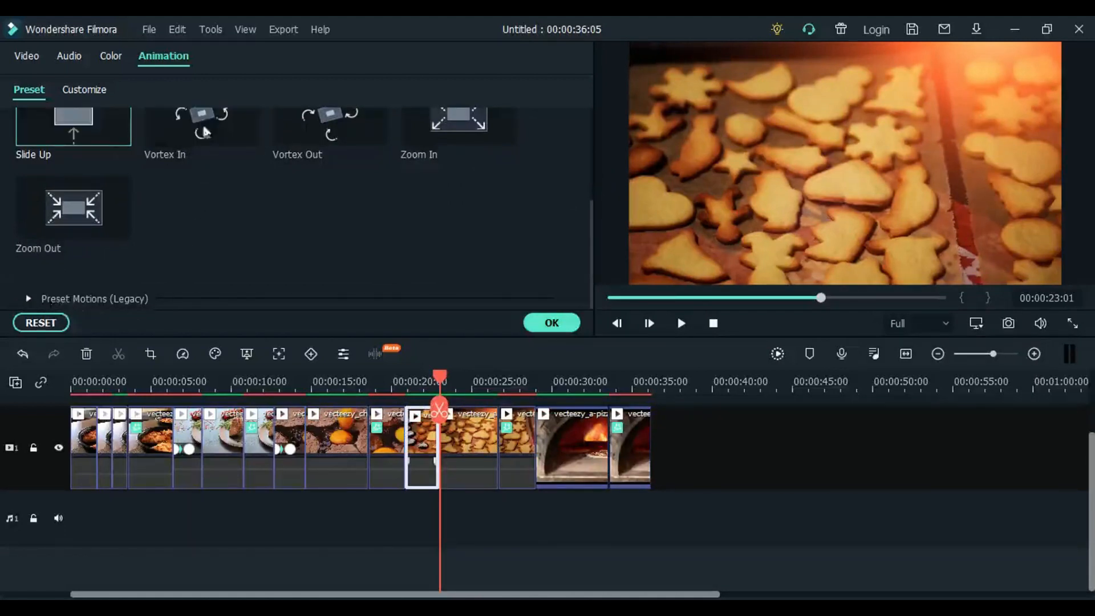
{"action": "left_click", "coordinate": [29, 300]}
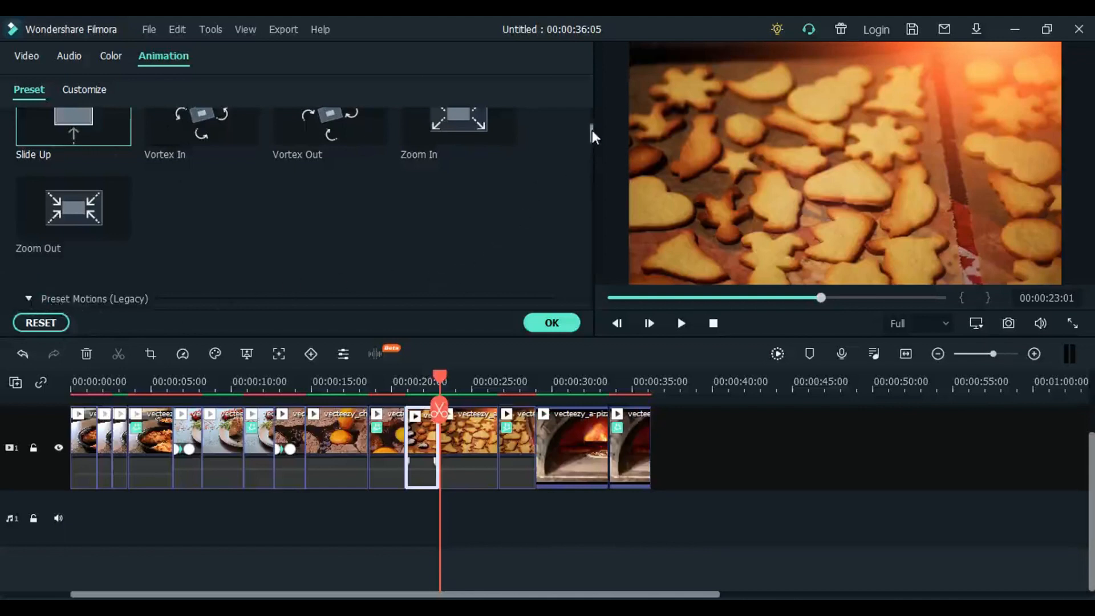
{"action": "left_click_drag", "start_coordinate": [591, 134], "coordinate": [591, 162]}
{"action": "double_click", "coordinate": [451, 233]}
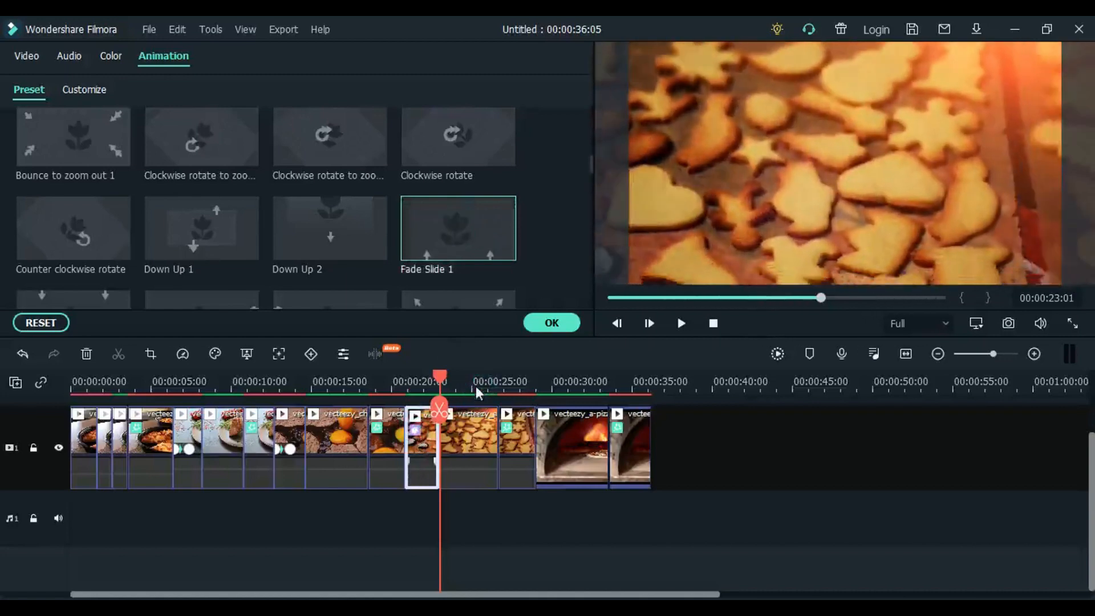
- Delete both pizza oven segments at the end of the timeline
{"action": "left_click_drag", "start_coordinate": [477, 392], "coordinate": [553, 400]}
{"action": "left_click", "coordinate": [577, 440]}
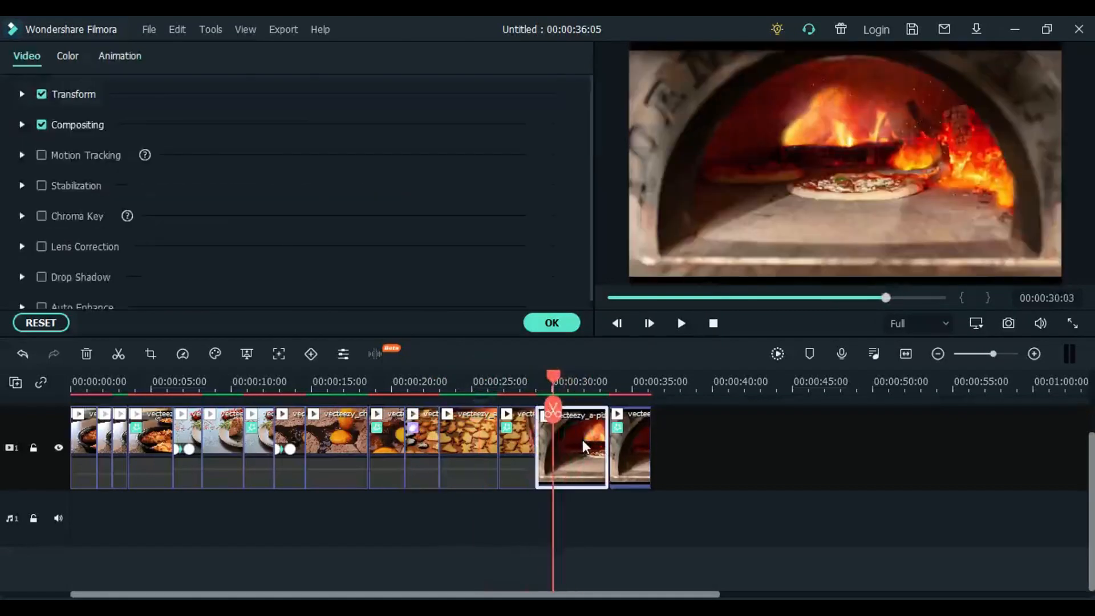
{"action": "key", "text": "Delete"}
{"action": "left_click", "coordinate": [559, 438]}
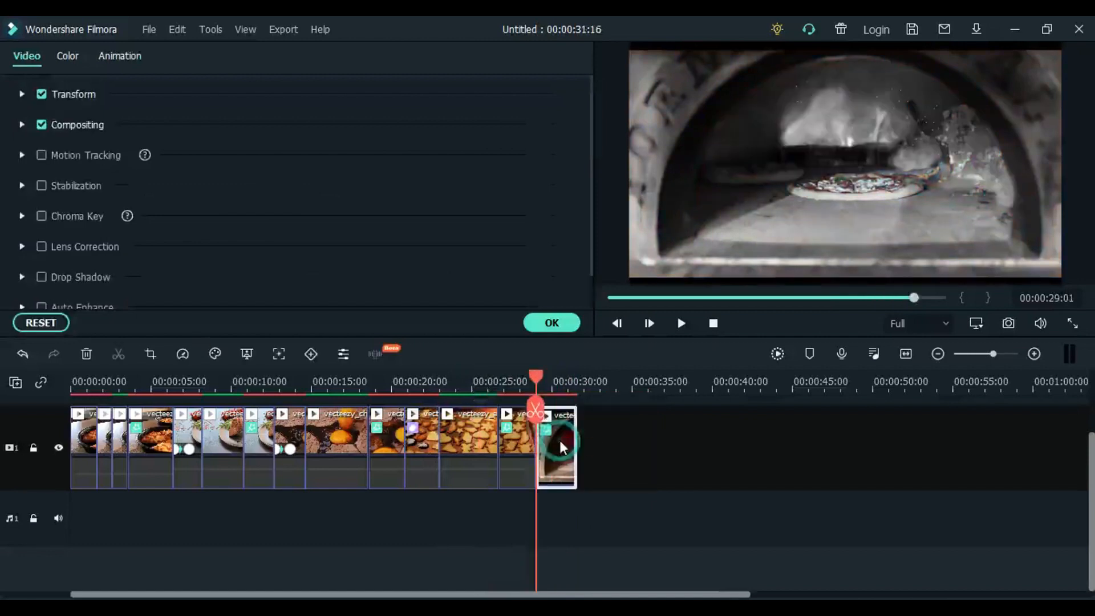
{"action": "key", "text": "Delete"}
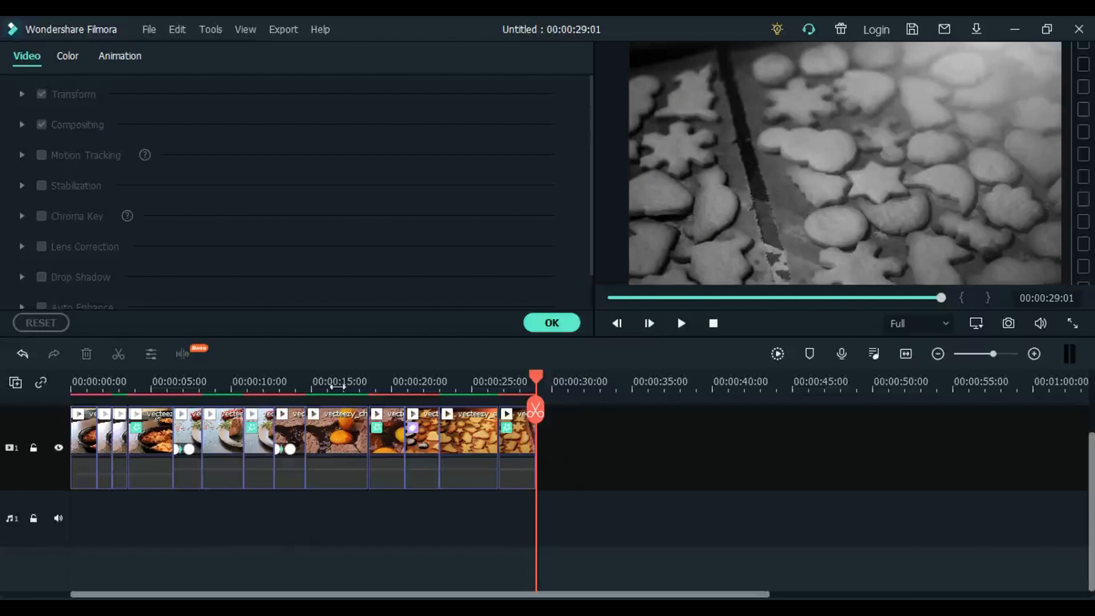
- Return the playhead to the timeline start, close the clip settings and render the timeline preview
{"action": "left_click", "coordinate": [337, 382]}
{"action": "left_click_drag", "start_coordinate": [335, 381], "coordinate": [15, 400]}
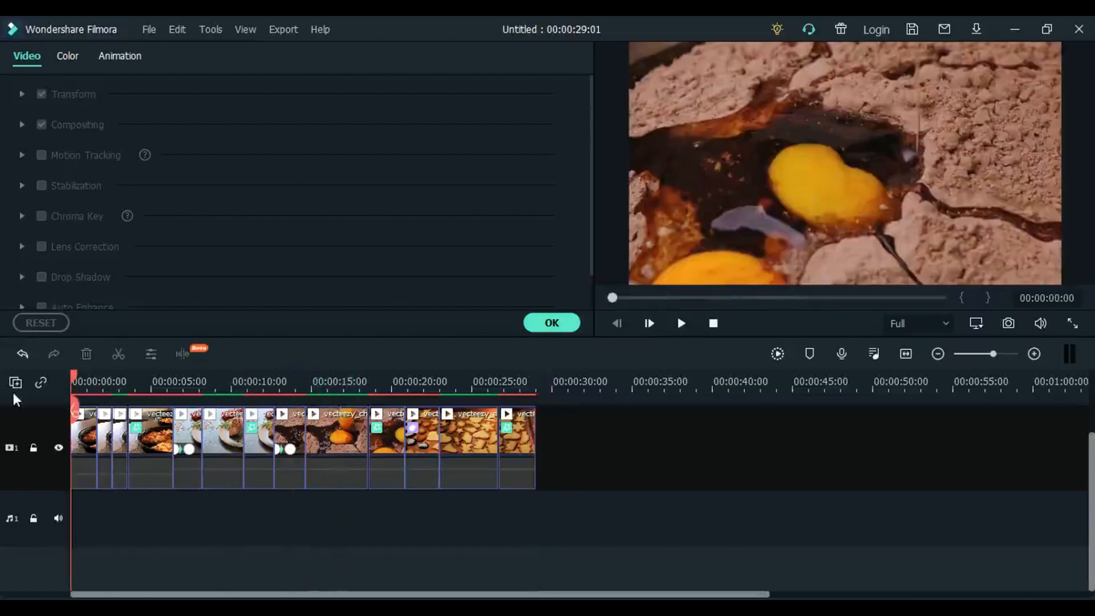
{"action": "left_click", "coordinate": [562, 330]}
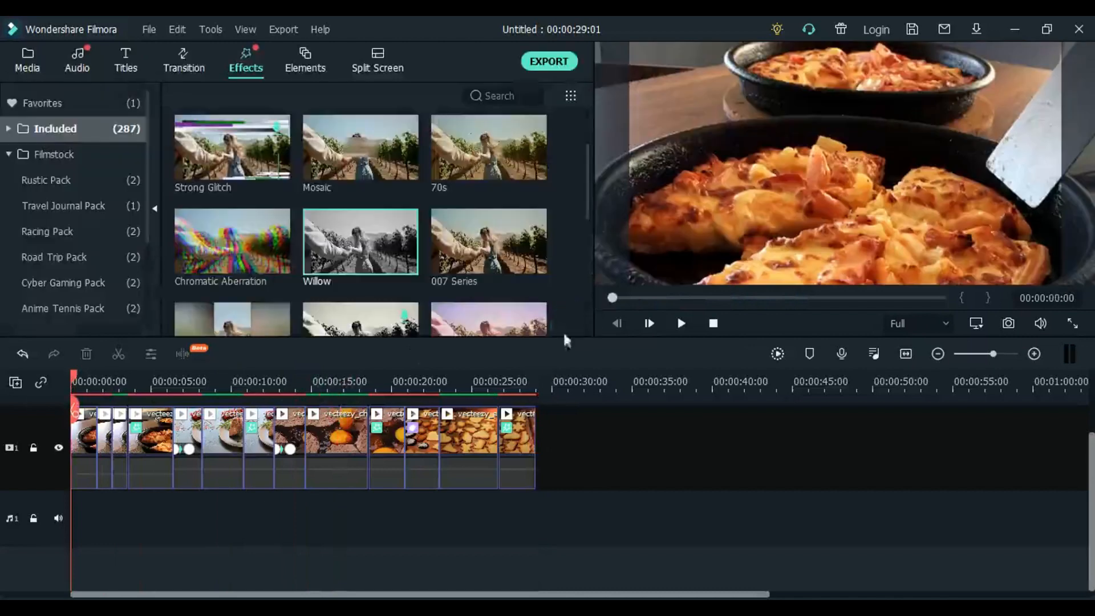
{"action": "left_click", "coordinate": [778, 354]}
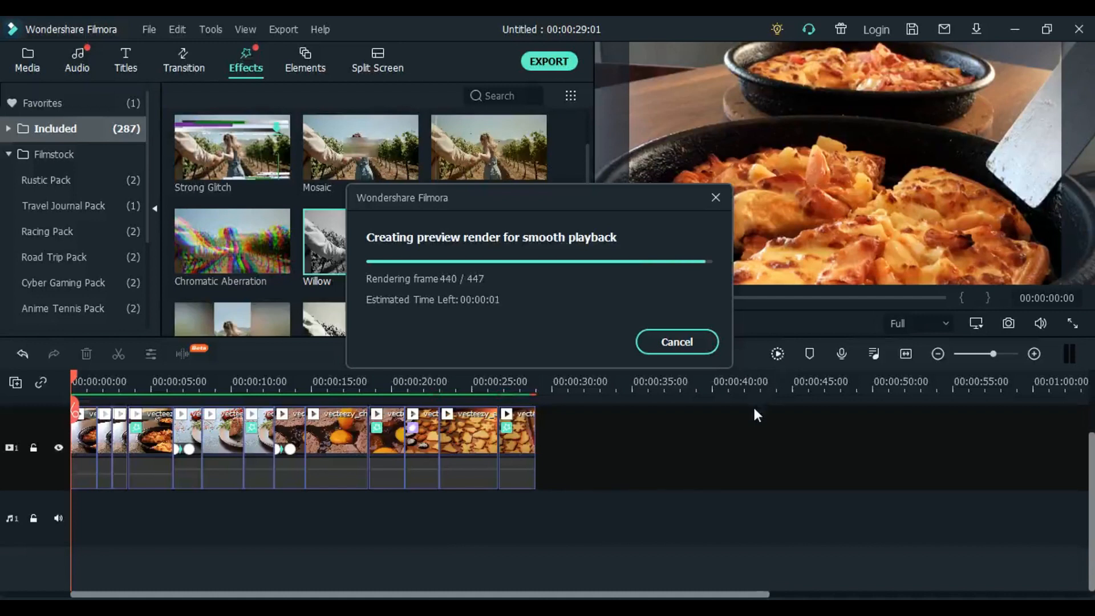
- Play the rendered timeline from the beginning to review the animations and effects
{"action": "left_click_drag", "start_coordinate": [242, 380], "coordinate": [8, 392]}
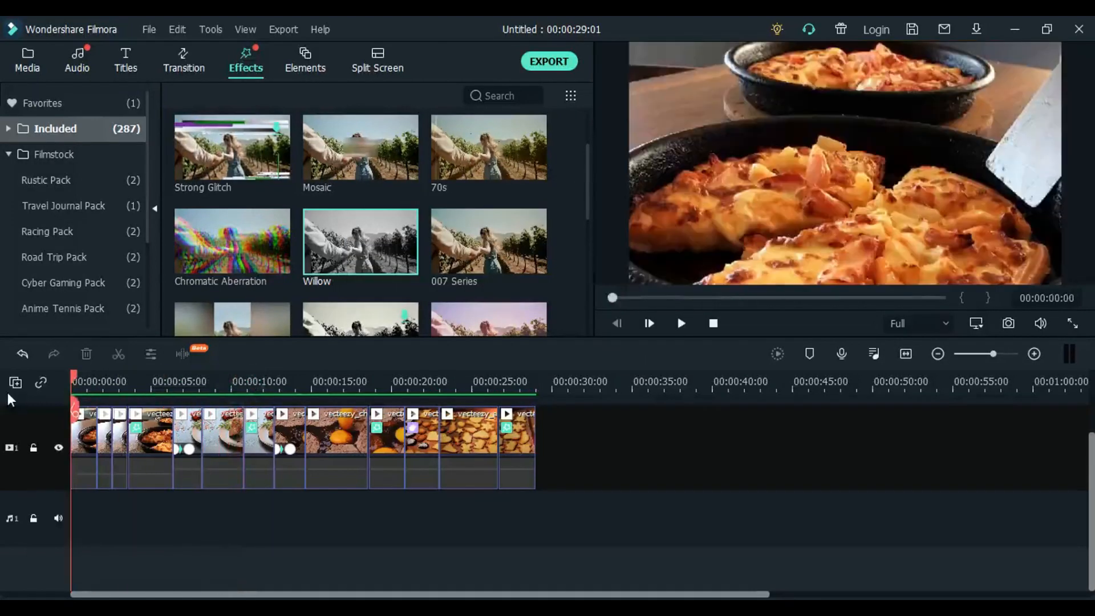
{"action": "key", "text": "space"}
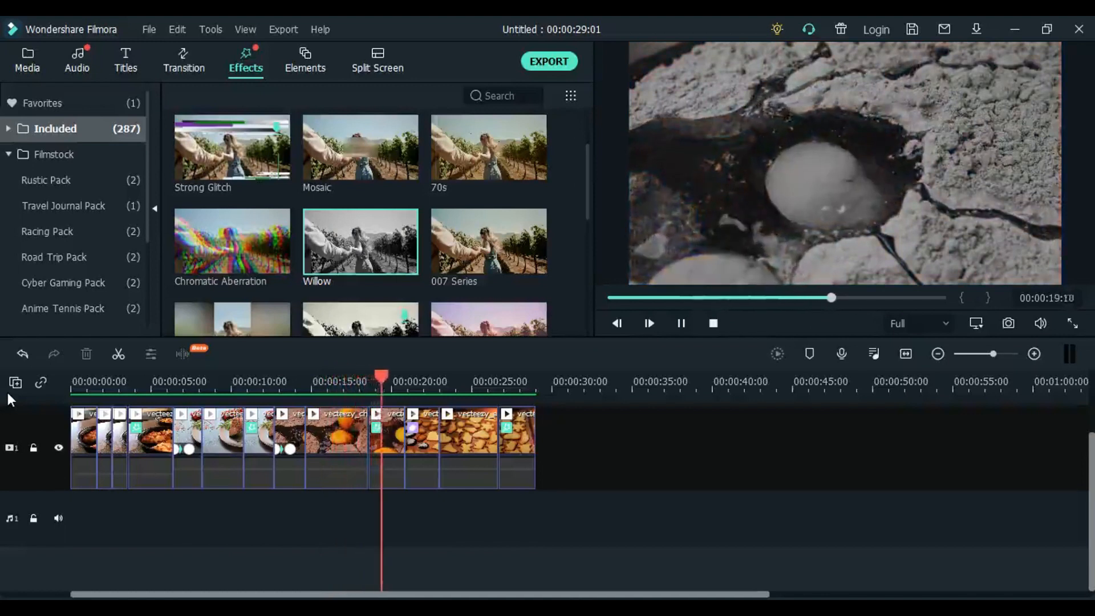
{"action": "key", "text": "space"}
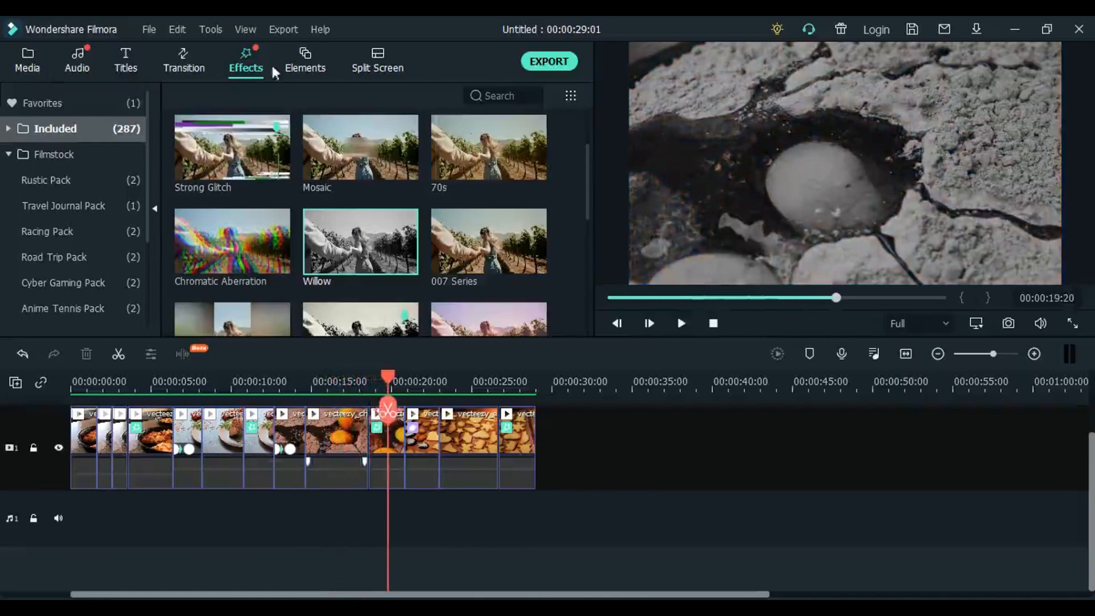
- Add the Fingers Energy element to a second video track above the end of the last family lunch segment
{"action": "left_click", "coordinate": [17, 59]}
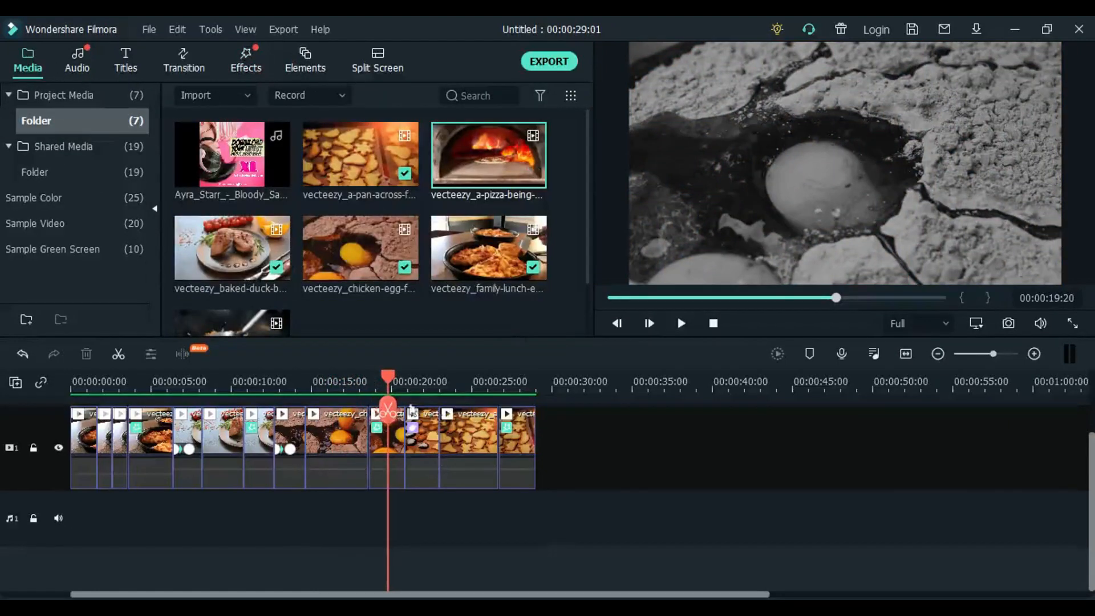
{"action": "left_click_drag", "start_coordinate": [391, 381], "coordinate": [405, 381]}
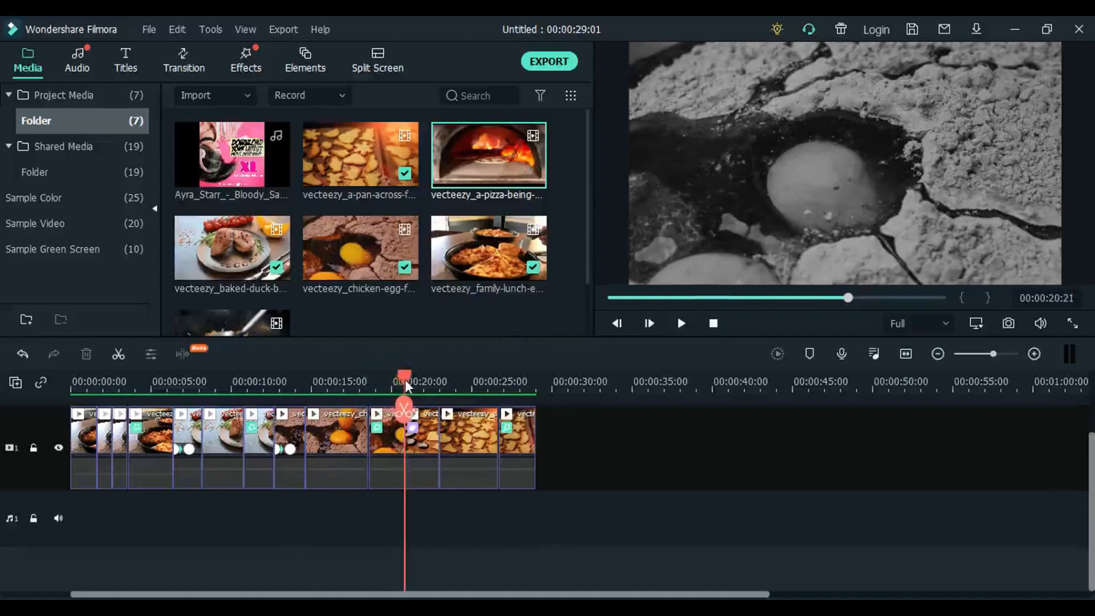
{"action": "left_click", "coordinate": [302, 57]}
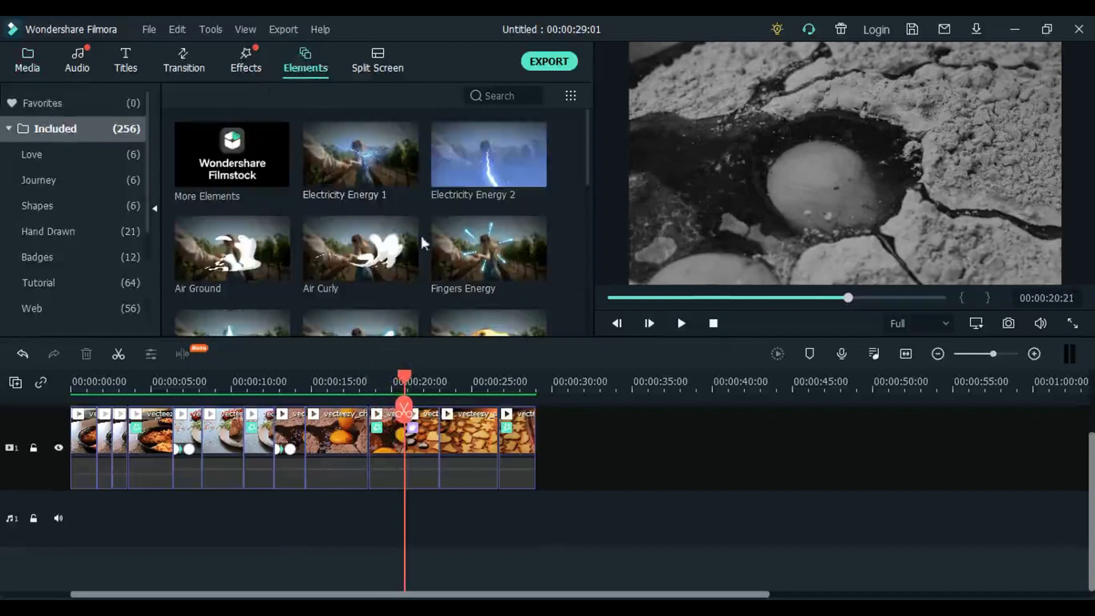
{"action": "left_click_drag", "start_coordinate": [484, 250], "coordinate": [146, 432]}
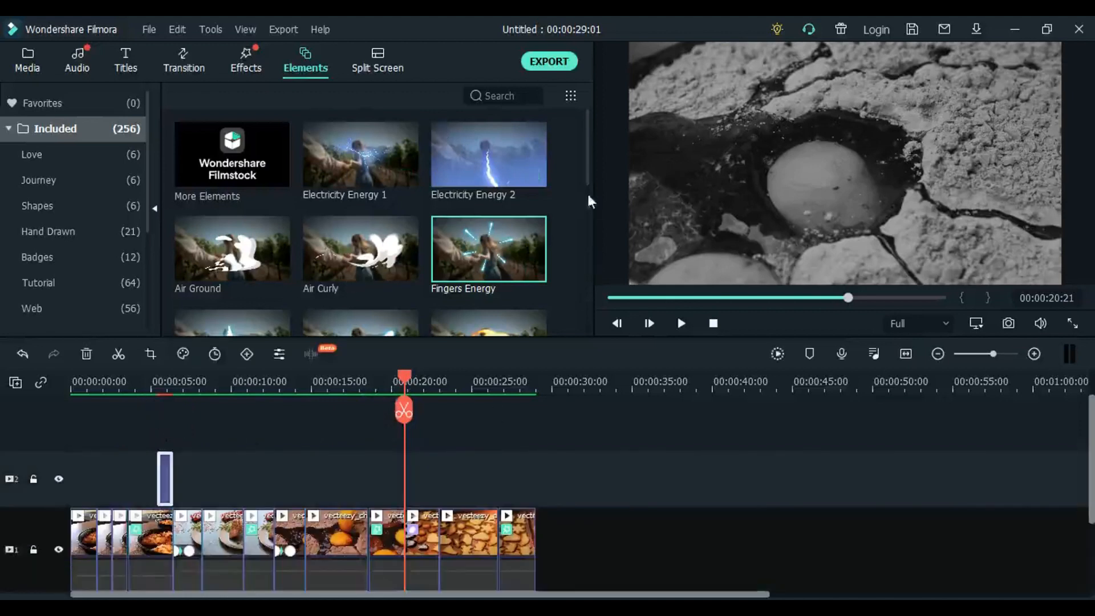
- Add the Flame Wipe 2 element to the second video track near the timeline start and shorten it
{"action": "left_click_drag", "start_coordinate": [588, 176], "coordinate": [588, 228]}
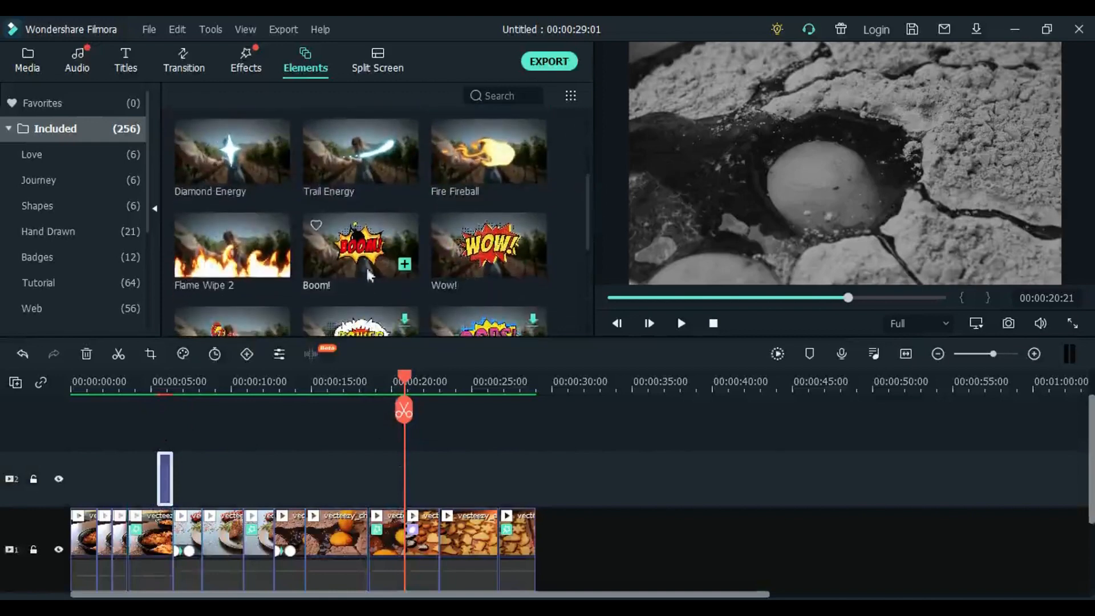
{"action": "left_click", "coordinate": [373, 251]}
{"action": "left_click_drag", "start_coordinate": [242, 234], "coordinate": [65, 480]}
{"action": "left_click", "coordinate": [86, 472]}
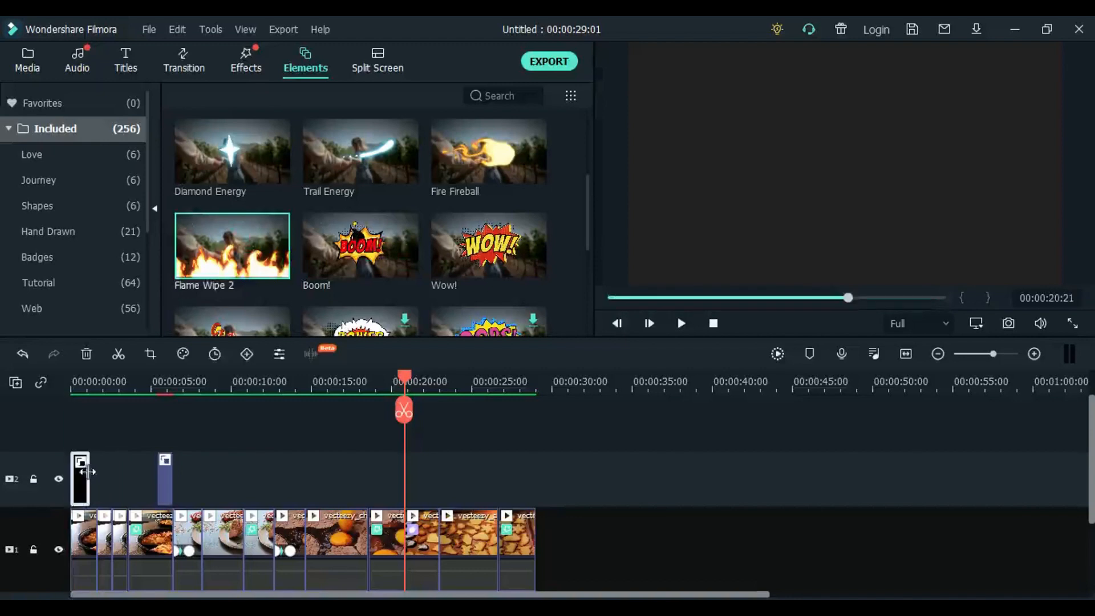
{"action": "mouse_move", "coordinate": [89, 478]}
{"action": "left_mouse_down"}
{"action": "mouse_move", "coordinate": [78, 477]}
{"action": "mouse_move", "coordinate": [87, 483]}
{"action": "left_mouse_up"}
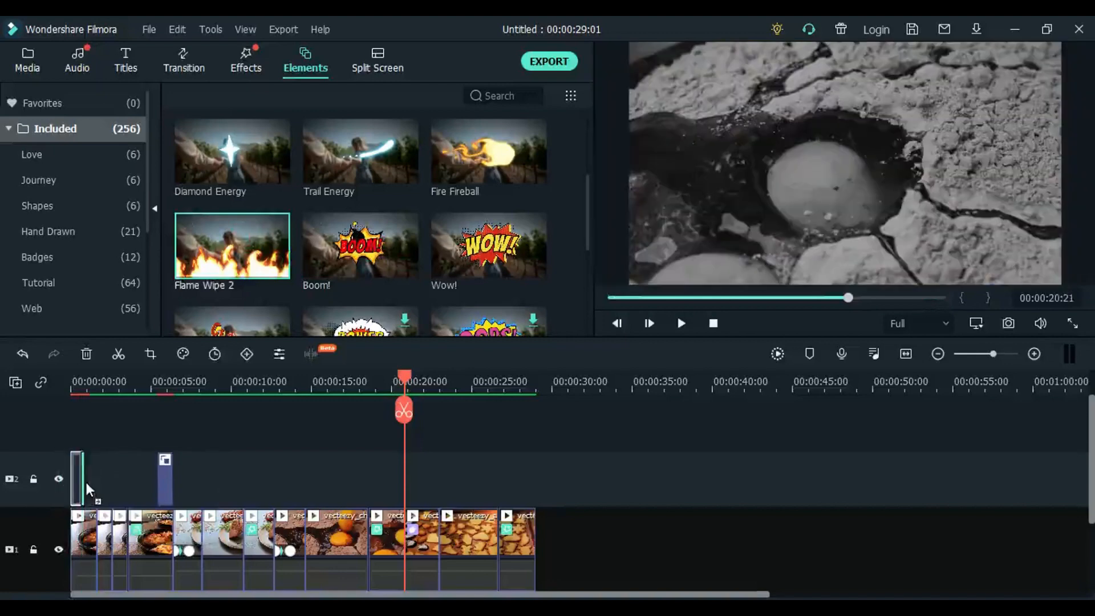
- Insert the Wow! element on the second video track between the Flame Wipe 2 and Fingers Energy elements
{"action": "left_click", "coordinate": [492, 286]}
{"action": "left_click_drag", "start_coordinate": [489, 251], "coordinate": [111, 480]}
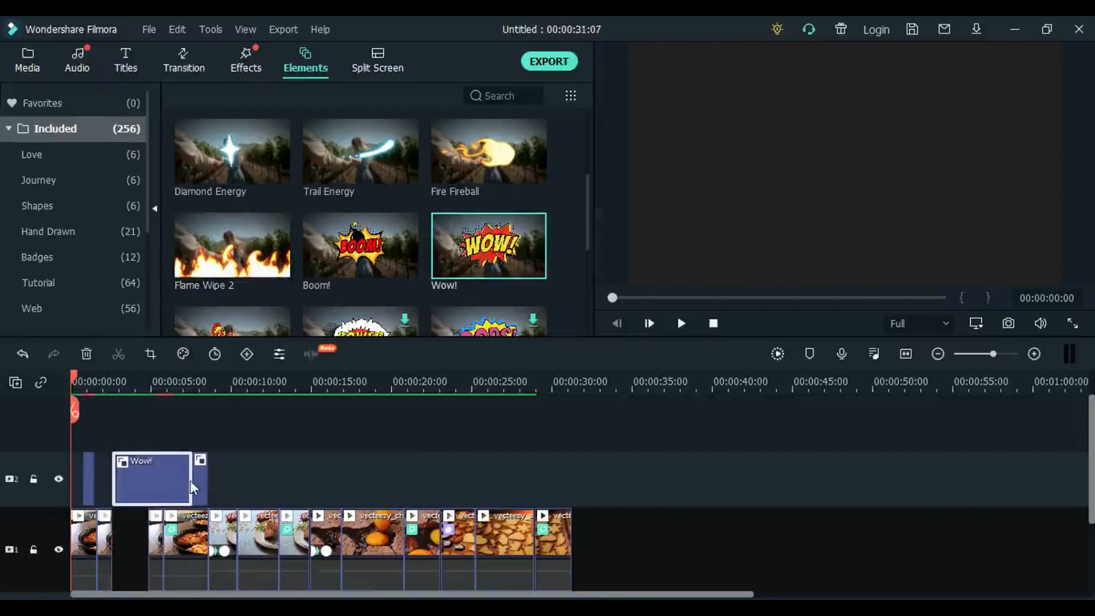
- Shorten the Wow! element and close the gap on the main video track by moving the following clips against the second segment
{"action": "left_click_drag", "start_coordinate": [190, 480], "coordinate": [131, 488]}
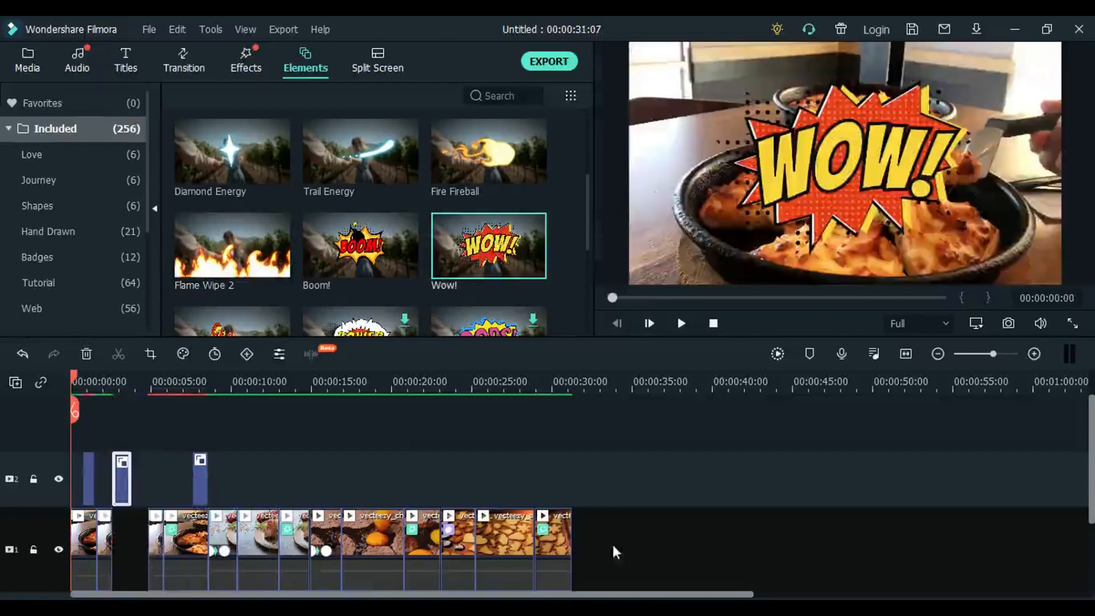
{"action": "left_click_drag", "start_coordinate": [613, 551], "coordinate": [146, 502]}
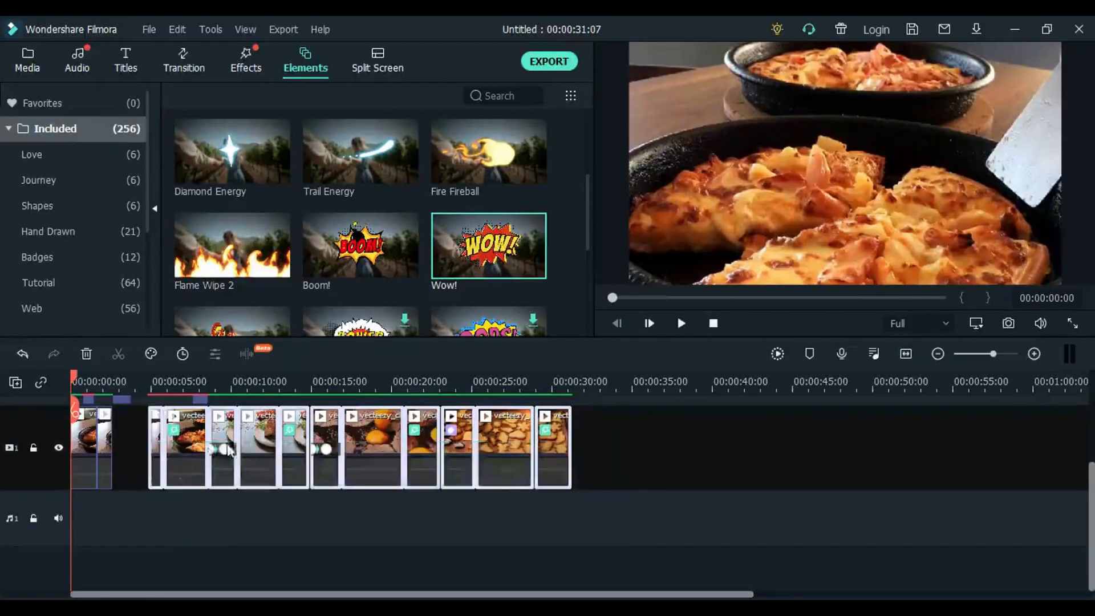
{"action": "left_click_drag", "start_coordinate": [227, 448], "coordinate": [189, 438]}
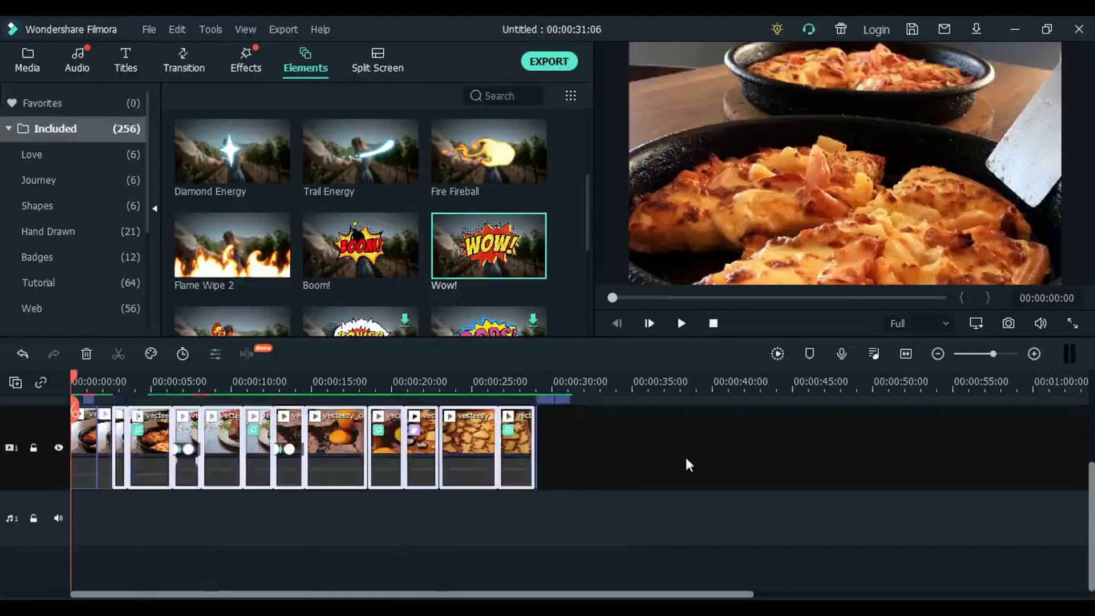
- Move the Wow! and Fingers Energy elements back over the video, at about 21 and 24 seconds on the second video track
{"action": "scroll", "coordinate": [604, 460], "scroll_direction": "up", "scroll_amount": 2}
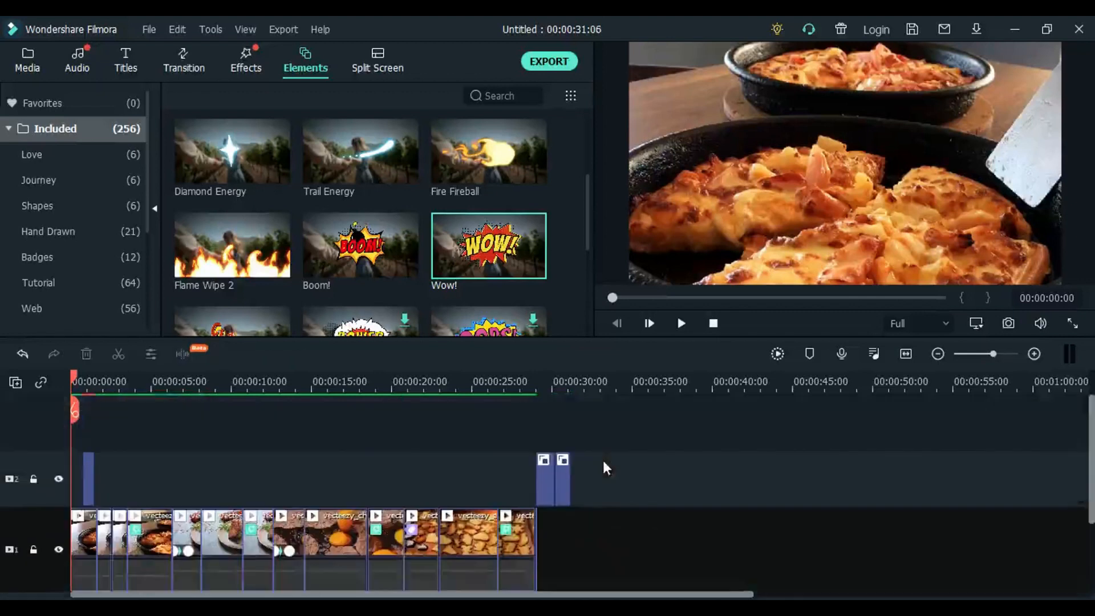
{"action": "left_click", "coordinate": [546, 481]}
{"action": "left_click_drag", "start_coordinate": [546, 480], "coordinate": [469, 485]}
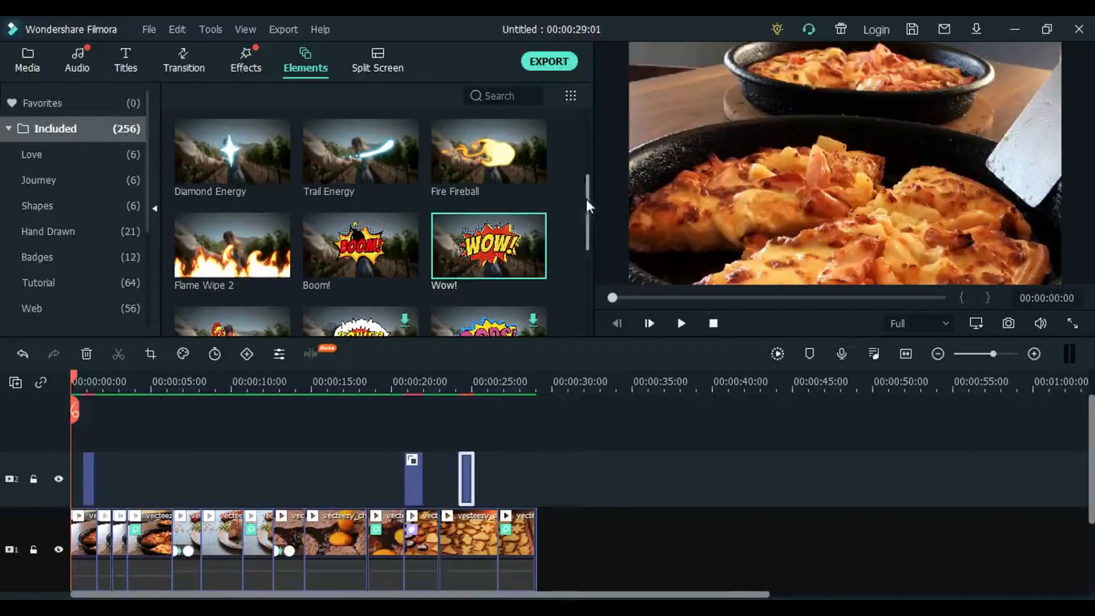
- Add another Flame Wipe 2 element above the baked duck clip on the second video track and shorten it
{"action": "left_click_drag", "start_coordinate": [586, 200], "coordinate": [589, 174]}
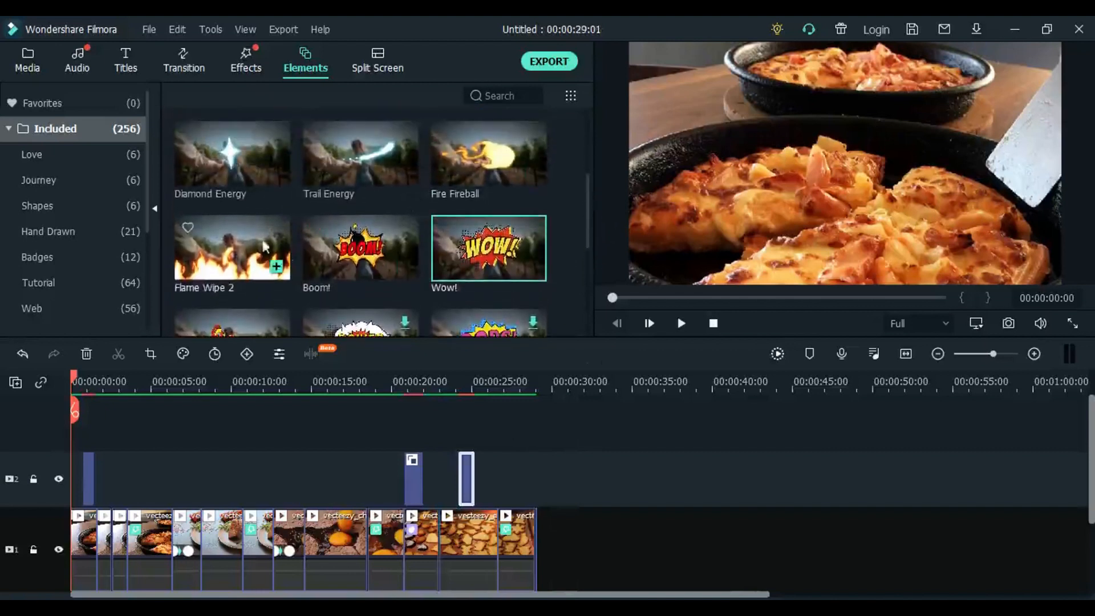
{"action": "left_click_drag", "start_coordinate": [265, 246], "coordinate": [233, 480]}
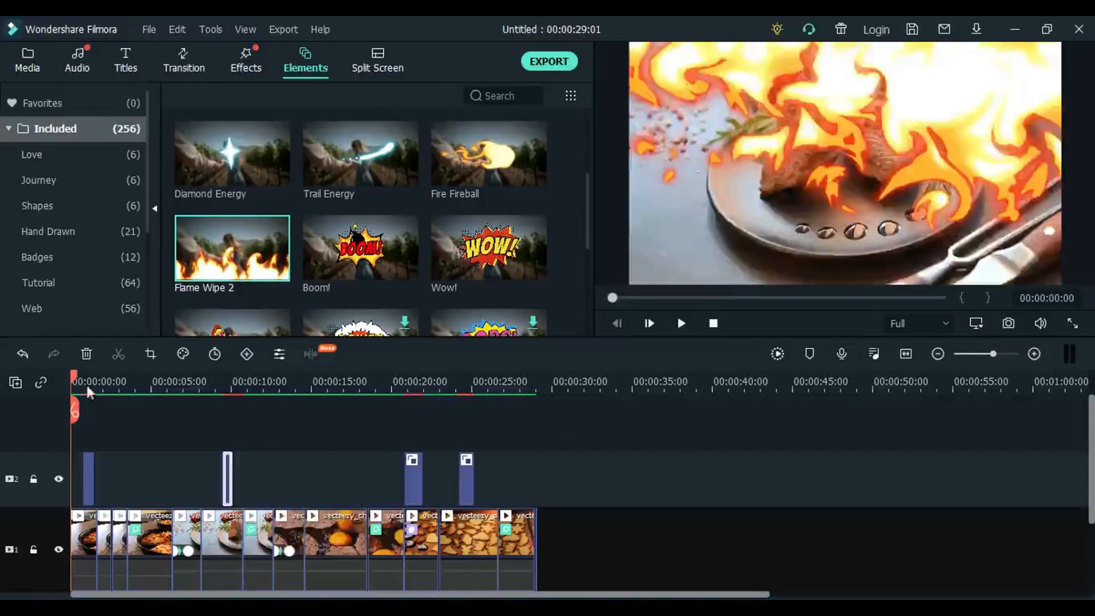
- Shorten the first Flame Wipe 2 element near the timeline start and return the playhead to the beginning
{"action": "mouse_move", "coordinate": [74, 383]}
{"action": "left_mouse_down"}
{"action": "mouse_move", "coordinate": [106, 388]}
{"action": "mouse_move", "coordinate": [90, 385]}
{"action": "left_mouse_up"}
{"action": "left_click", "coordinate": [86, 478]}
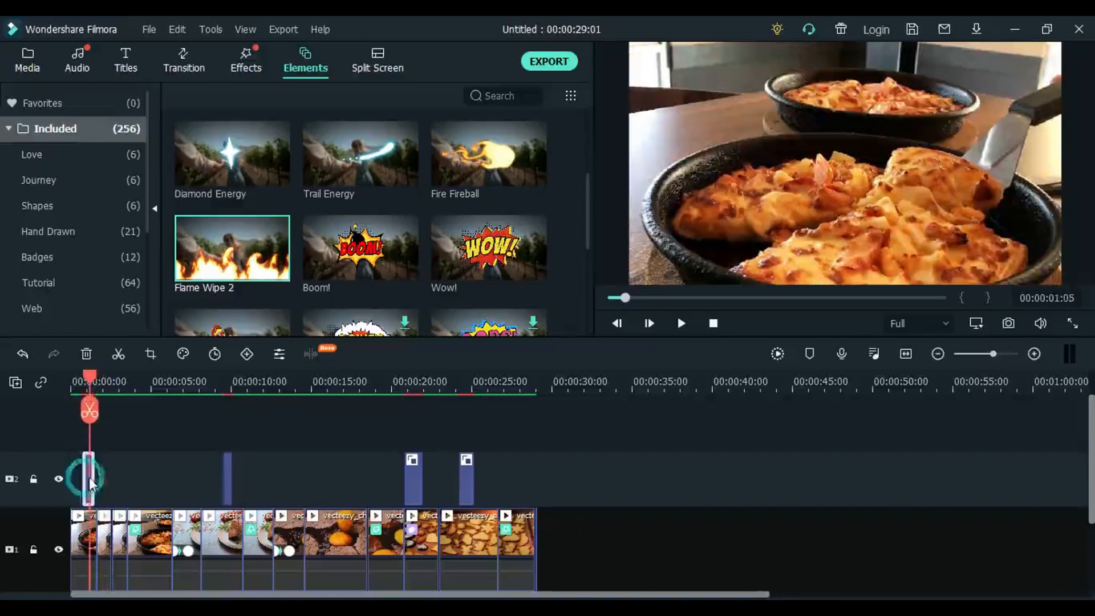
{"action": "left_click_drag", "start_coordinate": [91, 474], "coordinate": [89, 473]}
{"action": "left_click_drag", "start_coordinate": [95, 378], "coordinate": [42, 465]}
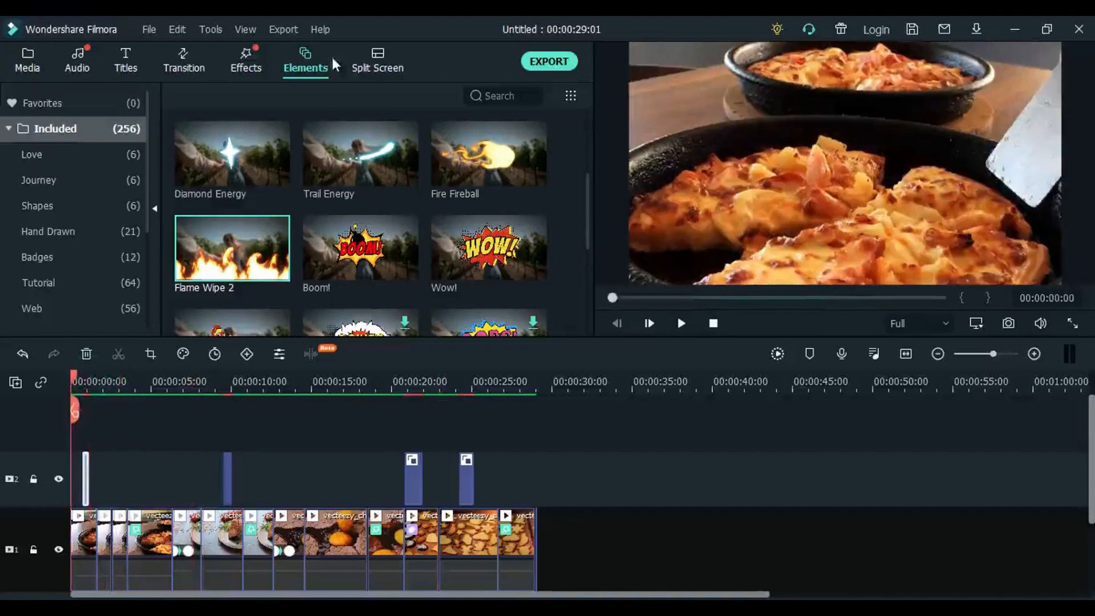
- Add the three-column split screen template after the last clip on the main video track
{"action": "left_click", "coordinate": [377, 67]}
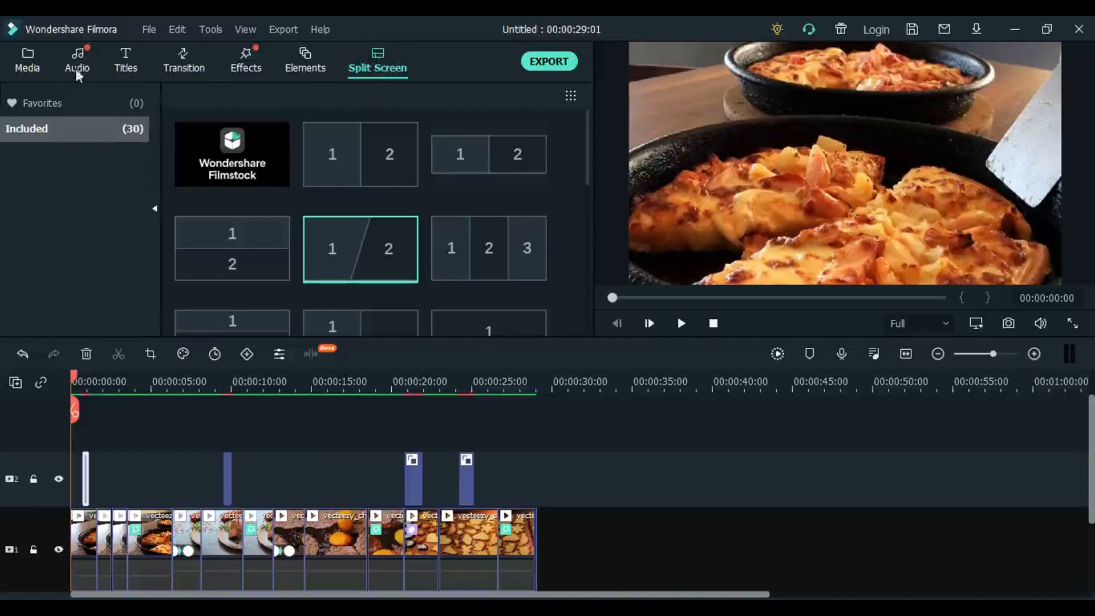
{"action": "mouse_move", "coordinate": [358, 265]}
{"action": "mouse_move", "coordinate": [521, 253]}
{"action": "left_click_drag", "start_coordinate": [488, 247], "coordinate": [553, 537]}
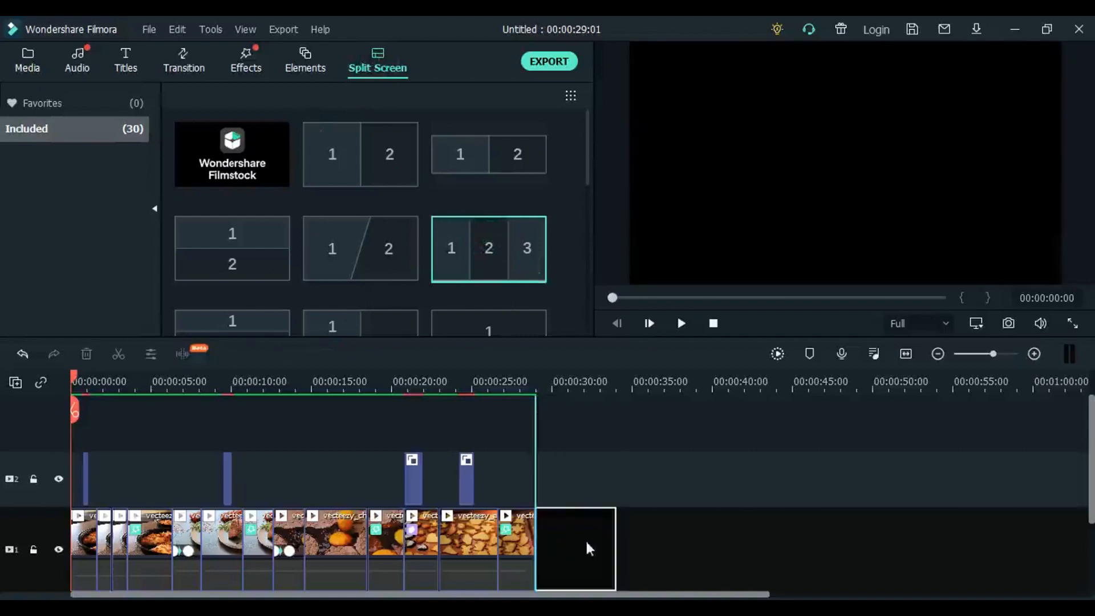
- Fill split screen areas 1, 2 and 3 with the baked duck, pan-across cookies and family lunch clips respectively
{"action": "left_click", "coordinate": [548, 386]}
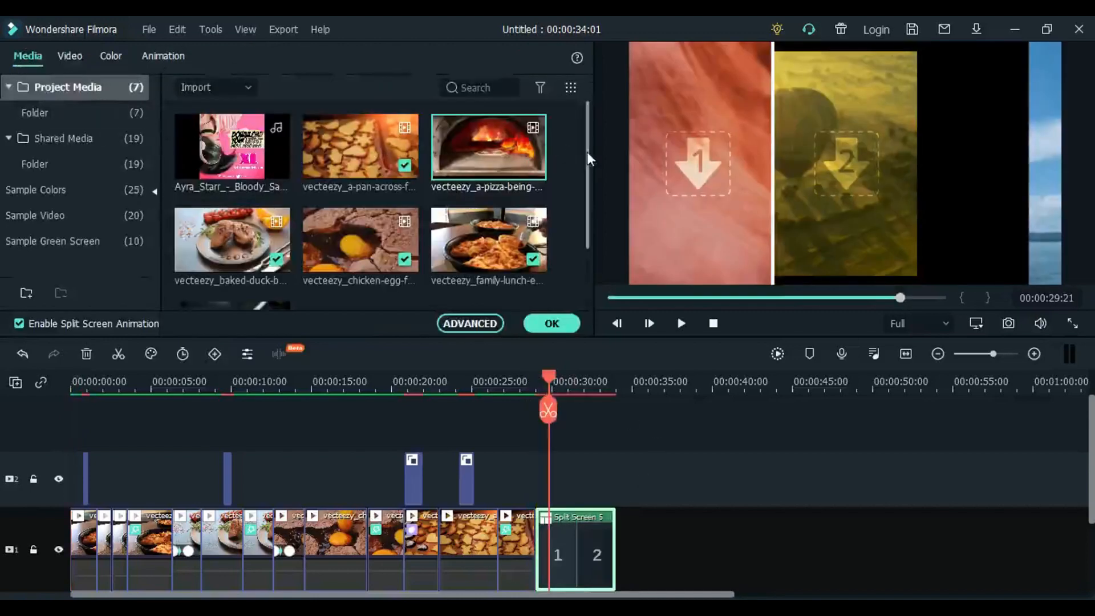
{"action": "mouse_move", "coordinate": [586, 152]}
{"action": "left_mouse_down"}
{"action": "mouse_move", "coordinate": [593, 176]}
{"action": "mouse_move", "coordinate": [590, 161]}
{"action": "left_mouse_up"}
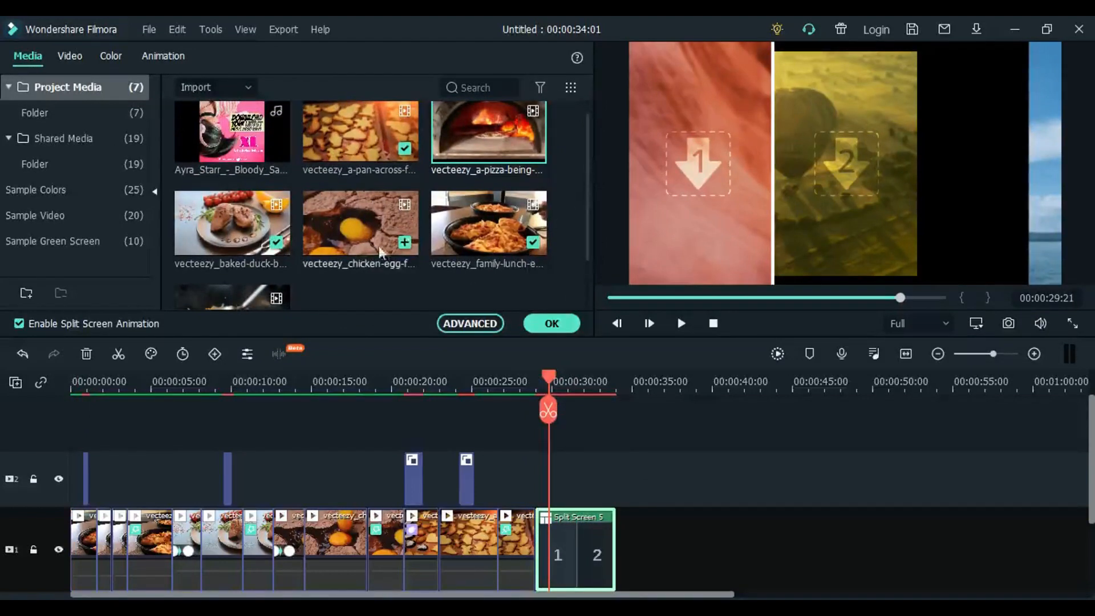
{"action": "left_click_drag", "start_coordinate": [552, 380], "coordinate": [599, 397]}
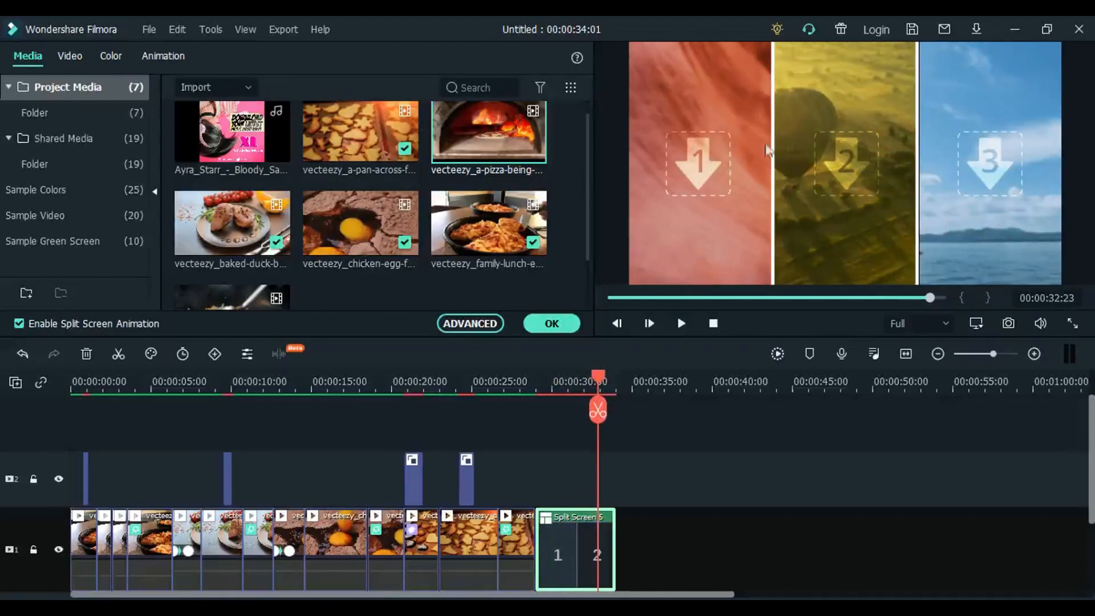
{"action": "left_click_drag", "start_coordinate": [238, 225], "coordinate": [689, 169]}
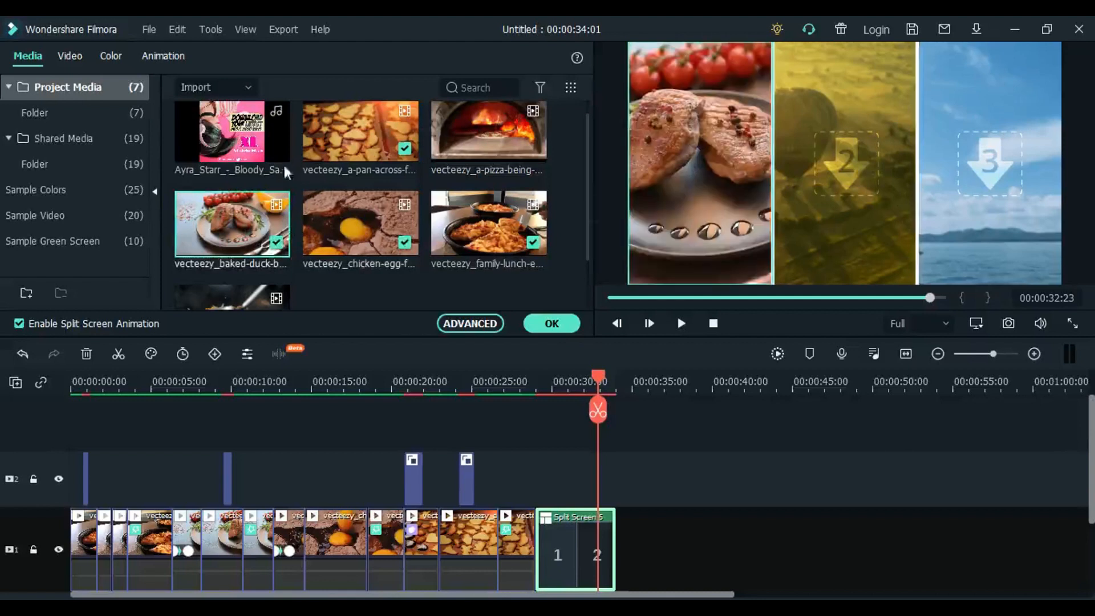
{"action": "left_click_drag", "start_coordinate": [367, 136], "coordinate": [836, 163]}
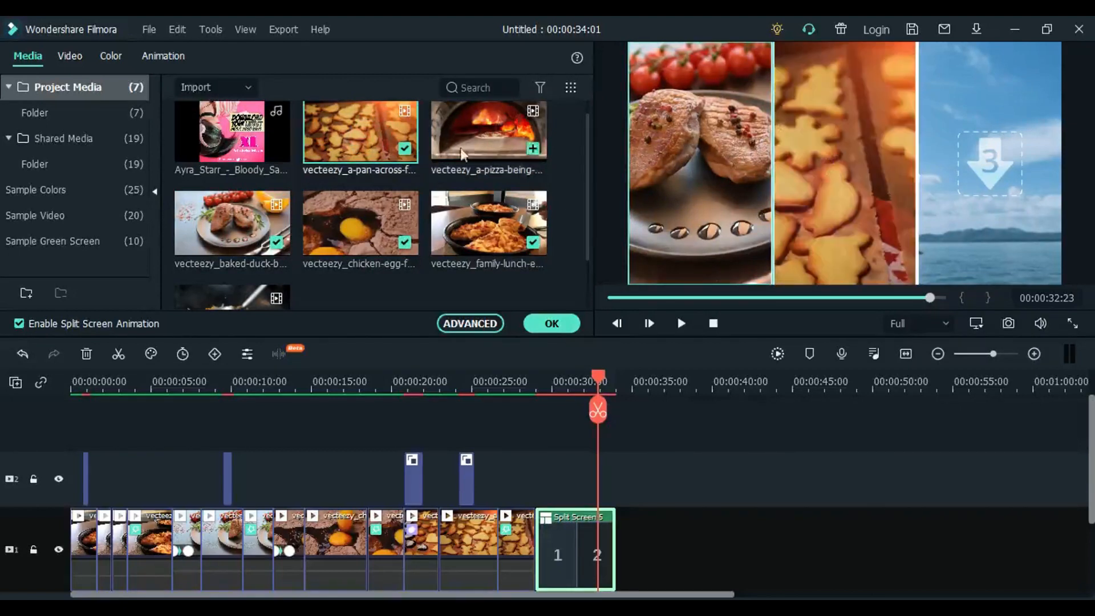
{"action": "left_click_drag", "start_coordinate": [482, 221], "coordinate": [992, 162]}
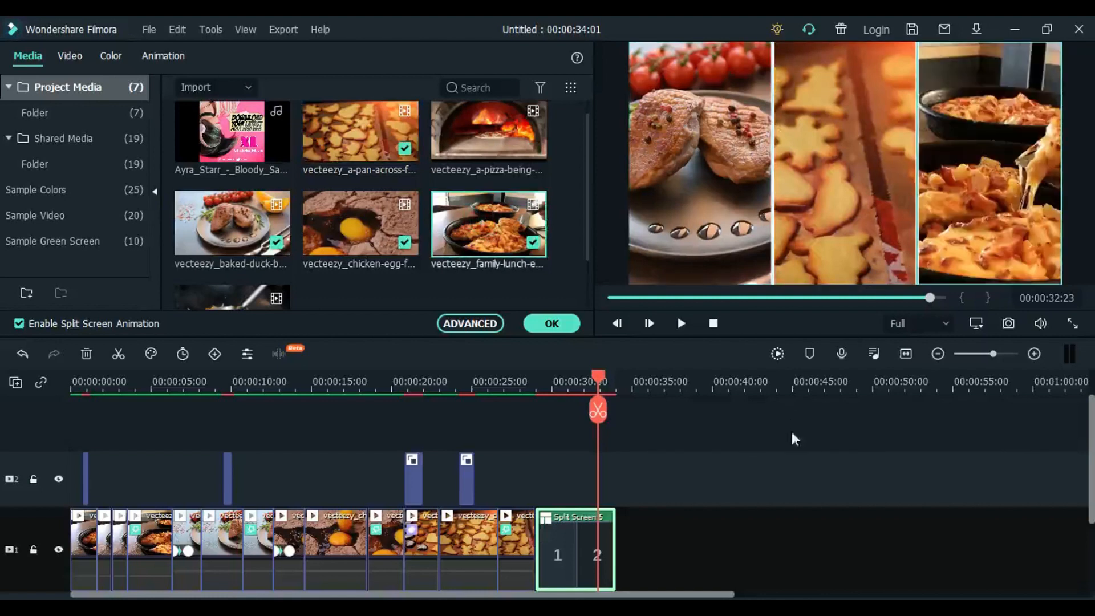
{"action": "scroll", "coordinate": [680, 493], "scroll_direction": "down", "scroll_amount": 3}
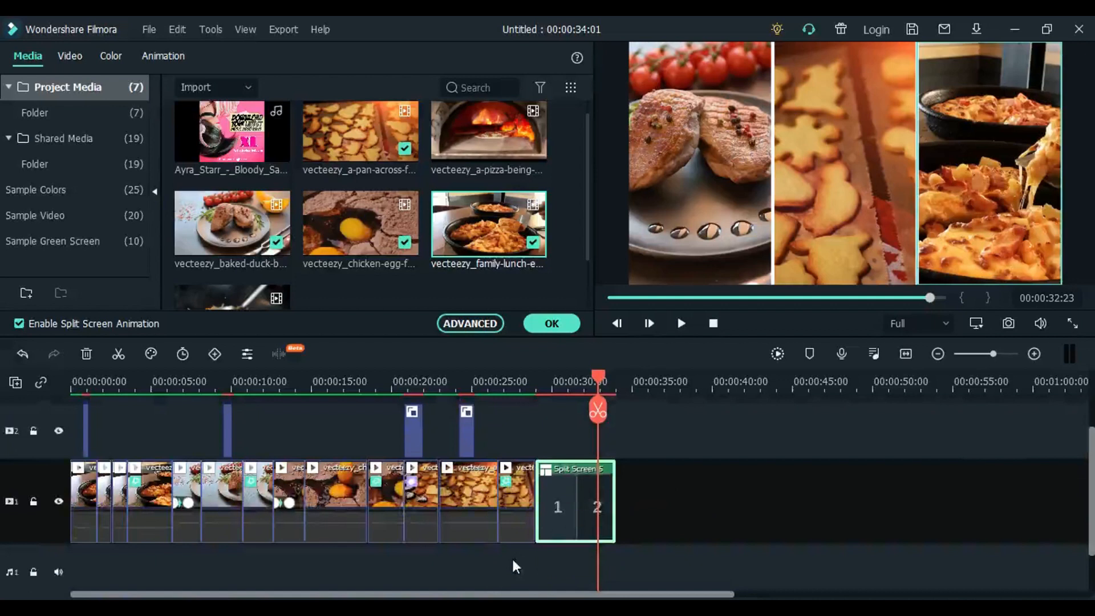
{"action": "left_click_drag", "start_coordinate": [511, 557], "coordinate": [56, 489]}
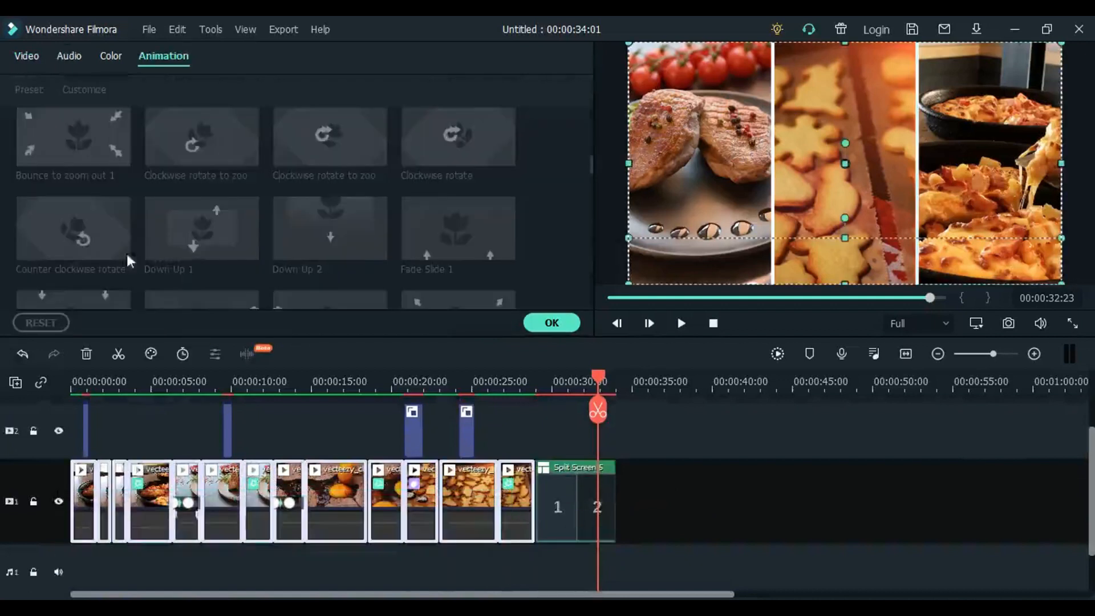
{"action": "left_click", "coordinate": [24, 54]}
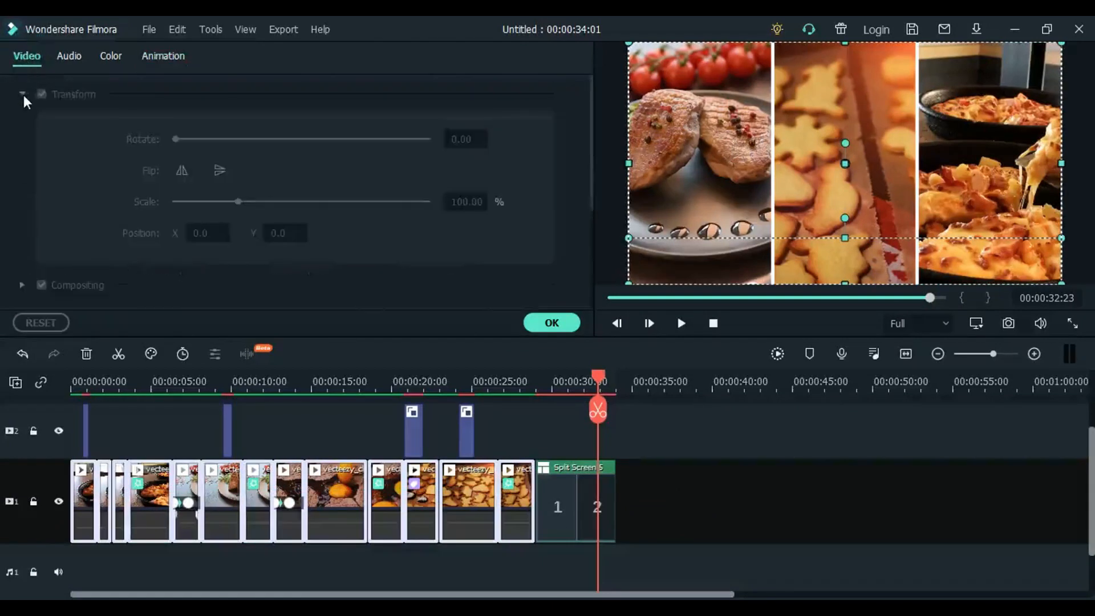
{"action": "right_click", "coordinate": [331, 506]}
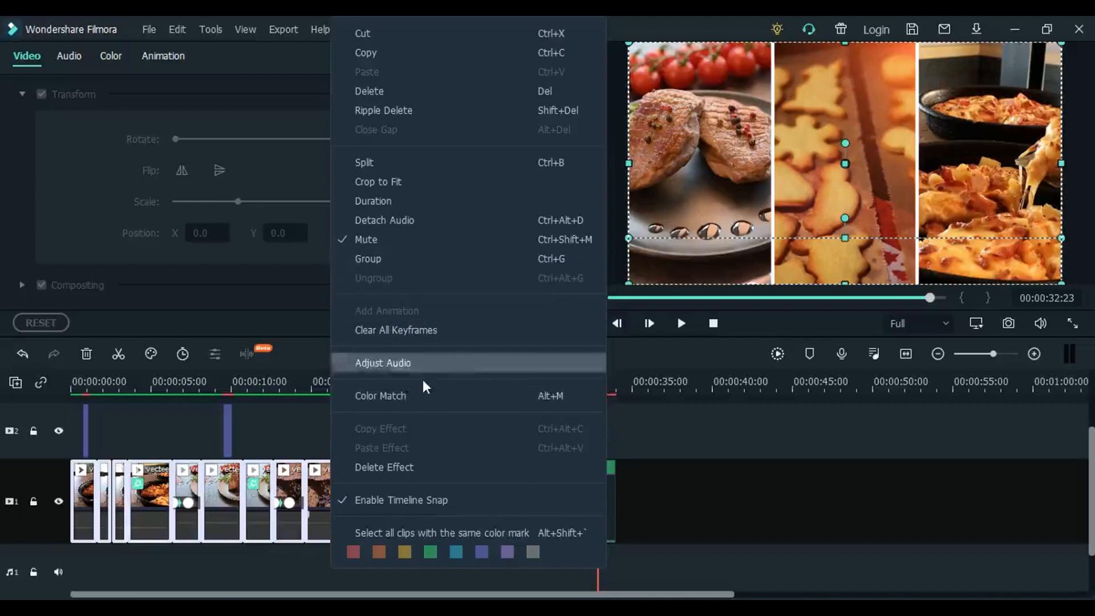
{"action": "left_click", "coordinate": [649, 500]}
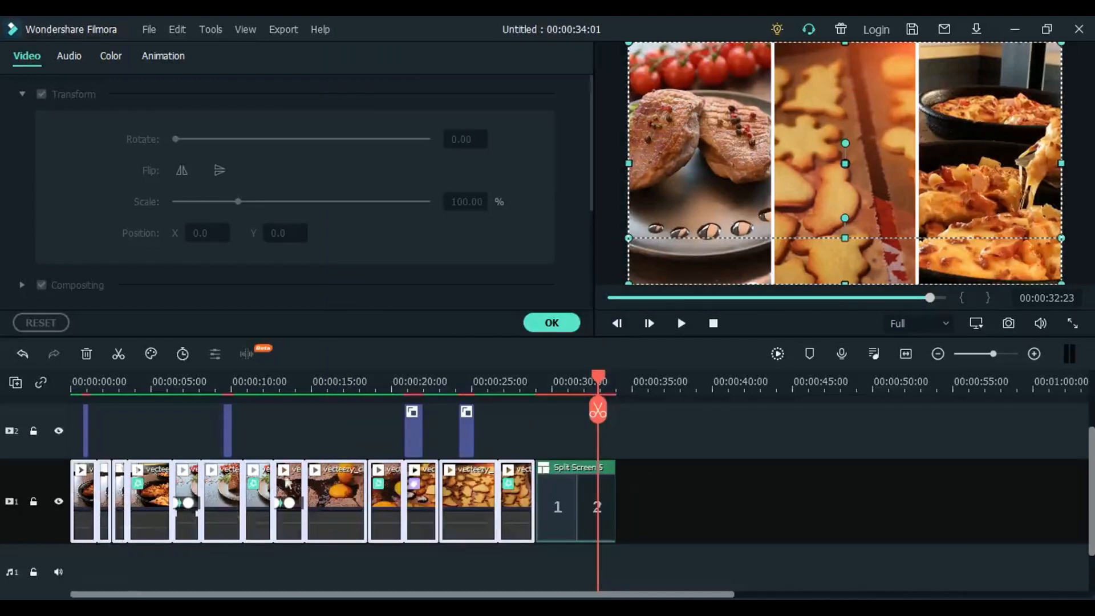
{"action": "left_click", "coordinate": [643, 505]}
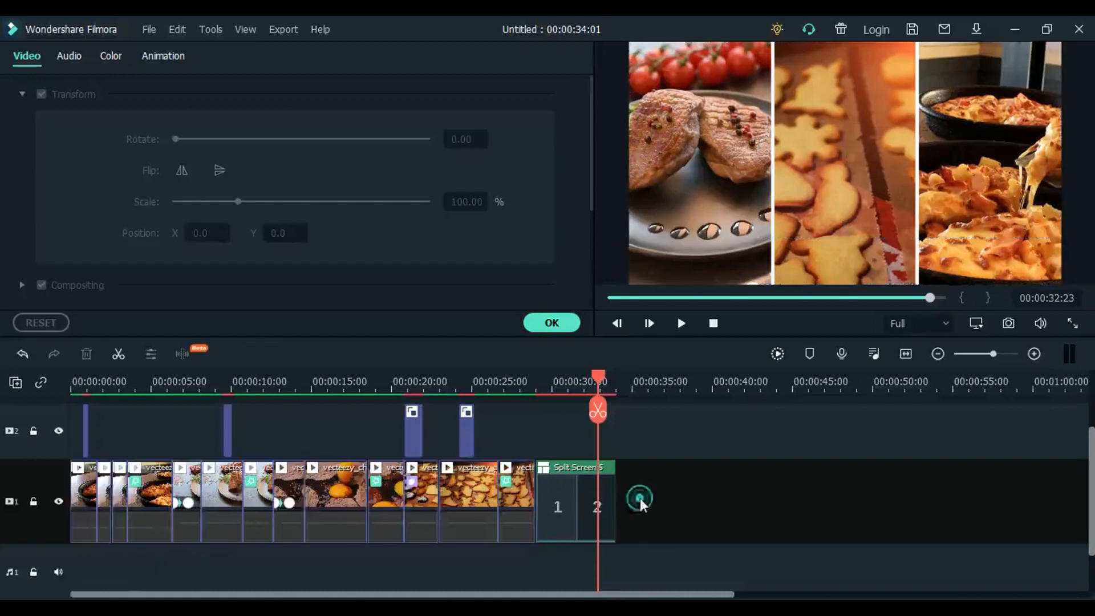
- Open the first clip's color settings and examine the Color Enhancement, White Balance and Tone options
{"action": "left_click", "coordinate": [87, 492]}
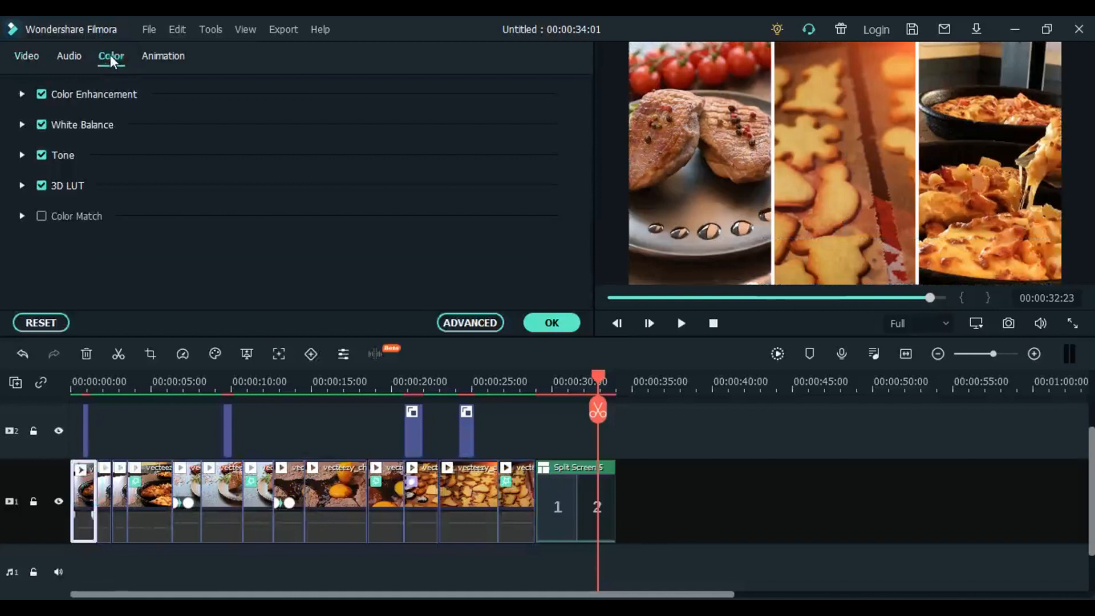
{"action": "left_click", "coordinate": [22, 96]}
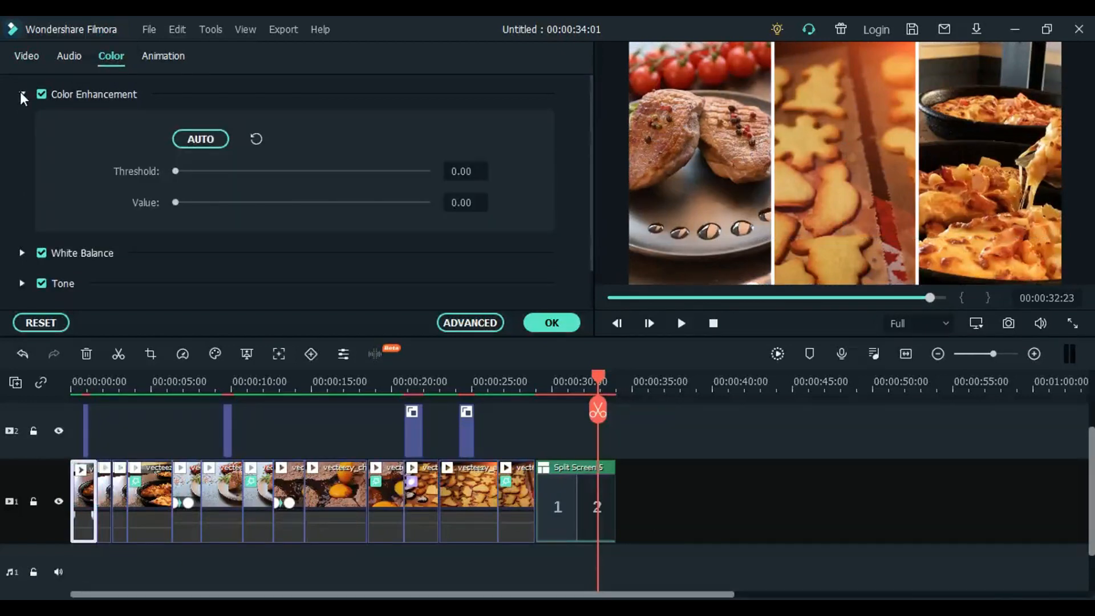
{"action": "left_click", "coordinate": [23, 96]}
{"action": "left_click", "coordinate": [22, 125]}
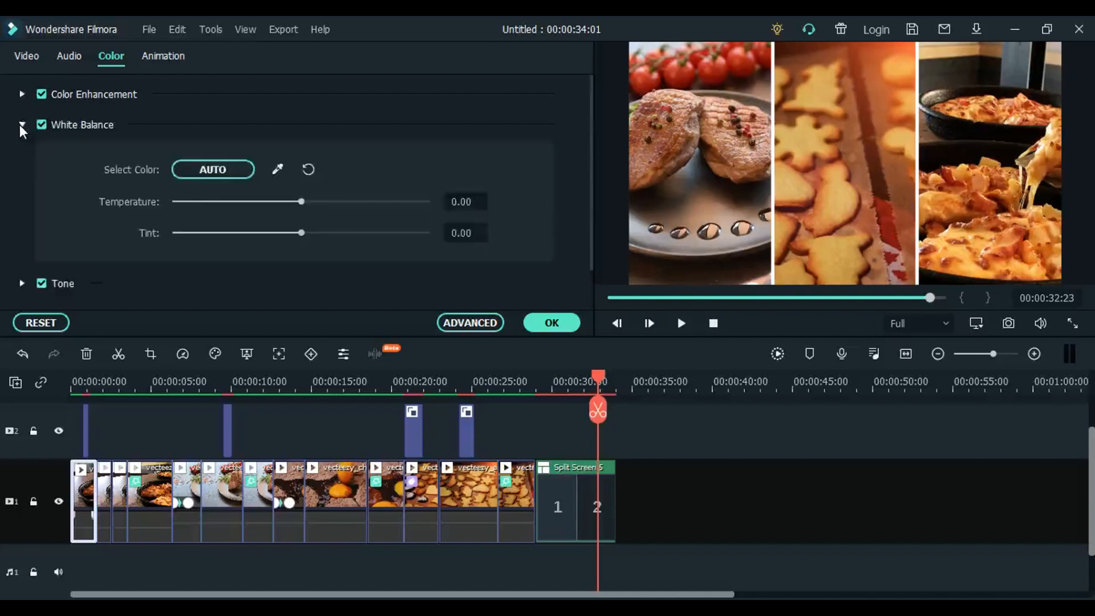
{"action": "left_click", "coordinate": [22, 125]}
{"action": "left_click", "coordinate": [23, 156]}
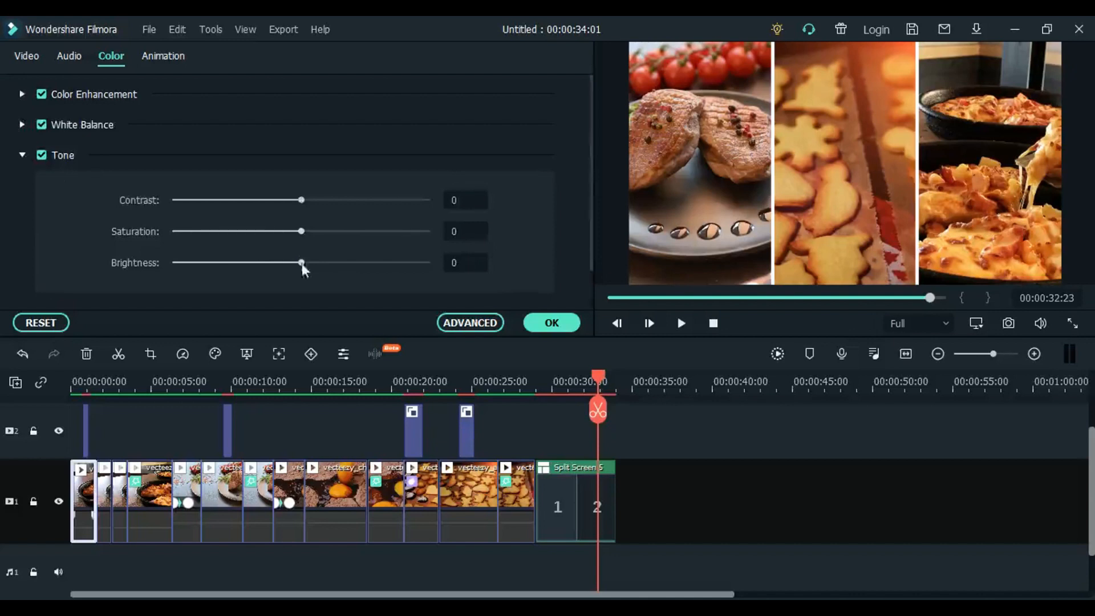
{"action": "left_click", "coordinate": [88, 564]}
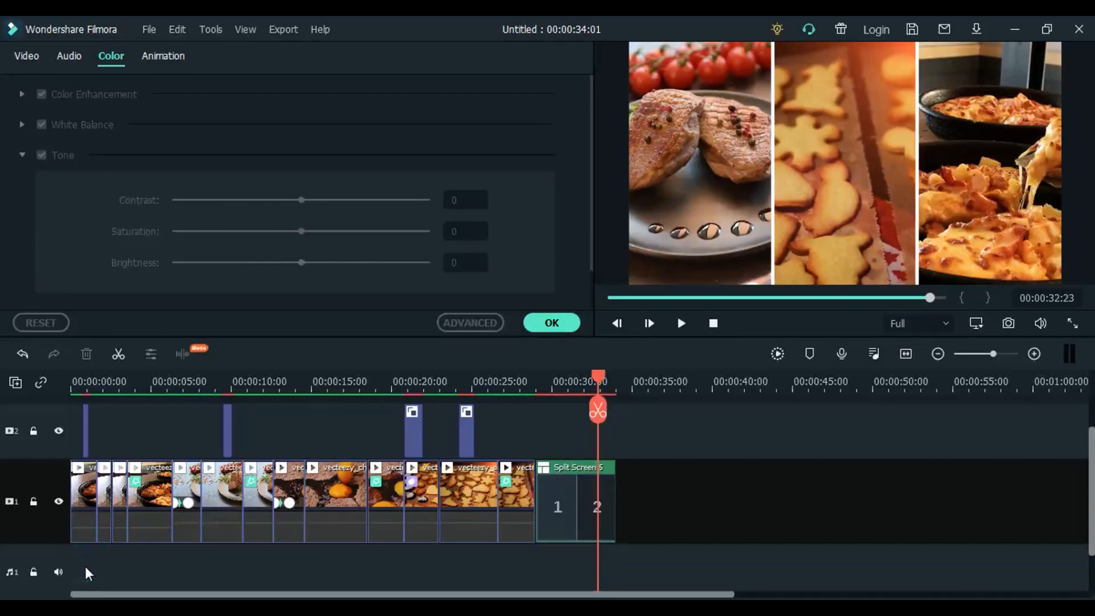
{"action": "left_click_drag", "start_coordinate": [86, 566], "coordinate": [520, 502]}
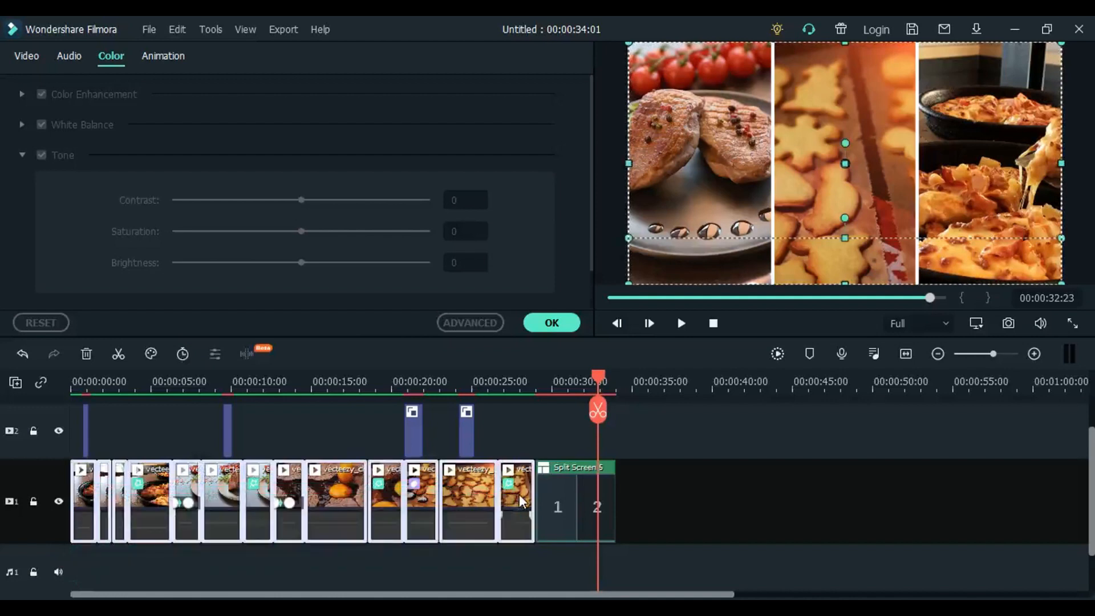
{"action": "left_click", "coordinate": [408, 563]}
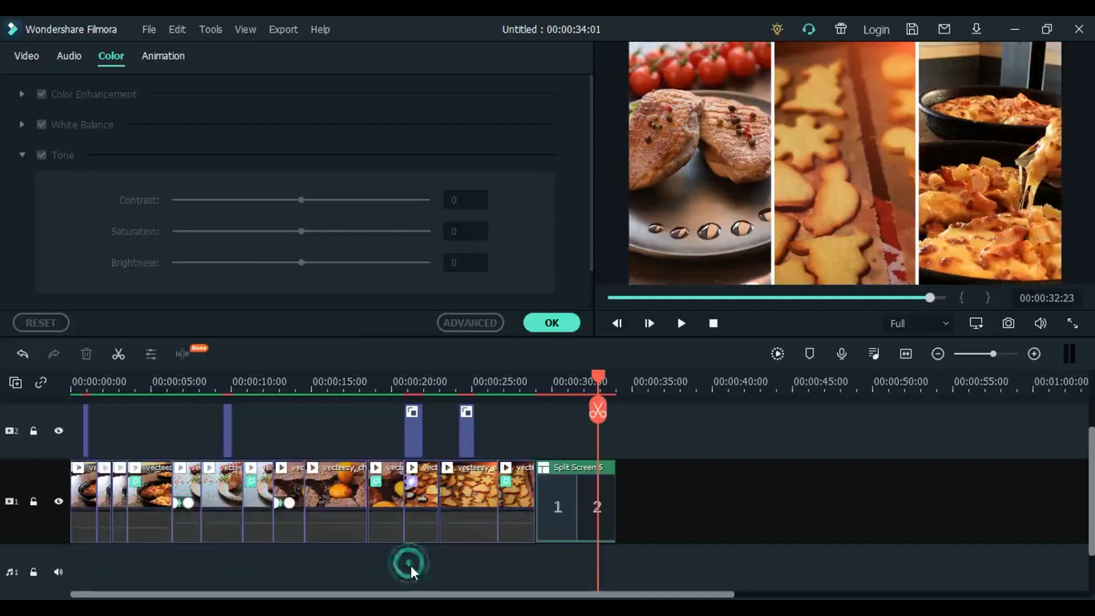
- Raise the Tone saturation of the first clip segment on the main track and set the second segment's saturation to 20
{"action": "left_click", "coordinate": [85, 501]}
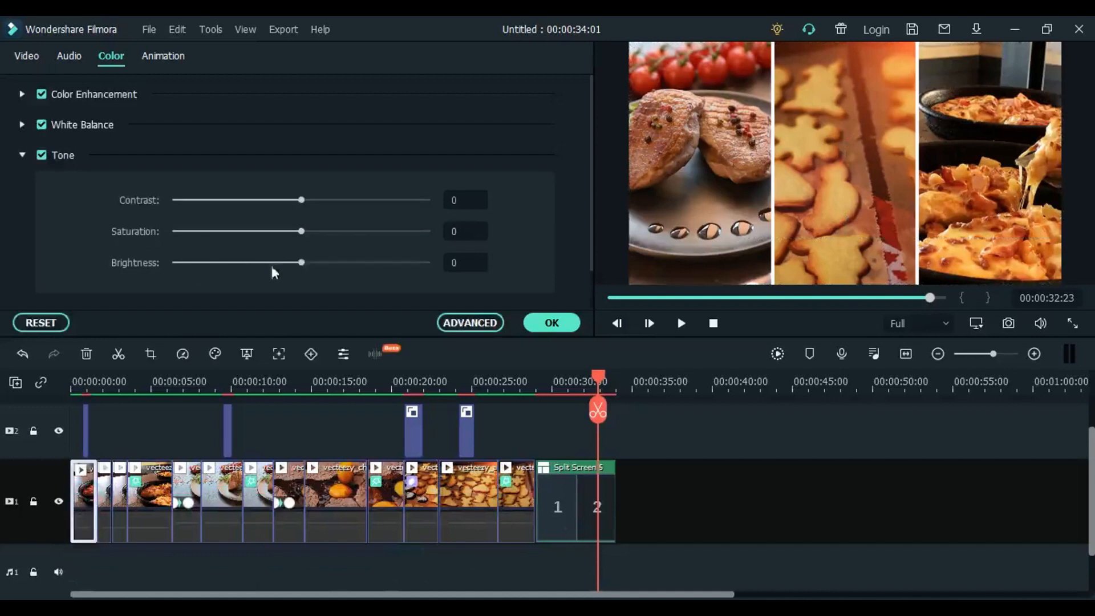
{"action": "left_click_drag", "start_coordinate": [302, 236], "coordinate": [335, 236]}
{"action": "left_click", "coordinate": [104, 483]}
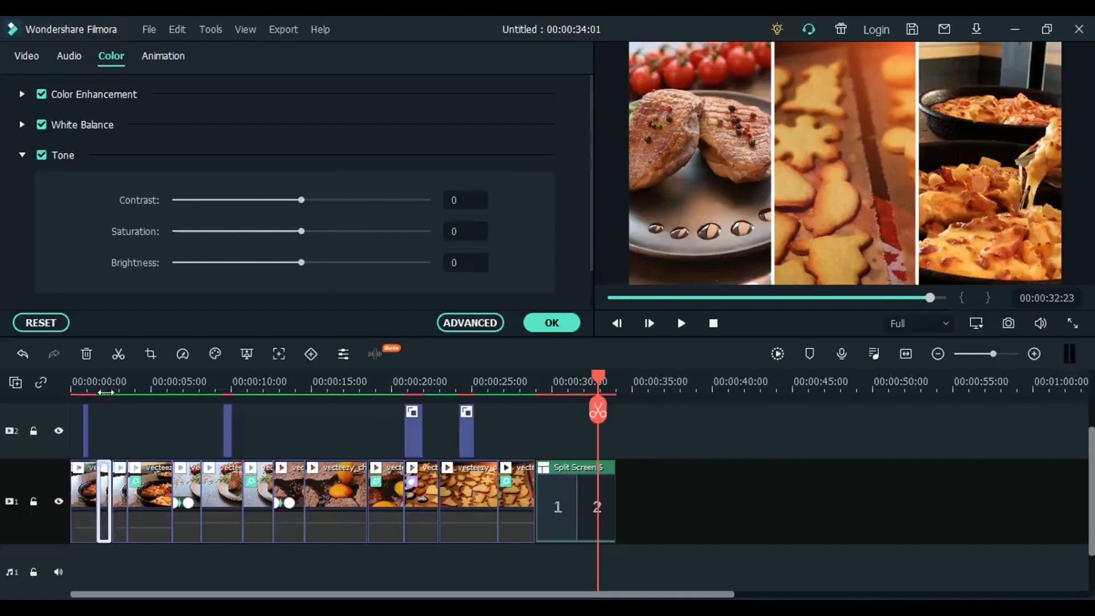
{"action": "left_click", "coordinate": [107, 389]}
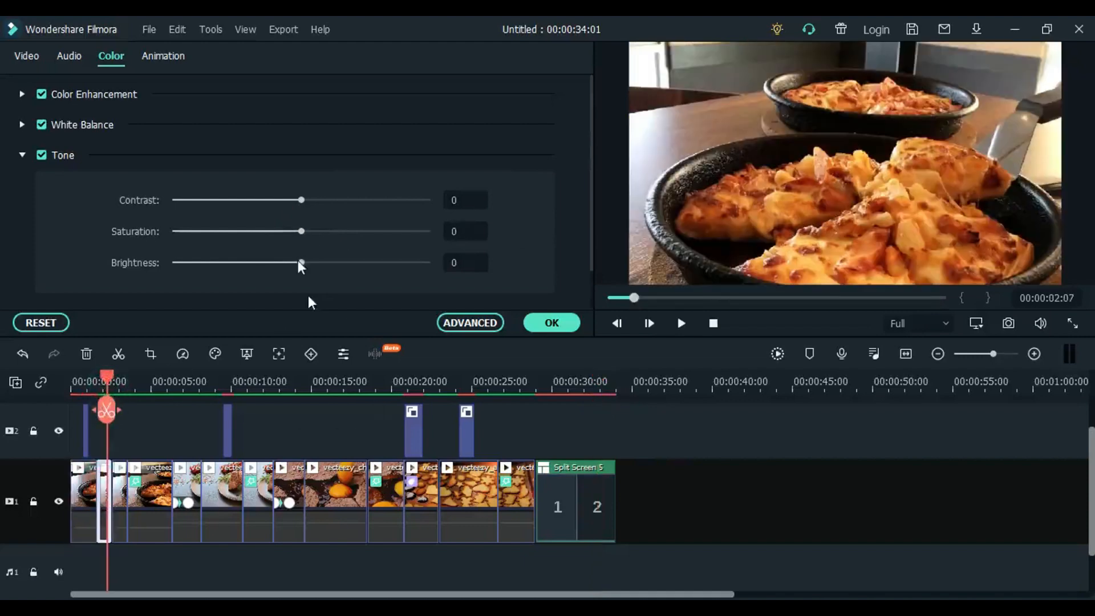
{"action": "left_click_drag", "start_coordinate": [306, 233], "coordinate": [333, 238]}
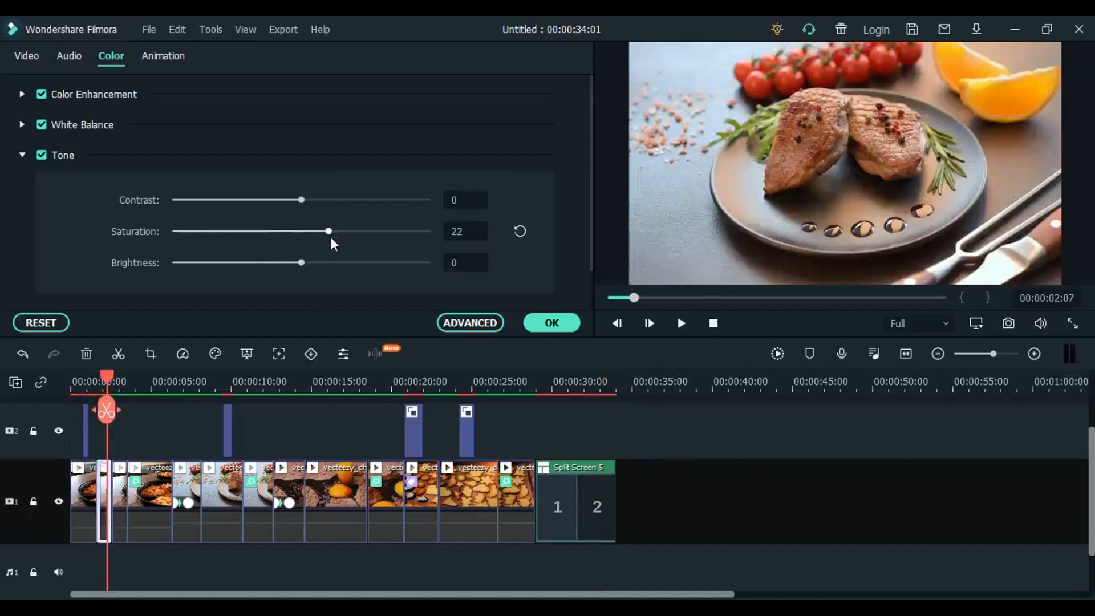
{"action": "left_click", "coordinate": [145, 496]}
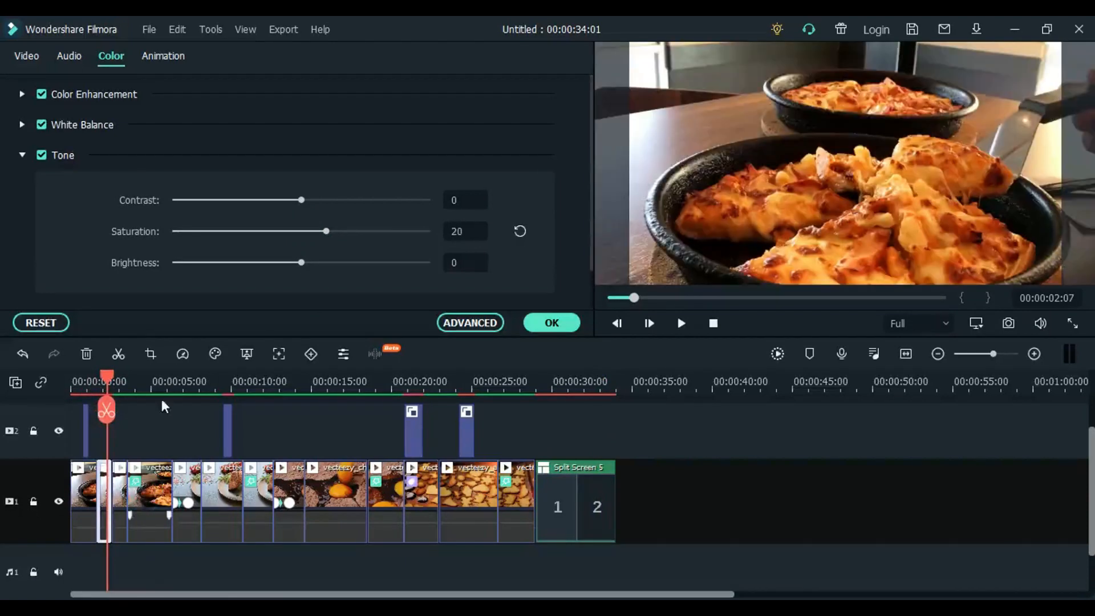
- Set the Tone saturation to 28 for the fourth clip on the main track and to 26 for the second baked duck segment
{"action": "left_click", "coordinate": [152, 385]}
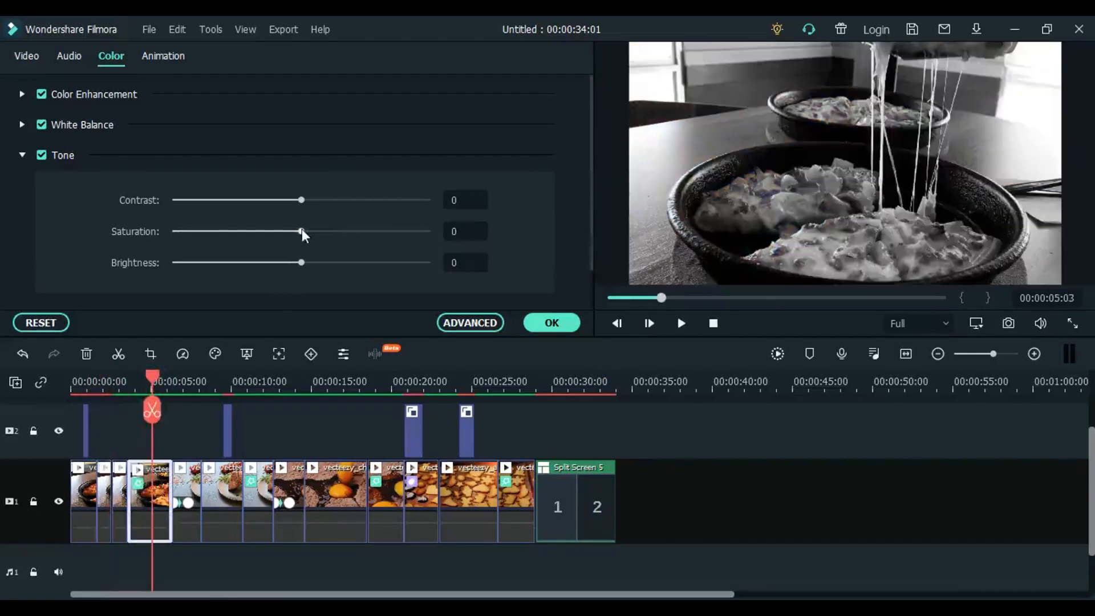
{"action": "left_click_drag", "start_coordinate": [302, 231], "coordinate": [341, 235]}
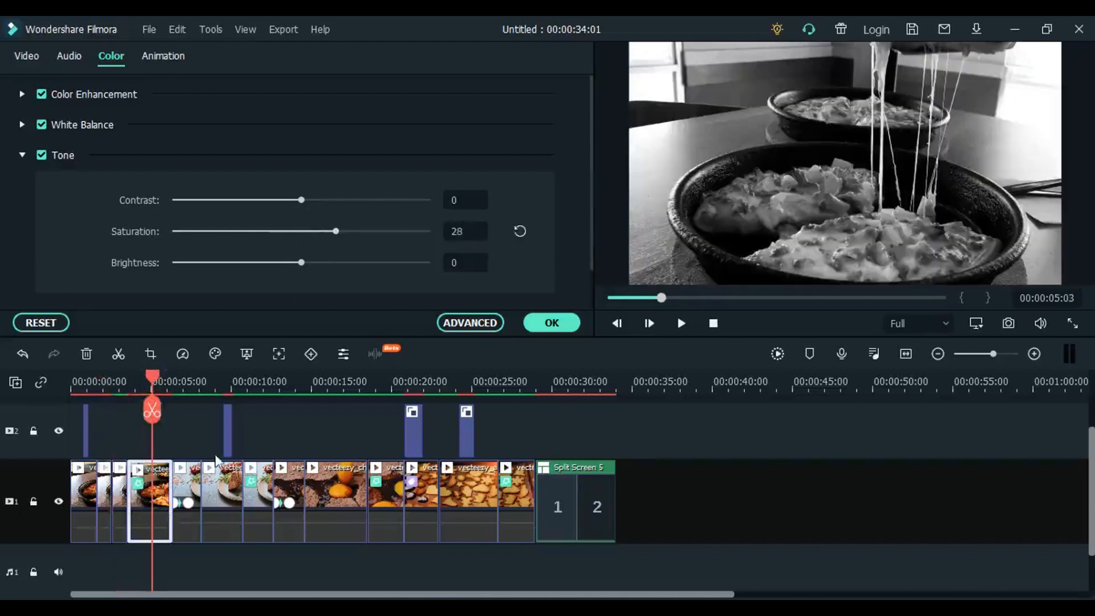
{"action": "left_click", "coordinate": [217, 388]}
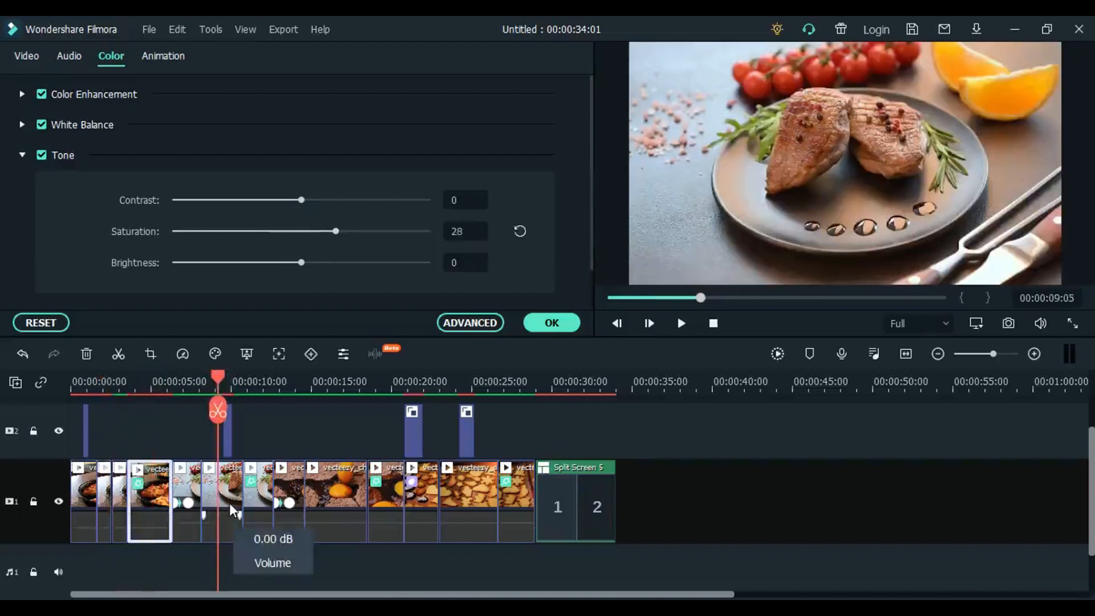
{"action": "left_click", "coordinate": [231, 508]}
{"action": "left_click_drag", "start_coordinate": [304, 233], "coordinate": [335, 233]}
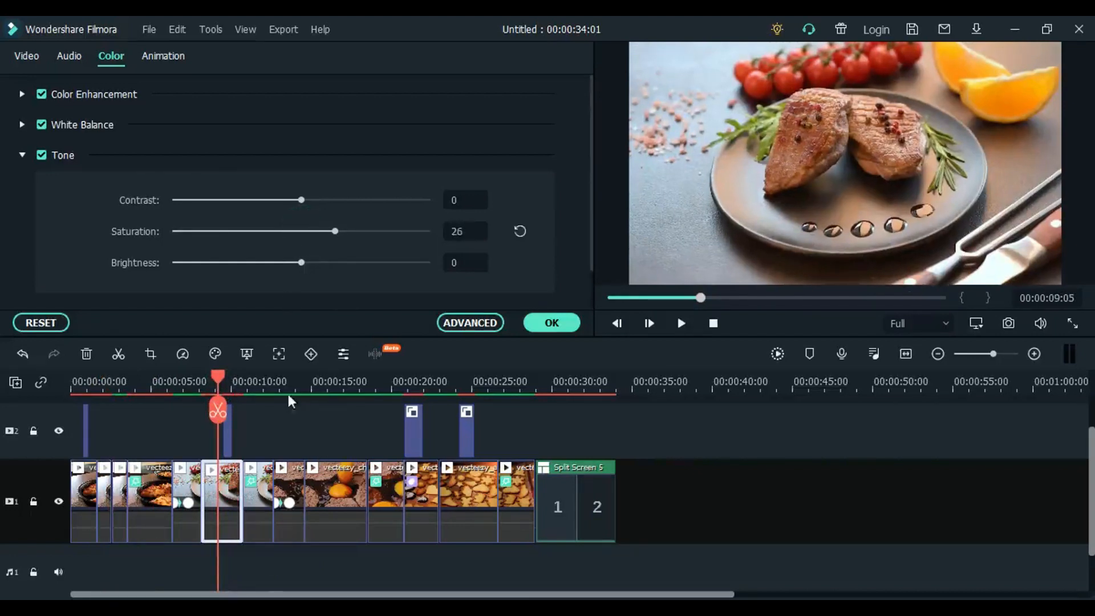
- Set the Tone saturation of the third baked duck segment, the black-and-white one, to 23
{"action": "left_click_drag", "start_coordinate": [270, 384], "coordinate": [255, 382]}
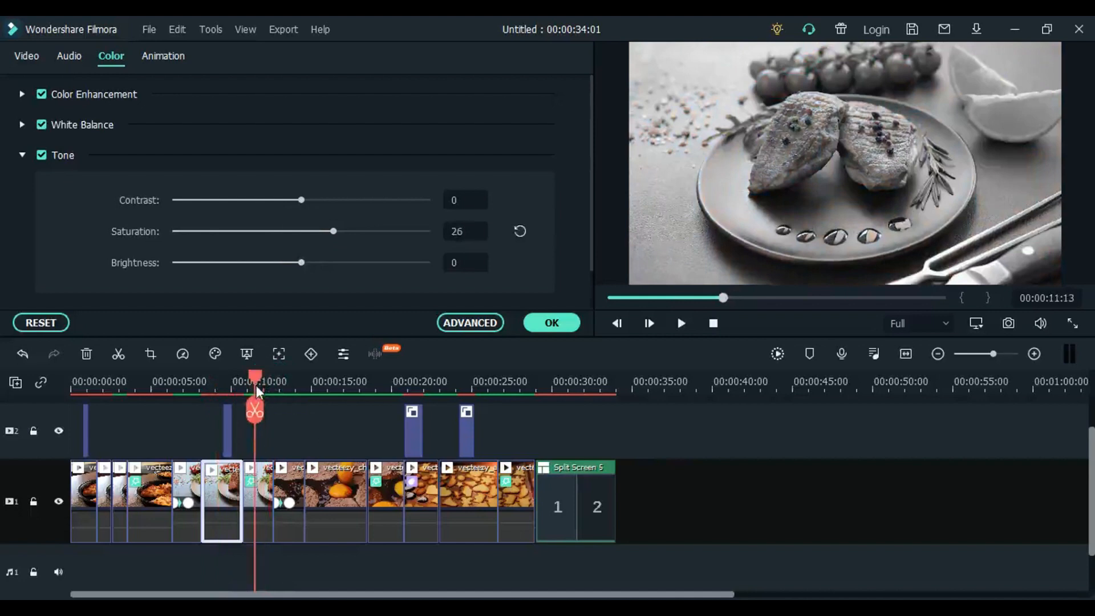
{"action": "left_click", "coordinate": [260, 506]}
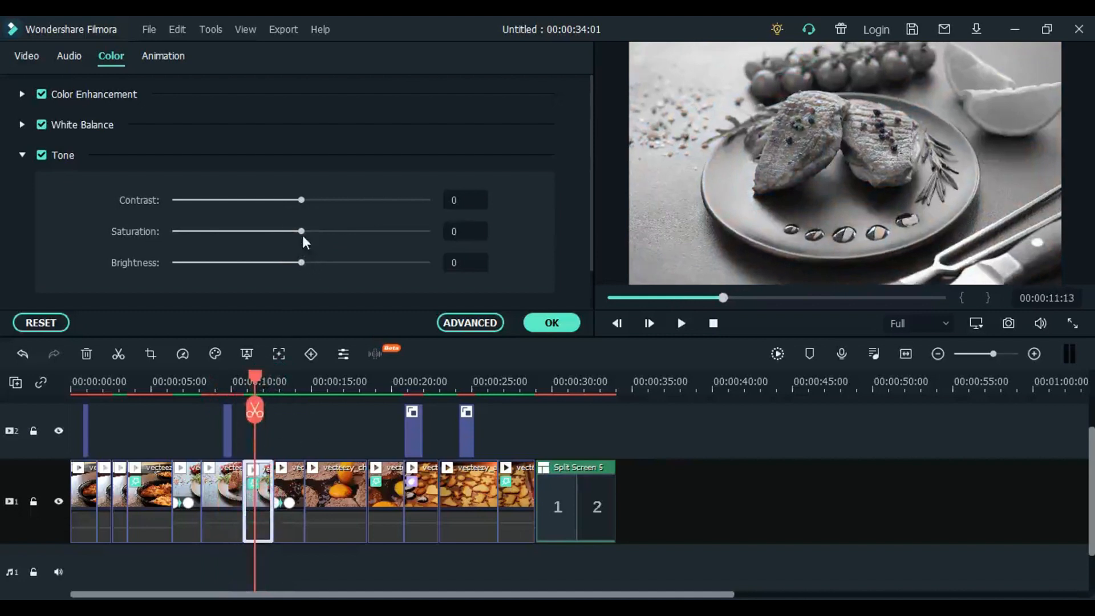
{"action": "left_click_drag", "start_coordinate": [302, 235], "coordinate": [331, 236]}
- Review the timeline up to the split screen, open the split screen's settings and close them to preview its three areas
{"action": "left_click", "coordinate": [408, 382]}
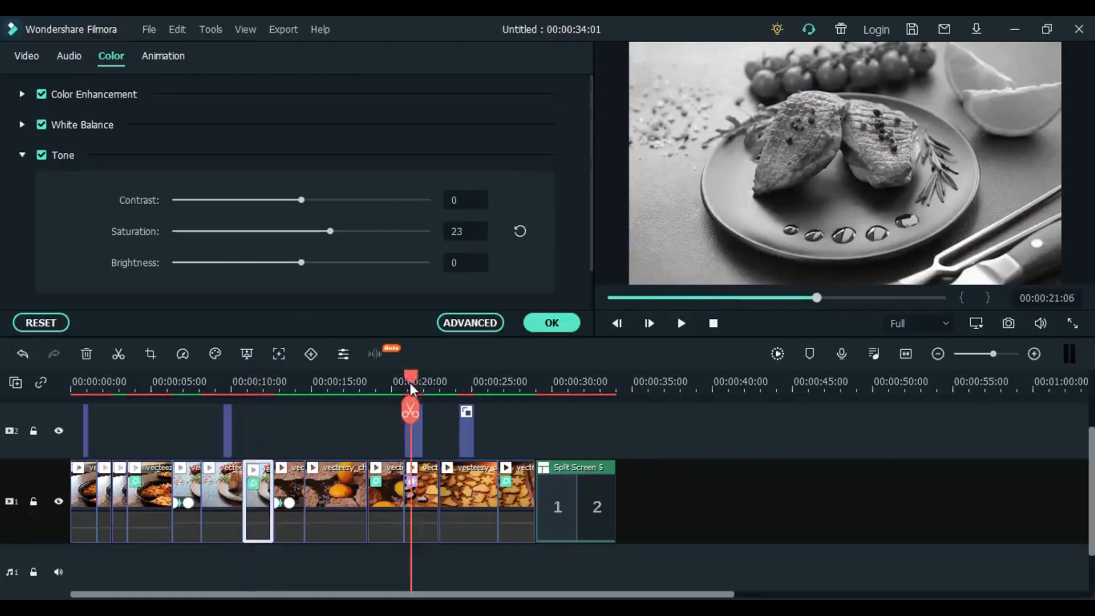
{"action": "left_click_drag", "start_coordinate": [419, 388], "coordinate": [349, 388]}
{"action": "left_click_drag", "start_coordinate": [336, 428], "coordinate": [260, 447]}
{"action": "left_click_drag", "start_coordinate": [342, 448], "coordinate": [557, 500]}
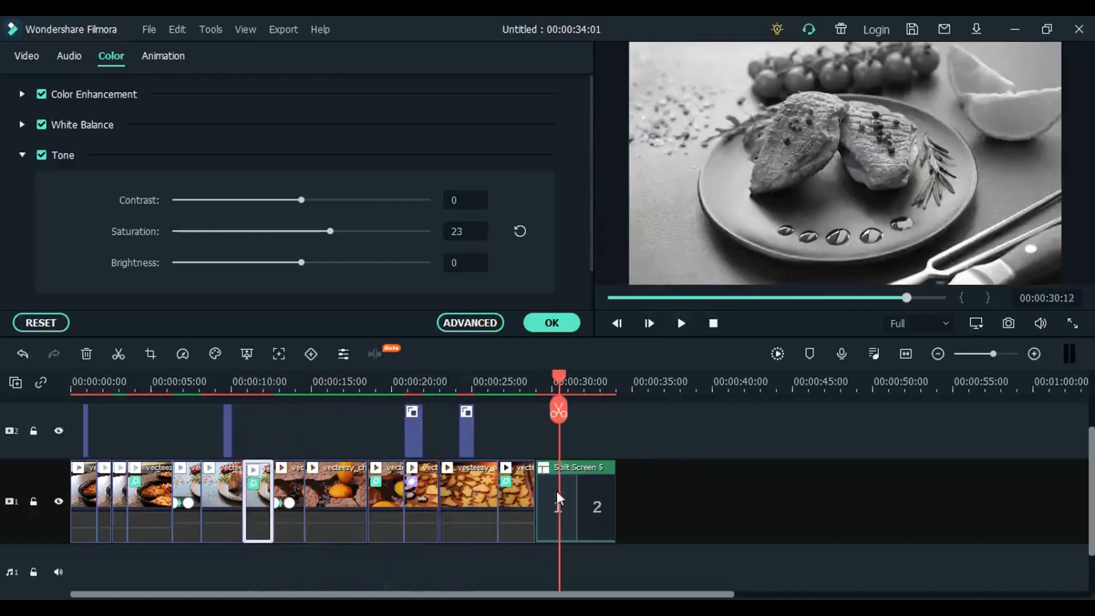
{"action": "left_click", "coordinate": [568, 501]}
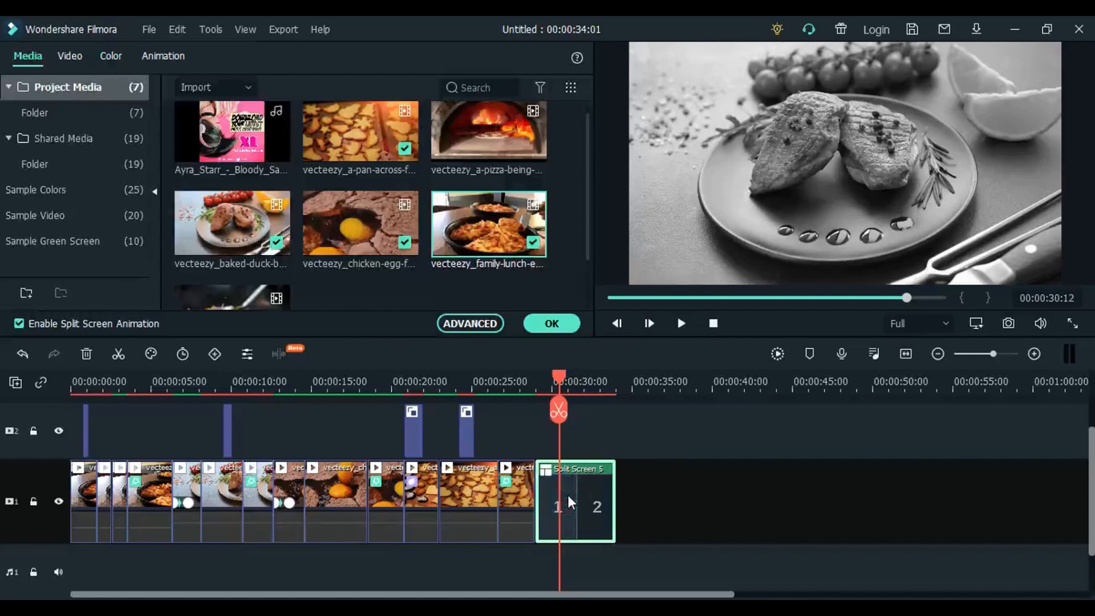
{"action": "left_click", "coordinate": [553, 323]}
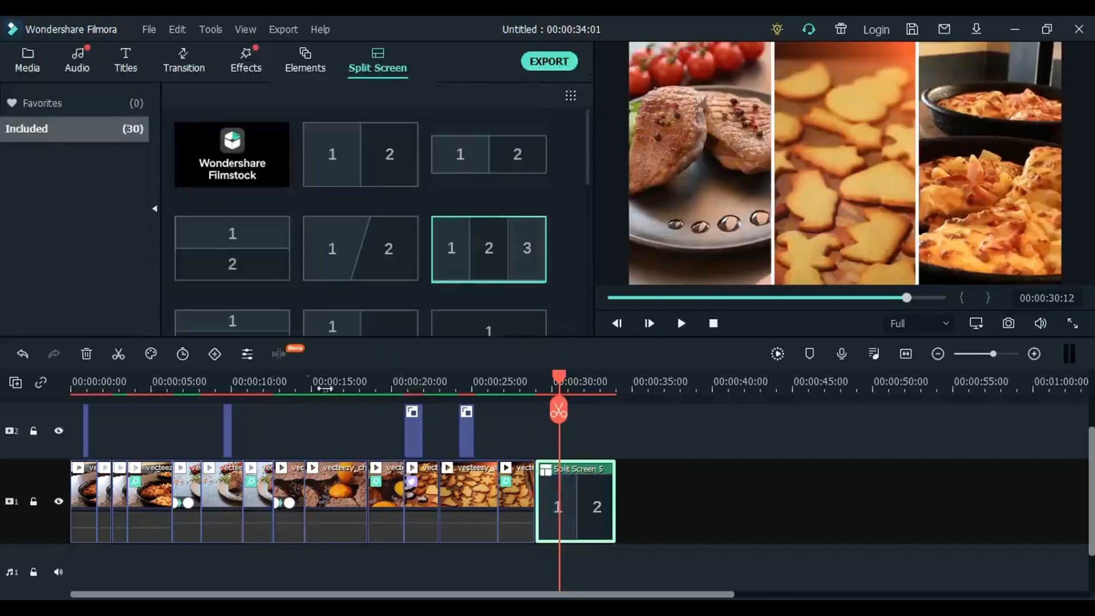
- Show the project media, return the playhead to the start of the timeline and render the timeline preview
{"action": "left_click", "coordinate": [27, 59]}
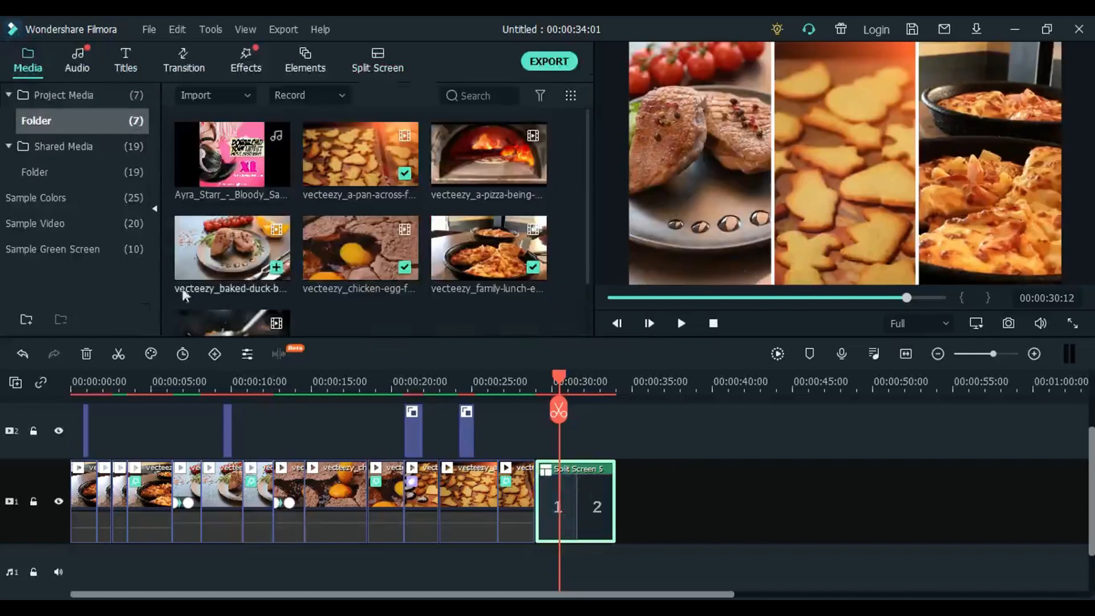
{"action": "left_click_drag", "start_coordinate": [162, 384], "coordinate": [2, 411]}
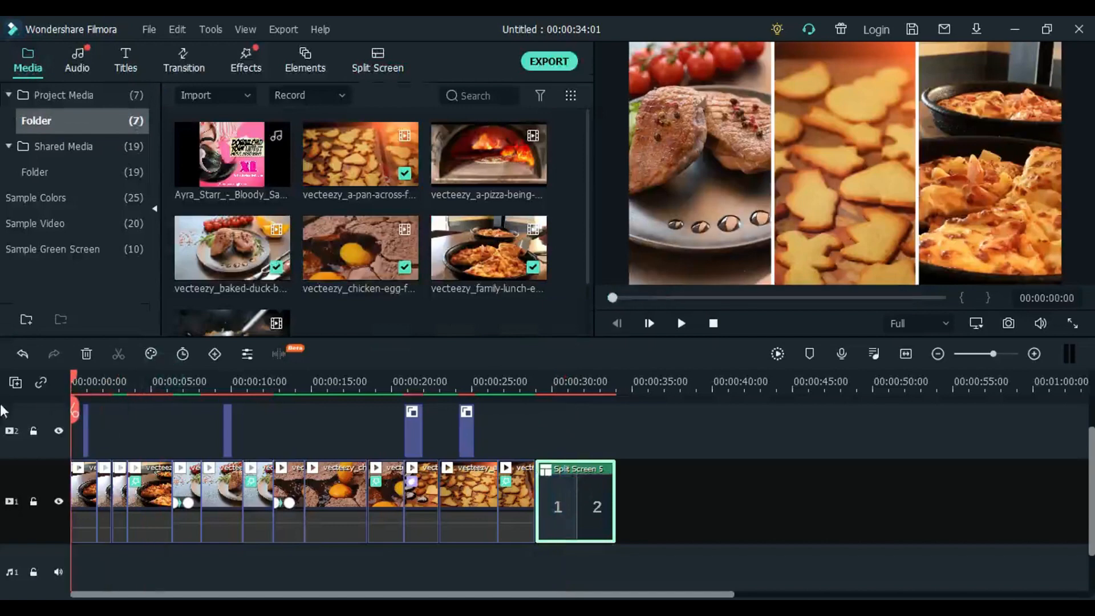
{"action": "left_click", "coordinate": [777, 355]}
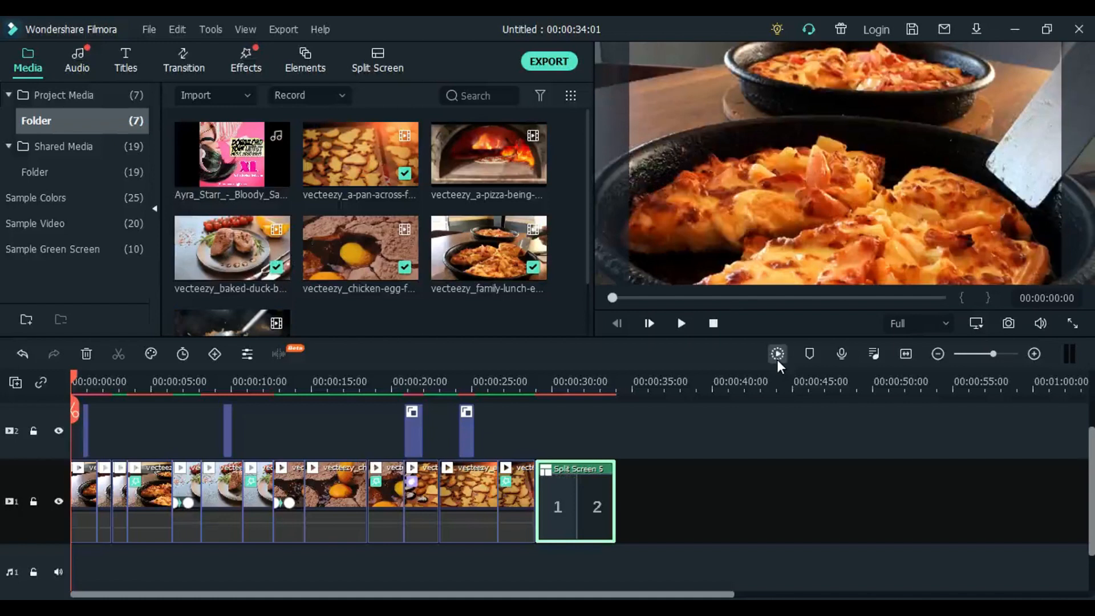
{"action": "left_click", "coordinate": [777, 360]}
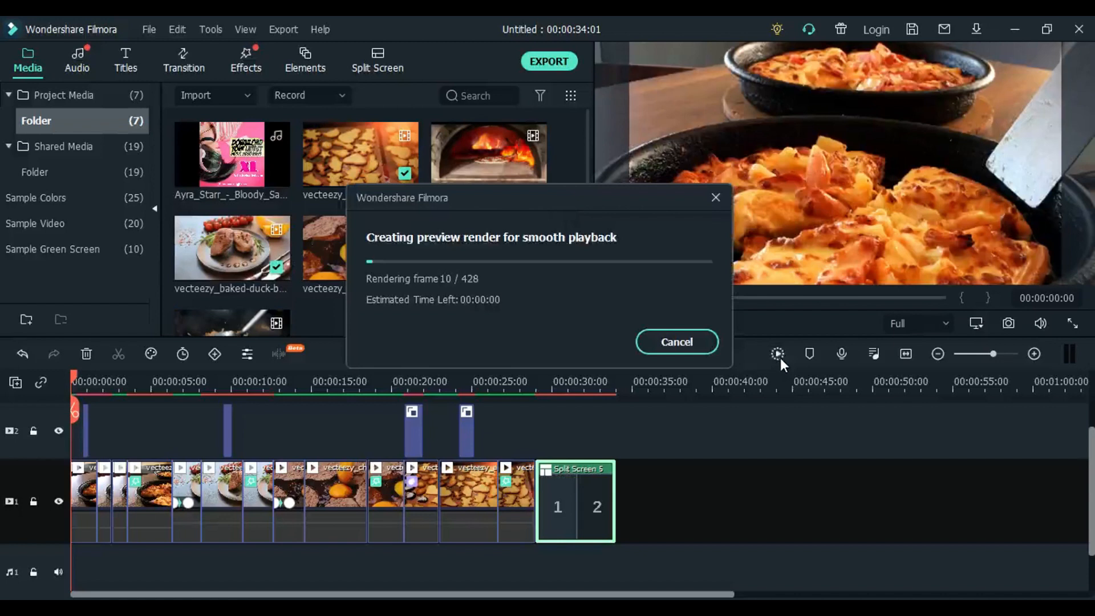
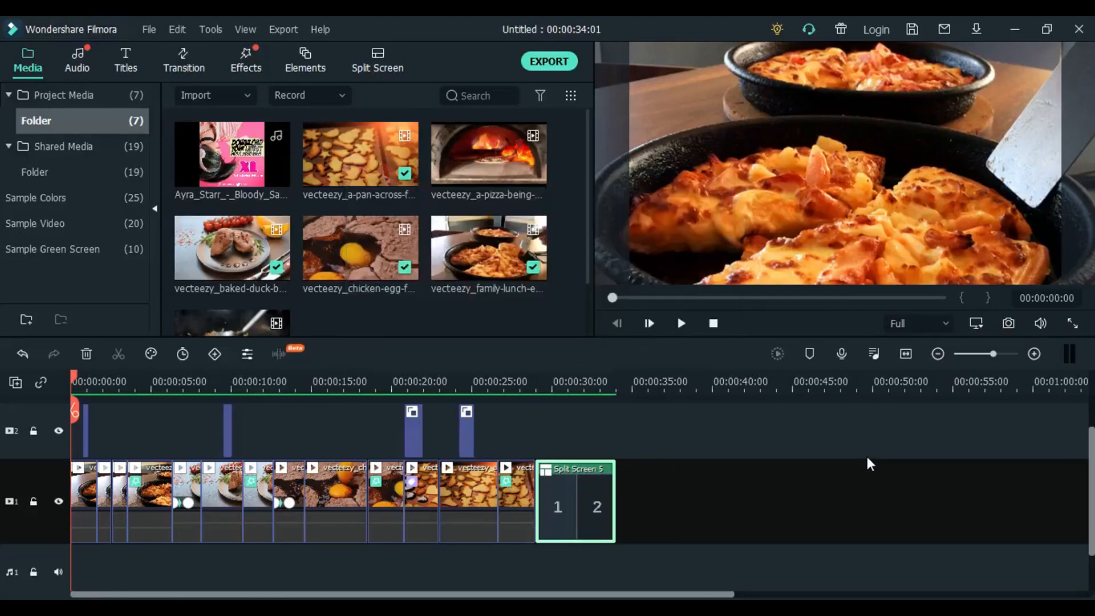
- Play the rendered timeline from its start in full-screen preview and leave full screen at the end
{"action": "left_click", "coordinate": [284, 387]}
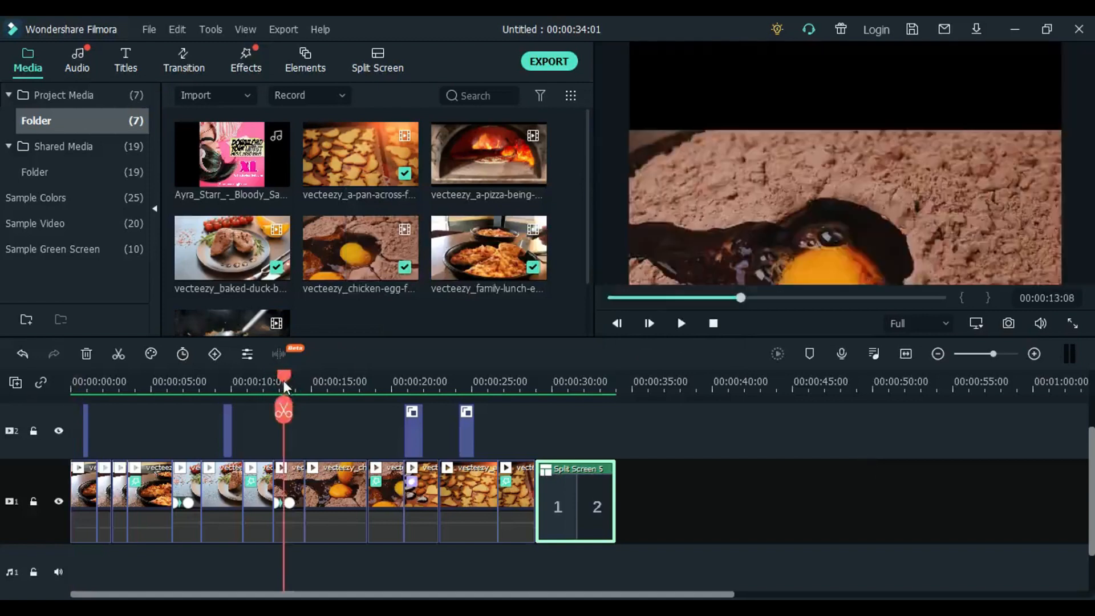
{"action": "left_click_drag", "start_coordinate": [285, 384], "coordinate": [21, 401]}
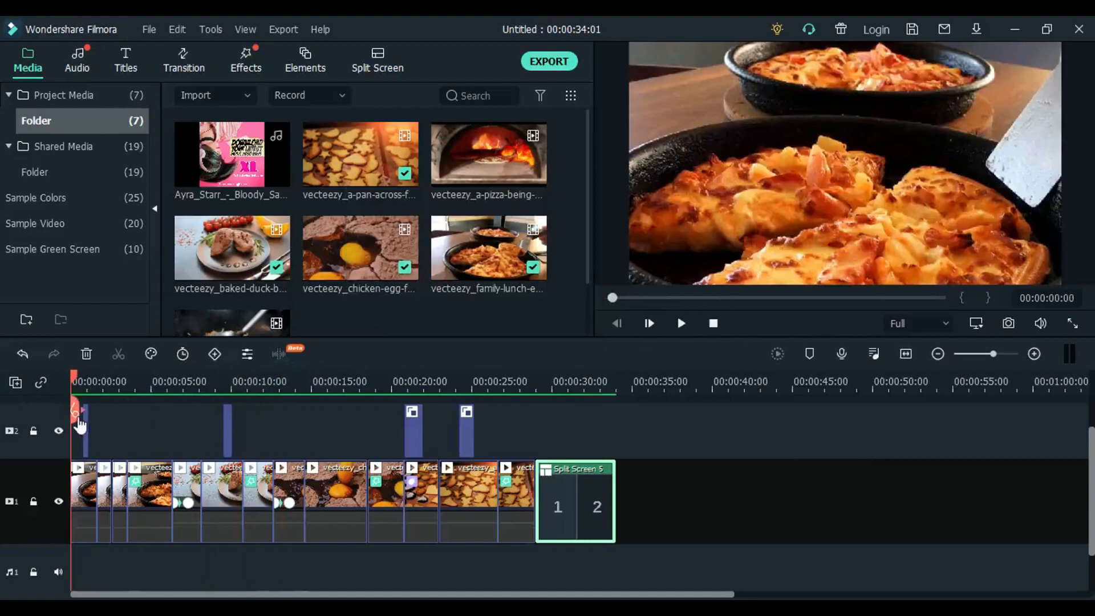
{"action": "left_click", "coordinate": [1071, 325]}
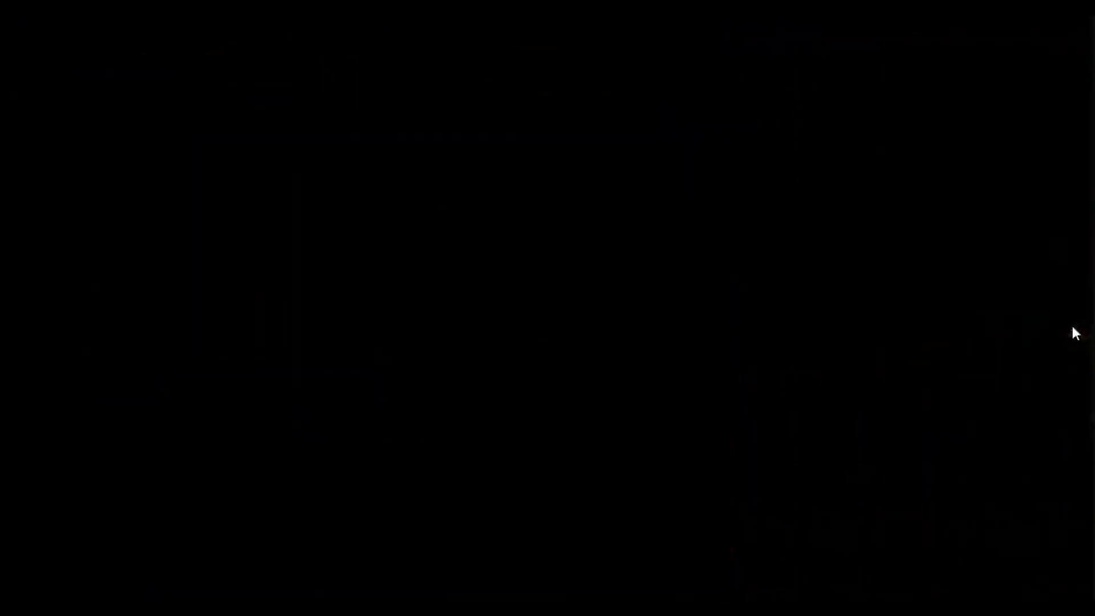
{"action": "key", "text": "Escape"}
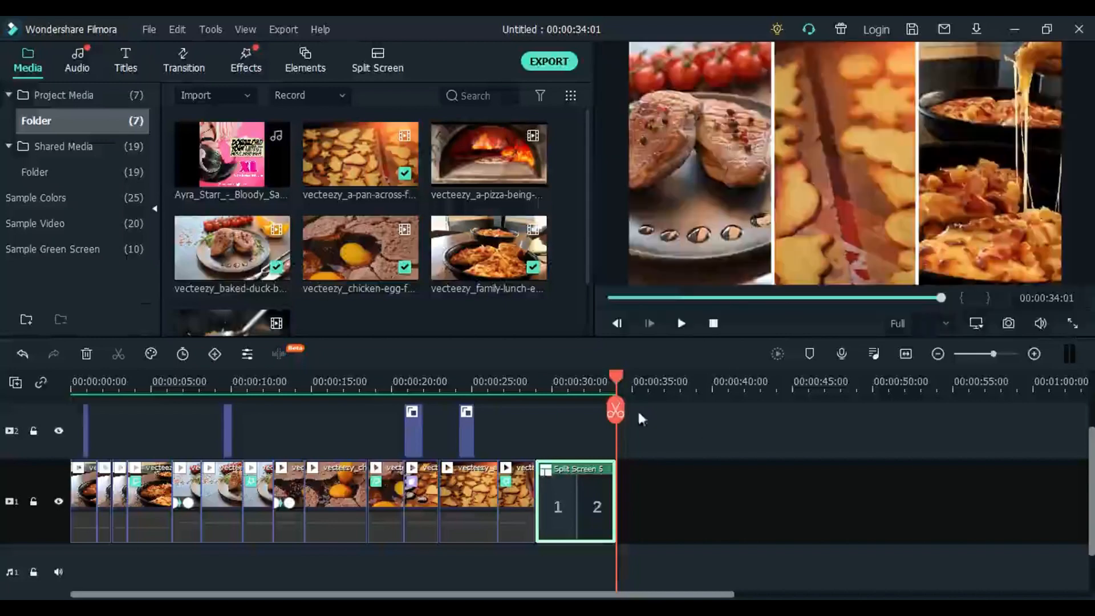
- Place the Ayra_Starr_-_Bloody_Samaritan song on audio track 1 from the timeline start and cut away its part before 00:00:16:22
{"action": "left_click_drag", "start_coordinate": [617, 385], "coordinate": [2, 393]}
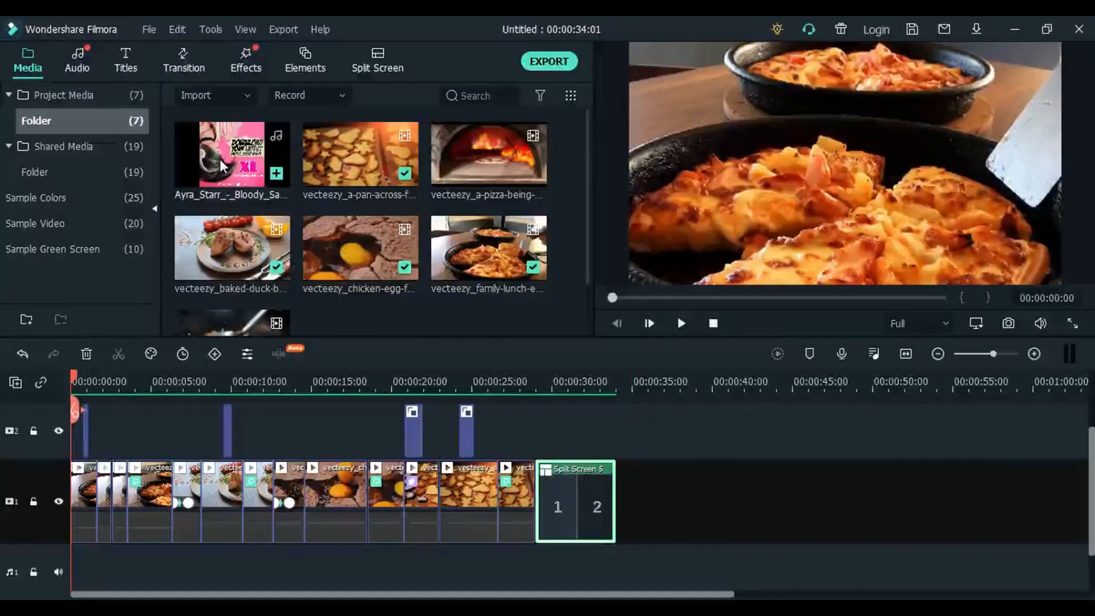
{"action": "left_click_drag", "start_coordinate": [224, 157], "coordinate": [72, 570]}
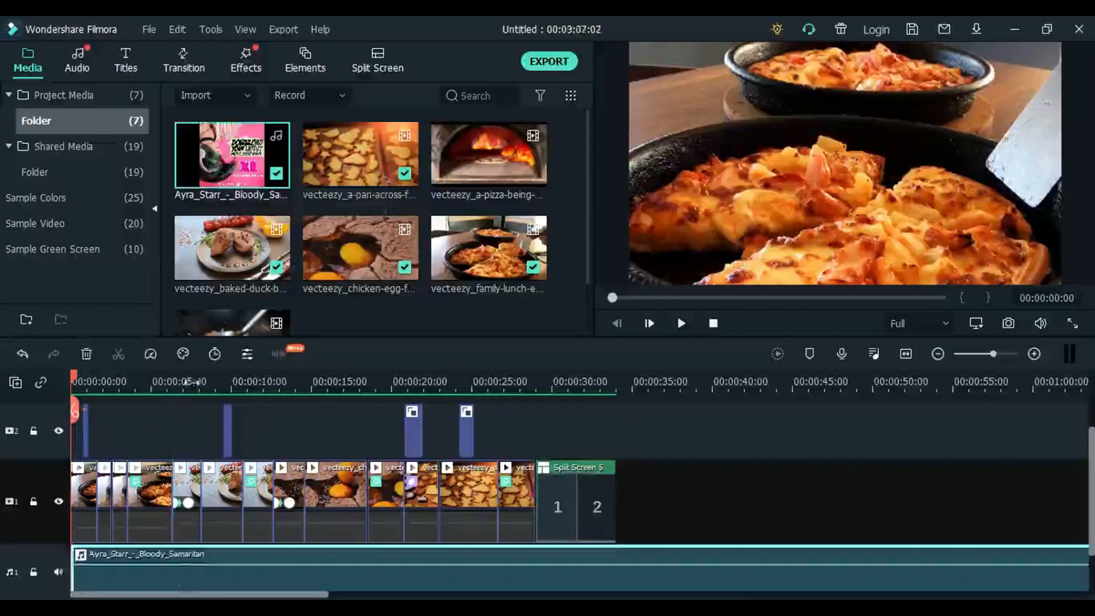
{"action": "left_click_drag", "start_coordinate": [194, 382], "coordinate": [342, 407]}
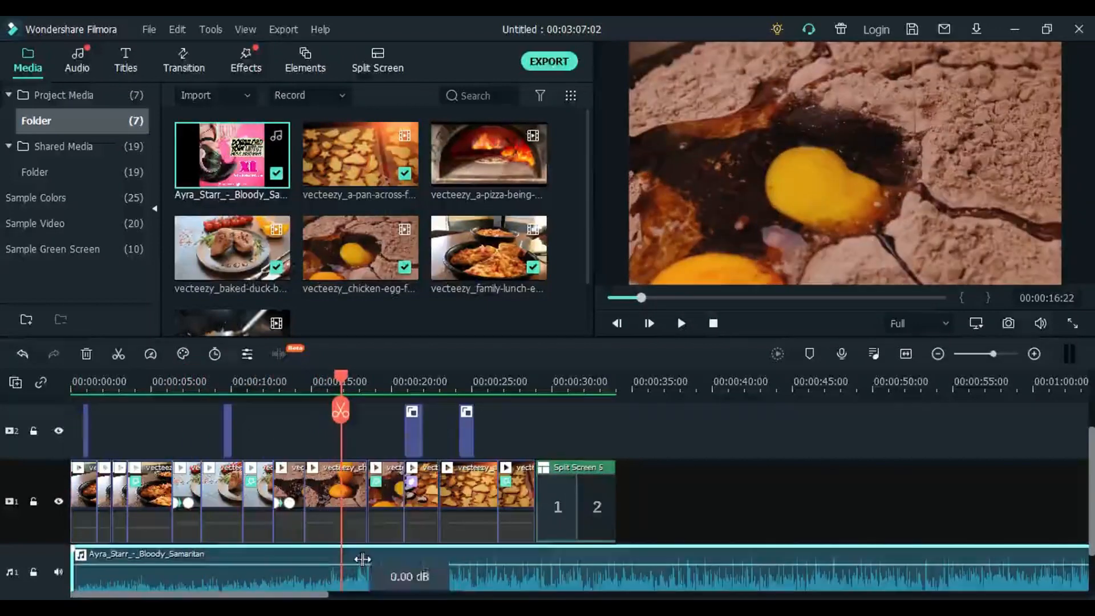
{"action": "left_click", "coordinate": [362, 559]}
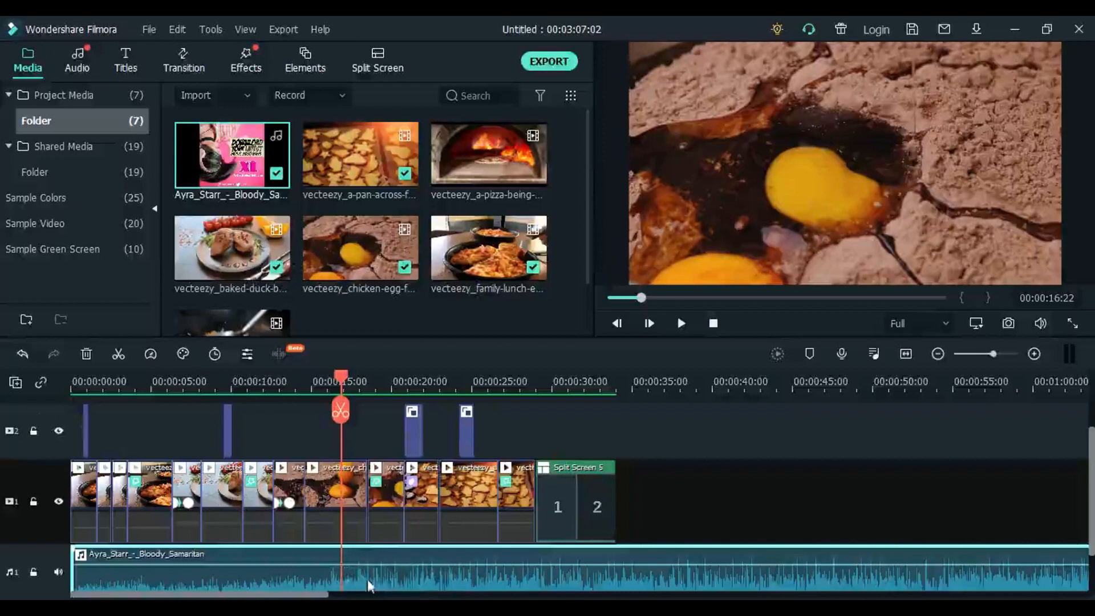
{"action": "left_click", "coordinate": [341, 409]}
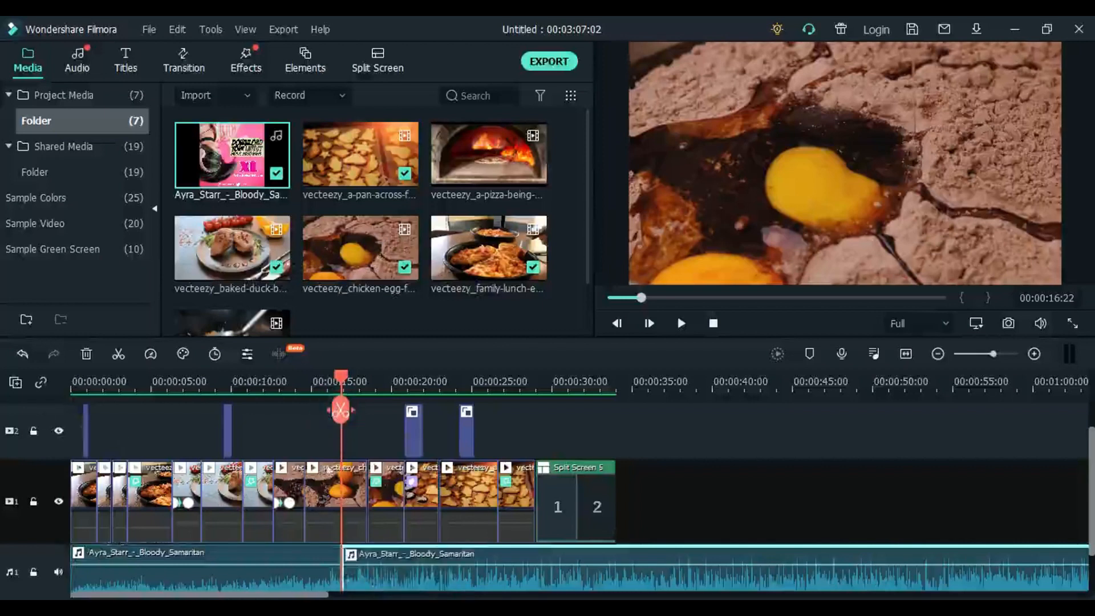
{"action": "left_click", "coordinate": [316, 552]}
{"action": "key", "text": "Delete"}
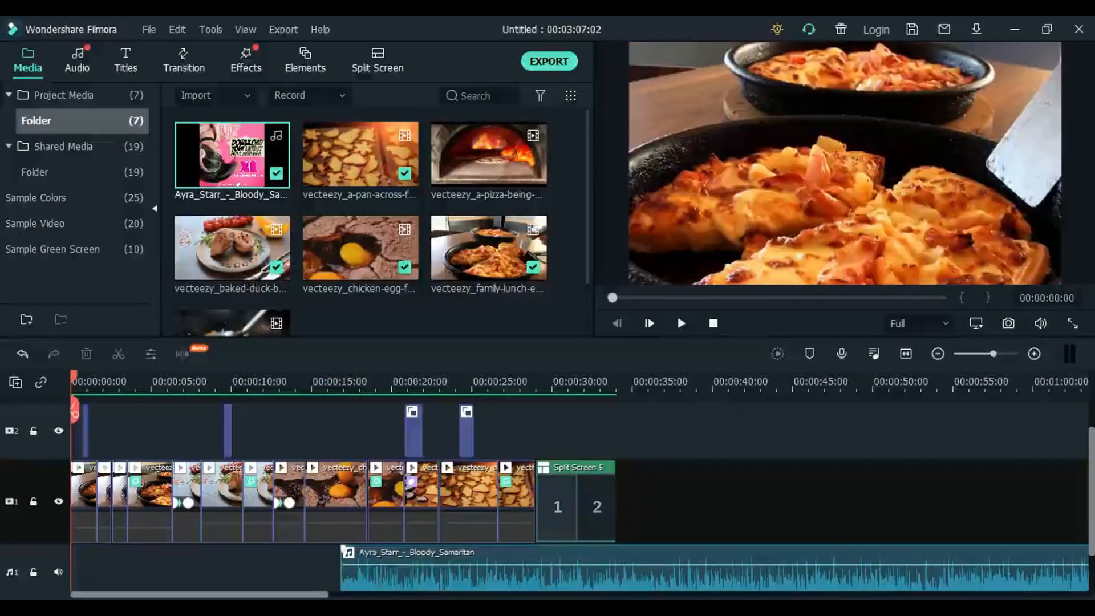
- Move the remaining song to the timeline start and remove everything after 00:00:33:23, at the end of the split screen
{"action": "left_click_drag", "start_coordinate": [452, 575], "coordinate": [184, 563]}
{"action": "left_click", "coordinate": [613, 382]}
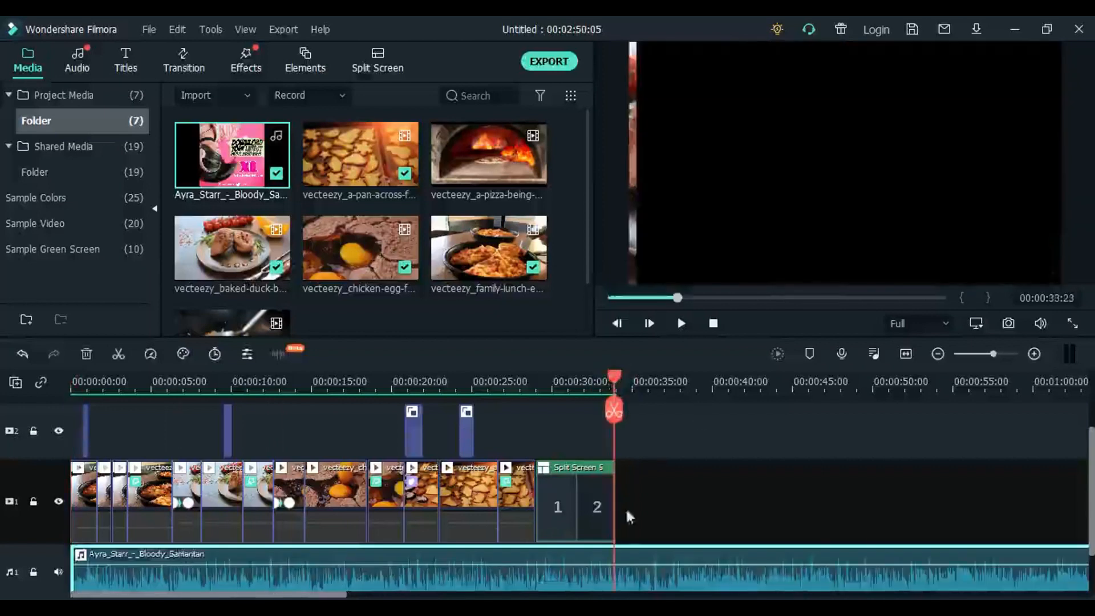
{"action": "left_click", "coordinate": [614, 412]}
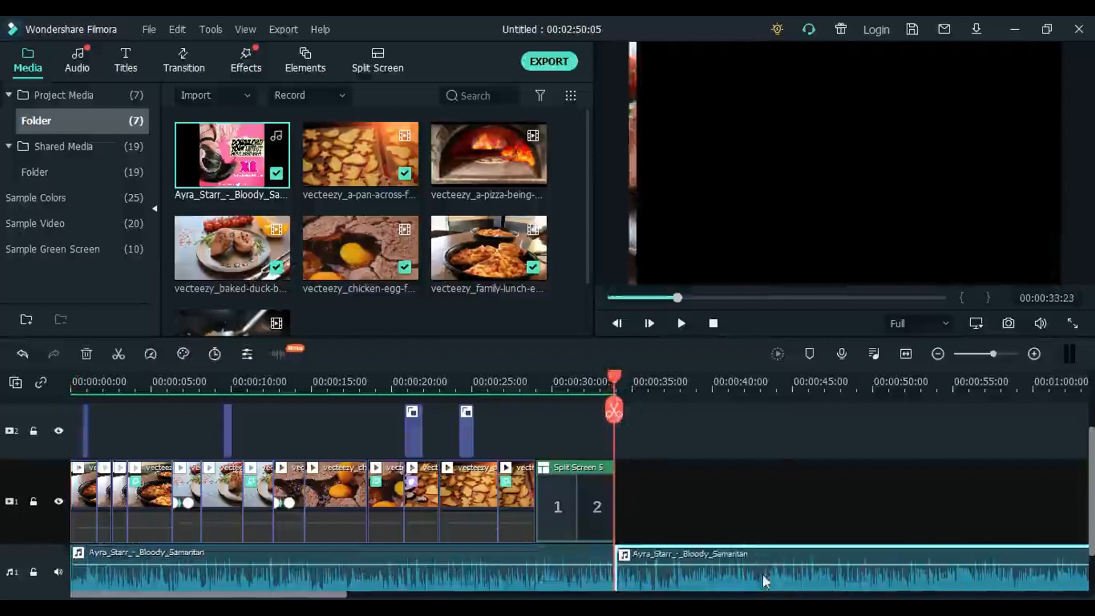
{"action": "key", "text": "Delete"}
- Play the timeline from the beginning to check the video together with the trimmed song
{"action": "left_click", "coordinate": [338, 388]}
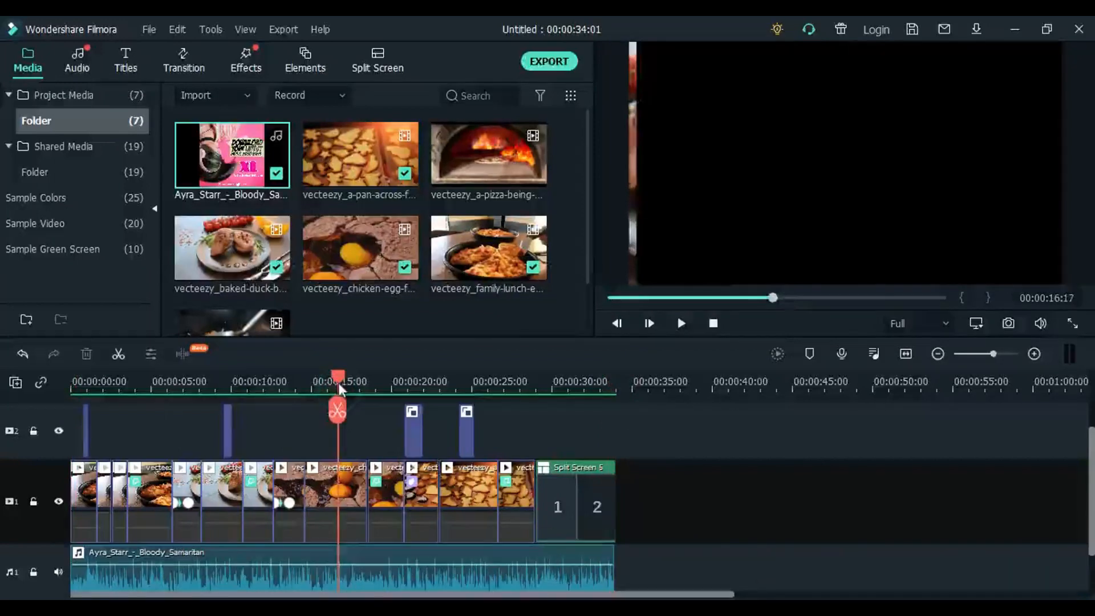
{"action": "left_click_drag", "start_coordinate": [339, 387], "coordinate": [73, 388]}
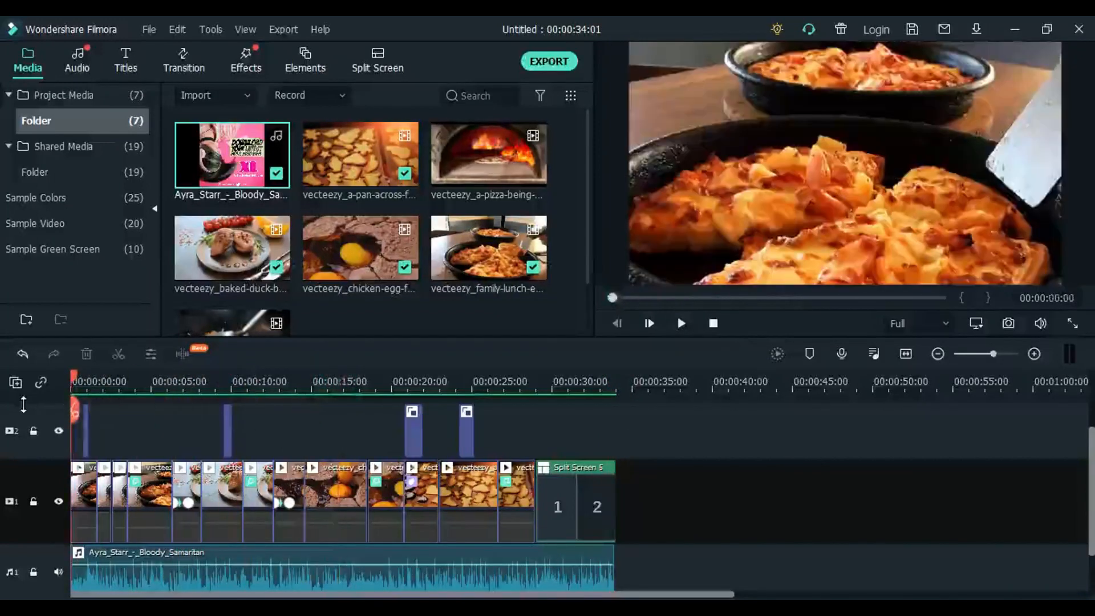
{"action": "key", "text": "space"}
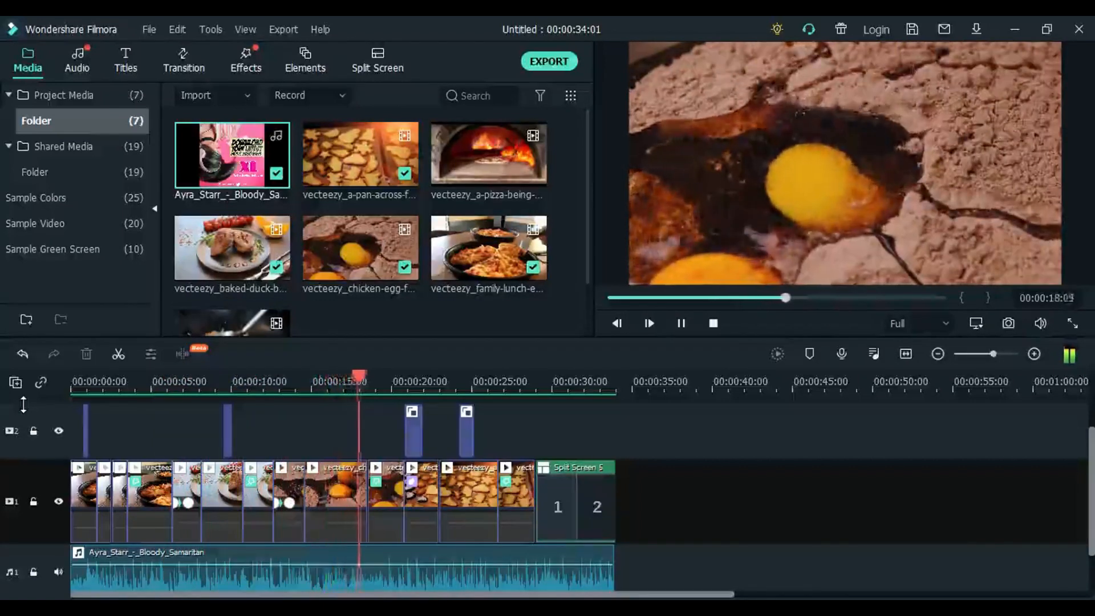
{"action": "key", "text": "space"}
- Add a Default Title on video track 3 at 00:00:01:15 and shorten it to end at about the 3-second mark
{"action": "left_click_drag", "start_coordinate": [150, 387], "coordinate": [96, 430]}
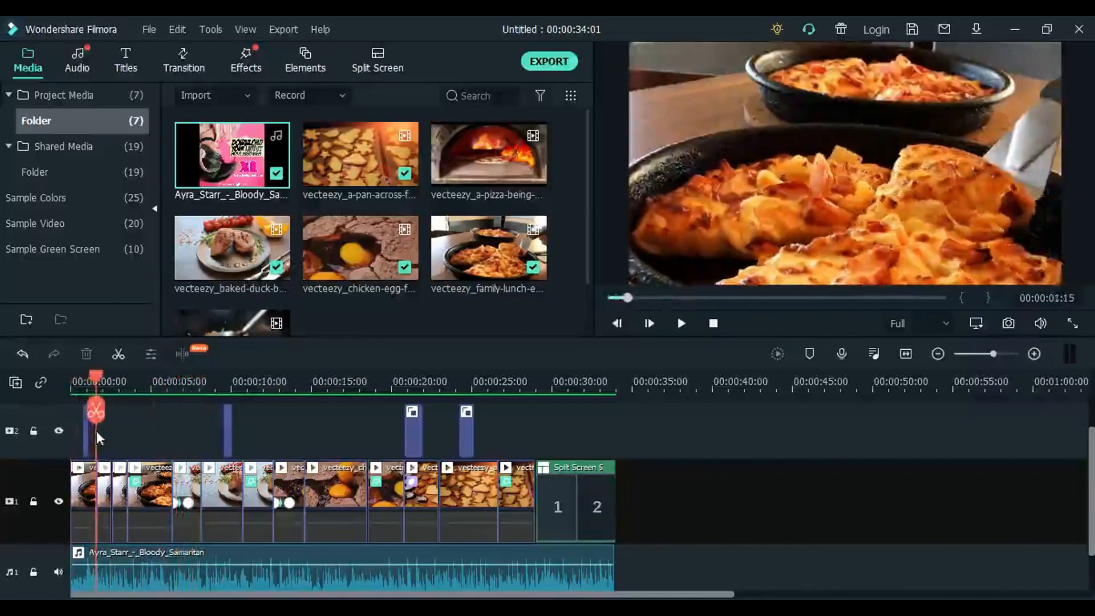
{"action": "left_click", "coordinate": [127, 68]}
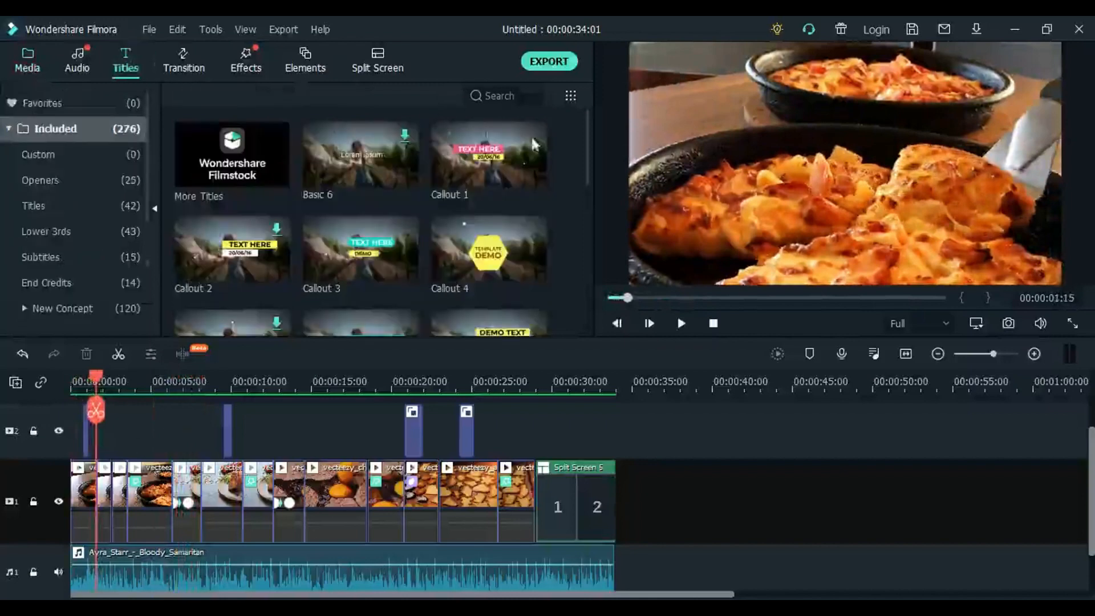
{"action": "left_click_drag", "start_coordinate": [591, 144], "coordinate": [594, 202]}
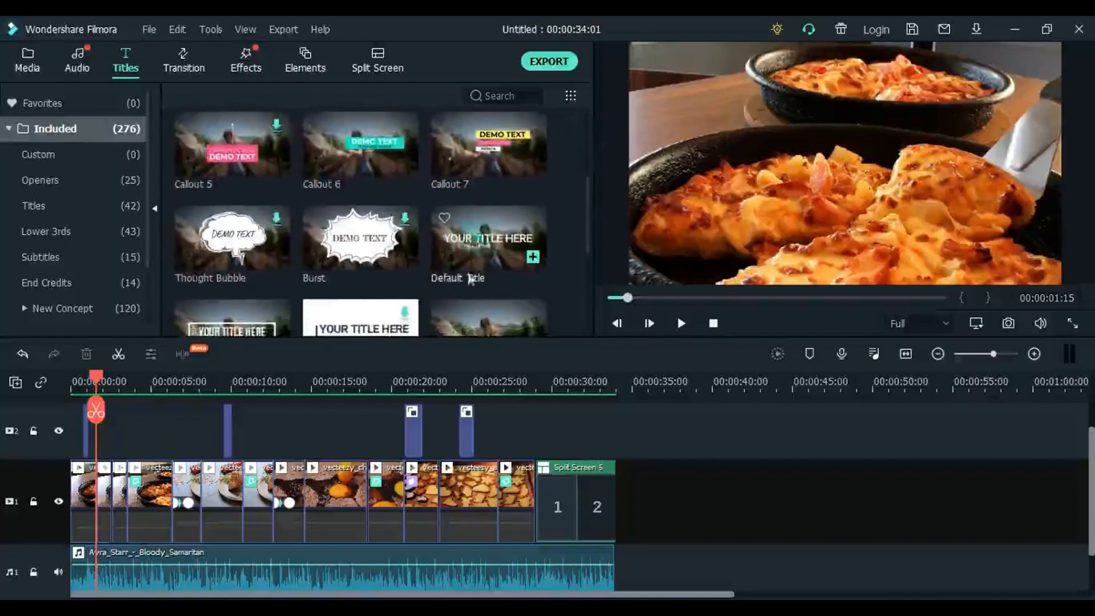
{"action": "left_click_drag", "start_coordinate": [481, 246], "coordinate": [107, 425]}
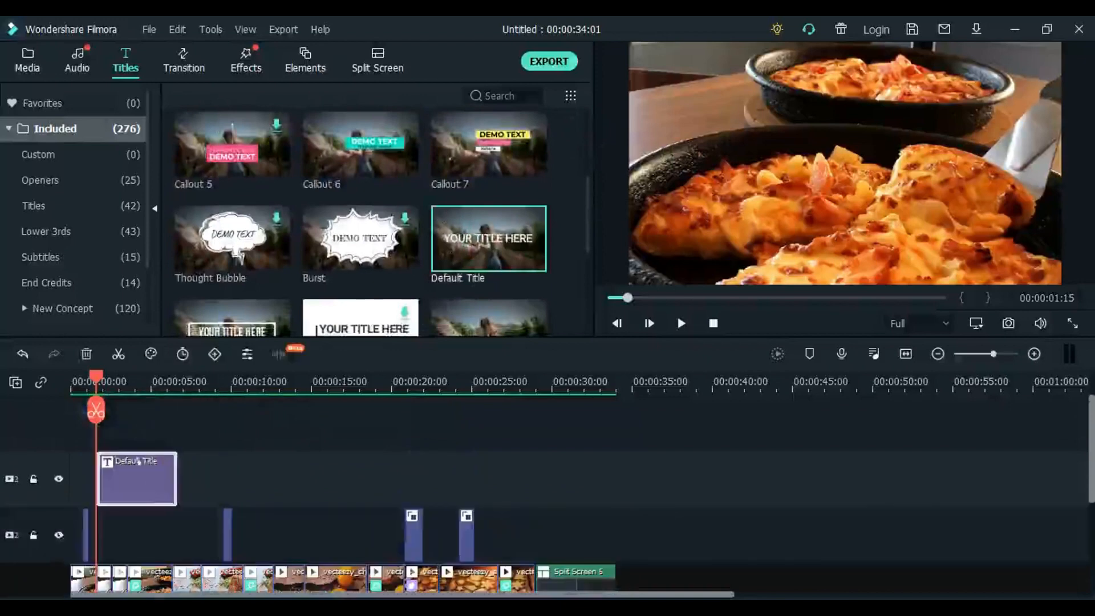
{"action": "left_click_drag", "start_coordinate": [171, 473], "coordinate": [117, 479]}
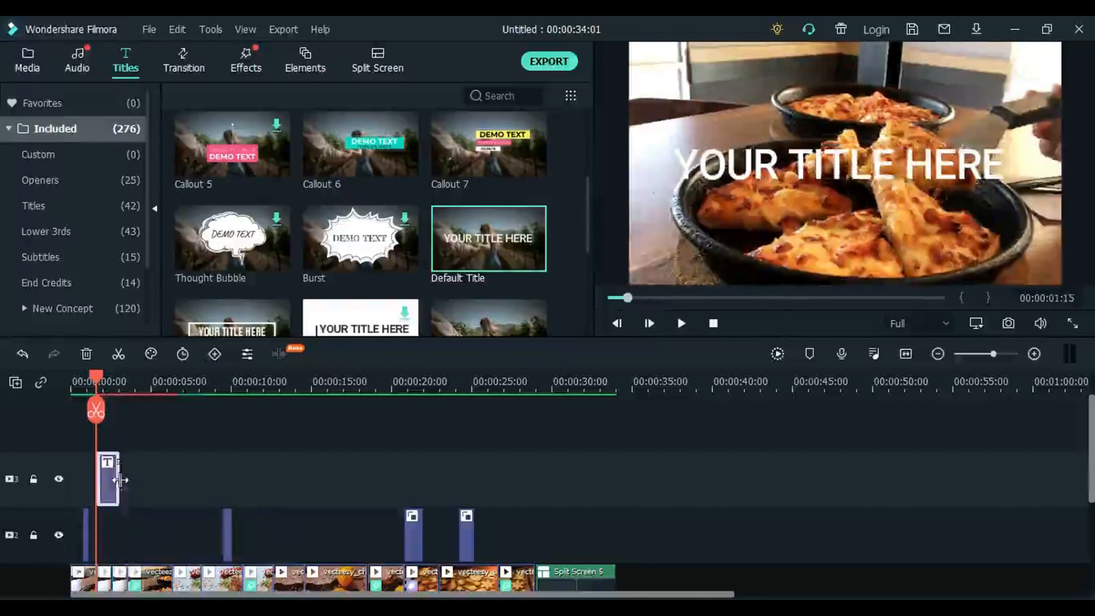
- Replace the title's placeholder text with "WELCOME TO" on the first line and "MY FOOD CORNER" on the second
{"action": "left_click", "coordinate": [108, 482]}
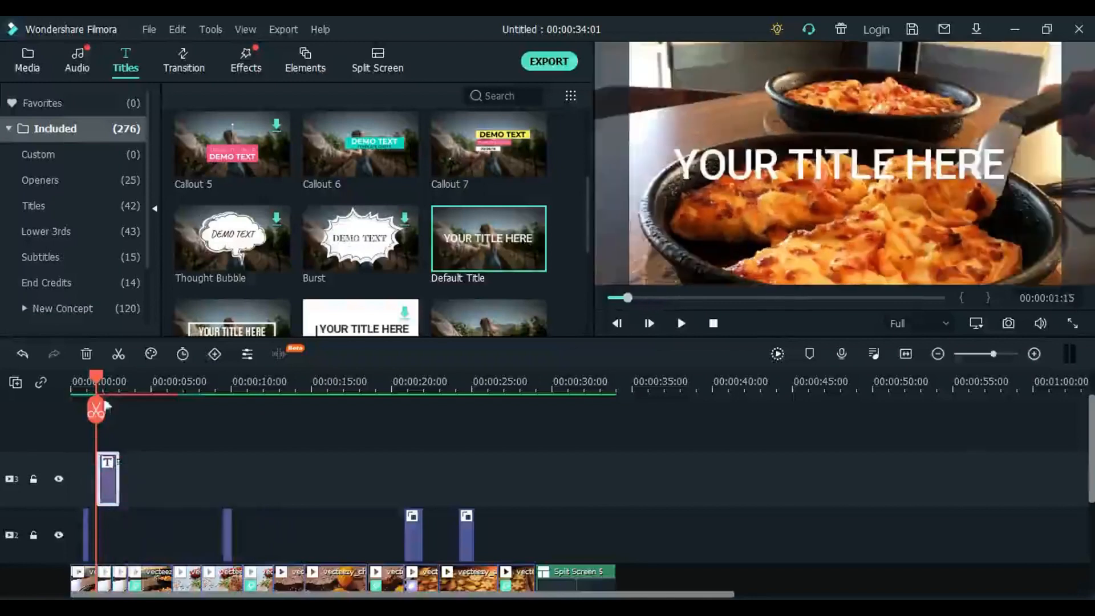
{"action": "left_click", "coordinate": [107, 385]}
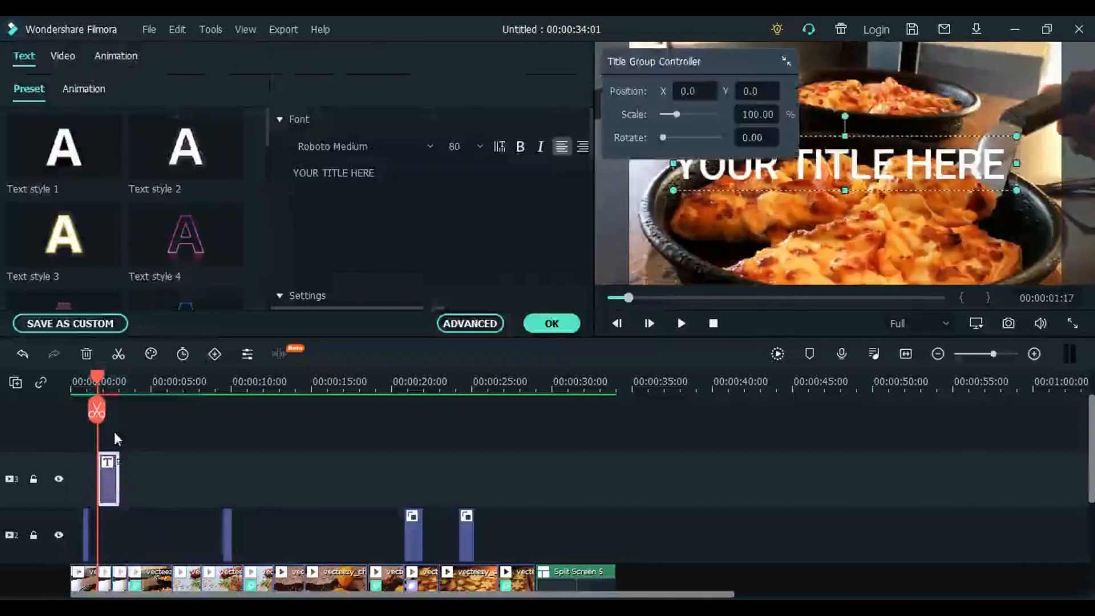
{"action": "left_click", "coordinate": [382, 177]}
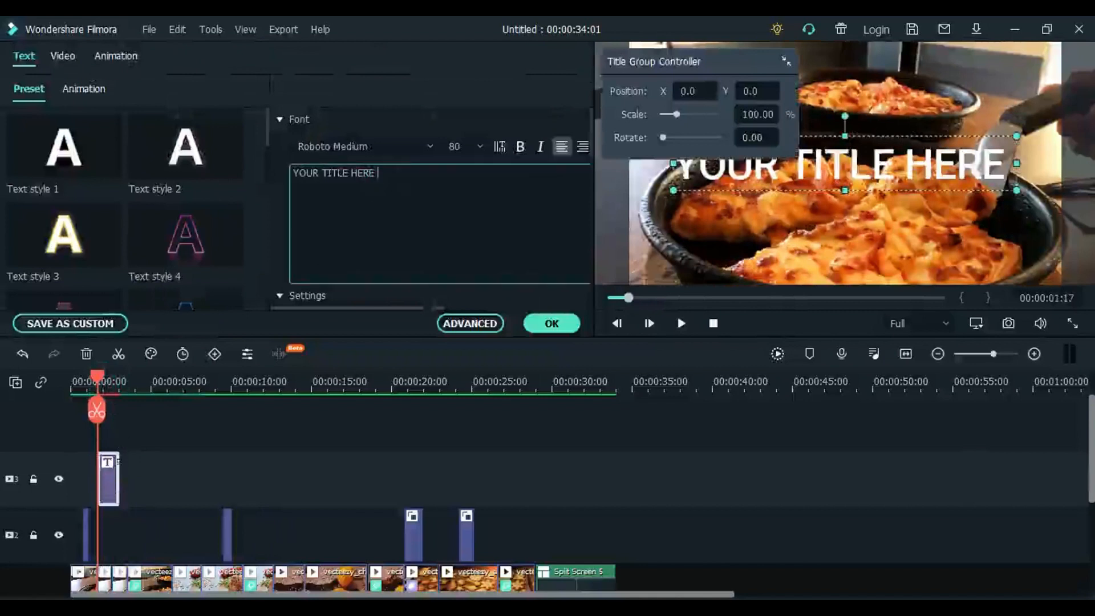
{"action": "left_click_drag", "start_coordinate": [380, 174], "coordinate": [291, 173]}
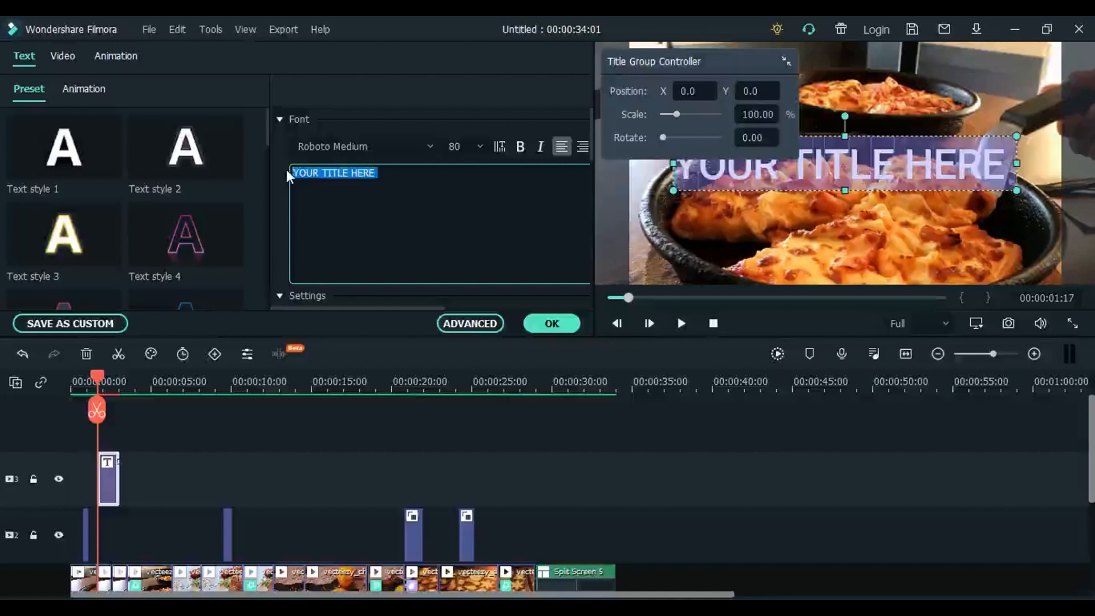
{"action": "type", "text": "WE"}
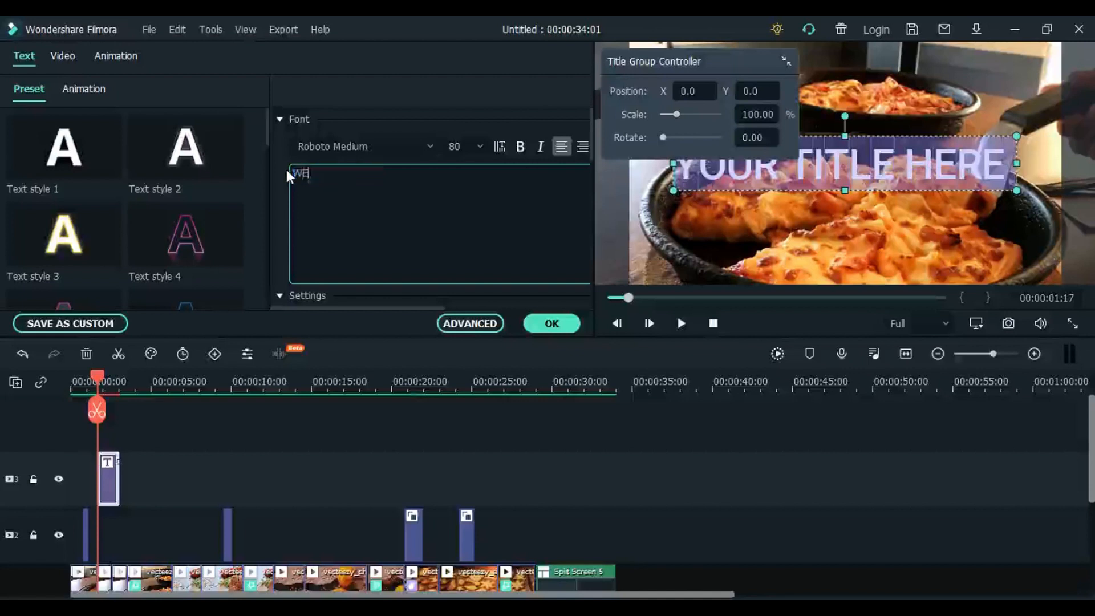
{"action": "type", "text": "LCOME"}
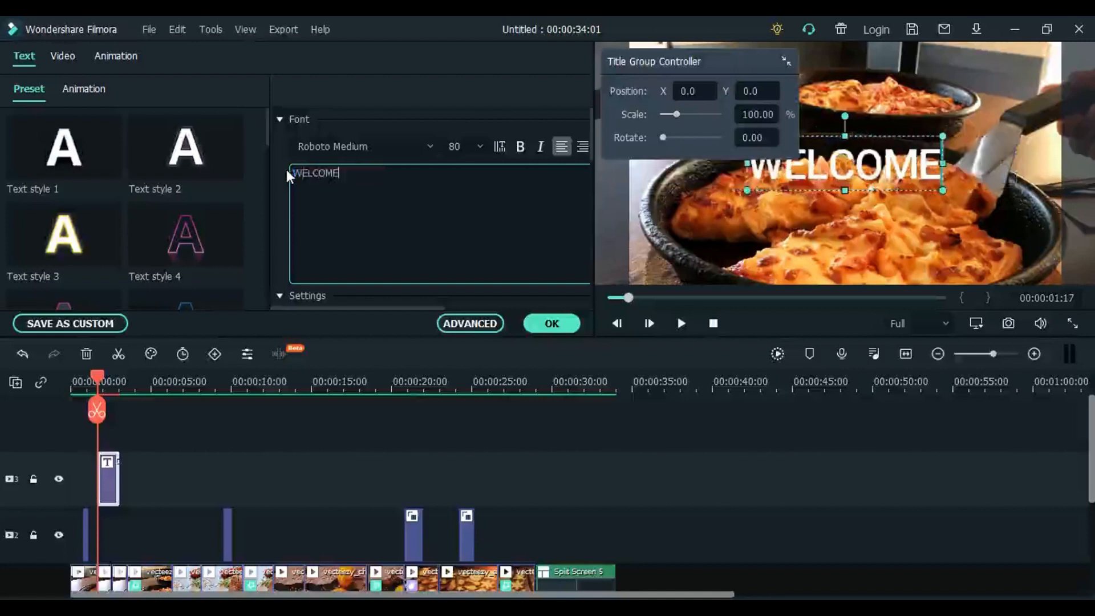
{"action": "type", "text": " TO"}
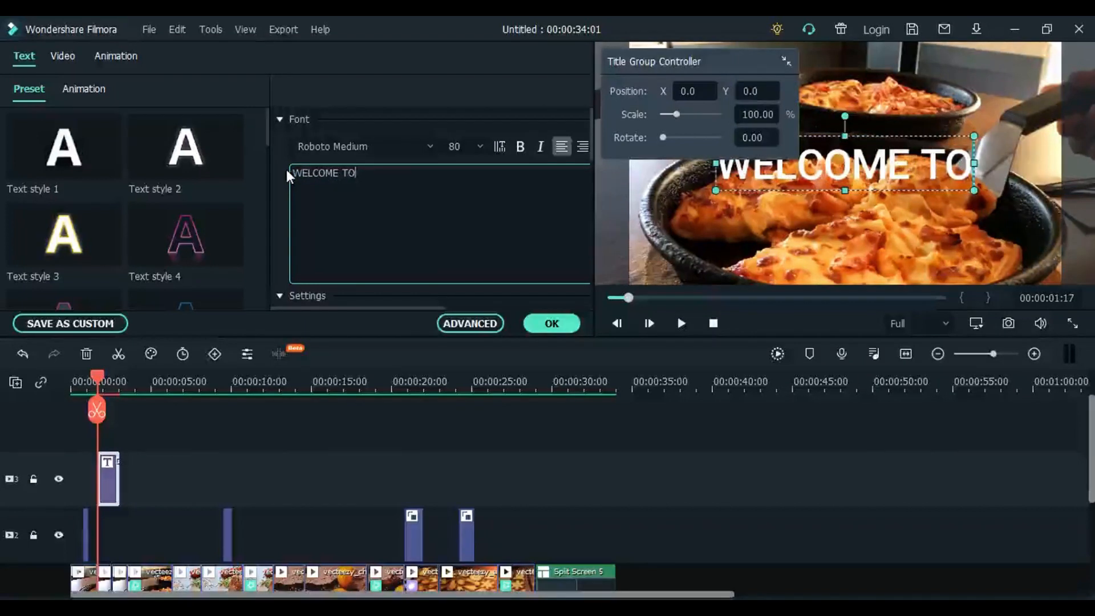
{"action": "key", "text": "Return"}
{"action": "type", "text": "MY"}
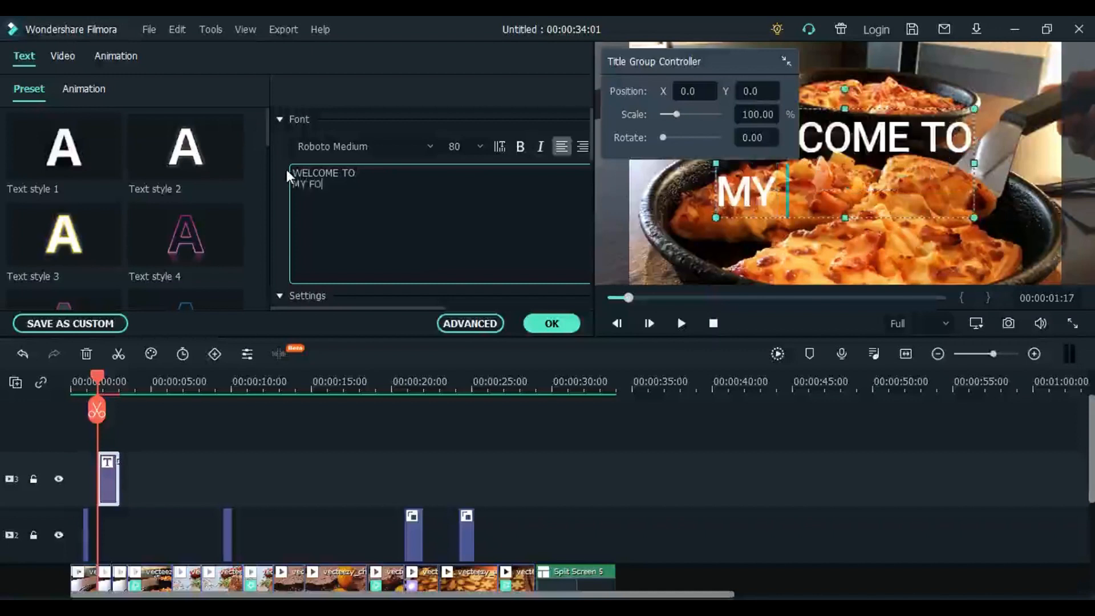
{"action": "type", "text": " FOOD CORNER"}
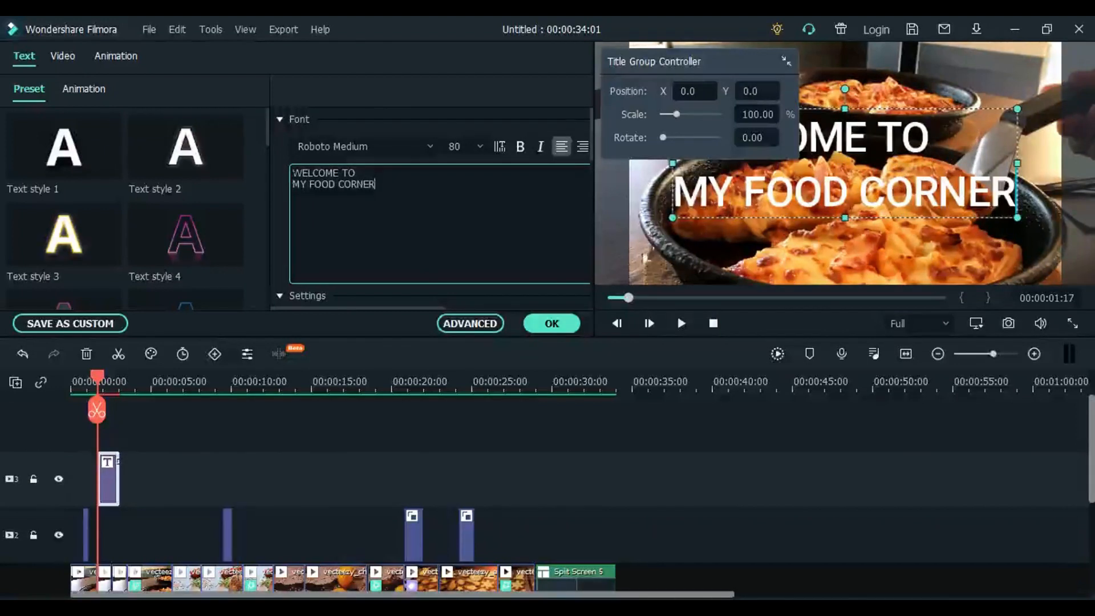
- Try right, left and justified alignment on the two-line title, and settle on centre alignment
{"action": "left_click", "coordinate": [581, 147]}
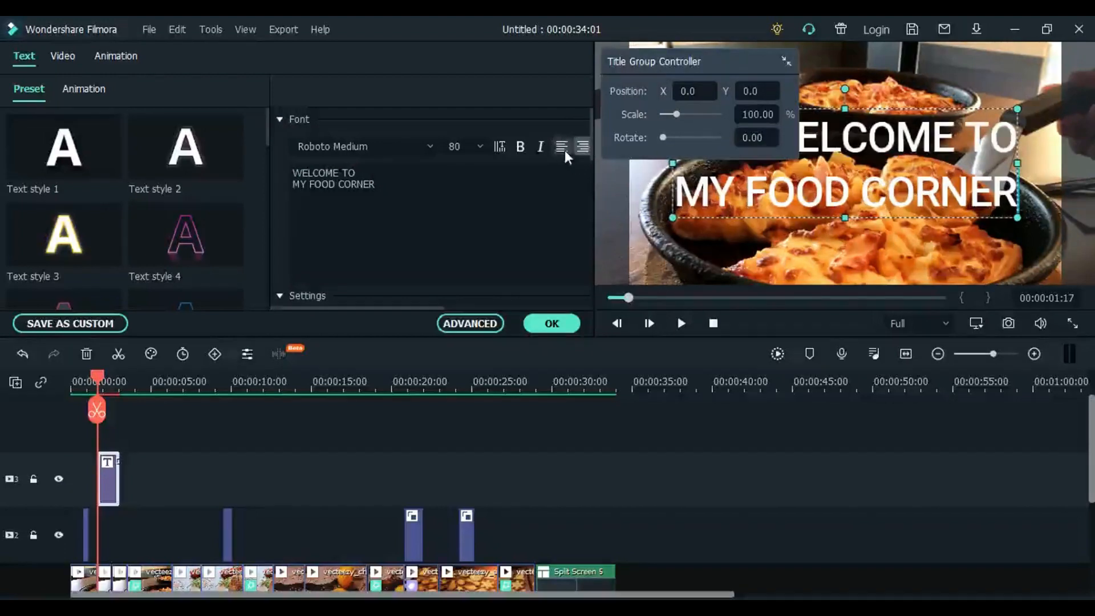
{"action": "left_click", "coordinate": [563, 149]}
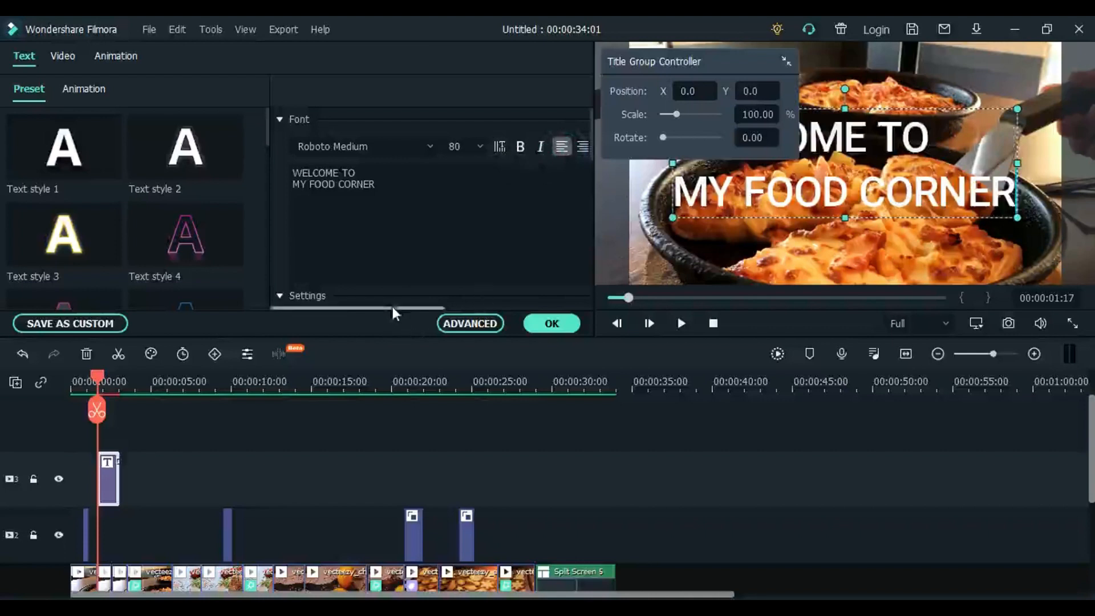
{"action": "left_click_drag", "start_coordinate": [391, 309], "coordinate": [438, 317]}
{"action": "left_click", "coordinate": [540, 148]}
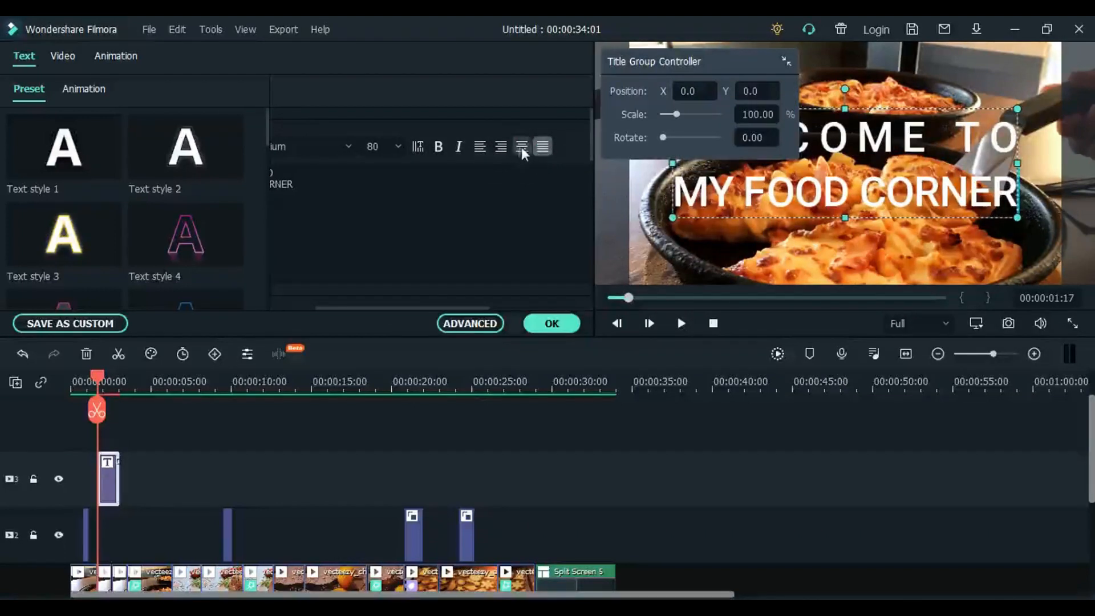
{"action": "left_click", "coordinate": [521, 148]}
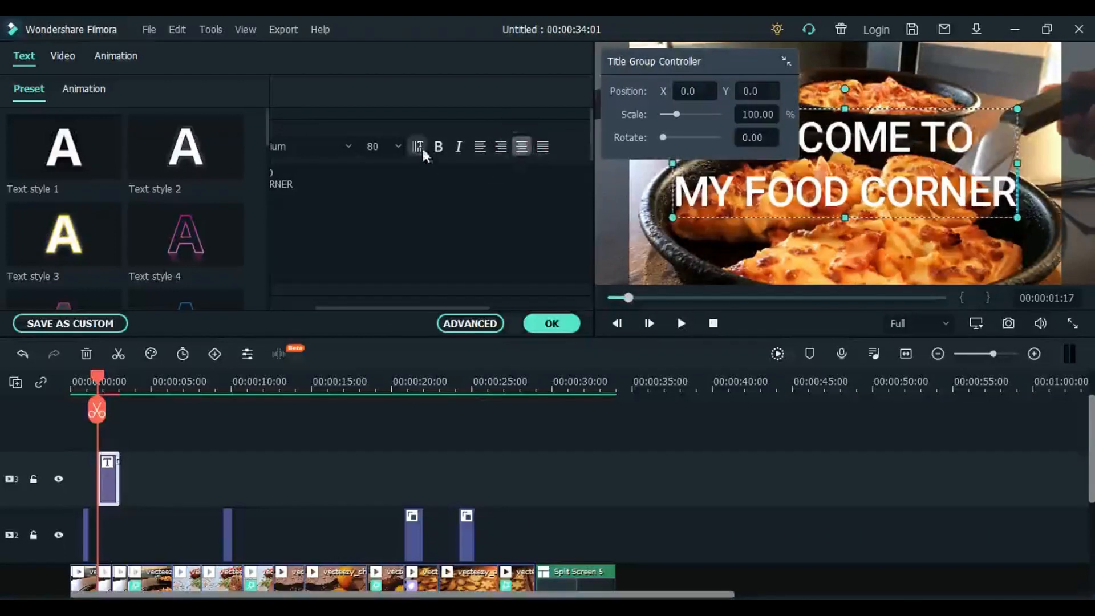
- Toggle the title's text direction between horizontal and vertical, ending on vertical
{"action": "left_click", "coordinate": [422, 148]}
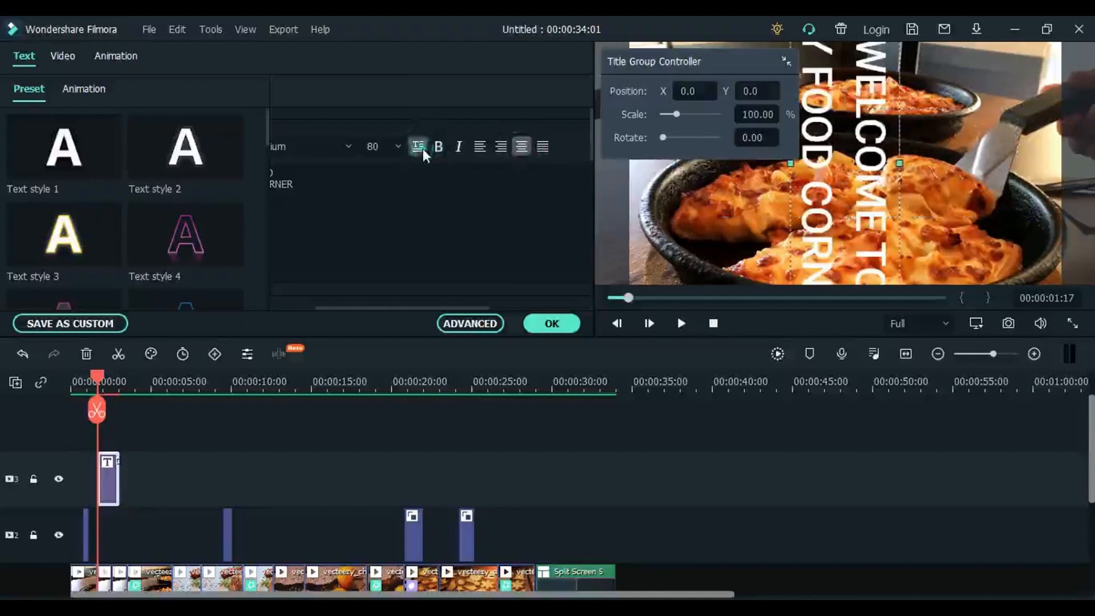
{"action": "left_click", "coordinate": [422, 149]}
{"action": "left_click", "coordinate": [423, 148]}
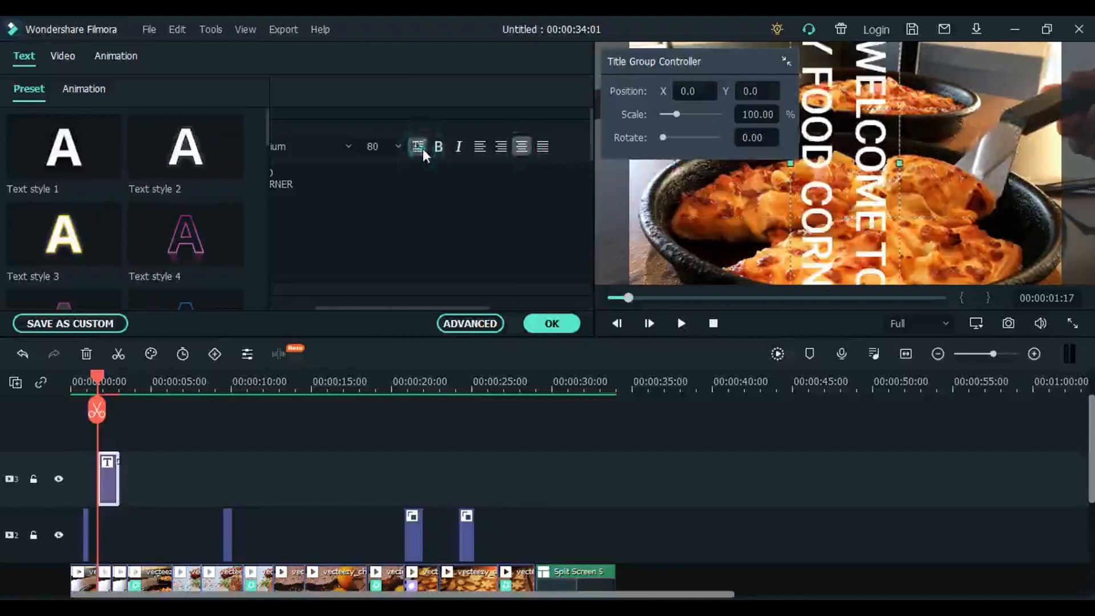
- Switch the title's text direction back to horizontal and open the title for advanced text editing
{"action": "left_click", "coordinate": [422, 148]}
{"action": "left_click", "coordinate": [422, 148]}
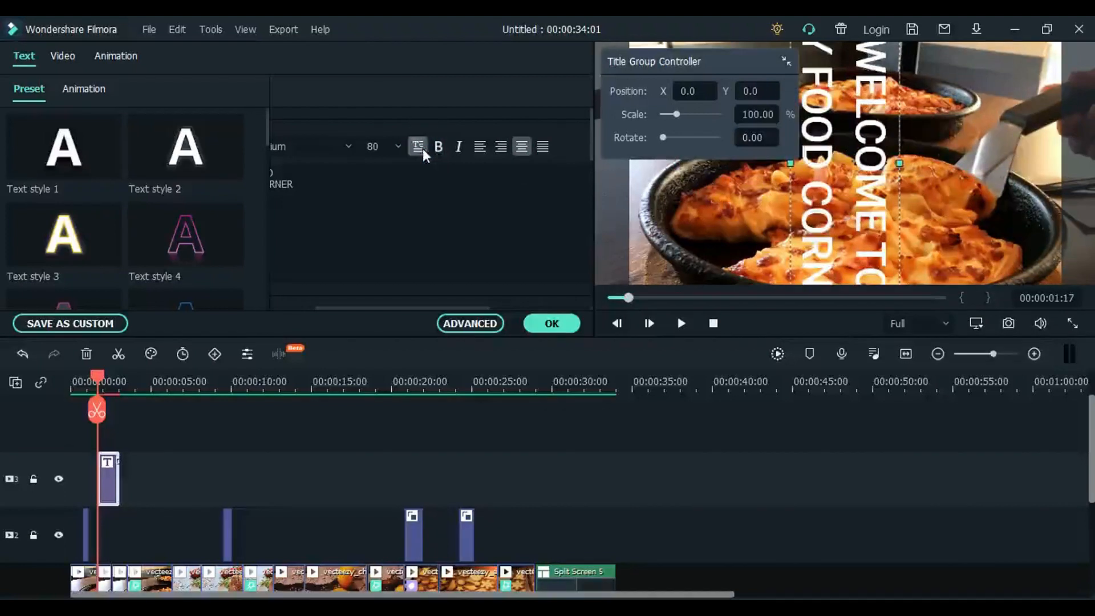
{"action": "left_click", "coordinate": [422, 148]}
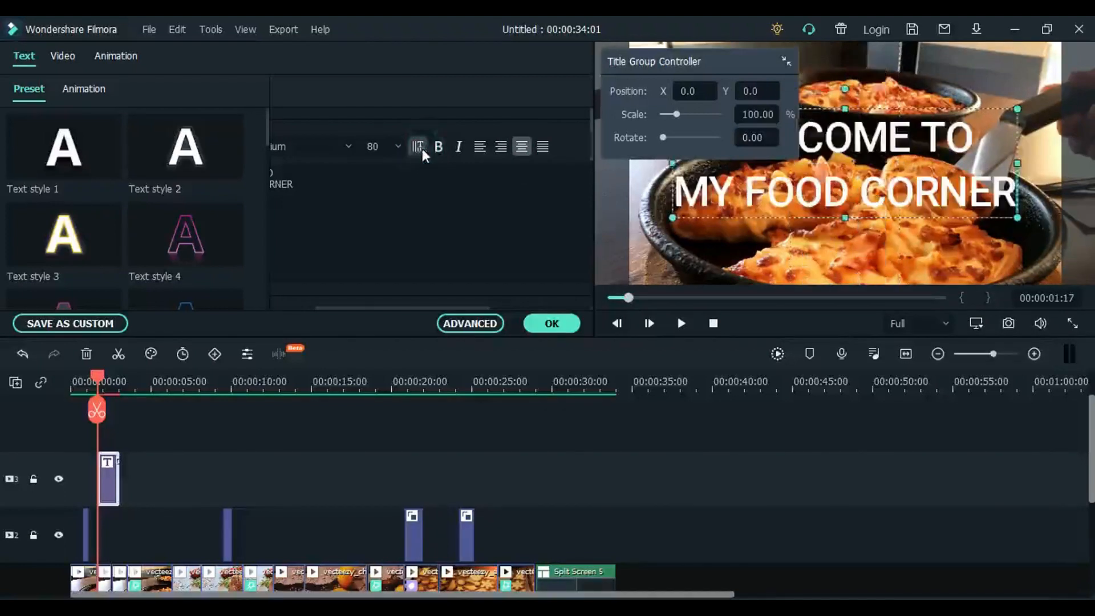
{"action": "left_click_drag", "start_coordinate": [393, 308], "coordinate": [386, 308]}
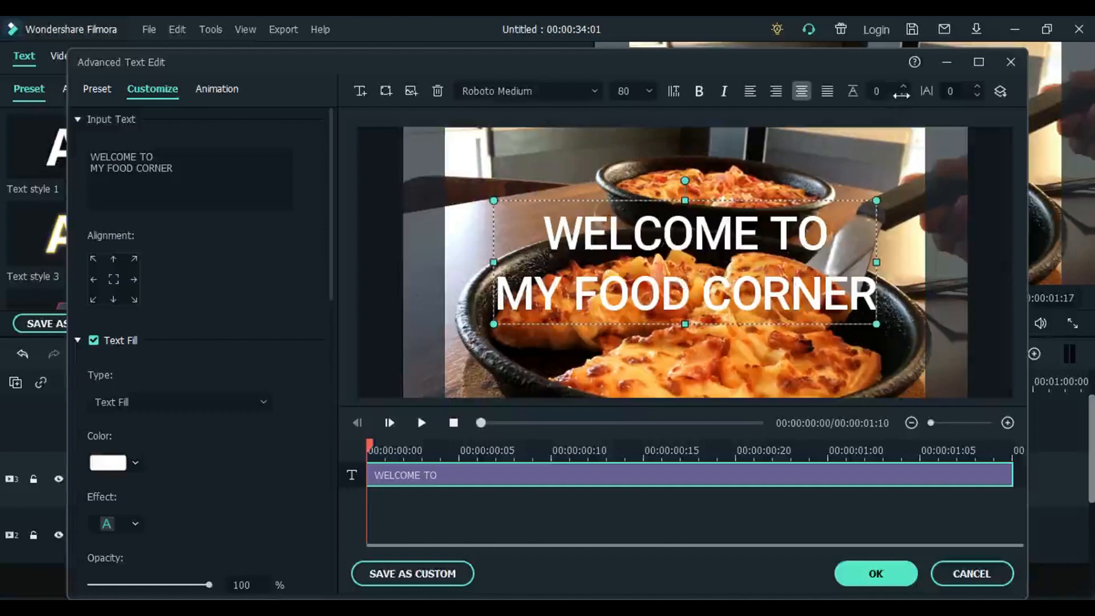
- Reduce the line spacing of the two-line welcome title to -34
{"action": "left_click", "coordinate": [902, 95]}
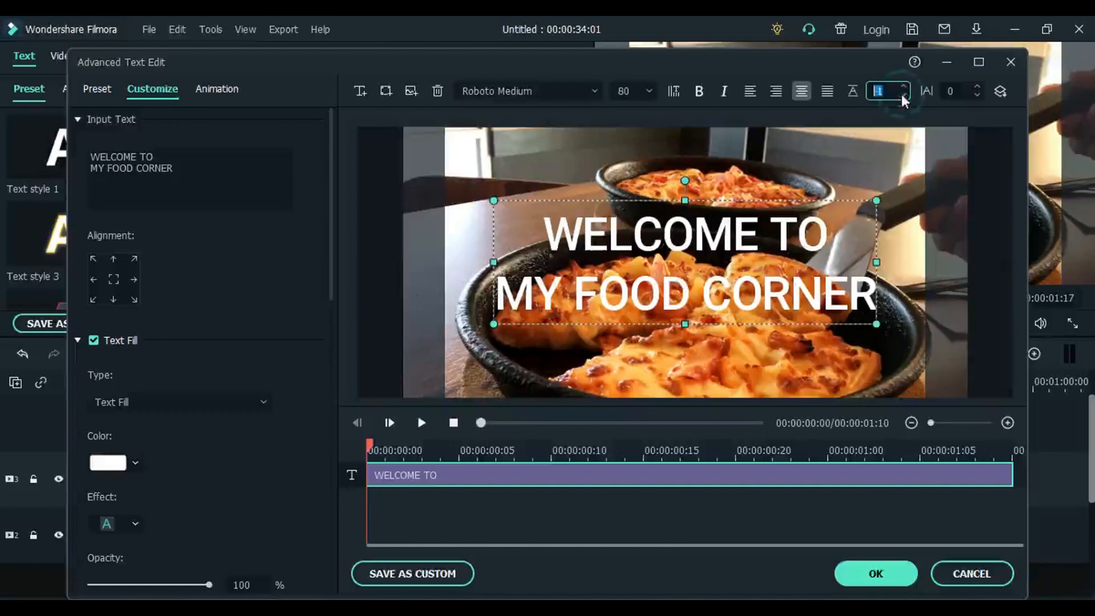
{"action": "left_click", "coordinate": [902, 95]}
{"action": "left_click", "coordinate": [902, 95]}
{"action": "left_click", "coordinate": [902, 95]}
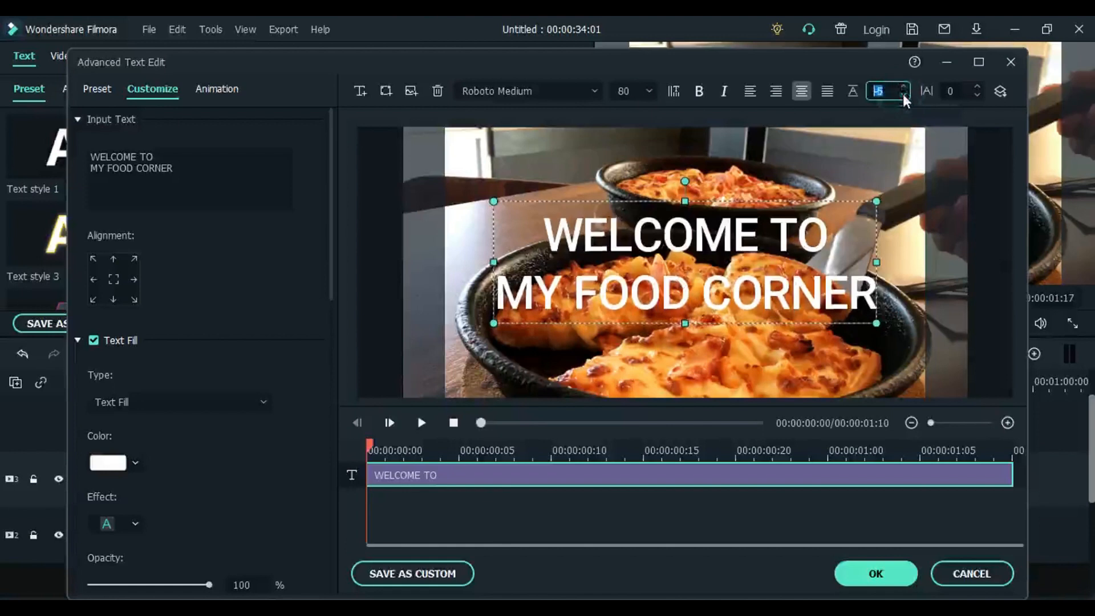
{"action": "left_click", "coordinate": [902, 94]}
{"action": "left_click", "coordinate": [902, 95]}
{"action": "left_click", "coordinate": [902, 95]}
{"action": "left_click", "coordinate": [902, 95]}
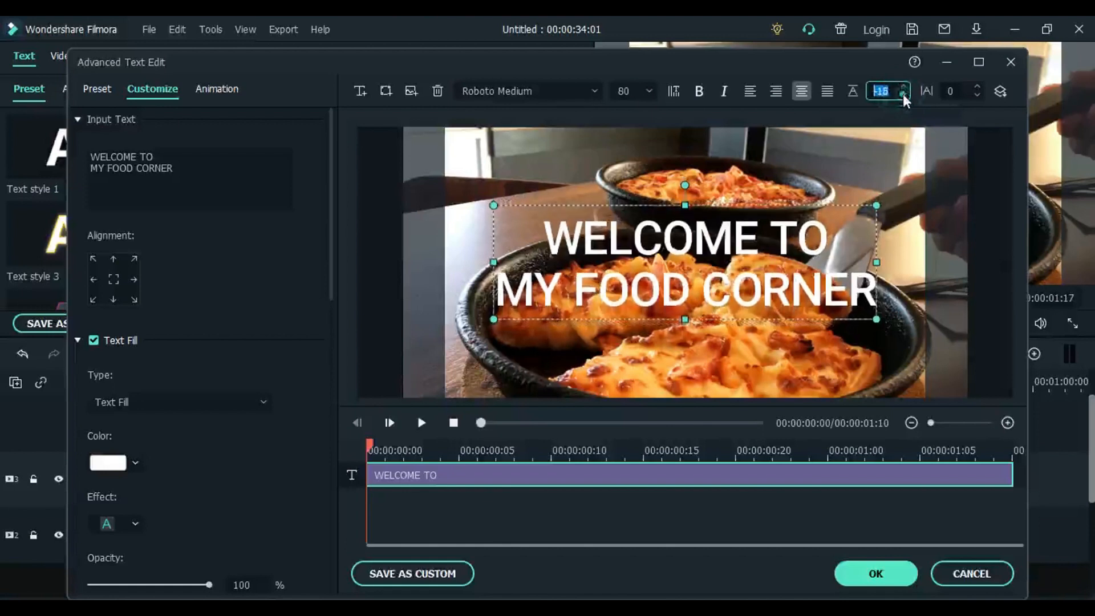
{"action": "left_click", "coordinate": [902, 95]}
{"action": "left_click", "coordinate": [902, 95]}
{"action": "left_click", "coordinate": [903, 95]}
{"action": "left_click", "coordinate": [902, 94]}
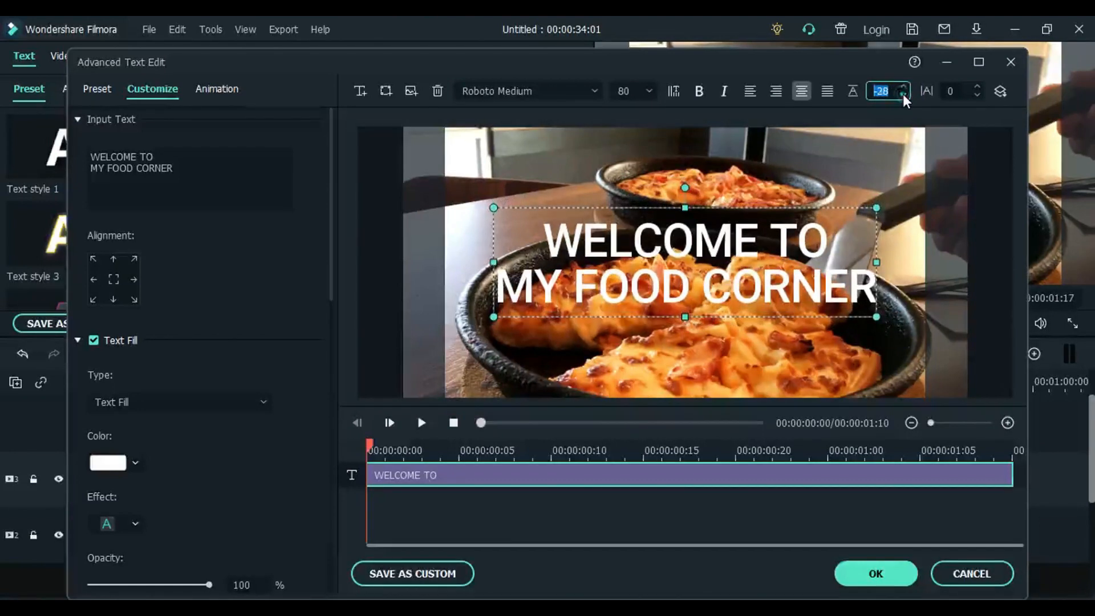
{"action": "left_click", "coordinate": [902, 95]}
{"action": "left_click", "coordinate": [902, 95]}
{"action": "left_click", "coordinate": [902, 95]}
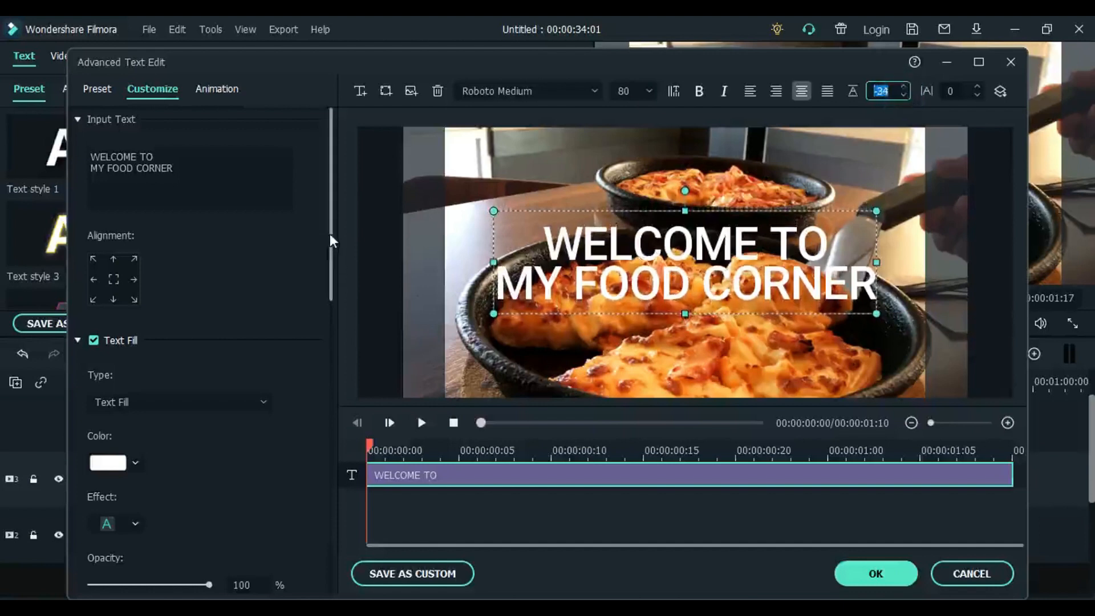
{"action": "left_click_drag", "start_coordinate": [332, 230], "coordinate": [326, 207]}
- Add a square shape, move it just below the welcome text and reshape it into a wide, thin bar
{"action": "left_click", "coordinate": [384, 90]}
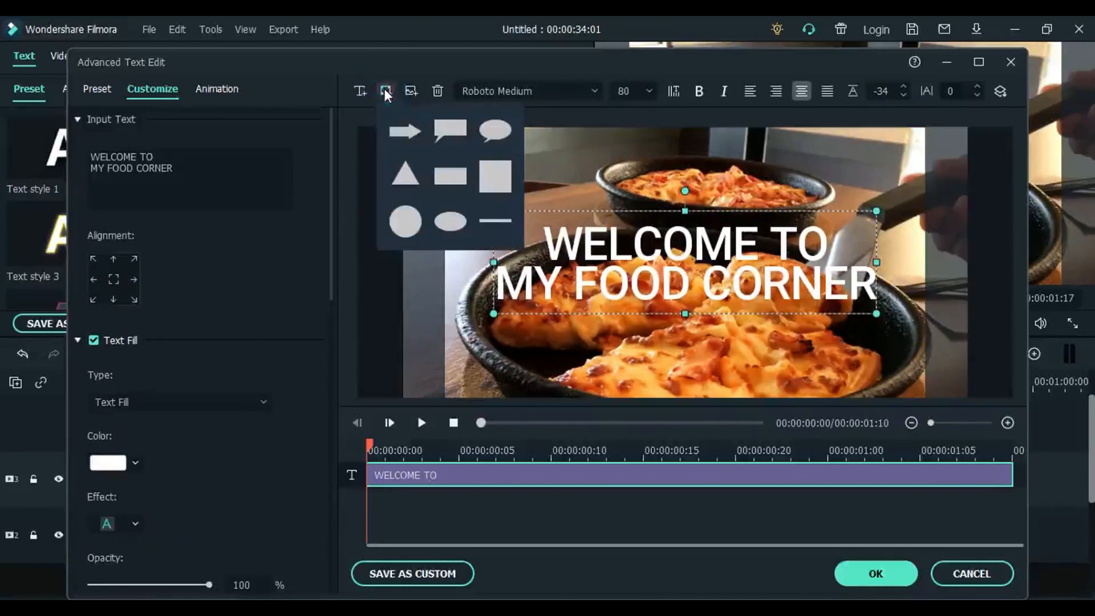
{"action": "left_click", "coordinate": [498, 183]}
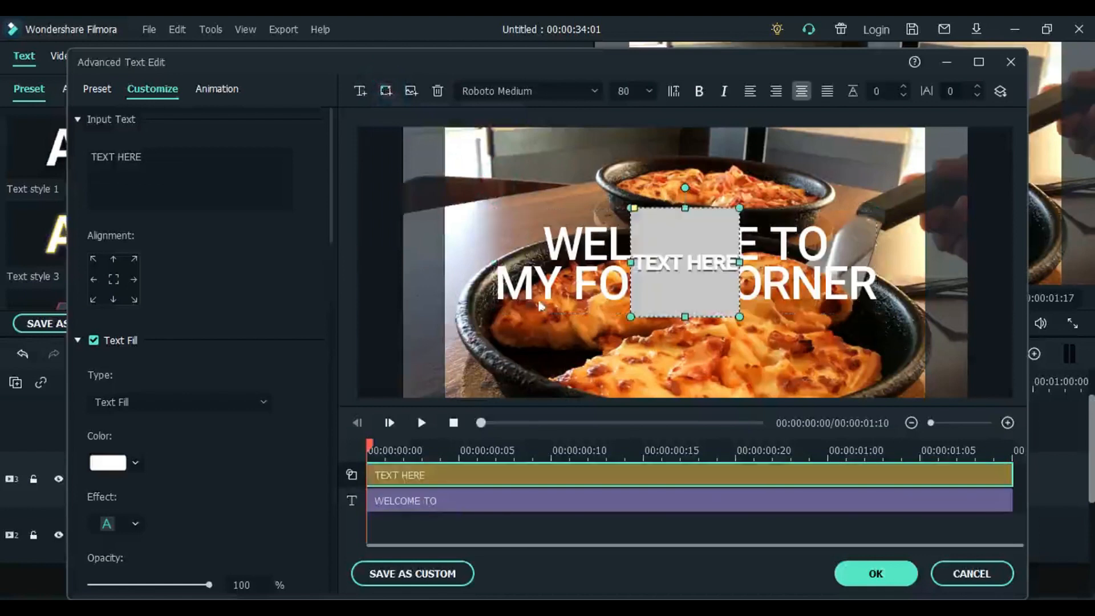
{"action": "left_click_drag", "start_coordinate": [692, 289], "coordinate": [599, 374]}
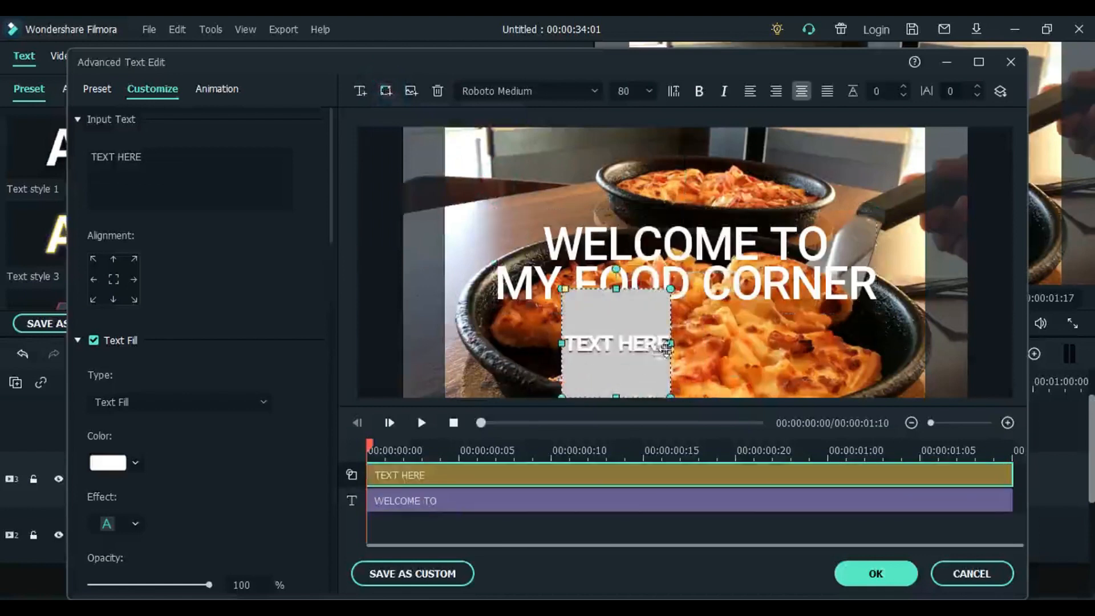
{"action": "left_click_drag", "start_coordinate": [670, 343], "coordinate": [846, 329]}
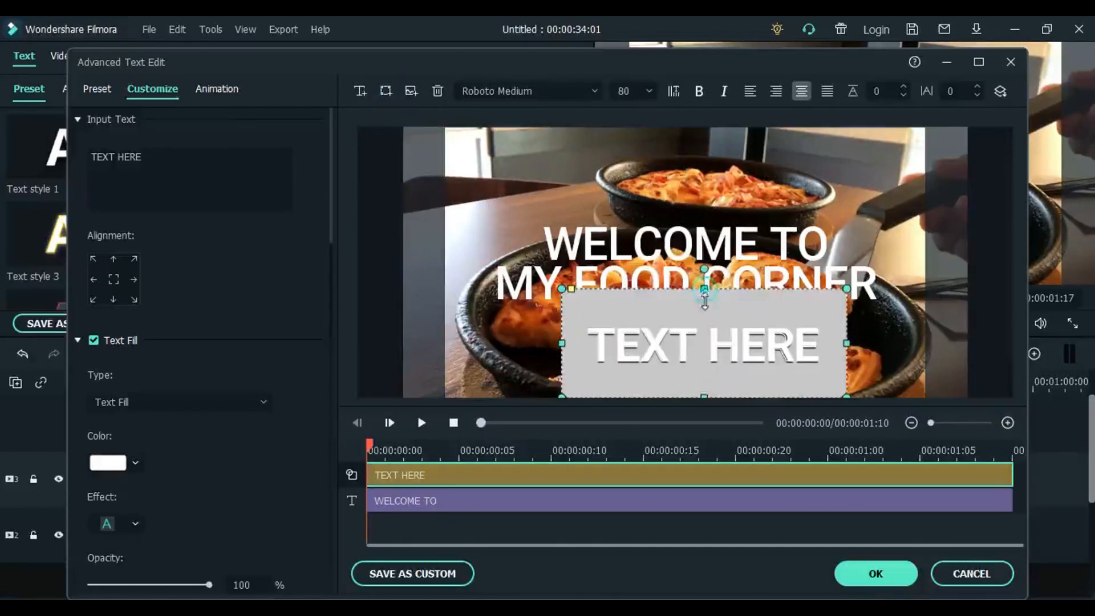
{"action": "left_click_drag", "start_coordinate": [705, 303], "coordinate": [722, 324]}
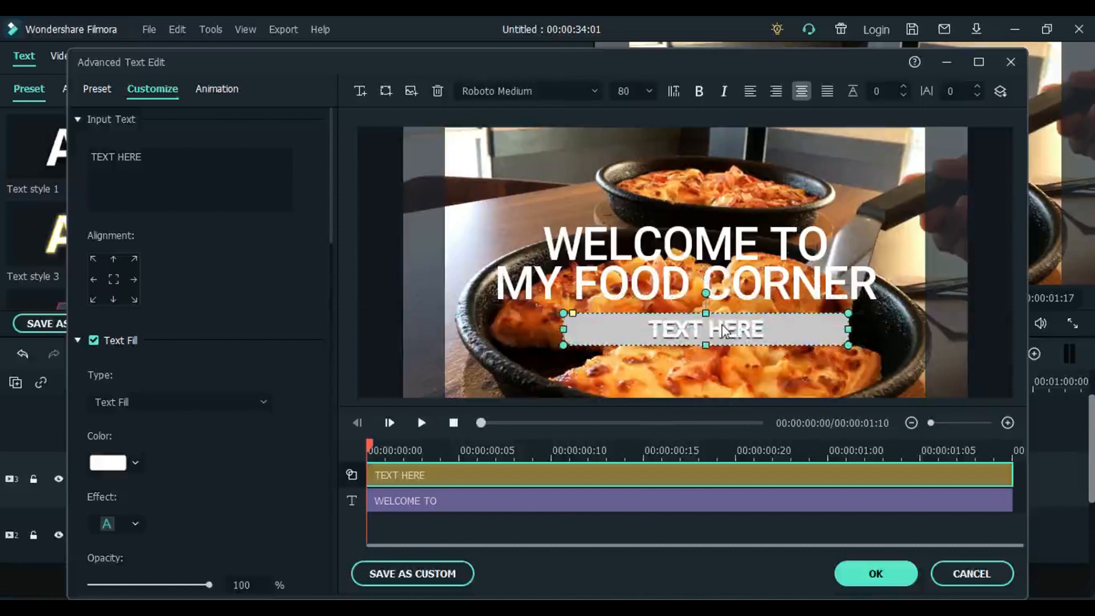
{"action": "left_click", "coordinate": [928, 341]}
{"action": "left_click", "coordinate": [826, 342]}
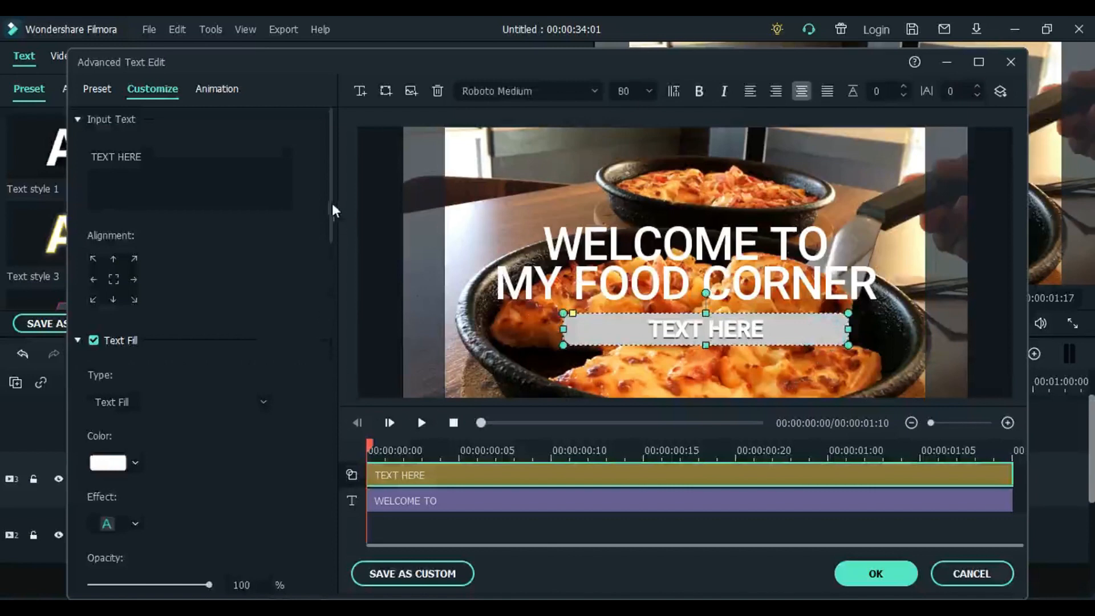
- Change the text fill colour of the bar's placeholder text to dark purple
{"action": "mouse_move", "coordinate": [332, 210]}
{"action": "left_mouse_down"}
{"action": "mouse_move", "coordinate": [338, 365]}
{"action": "mouse_move", "coordinate": [327, 231]}
{"action": "left_mouse_up"}
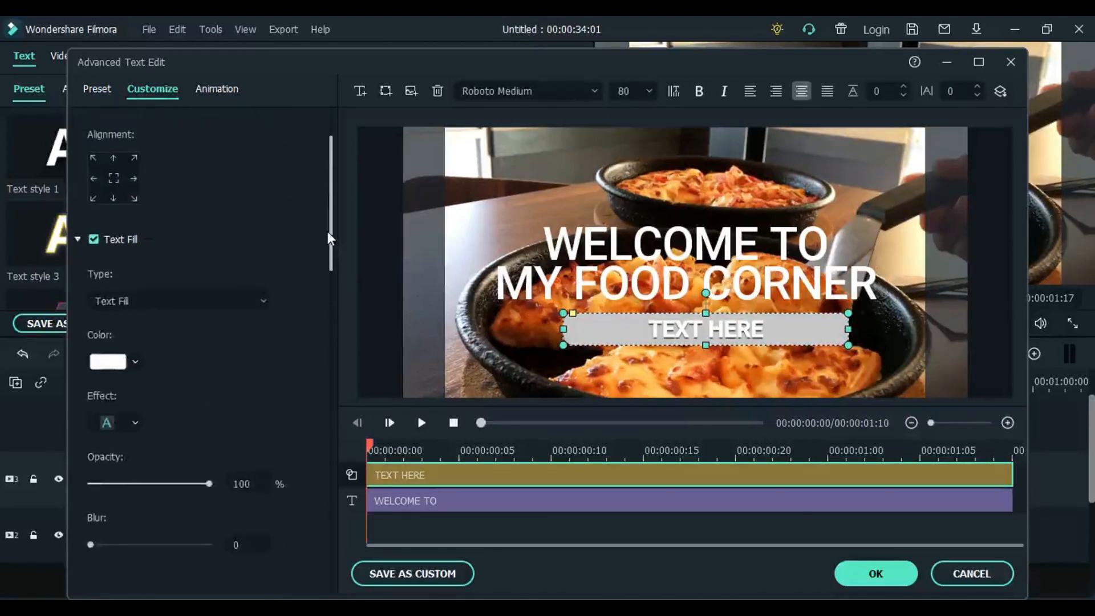
{"action": "left_click", "coordinate": [136, 362]}
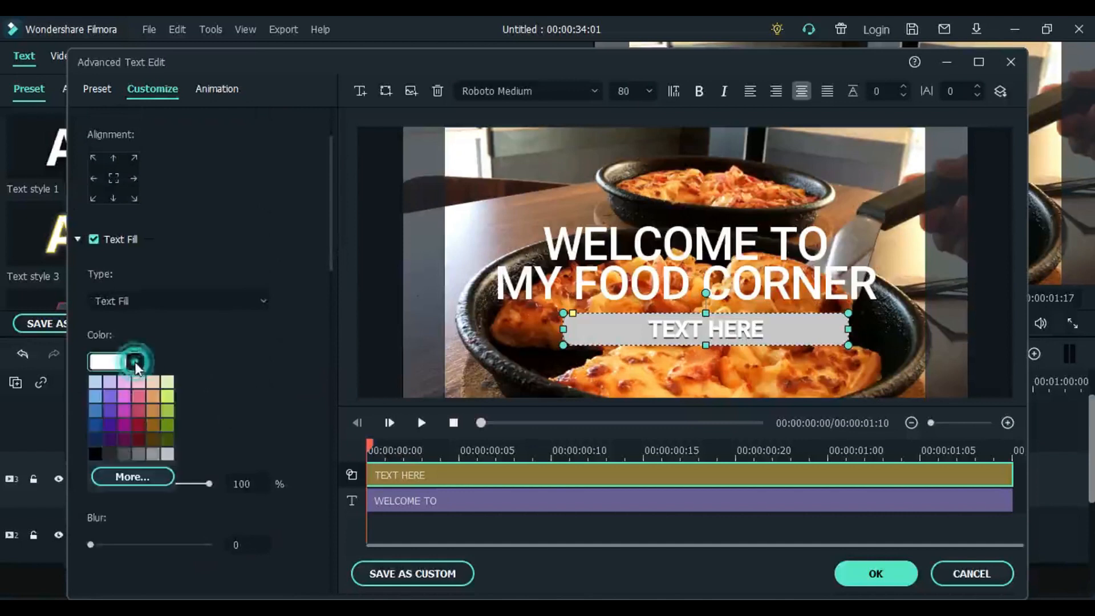
{"action": "left_click", "coordinate": [111, 404]}
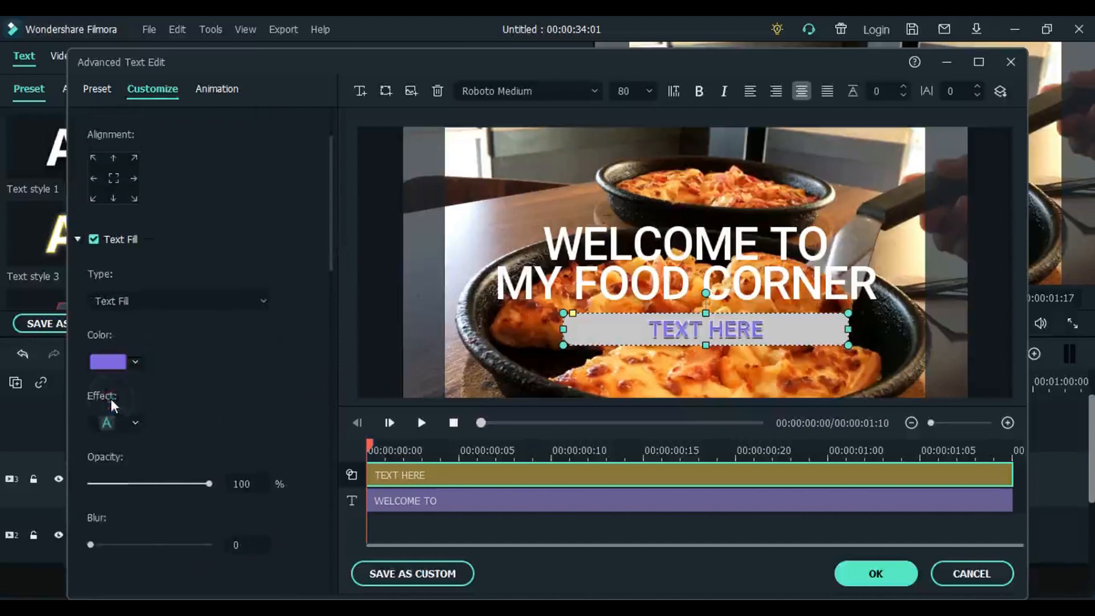
{"action": "left_click", "coordinate": [134, 361]}
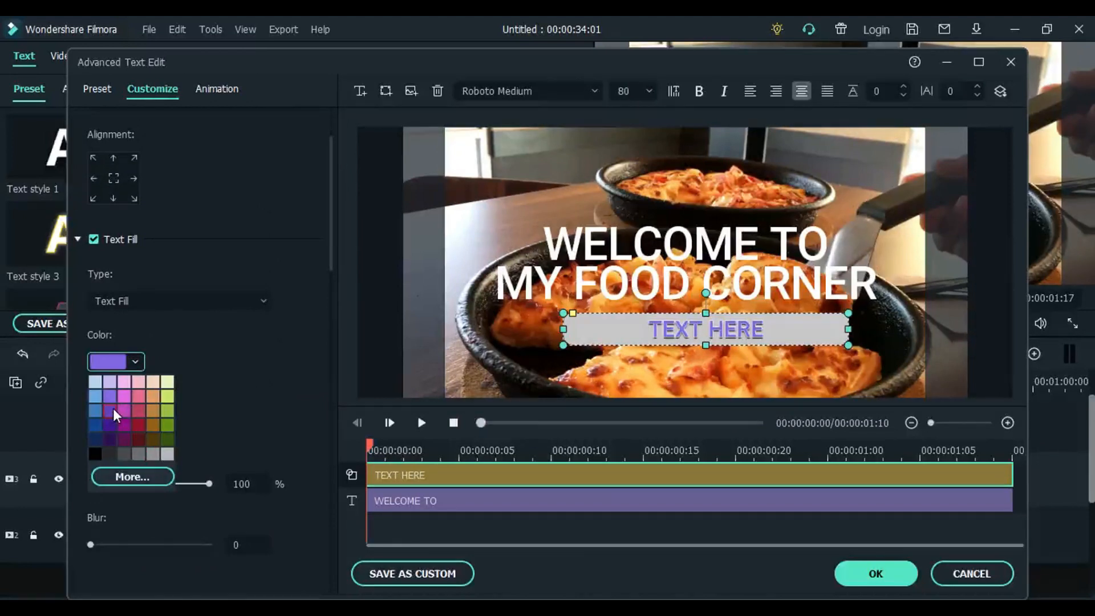
{"action": "left_click", "coordinate": [111, 429]}
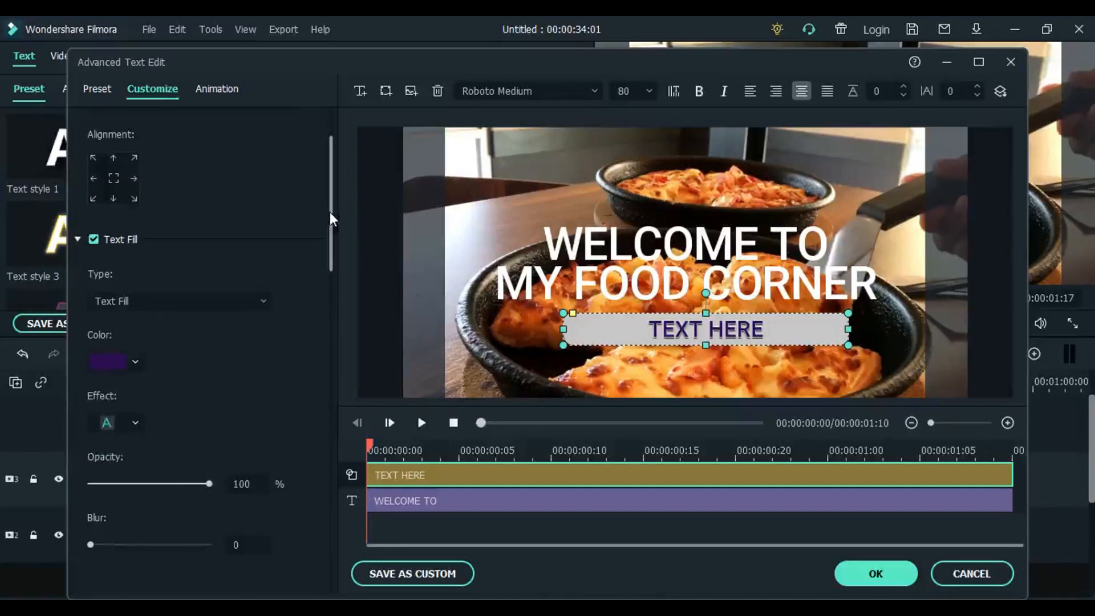
{"action": "left_click_drag", "start_coordinate": [329, 210], "coordinate": [369, 399]}
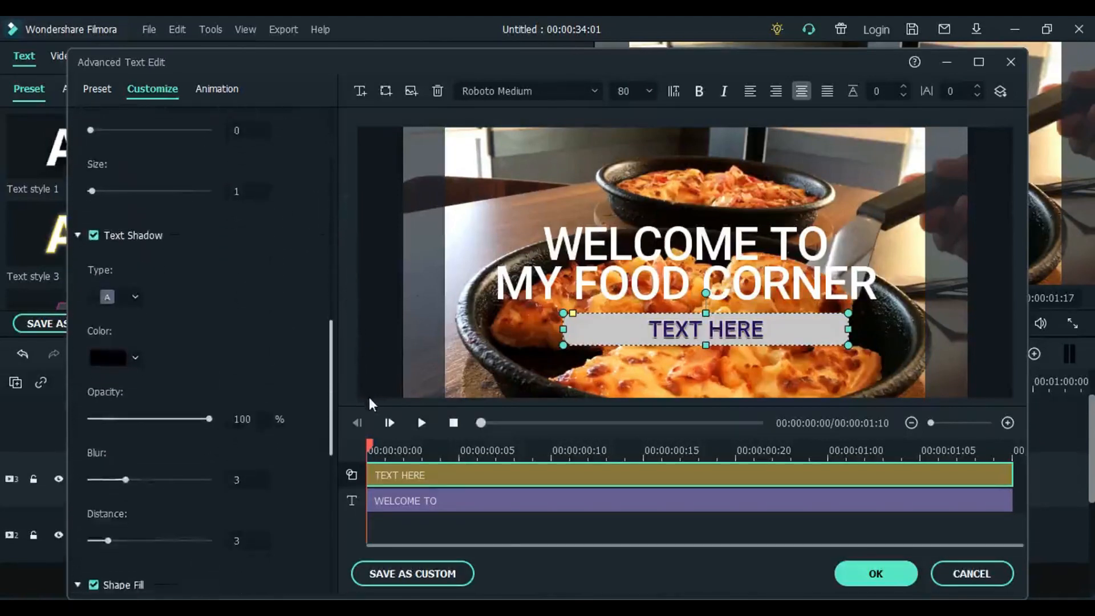
{"action": "left_click", "coordinate": [488, 369]}
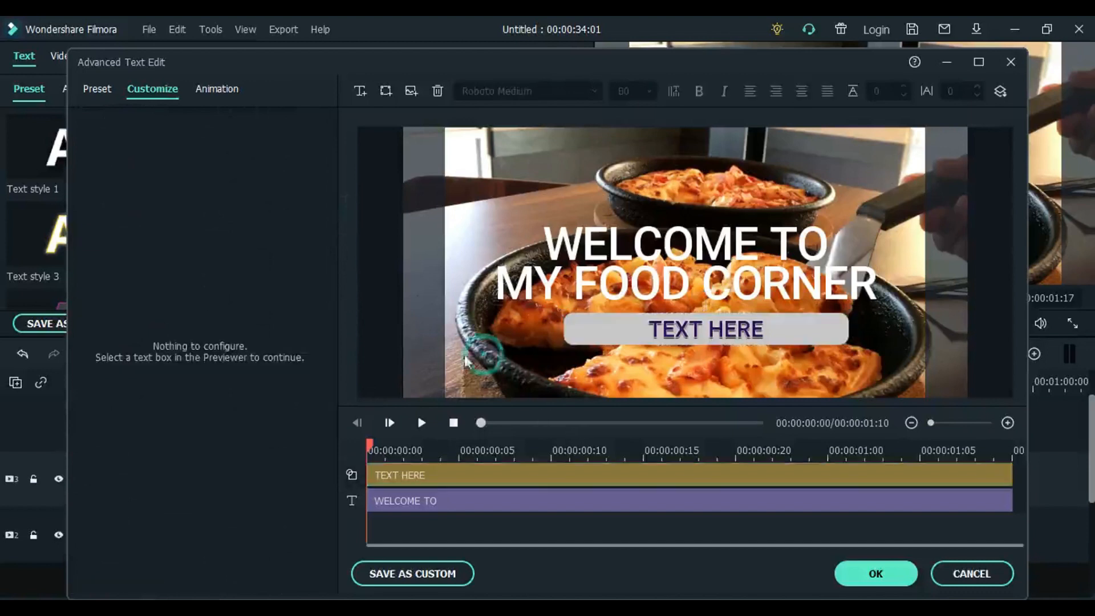
- Delete the placeholder text "TEXT HERE" from the bar below the welcome text
{"action": "left_click", "coordinate": [571, 341]}
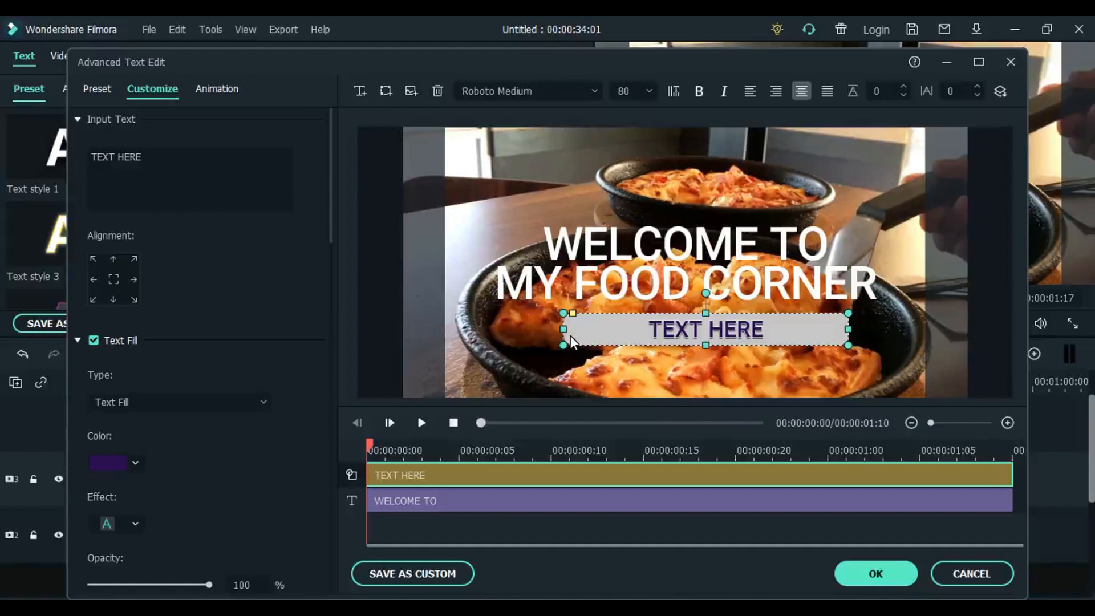
{"action": "left_click", "coordinate": [766, 331]}
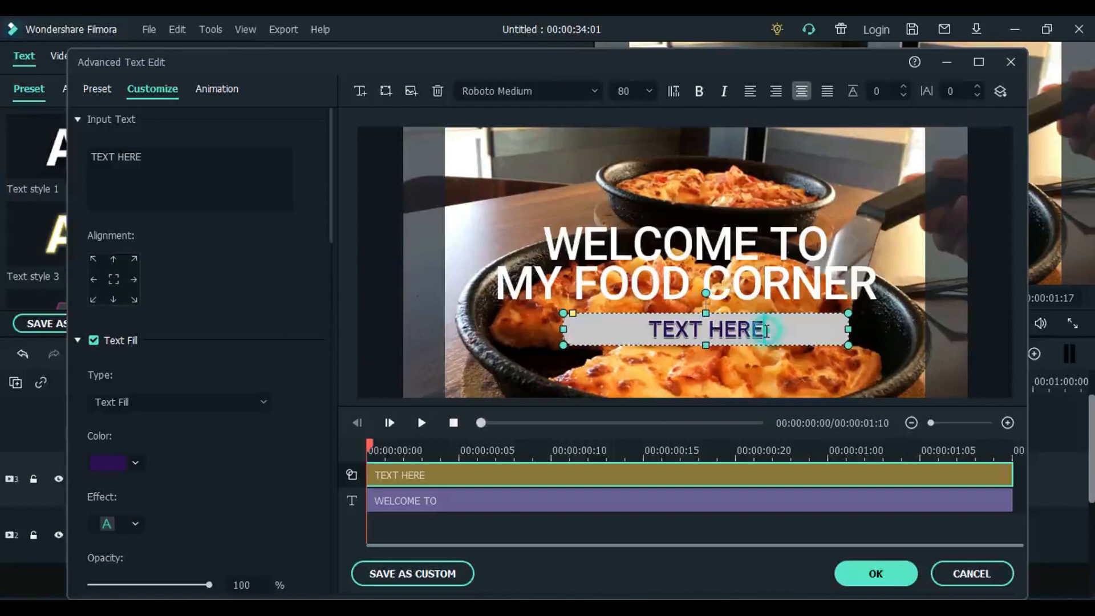
{"action": "key", "text": "BackSpace"}
{"action": "key", "text": "BackSpace"}
{"action": "key", "text": "BackSpace"}
{"action": "key", "text": "BackSpace"}
{"action": "key", "text": "BackSpace"}
{"action": "key", "text": "BackSpace"}
{"action": "key", "text": "BackSpace"}
{"action": "key", "text": "BackSpace"}
{"action": "key", "text": "BackSpace"}
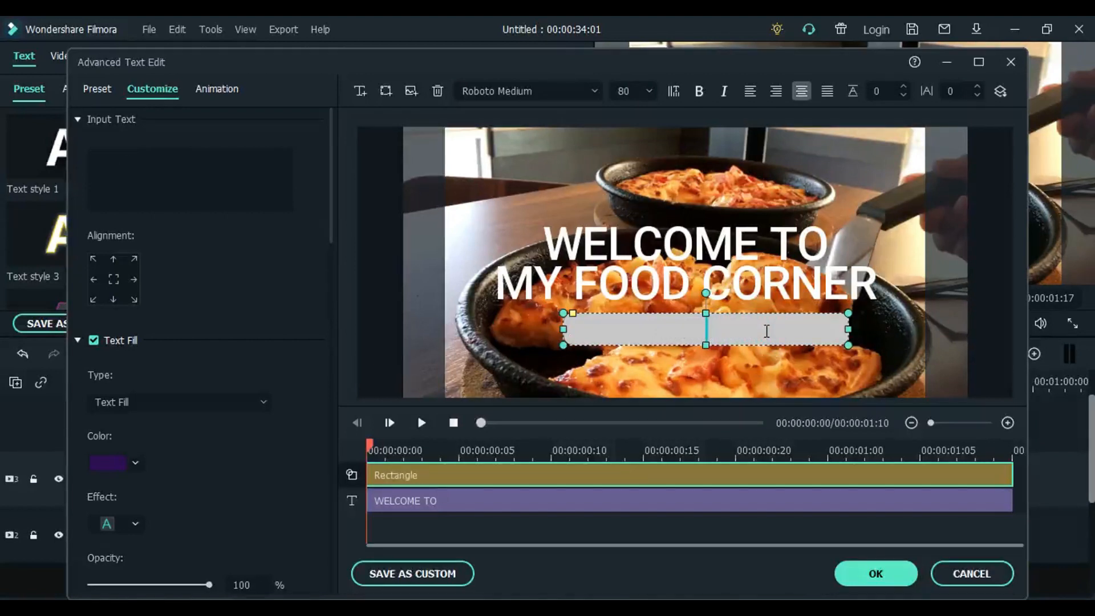
- Set the bar's shape fill colour to black
{"action": "left_click", "coordinate": [911, 333]}
{"action": "left_click", "coordinate": [834, 337]}
{"action": "left_click_drag", "start_coordinate": [330, 188], "coordinate": [338, 487]}
{"action": "left_click", "coordinate": [133, 403]}
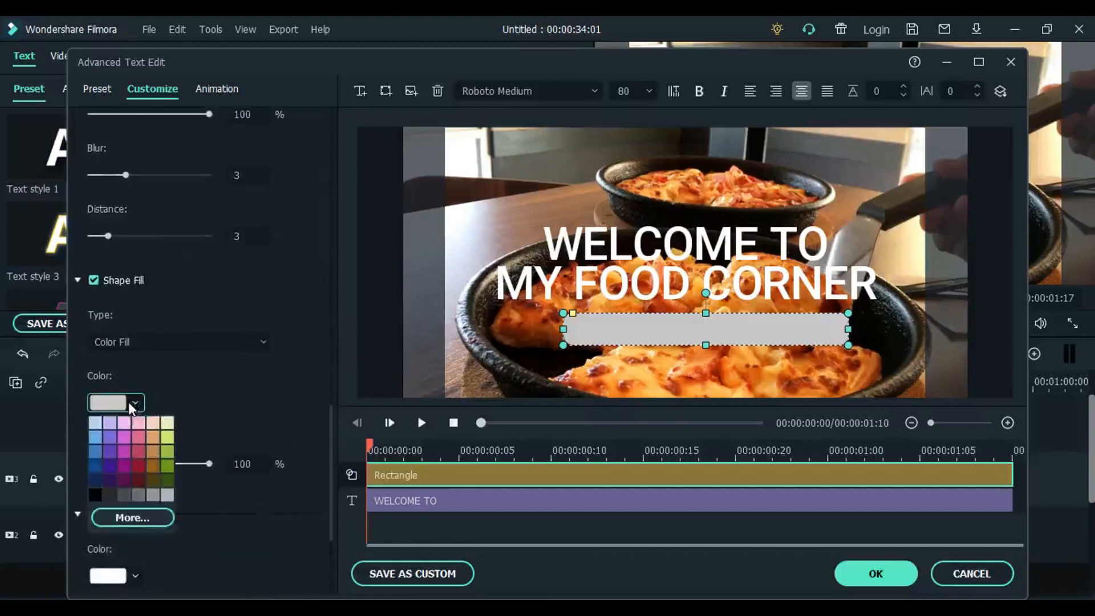
{"action": "left_click", "coordinate": [98, 495]}
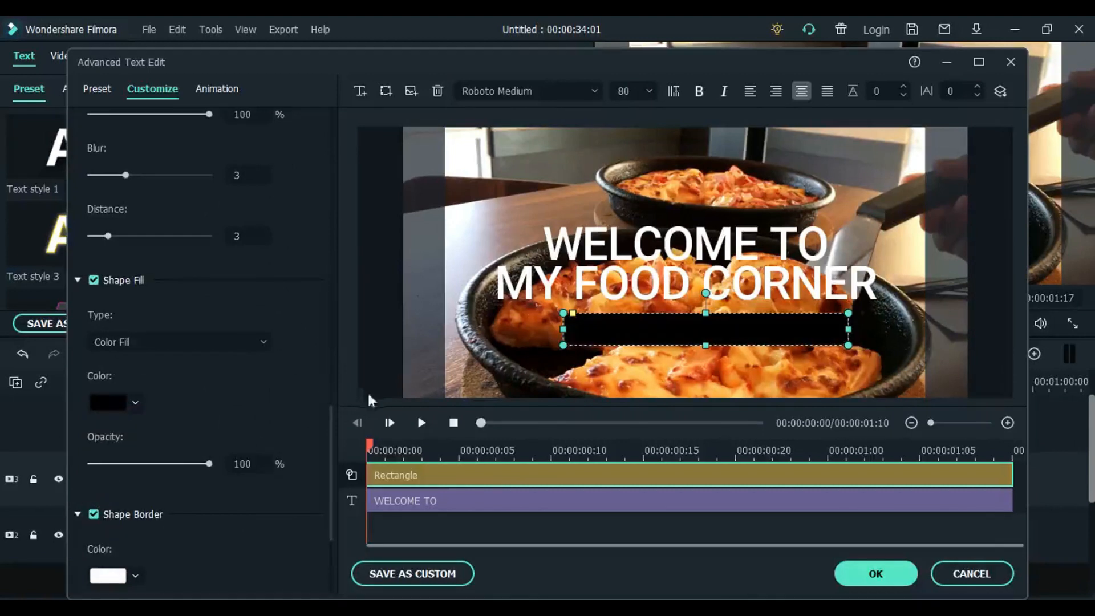
{"action": "left_click_drag", "start_coordinate": [330, 425], "coordinate": [330, 401]}
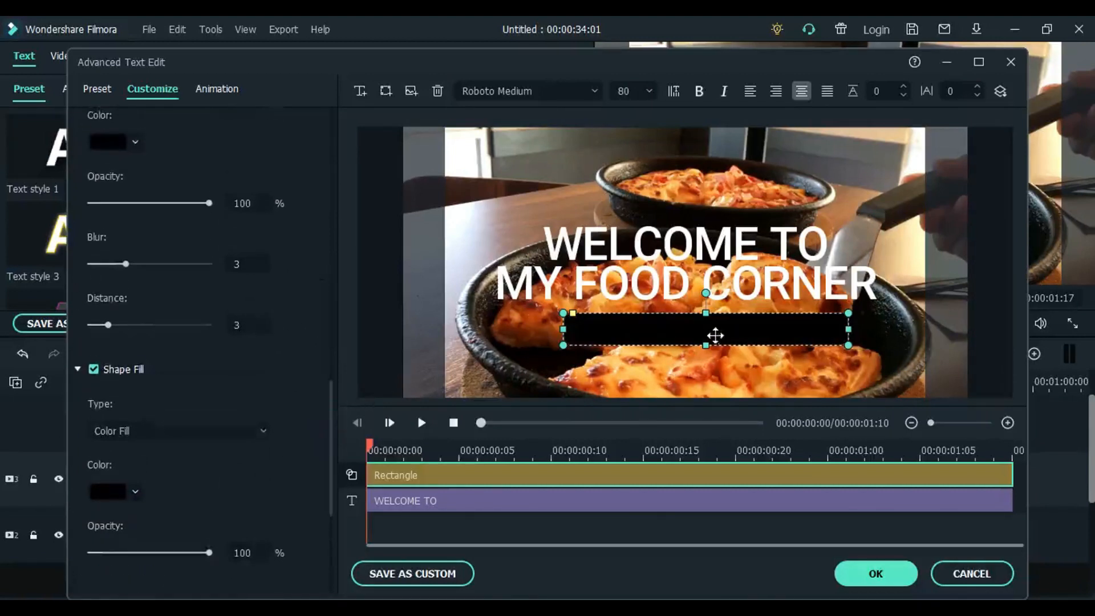
- Enter the host's first name followed by "COOKS" in capital letters inside the black bar
{"action": "double_click", "coordinate": [716, 335]}
{"action": "type", "text": "les"}
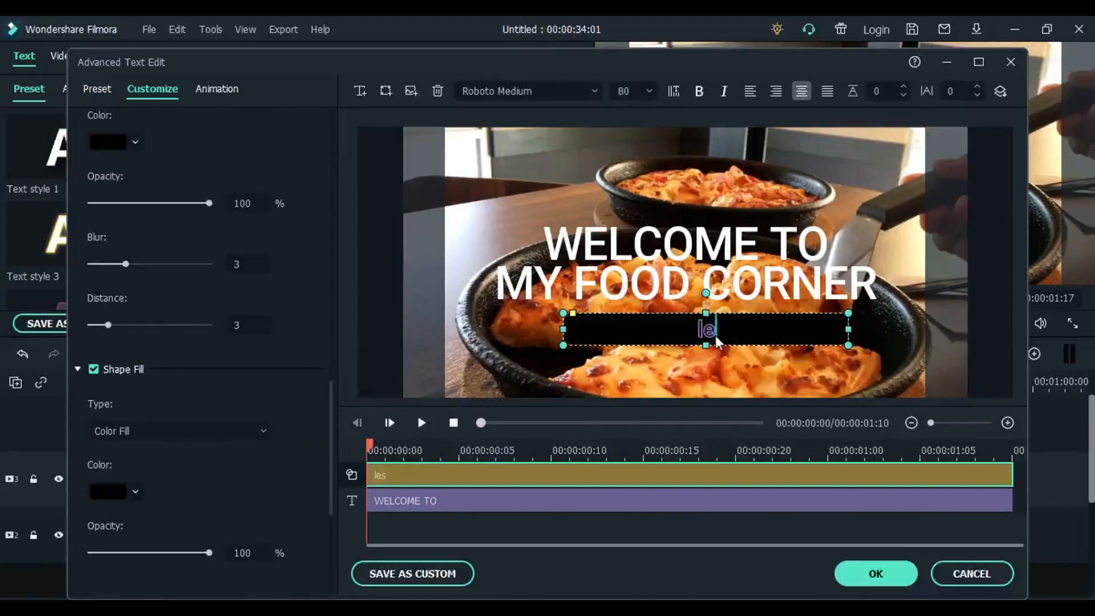
{"action": "key", "text": "BackSpace"}
{"action": "key", "text": "BackSpace"}
{"action": "type", "text": "LESLIE COOK"}
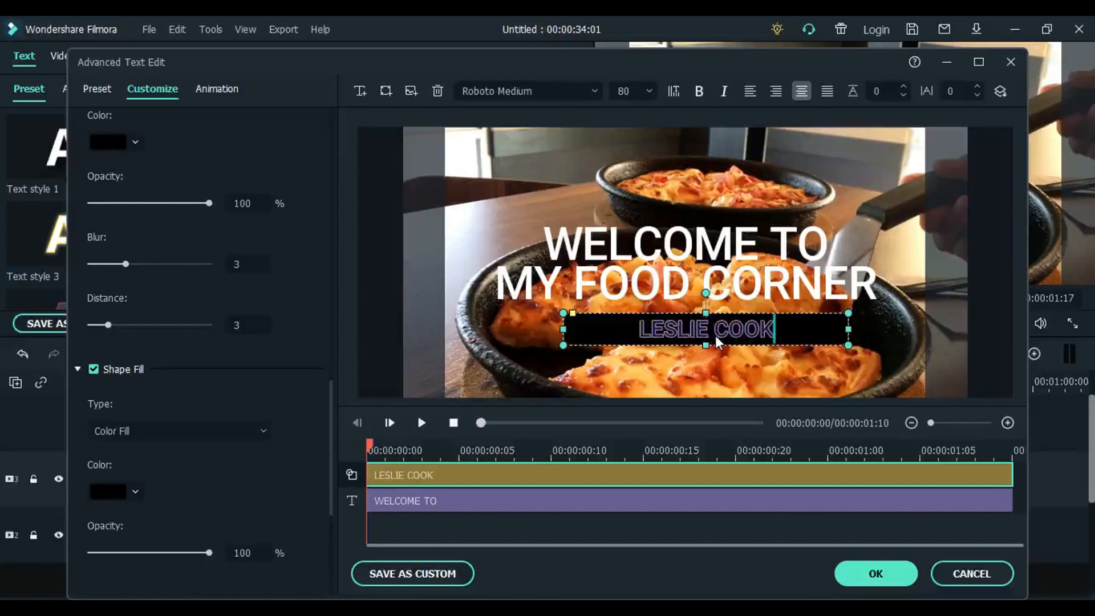
{"action": "type", "text": "S"}
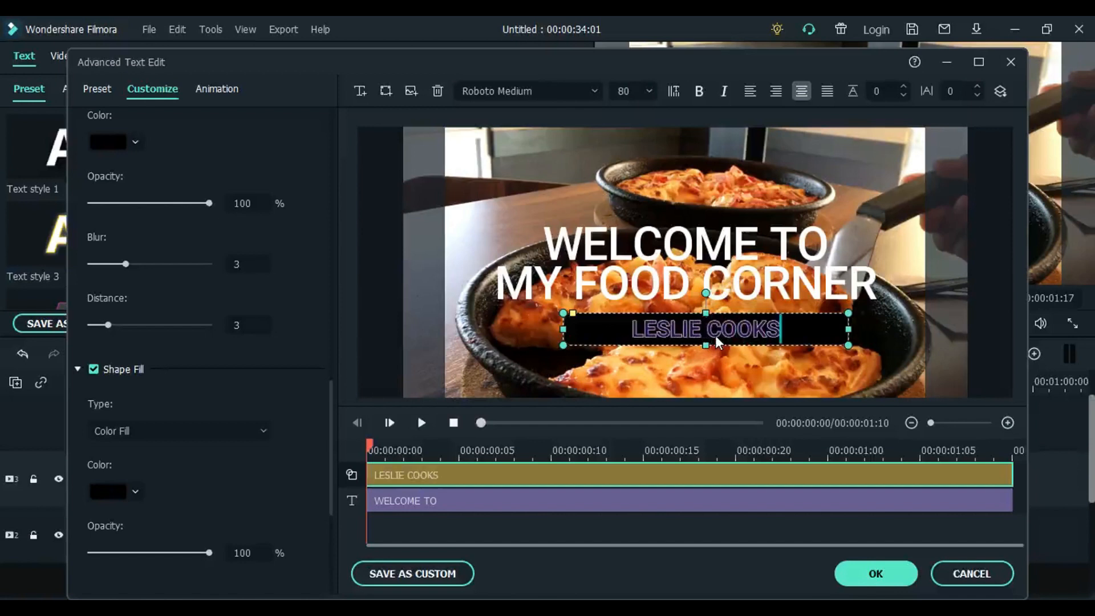
{"action": "left_click", "coordinate": [940, 320]}
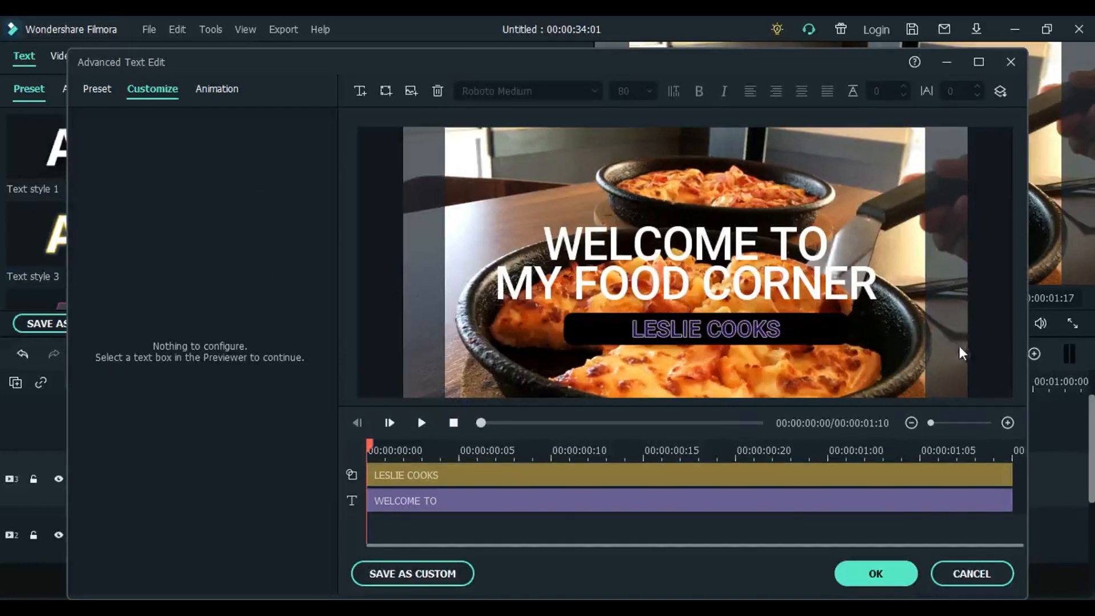
- Apply the Doomo Design animation to the welcome text layer
{"action": "left_click", "coordinate": [708, 501]}
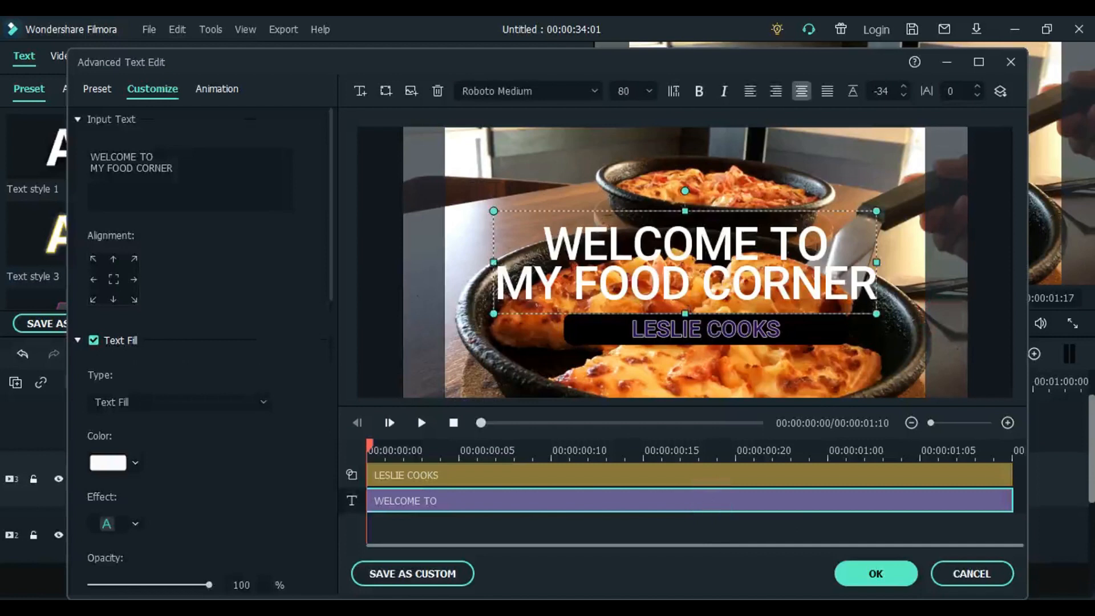
{"action": "left_click", "coordinate": [218, 89]}
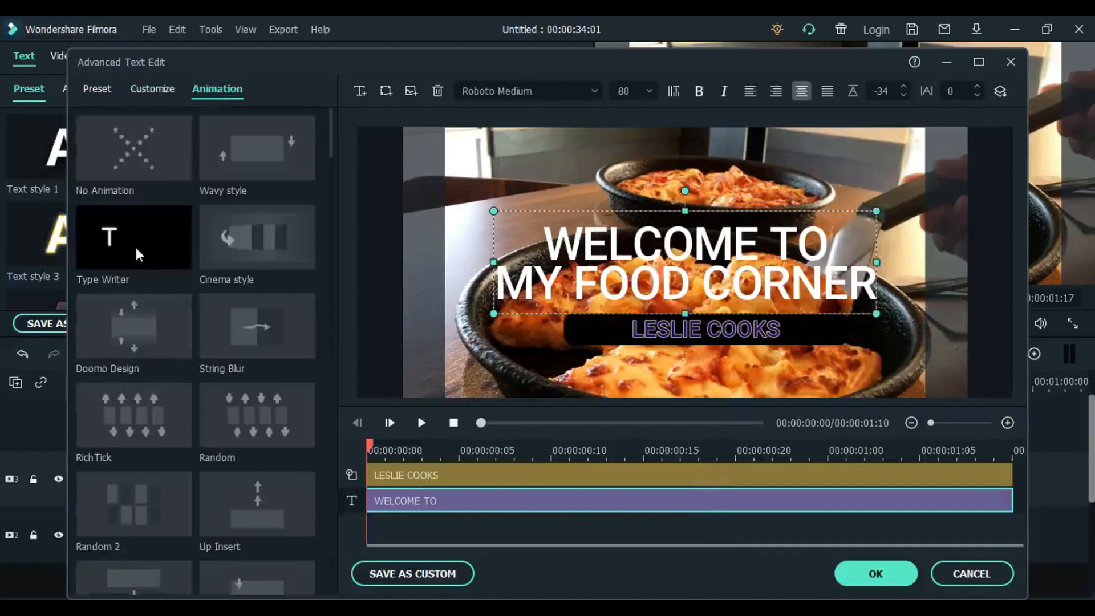
{"action": "double_click", "coordinate": [142, 322]}
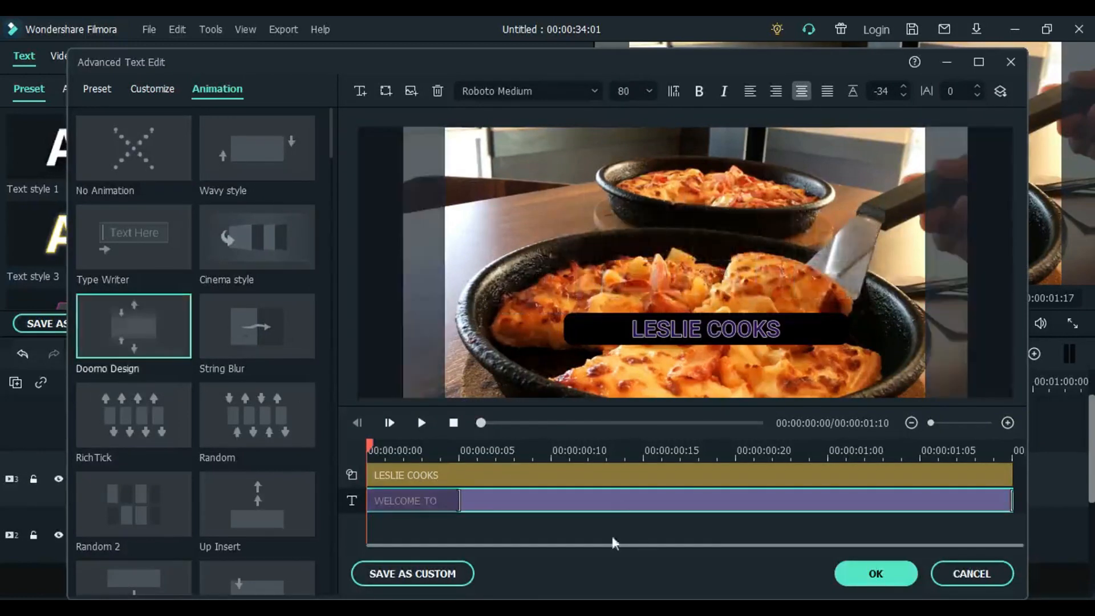
- Apply the RichTick animation to the black name bar layer and accept the title edits
{"action": "left_click", "coordinate": [597, 476]}
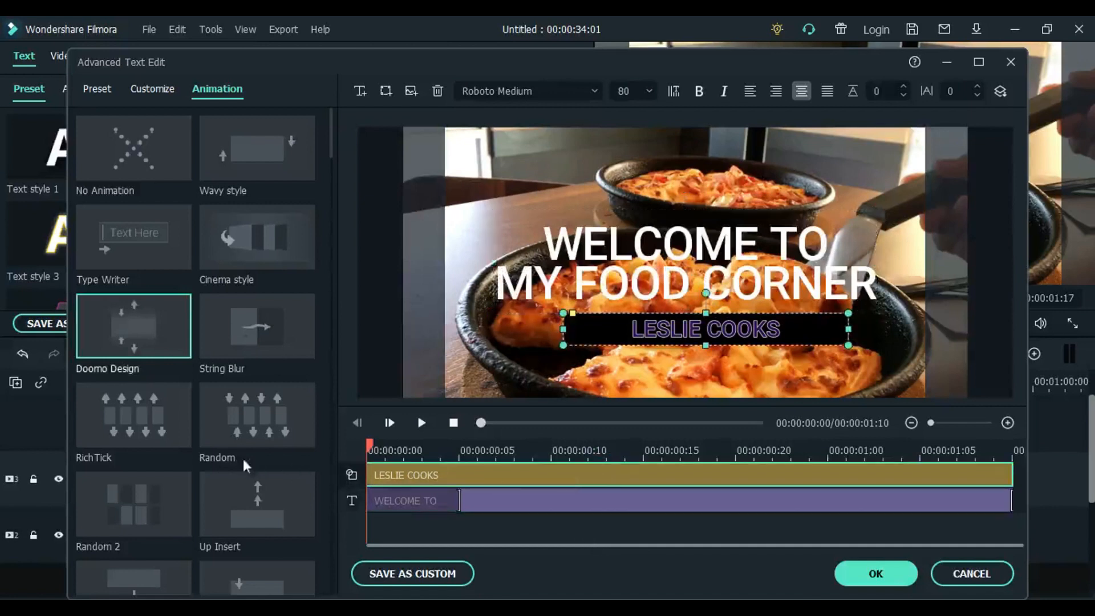
{"action": "left_click", "coordinate": [122, 413]}
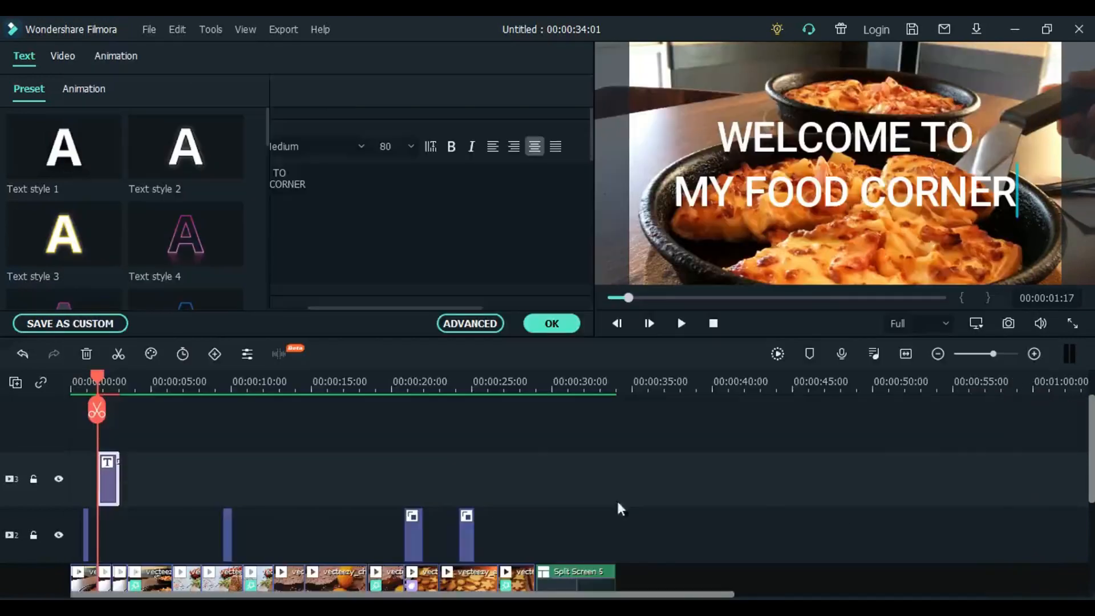
{"action": "left_click", "coordinate": [552, 323]}
- Render the timeline preview with the finished title, with the playhead at about 00:00:05:22
{"action": "left_click_drag", "start_coordinate": [98, 384], "coordinate": [165, 401]}
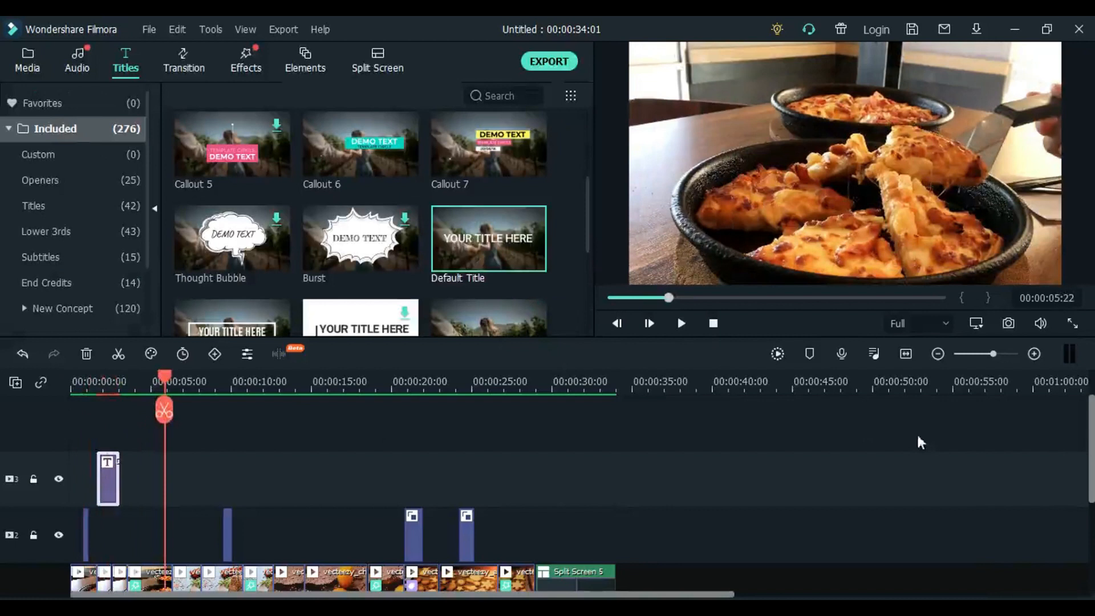
{"action": "left_click", "coordinate": [777, 354]}
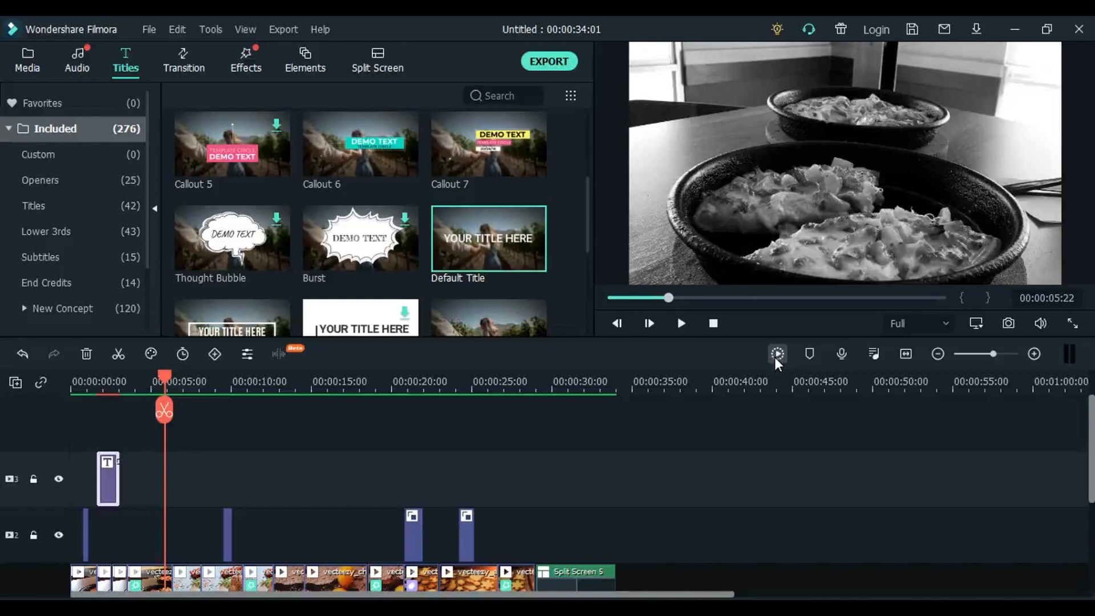
{"action": "left_click", "coordinate": [777, 354]}
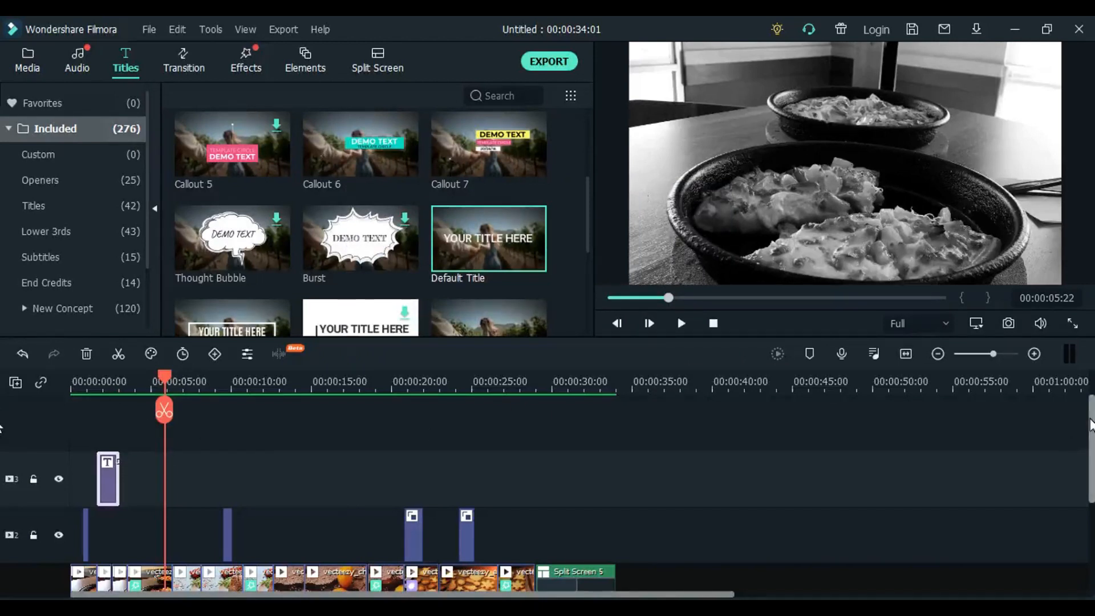
- Add the Orb Twist 4 transition at the main video track's cut at about 3.5 seconds
{"action": "scroll", "coordinate": [1089, 428], "scroll_direction": "down", "scroll_amount": 3}
{"action": "scroll", "coordinate": [1089, 425], "scroll_direction": "up", "scroll_amount": 1}
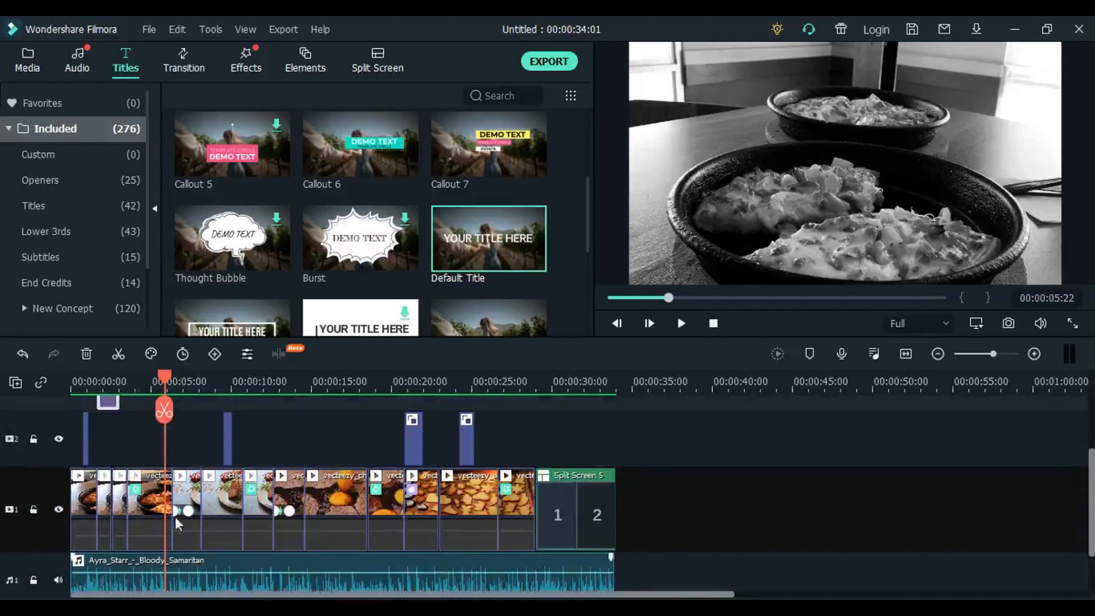
{"action": "left_click", "coordinate": [180, 65]}
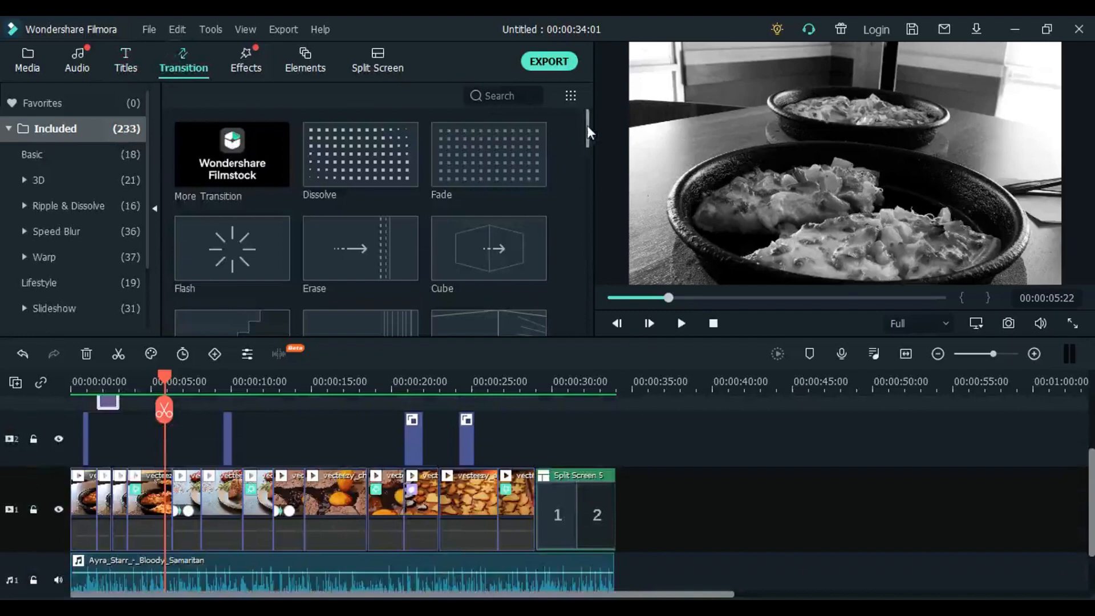
{"action": "left_click_drag", "start_coordinate": [589, 132], "coordinate": [594, 295]}
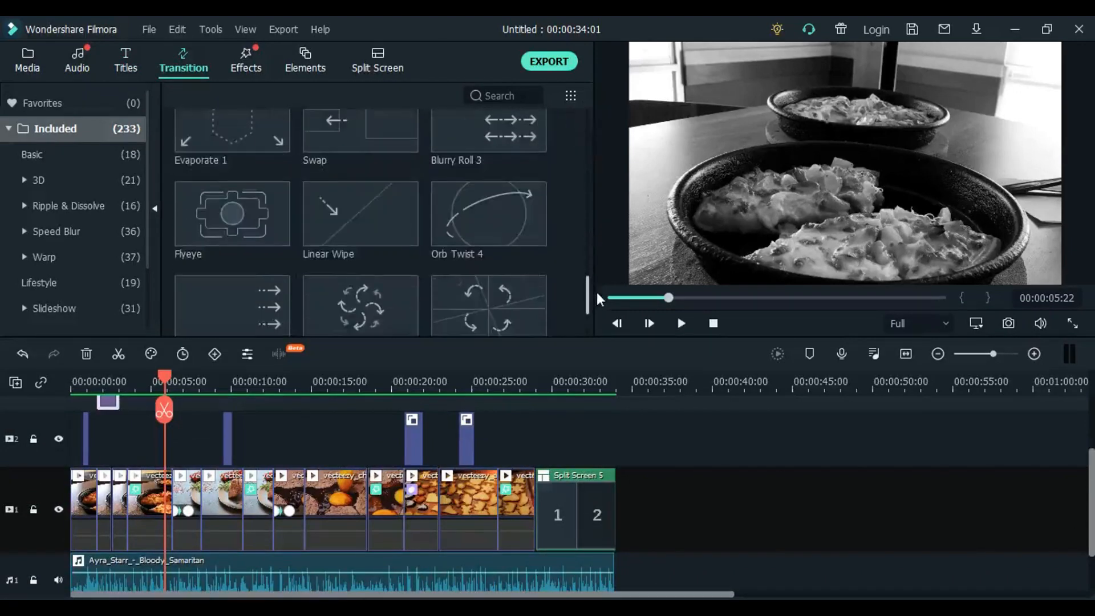
{"action": "mouse_move", "coordinate": [491, 215]}
{"action": "left_mouse_down"}
{"action": "mouse_move", "coordinate": [283, 443]}
{"action": "mouse_move", "coordinate": [123, 505]}
{"action": "mouse_move", "coordinate": [133, 507]}
{"action": "left_mouse_up"}
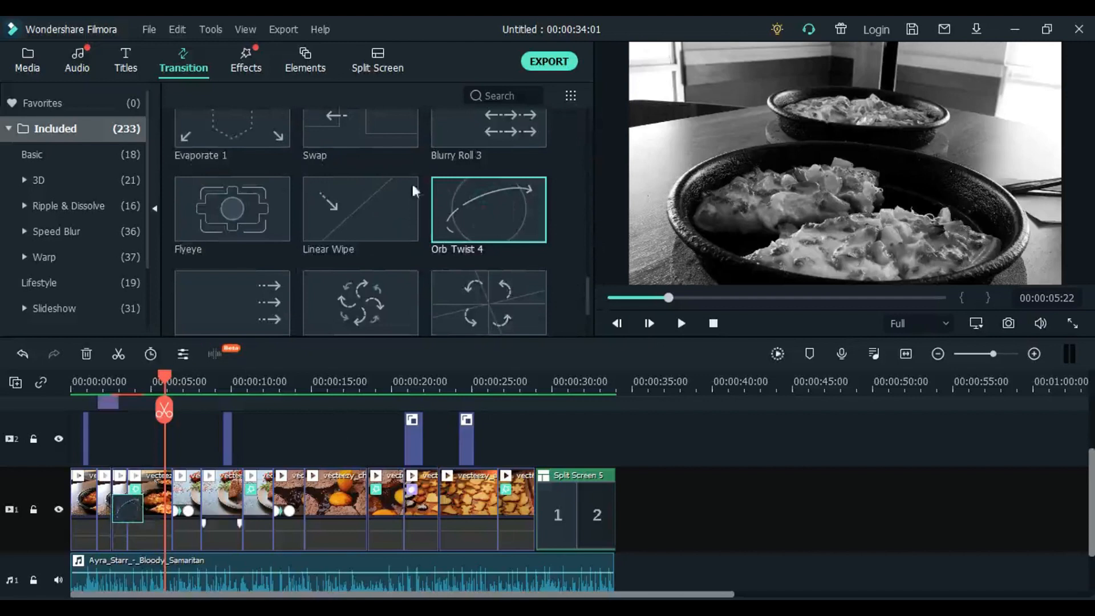
- Add Linear Wipe, the circling-arrows transition and Flyeye at the main track's cuts near 11, 15 and 18 seconds
{"action": "left_click_drag", "start_coordinate": [370, 196], "coordinate": [244, 510]}
{"action": "left_click_drag", "start_coordinate": [359, 308], "coordinate": [306, 509]}
{"action": "left_click_drag", "start_coordinate": [250, 215], "coordinate": [367, 507]}
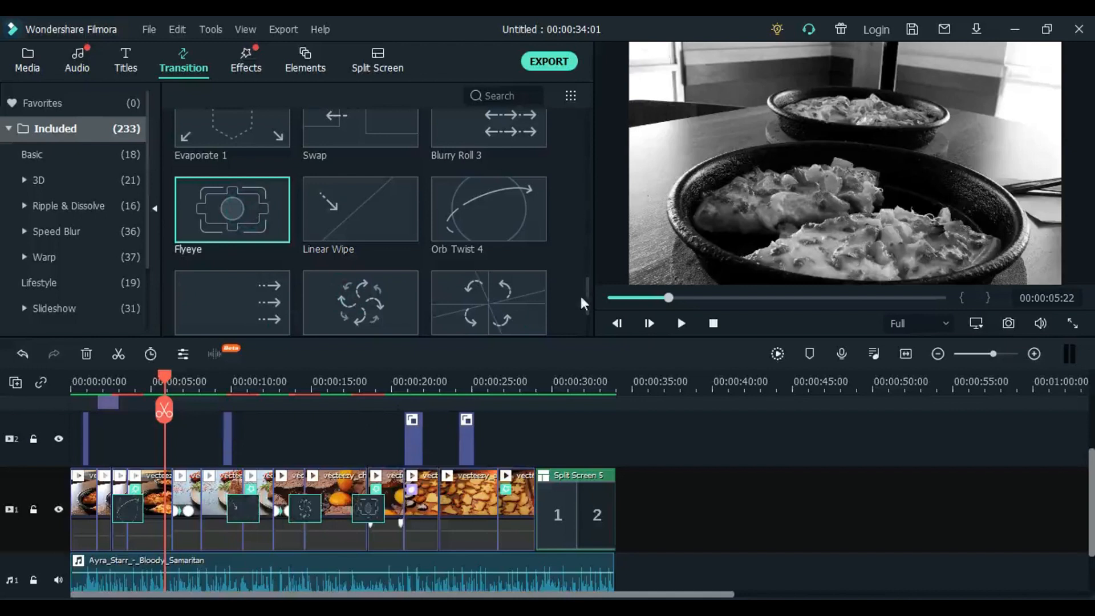
- Add Warp 2 at the cut near 26 seconds and Cross Roll 1 at the cut near 6 seconds
{"action": "left_click_drag", "start_coordinate": [587, 286], "coordinate": [590, 330]}
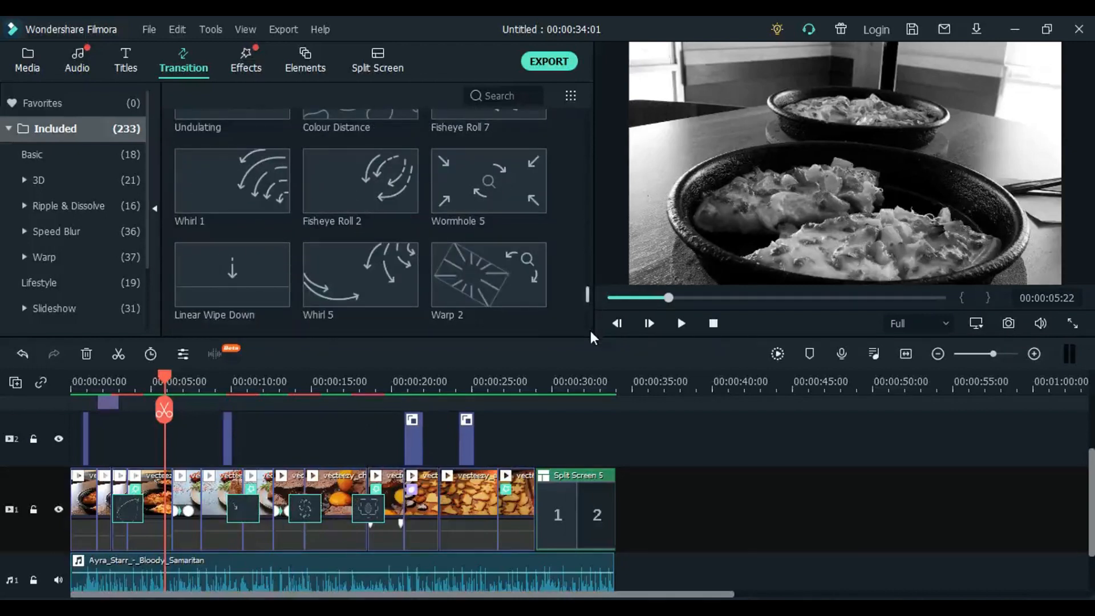
{"action": "left_click_drag", "start_coordinate": [495, 268], "coordinate": [496, 515]}
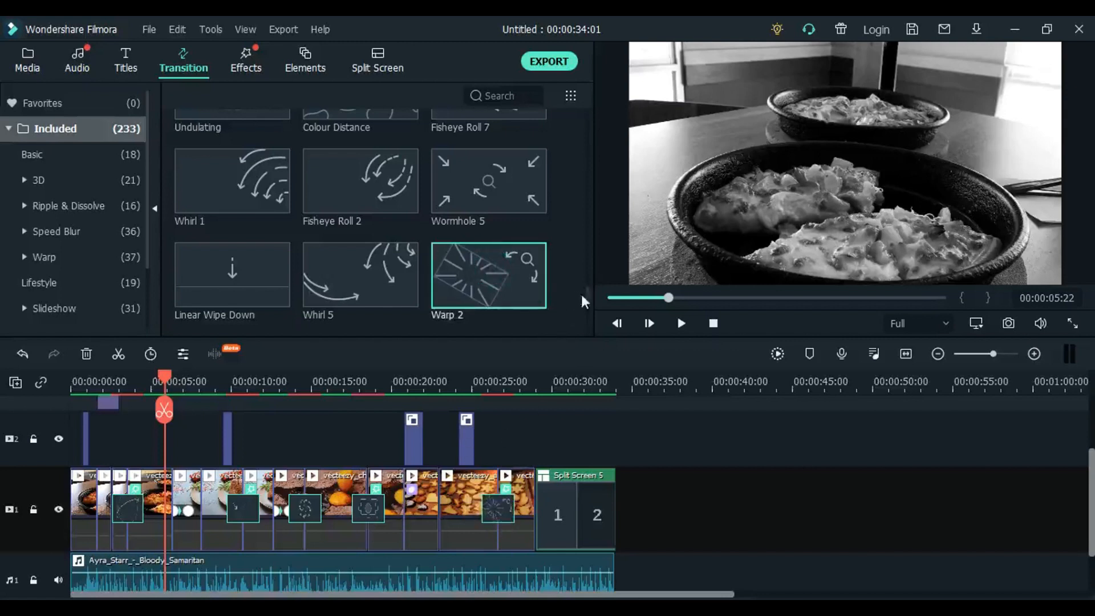
{"action": "left_click_drag", "start_coordinate": [586, 292], "coordinate": [590, 319]}
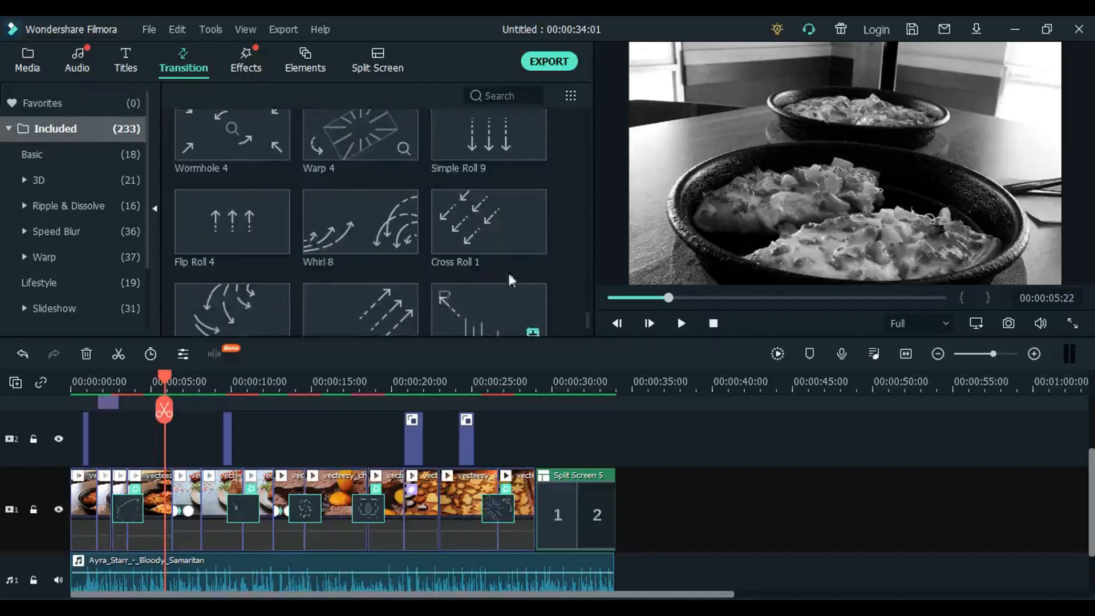
{"action": "left_click_drag", "start_coordinate": [472, 216], "coordinate": [166, 502]}
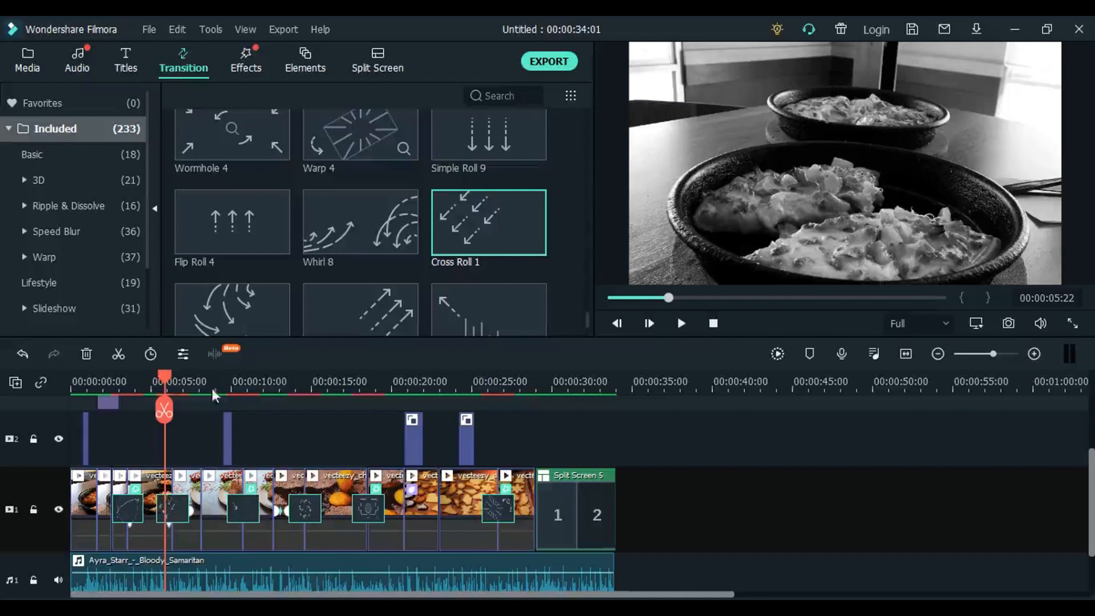
- Render the timeline preview, review the transitions and return the playhead to the start
{"action": "left_click_drag", "start_coordinate": [165, 377], "coordinate": [55, 379]}
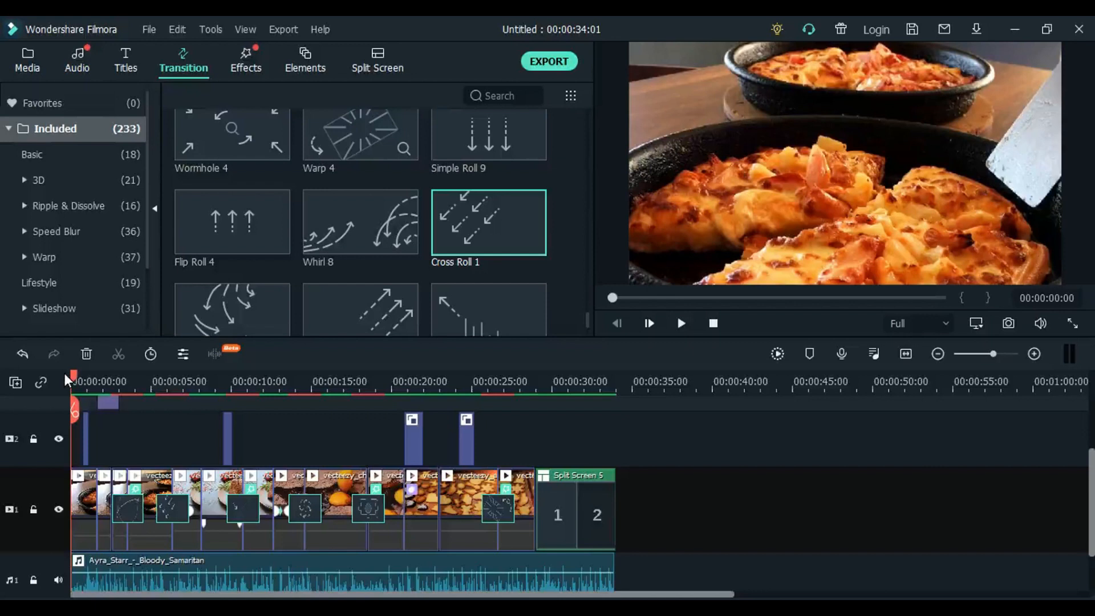
{"action": "left_click", "coordinate": [777, 354]}
{"action": "left_click", "coordinate": [300, 378]}
{"action": "left_click_drag", "start_coordinate": [300, 379], "coordinate": [9, 397]}
{"action": "left_click", "coordinate": [283, 385]}
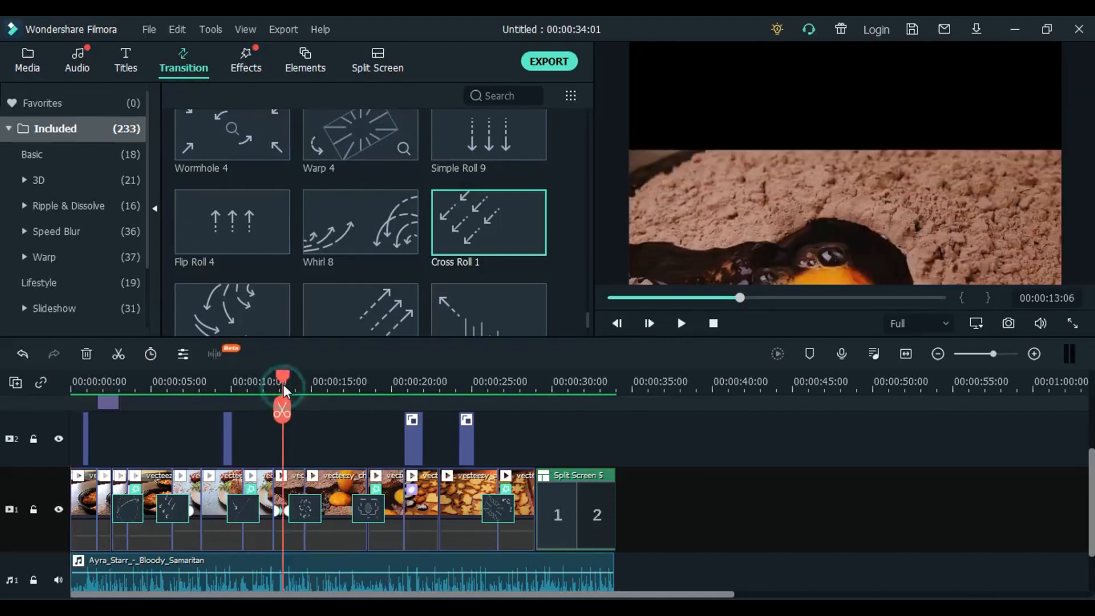
{"action": "left_click_drag", "start_coordinate": [283, 377], "coordinate": [8, 408]}
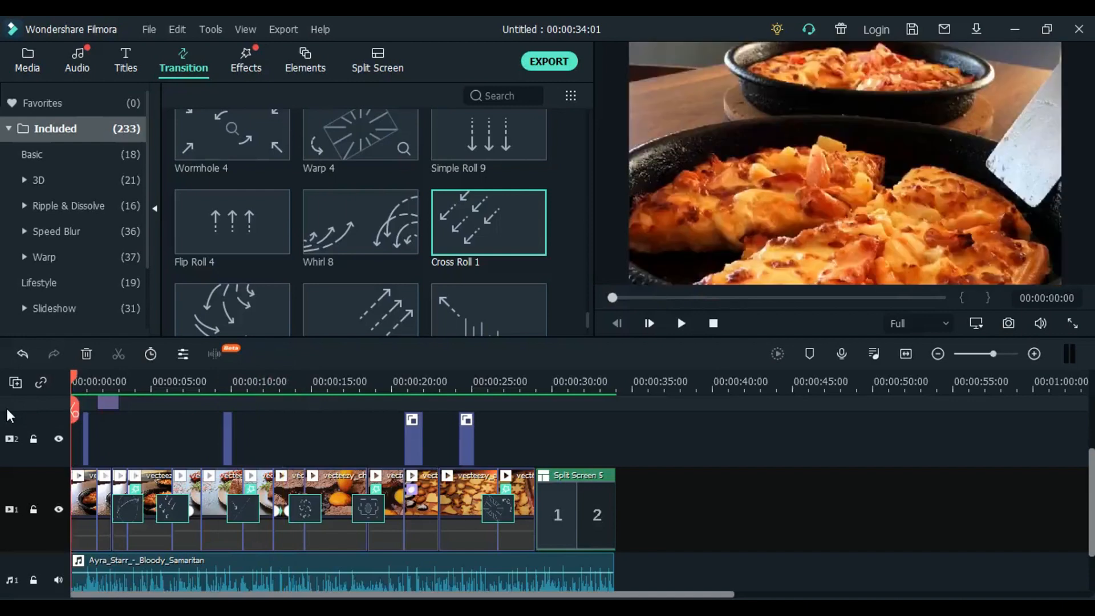
- Export the project to the computer as an MP4 named "LEARNING VIDEO 1"
{"action": "left_click", "coordinate": [16, 69]}
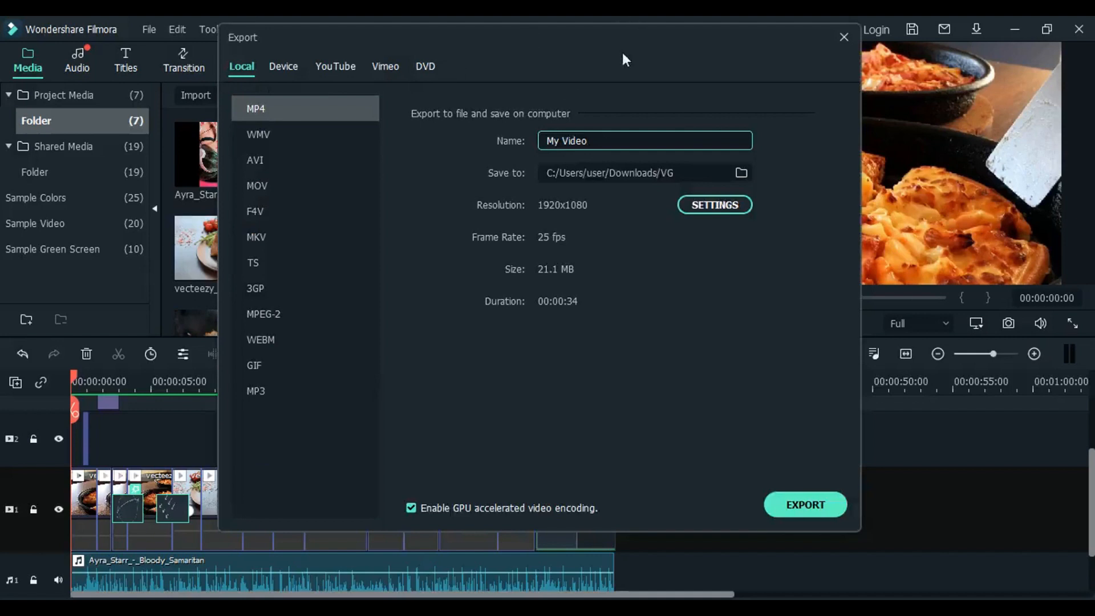
{"action": "triple_click", "coordinate": [596, 141]}
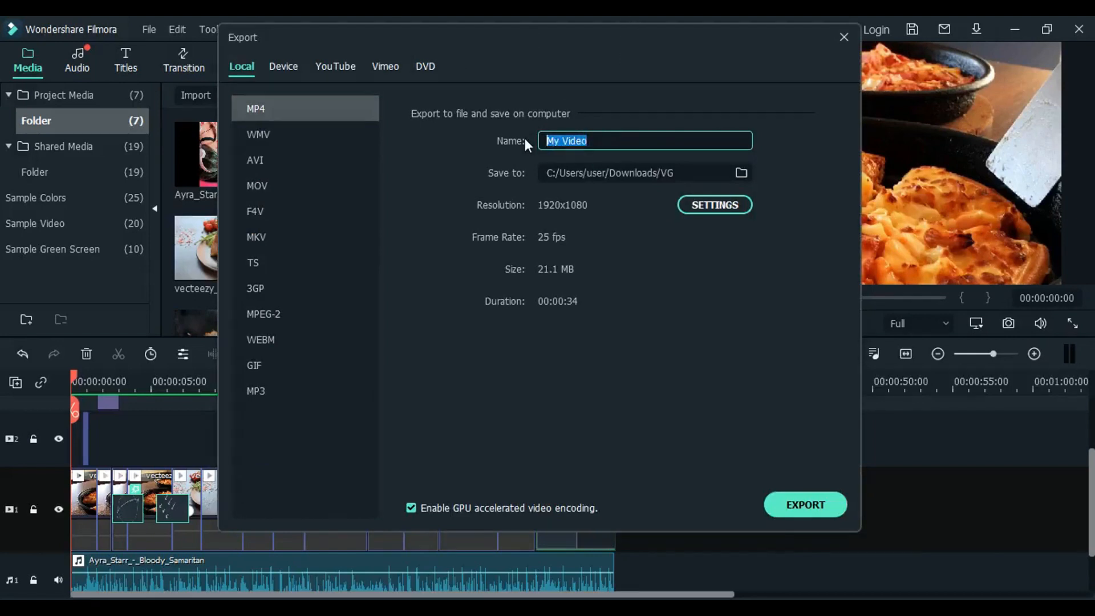
{"action": "type", "text": "LEARNING VI"}
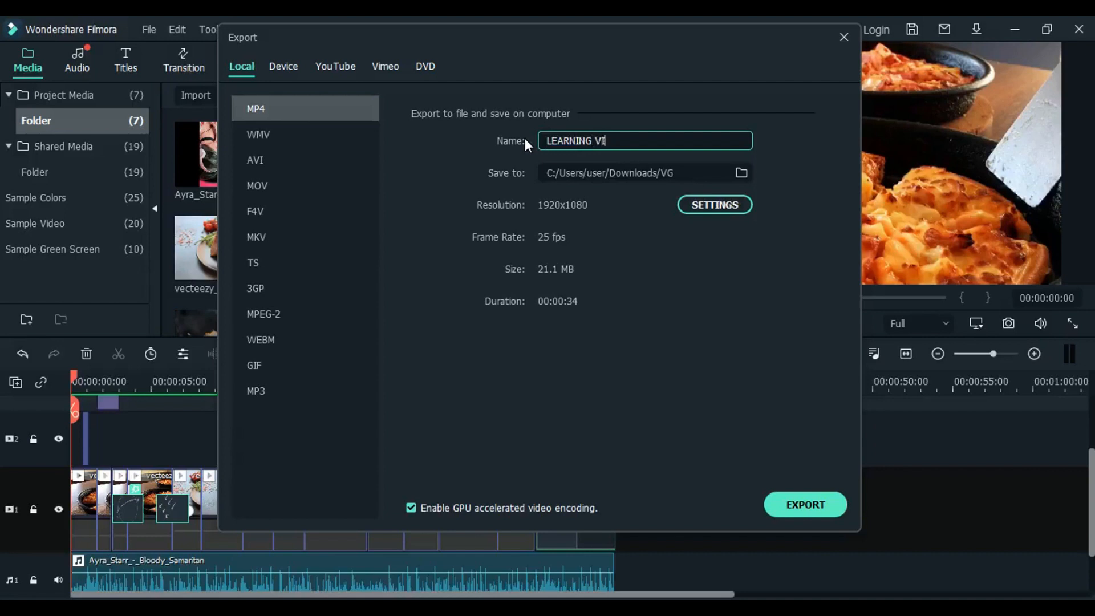
{"action": "type", "text": "DEO 1"}
{"action": "left_click", "coordinate": [816, 508]}
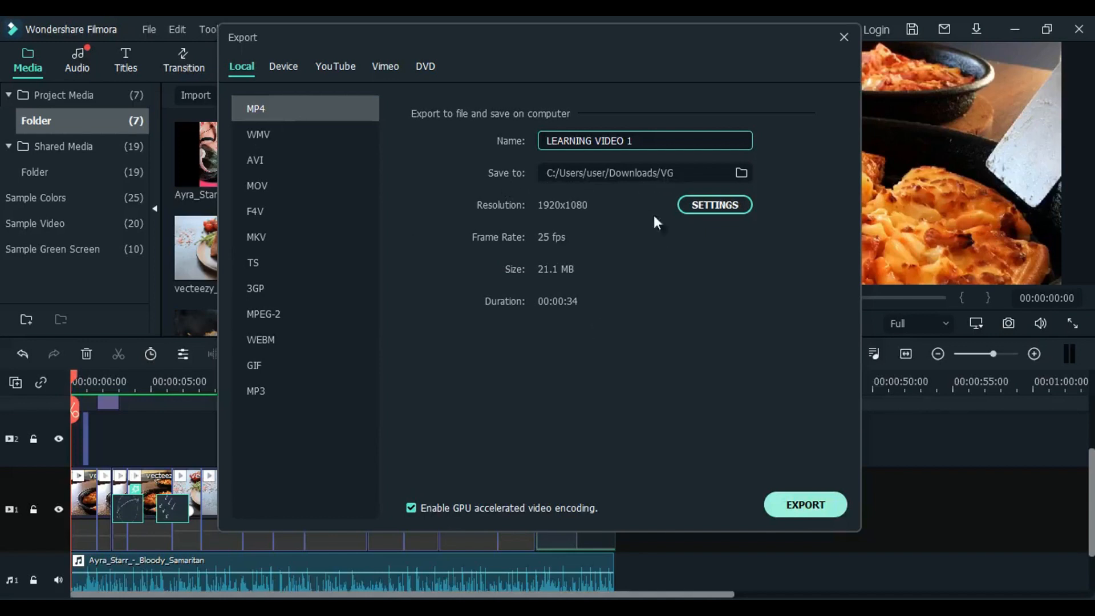
{"action": "left_click", "coordinate": [814, 504]}
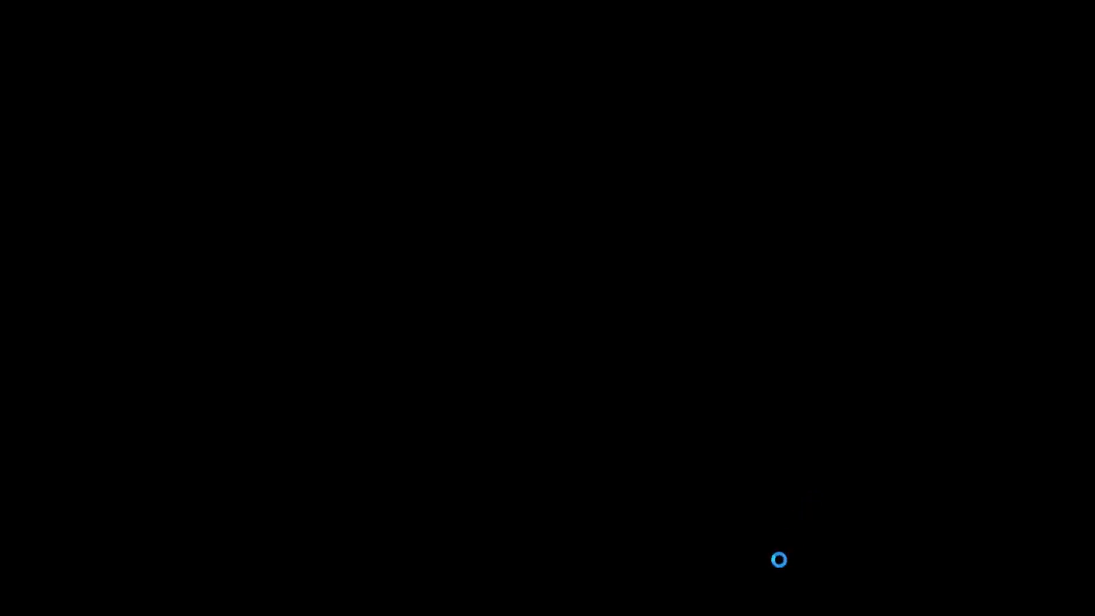
{"action": "mouse_move", "coordinate": [727, 608]}
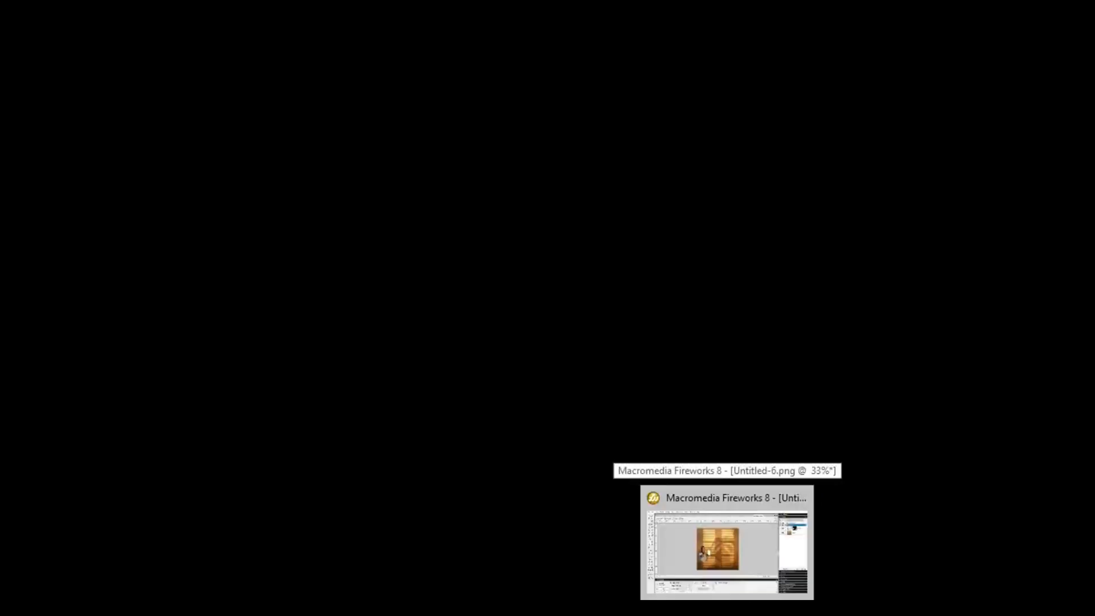
{"action": "left_click", "coordinate": [727, 547]}
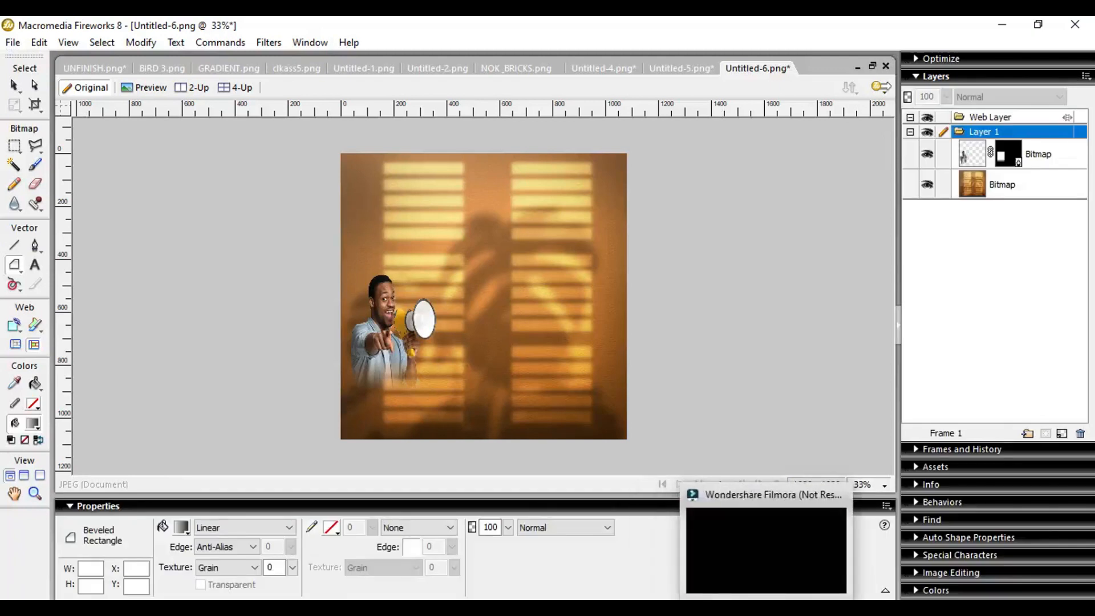
{"action": "left_click", "coordinate": [762, 608]}
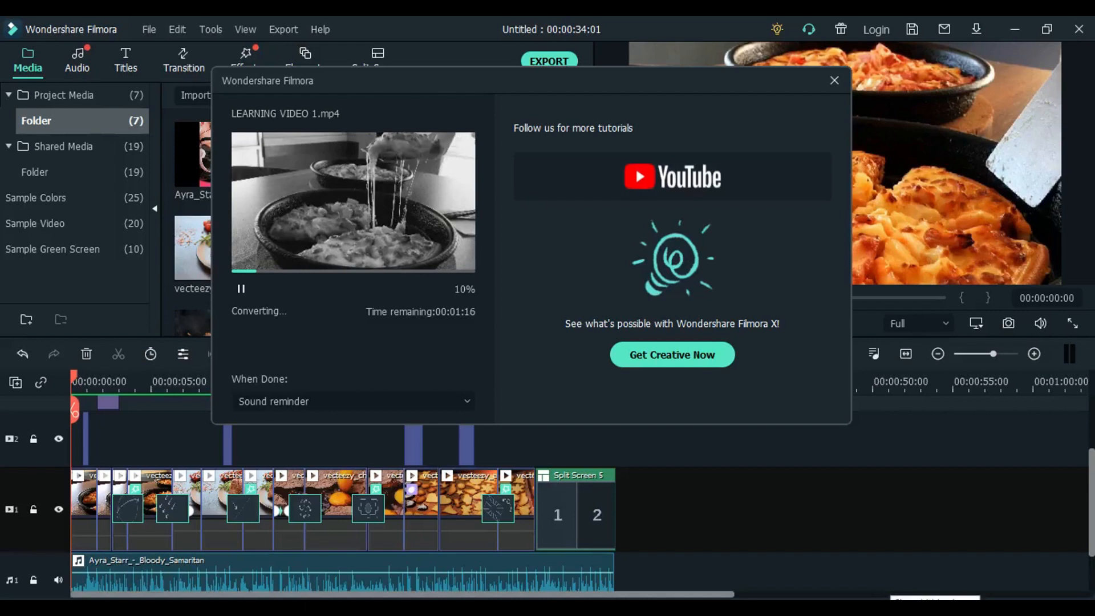
{"action": "left_click", "coordinate": [896, 612]}
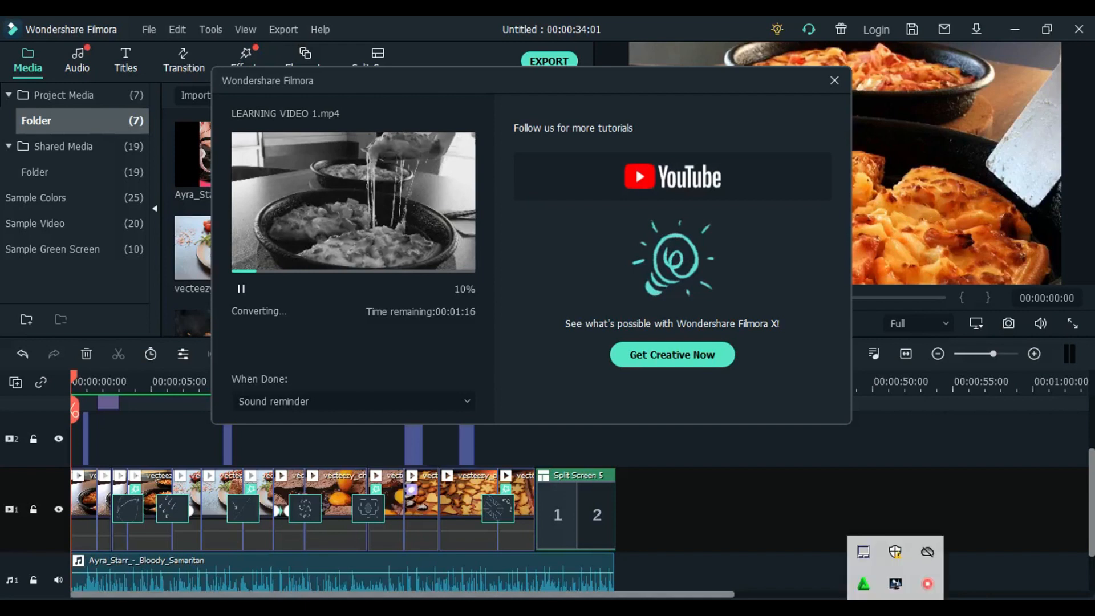
{"action": "right_click", "coordinate": [928, 583]}
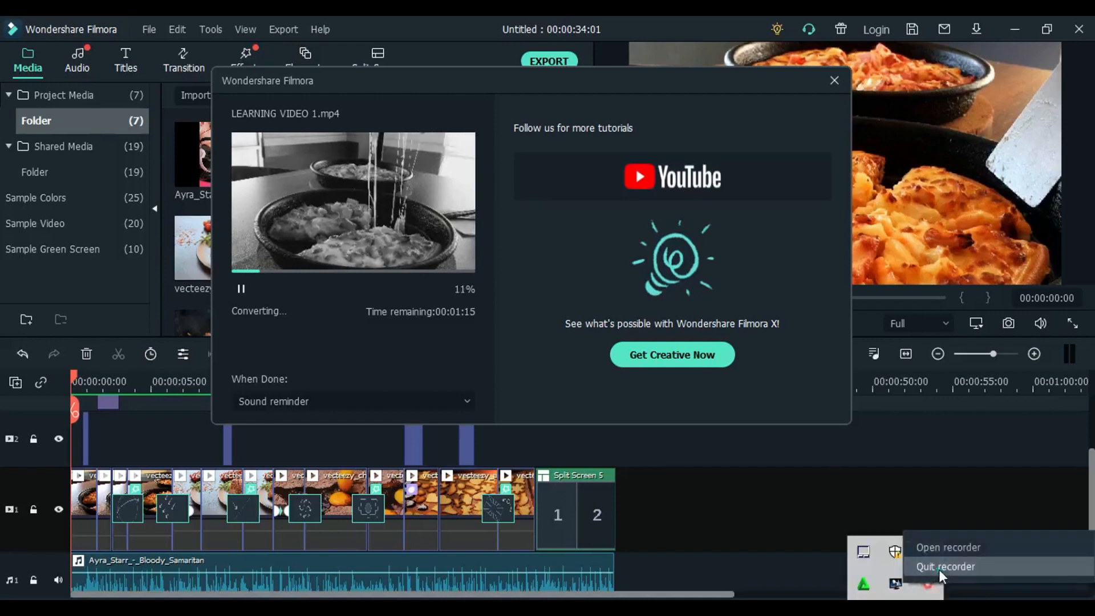
{"action": "left_click", "coordinate": [944, 566]}
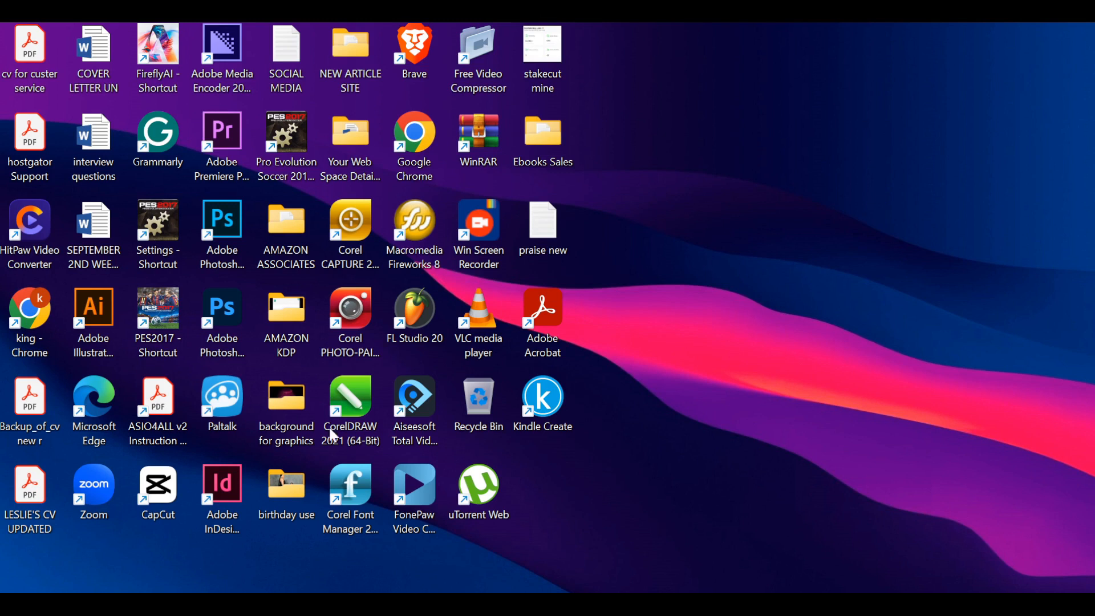
- Open CapCut from the desktop and create a new project
{"action": "left_click", "coordinate": [168, 489]}
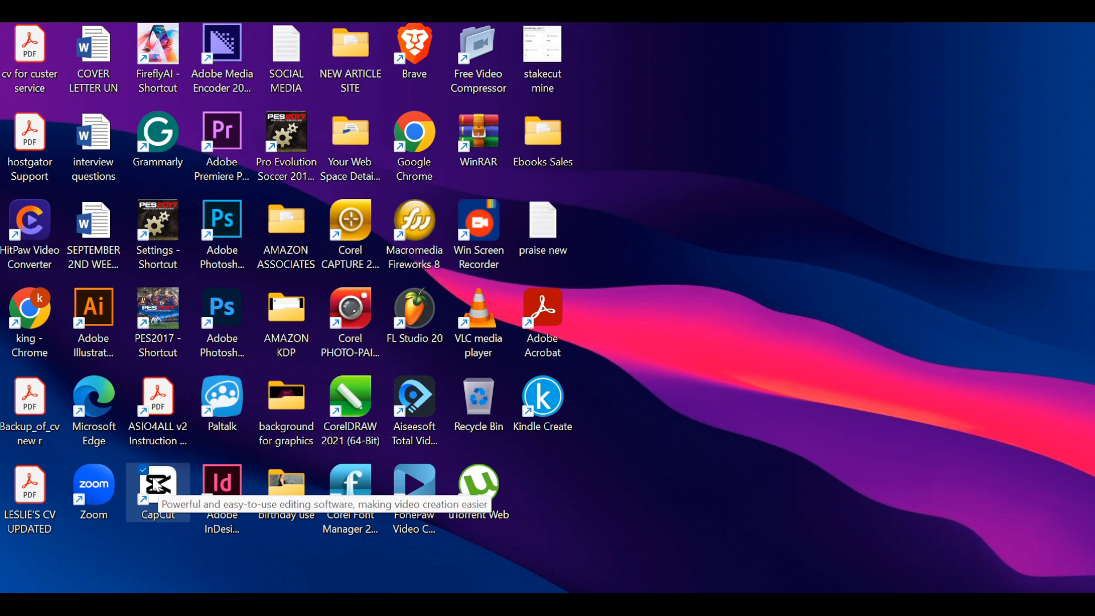
{"action": "double_click", "coordinate": [156, 485]}
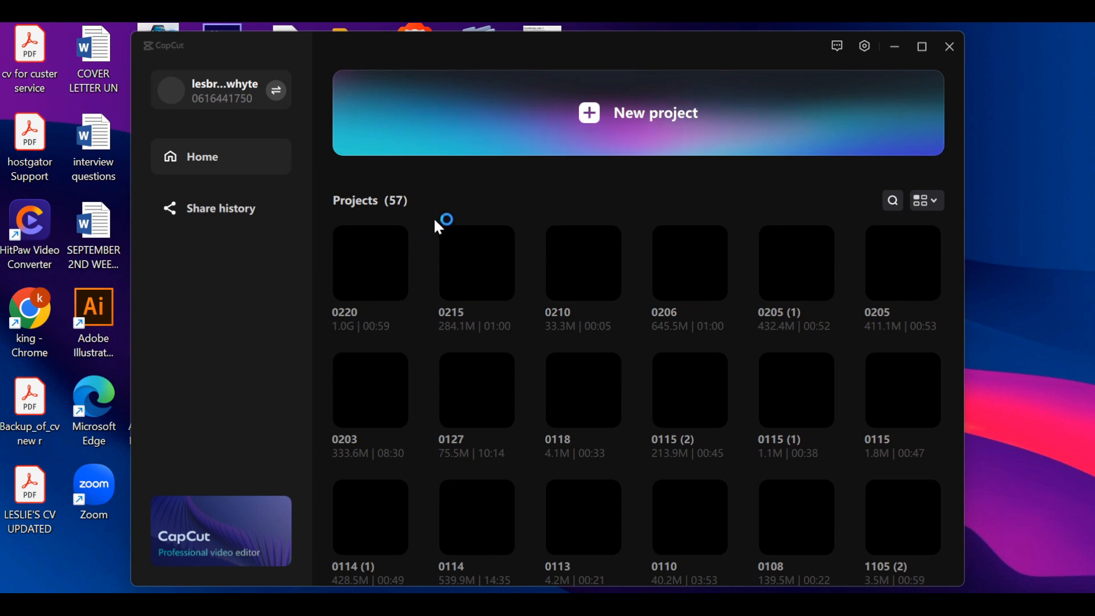
{"action": "left_click_drag", "start_coordinate": [490, 49], "coordinate": [523, 44]}
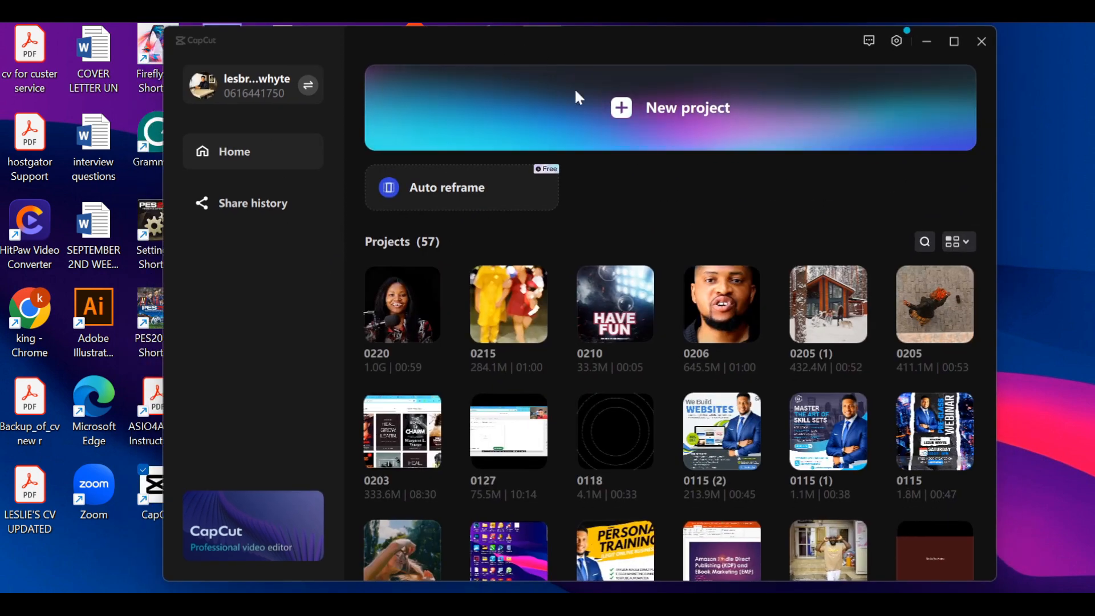
{"action": "left_click", "coordinate": [679, 118]}
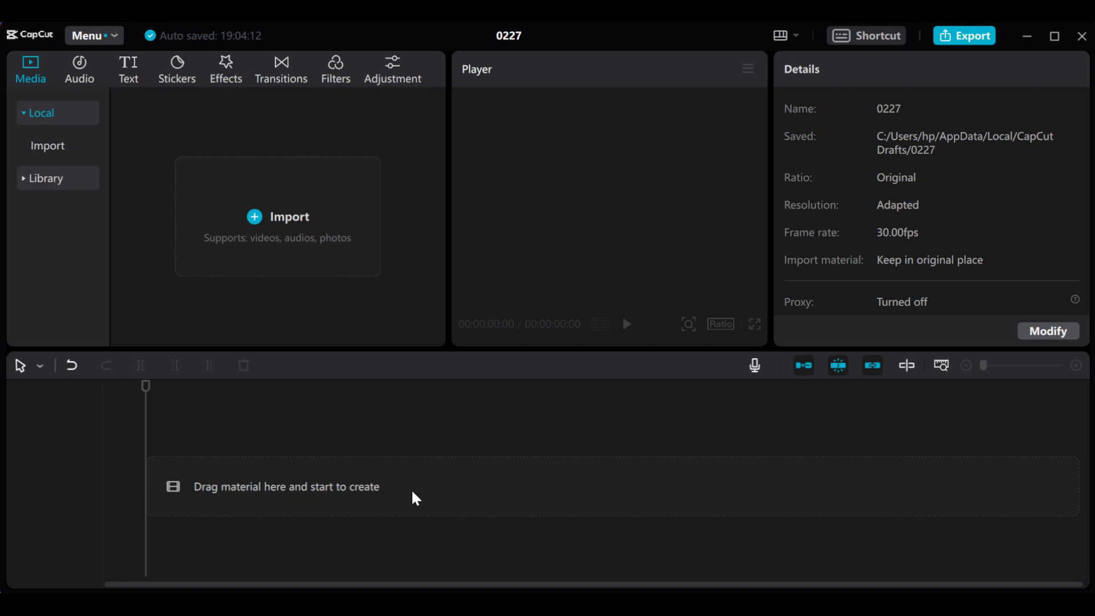
- Start a media import, open the "video for use" folder in Downloads and show its files as large icons
{"action": "left_click", "coordinate": [297, 227]}
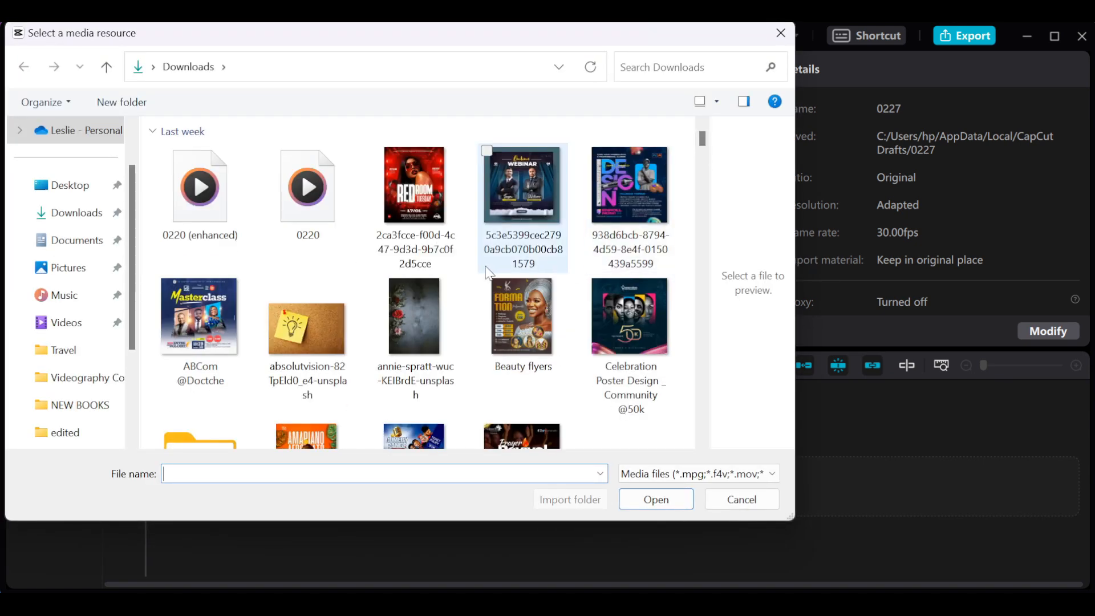
{"action": "left_click", "coordinate": [83, 249]}
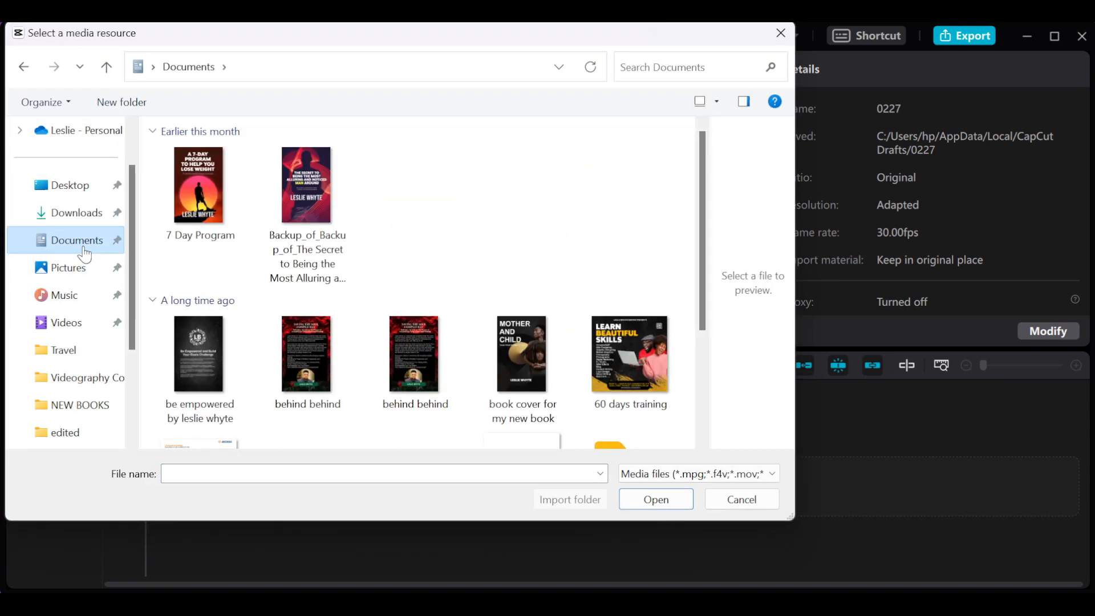
{"action": "left_click", "coordinate": [80, 216]}
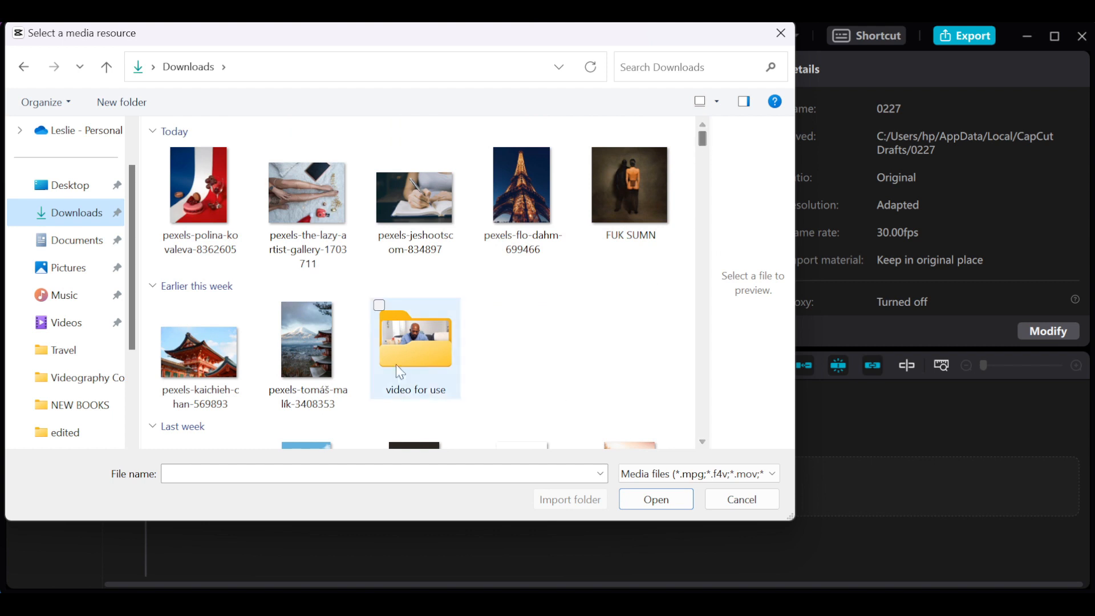
{"action": "double_click", "coordinate": [415, 341]}
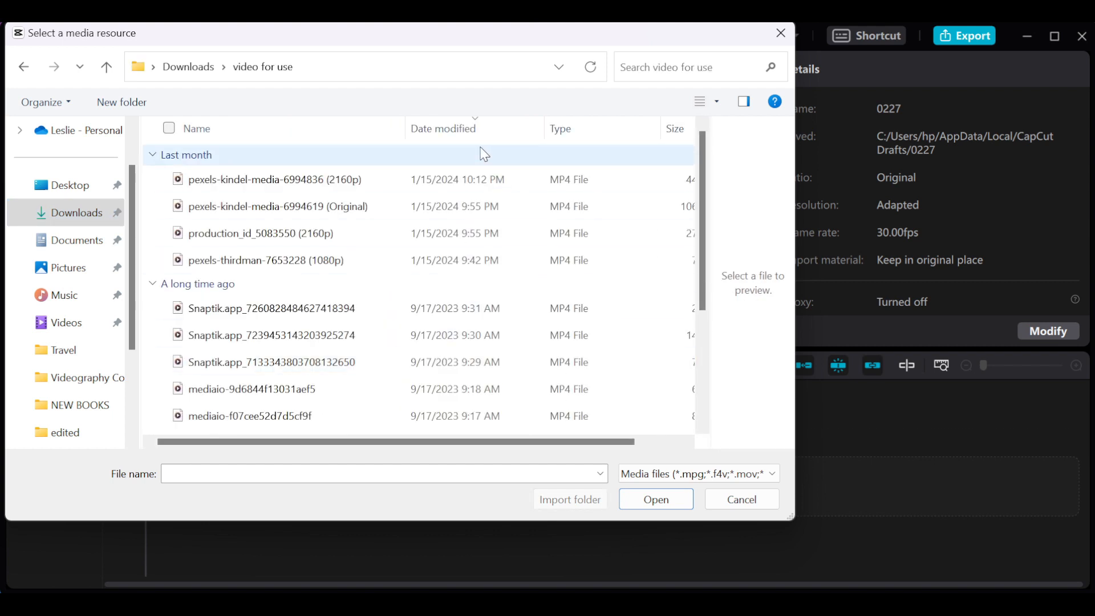
{"action": "left_click", "coordinate": [713, 100]}
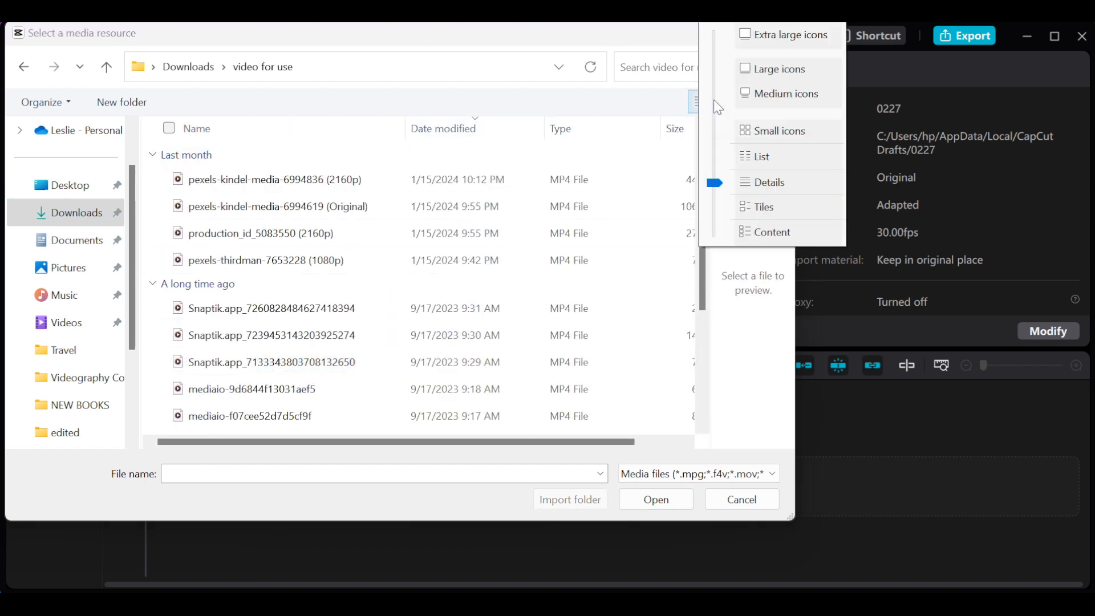
{"action": "left_click", "coordinate": [772, 65]}
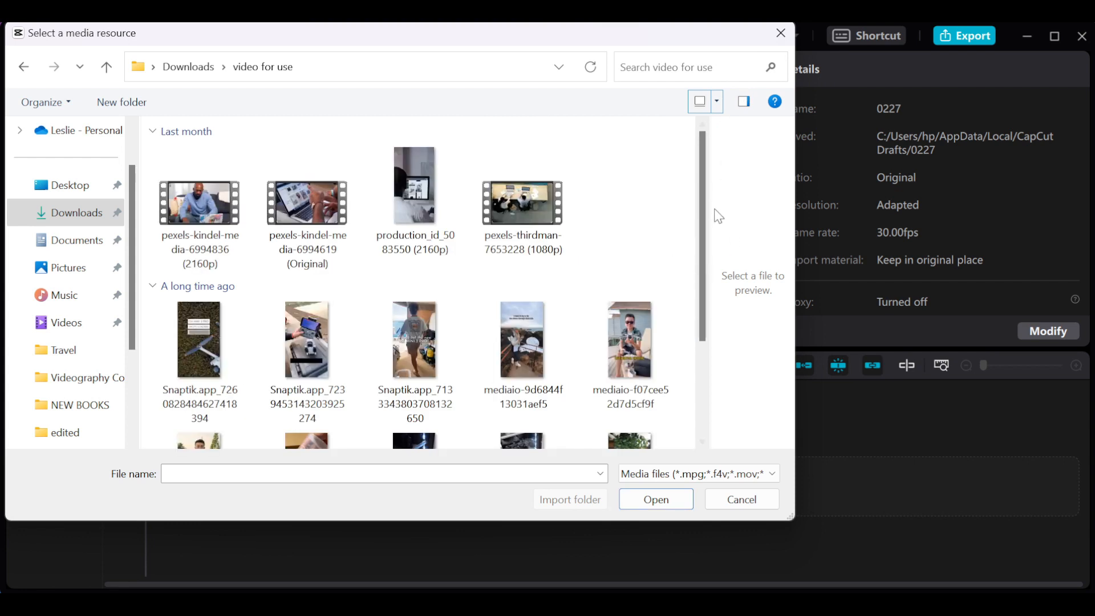
{"action": "left_click_drag", "start_coordinate": [701, 191], "coordinate": [716, 258]}
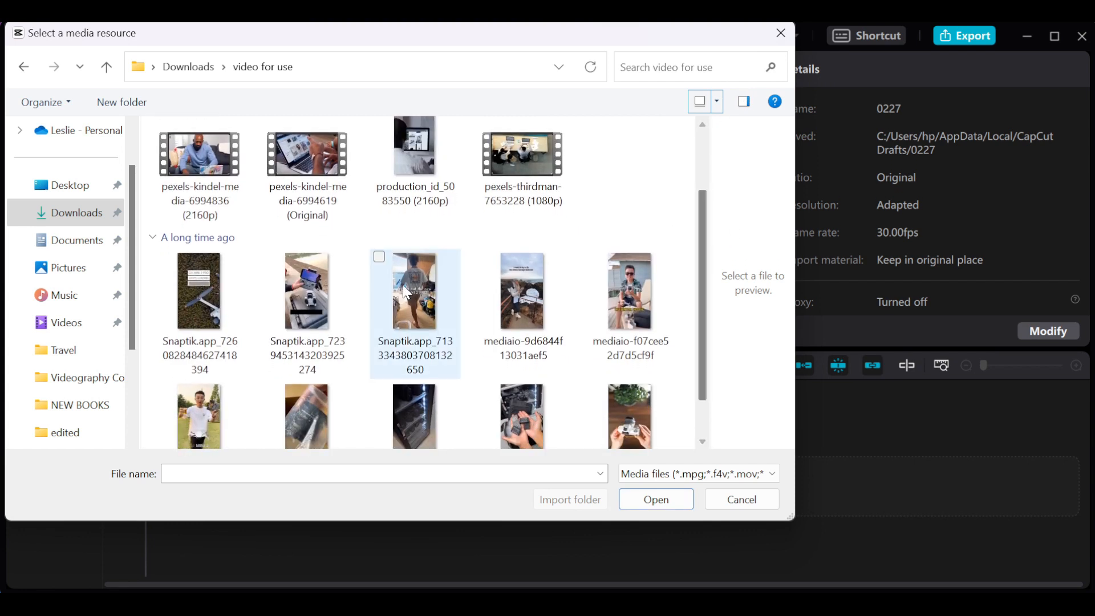
{"action": "left_click", "coordinate": [316, 296]}
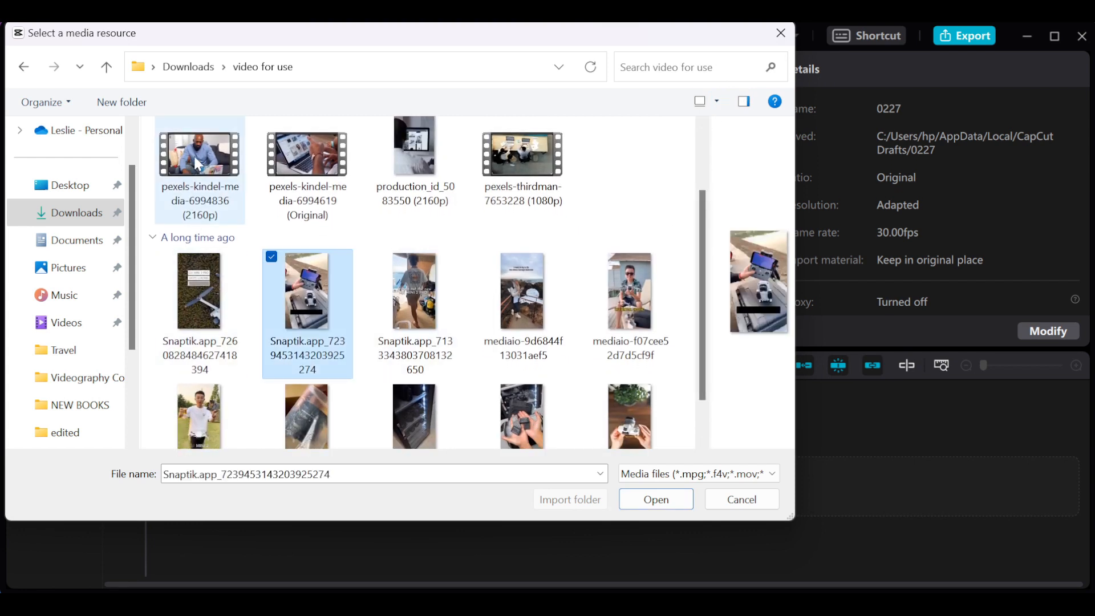
{"action": "left_click", "coordinate": [291, 156], "text": "ctrl"}
{"action": "left_click", "coordinate": [418, 316], "text": "ctrl"}
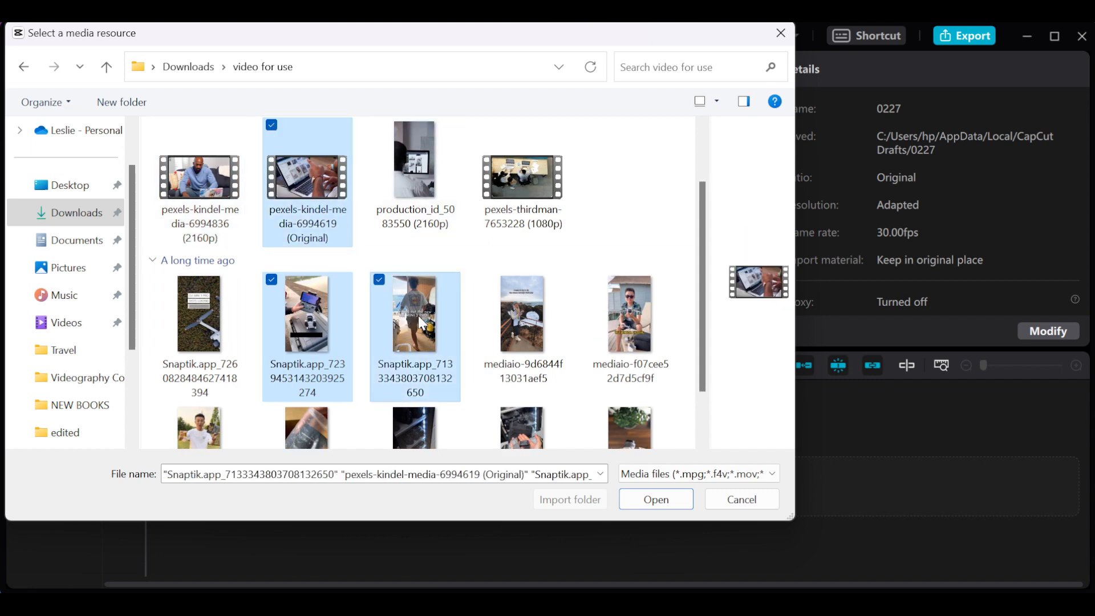
{"action": "left_click", "coordinate": [533, 324], "text": "ctrl"}
{"action": "left_click", "coordinate": [639, 333], "text": "ctrl"}
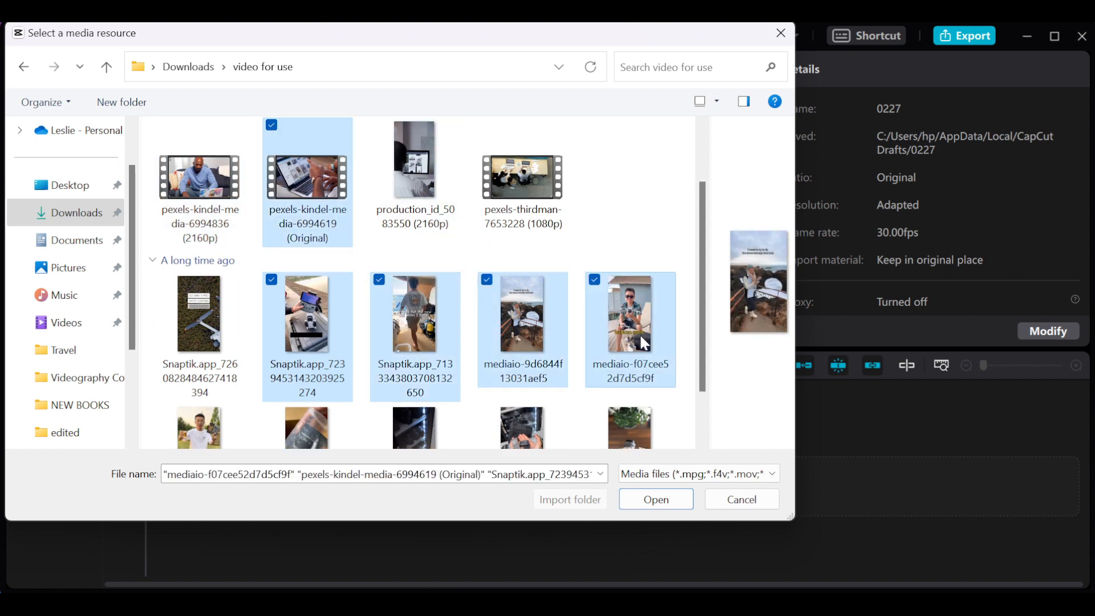
{"action": "left_click", "coordinate": [656, 501]}
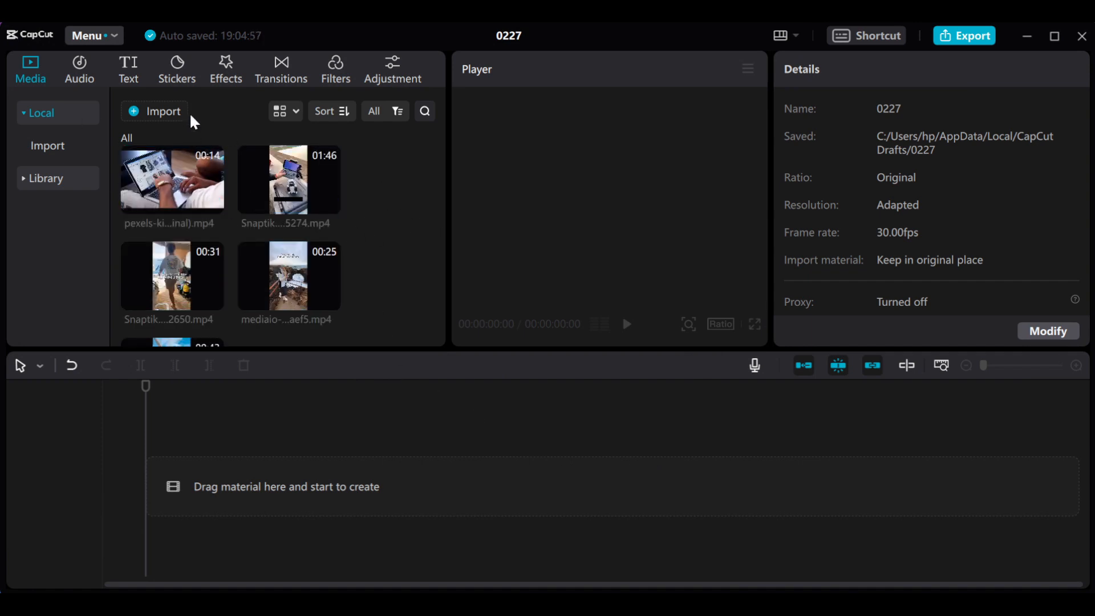
{"action": "left_click", "coordinate": [171, 107]}
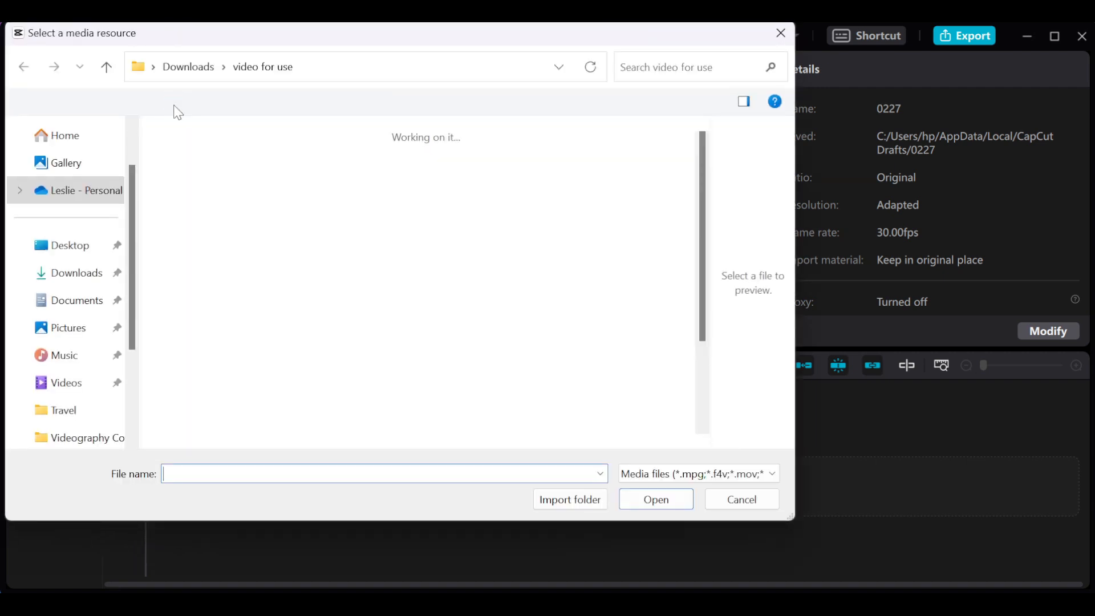
{"action": "left_click", "coordinate": [410, 353]}
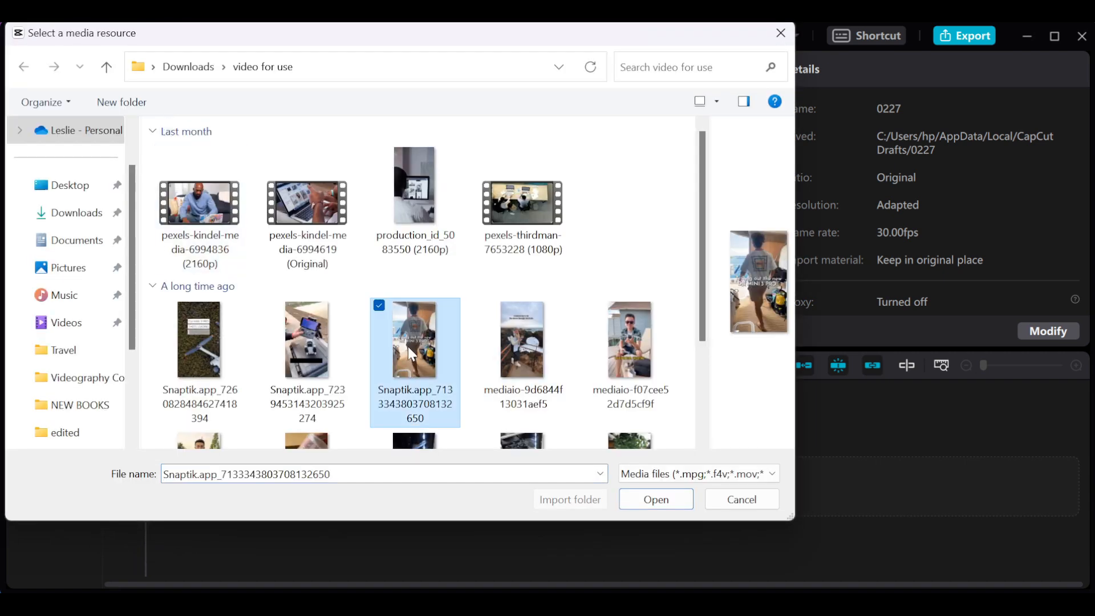
{"action": "left_click", "coordinate": [508, 345], "text": "ctrl"}
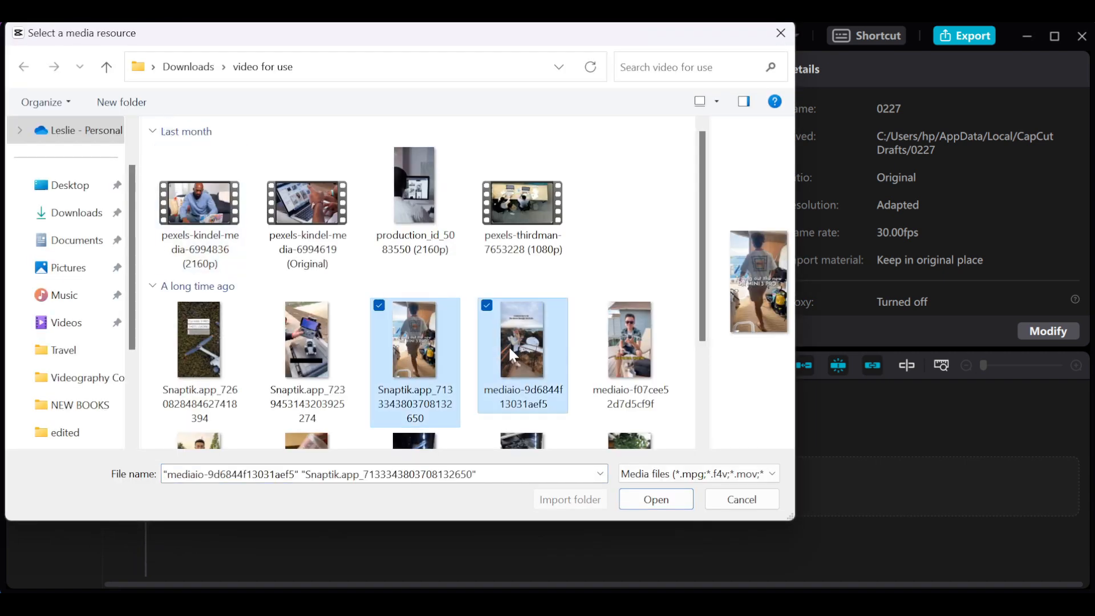
{"action": "left_click", "coordinate": [621, 350], "text": "ctrl"}
{"action": "left_click", "coordinate": [274, 346], "text": "ctrl"}
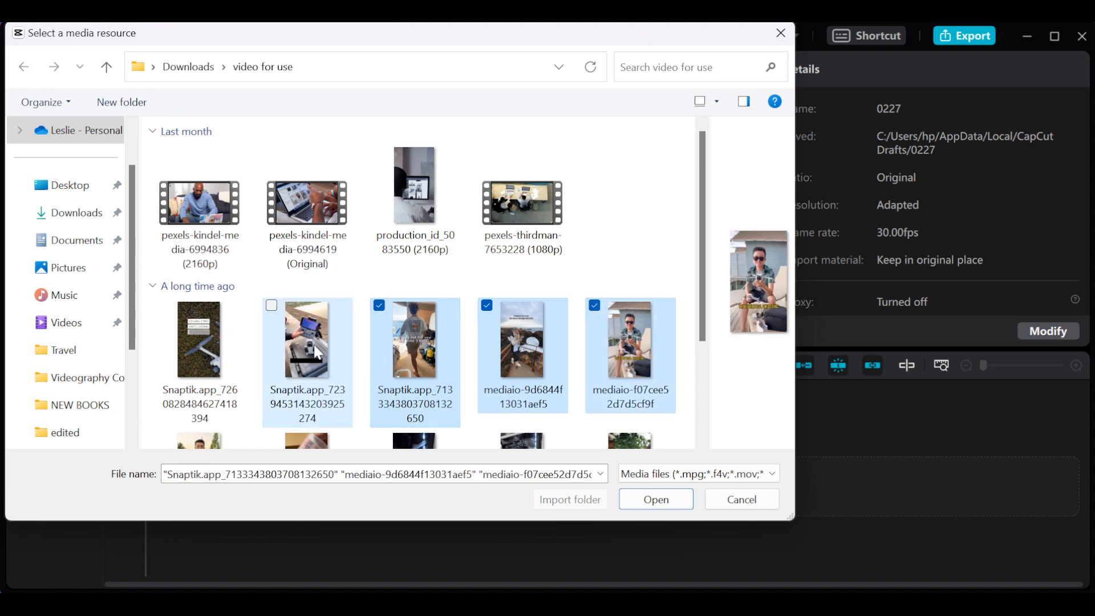
{"action": "left_click", "coordinate": [228, 344], "text": "ctrl"}
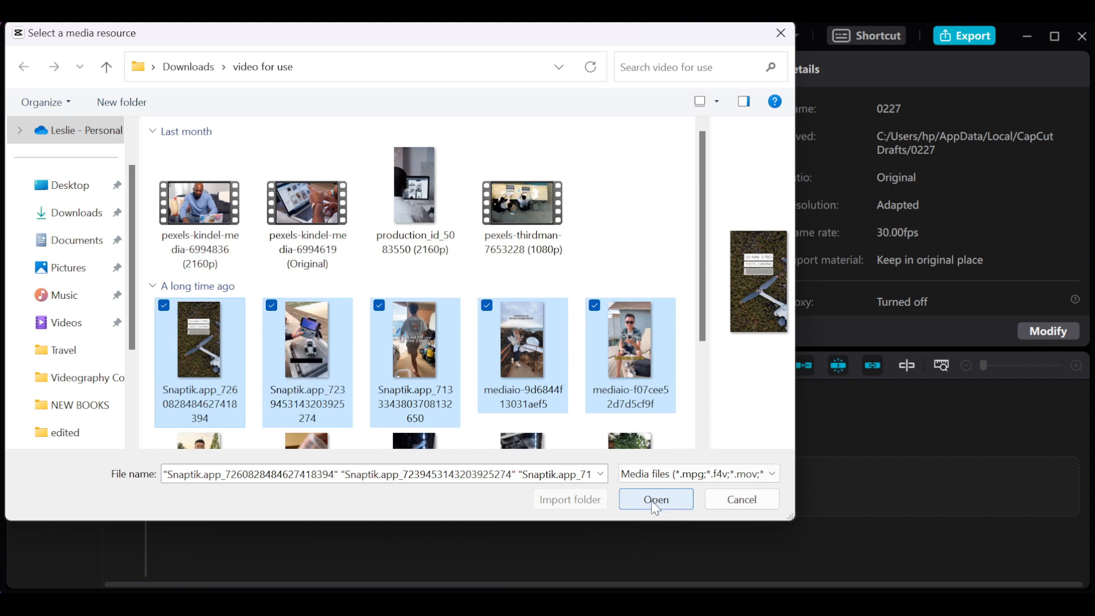
{"action": "left_click", "coordinate": [781, 33]}
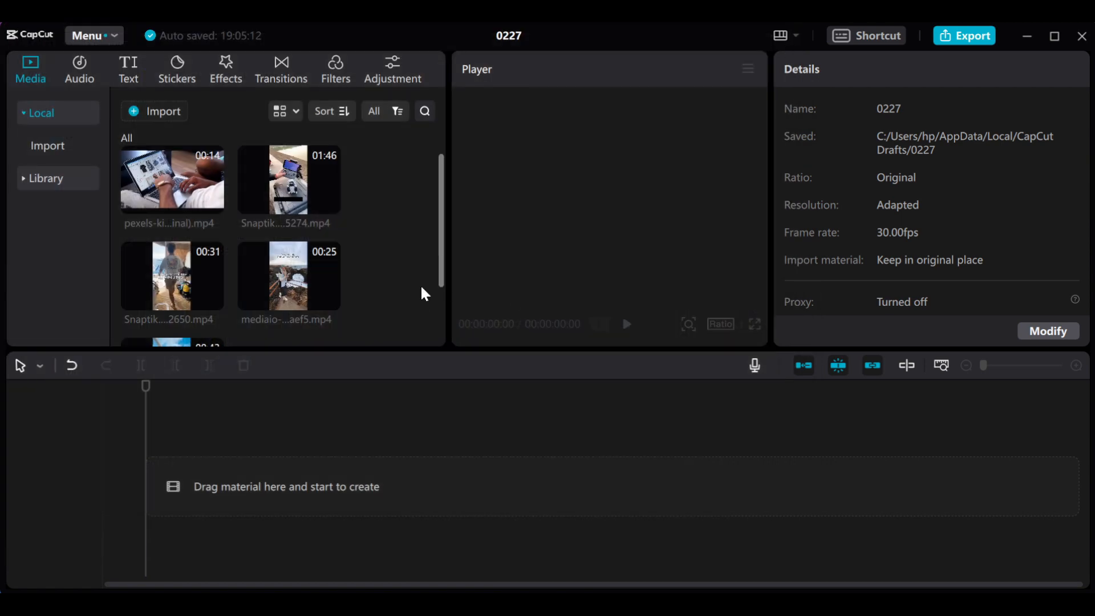
{"action": "left_click_drag", "start_coordinate": [443, 187], "coordinate": [440, 132]}
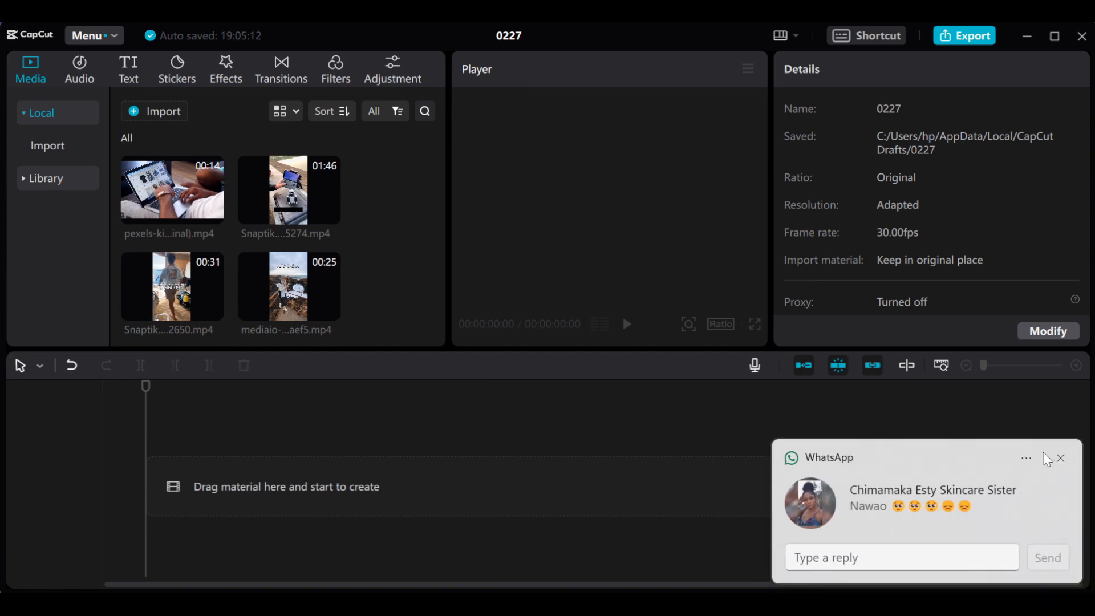
{"action": "left_click", "coordinate": [1059, 457]}
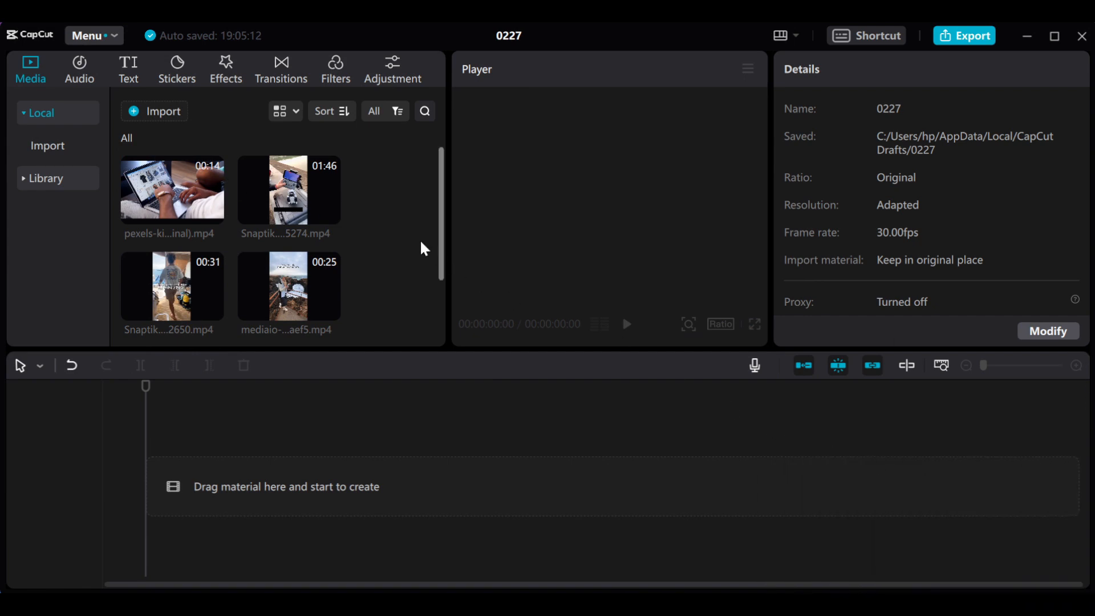
{"action": "mouse_move", "coordinate": [443, 195]}
{"action": "left_mouse_down"}
{"action": "mouse_move", "coordinate": [452, 300]}
{"action": "mouse_move", "coordinate": [435, 179]}
{"action": "left_mouse_up"}
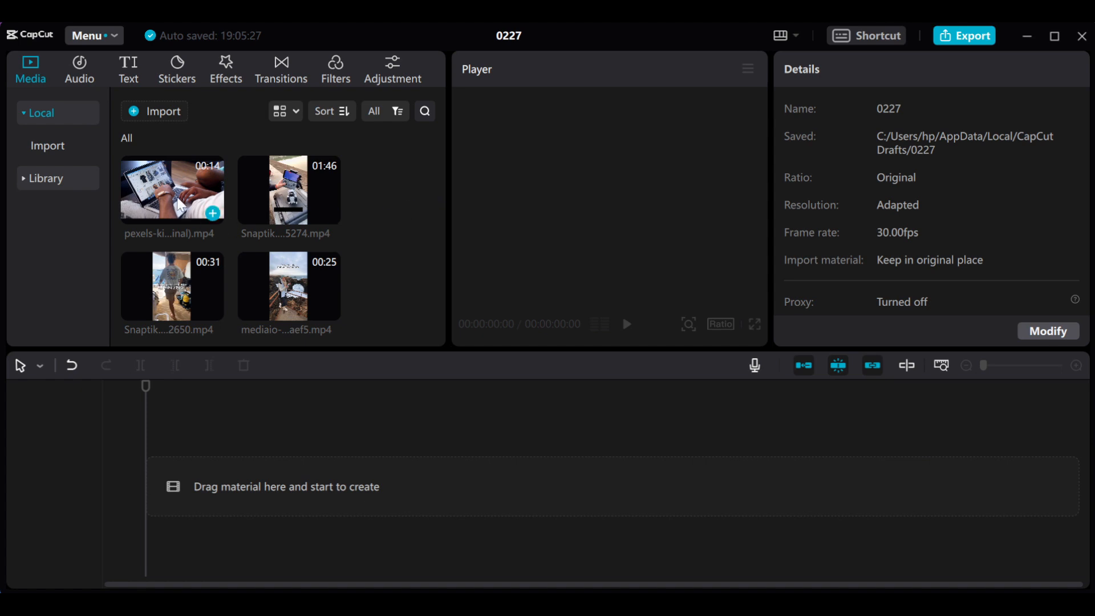
{"action": "mouse_move", "coordinate": [180, 202]}
{"action": "right_click", "coordinate": [524, 604]}
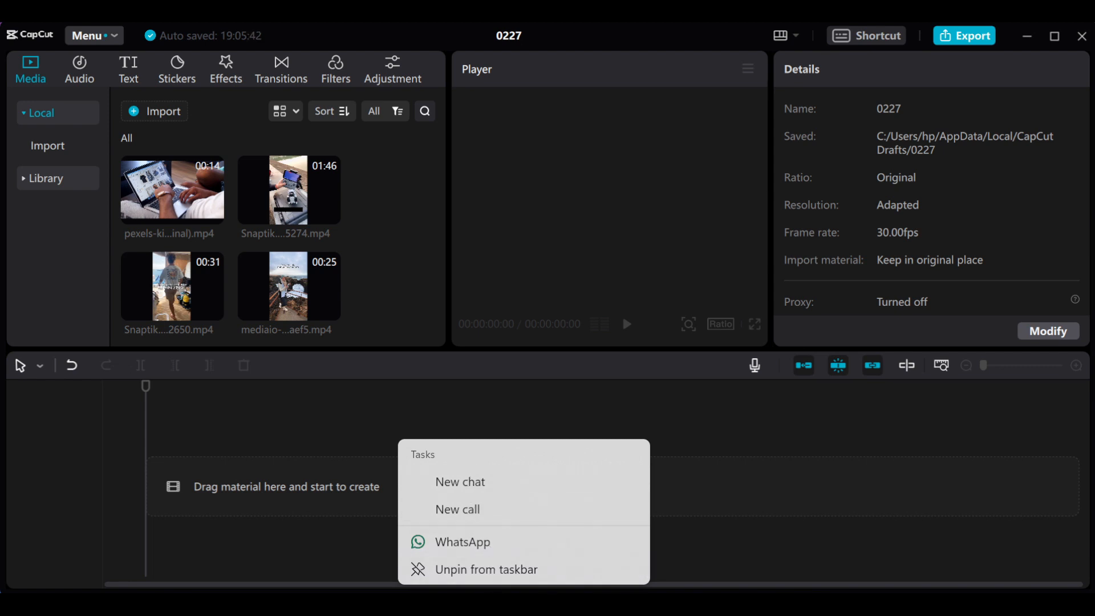
{"action": "left_click", "coordinate": [675, 603]}
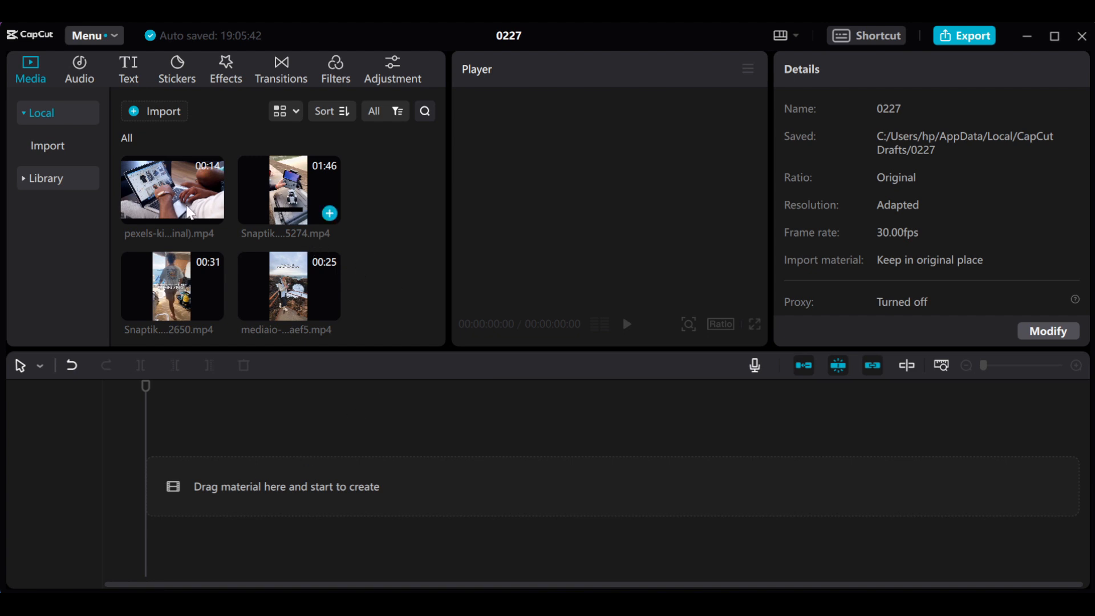
- Place the pexels-kindel laptop clip and Snaptik.app_7239453143203925274.mp4 back to back on the timeline, and move the playhead to 00:00:28:13
{"action": "left_click_drag", "start_coordinate": [186, 184], "coordinate": [200, 493]}
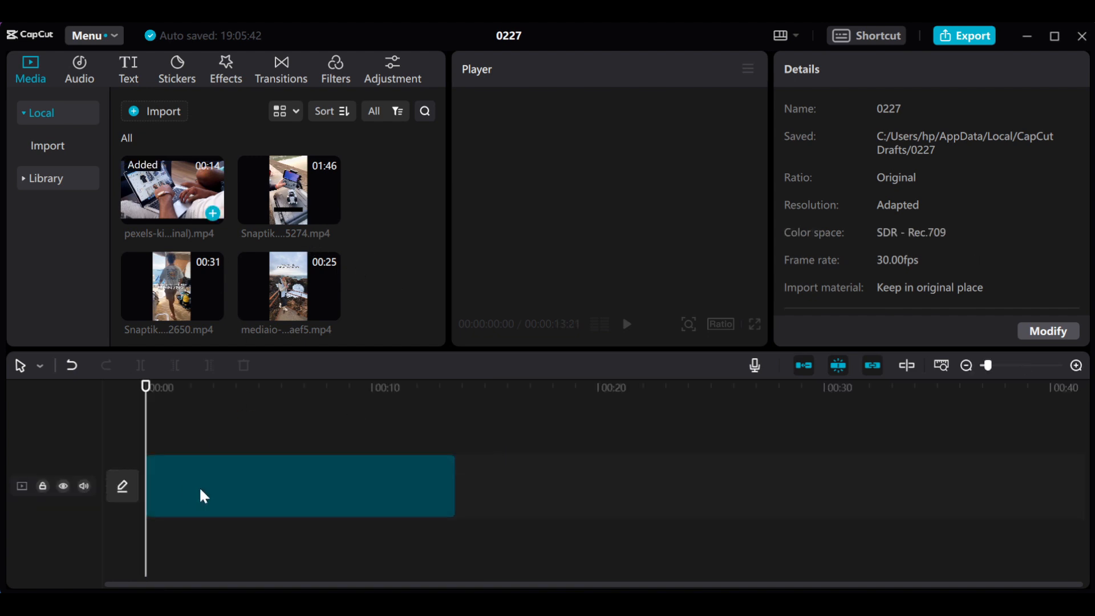
{"action": "left_click", "coordinate": [268, 486]}
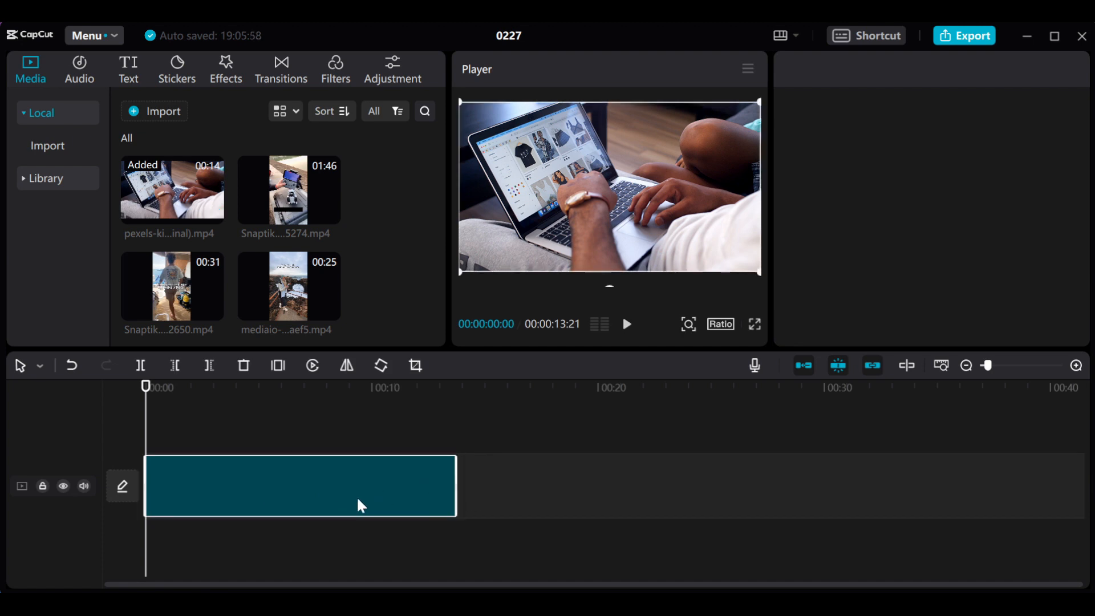
{"action": "left_click_drag", "start_coordinate": [289, 191], "coordinate": [460, 492]}
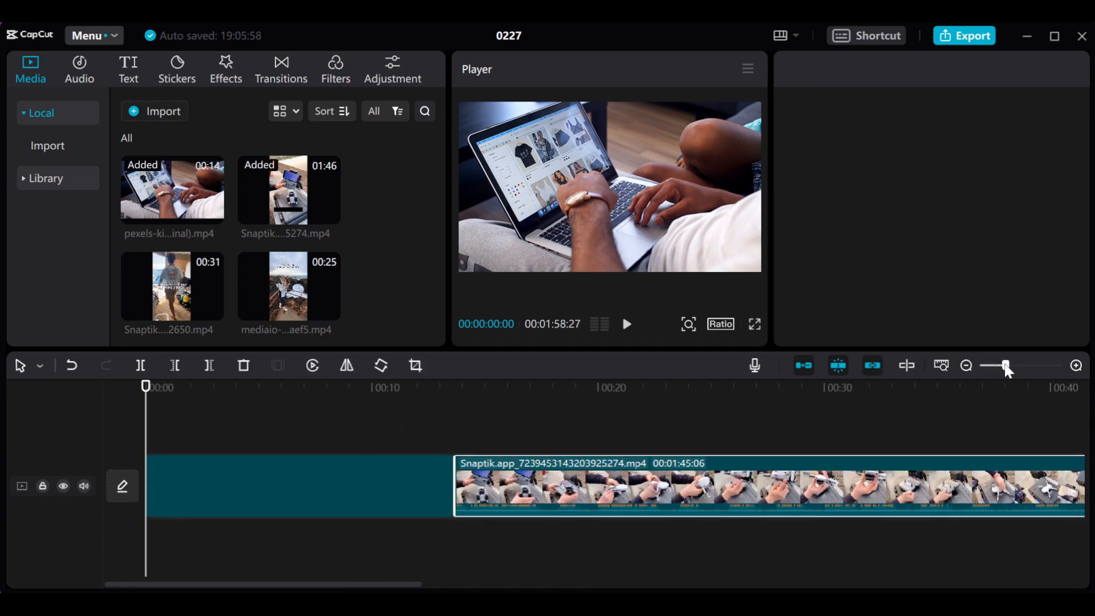
{"action": "mouse_move", "coordinate": [1005, 368]}
{"action": "left_mouse_down"}
{"action": "mouse_move", "coordinate": [987, 369]}
{"action": "mouse_move", "coordinate": [998, 369]}
{"action": "left_mouse_up"}
{"action": "left_click", "coordinate": [177, 485]}
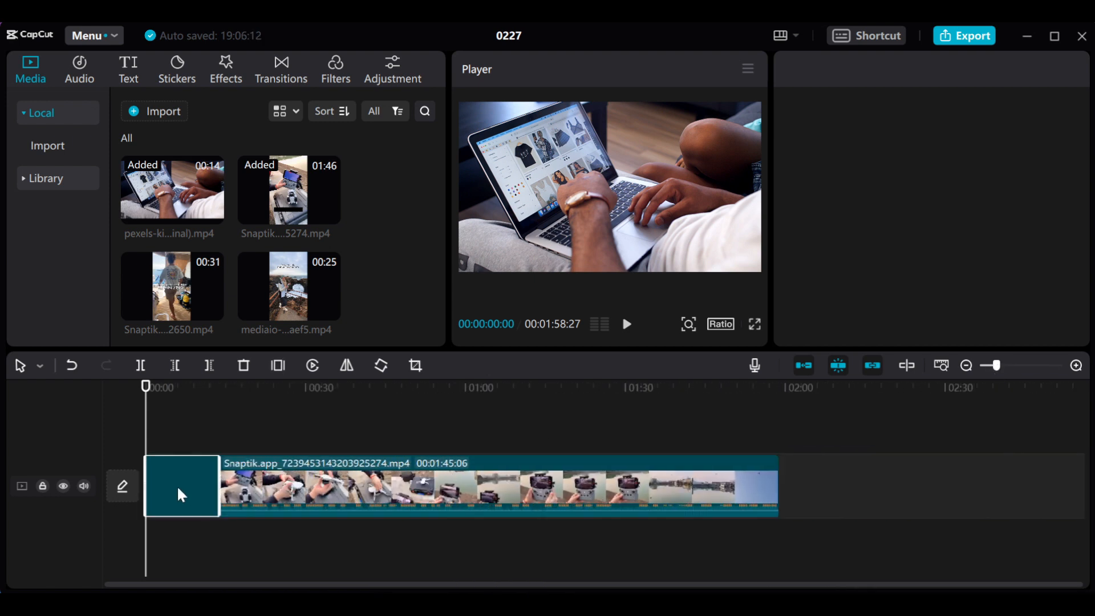
{"action": "left_click_drag", "start_coordinate": [268, 385], "coordinate": [297, 480]}
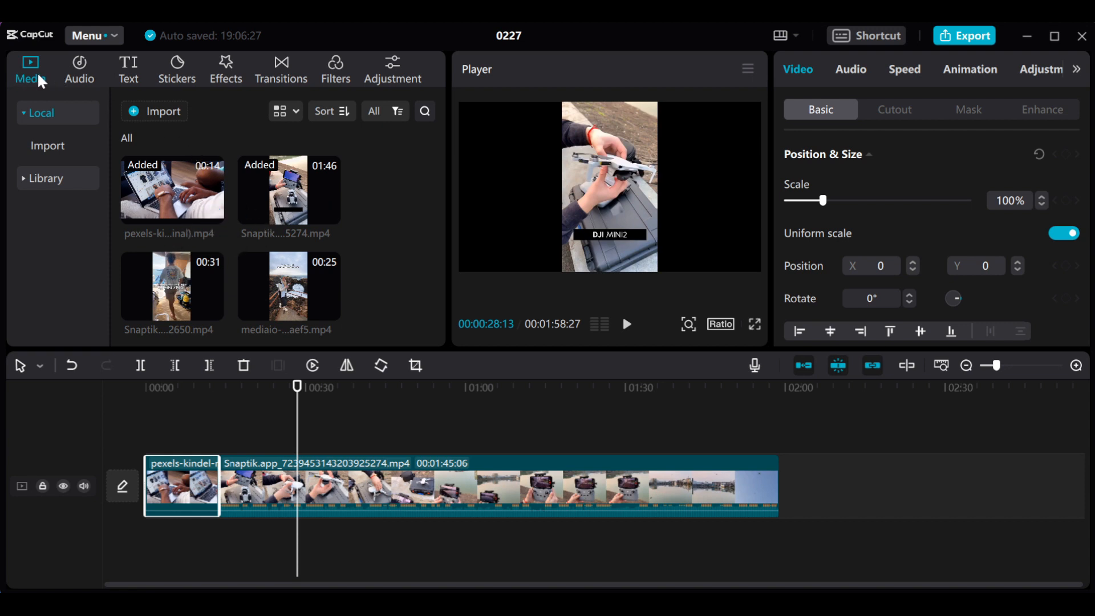
- Look through the audio, text, sticker, effect, transition, filter and adjustment libraries and return to the imported media
{"action": "left_click", "coordinate": [80, 71]}
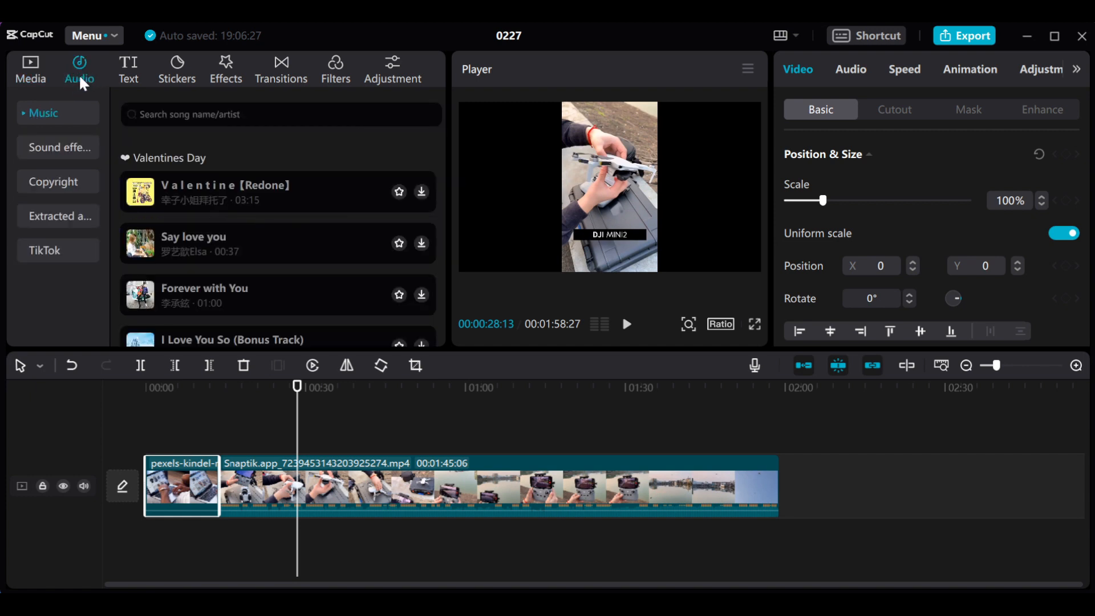
{"action": "left_click", "coordinate": [128, 80]}
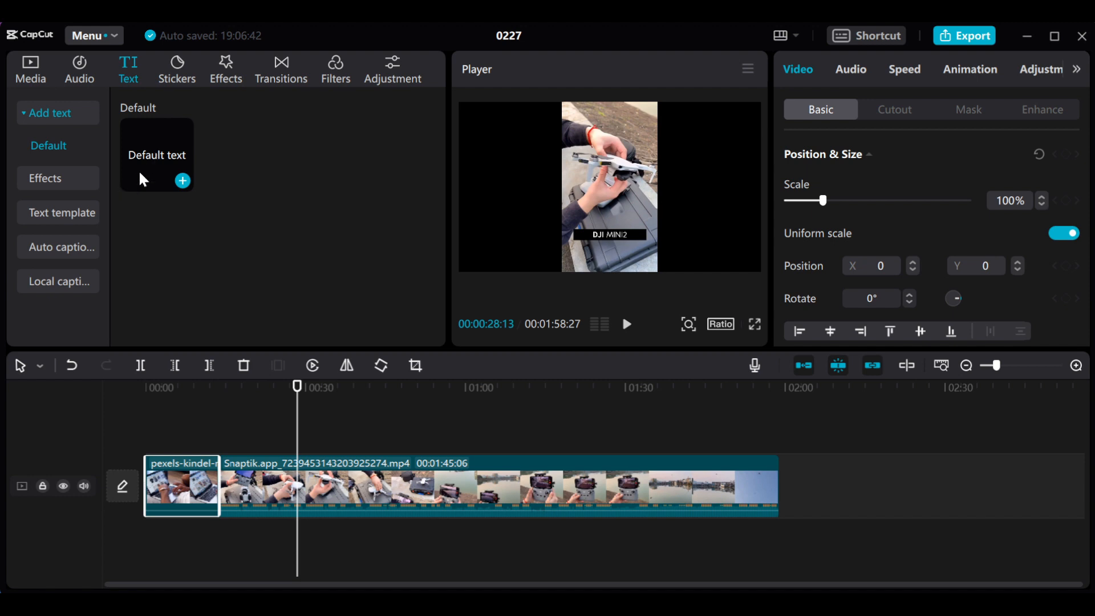
{"action": "left_click", "coordinate": [181, 80]}
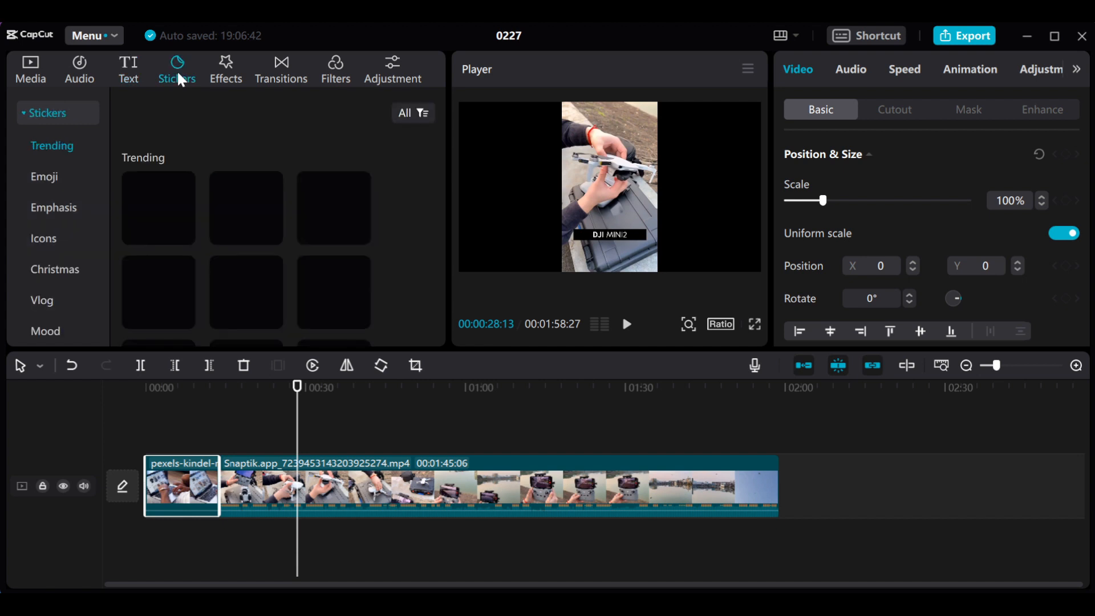
{"action": "left_click", "coordinate": [230, 66]}
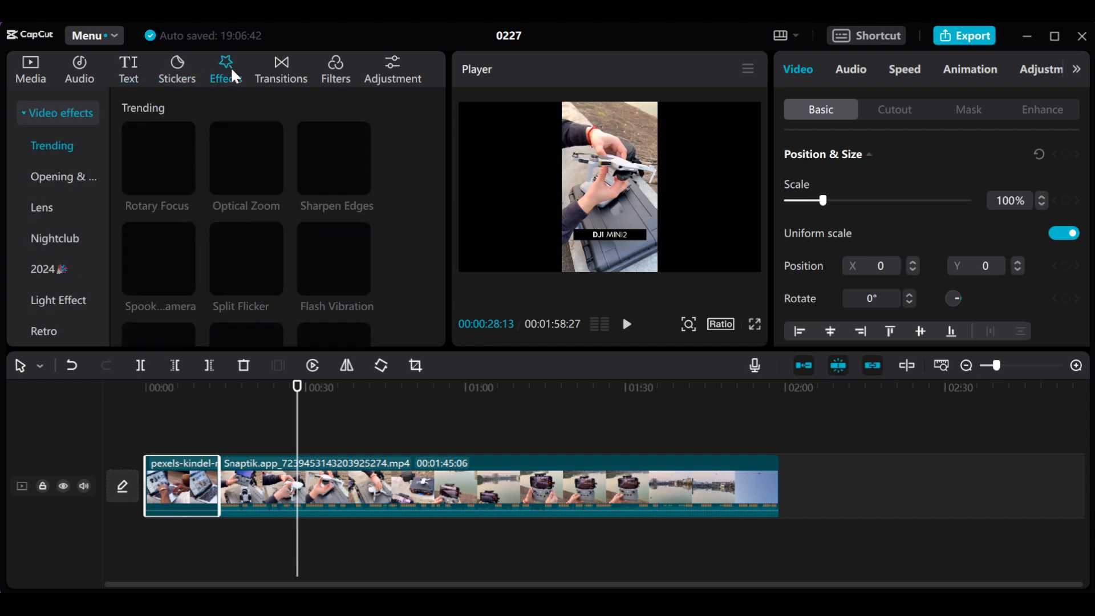
{"action": "left_click", "coordinate": [274, 73]}
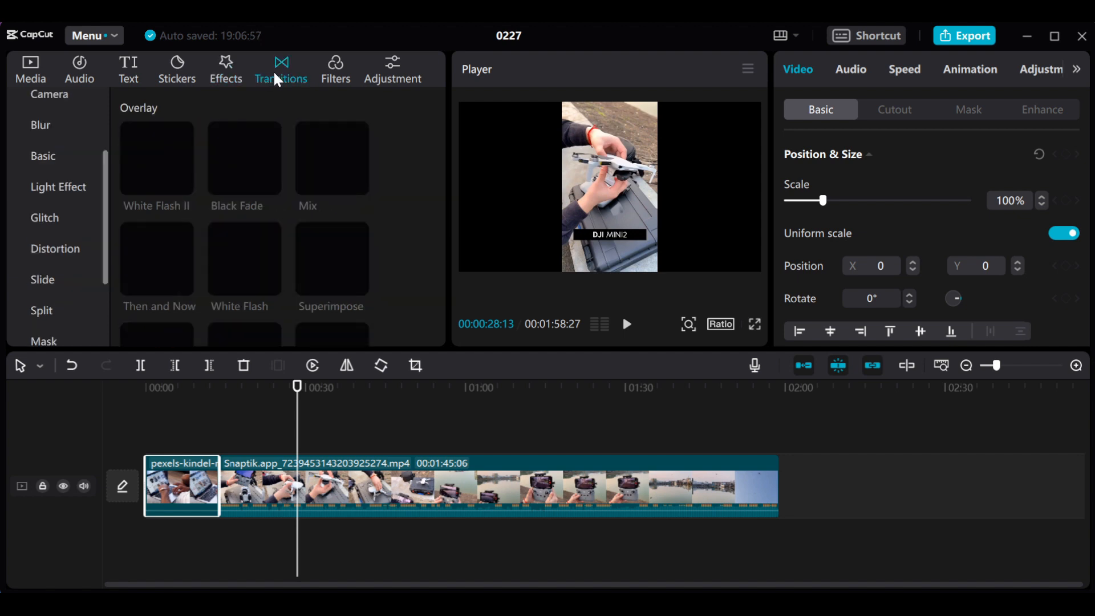
{"action": "left_click", "coordinate": [331, 83]}
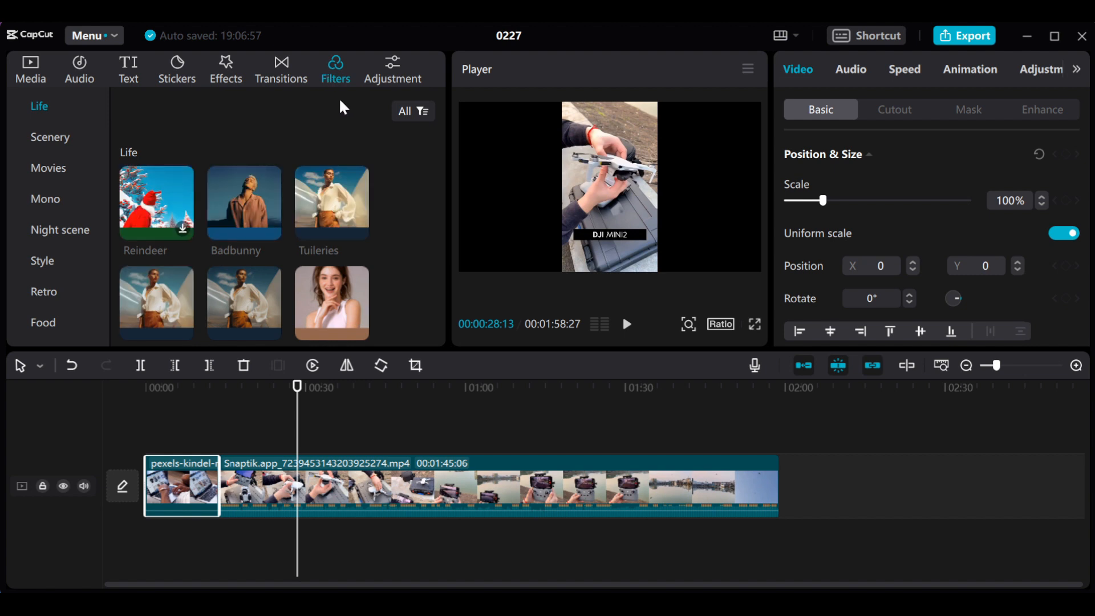
{"action": "left_click", "coordinate": [388, 74]}
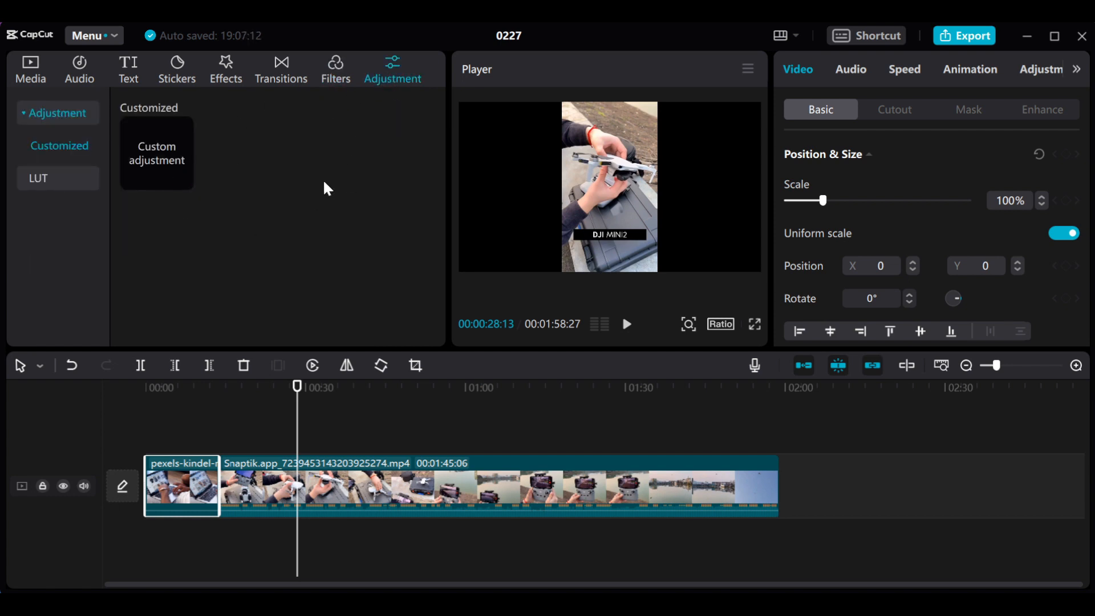
{"action": "left_click", "coordinate": [24, 76]}
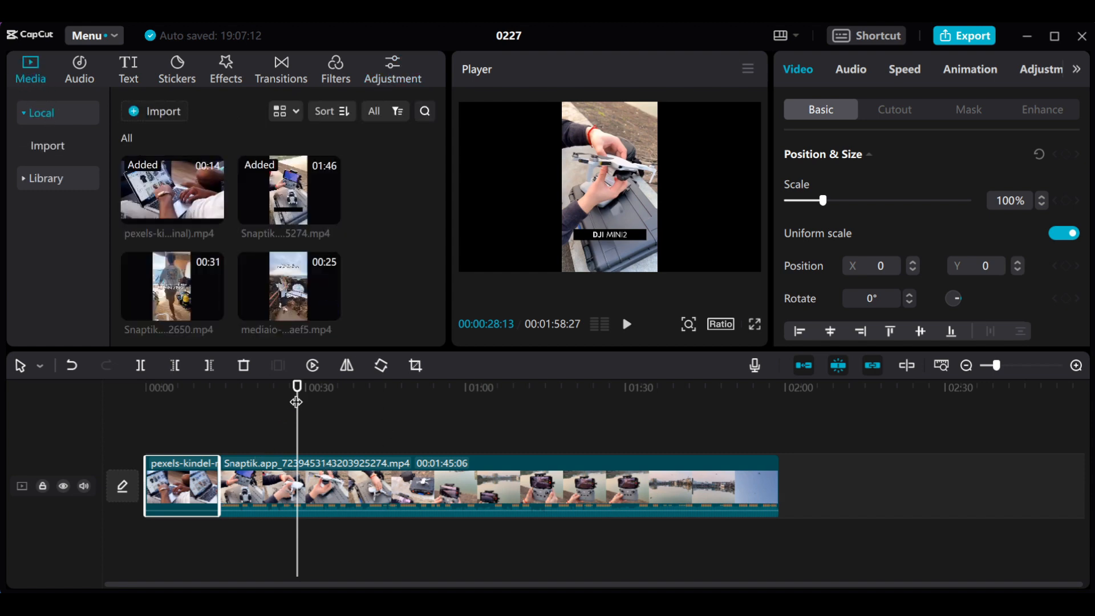
- Split the laptop clip at 00:00:06:12 and the Snaptik drone clip at 00:00:21:26
{"action": "left_click_drag", "start_coordinate": [298, 389], "coordinate": [180, 422]}
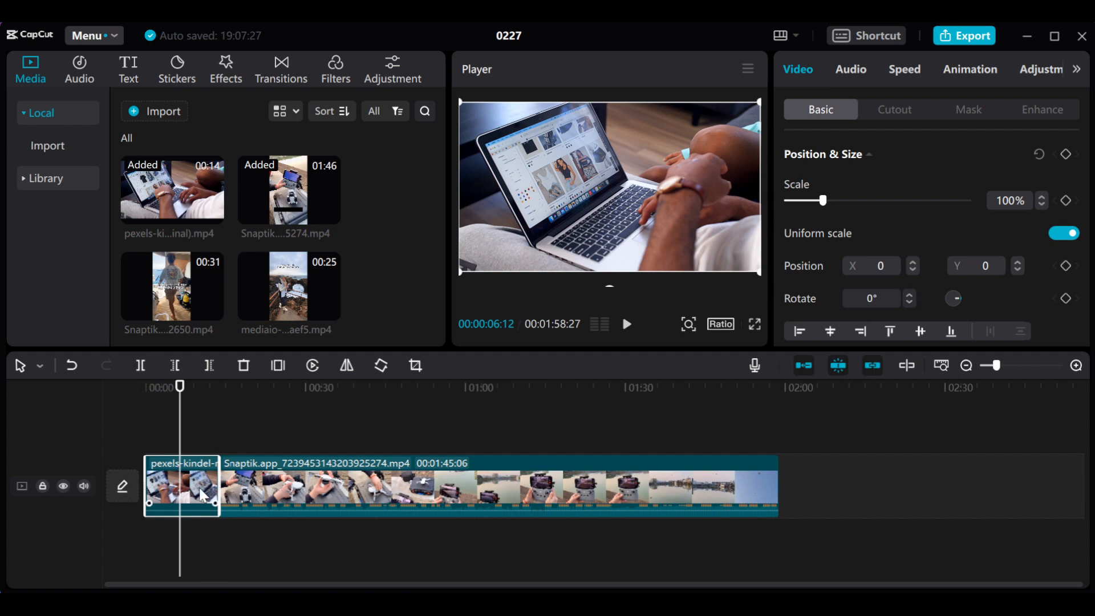
{"action": "left_click", "coordinate": [141, 366]}
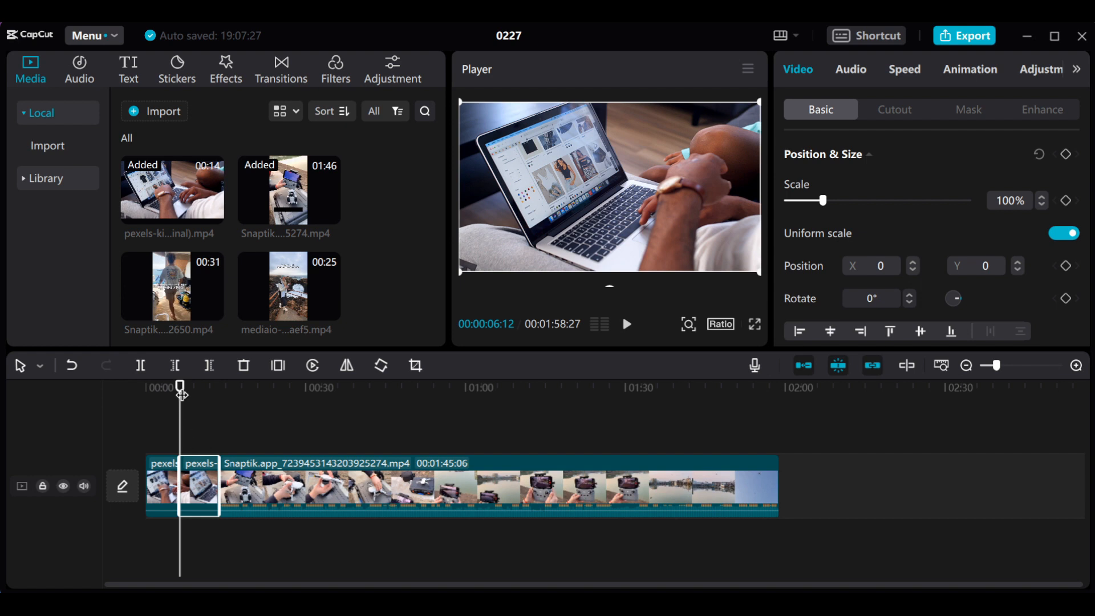
{"action": "left_click_drag", "start_coordinate": [180, 391], "coordinate": [265, 411]}
{"action": "left_click", "coordinate": [278, 483]}
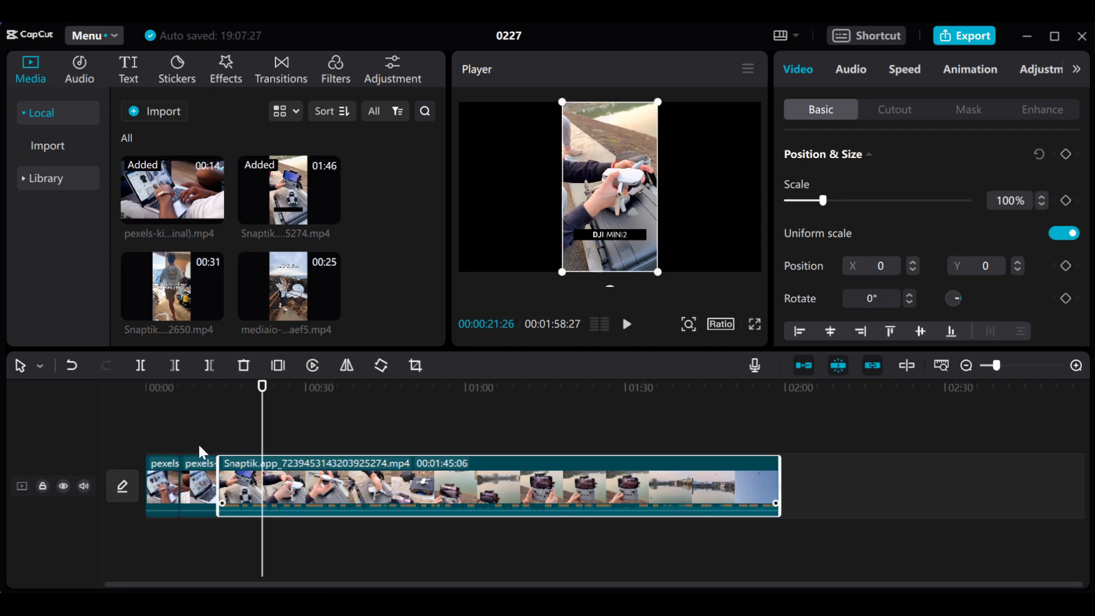
{"action": "left_click", "coordinate": [141, 366]}
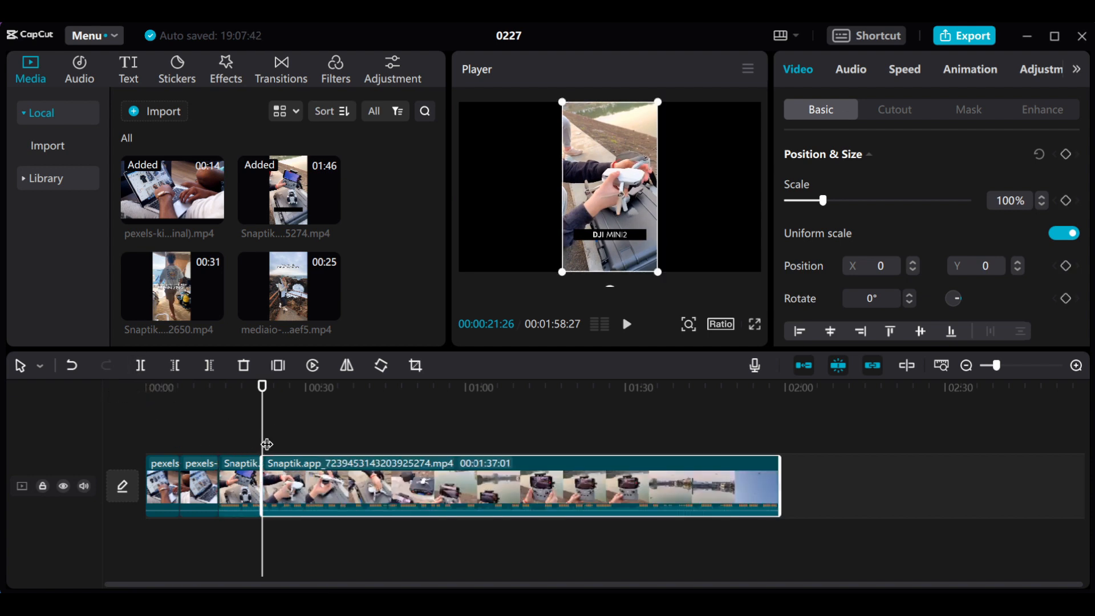
- Split the drone clip again at 00:00:30:27 and delete everything after that point
{"action": "left_click_drag", "start_coordinate": [263, 394], "coordinate": [311, 407]}
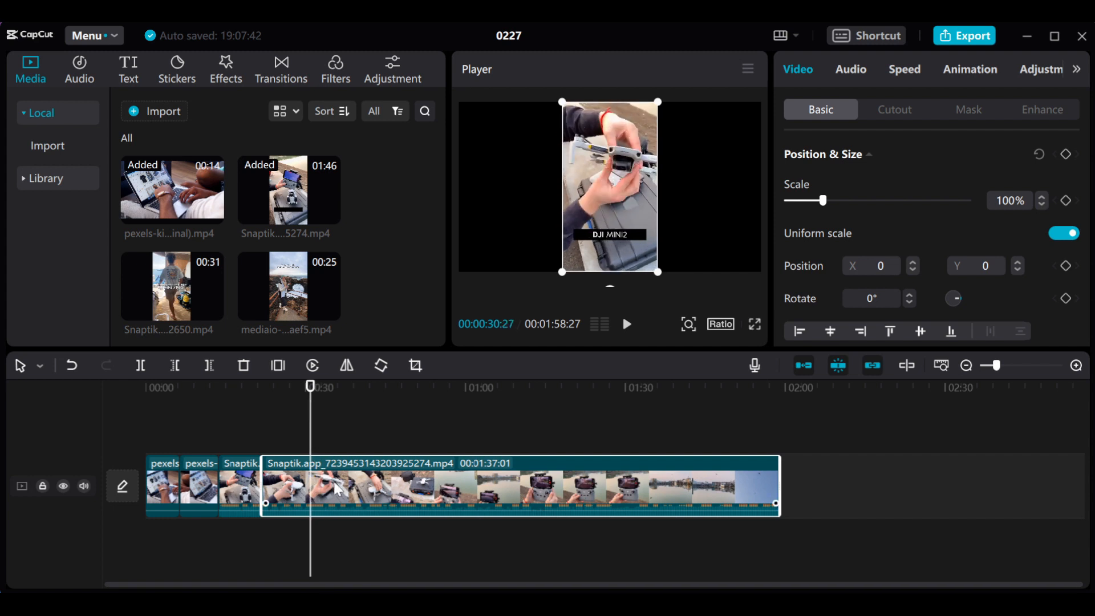
{"action": "left_click", "coordinate": [142, 365]}
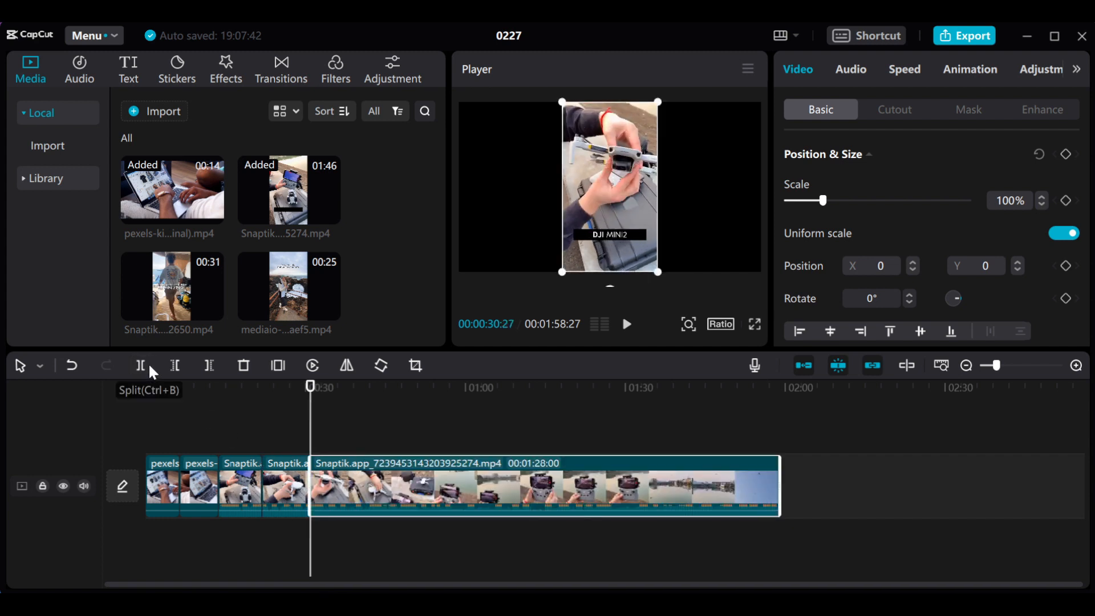
{"action": "key", "text": "Delete"}
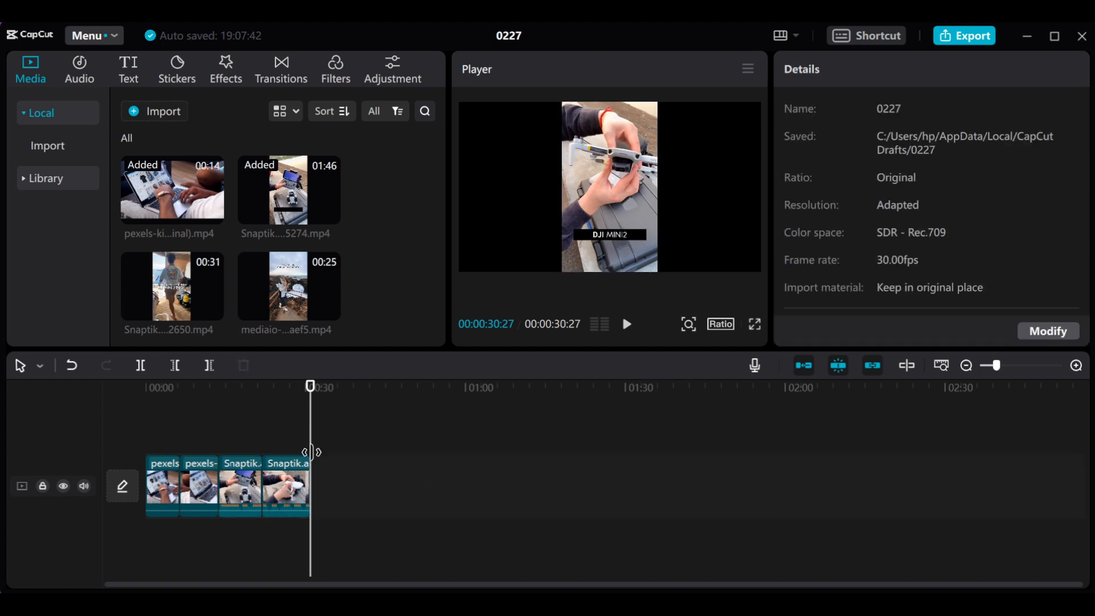
- Delete the second laptop segment, the one starting at 00:00:06:12
{"action": "left_click_drag", "start_coordinate": [310, 388], "coordinate": [181, 459]}
{"action": "left_click", "coordinate": [195, 501]}
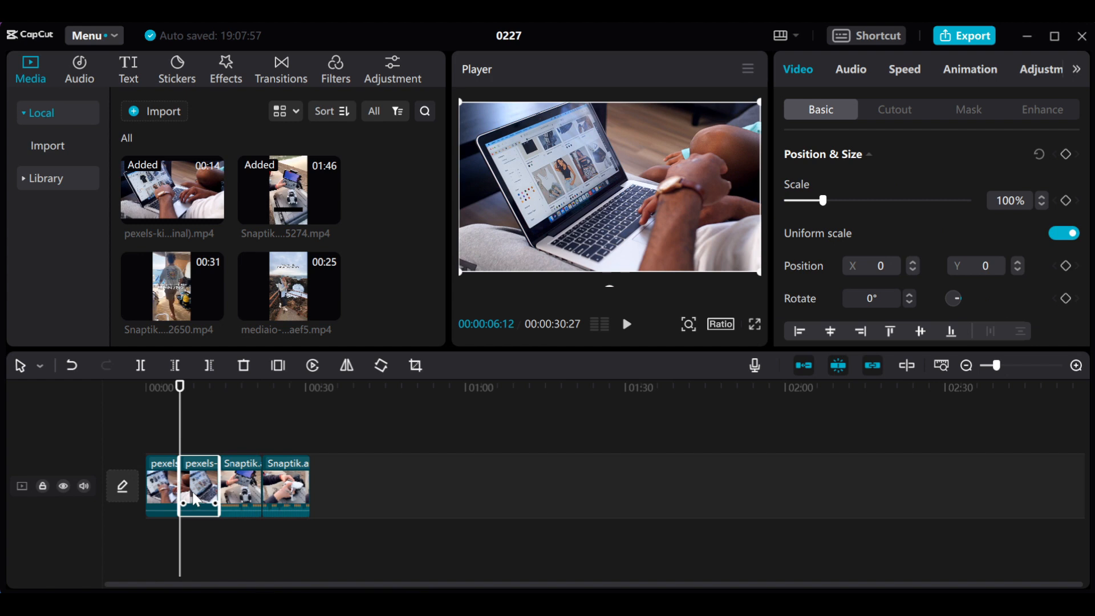
{"action": "key", "text": "Delete"}
{"action": "left_click", "coordinate": [236, 493]}
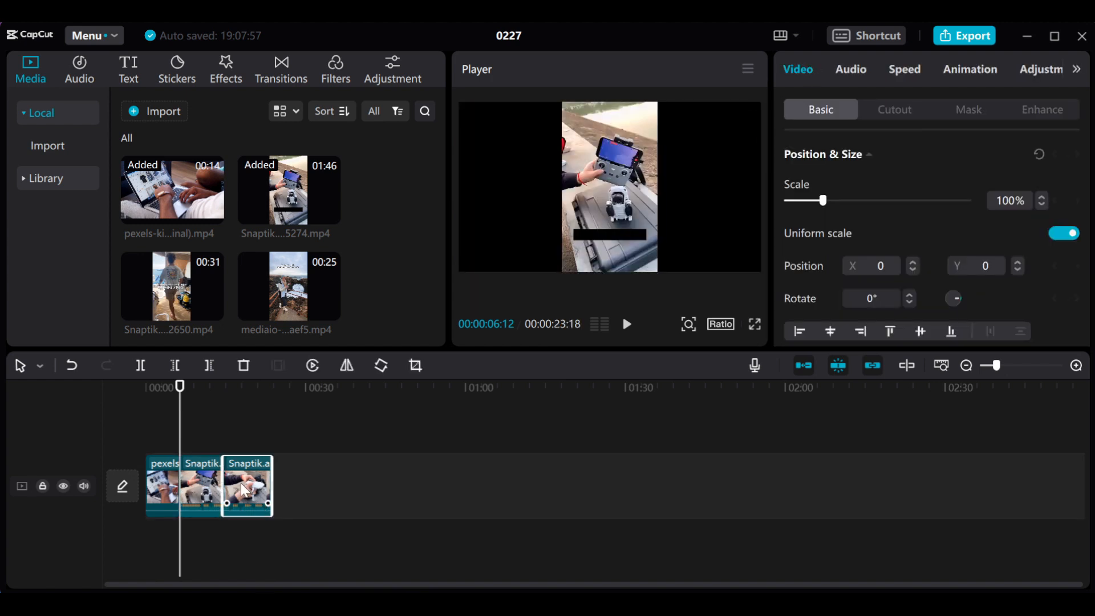
{"action": "key", "text": "Delete"}
{"action": "left_click_drag", "start_coordinate": [180, 394], "coordinate": [196, 397]}
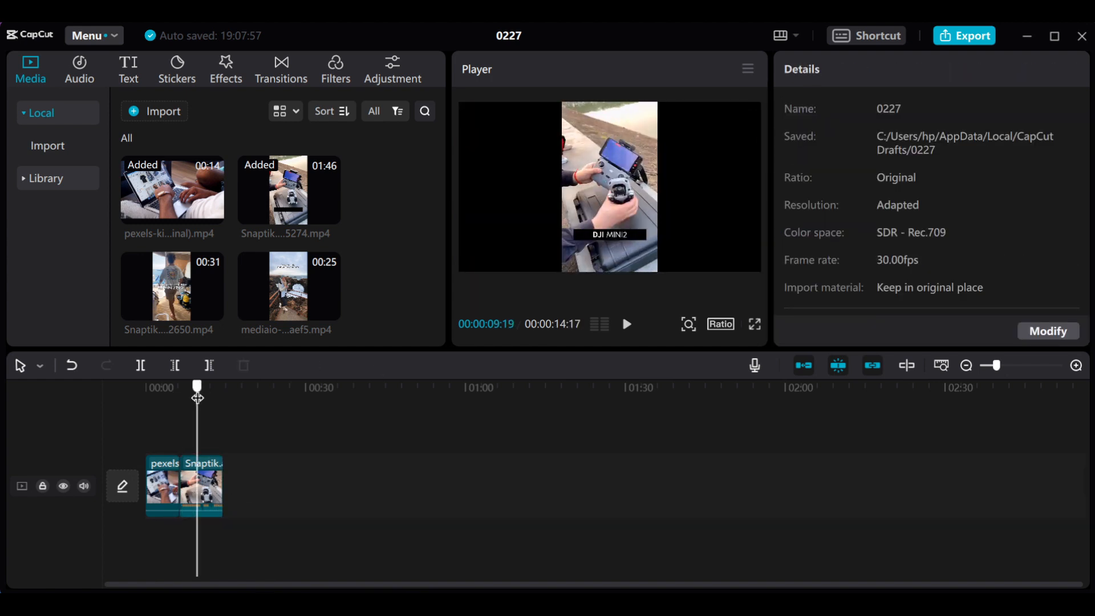
{"action": "key", "text": "ctrl+z"}
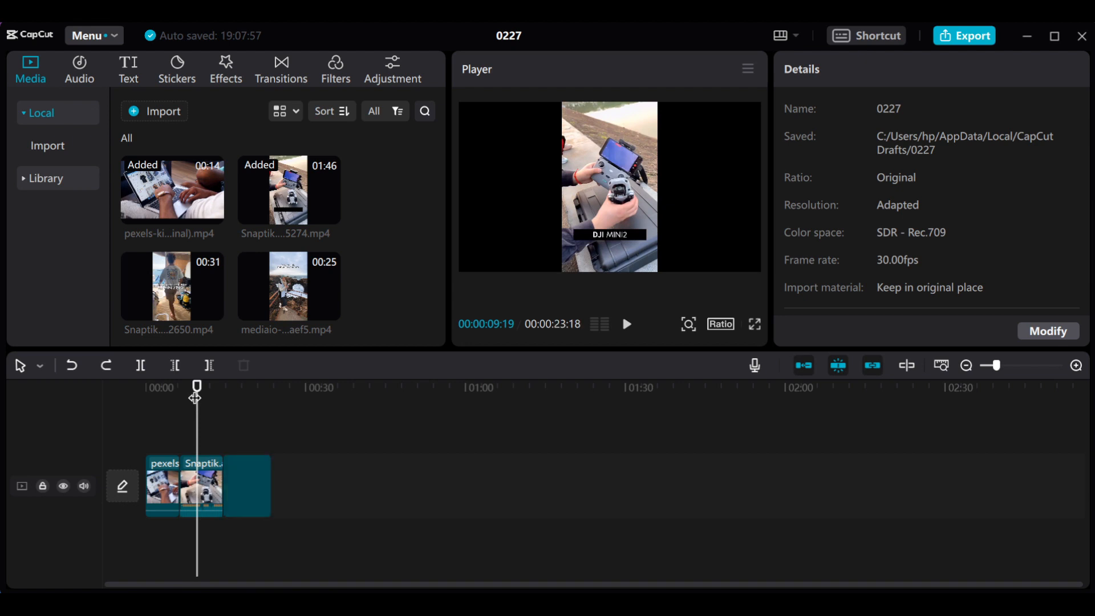
- Delete the drone segment directly after the laptop clip and move the playhead to the end of the remaining footage at 00:00:15:13
{"action": "left_click", "coordinate": [216, 494]}
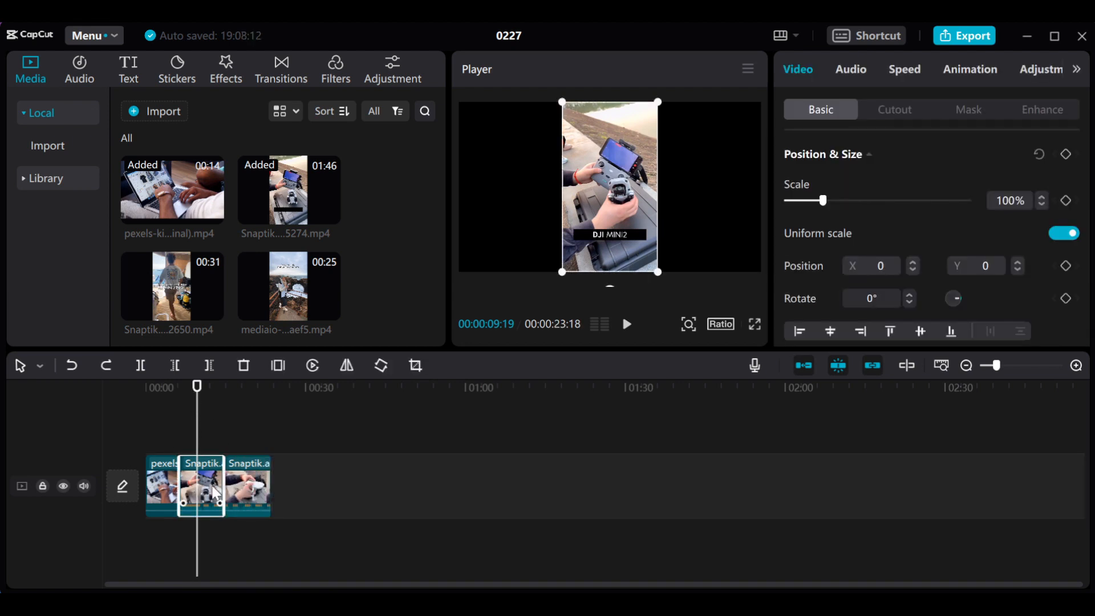
{"action": "key", "text": "Delete"}
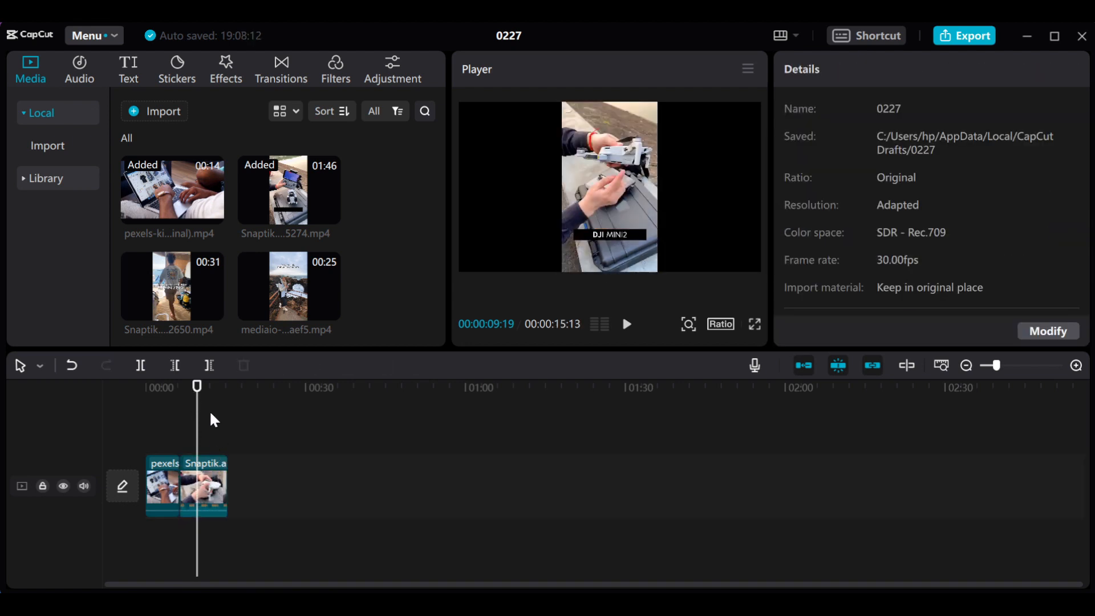
{"action": "left_click", "coordinate": [196, 397]}
{"action": "mouse_move", "coordinate": [196, 396]}
{"action": "left_mouse_down"}
{"action": "mouse_move", "coordinate": [149, 395]}
{"action": "mouse_move", "coordinate": [164, 384]}
{"action": "mouse_move", "coordinate": [177, 403]}
{"action": "mouse_move", "coordinate": [194, 402]}
{"action": "left_mouse_up"}
{"action": "left_click", "coordinate": [226, 408]}
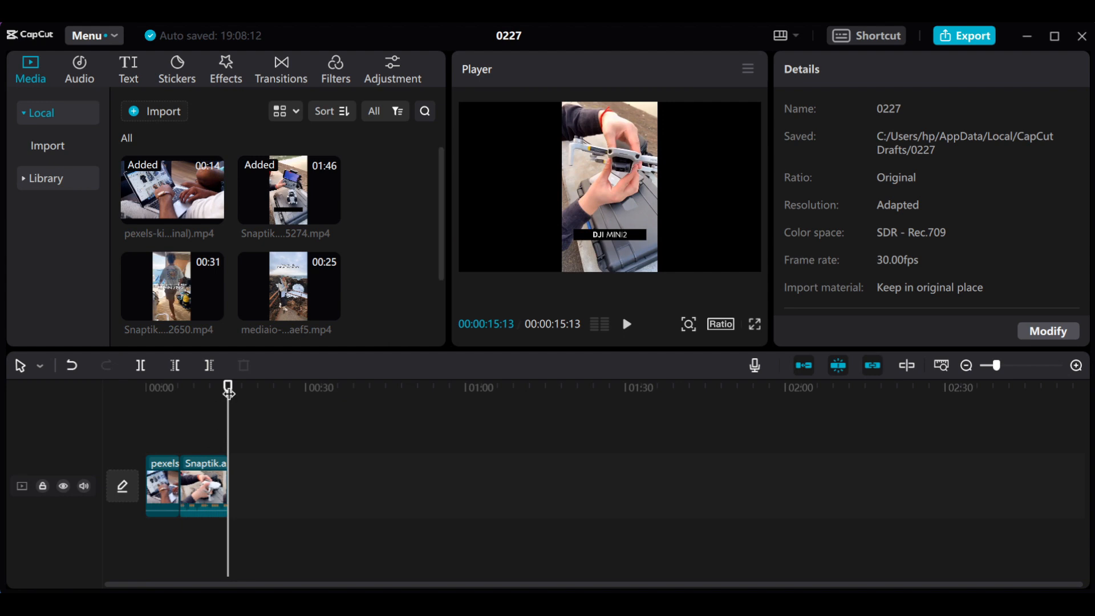
- At 00:00:10:24, enlarge the drone clip to 329% so it fills the frame and shift it down to Y -785
{"action": "left_click_drag", "start_coordinate": [228, 387], "coordinate": [203, 393]}
{"action": "left_click", "coordinate": [216, 479]}
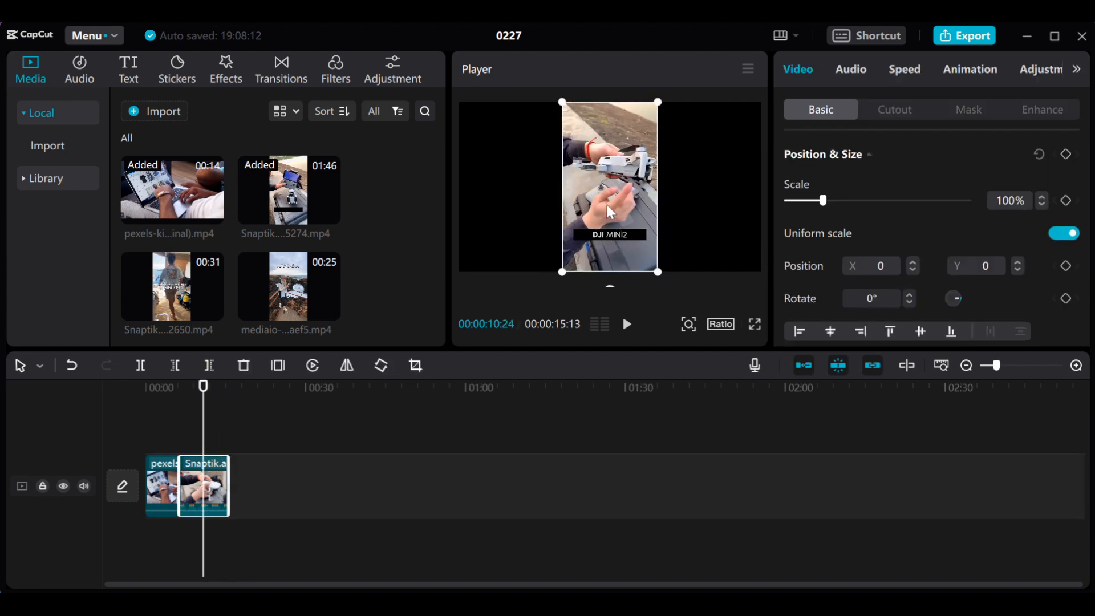
{"action": "left_click_drag", "start_coordinate": [659, 273], "coordinate": [940, 495]}
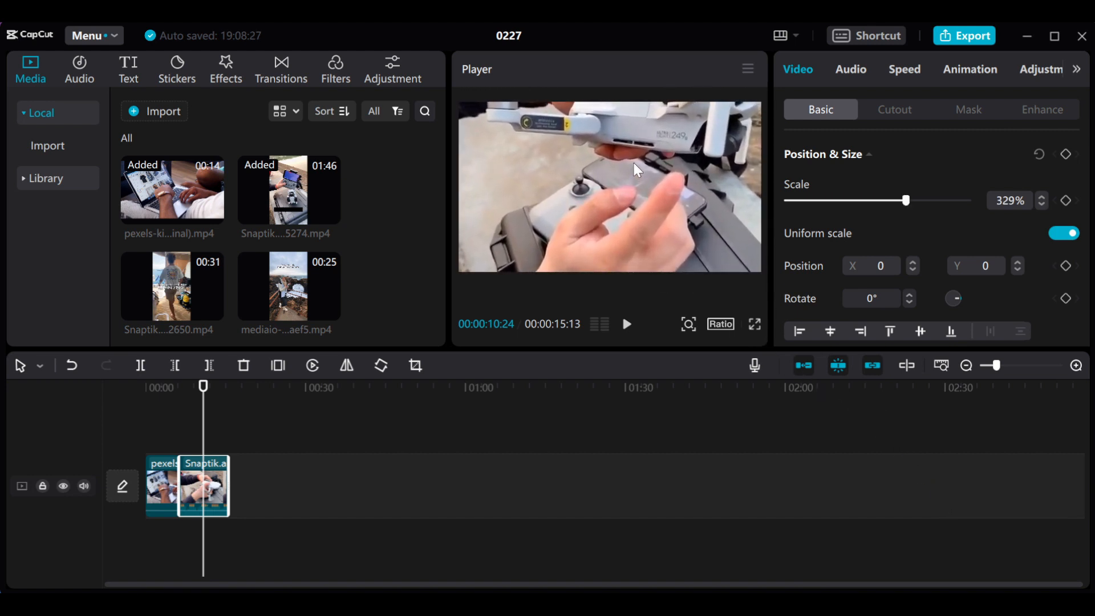
{"action": "left_click_drag", "start_coordinate": [634, 162], "coordinate": [638, 224]}
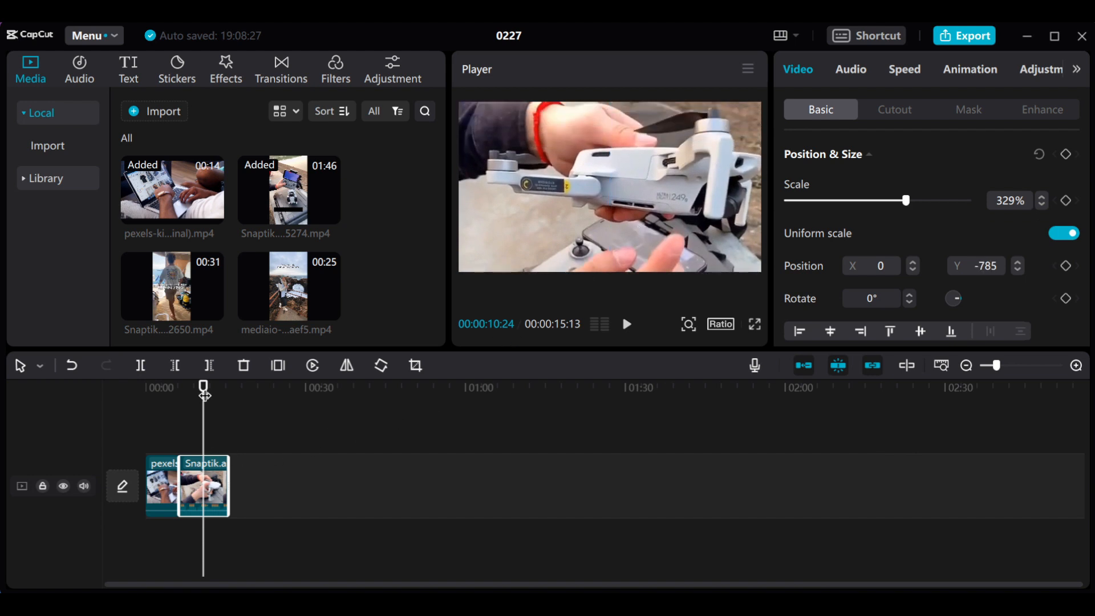
- Play the timeline from the start to 00:00:04:00, split the laptop clip there and delete its remainder
{"action": "left_click_drag", "start_coordinate": [204, 395], "coordinate": [118, 403]}
{"action": "key", "text": "space"}
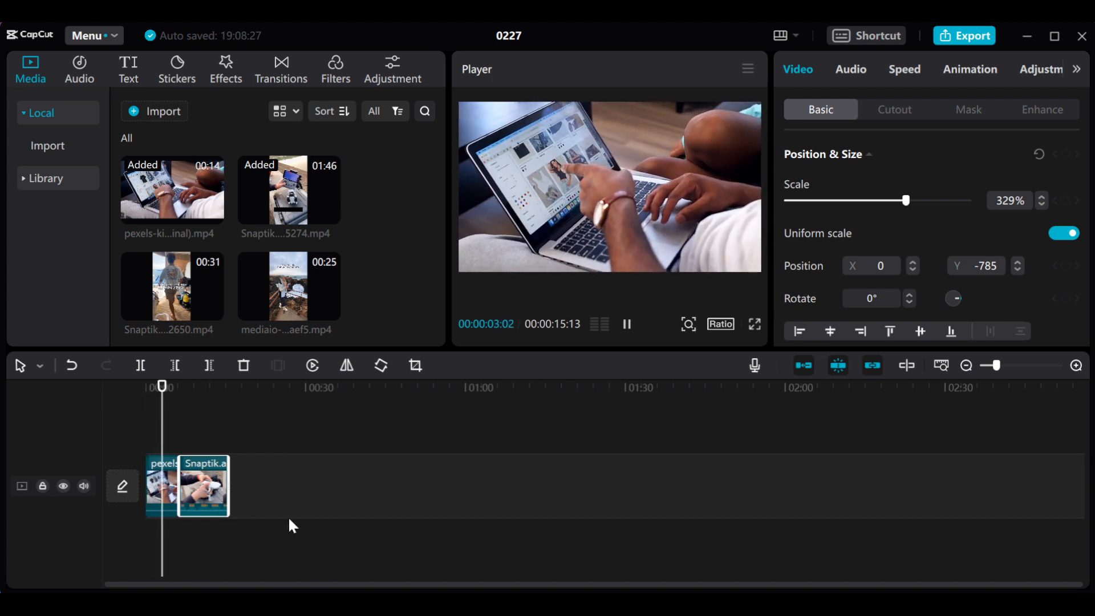
{"action": "key", "text": "space"}
{"action": "left_click", "coordinate": [161, 485]}
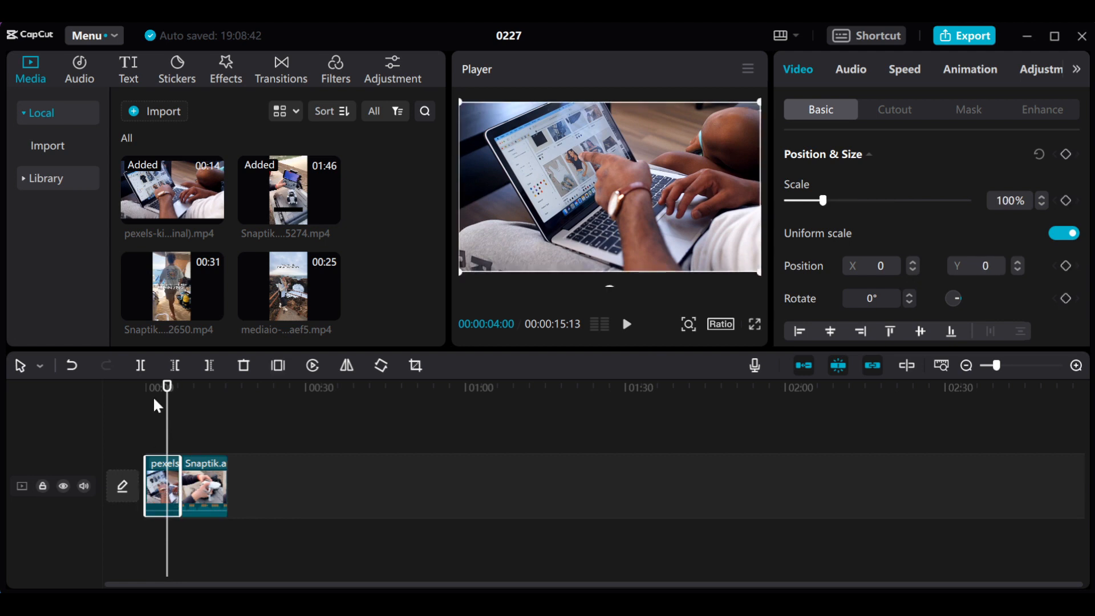
{"action": "left_click", "coordinate": [141, 366]}
{"action": "key", "text": "Delete"}
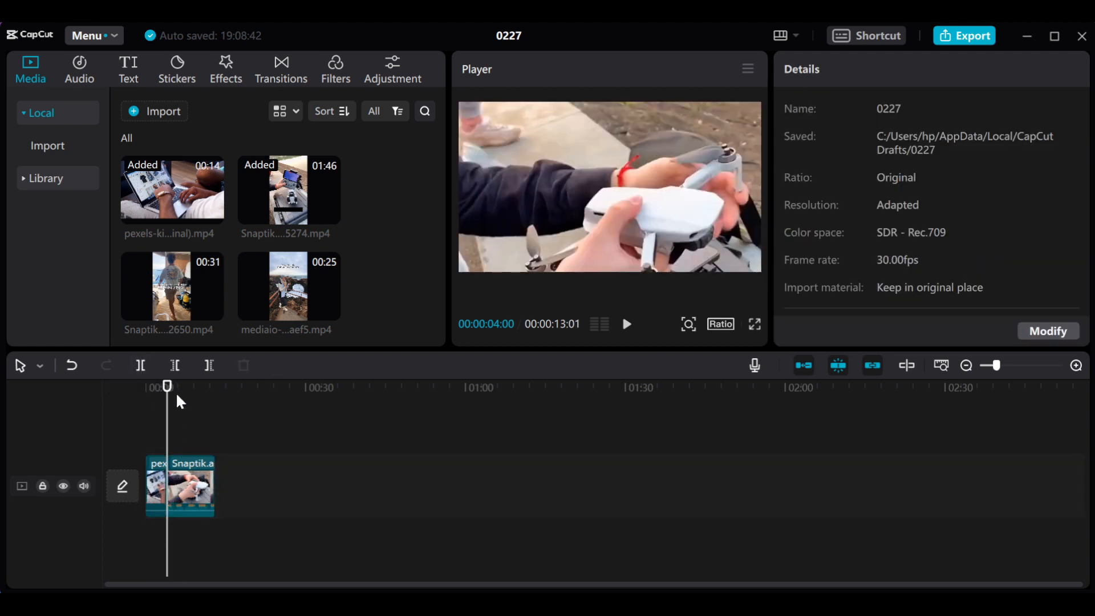
- Split the drone clip at 00:00:08:13 and delete the part after it
{"action": "left_click_drag", "start_coordinate": [168, 390], "coordinate": [189, 391]}
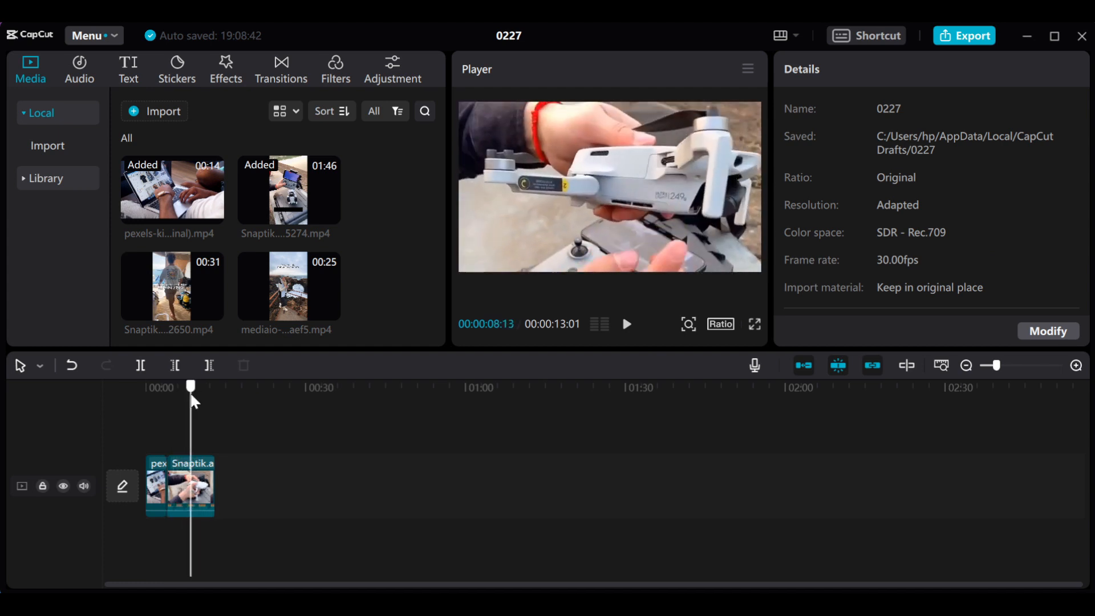
{"action": "left_click", "coordinate": [207, 477]}
{"action": "left_click", "coordinate": [147, 368]}
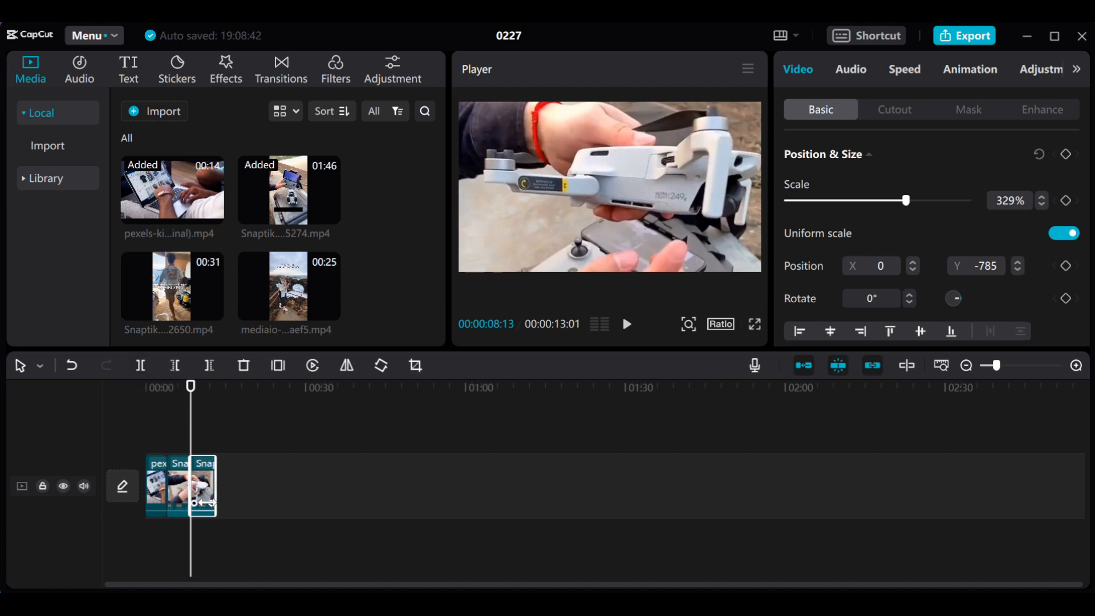
{"action": "key", "text": "Delete"}
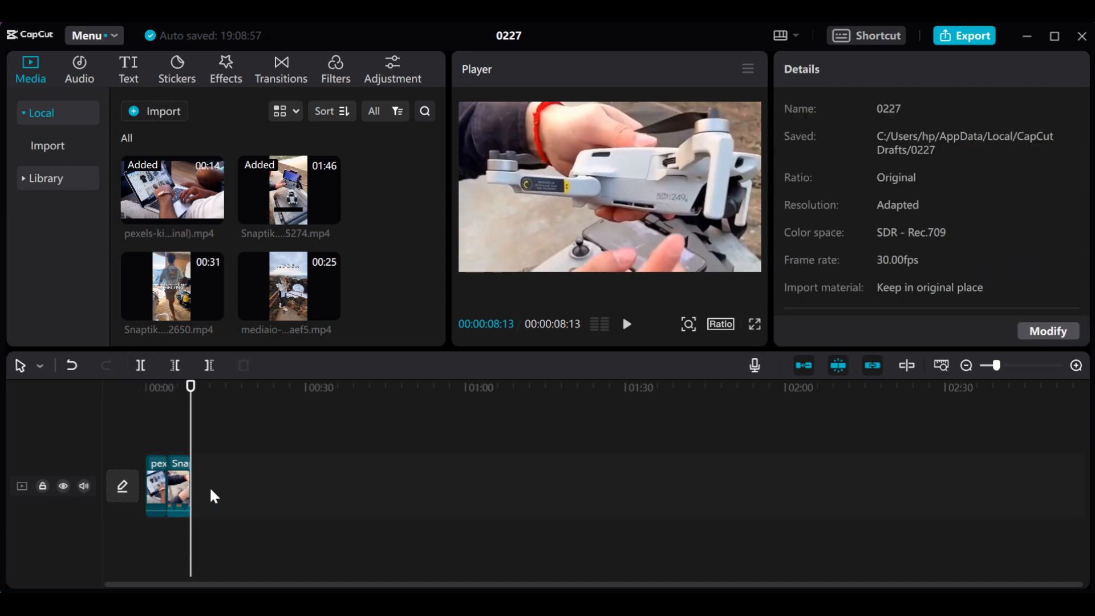
- Move the playhead to 00:00:06:09, try reversing the drone clip and cancel the processing
{"action": "left_click", "coordinate": [179, 485]}
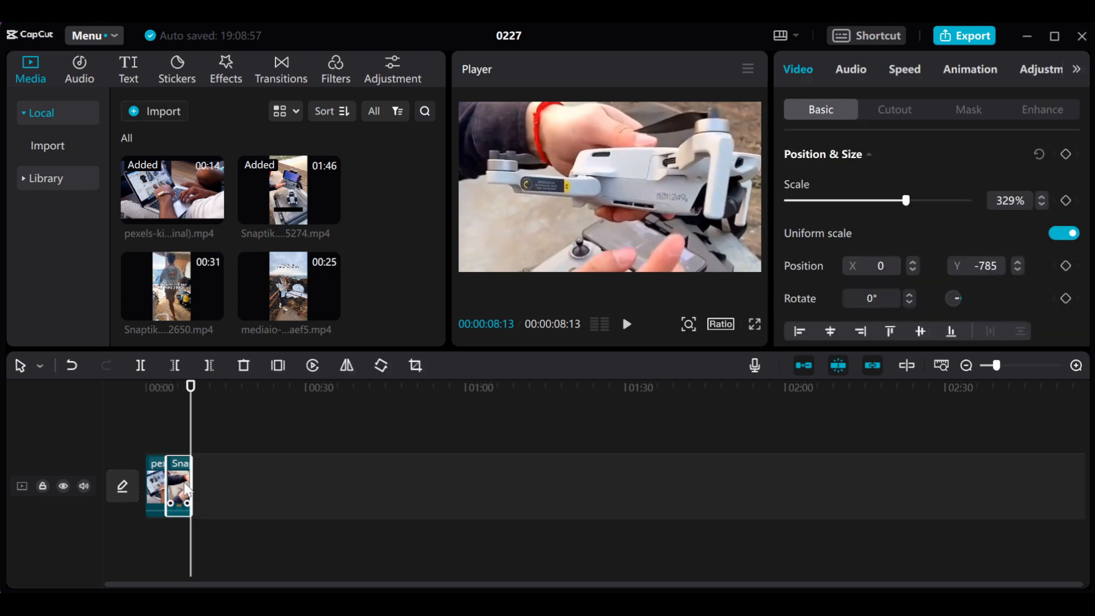
{"action": "left_click", "coordinate": [179, 393]}
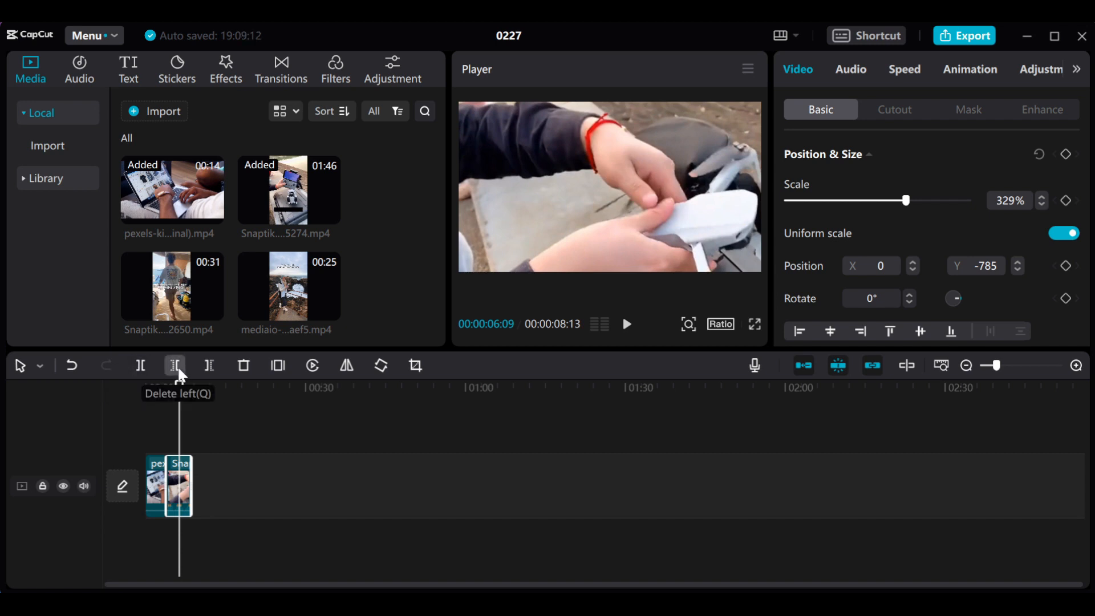
{"action": "left_click", "coordinate": [156, 488]}
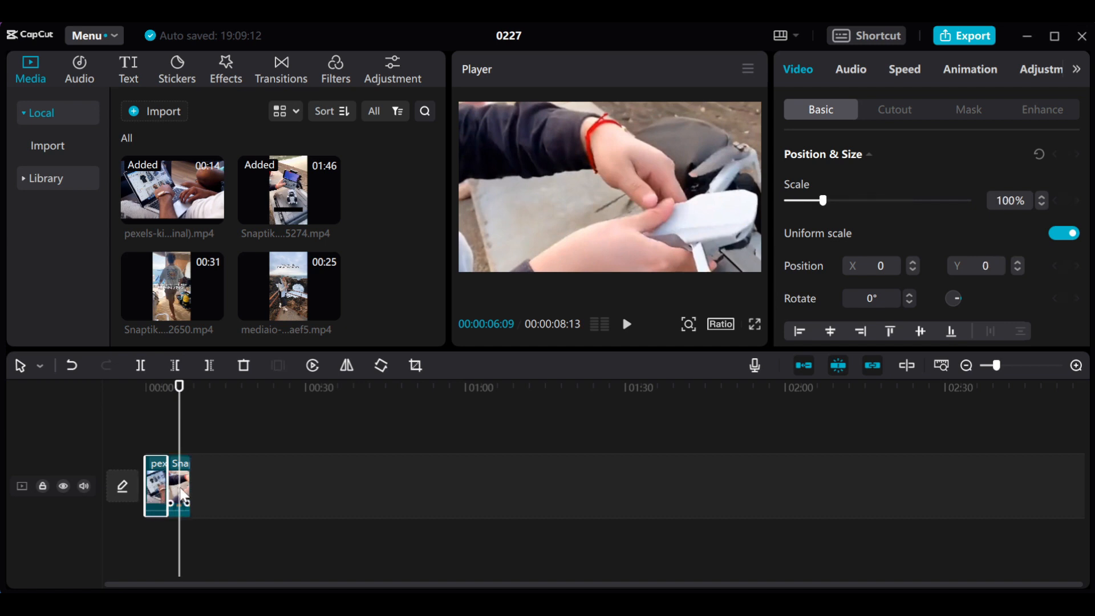
{"action": "left_click", "coordinate": [182, 495]}
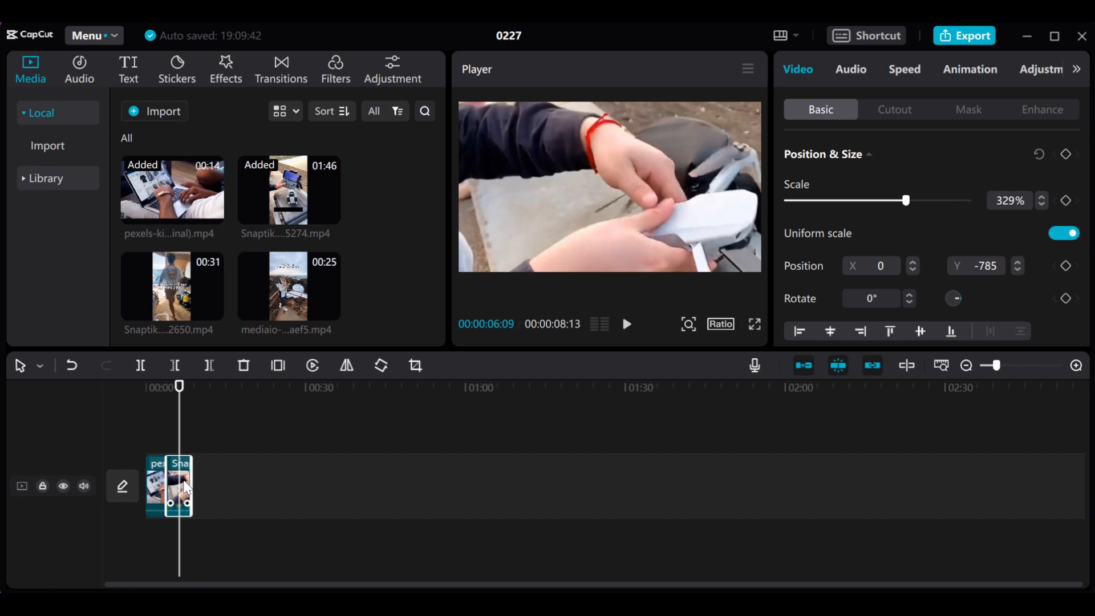
{"action": "left_click", "coordinate": [317, 368]}
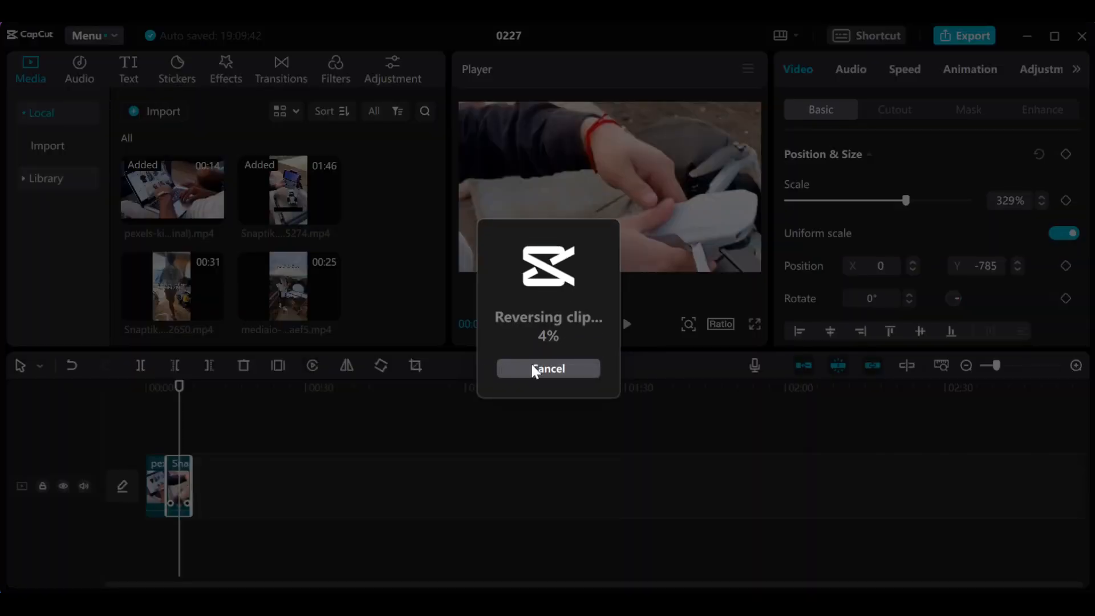
{"action": "left_click", "coordinate": [549, 368]}
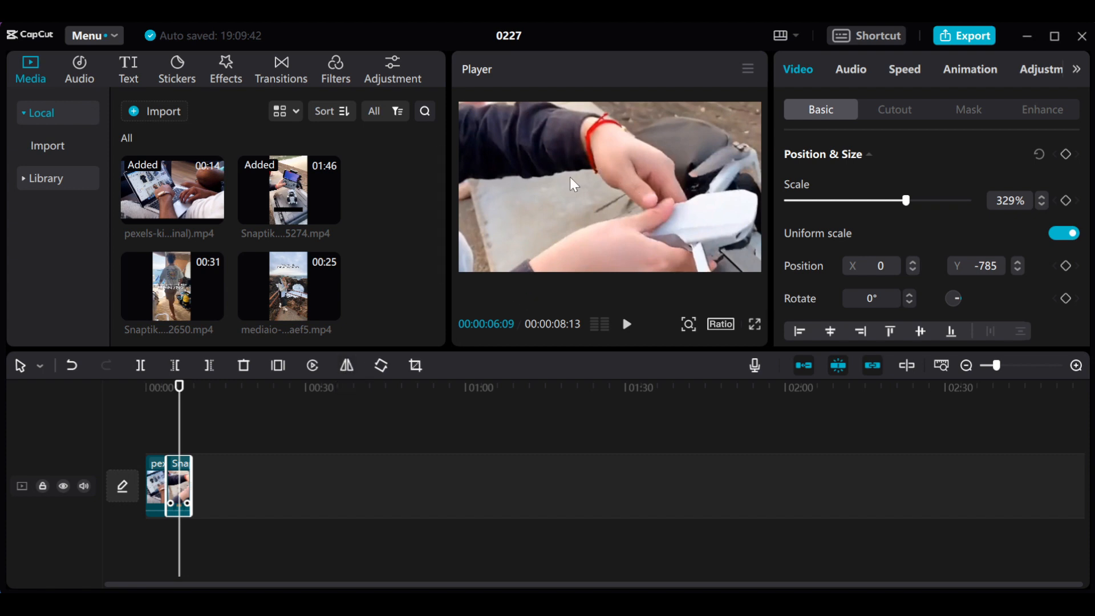
- Try the Mirror tool on the drone clip and on the laptop clip at 00:00:02:16, flipping each back to its original orientation
{"action": "left_click", "coordinate": [351, 367]}
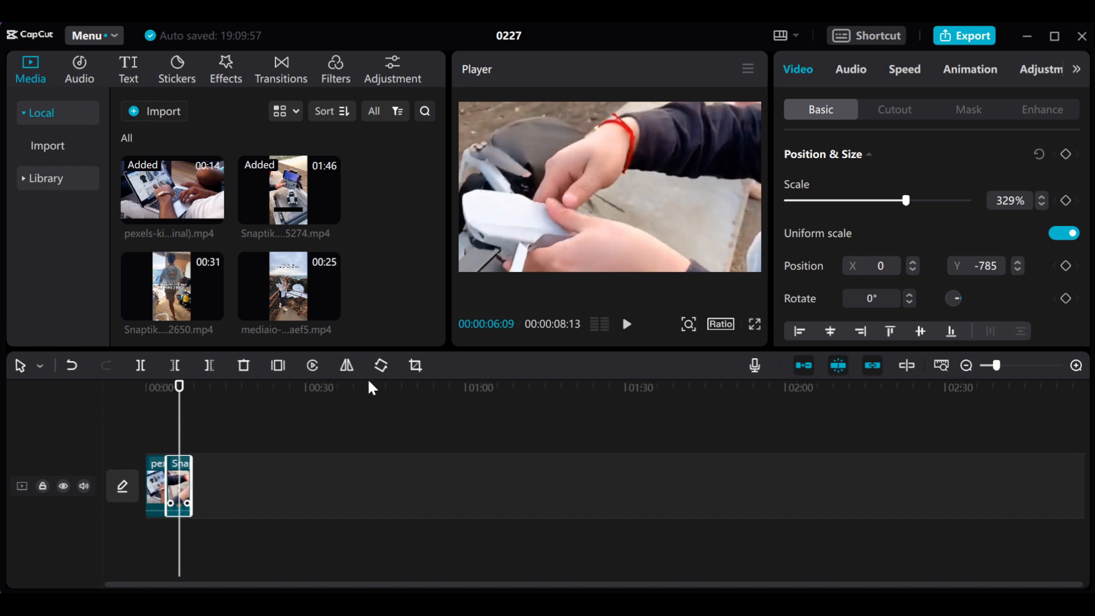
{"action": "left_click", "coordinate": [348, 370]}
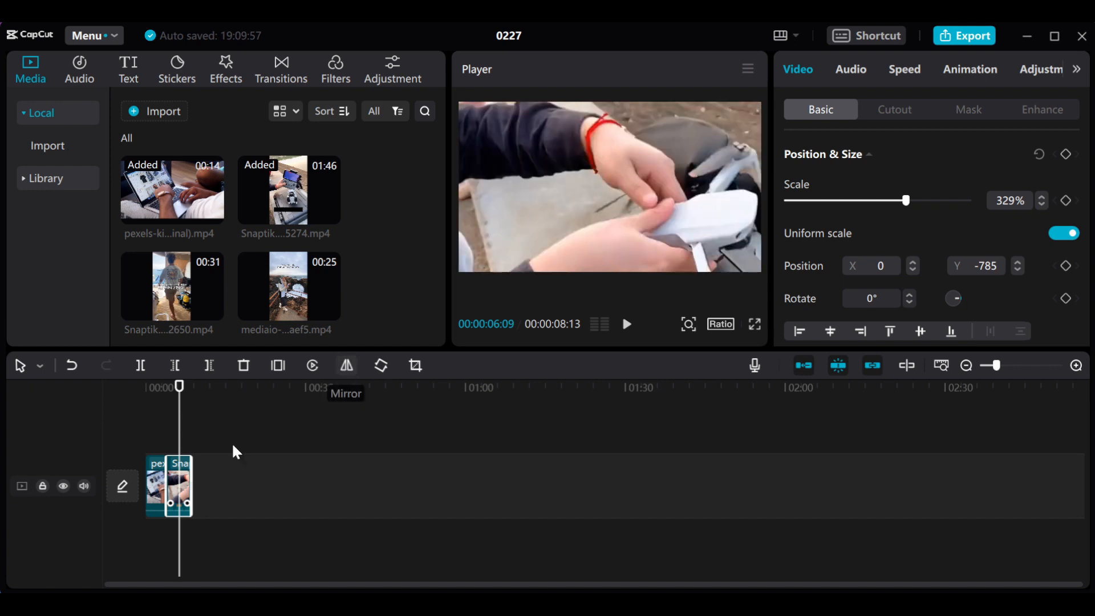
{"action": "left_click", "coordinate": [160, 391]}
{"action": "left_click", "coordinate": [155, 476]}
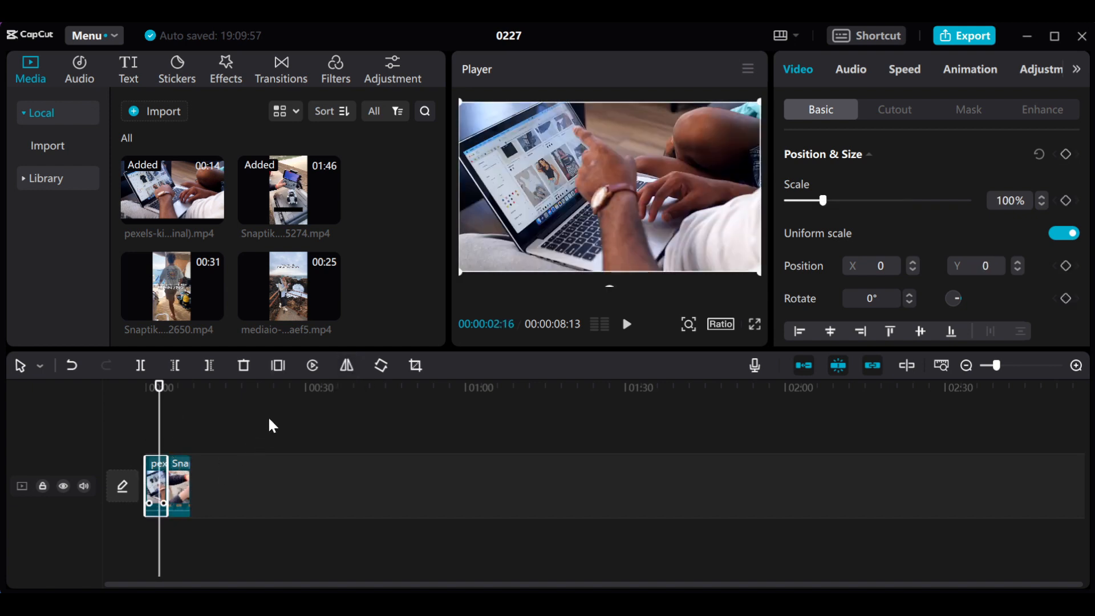
{"action": "left_click", "coordinate": [355, 368]}
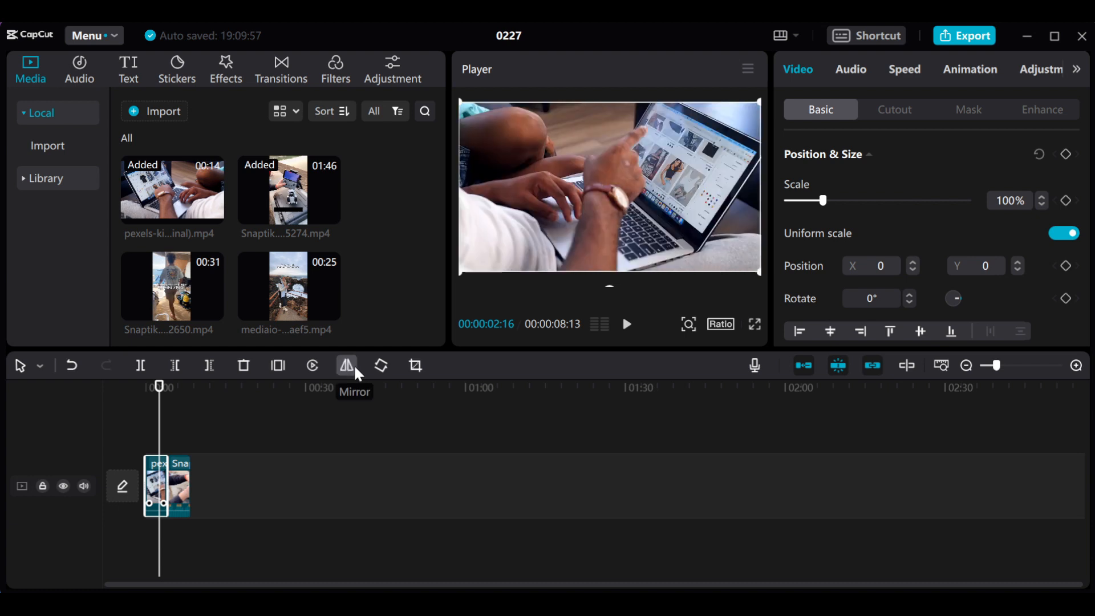
{"action": "left_click", "coordinate": [356, 373]}
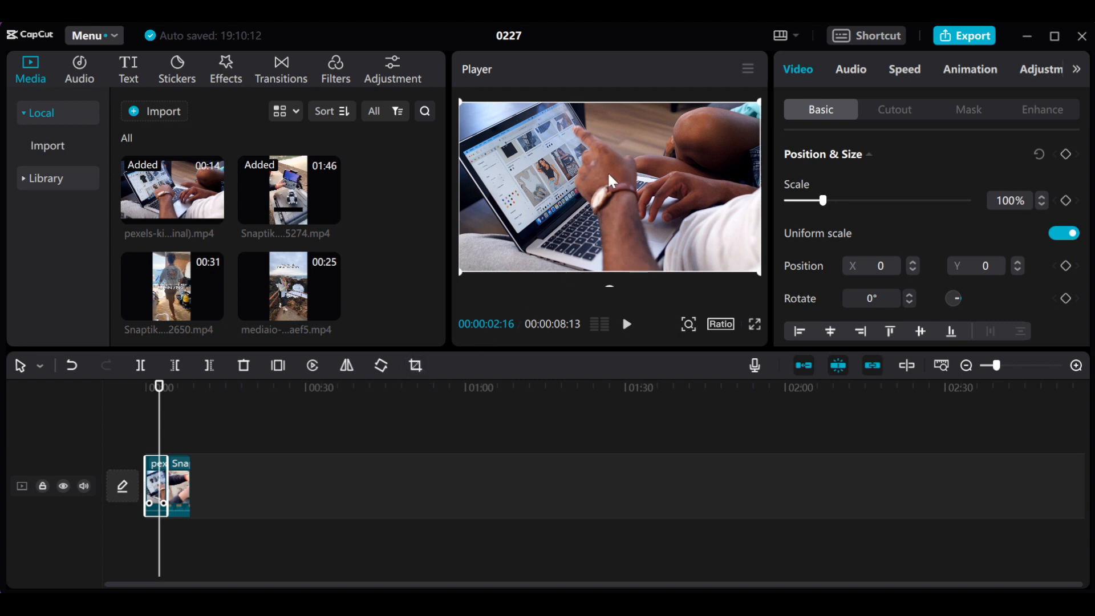
{"action": "mouse_move", "coordinate": [159, 379]}
{"action": "left_mouse_down"}
{"action": "mouse_move", "coordinate": [130, 383]}
{"action": "mouse_move", "coordinate": [177, 391]}
{"action": "mouse_move", "coordinate": [145, 384]}
{"action": "left_mouse_up"}
{"action": "left_click_drag", "start_coordinate": [160, 275], "coordinate": [186, 500]}
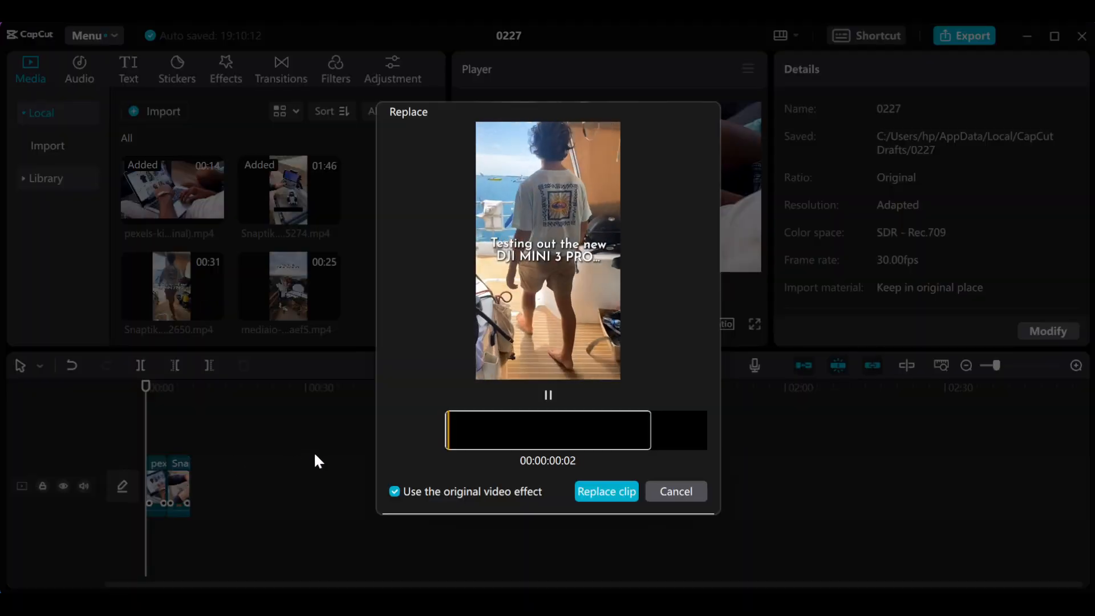
{"action": "left_click", "coordinate": [677, 489]}
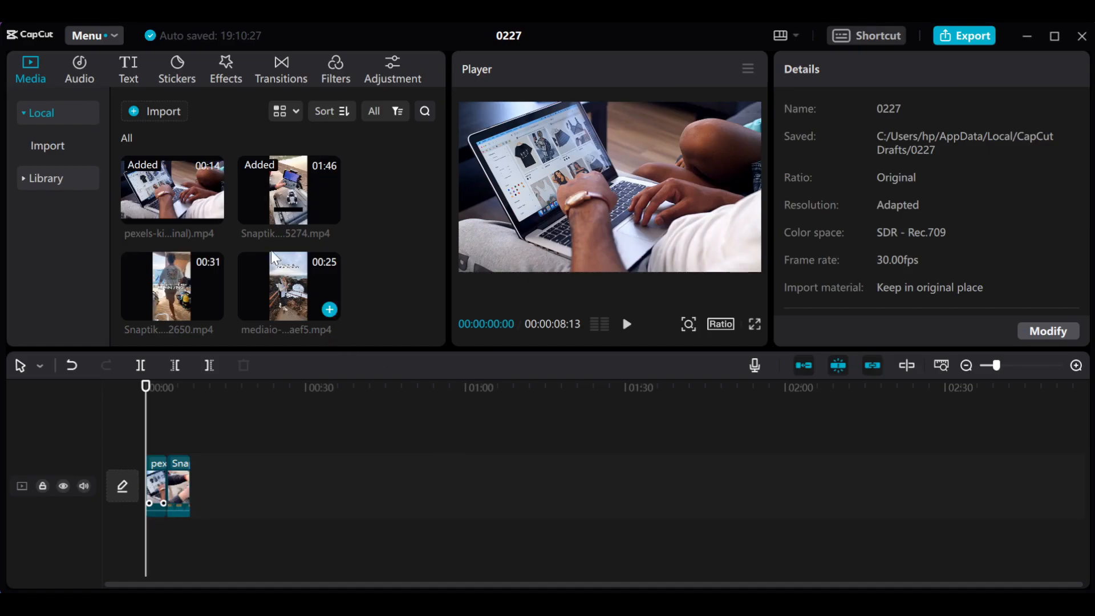
- Append the 00:31 Snaptik clip after the drone clip, split it at 00:00:34:13 and delete the part before the split
{"action": "left_click_drag", "start_coordinate": [193, 285], "coordinate": [192, 480]}
{"action": "left_click_drag", "start_coordinate": [223, 400], "coordinate": [329, 425]}
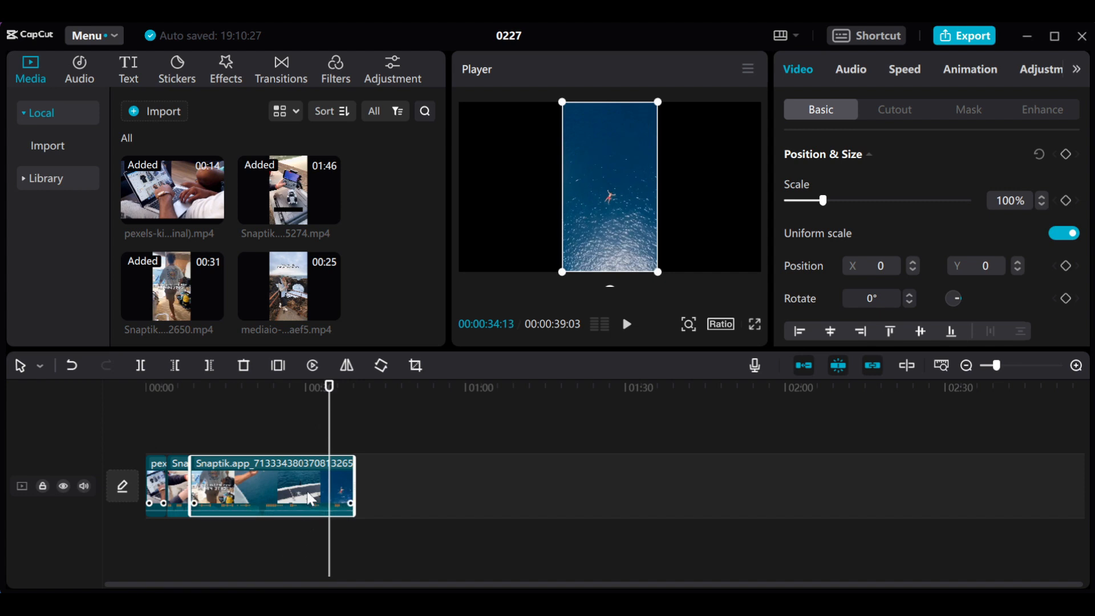
{"action": "left_click", "coordinate": [141, 370]}
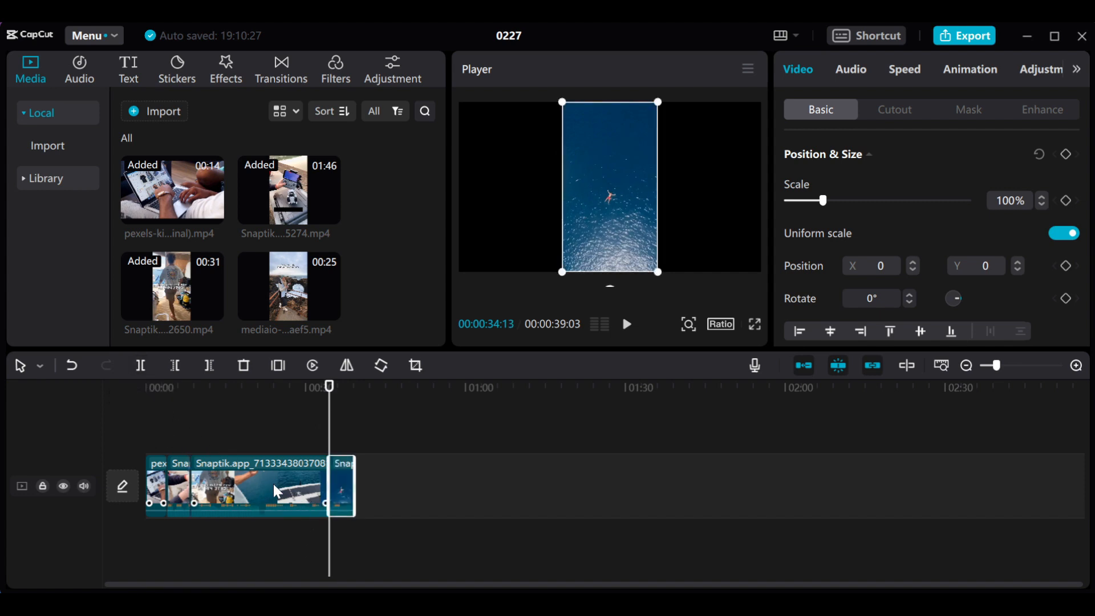
{"action": "key", "text": "Delete"}
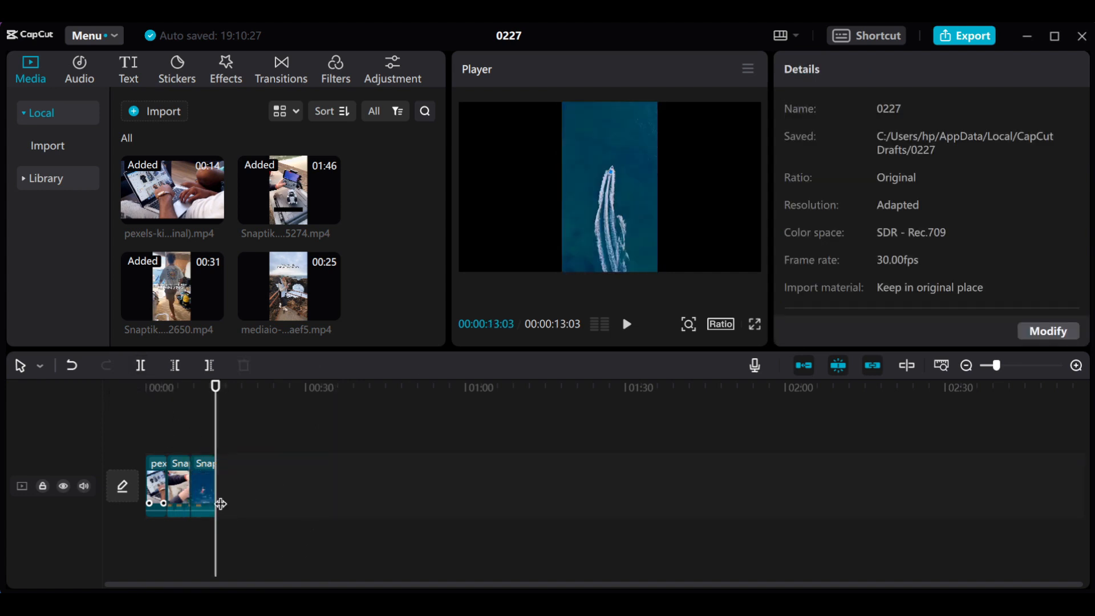
- Enlarge the third clip to about 338% at 00:00:08:13 so it fills the frame
{"action": "left_click", "coordinate": [188, 386]}
{"action": "left_click", "coordinate": [210, 488]}
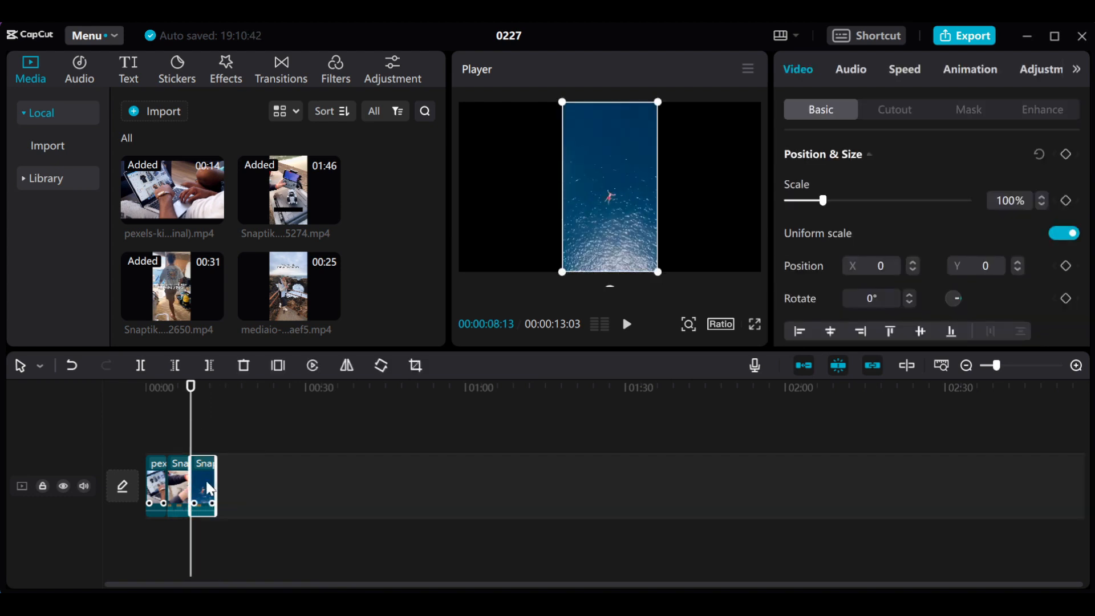
{"action": "left_click_drag", "start_coordinate": [657, 272], "coordinate": [922, 490]}
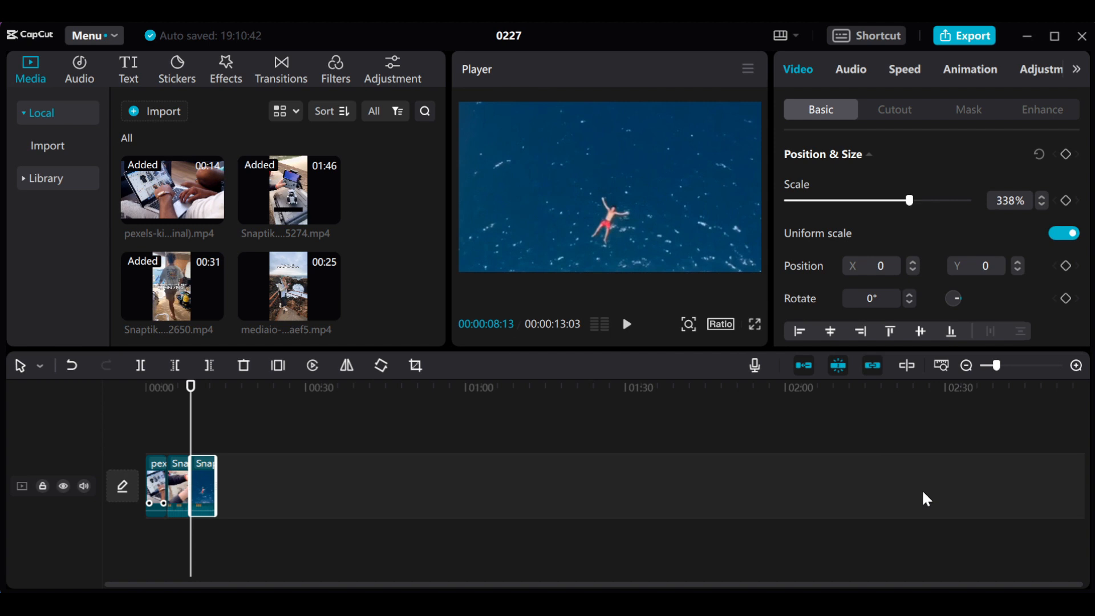
- Append the 00:25 mediaio clip to the end of the timeline, split it at 00:00:17:24 and delete its remainder
{"action": "mouse_move", "coordinate": [331, 210]}
{"action": "left_click", "coordinate": [288, 284]}
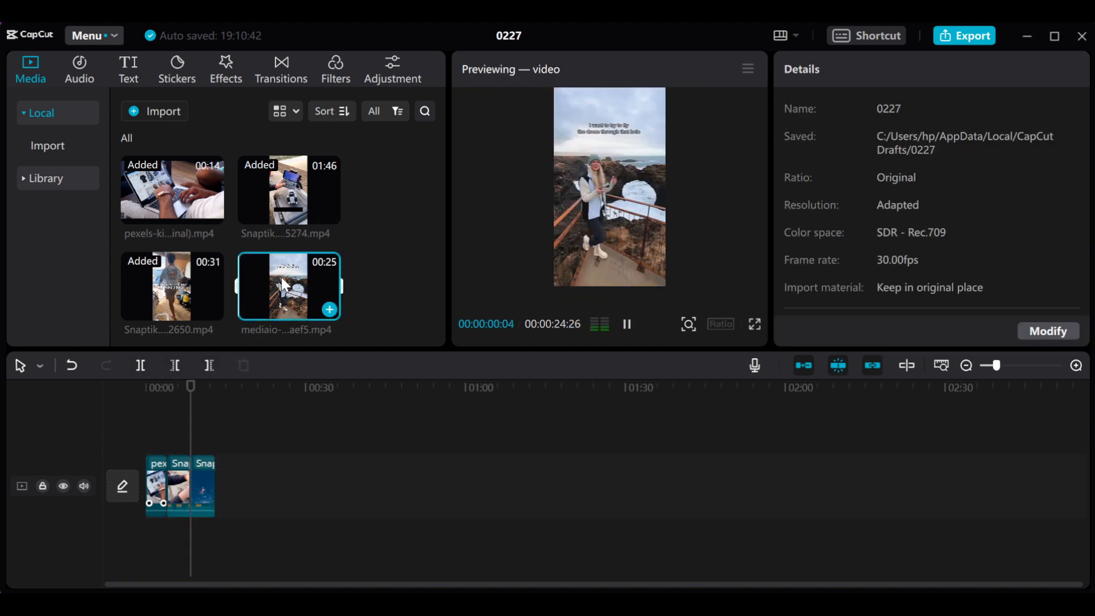
{"action": "left_click_drag", "start_coordinate": [281, 277], "coordinate": [220, 486]}
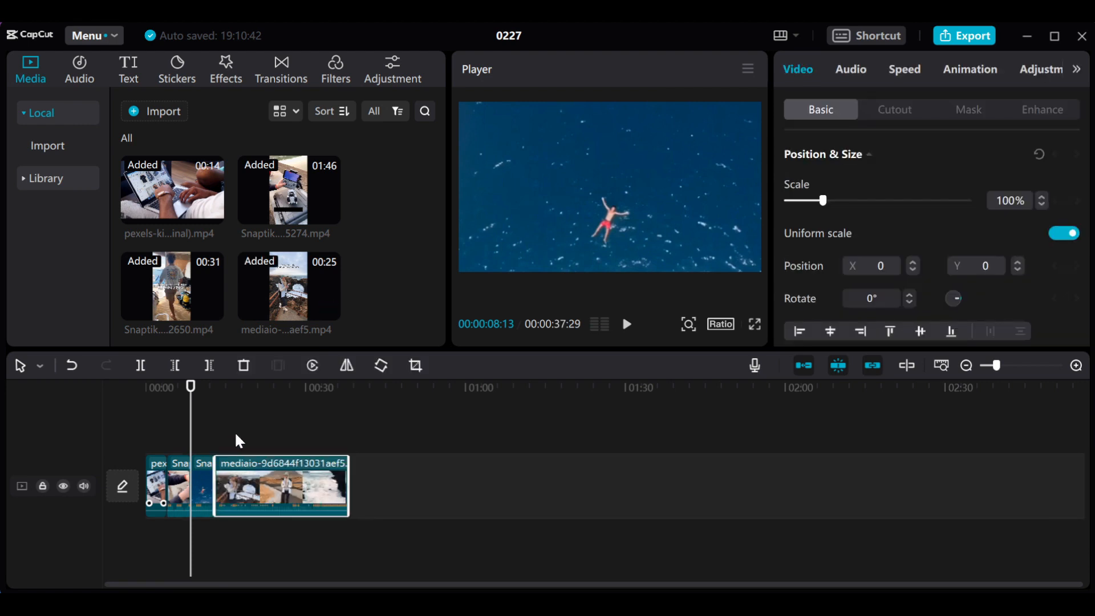
{"action": "mouse_move", "coordinate": [228, 387]}
{"action": "left_mouse_down"}
{"action": "mouse_move", "coordinate": [262, 399]}
{"action": "mouse_move", "coordinate": [241, 399]}
{"action": "left_mouse_up"}
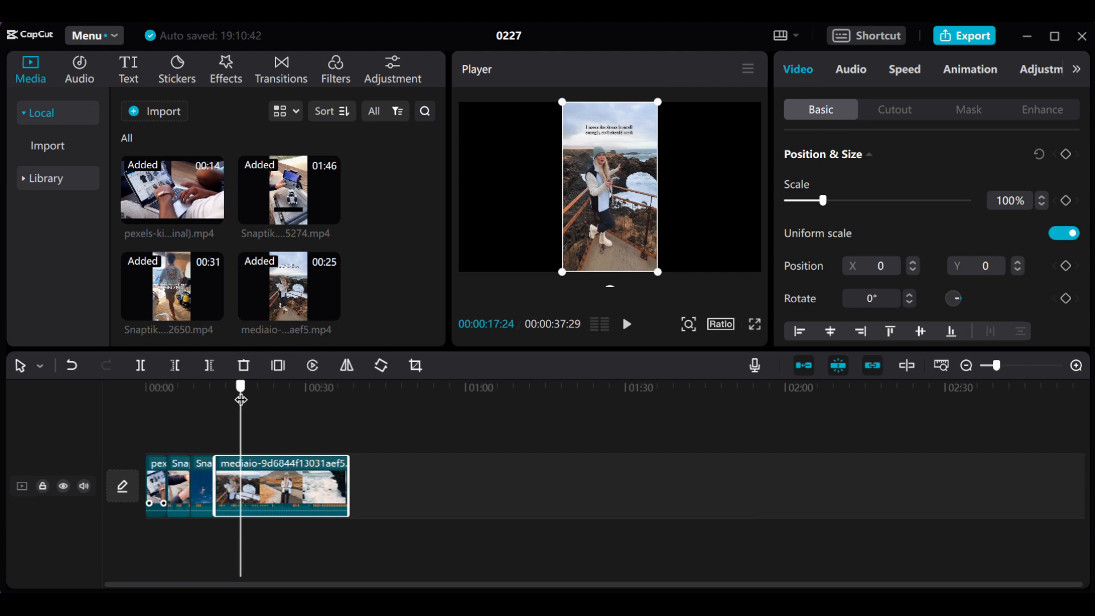
{"action": "left_click", "coordinate": [141, 366]}
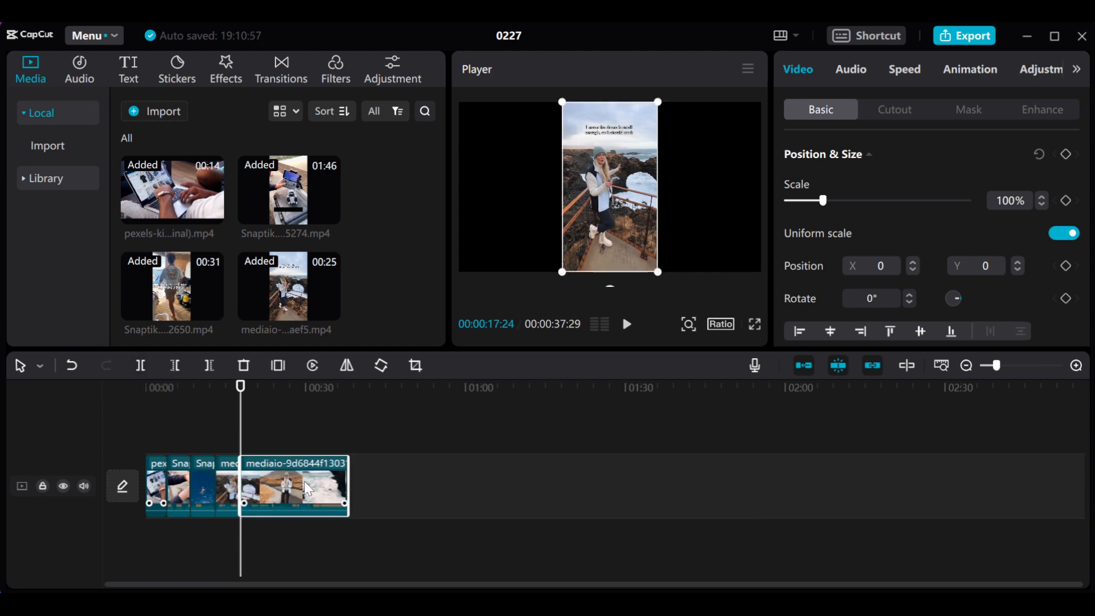
{"action": "key", "text": "Delete"}
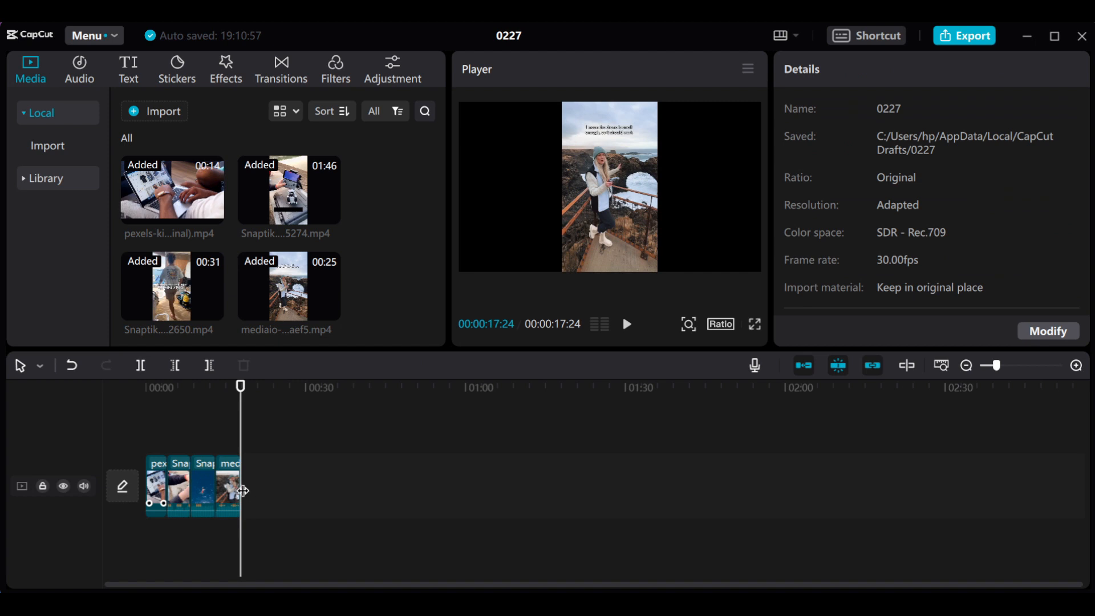
- Enlarge the fourth clip to about 339% at 00:00:15:19 and shift it vertically to about Y -371
{"action": "left_click", "coordinate": [228, 387]}
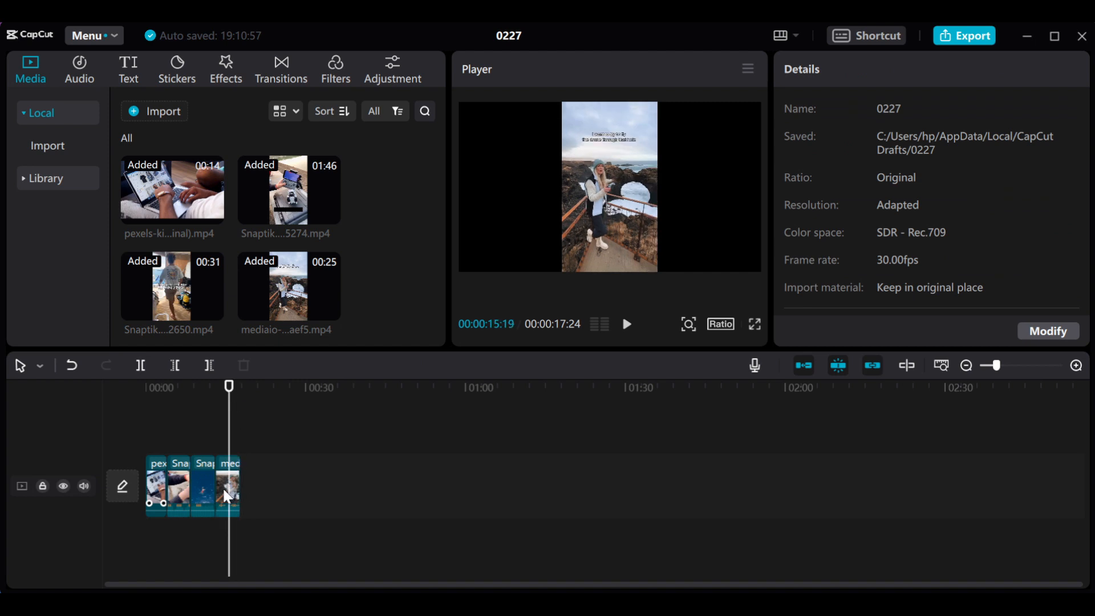
{"action": "left_click", "coordinate": [223, 489]}
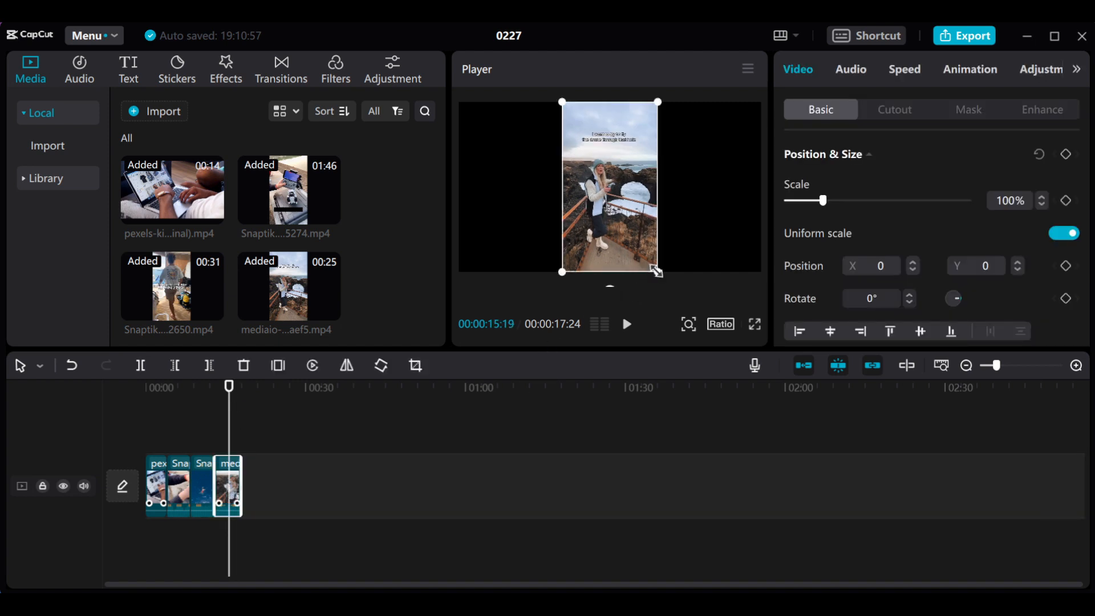
{"action": "left_click_drag", "start_coordinate": [657, 272], "coordinate": [924, 498]}
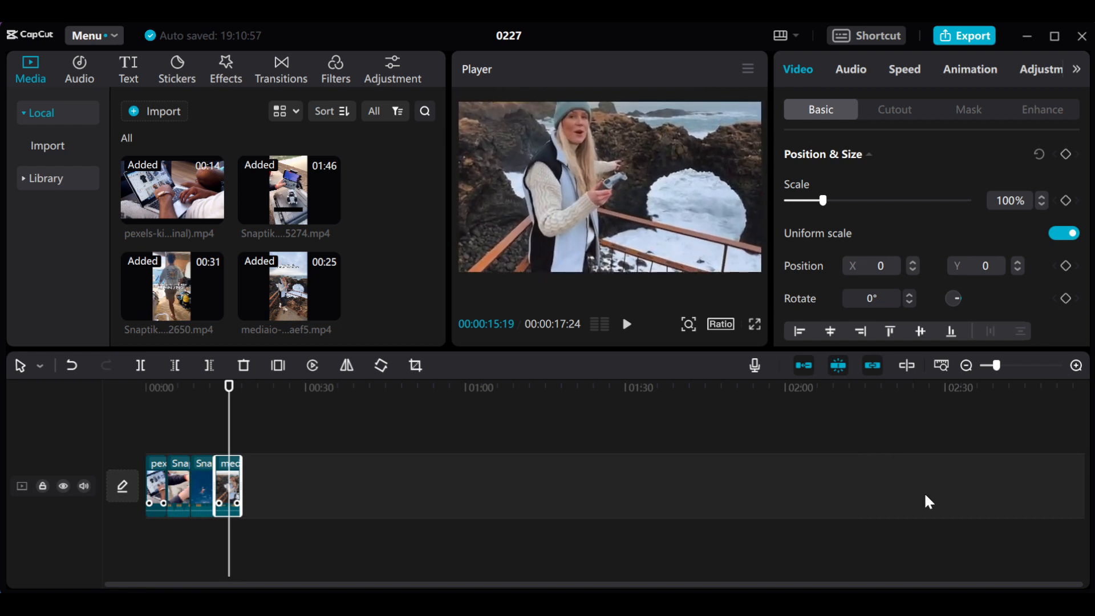
{"action": "left_click_drag", "start_coordinate": [694, 266], "coordinate": [685, 263]}
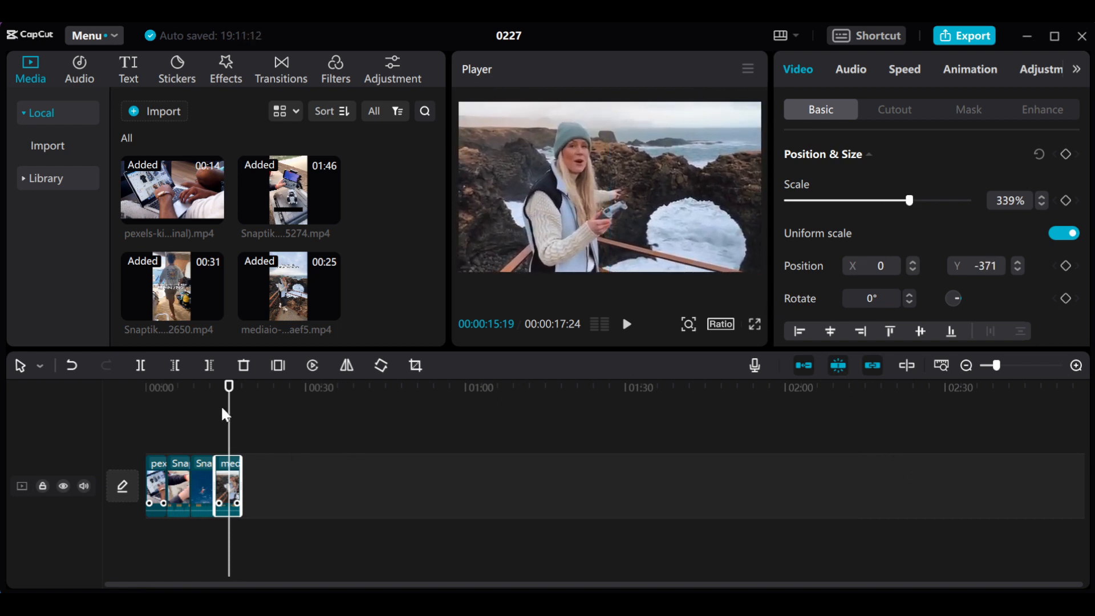
- Append the 00:43 mediaio clip to the timeline, split it at 00:00:34:20 and delete the part before the split
{"action": "left_click_drag", "start_coordinate": [231, 388], "coordinate": [190, 393]}
{"action": "scroll", "coordinate": [401, 202], "scroll_direction": "down", "scroll_amount": 2}
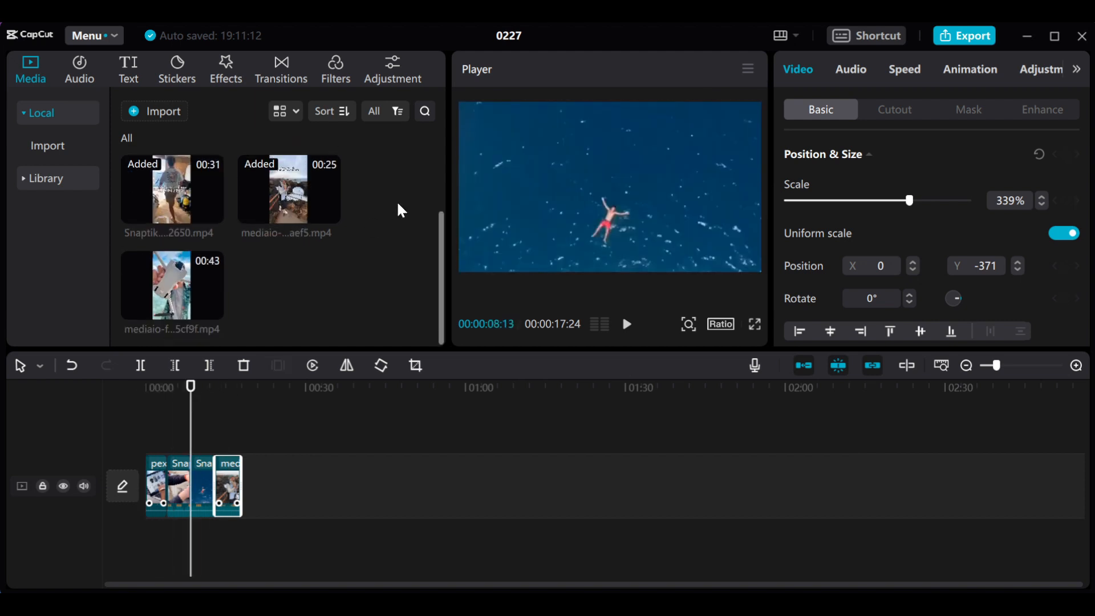
{"action": "left_click", "coordinate": [165, 282]}
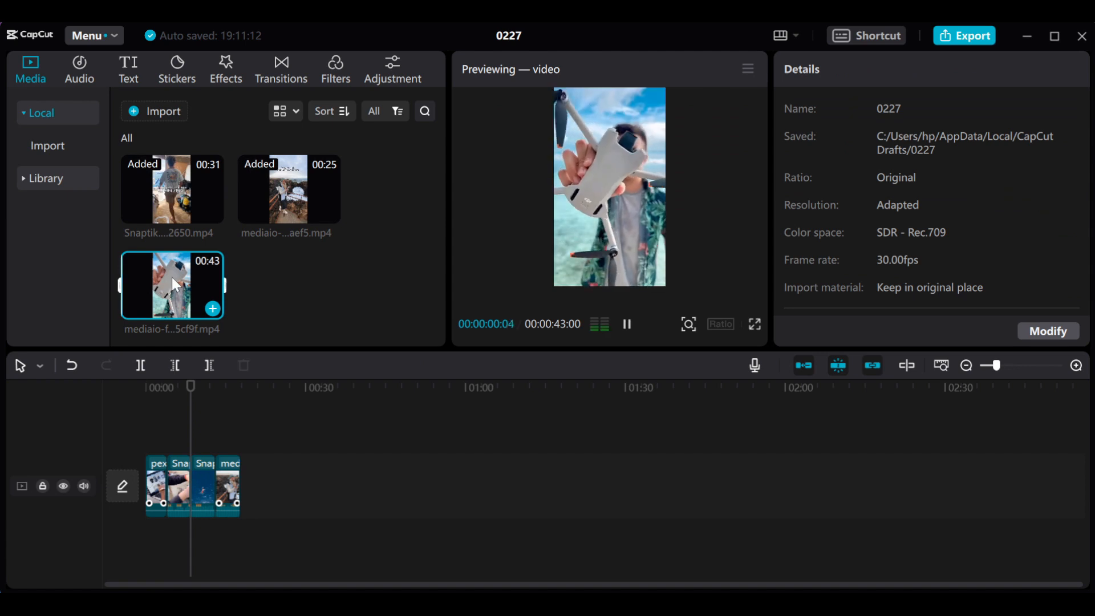
{"action": "left_click_drag", "start_coordinate": [171, 274], "coordinate": [258, 482]}
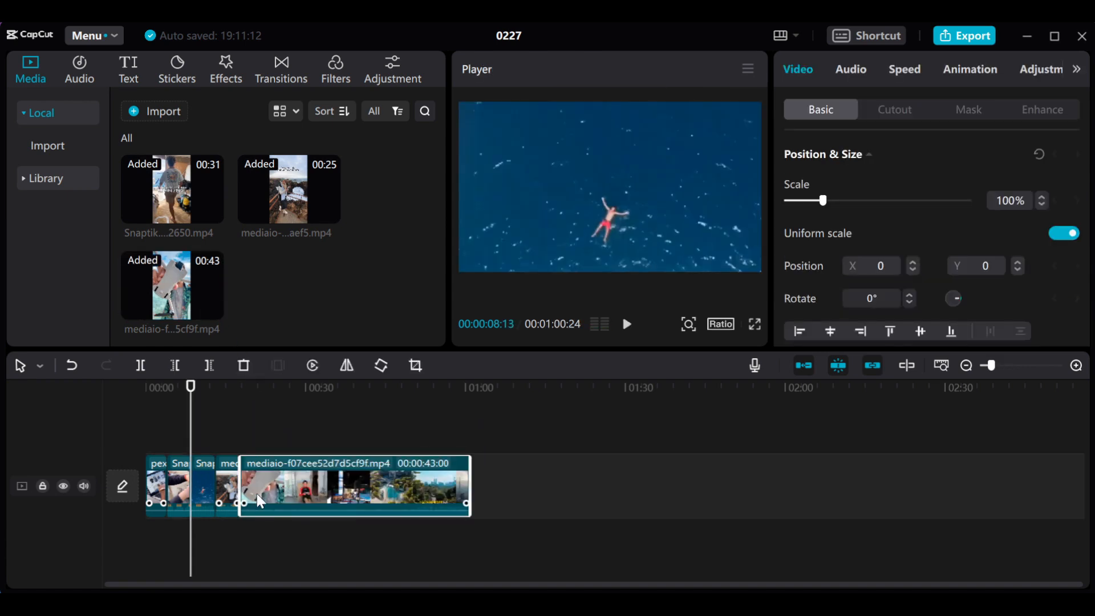
{"action": "left_click_drag", "start_coordinate": [325, 386], "coordinate": [331, 448]}
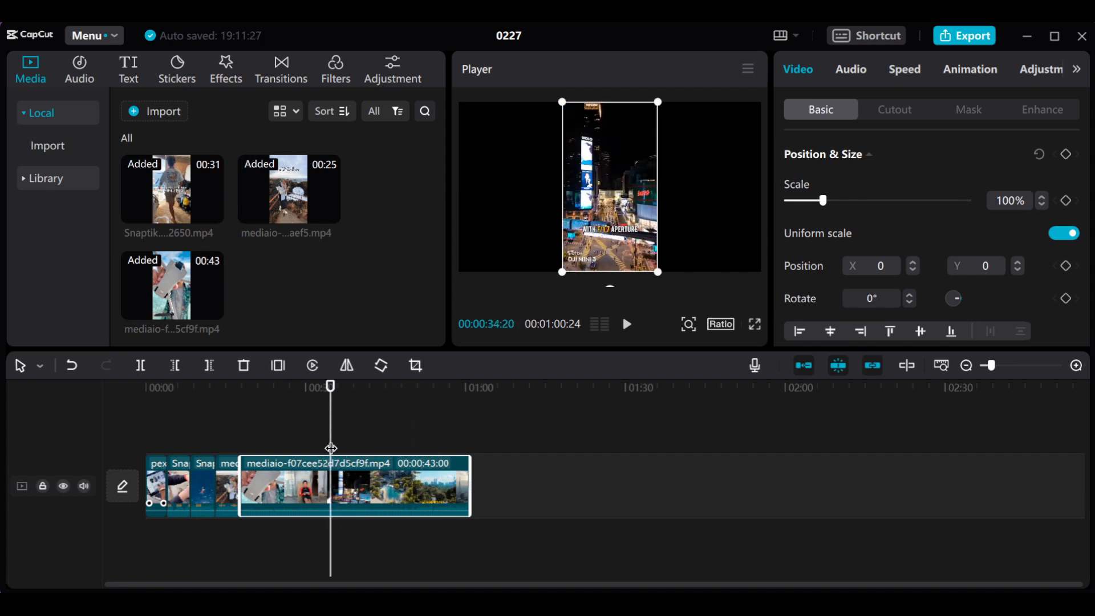
{"action": "left_click", "coordinate": [137, 369]}
{"action": "left_click", "coordinate": [303, 494]}
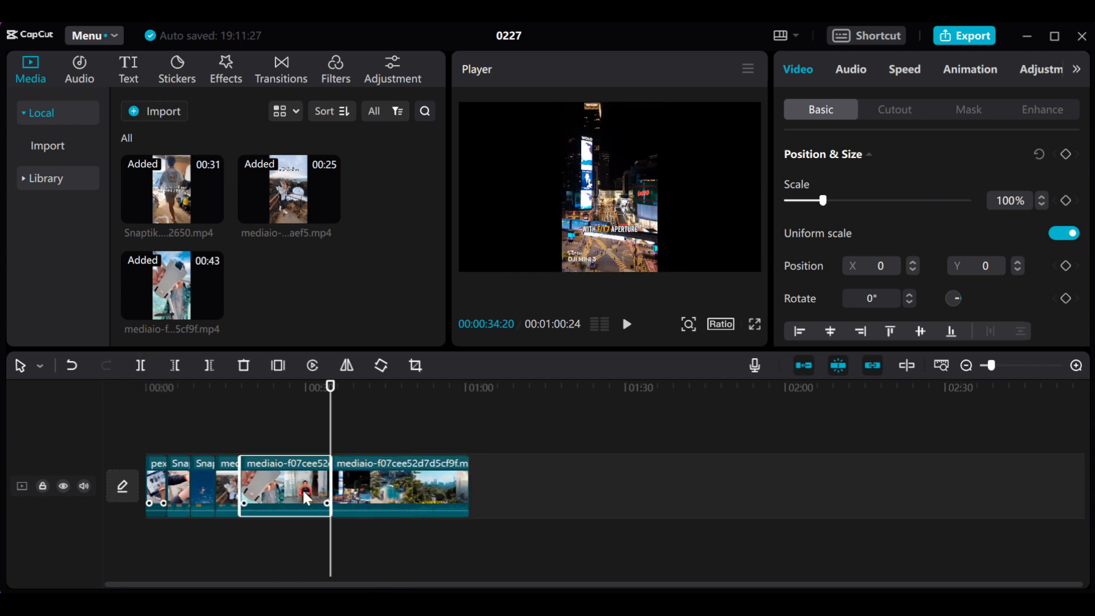
{"action": "key", "text": "Delete"}
- Split the last clip at 00:00:22:28 and delete the part after it
{"action": "left_click_drag", "start_coordinate": [331, 398], "coordinate": [269, 415]}
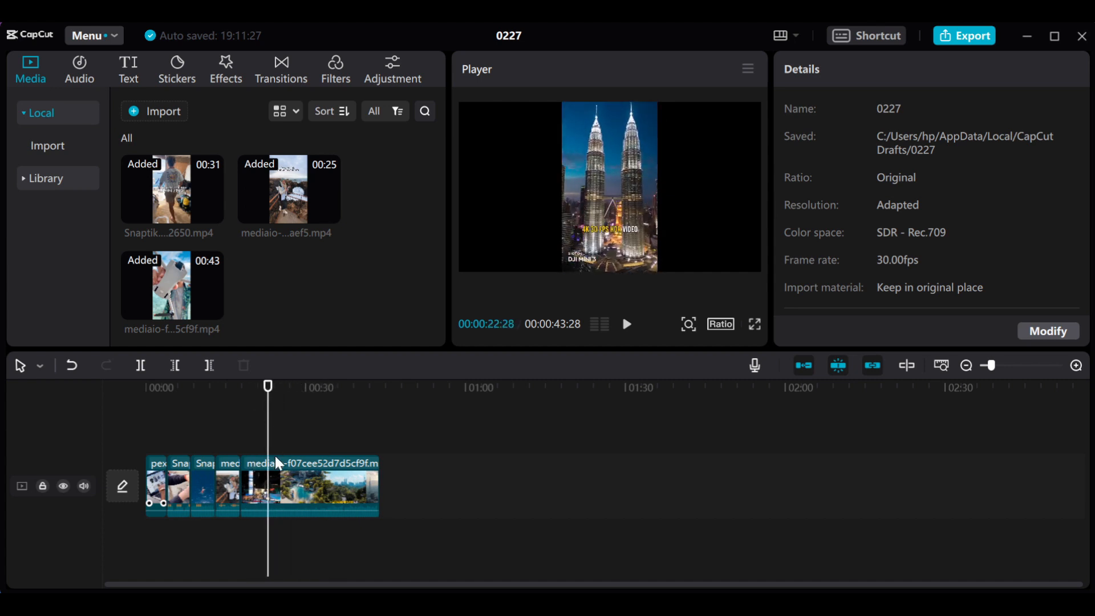
{"action": "left_click", "coordinate": [281, 480]}
{"action": "left_click", "coordinate": [142, 365]}
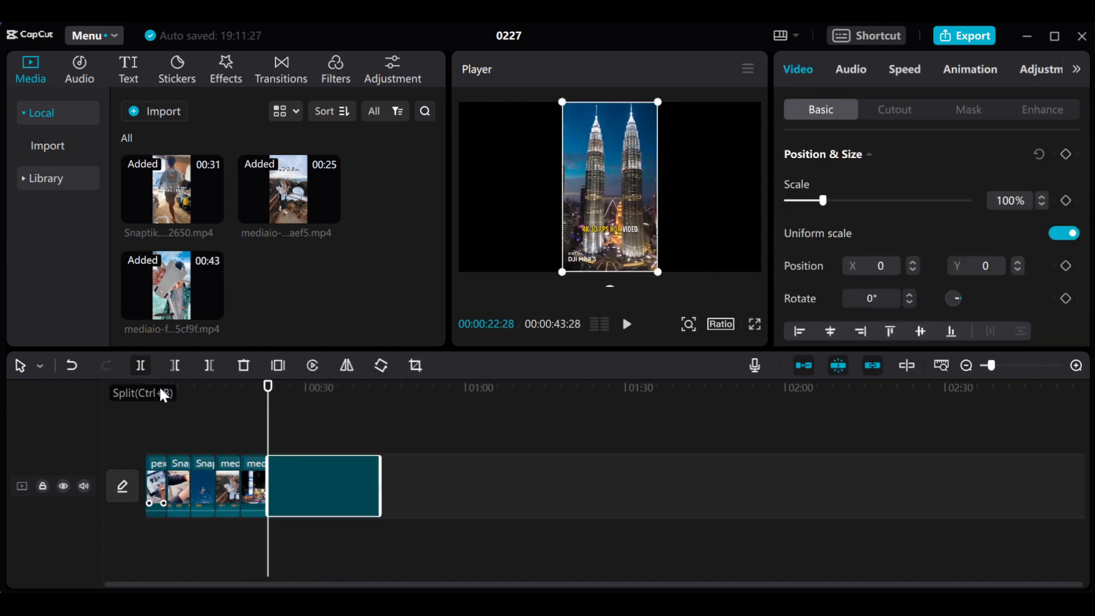
{"action": "key", "text": "Delete"}
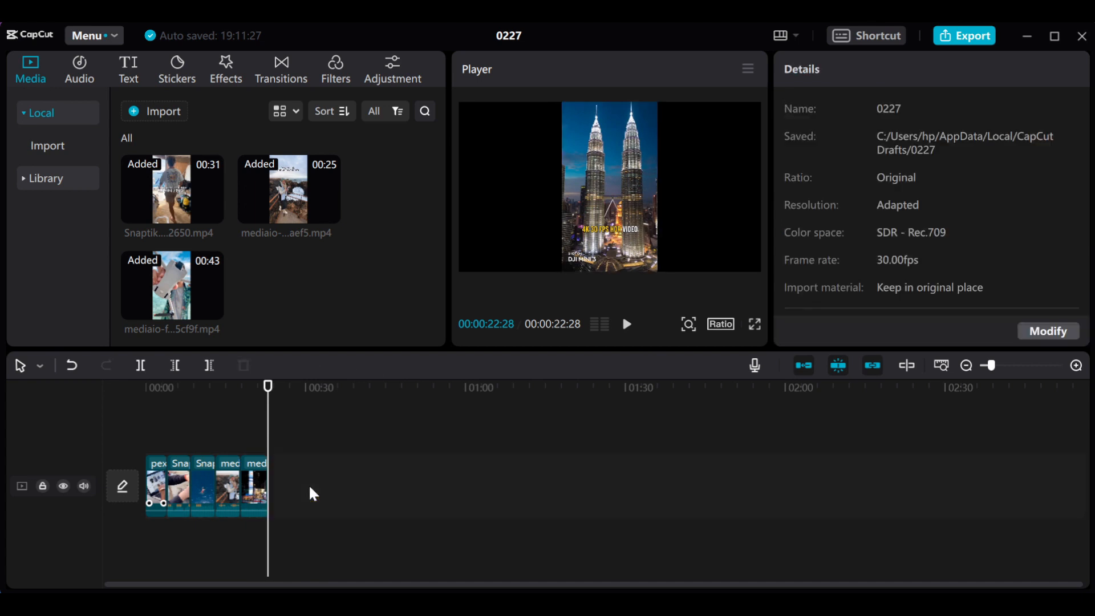
- Enlarge the fifth clip with the twin towers to about 352% at 00:00:21:04 so it fills the frame
{"action": "left_click_drag", "start_coordinate": [268, 390], "coordinate": [258, 392]}
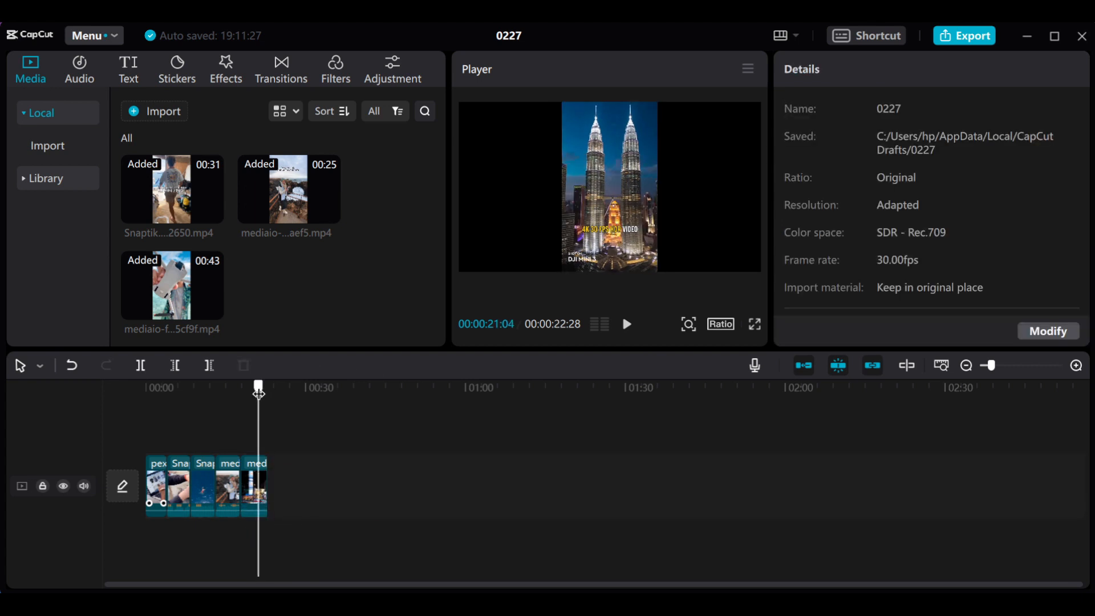
{"action": "left_click", "coordinate": [253, 476]}
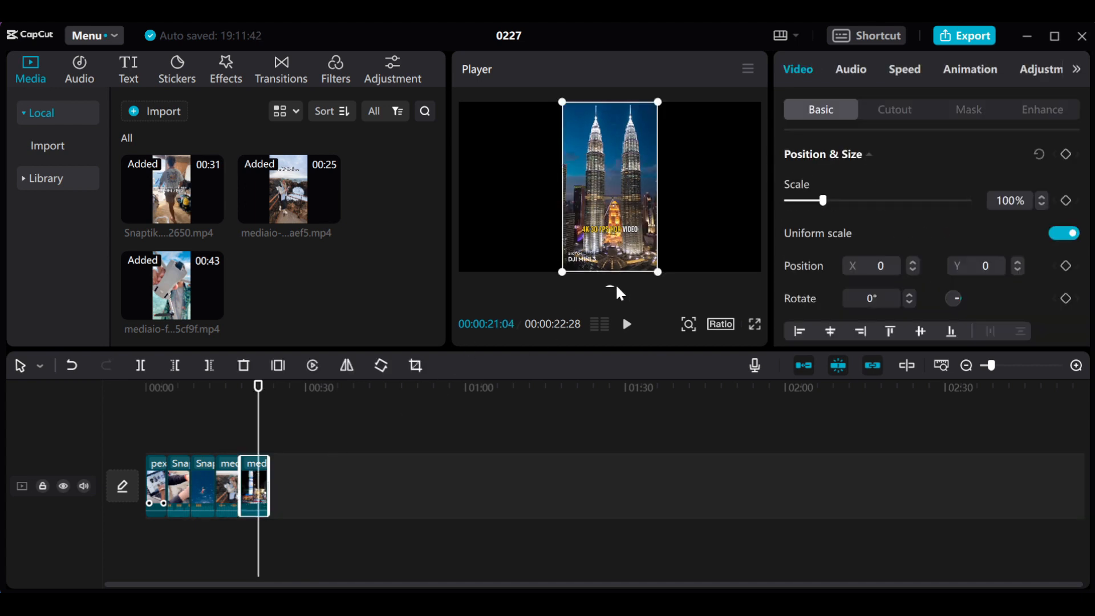
{"action": "left_click_drag", "start_coordinate": [655, 274], "coordinate": [913, 521]}
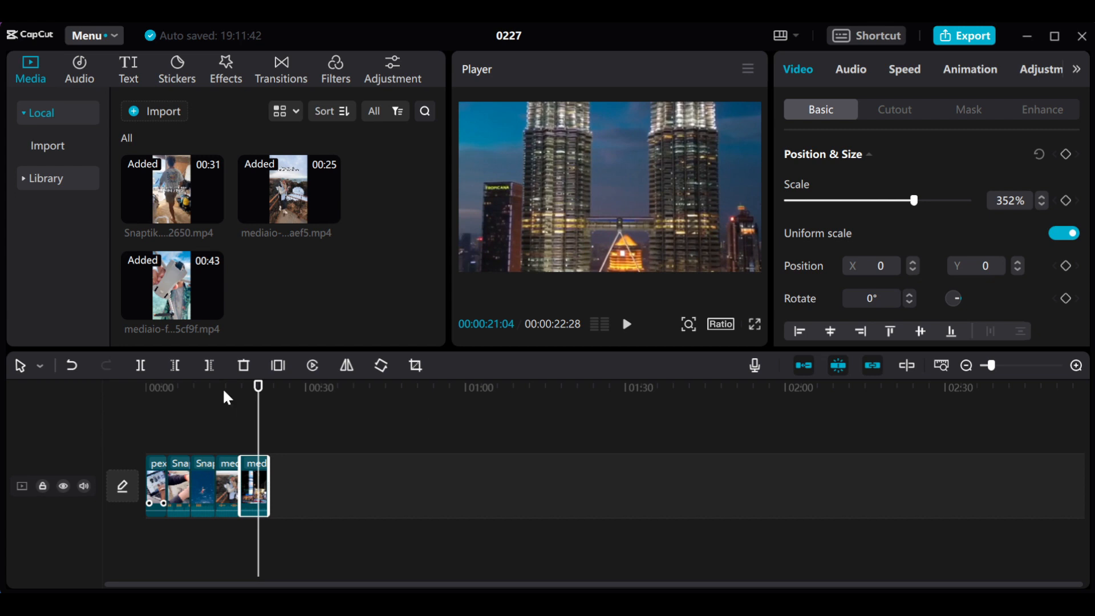
- Return the playhead to the timeline start and import the Fireboy_DML_-_Obaa_Sima audio file from the Downloads folder
{"action": "left_click_drag", "start_coordinate": [225, 389], "coordinate": [57, 416]}
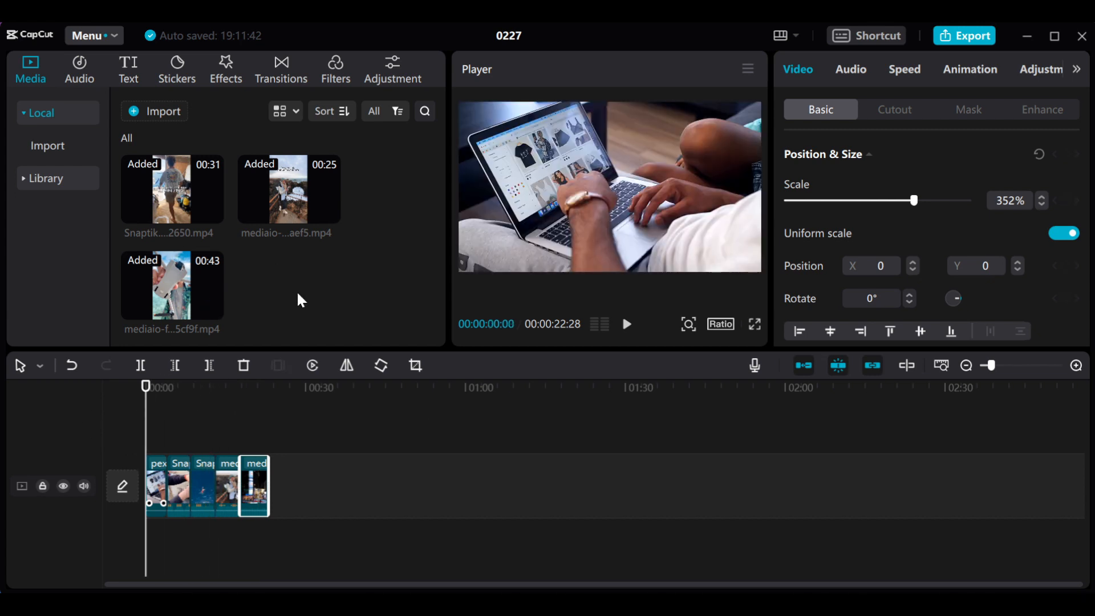
{"action": "left_click", "coordinate": [164, 119]}
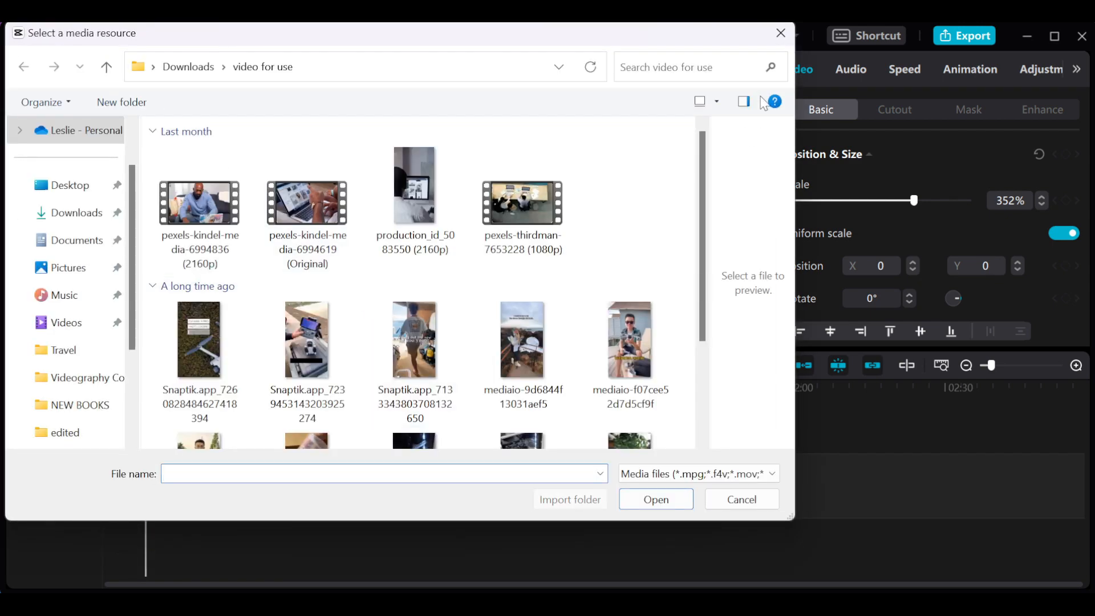
{"action": "left_click", "coordinate": [781, 33]}
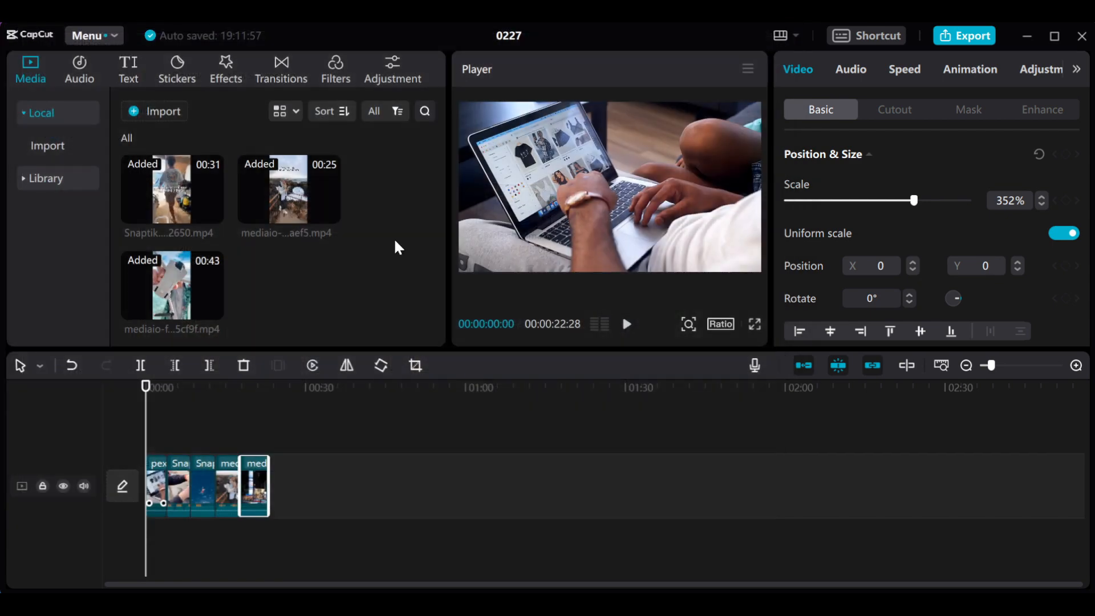
{"action": "left_click", "coordinate": [156, 115]}
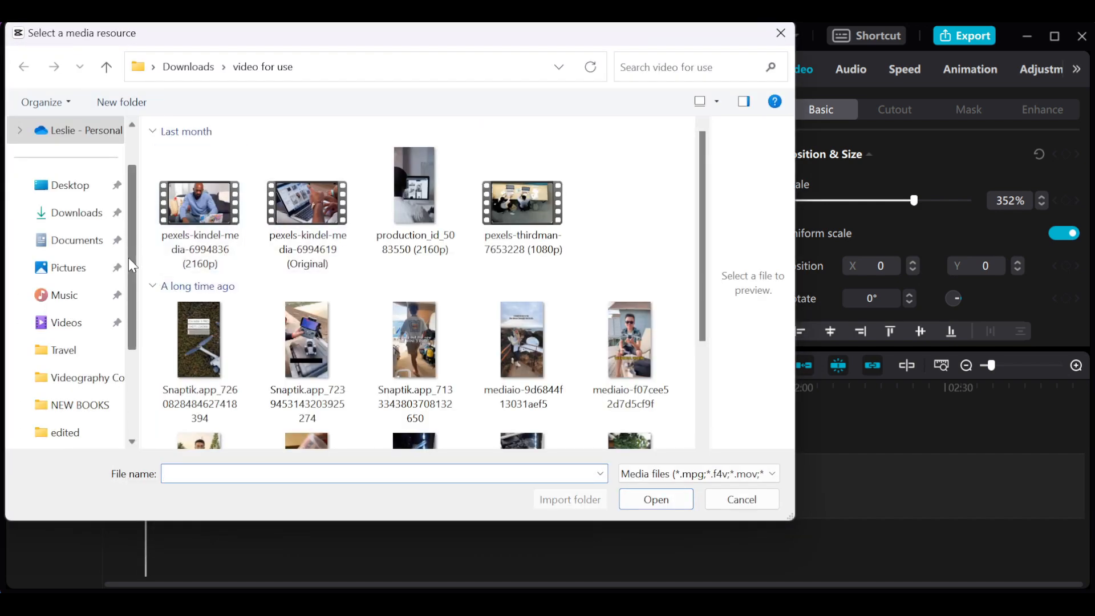
{"action": "left_click", "coordinate": [80, 214]}
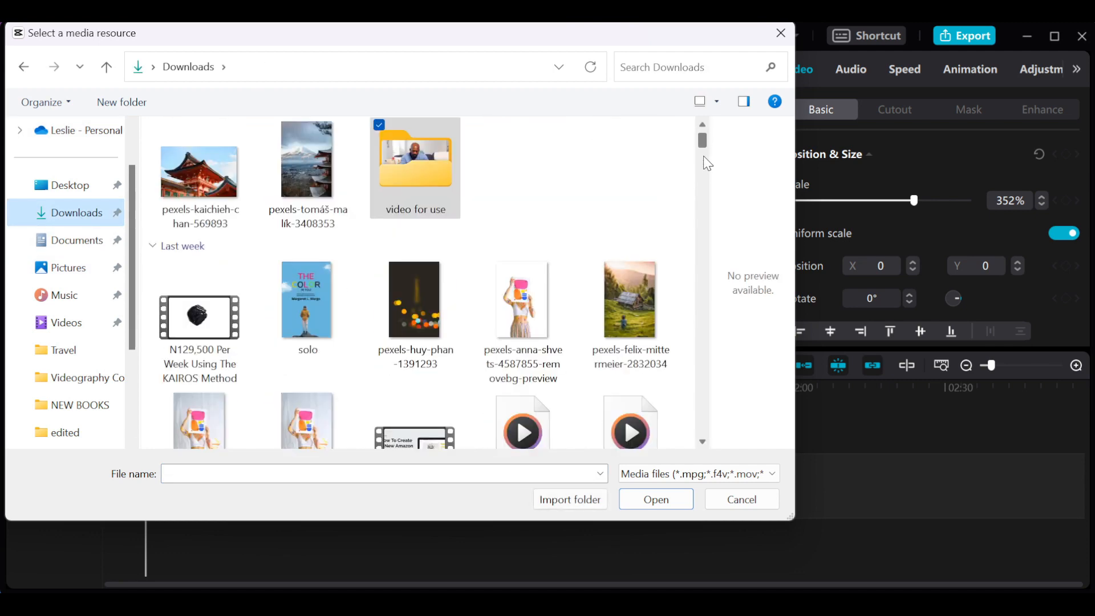
{"action": "left_click_drag", "start_coordinate": [702, 140], "coordinate": [699, 165]}
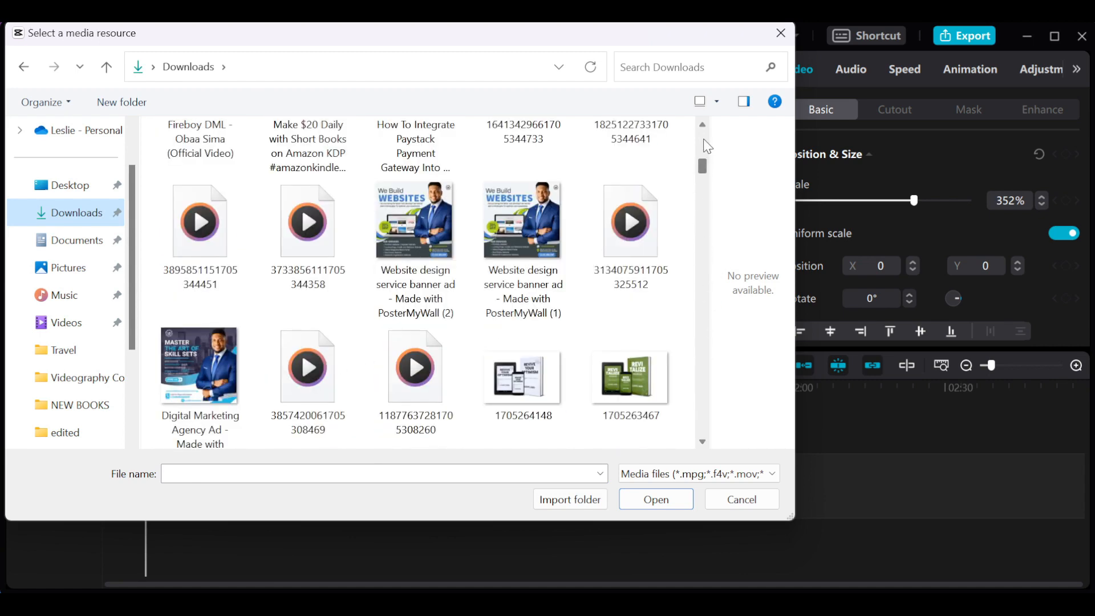
{"action": "scroll", "coordinate": [703, 130], "scroll_direction": "up", "scroll_amount": 3}
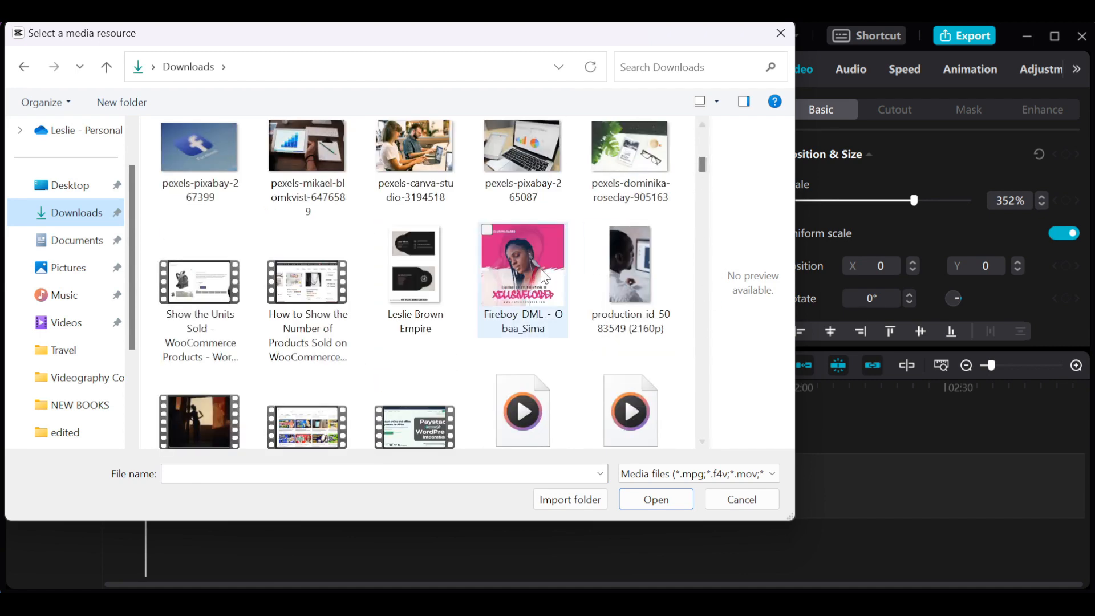
{"action": "left_click", "coordinate": [541, 269]}
{"action": "left_click", "coordinate": [655, 500]}
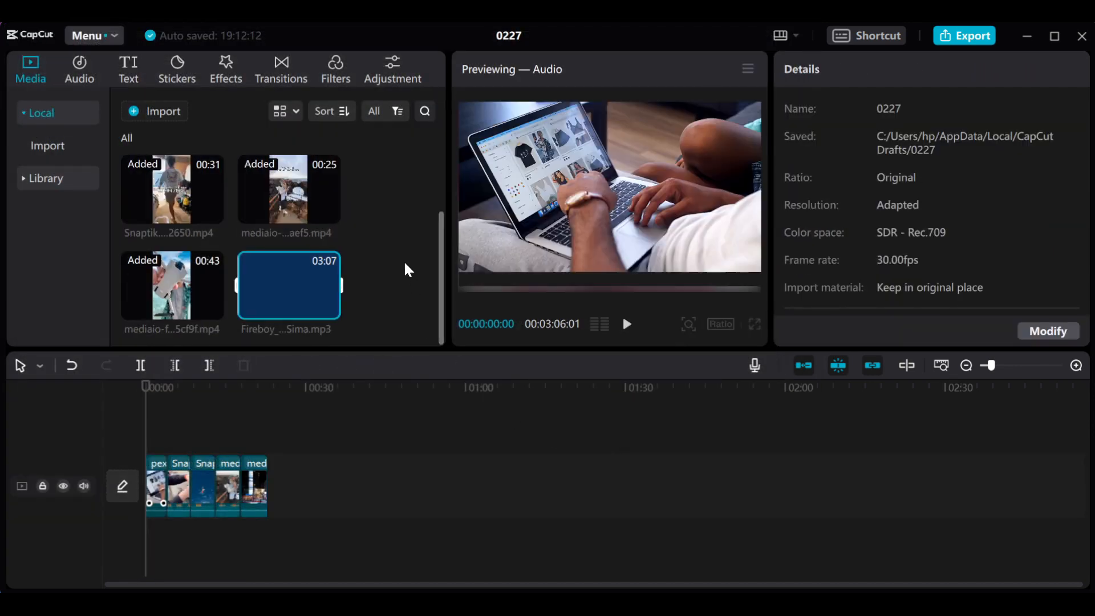
- Add the Fireboy_DML_-_Obaa_Sima audio below the clips from the timeline start, split it at 00:00:20:05 and delete the part before the split
{"action": "left_click", "coordinate": [405, 263]}
{"action": "left_click_drag", "start_coordinate": [295, 277], "coordinate": [207, 537]}
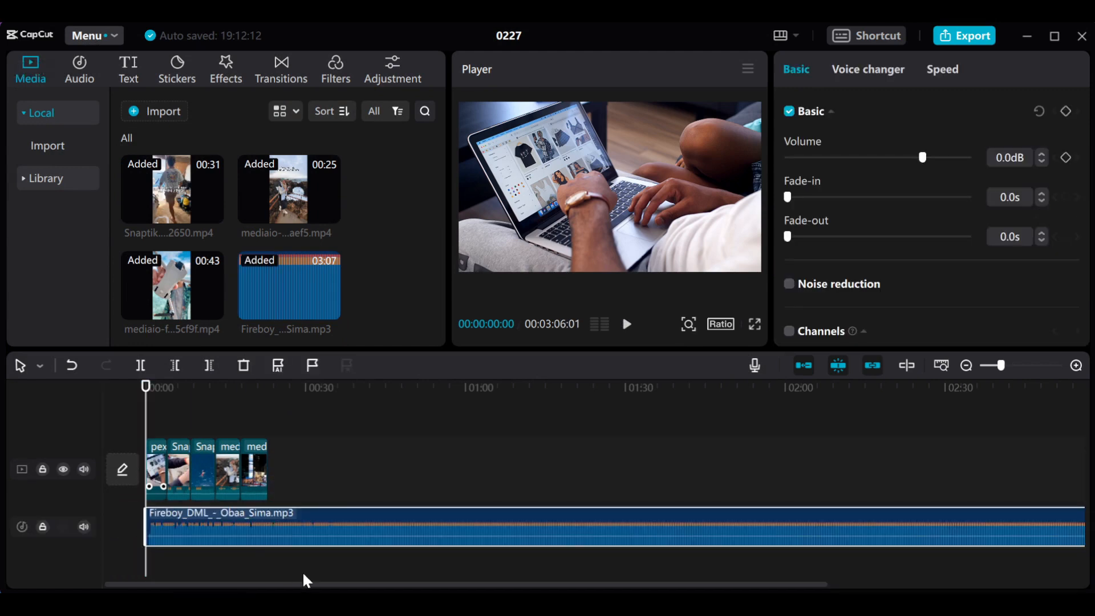
{"action": "left_click_drag", "start_coordinate": [142, 391], "coordinate": [253, 426]}
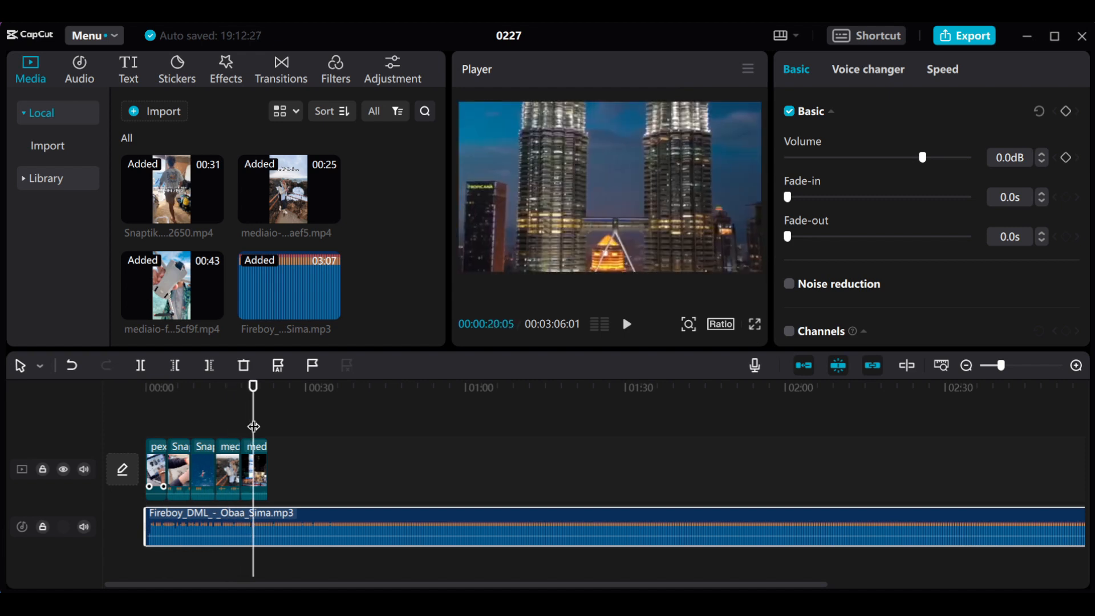
{"action": "left_click", "coordinate": [141, 365]}
{"action": "left_click", "coordinate": [231, 527]}
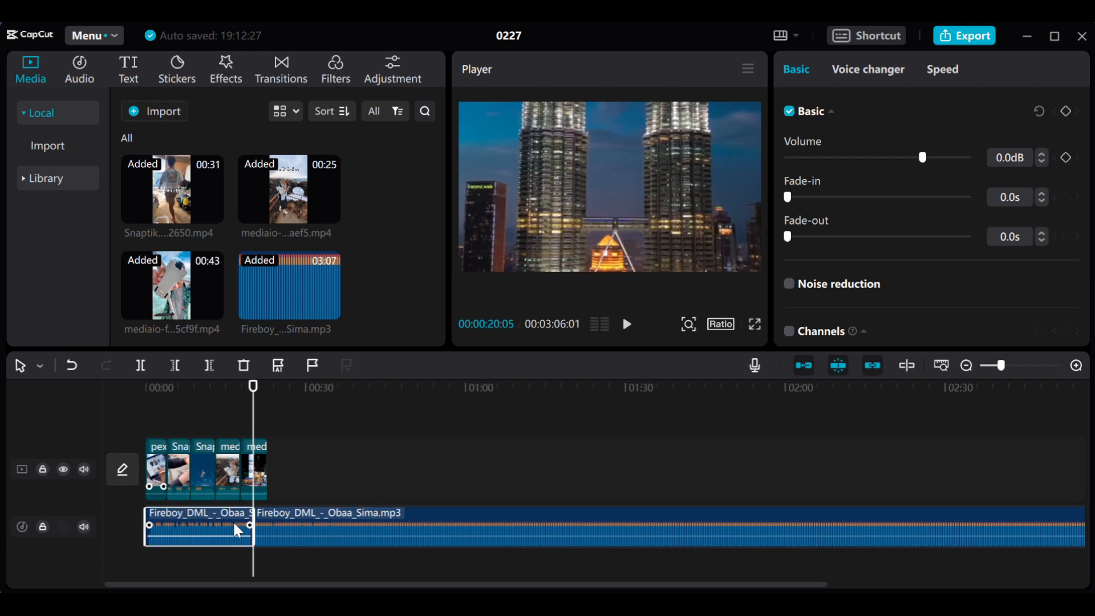
{"action": "key", "text": "Delete"}
- Move the remaining audio to the timeline start, split it at 00:00:22:28 where the video ends and delete the part after it
{"action": "left_click_drag", "start_coordinate": [355, 530], "coordinate": [213, 525]}
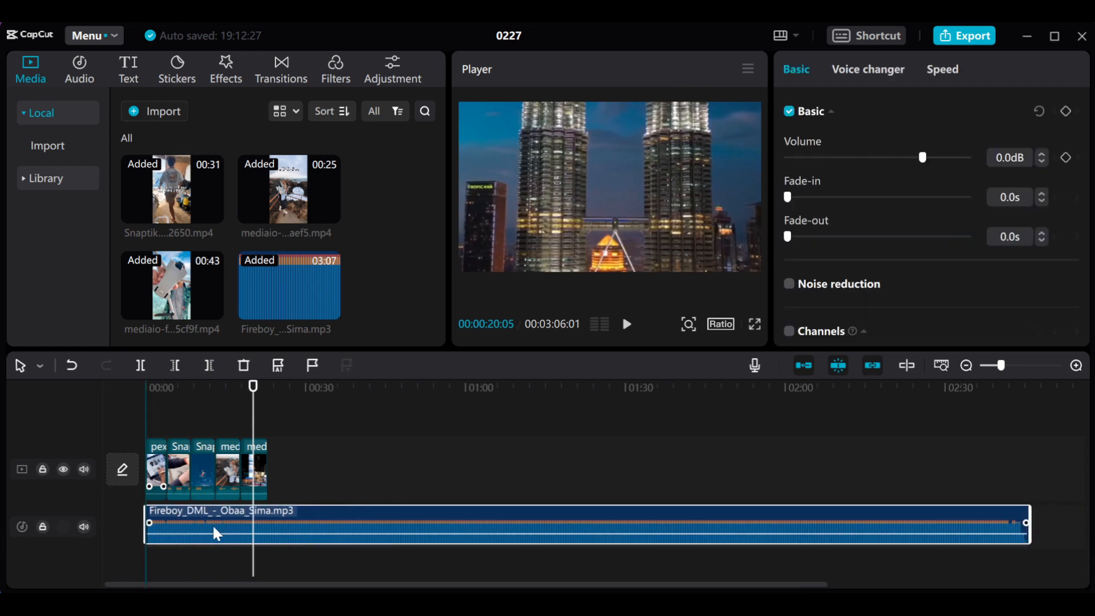
{"action": "left_click", "coordinate": [278, 404]}
{"action": "mouse_move", "coordinate": [278, 404]}
{"action": "left_mouse_down"}
{"action": "mouse_move", "coordinate": [257, 408]}
{"action": "mouse_move", "coordinate": [269, 408]}
{"action": "left_mouse_up"}
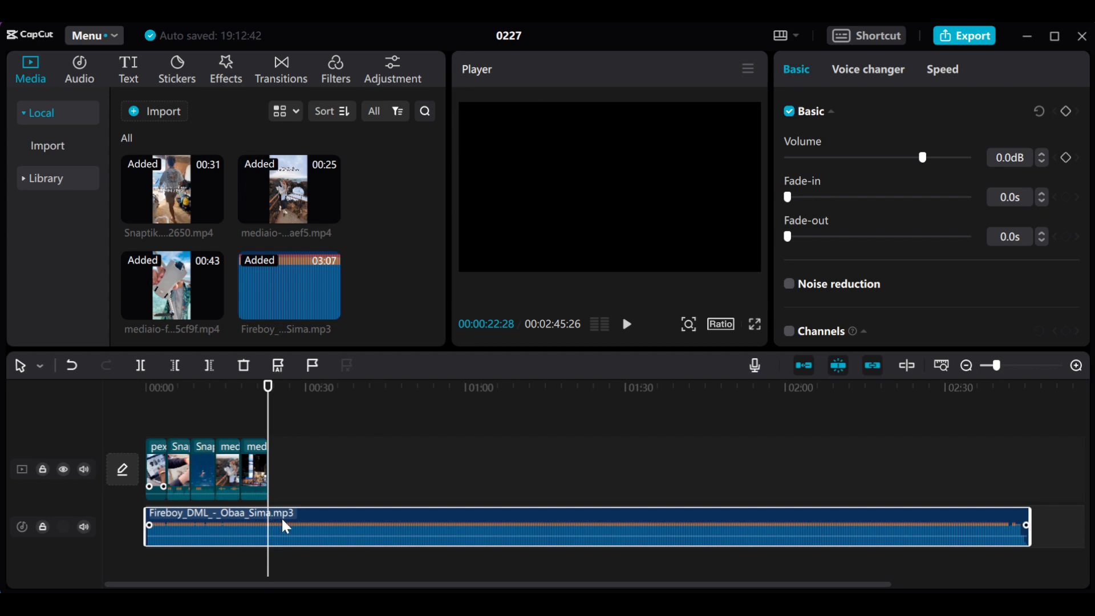
{"action": "left_click", "coordinate": [139, 368]}
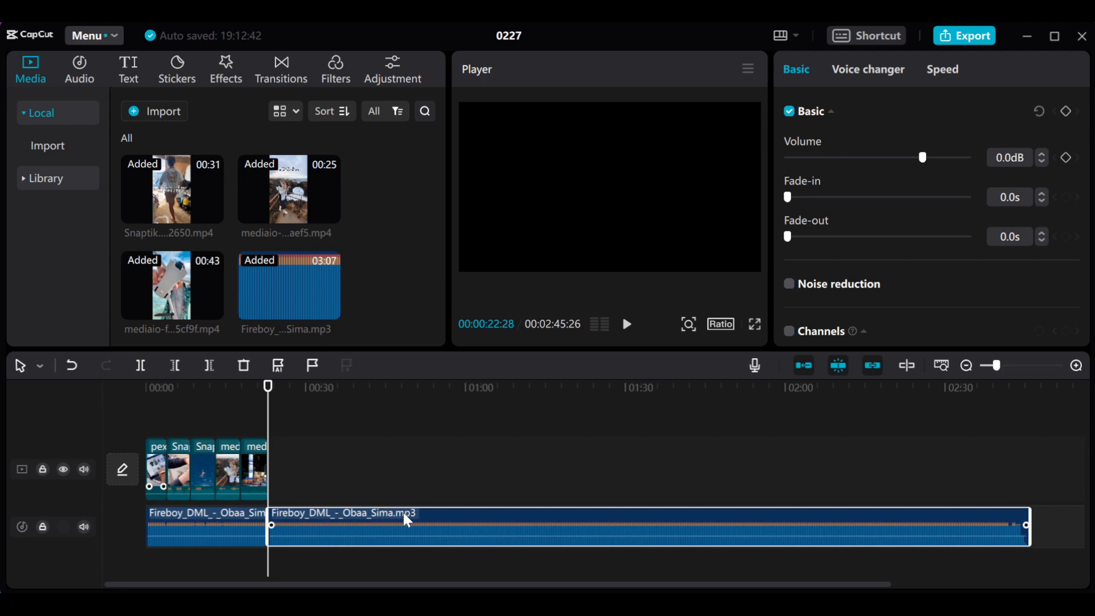
{"action": "key", "text": "Delete"}
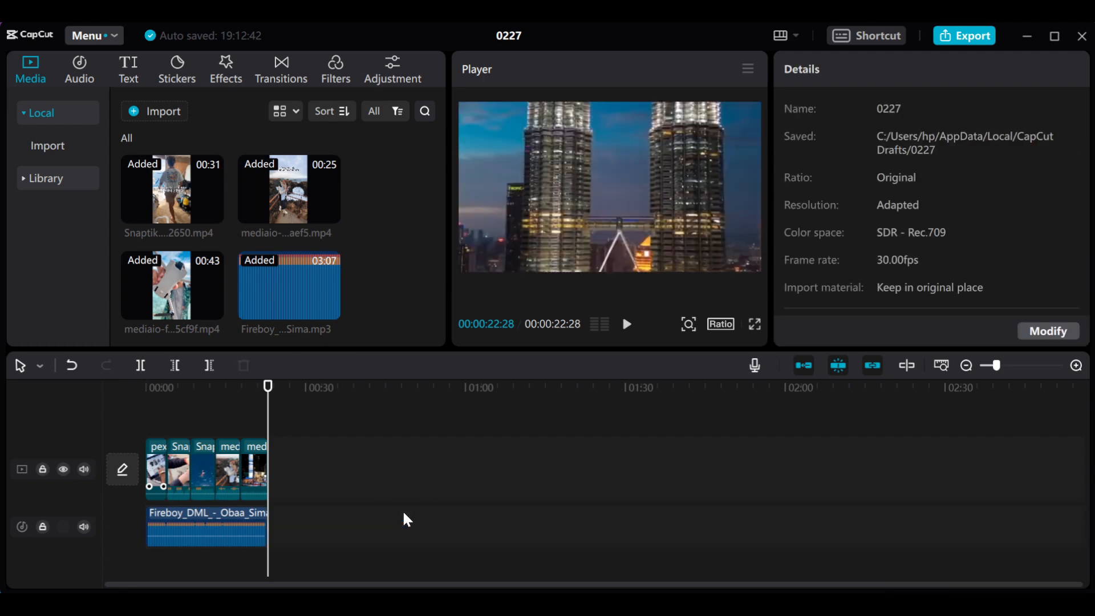
- Play the edit from the timeline start to check the clips together with the music
{"action": "left_click", "coordinate": [229, 387]}
{"action": "left_click_drag", "start_coordinate": [229, 387], "coordinate": [99, 406]}
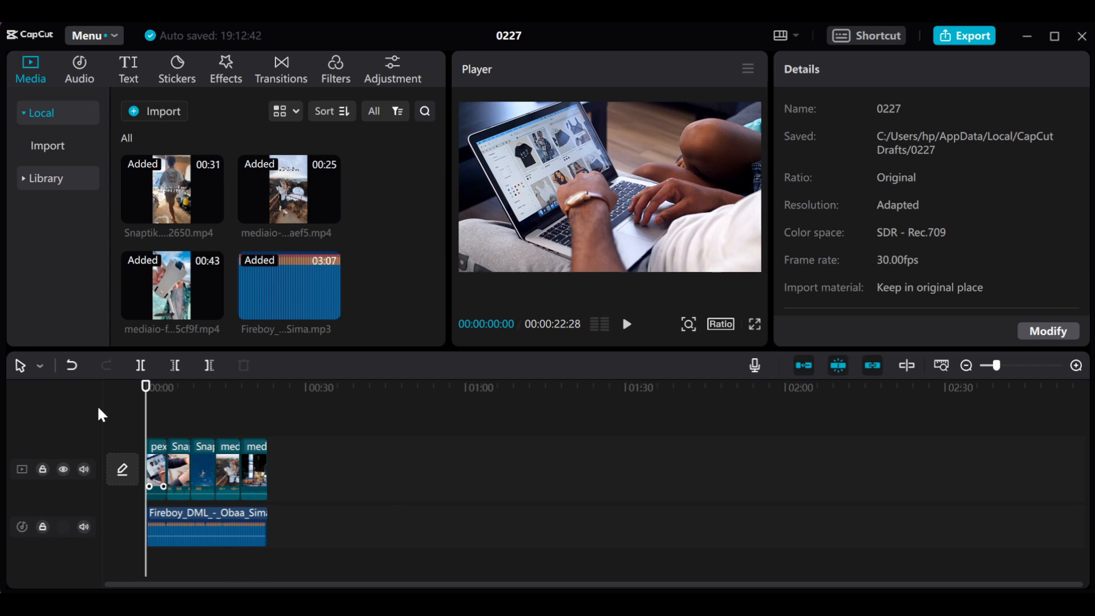
{"action": "key", "text": "space"}
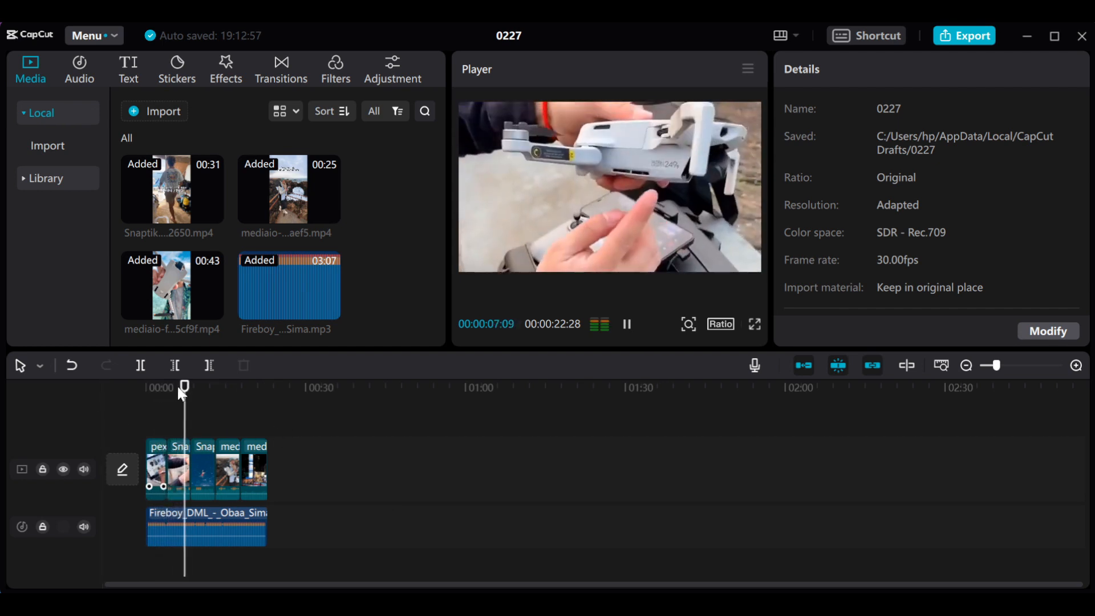
{"action": "mouse_move", "coordinate": [178, 388]}
{"action": "left_mouse_down"}
{"action": "mouse_move", "coordinate": [211, 392]}
{"action": "mouse_move", "coordinate": [181, 397]}
{"action": "left_mouse_up"}
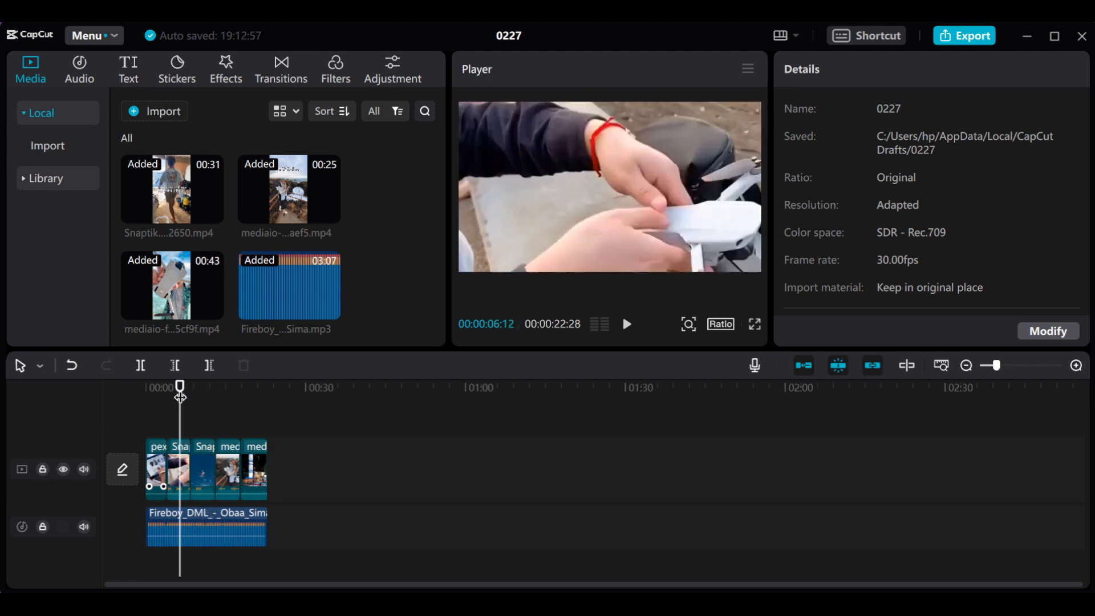
{"action": "left_click", "coordinate": [833, 605]}
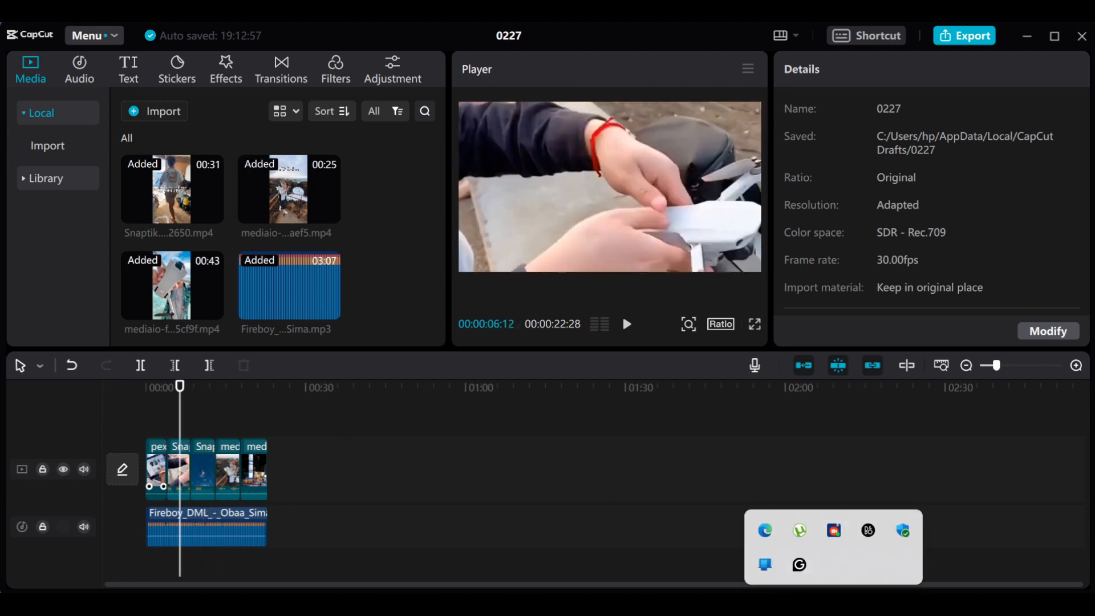
{"action": "right_click", "coordinate": [842, 537]}
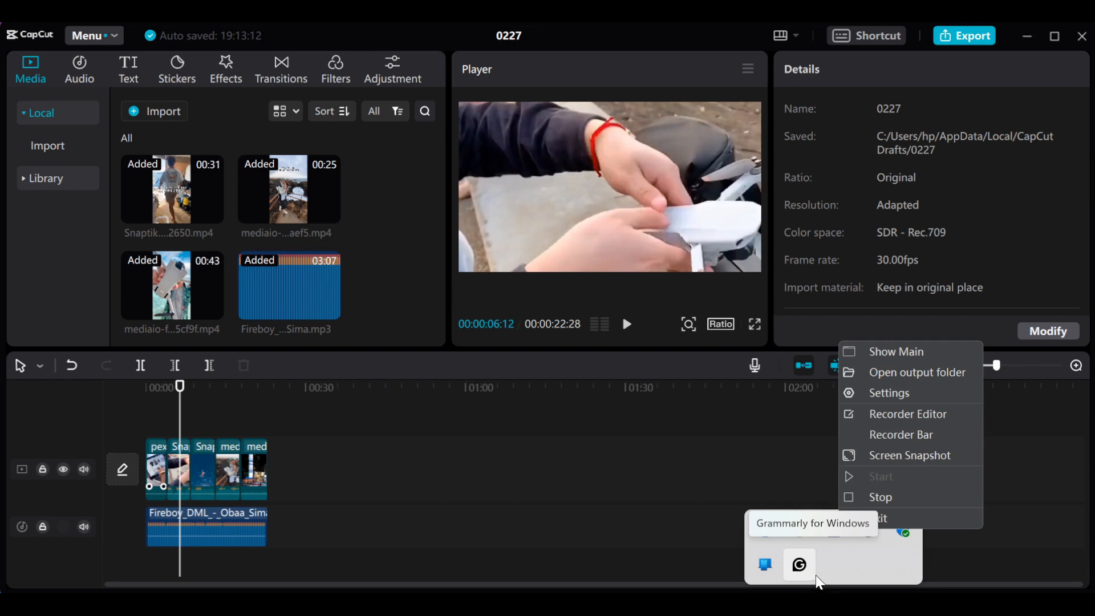
{"action": "left_click", "coordinate": [904, 433]}
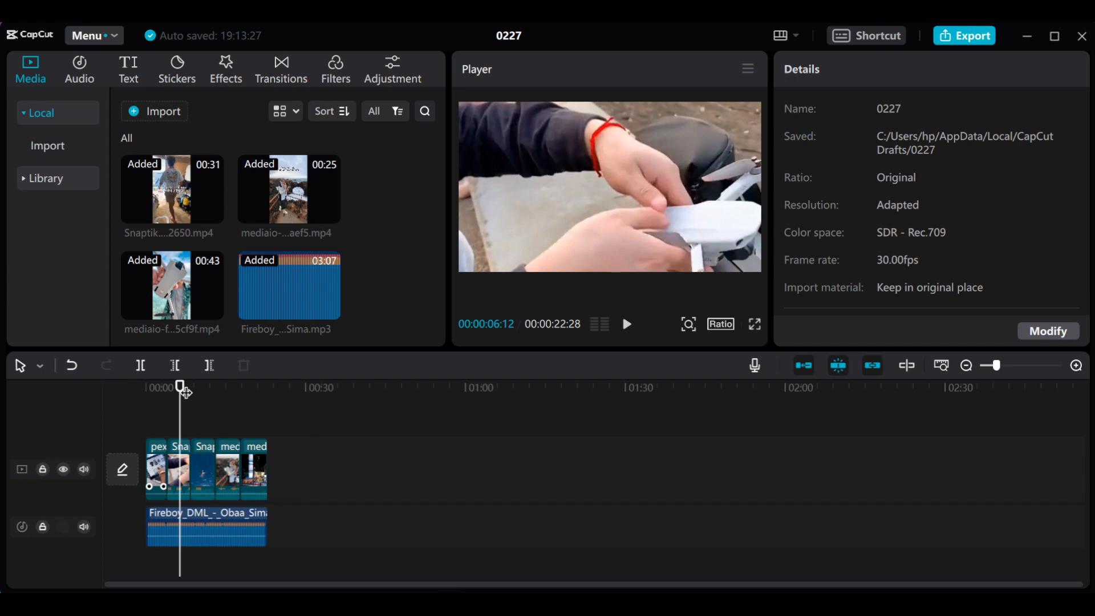
- Split the first clip with the laptop at 00:00:02:09 and select its second part, with the video effects library open
{"action": "left_click_drag", "start_coordinate": [203, 391], "coordinate": [95, 398]}
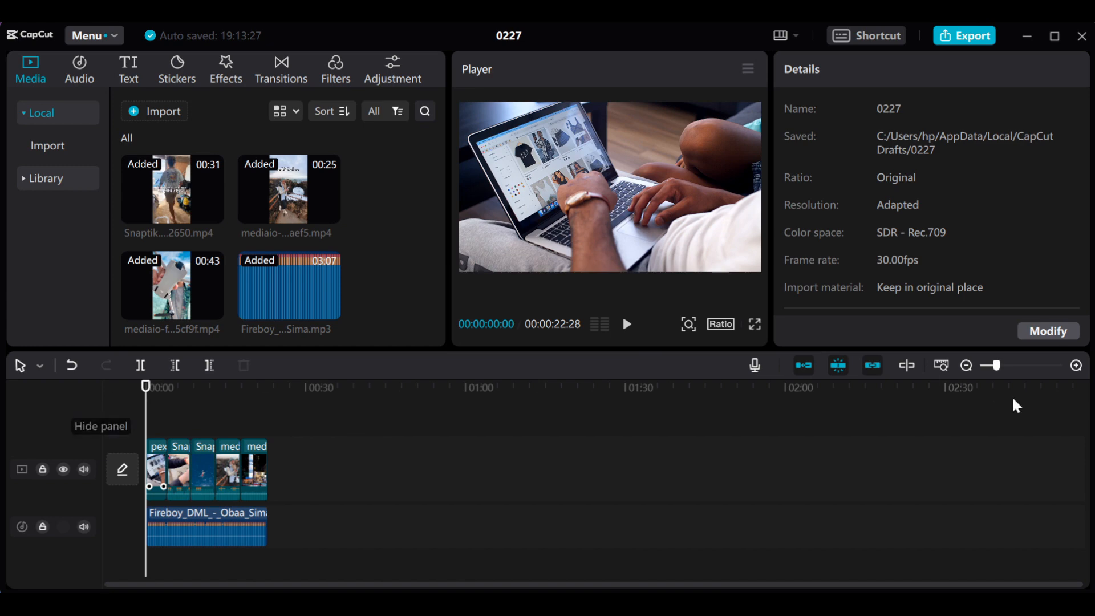
{"action": "left_click_drag", "start_coordinate": [999, 368], "coordinate": [994, 368]}
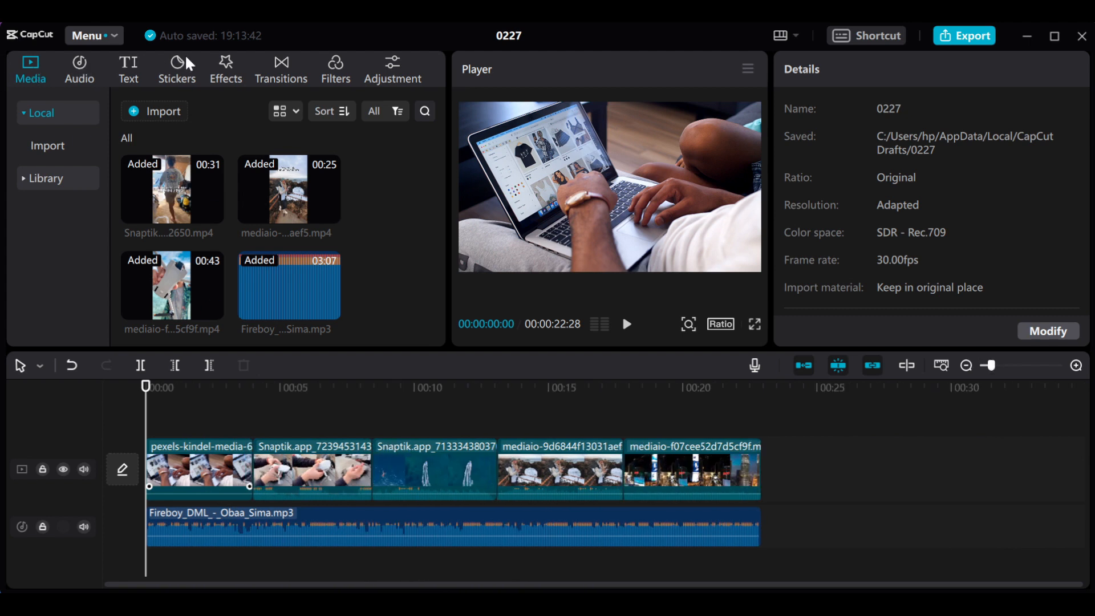
{"action": "left_click", "coordinate": [225, 76]}
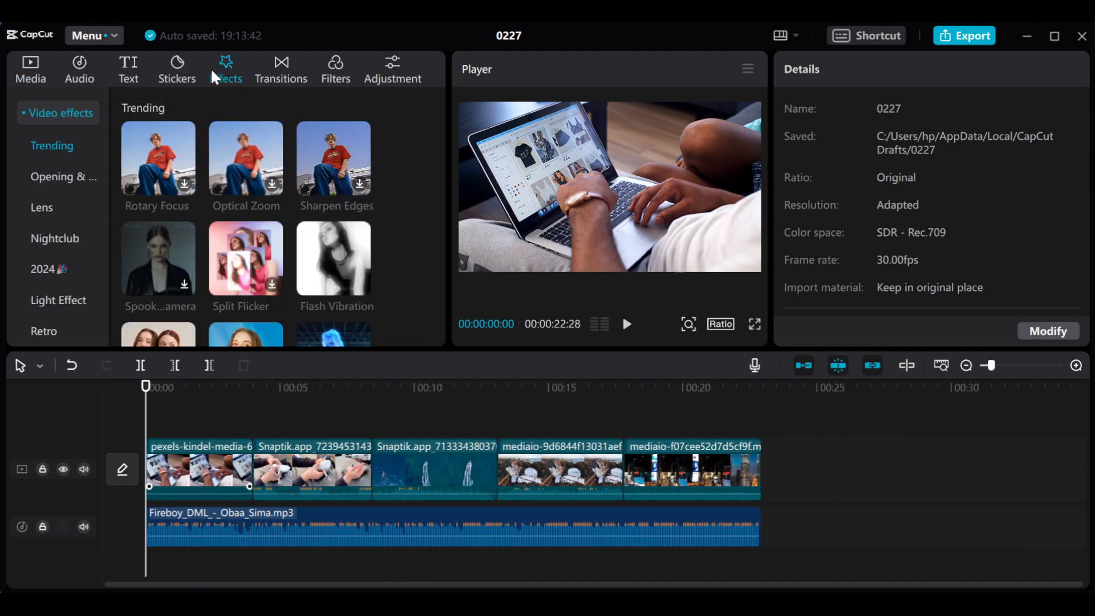
{"action": "mouse_move", "coordinate": [327, 315]}
{"action": "left_click_drag", "start_coordinate": [147, 390], "coordinate": [211, 422]}
{"action": "left_click", "coordinate": [214, 480]}
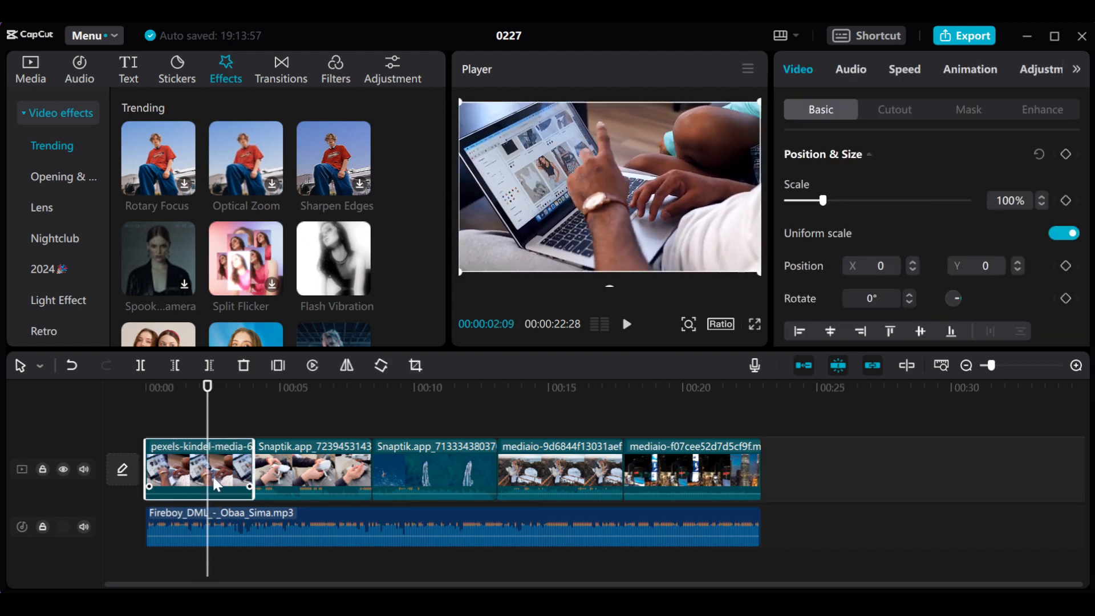
{"action": "left_click", "coordinate": [140, 365]}
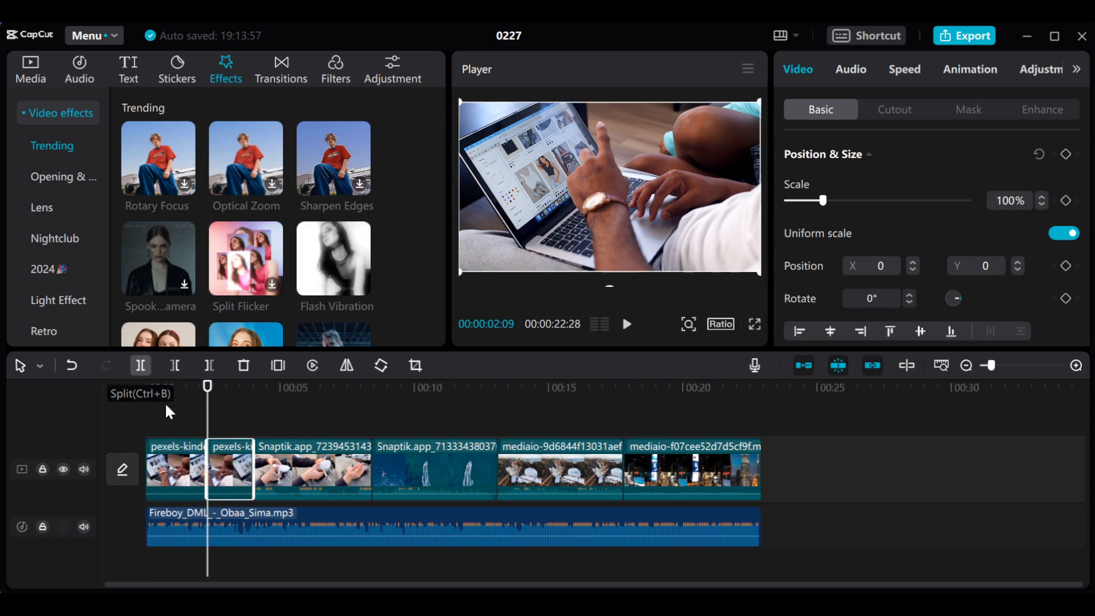
{"action": "left_click", "coordinate": [222, 469]}
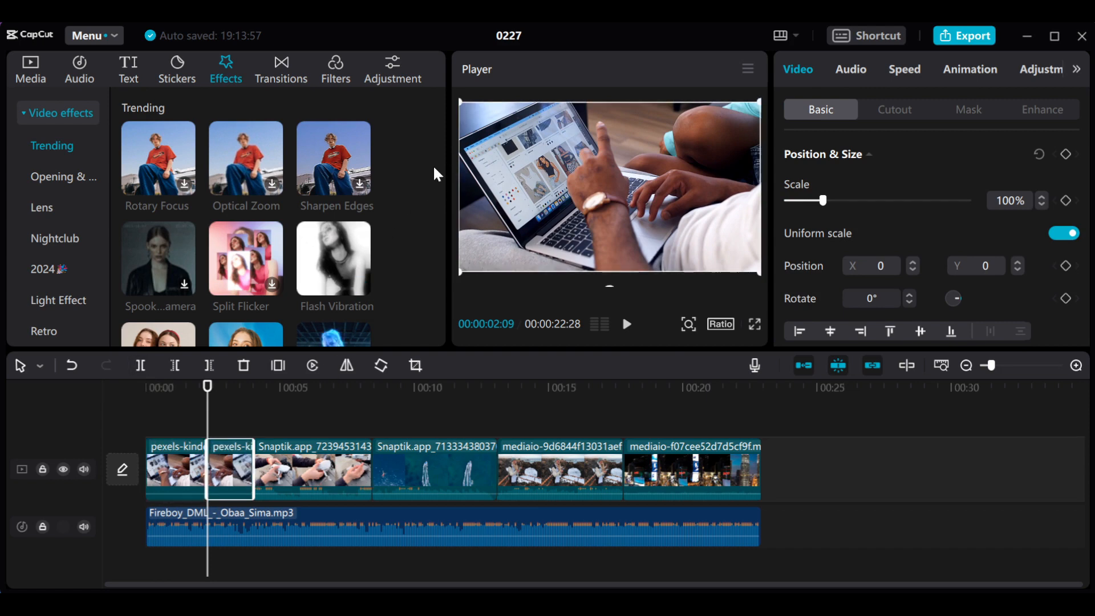
- Apply the trending Chromo-zoom video effect to the second part of the laptop clip
{"action": "scroll", "coordinate": [409, 199], "scroll_direction": "down", "scroll_amount": 5}
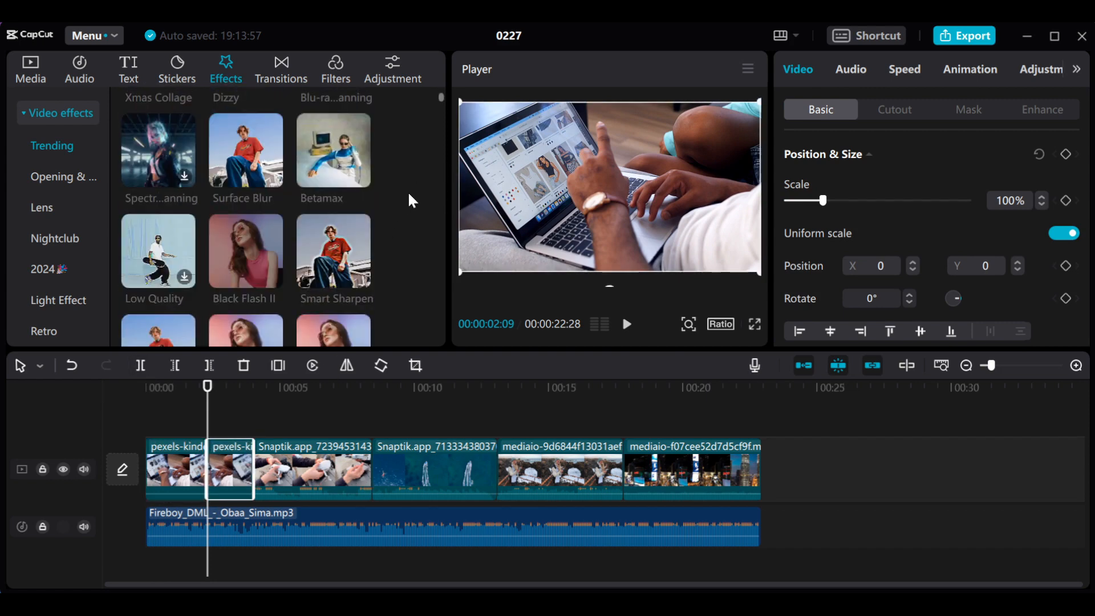
{"action": "scroll", "coordinate": [410, 200], "scroll_direction": "down", "scroll_amount": 6}
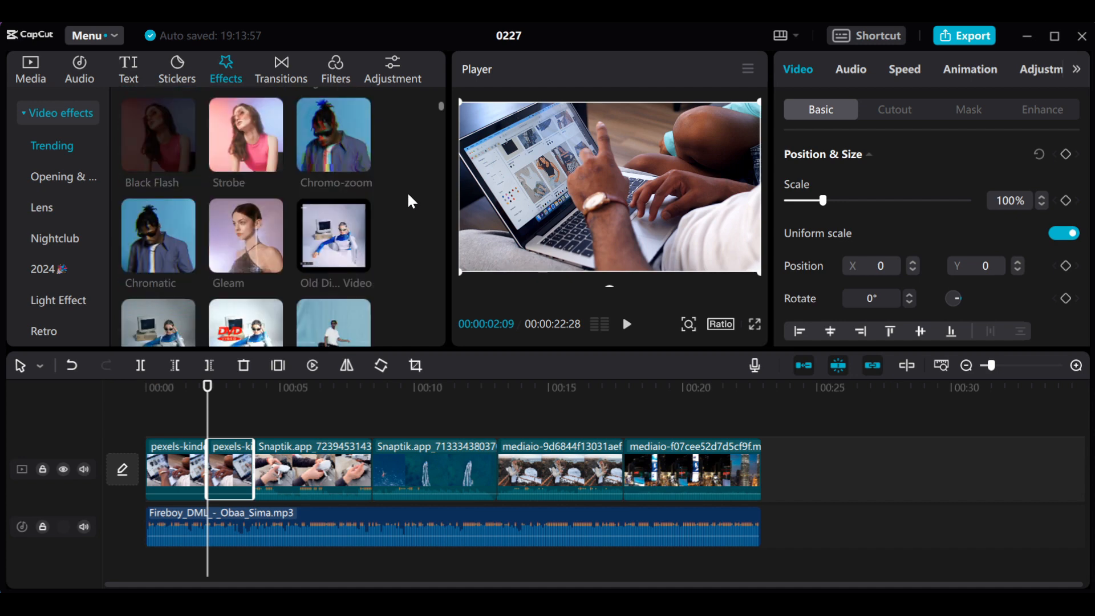
{"action": "left_click", "coordinate": [329, 143]}
{"action": "left_click_drag", "start_coordinate": [327, 140], "coordinate": [225, 461]}
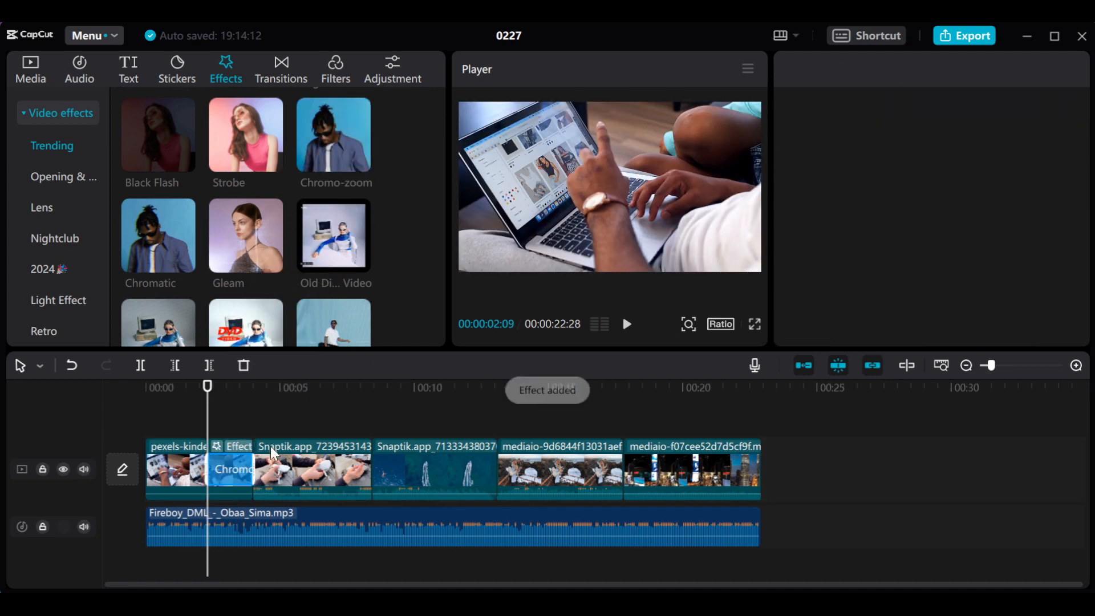
- Play the timeline from the start to preview the Chromo-zoom effect on the laptop clip
{"action": "left_click_drag", "start_coordinate": [209, 385], "coordinate": [74, 379]}
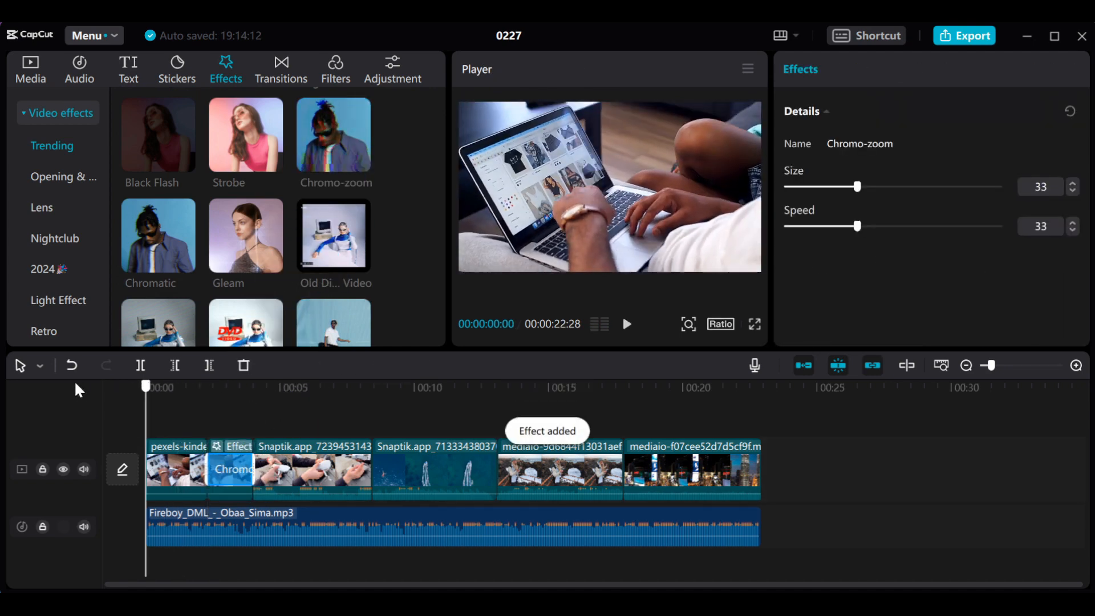
{"action": "key", "text": "space"}
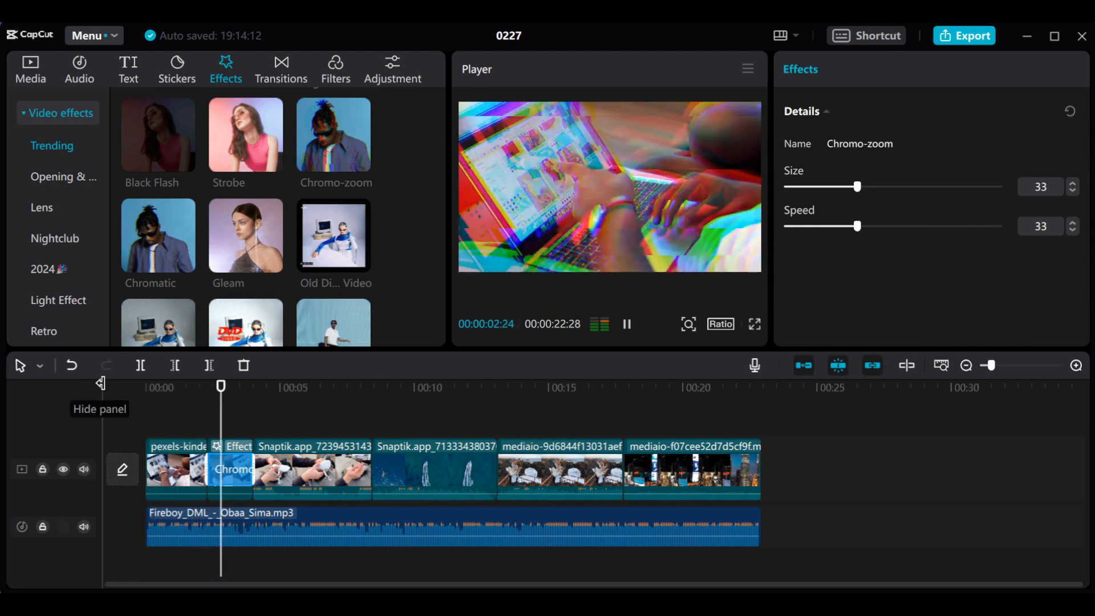
{"action": "key", "text": "space"}
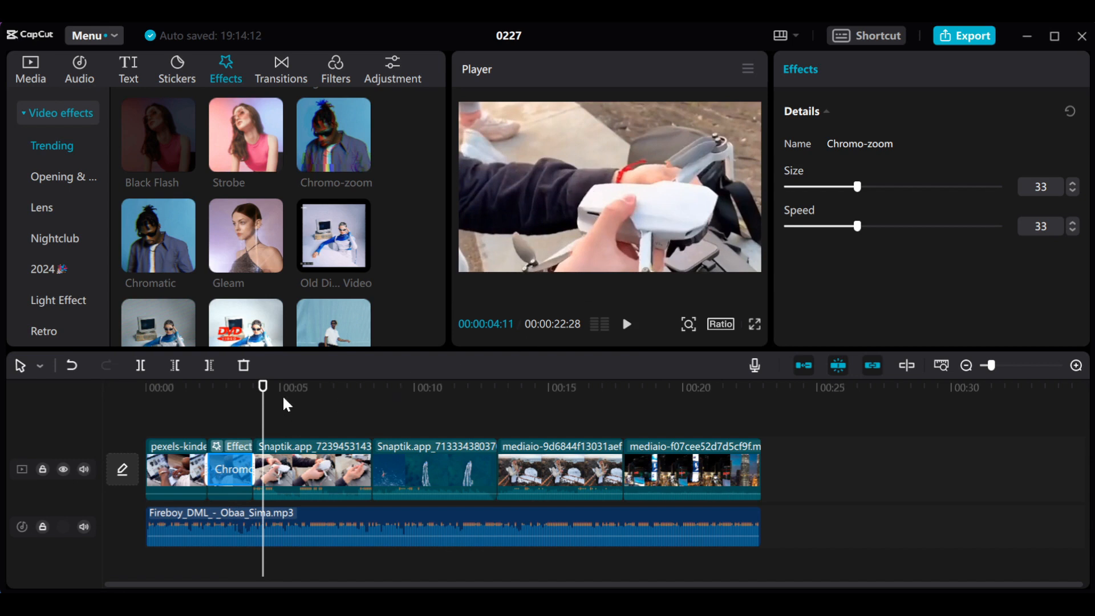
- Split the drone clip at 00:00:07:00 and apply the Chromatic effect to its second part
{"action": "left_click_drag", "start_coordinate": [263, 390], "coordinate": [345, 402]}
{"action": "left_click_drag", "start_coordinate": [328, 413], "coordinate": [324, 443]}
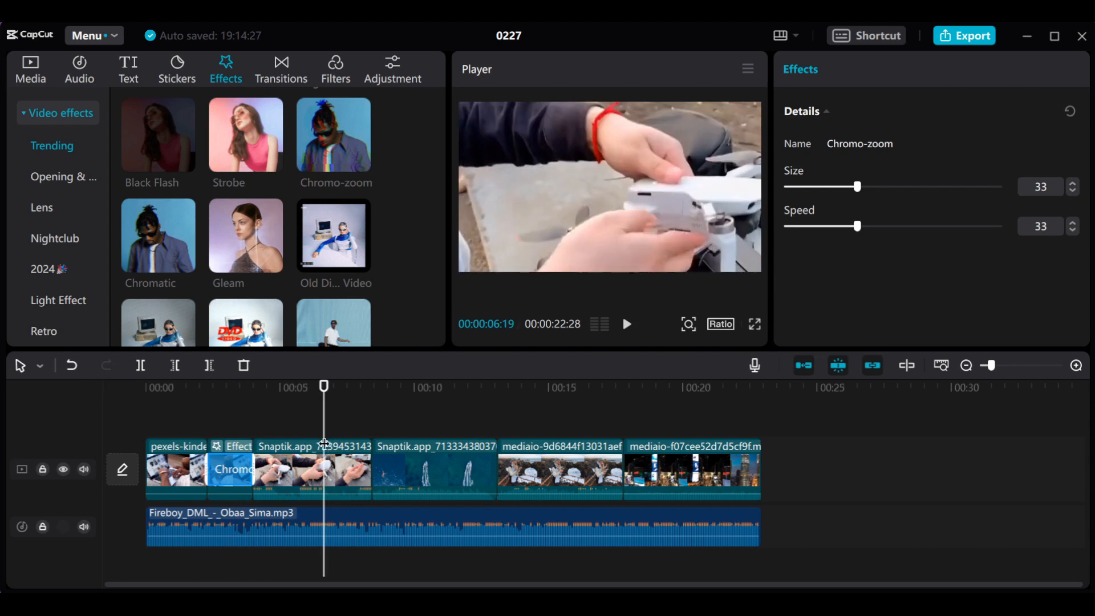
{"action": "left_click_drag", "start_coordinate": [323, 394], "coordinate": [333, 395]}
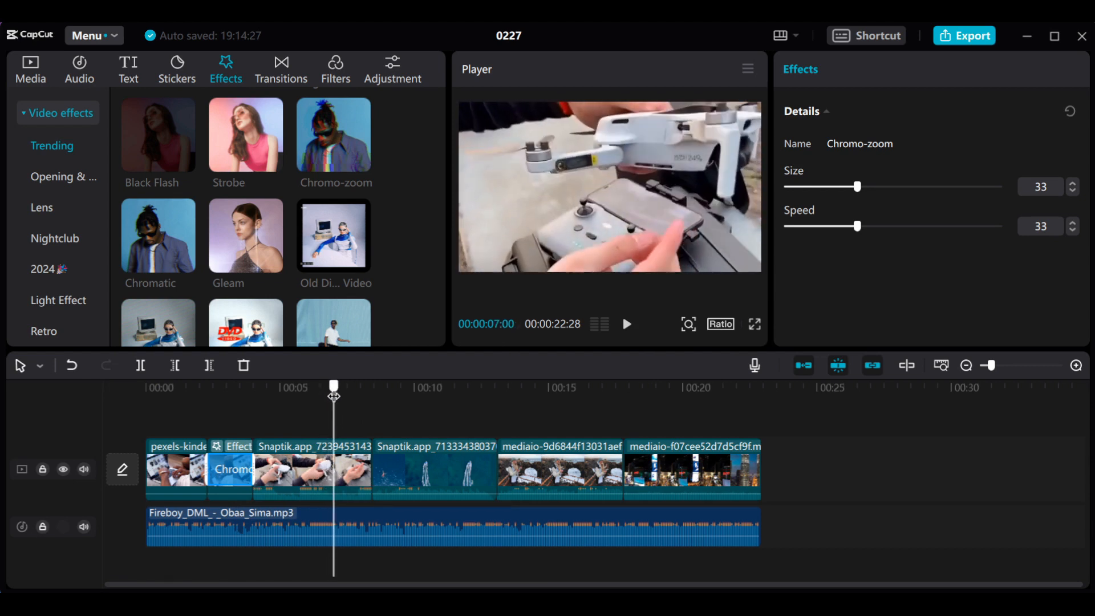
{"action": "left_click", "coordinate": [355, 473]}
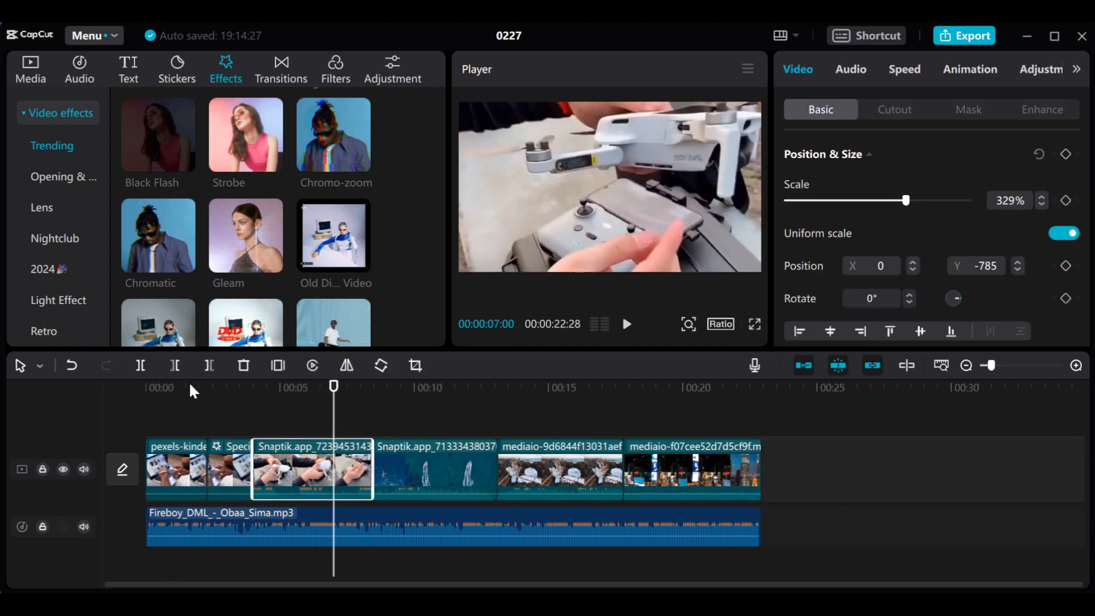
{"action": "left_click", "coordinate": [143, 365]}
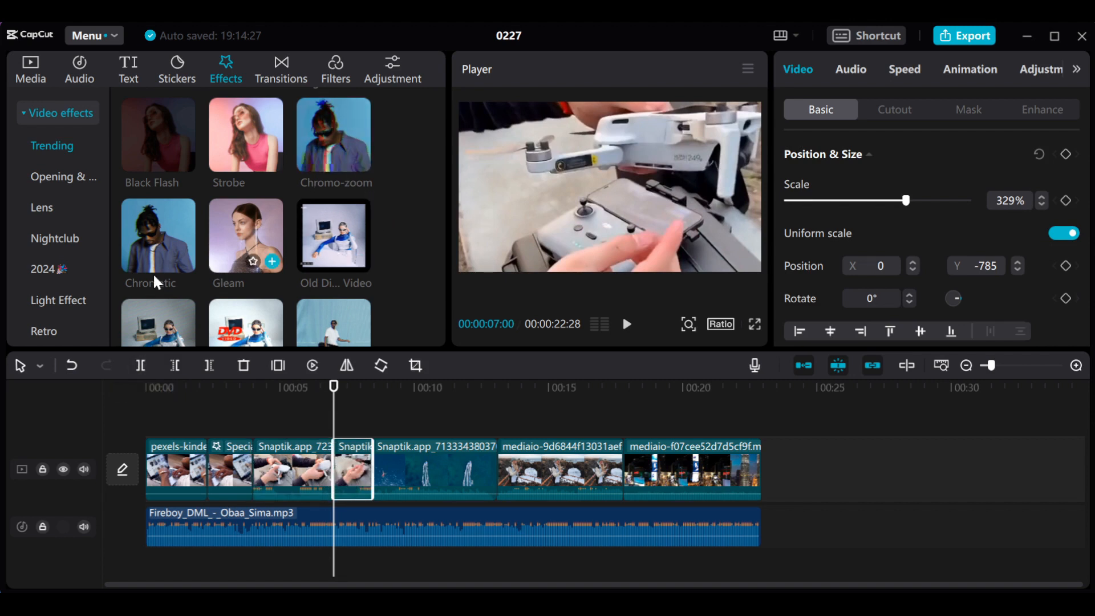
{"action": "left_click_drag", "start_coordinate": [156, 251], "coordinate": [341, 461]}
- Play the timeline from 00:00:03:02 into the boat clip to preview the Chromatic effect
{"action": "left_click", "coordinate": [228, 390]}
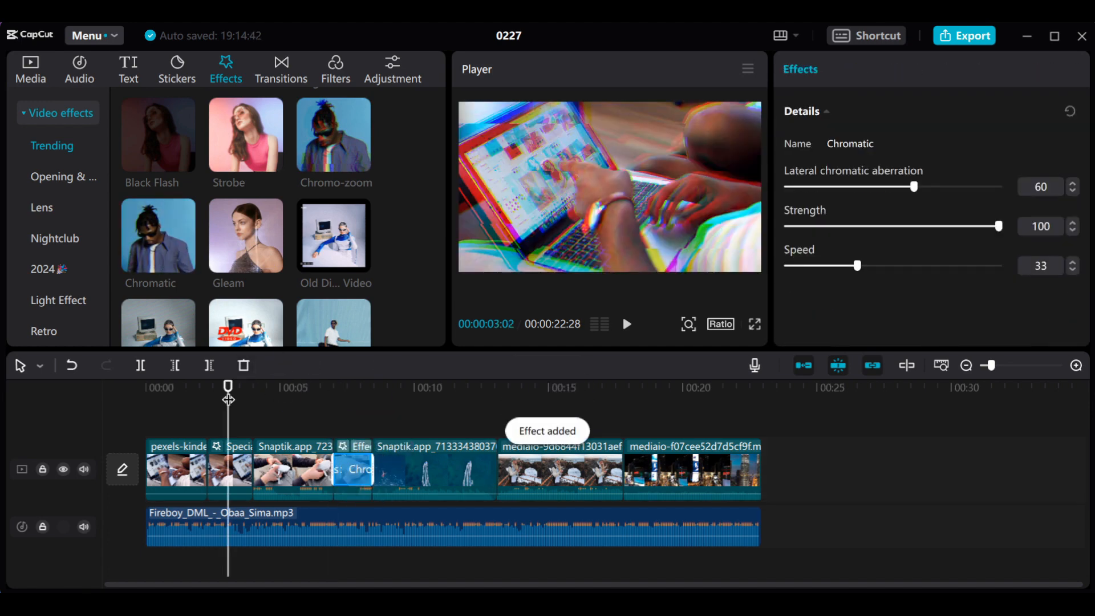
{"action": "key", "text": "space"}
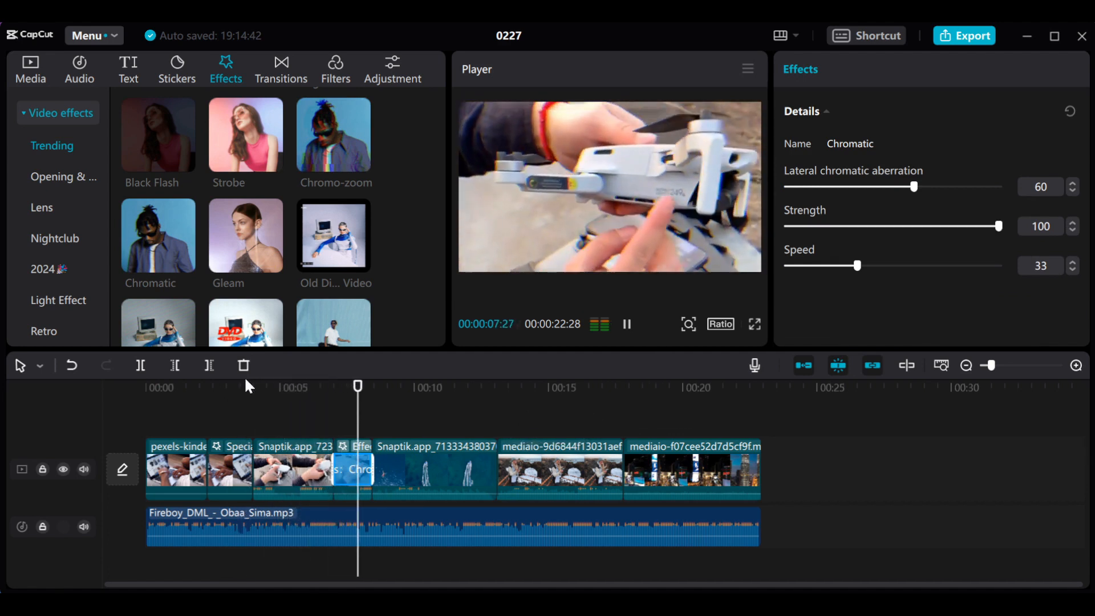
{"action": "key", "text": "space"}
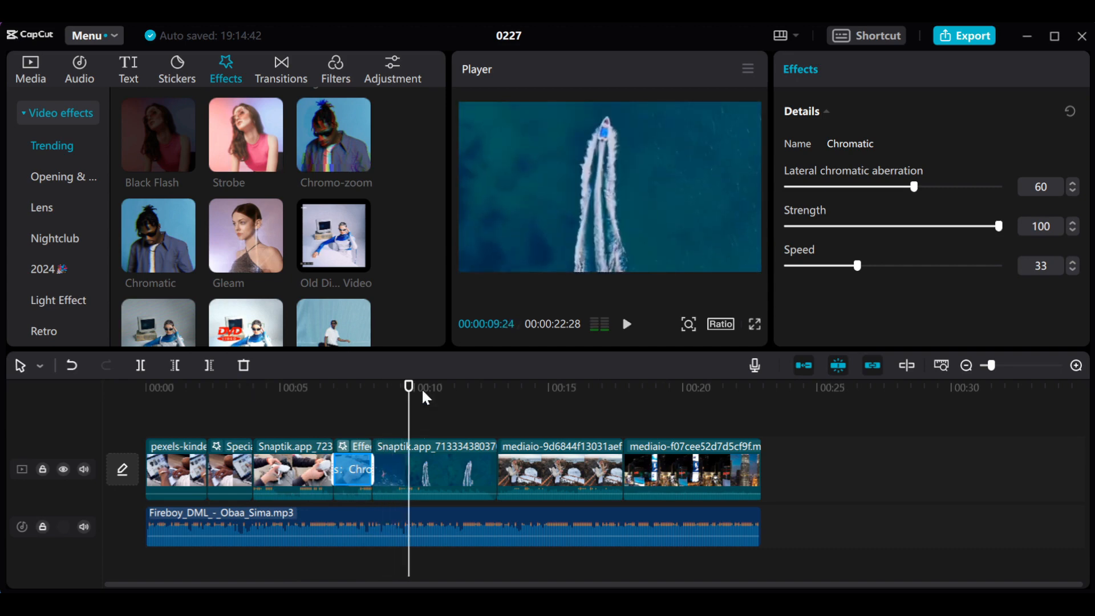
- Place the Lightning Crack effect on its own track above the first part of the drone clip and shorten it to about 1 second
{"action": "scroll", "coordinate": [412, 233], "scroll_direction": "down", "scroll_amount": 10}
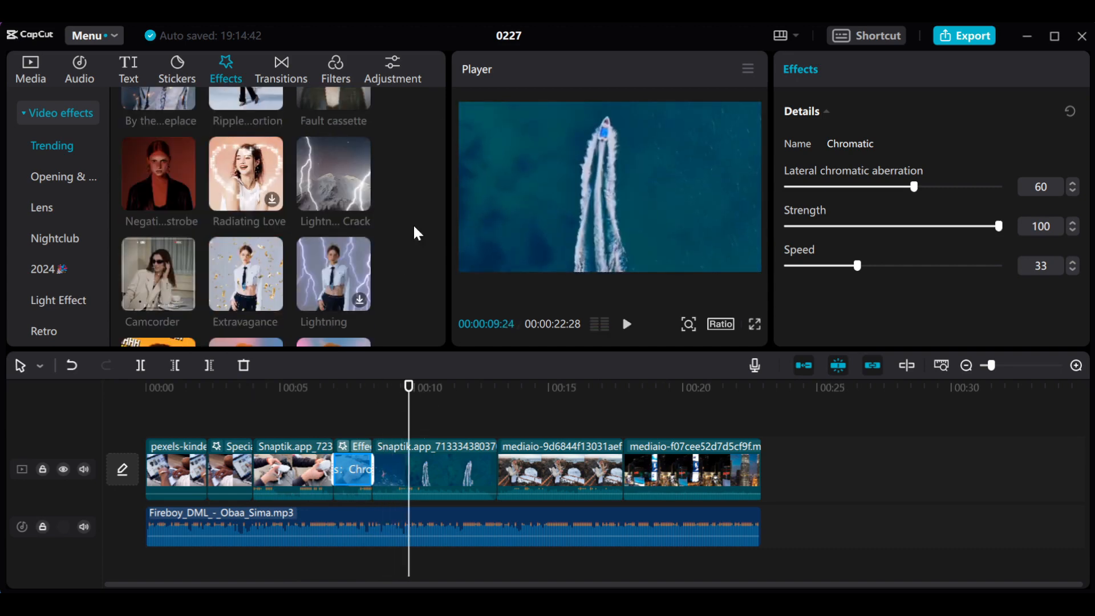
{"action": "scroll", "coordinate": [417, 233], "scroll_direction": "down", "scroll_amount": 3}
{"action": "scroll", "coordinate": [415, 228], "scroll_direction": "up", "scroll_amount": 3}
{"action": "left_click_drag", "start_coordinate": [330, 174], "coordinate": [291, 419]}
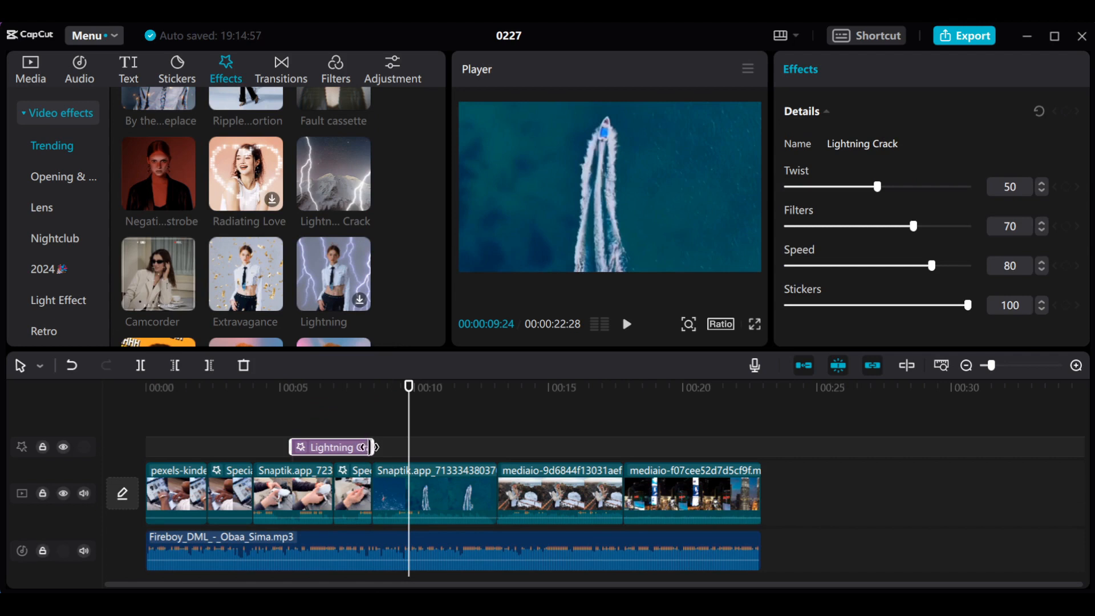
{"action": "left_click_drag", "start_coordinate": [370, 448], "coordinate": [308, 453]}
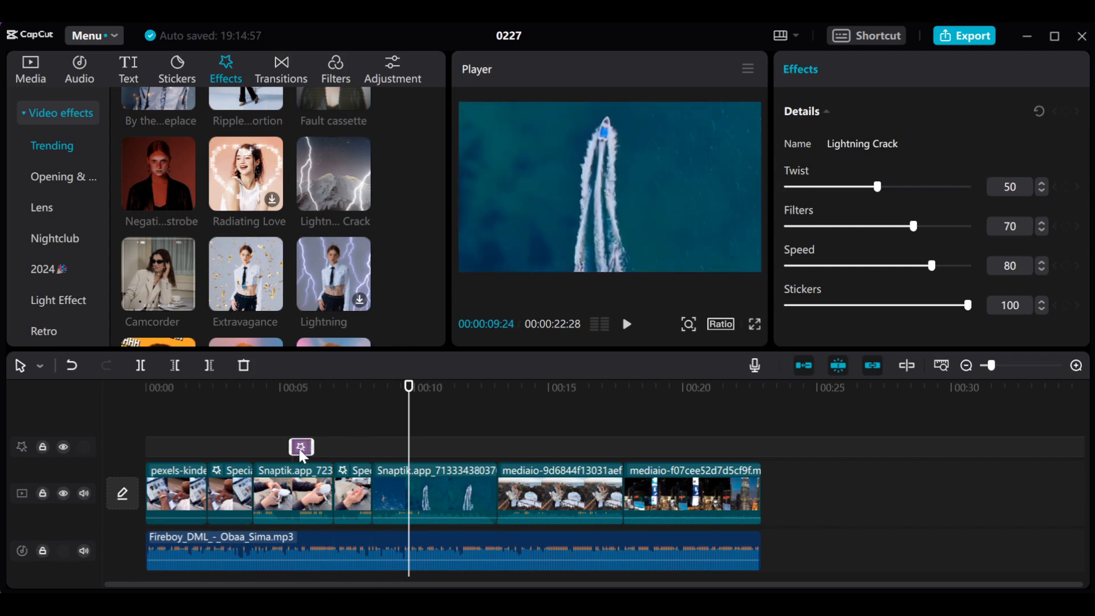
- Move the Lightning Crack effect above the boat clip at about 00:00:09:00 and play from 00:00:08:13 to preview it
{"action": "left_click_drag", "start_coordinate": [410, 467], "coordinate": [398, 456]}
{"action": "left_click", "coordinate": [372, 392]}
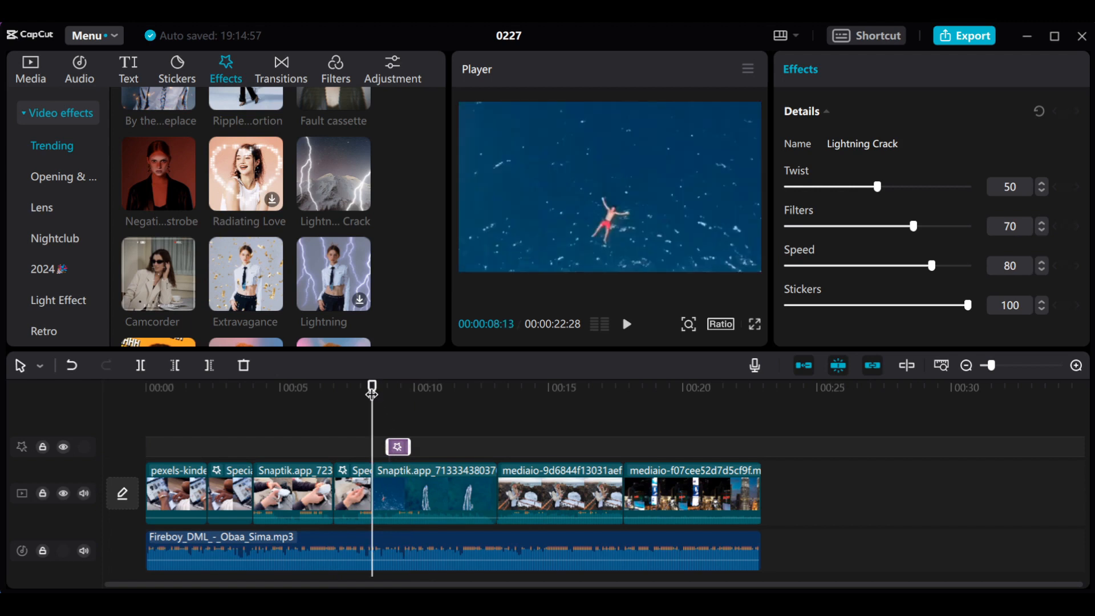
{"action": "key", "text": "space"}
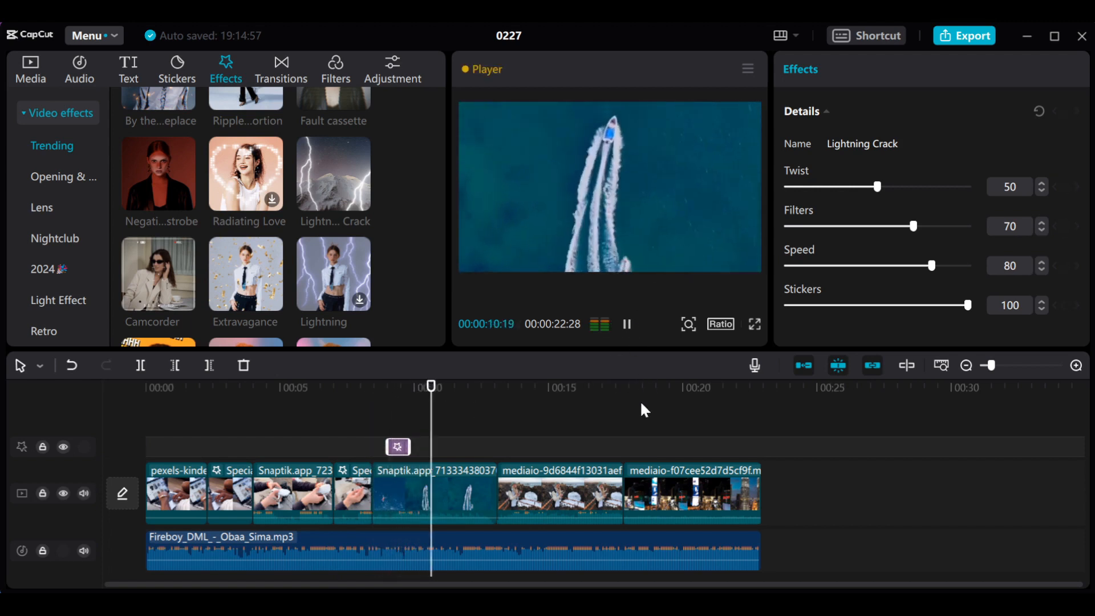
{"action": "key", "text": "space"}
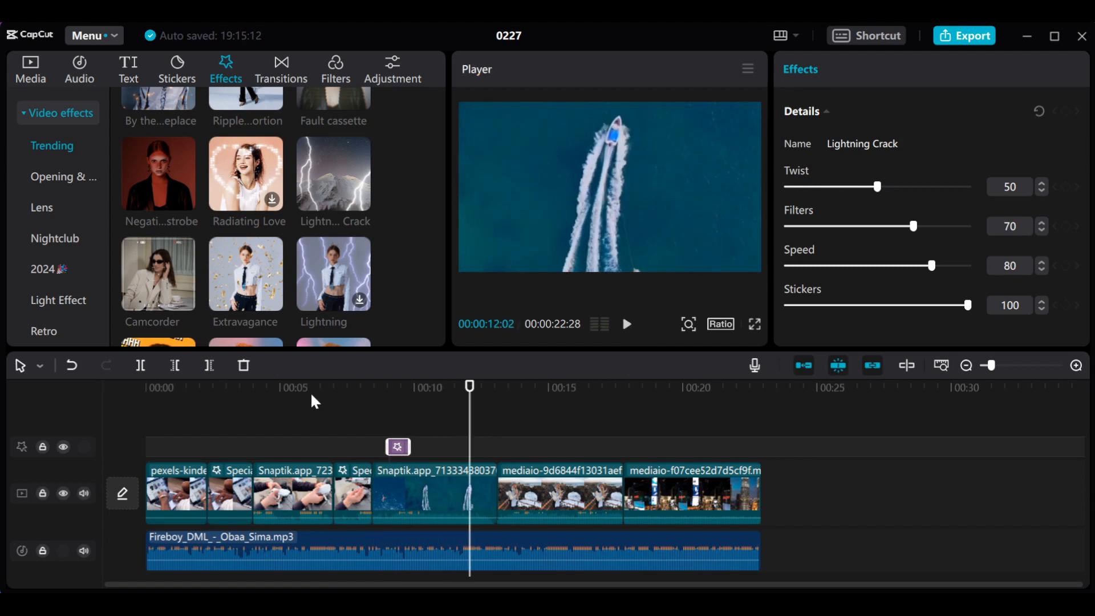
- Place the Negative strobe effect above the first part of the drone clip and shorten it to about 1 second
{"action": "left_click", "coordinate": [305, 395]}
{"action": "left_click_drag", "start_coordinate": [305, 395], "coordinate": [253, 416]}
{"action": "mouse_move", "coordinate": [165, 183]}
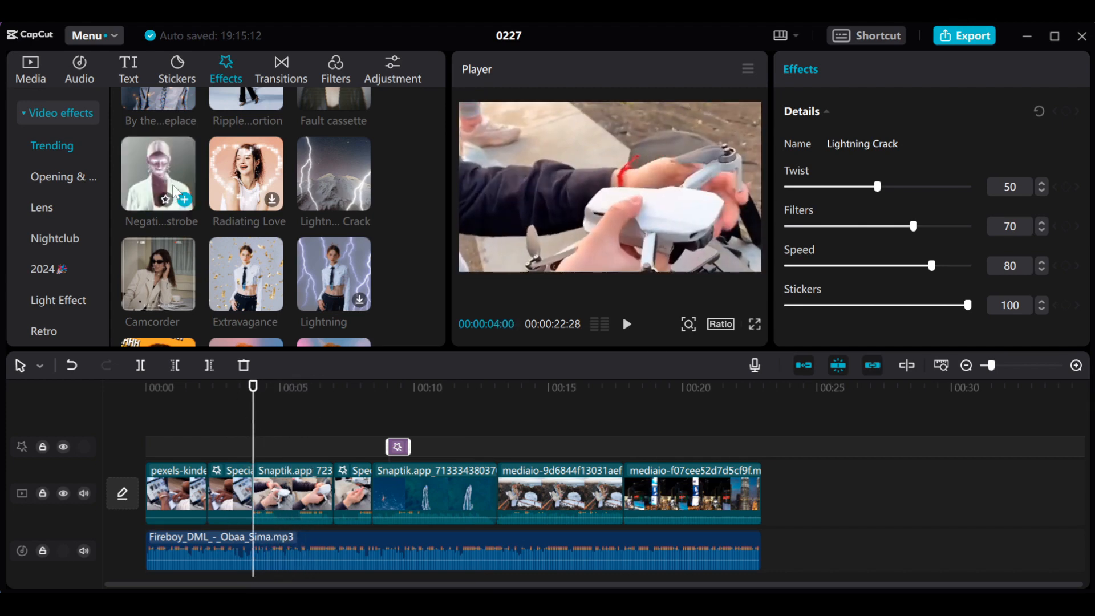
{"action": "left_click_drag", "start_coordinate": [166, 190], "coordinate": [261, 444]}
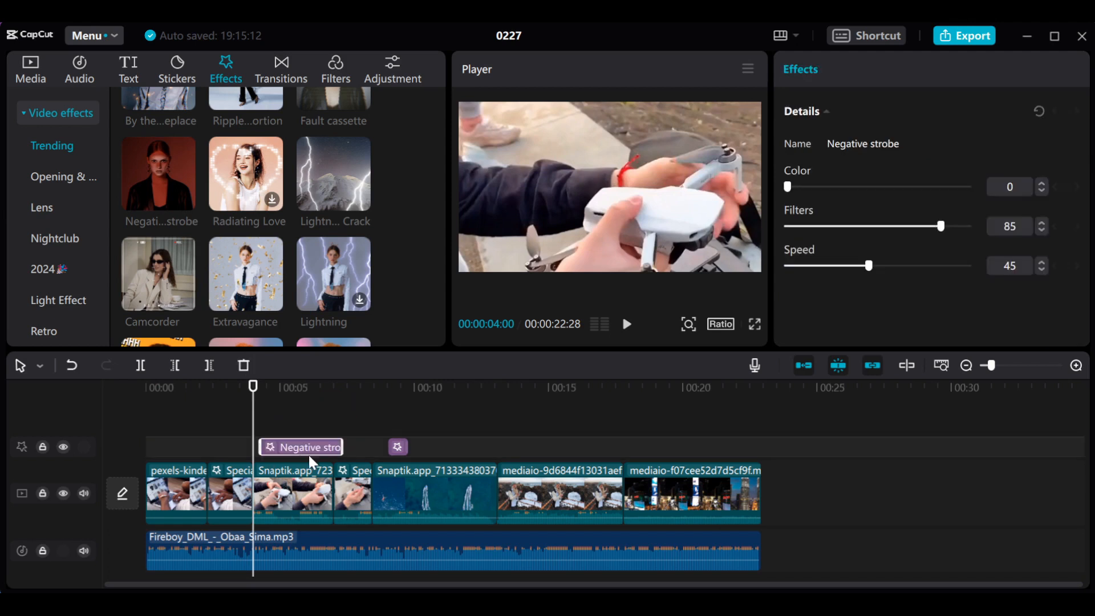
{"action": "left_click_drag", "start_coordinate": [338, 447], "coordinate": [303, 449]}
- Play the timeline from 00:00:04:00 into the boat clip to preview the Negative strobe effect
{"action": "key", "text": "space"}
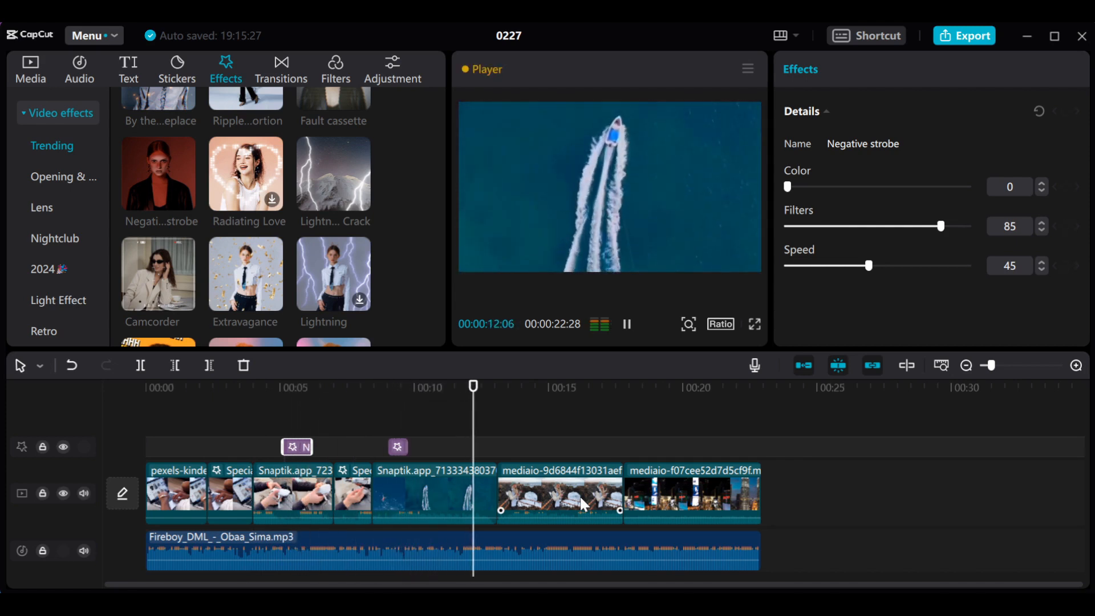
{"action": "key", "text": "space"}
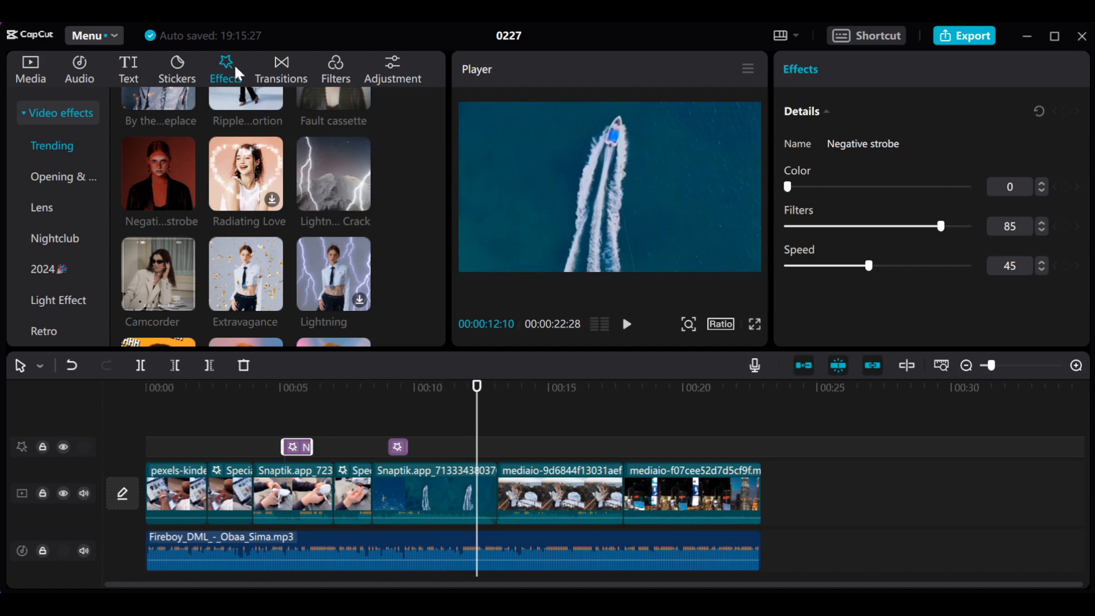
{"action": "left_click", "coordinate": [356, 499]}
{"action": "left_click", "coordinate": [329, 454]}
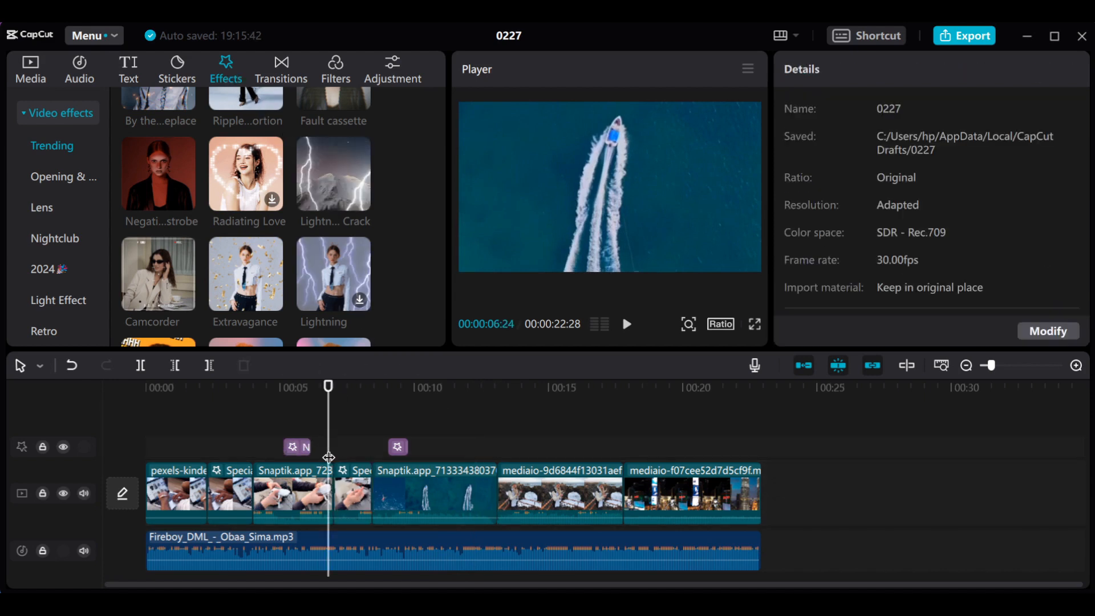
- Place the Dot Silkscreen effect, about 1.5 seconds long, above the coast clip and preview it from 00:00:12:12
{"action": "left_click_drag", "start_coordinate": [329, 383], "coordinate": [479, 422]}
{"action": "scroll", "coordinate": [409, 240], "scroll_direction": "down", "scroll_amount": 3}
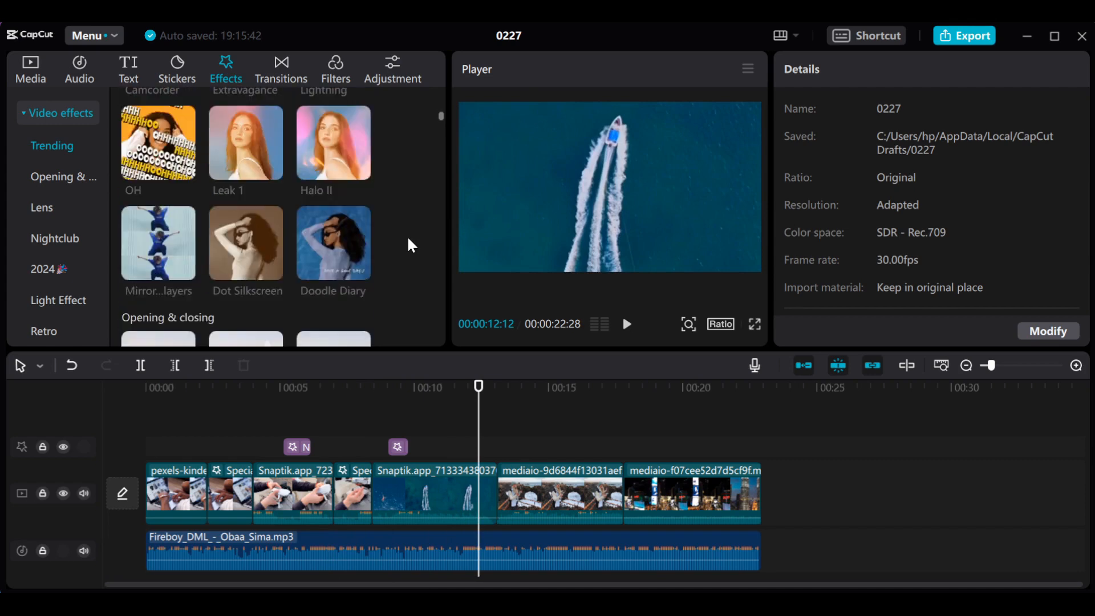
{"action": "scroll", "coordinate": [408, 240], "scroll_direction": "down", "scroll_amount": 2}
{"action": "scroll", "coordinate": [409, 239], "scroll_direction": "up", "scroll_amount": 2}
{"action": "mouse_move", "coordinate": [263, 250]}
{"action": "left_click_drag", "start_coordinate": [258, 242], "coordinate": [568, 447]}
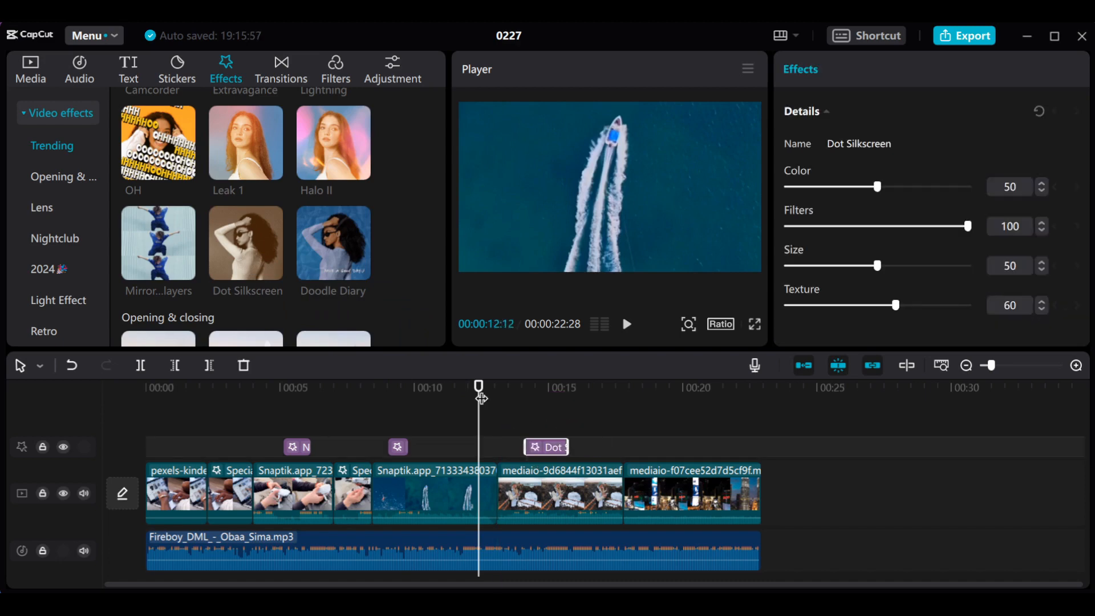
{"action": "key", "text": "space"}
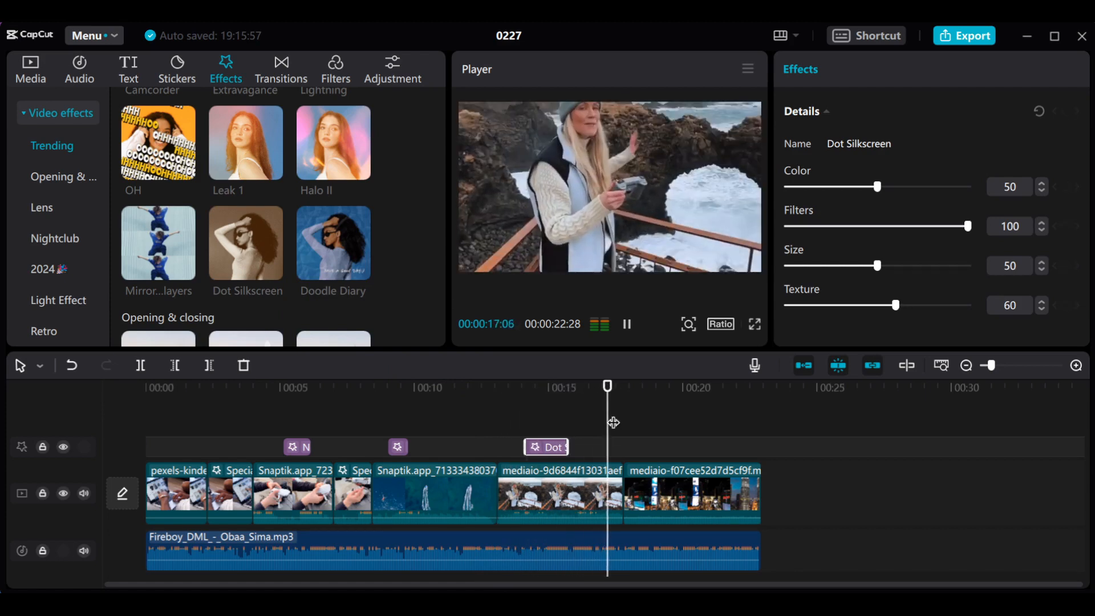
{"action": "key", "text": "space"}
- Place the Leak II light effect above the start of the laptop clip and shorten it to about 1 second
{"action": "left_click_drag", "start_coordinate": [612, 389], "coordinate": [237, 426]}
{"action": "scroll", "coordinate": [406, 180], "scroll_direction": "down", "scroll_amount": 3}
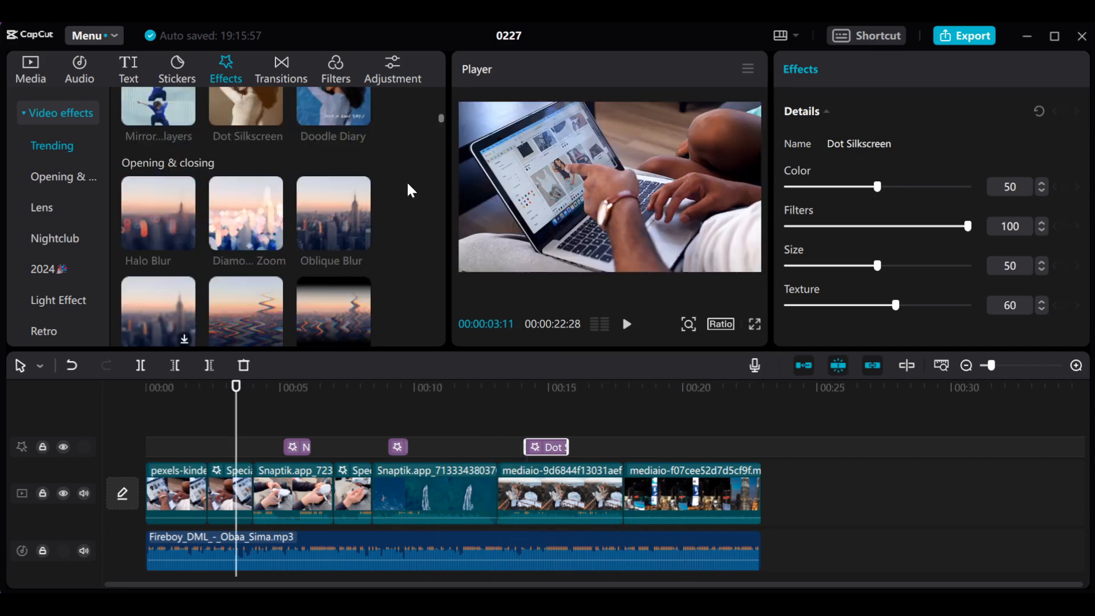
{"action": "scroll", "coordinate": [41, 218], "scroll_direction": "down", "scroll_amount": 2}
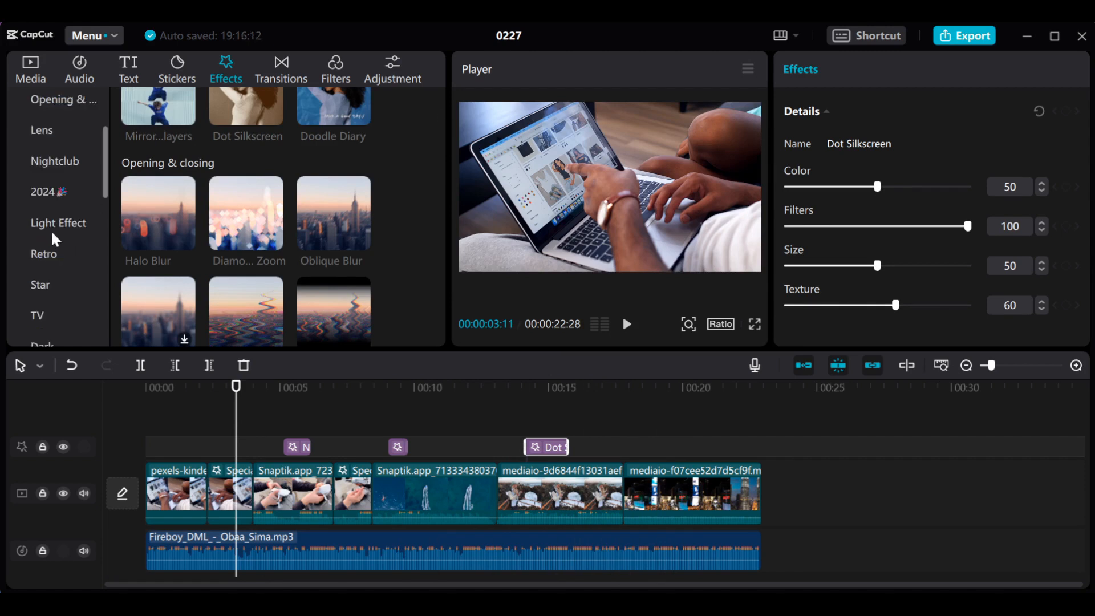
{"action": "left_click", "coordinate": [49, 224]}
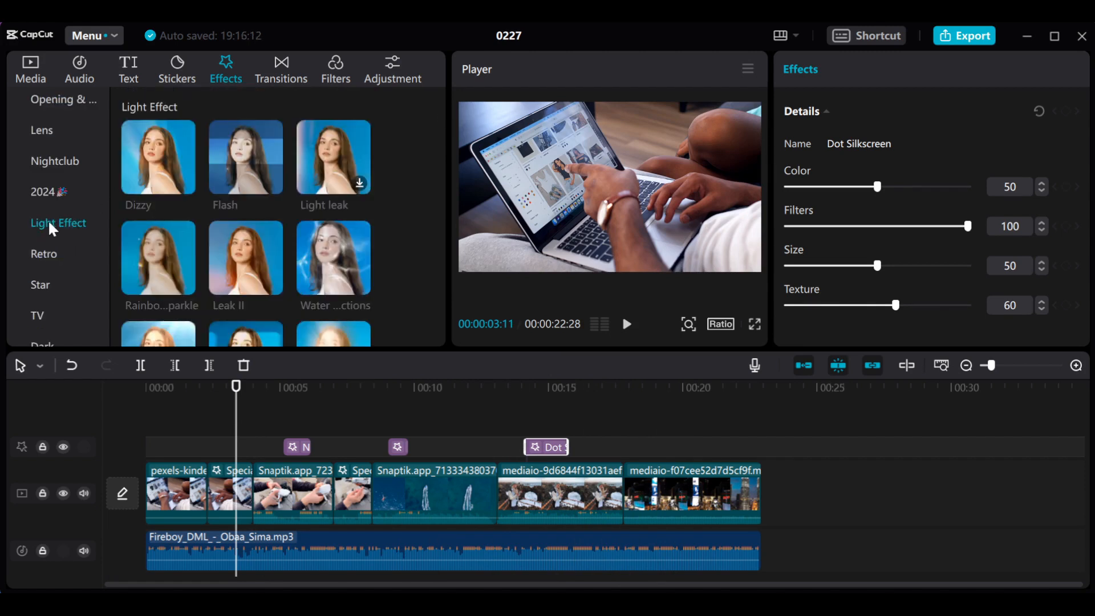
{"action": "left_click_drag", "start_coordinate": [254, 257], "coordinate": [146, 451]}
{"action": "left_click_drag", "start_coordinate": [225, 445], "coordinate": [169, 447]}
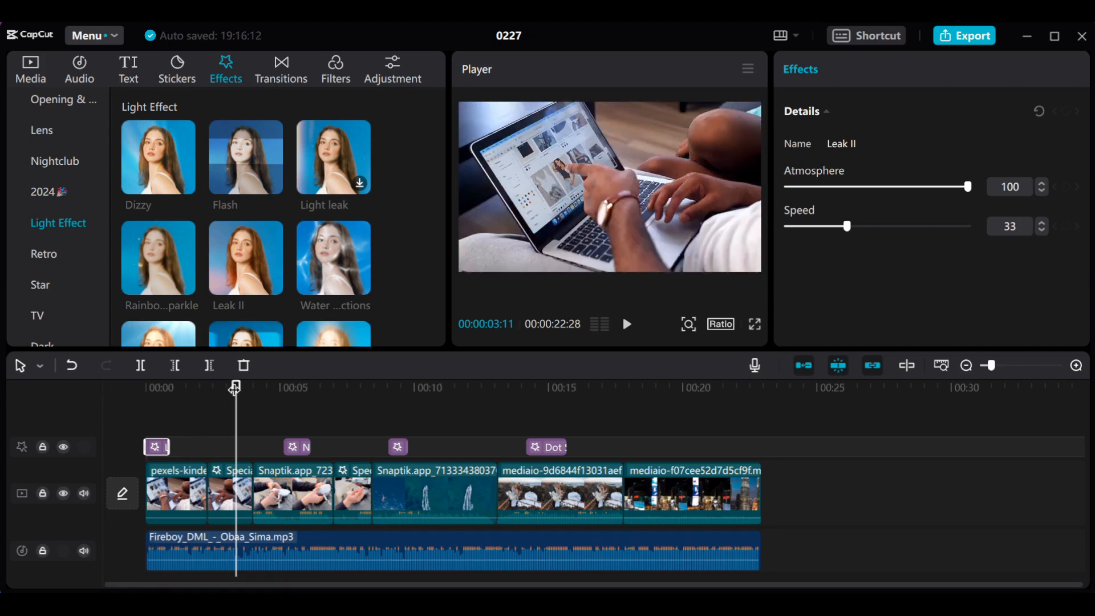
- Play the timeline from the start to preview the Leak II effect on the laptop clip
{"action": "left_click_drag", "start_coordinate": [235, 388], "coordinate": [97, 402]}
{"action": "key", "text": "space"}
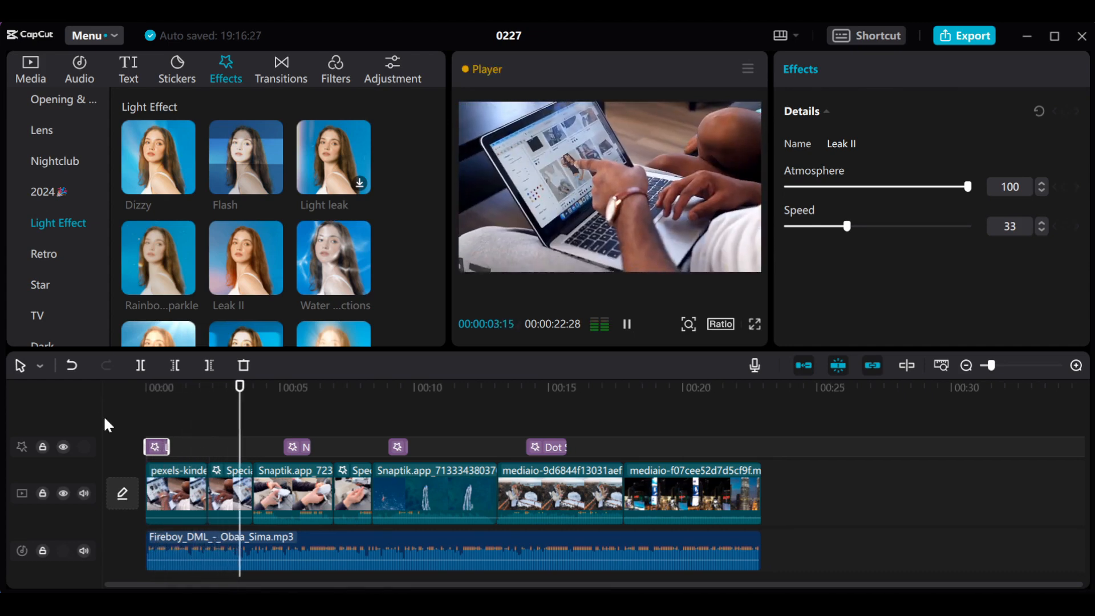
{"action": "key", "text": "space"}
{"action": "left_click_drag", "start_coordinate": [270, 398], "coordinate": [229, 400]}
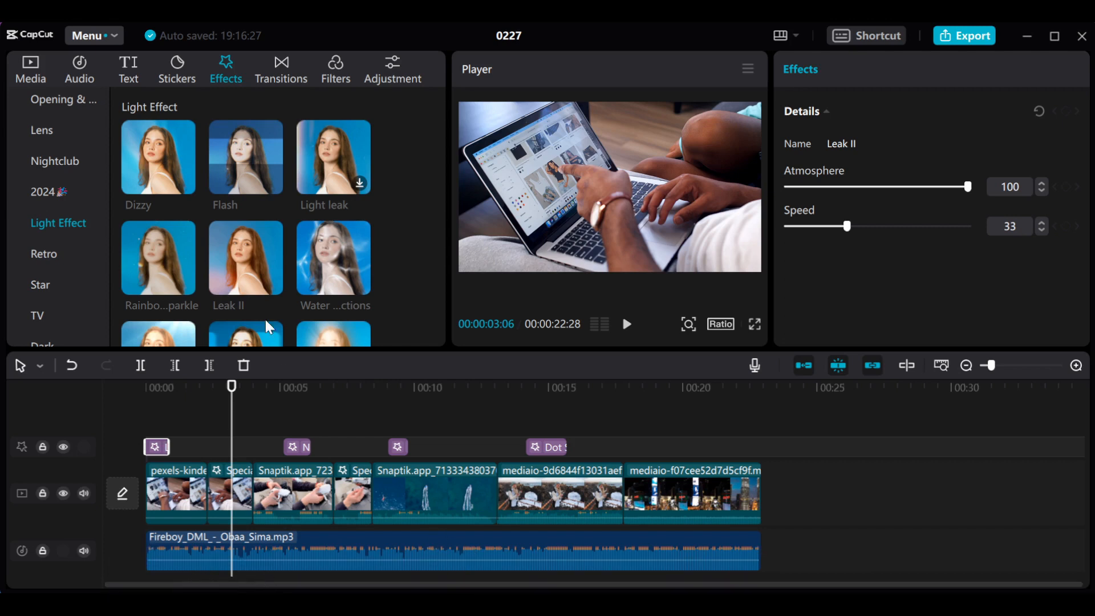
{"action": "scroll", "coordinate": [403, 207], "scroll_direction": "down", "scroll_amount": 3}
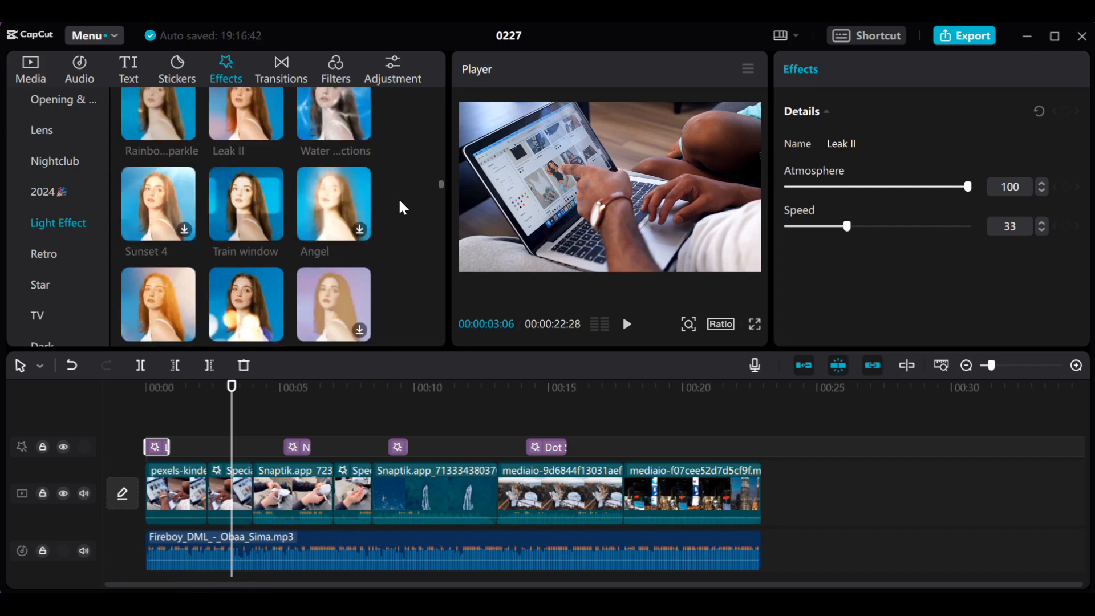
{"action": "scroll", "coordinate": [402, 208], "scroll_direction": "down", "scroll_amount": 1}
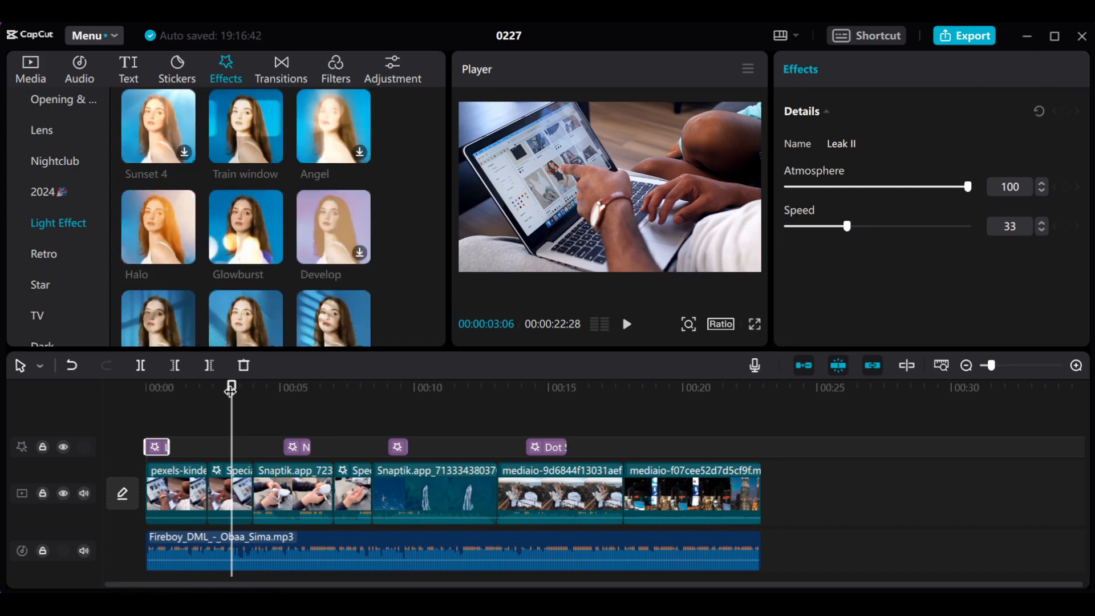
{"action": "left_click_drag", "start_coordinate": [231, 389], "coordinate": [595, 422]}
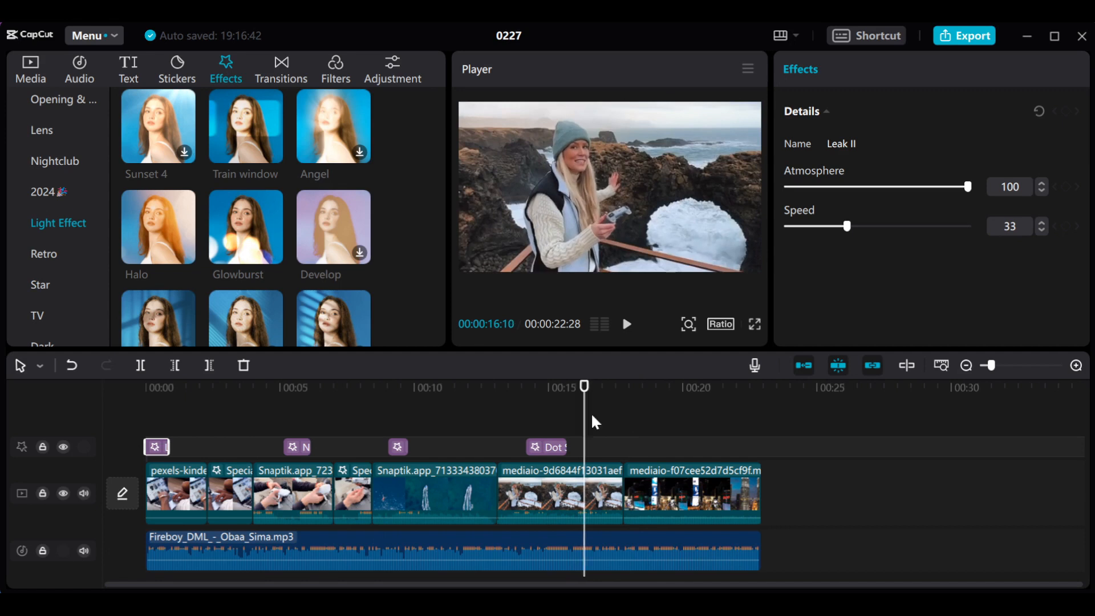
- Add 0.5 s Mix transitions at the boat-to-coast cut, the drone clip's split and the coast-to-city cut, accepting duplicate frames
{"action": "left_click", "coordinate": [285, 74]}
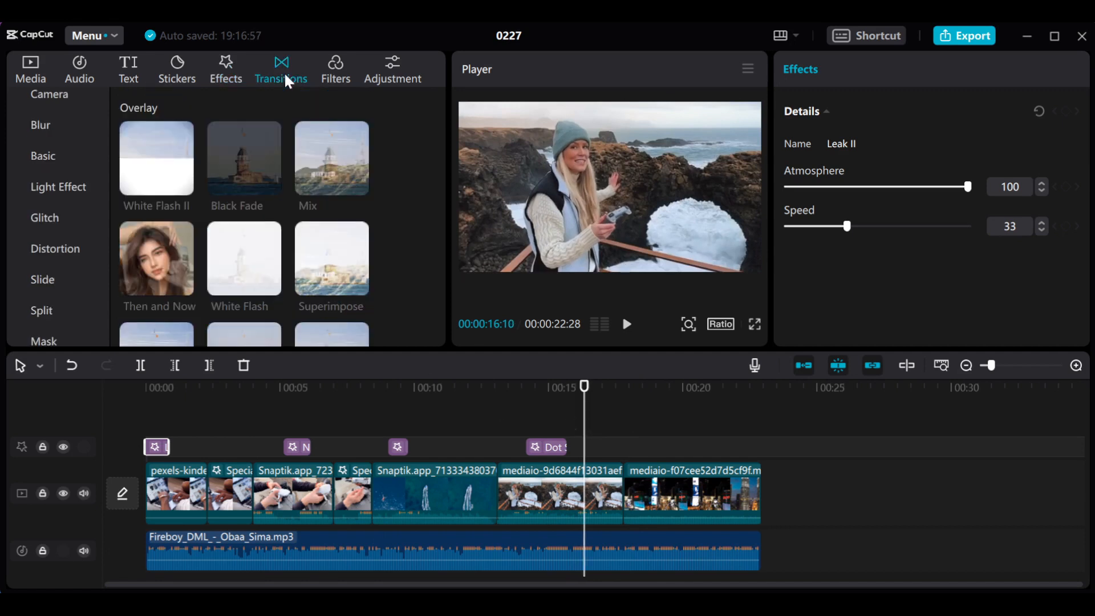
{"action": "left_click", "coordinate": [337, 175]}
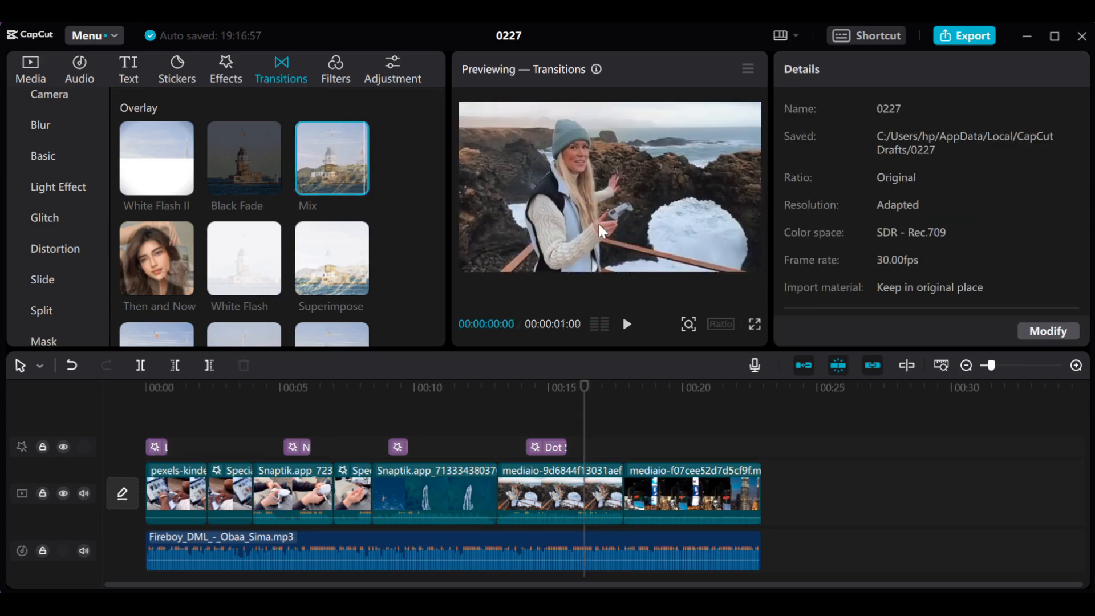
{"action": "left_click_drag", "start_coordinate": [321, 160], "coordinate": [448, 394]}
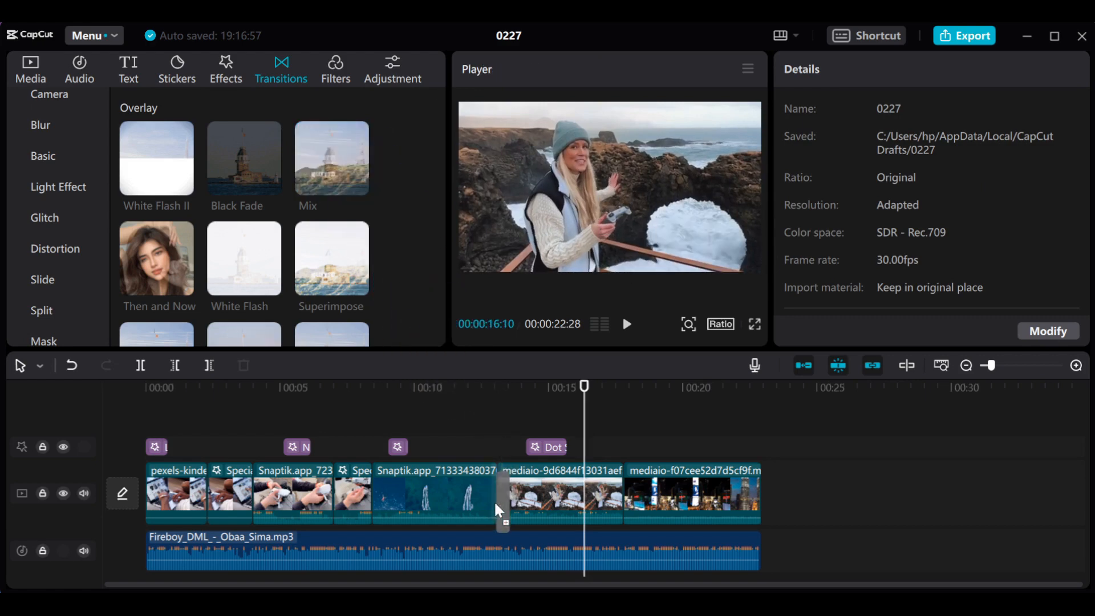
{"action": "left_click_drag", "start_coordinate": [494, 501], "coordinate": [494, 501]}
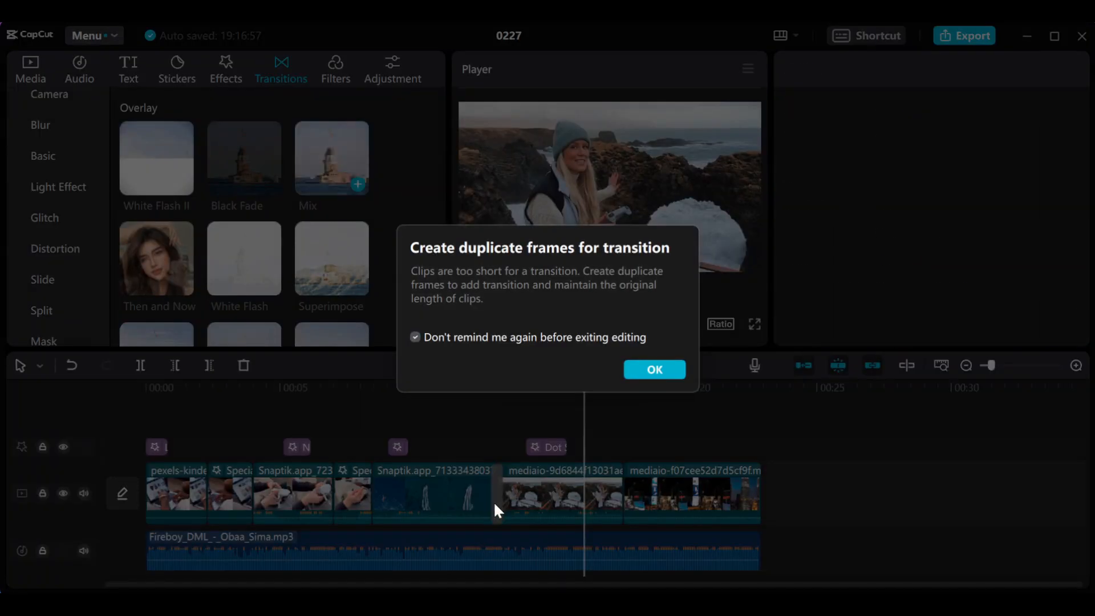
{"action": "left_click", "coordinate": [654, 370]}
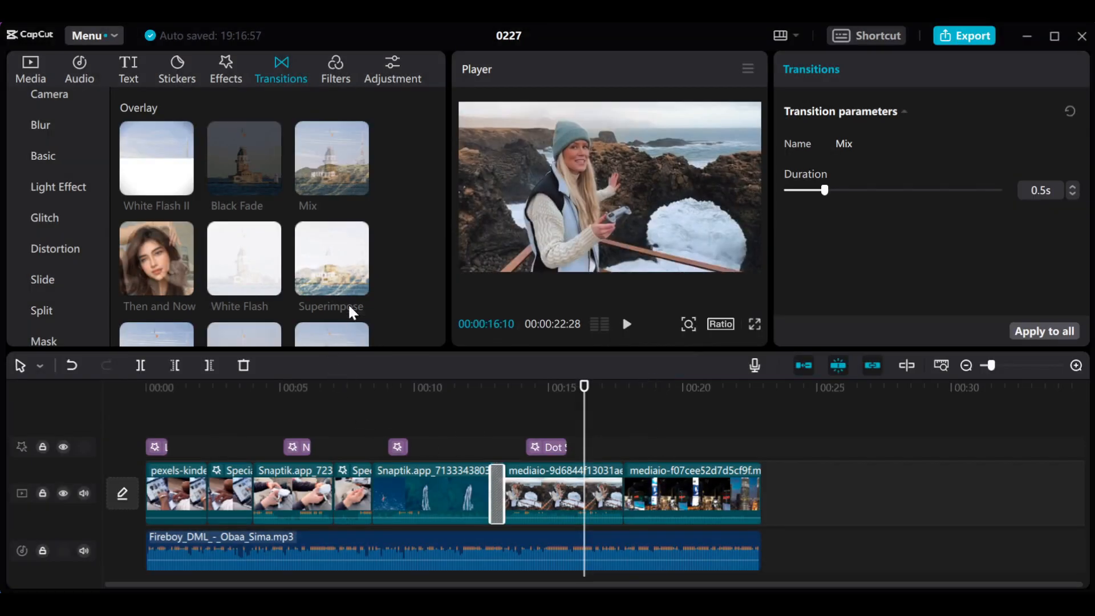
{"action": "left_click_drag", "start_coordinate": [343, 183], "coordinate": [327, 496]}
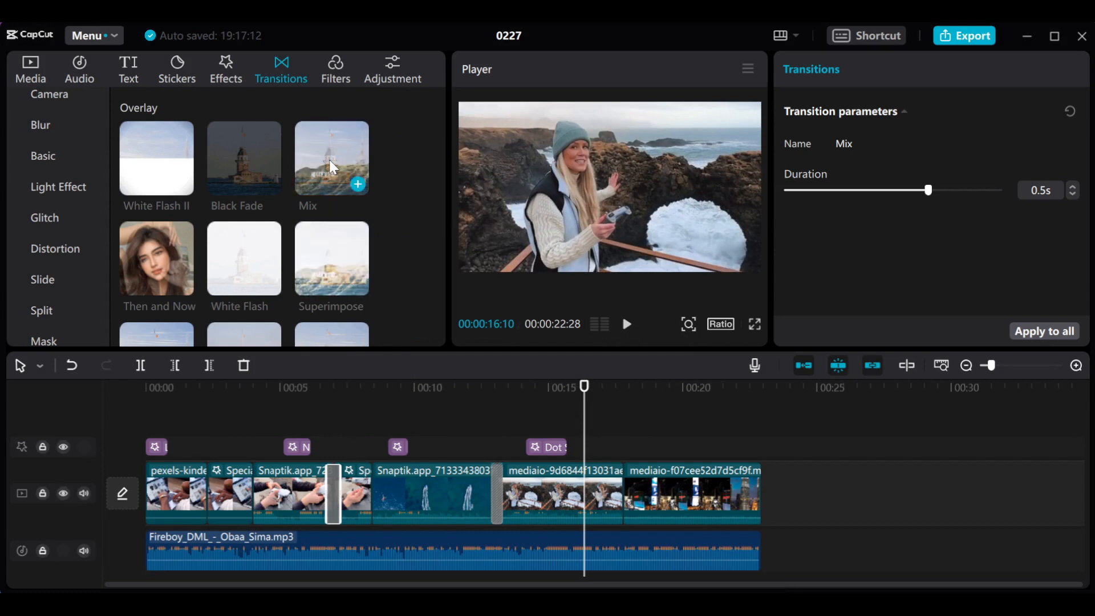
{"action": "left_click_drag", "start_coordinate": [332, 166], "coordinate": [624, 493]}
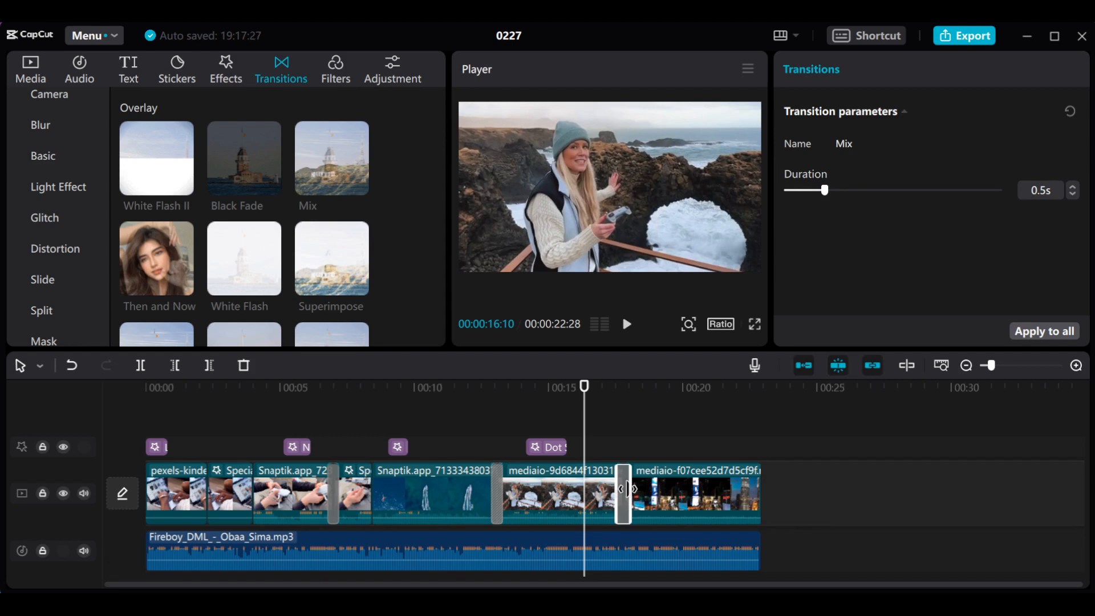
- Play the timeline from the start to preview the Mix transitions
{"action": "left_click", "coordinate": [388, 392]}
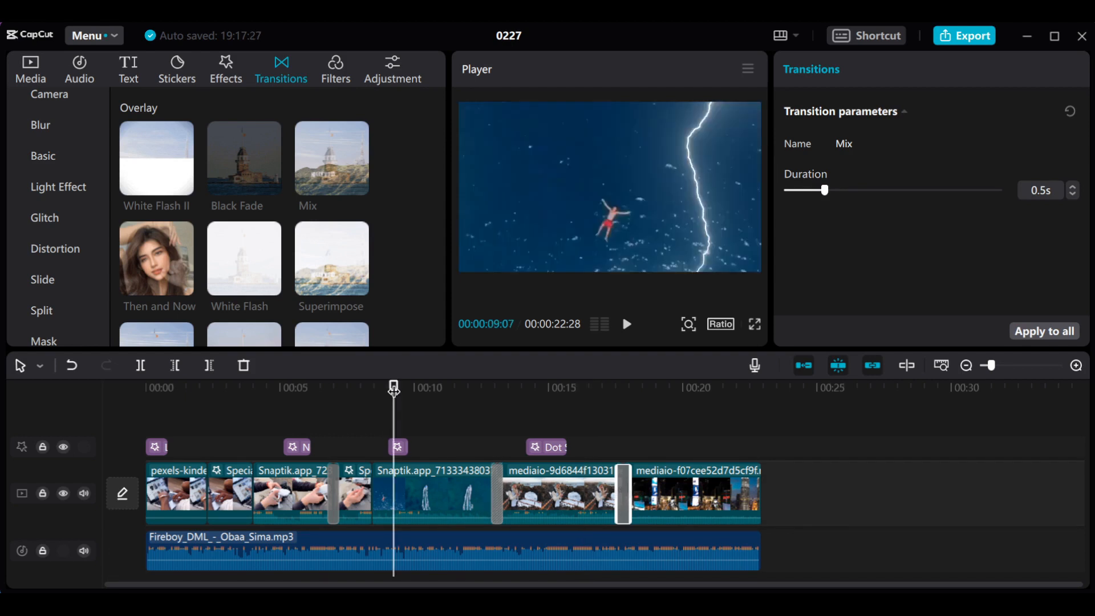
{"action": "left_click_drag", "start_coordinate": [377, 391], "coordinate": [108, 407]}
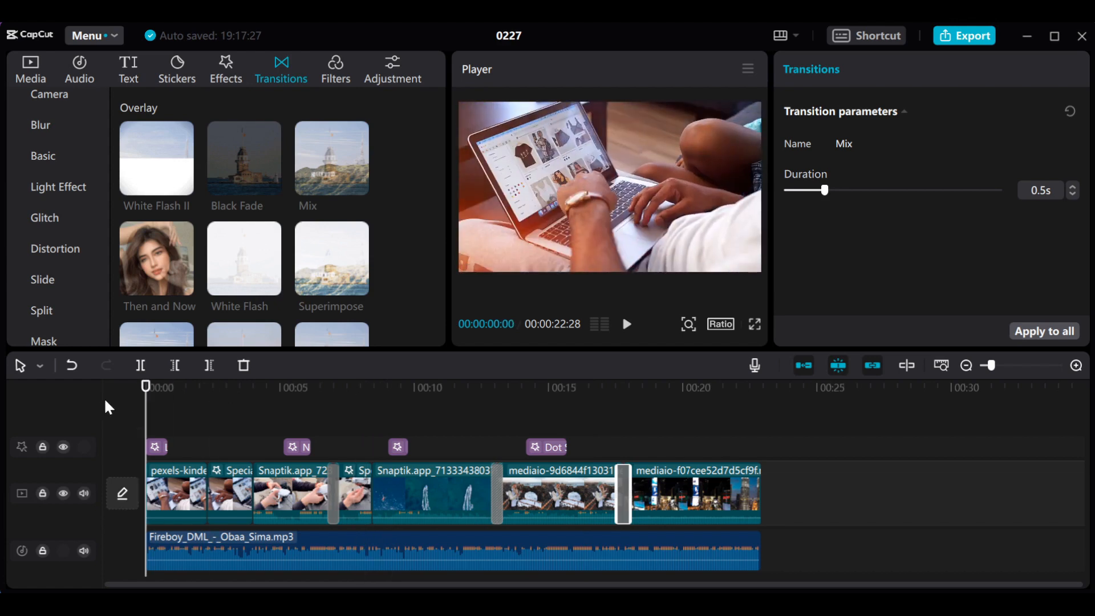
{"action": "key", "text": "space"}
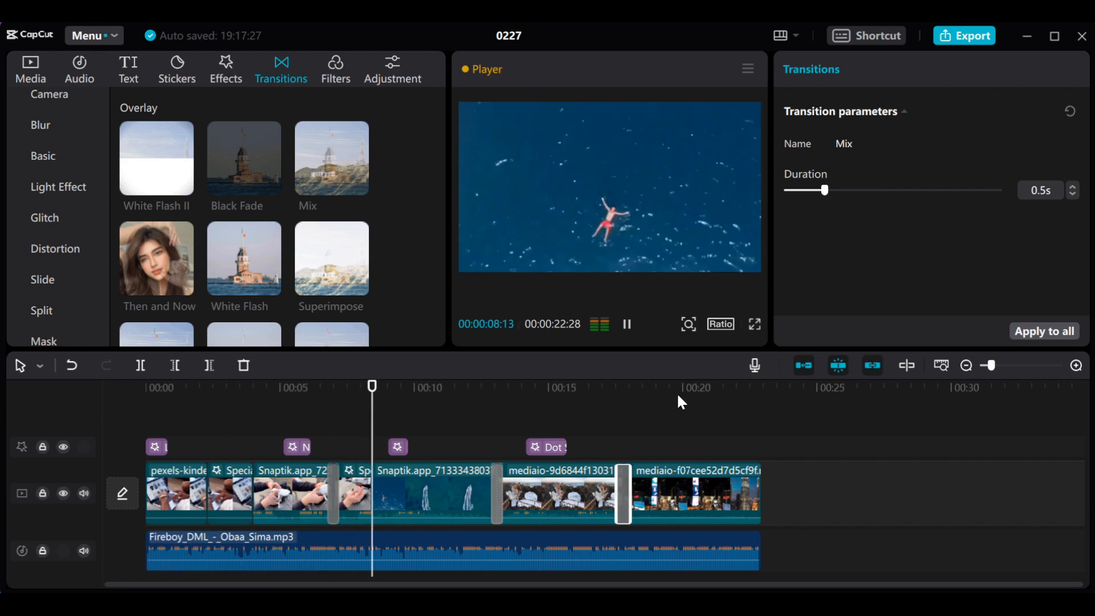
- Set the duration of the Mix transition before the city clip to 0.3 s and play the rest of the timeline
{"action": "left_click_drag", "start_coordinate": [824, 190], "coordinate": [809, 192]}
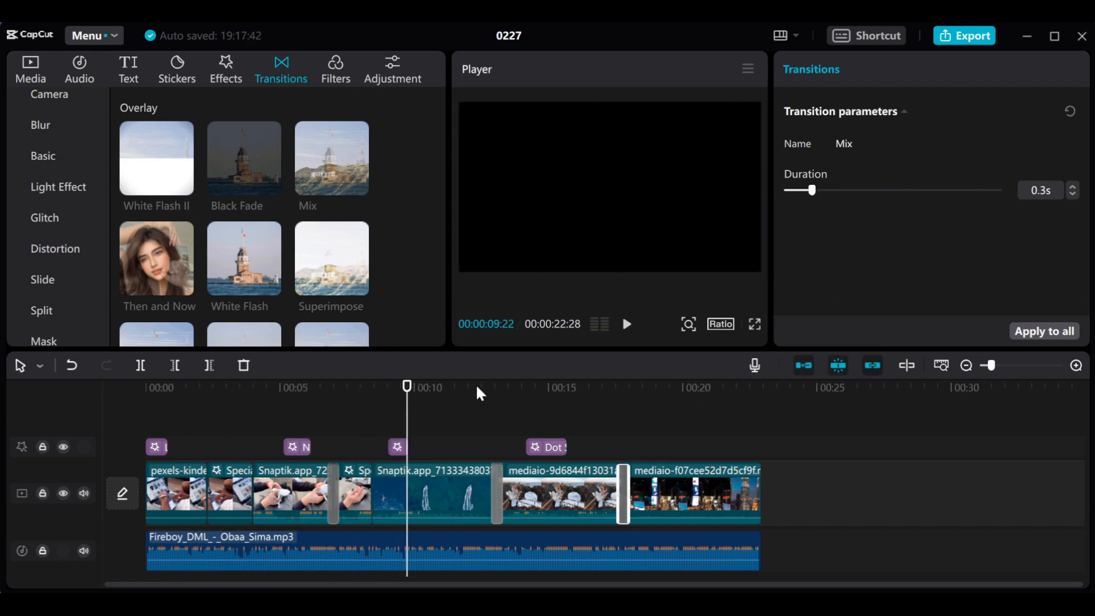
{"action": "key", "text": "space"}
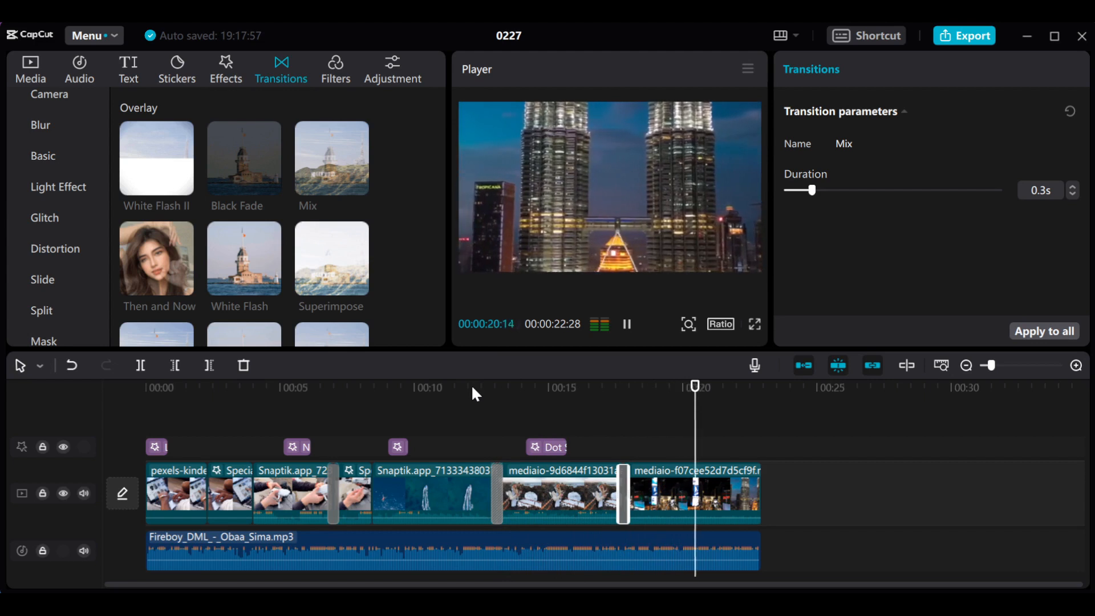
{"action": "key", "text": "space"}
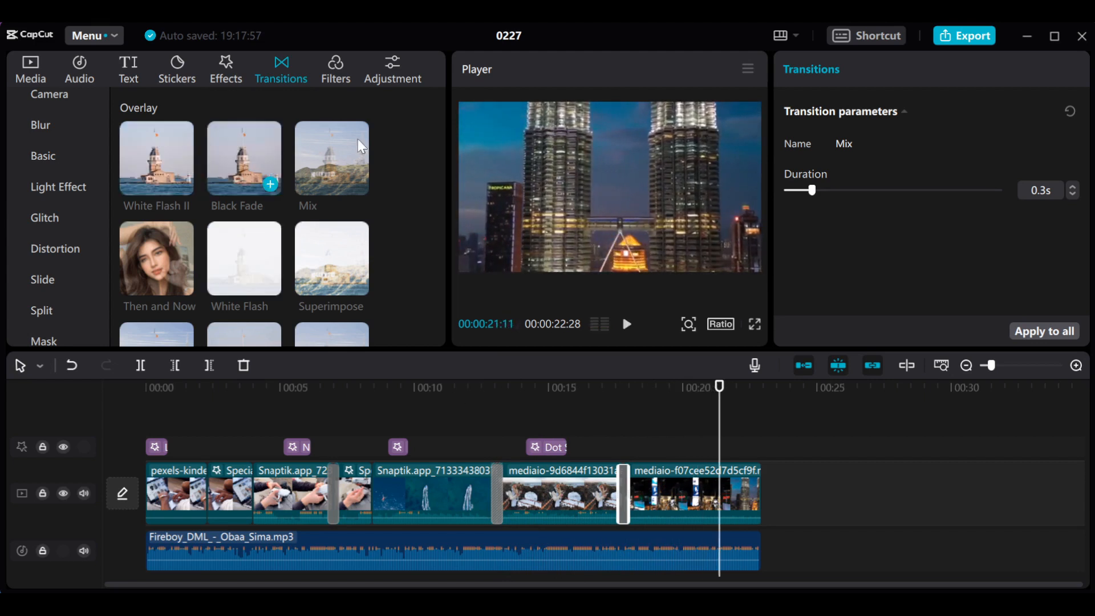
- Add the Badbunny filter at the start of the timeline and extend it across all the clips to 00:00:22:28
{"action": "left_click", "coordinate": [337, 75]}
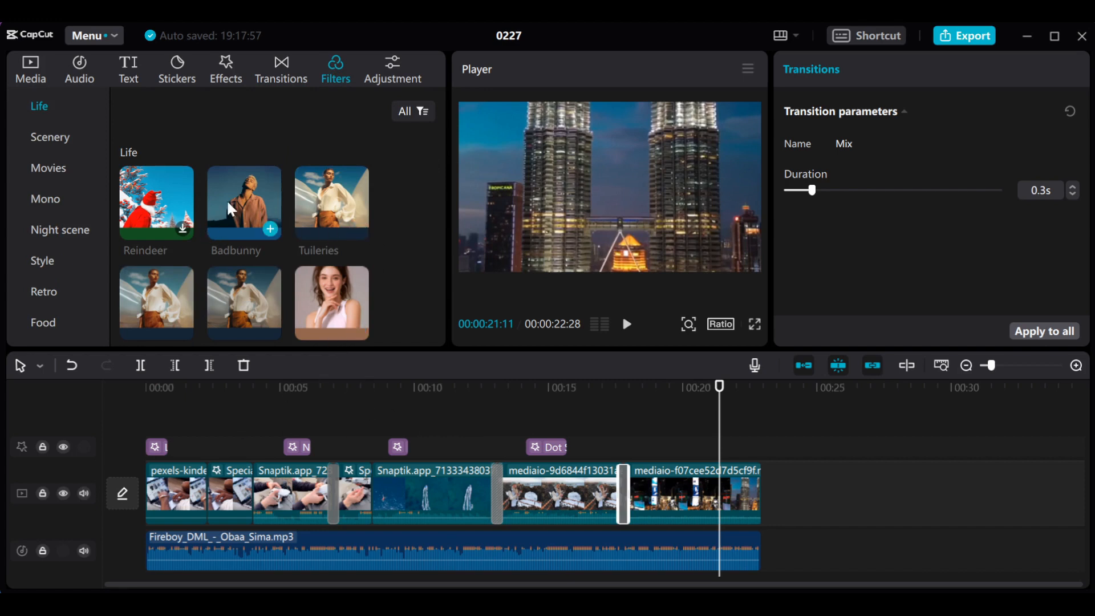
{"action": "mouse_move", "coordinate": [238, 234]}
{"action": "left_click_drag", "start_coordinate": [245, 203], "coordinate": [134, 414]}
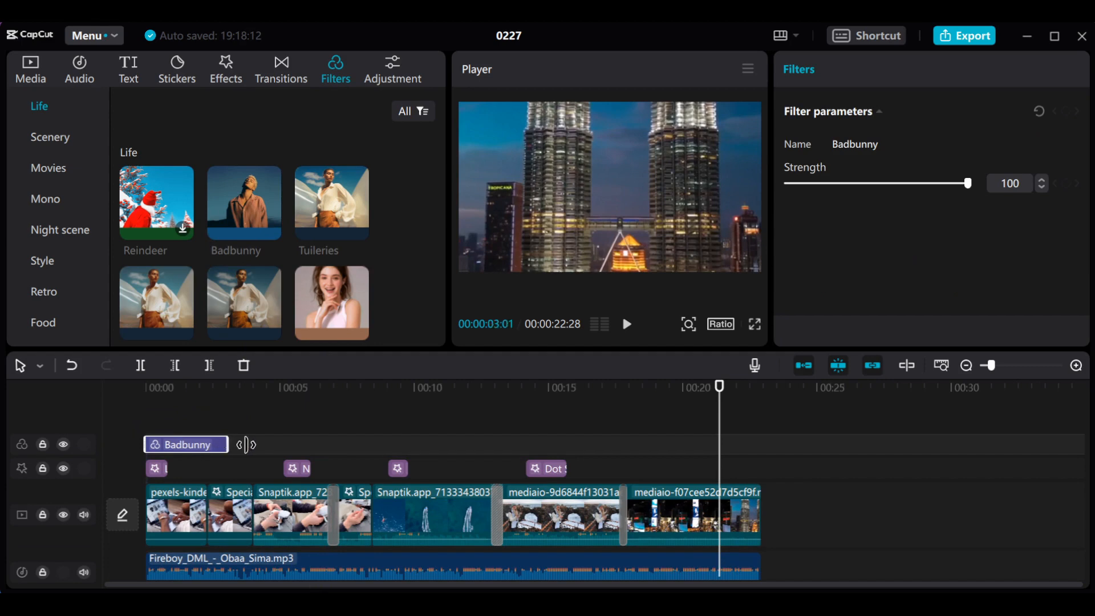
{"action": "left_click_drag", "start_coordinate": [246, 444], "coordinate": [755, 467]}
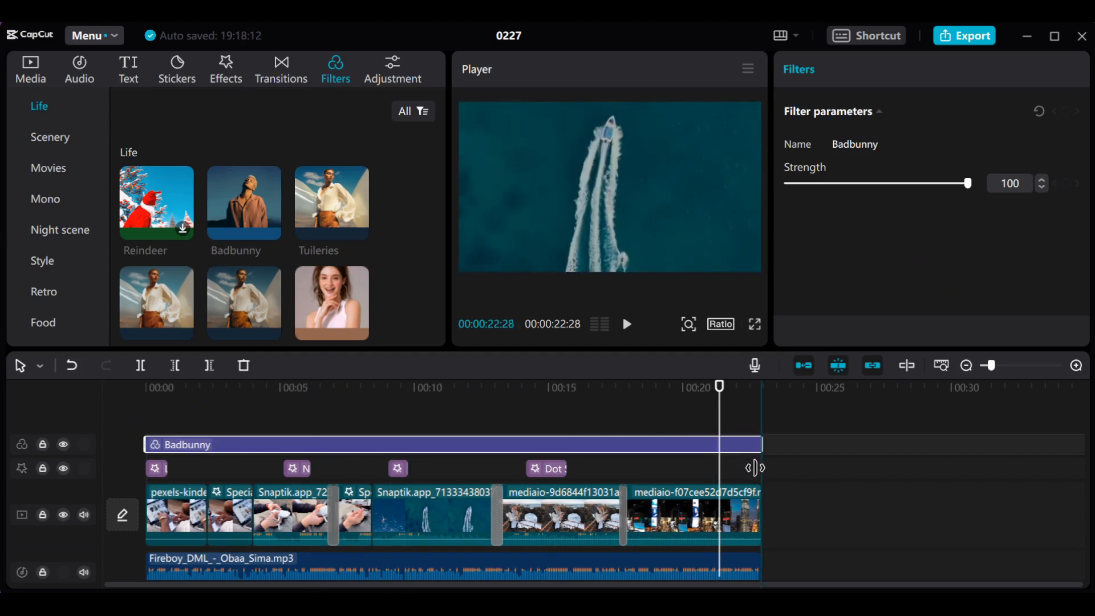
- Play the timeline from the start to preview the Badbunny filter
{"action": "left_click", "coordinate": [278, 384]}
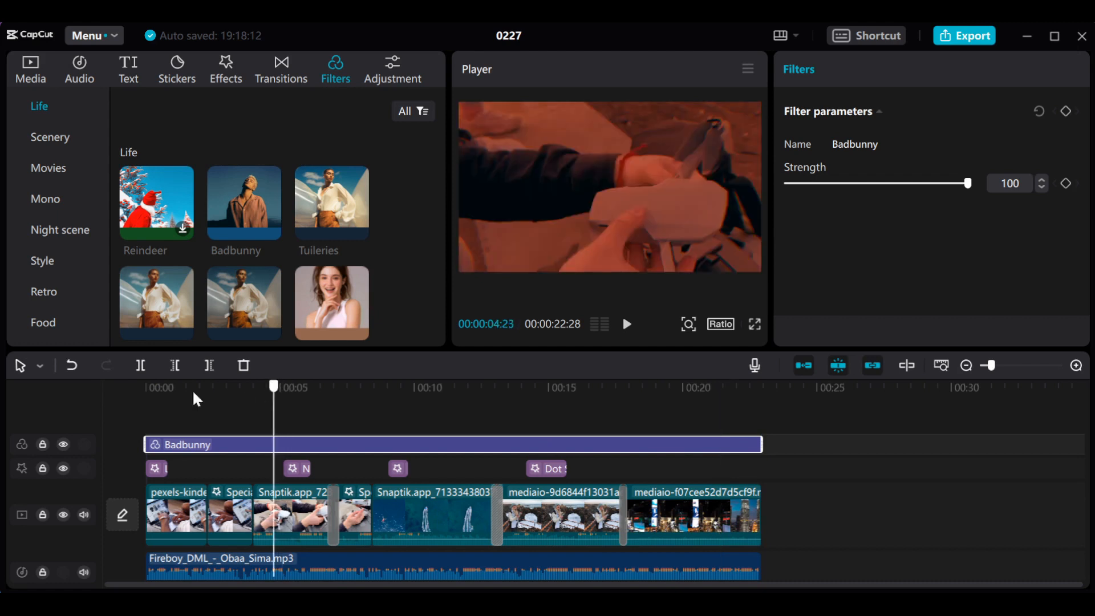
{"action": "key", "text": "Home"}
{"action": "key", "text": "space"}
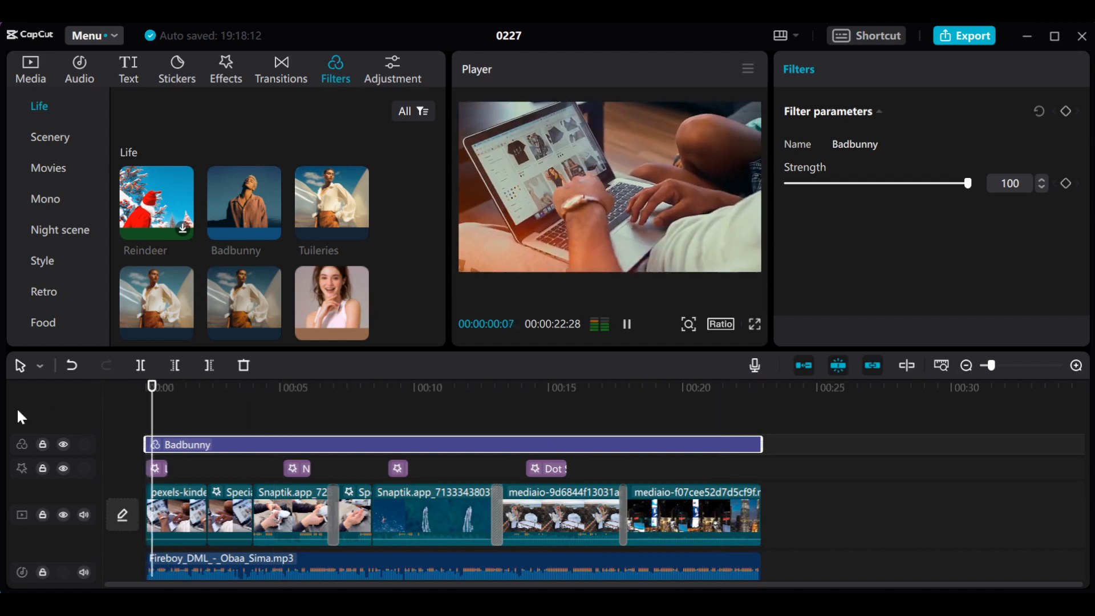
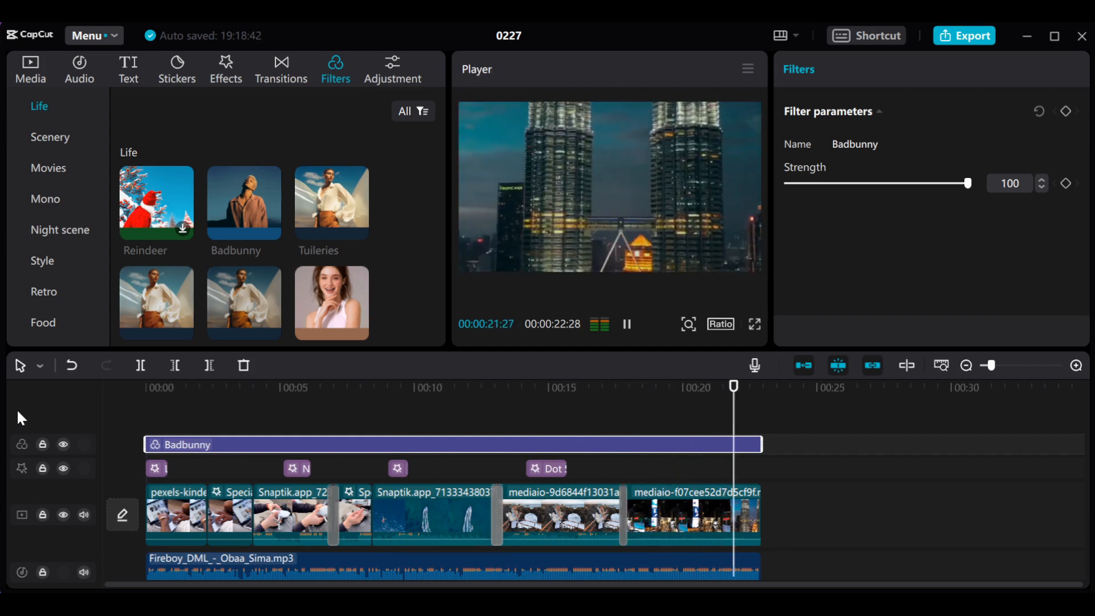
- Stop the playback, return the playhead to the start, and scale the first clip to 135%
{"action": "key", "text": "space"}
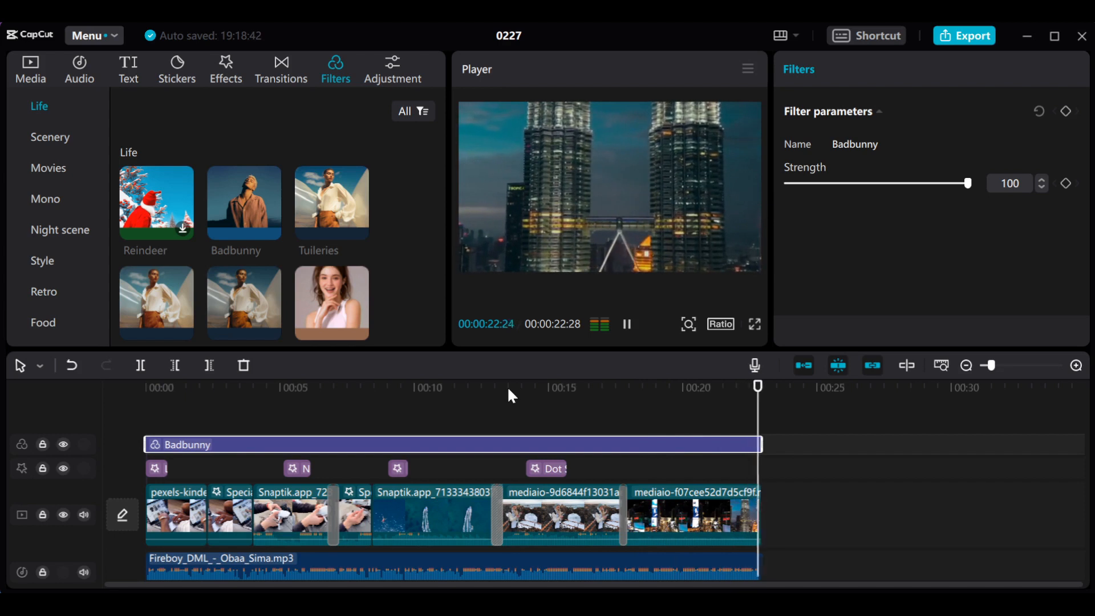
{"action": "left_click", "coordinate": [505, 388]}
{"action": "left_click_drag", "start_coordinate": [505, 388], "coordinate": [329, 449]}
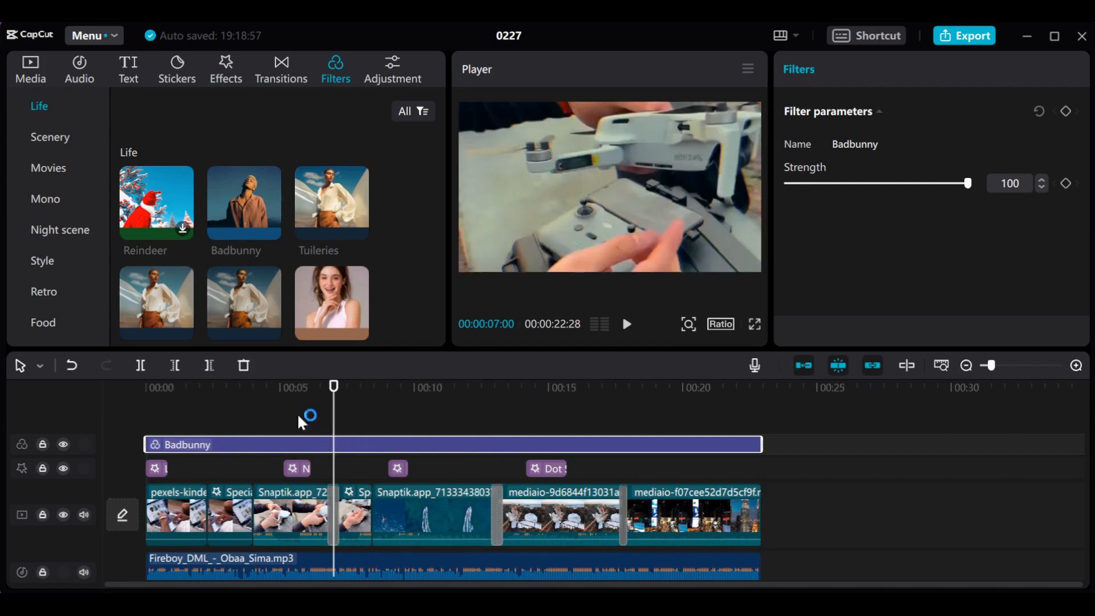
{"action": "left_click", "coordinate": [25, 79]}
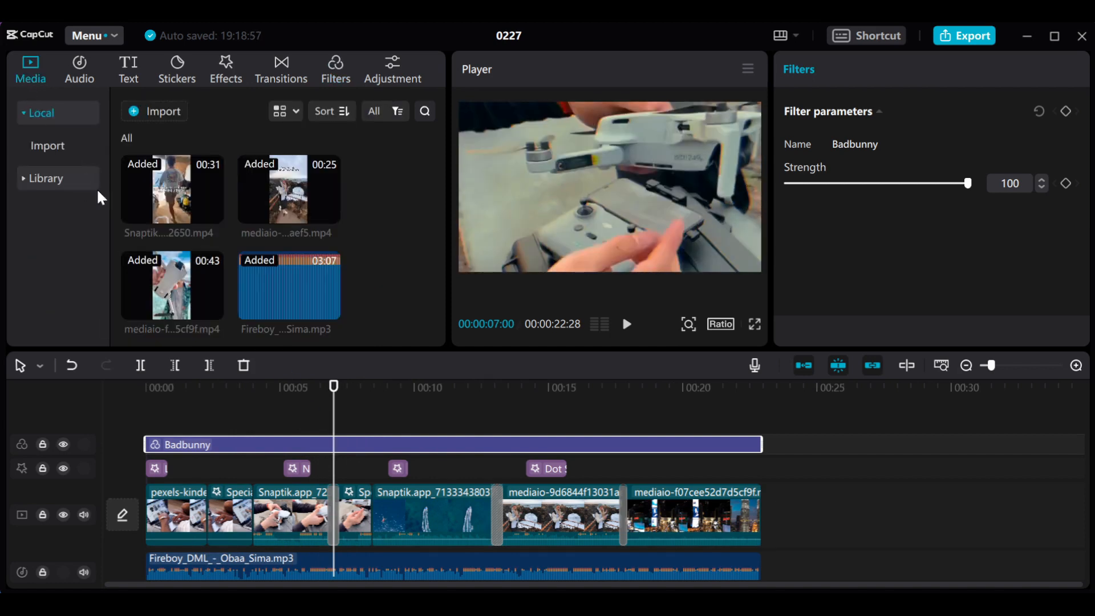
{"action": "left_click_drag", "start_coordinate": [333, 399], "coordinate": [111, 439]}
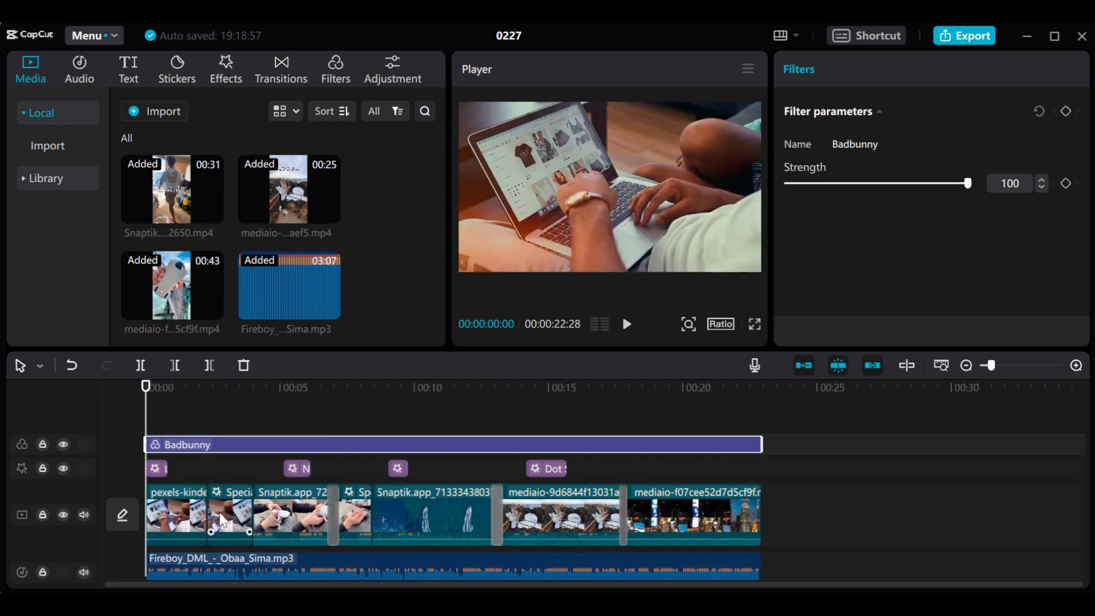
{"action": "left_click", "coordinate": [189, 515]}
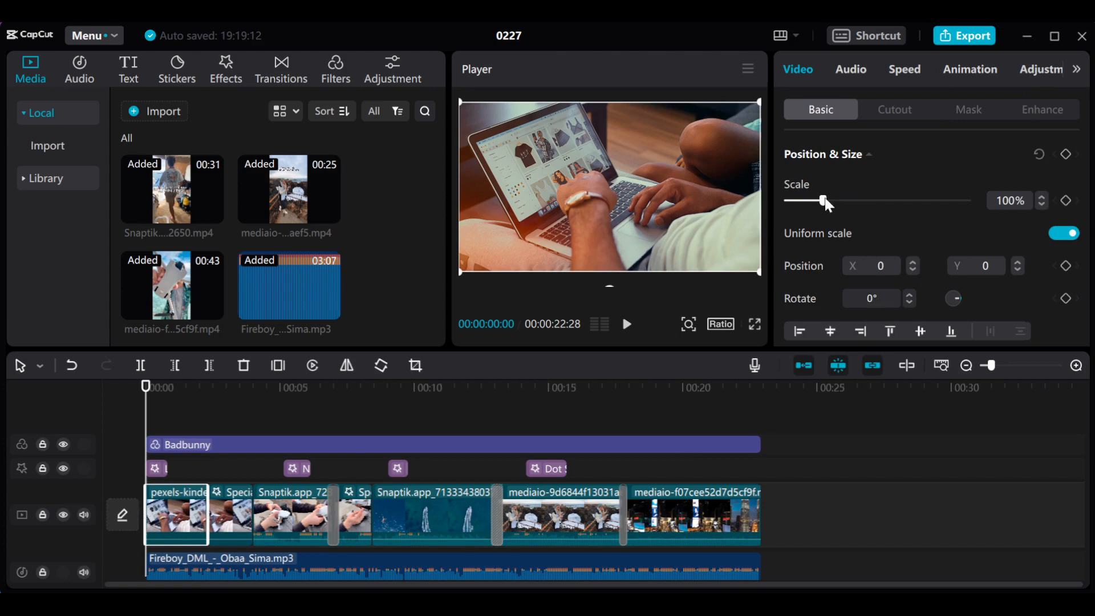
{"action": "left_click_drag", "start_coordinate": [824, 201], "coordinate": [836, 201]}
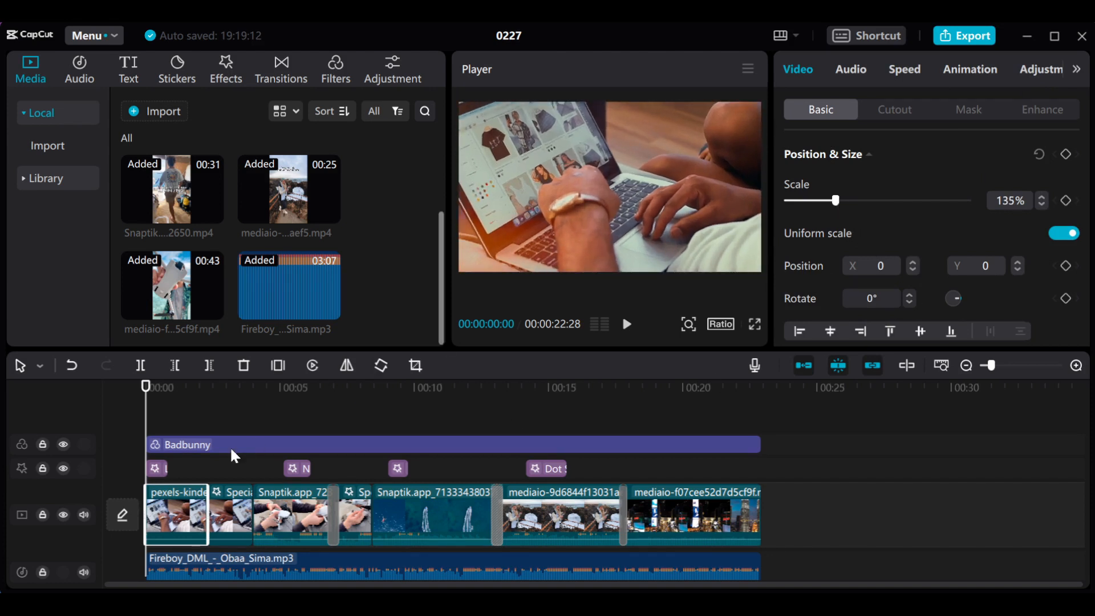
- Play the opening clips from the start to examine the first clip's enlarged framing
{"action": "key", "text": "space"}
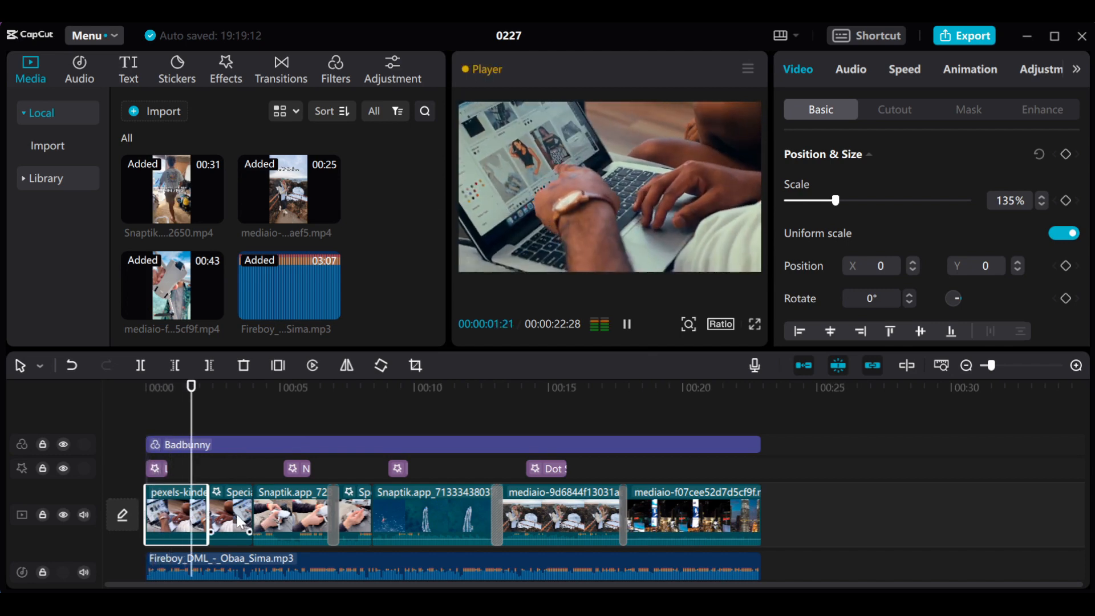
{"action": "key", "text": "space"}
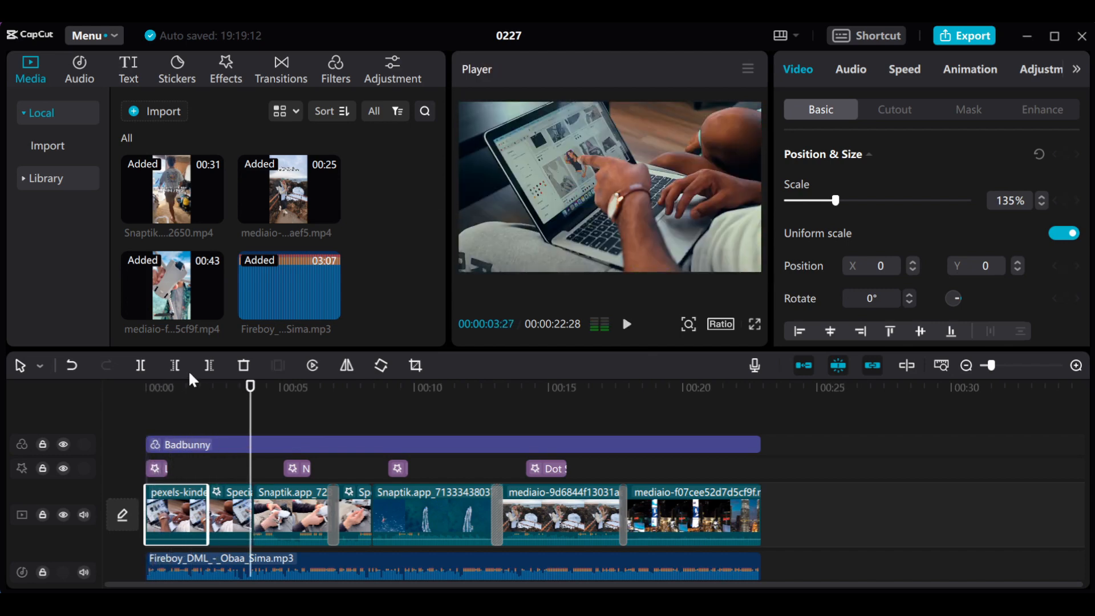
{"action": "left_click_drag", "start_coordinate": [190, 393], "coordinate": [89, 398]}
{"action": "key", "text": "space"}
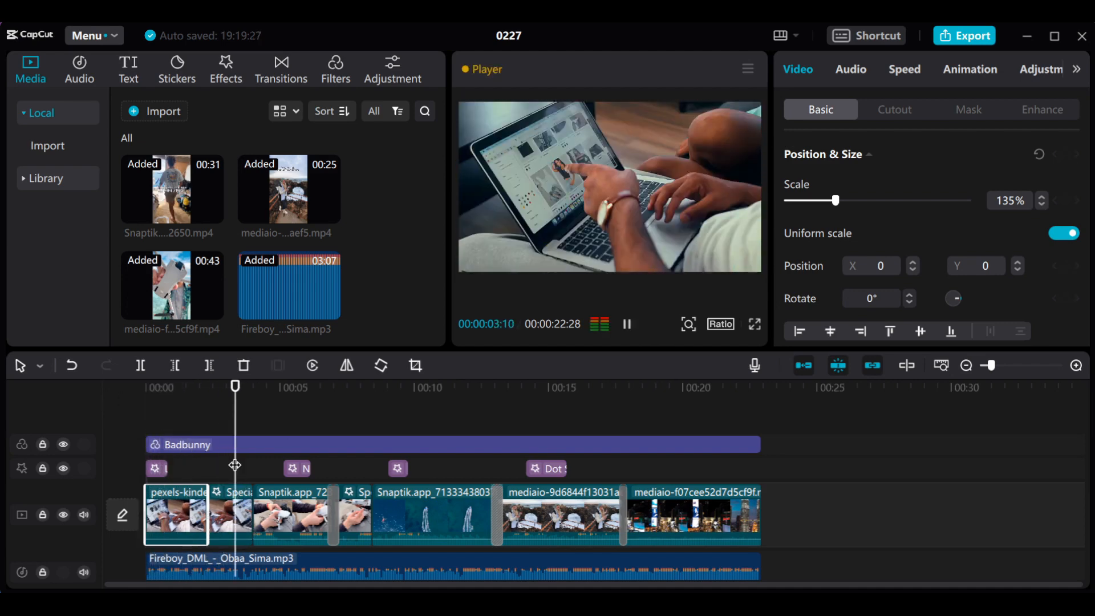
{"action": "key", "text": "space"}
{"action": "left_click", "coordinate": [254, 390]}
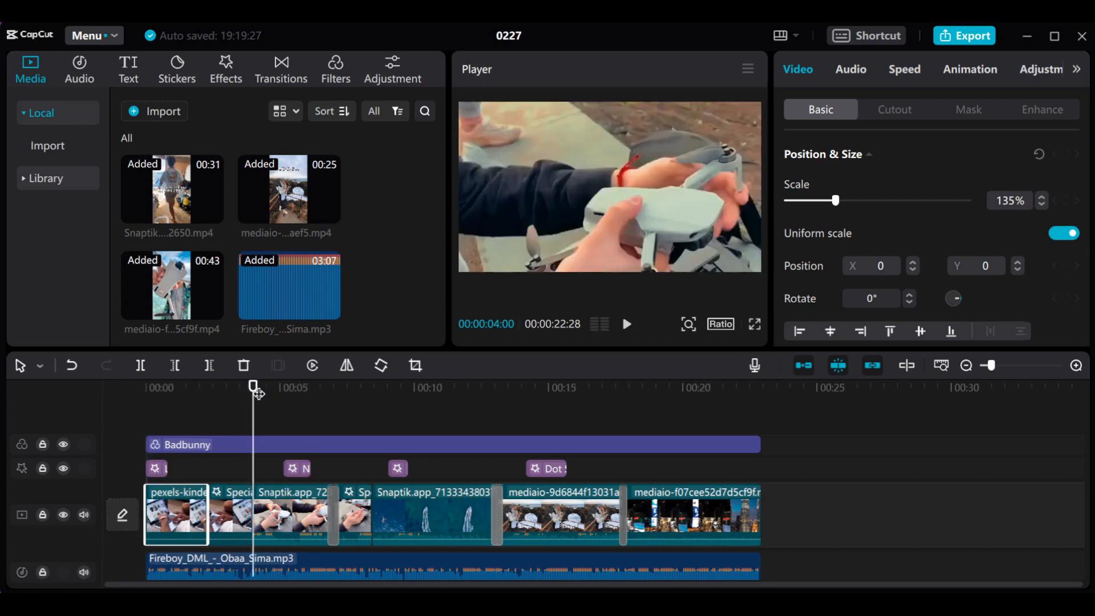
{"action": "left_click_drag", "start_coordinate": [255, 391], "coordinate": [94, 402]}
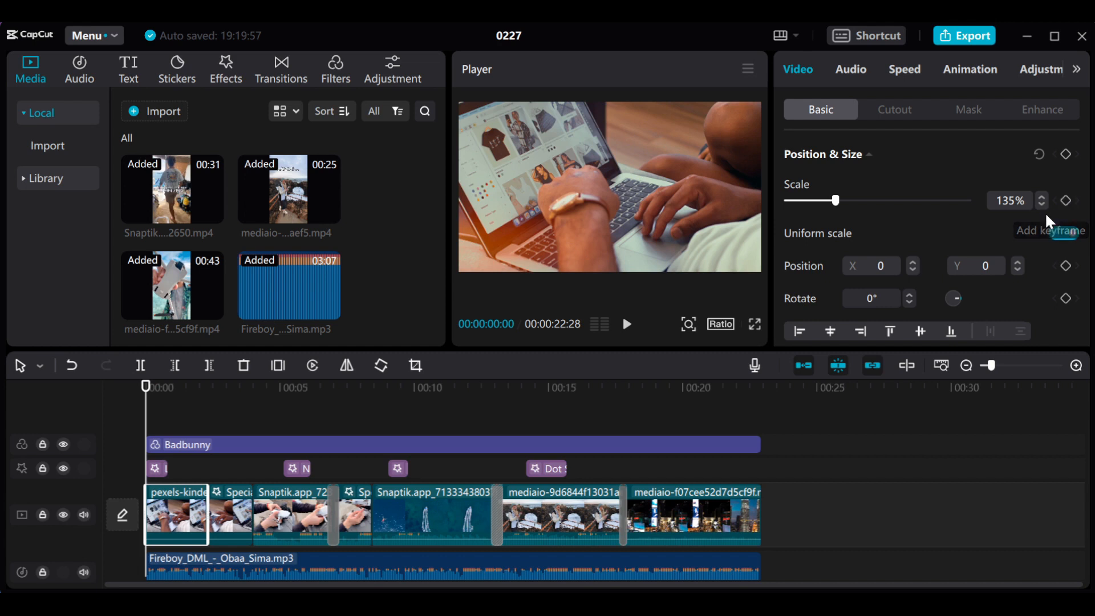
{"action": "left_click", "coordinate": [186, 391]}
{"action": "left_click_drag", "start_coordinate": [186, 394], "coordinate": [113, 406]}
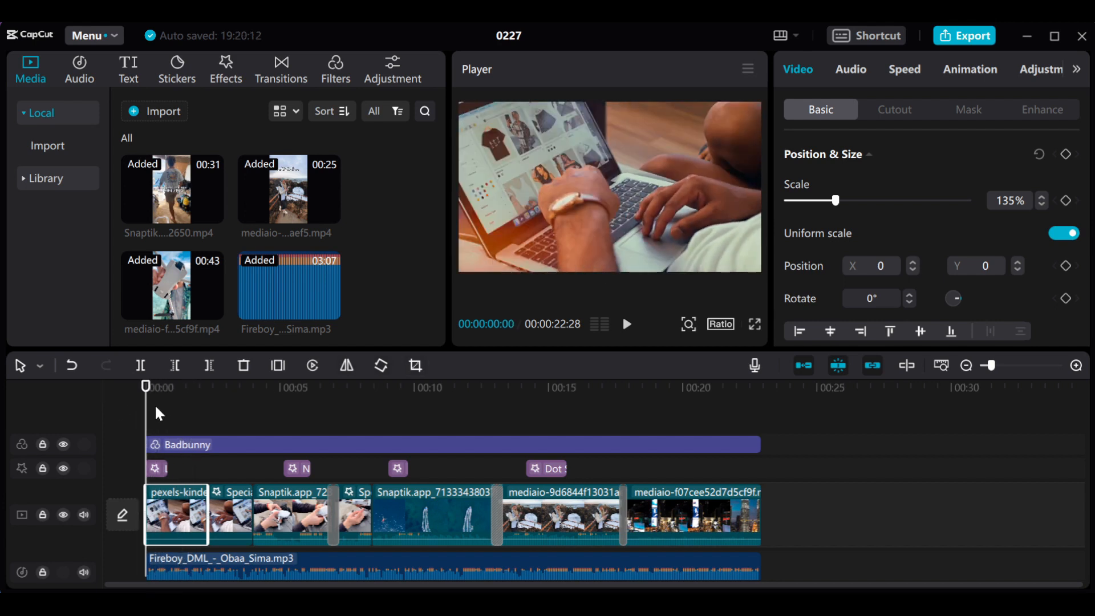
{"action": "key", "text": "space"}
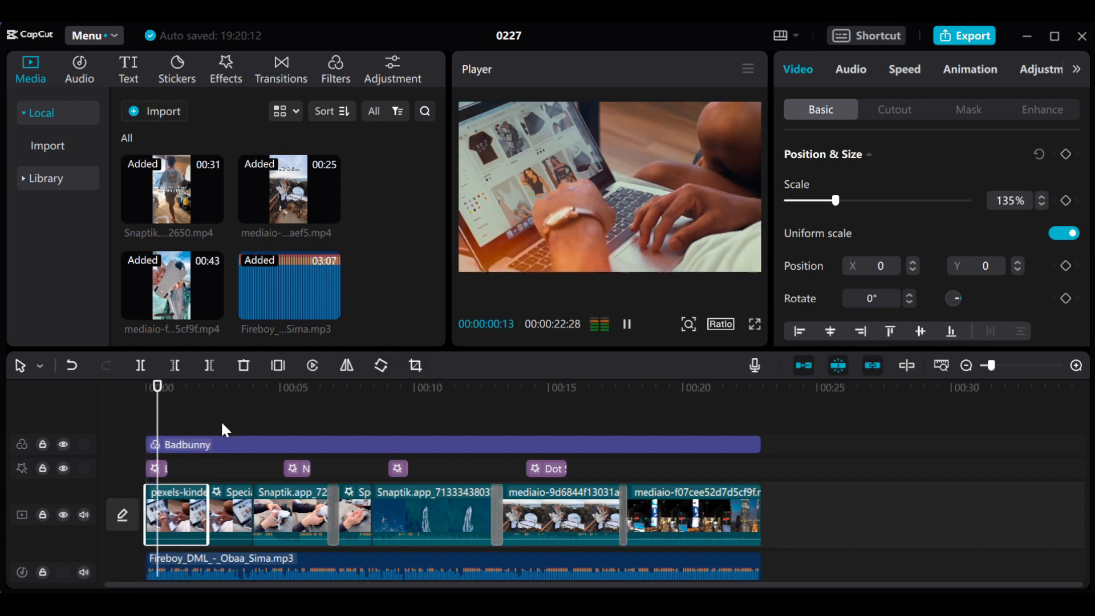
{"action": "key", "text": "space"}
- Keyframe the first clip's scale from 135% at its start to 167% at 00:00:02:01
{"action": "left_click_drag", "start_coordinate": [164, 391], "coordinate": [119, 399]}
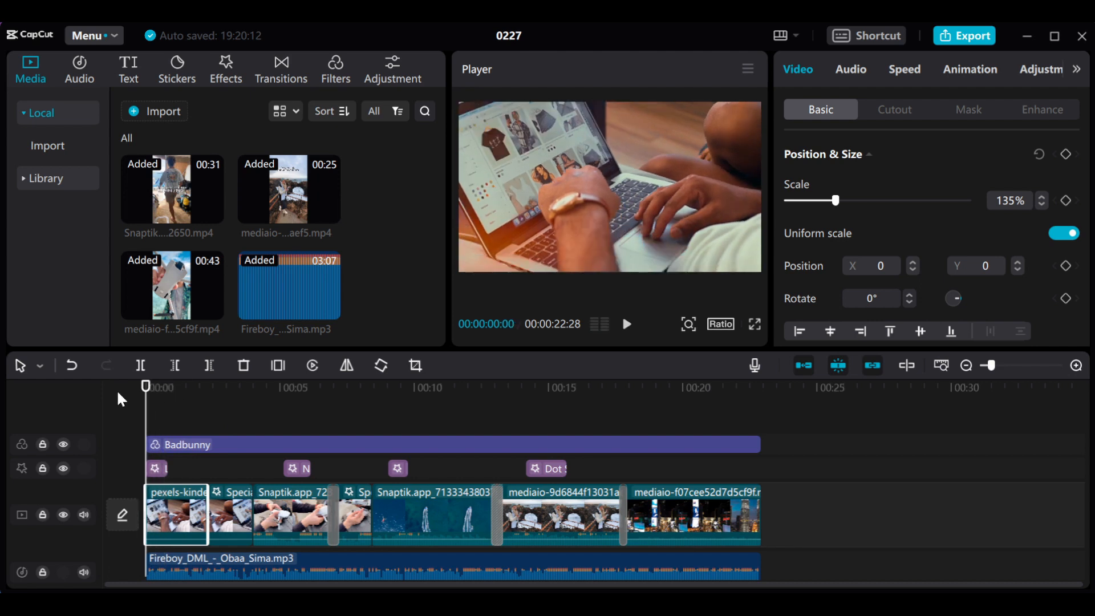
{"action": "left_click", "coordinate": [1066, 201]}
{"action": "left_click_drag", "start_coordinate": [144, 395], "coordinate": [201, 411]}
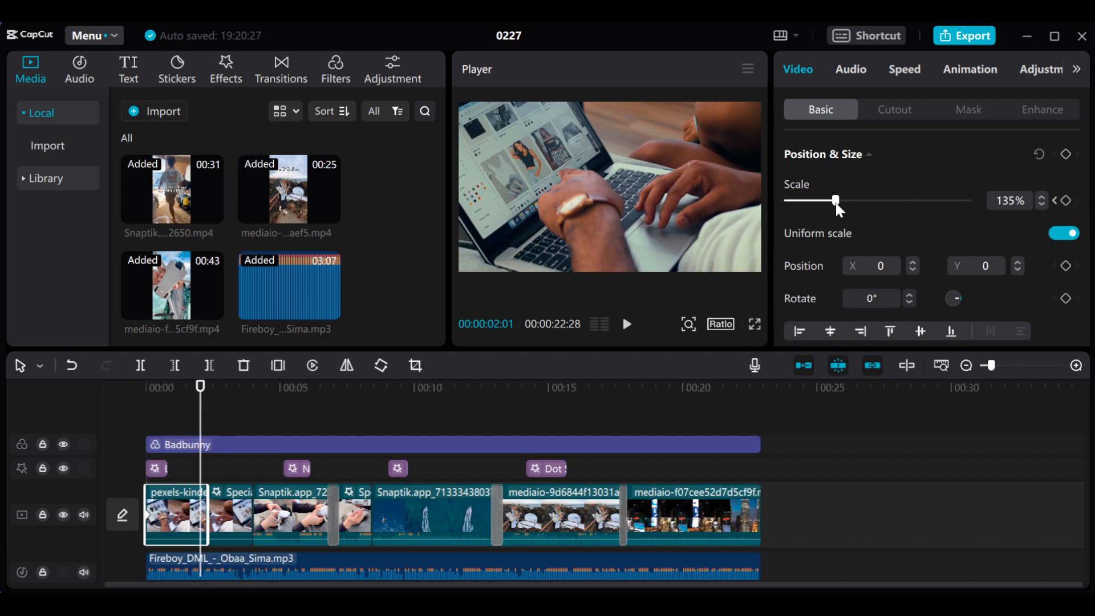
{"action": "left_click_drag", "start_coordinate": [837, 205], "coordinate": [847, 207]}
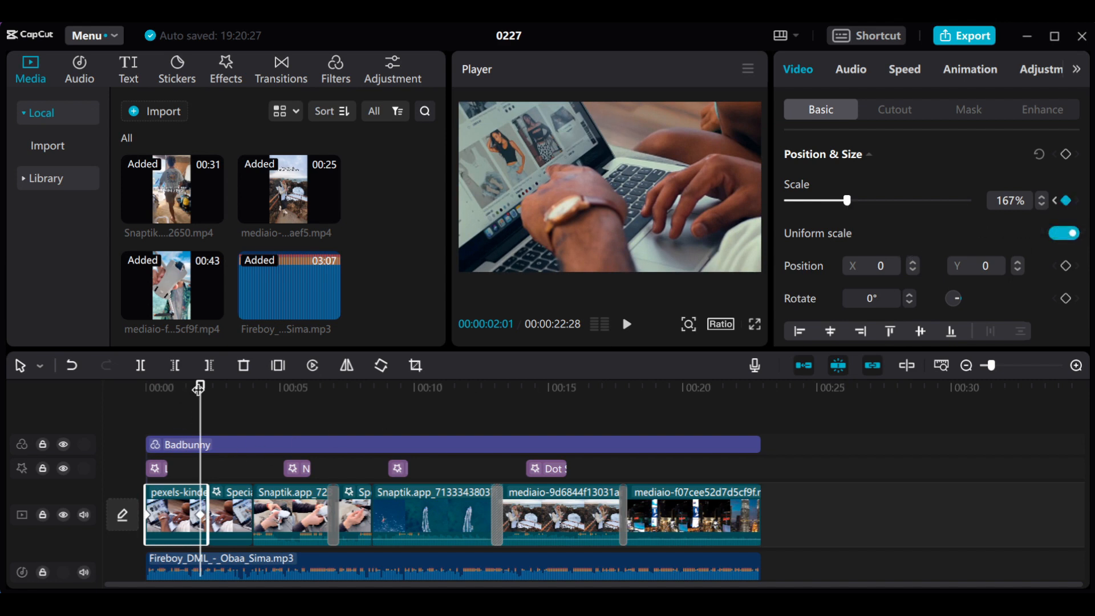
- Play the first clip from the start to review its zoom-in animation
{"action": "left_click_drag", "start_coordinate": [198, 388], "coordinate": [83, 388]}
{"action": "key", "text": "space"}
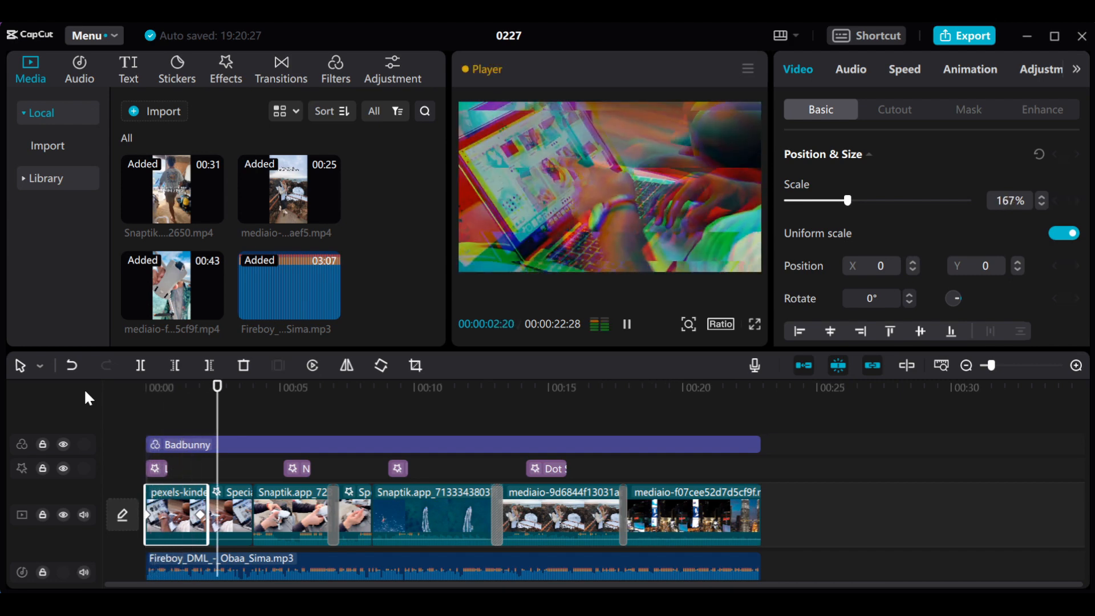
{"action": "key", "text": "space"}
{"action": "left_click", "coordinate": [146, 387]}
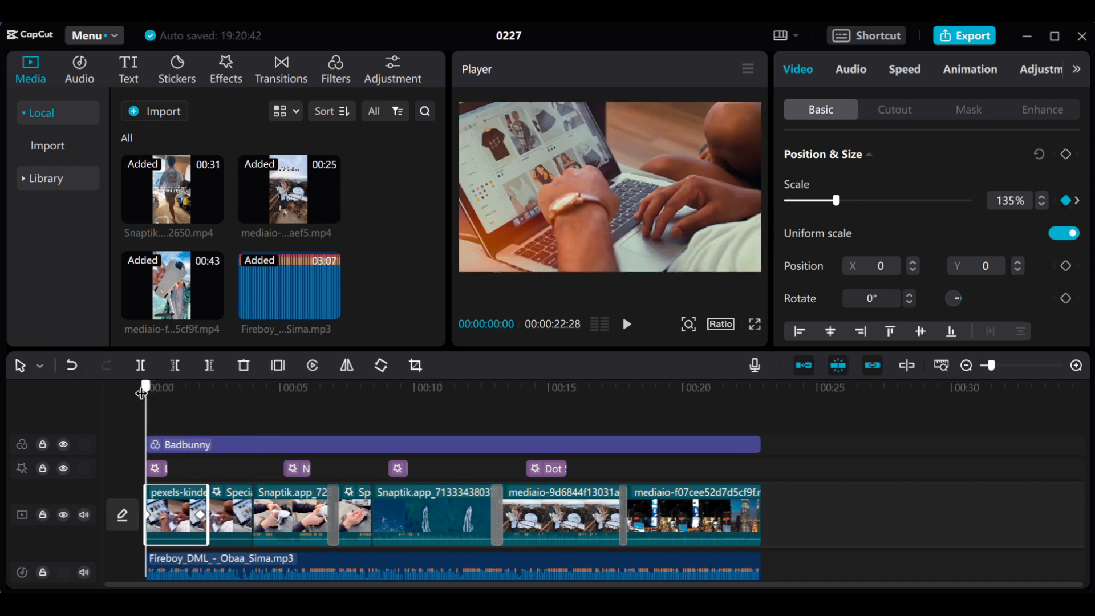
{"action": "key", "text": "space"}
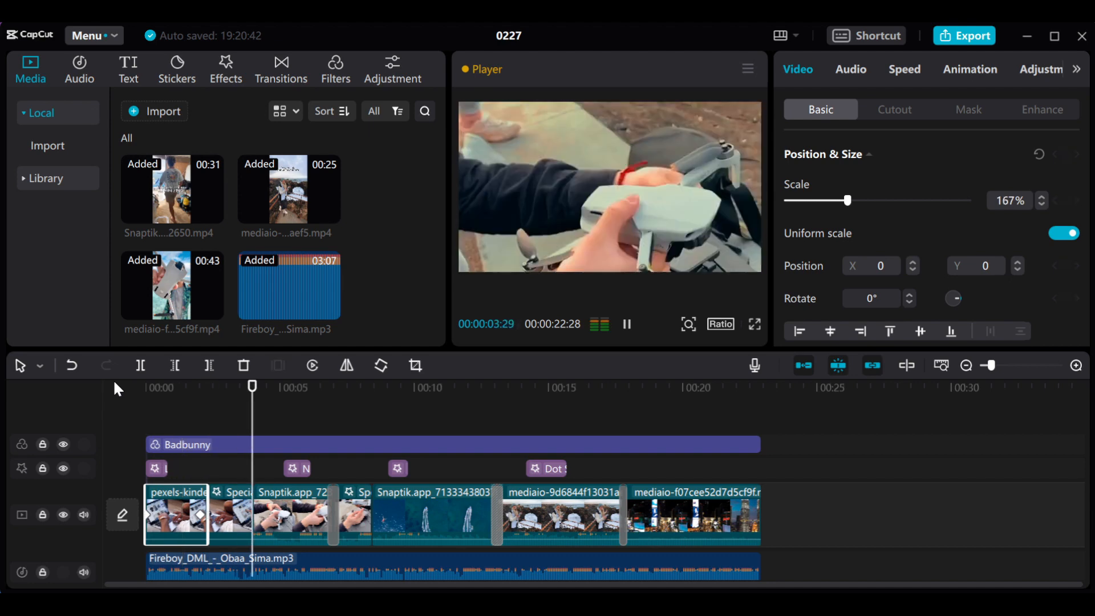
- Keyframe the ocean clip's scale from 338% at 00:00:08:21 to 466% at 00:00:12:26
{"action": "left_click", "coordinate": [185, 390]}
{"action": "left_click_drag", "start_coordinate": [185, 389], "coordinate": [407, 427]}
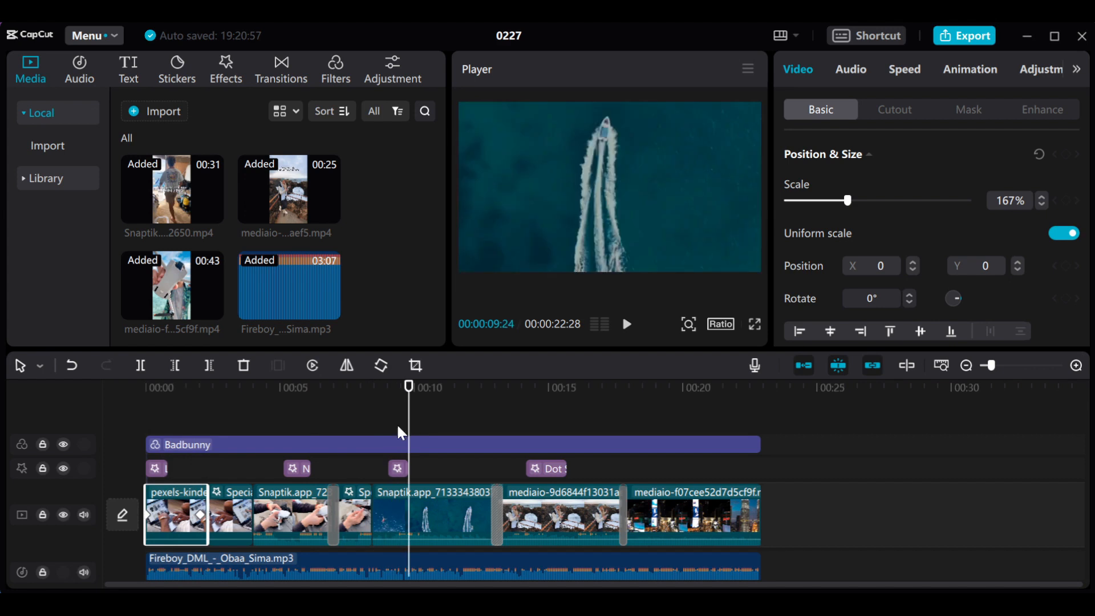
{"action": "left_click", "coordinate": [439, 524]}
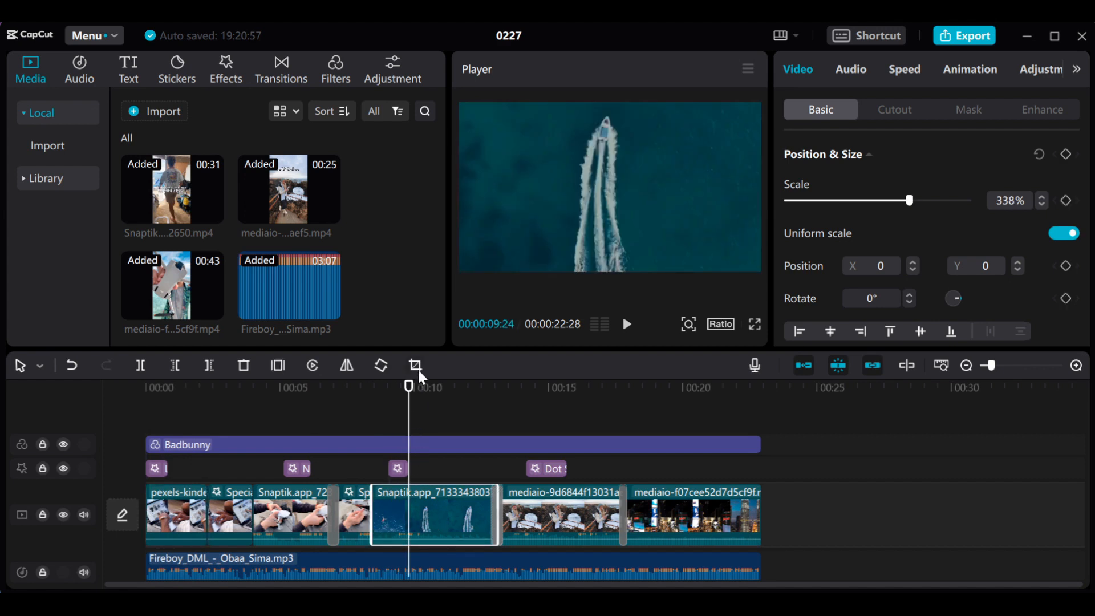
{"action": "left_click_drag", "start_coordinate": [408, 392], "coordinate": [386, 398]}
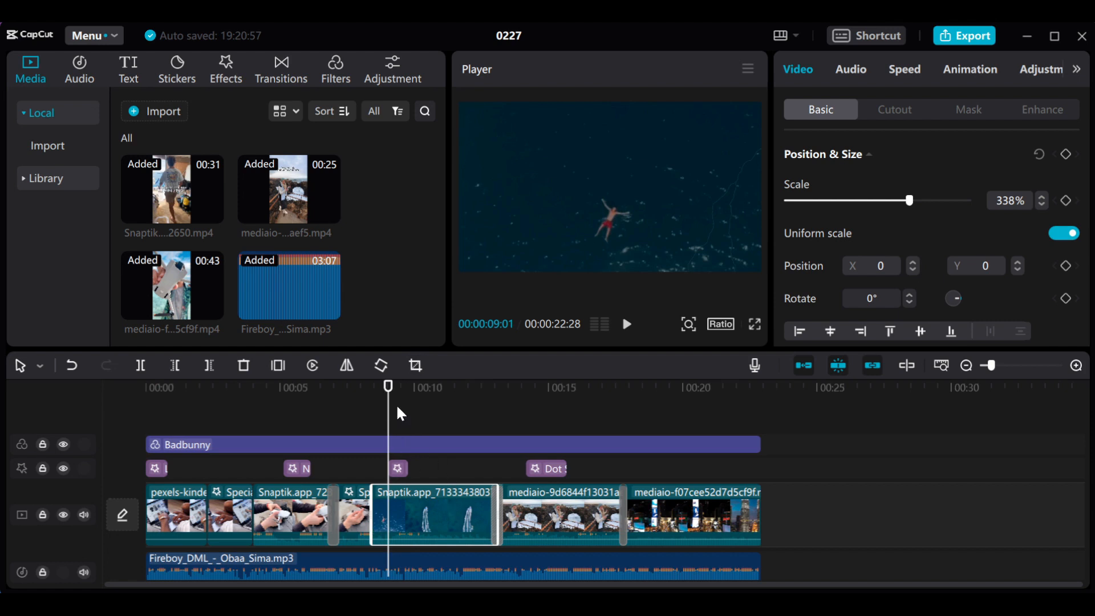
{"action": "left_click_drag", "start_coordinate": [388, 389], "coordinate": [380, 395]}
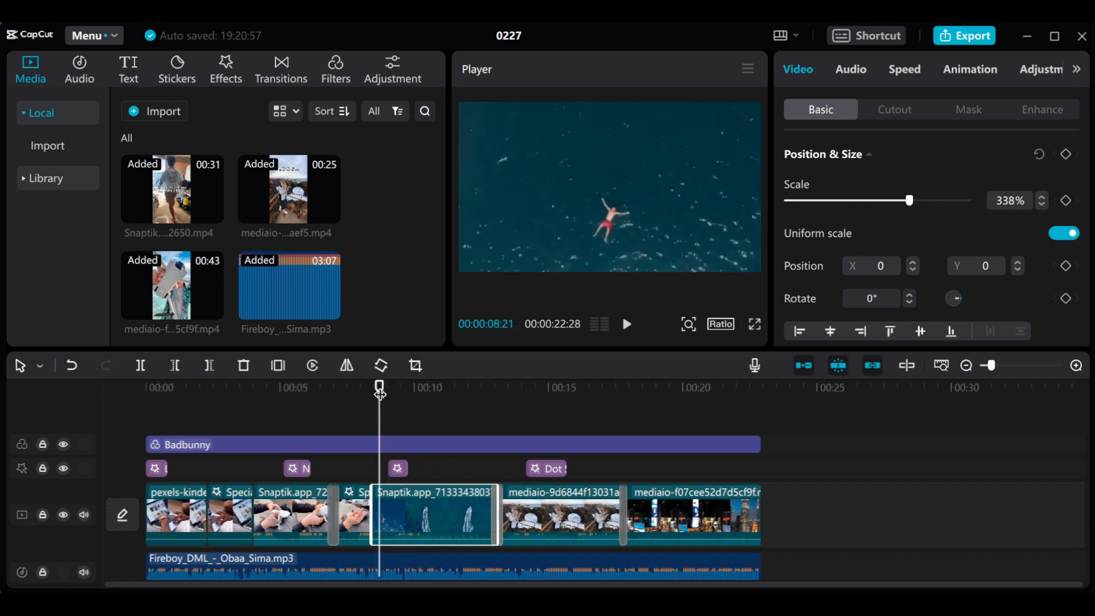
{"action": "left_click", "coordinate": [1065, 199]}
{"action": "left_click_drag", "start_coordinate": [379, 387], "coordinate": [487, 411]}
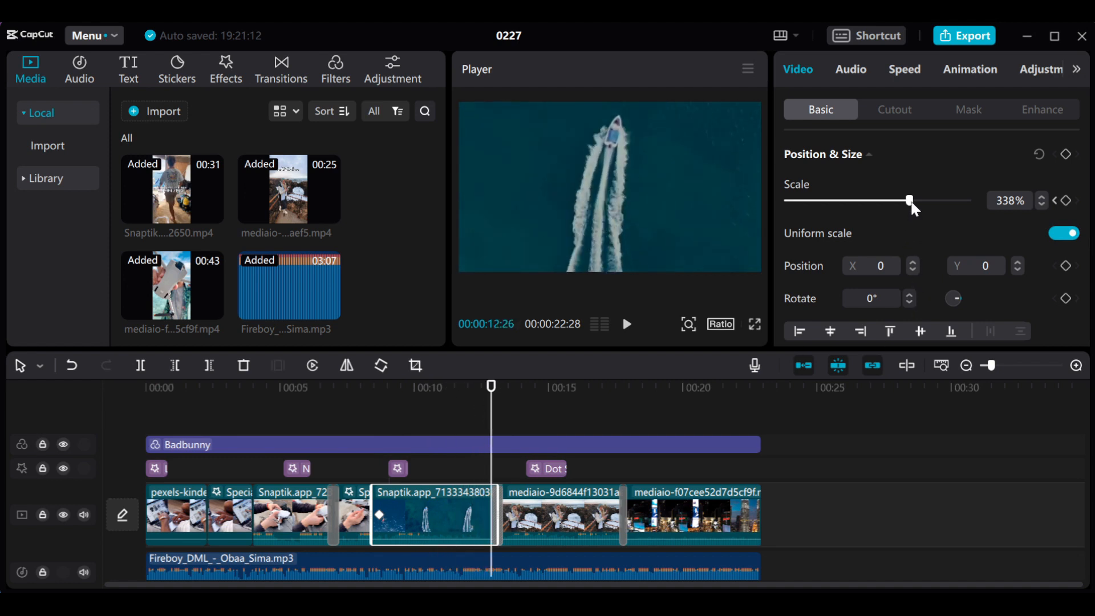
{"action": "left_click_drag", "start_coordinate": [911, 204], "coordinate": [957, 205]}
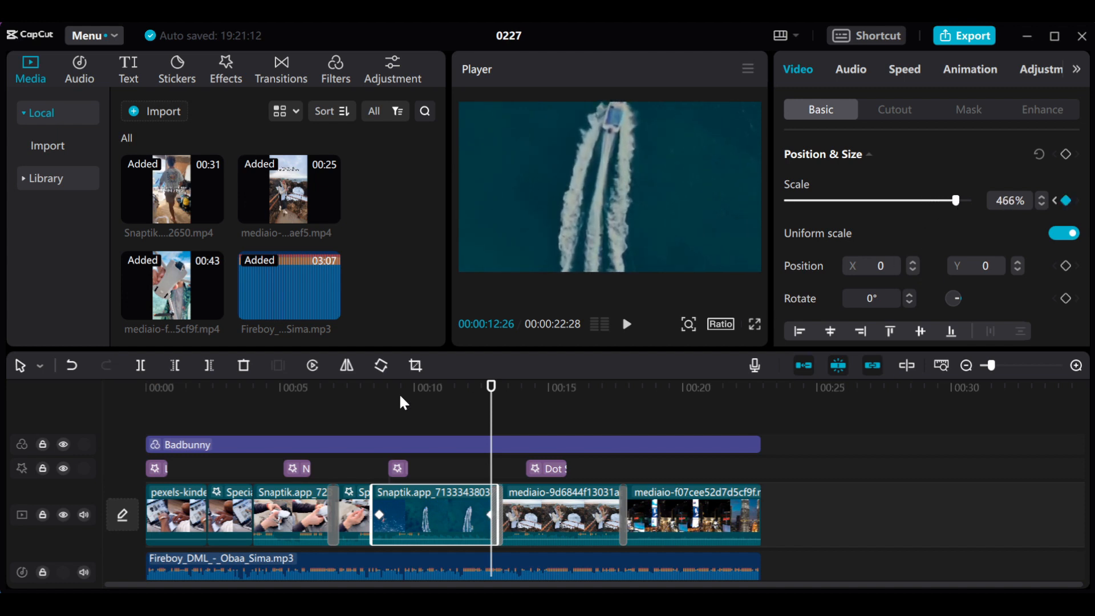
- Play the timeline from about 00:00:06:12 to review the ocean clip's zoom
{"action": "left_click", "coordinate": [318, 392]}
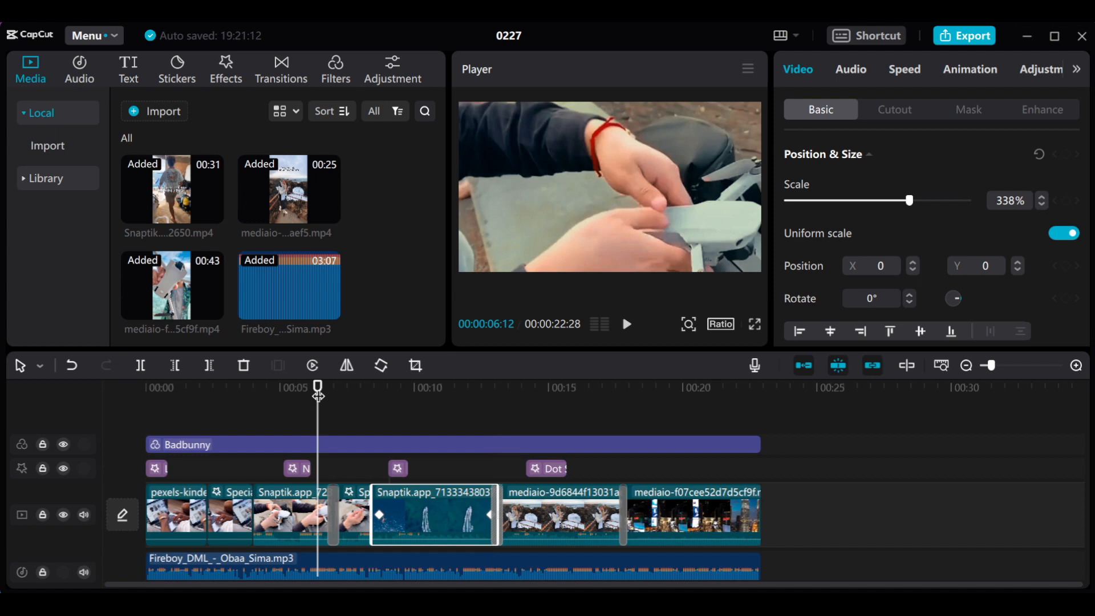
{"action": "key", "text": "space"}
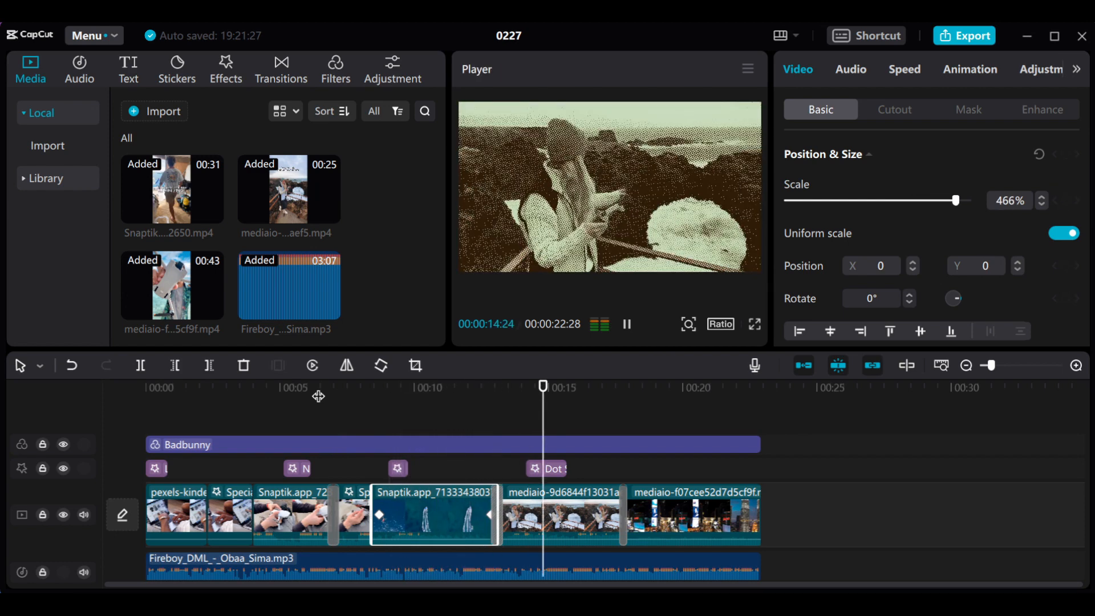
{"action": "key", "text": "space"}
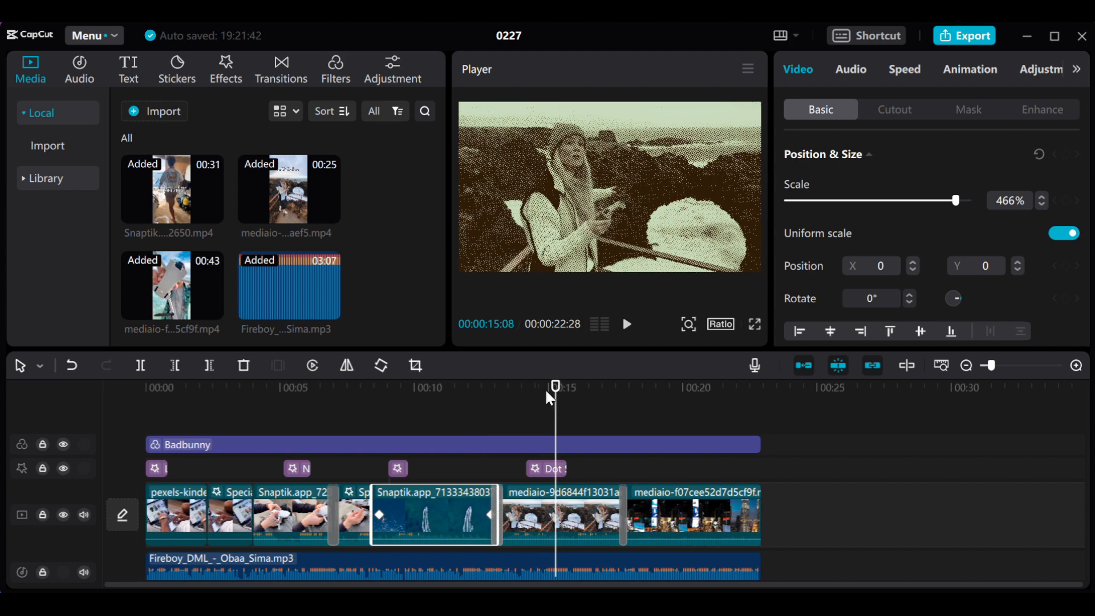
- Delete the Dot Silkscreen effect above the clip of the woman by the rocky coast
{"action": "mouse_move", "coordinate": [554, 394]}
{"action": "left_mouse_down"}
{"action": "mouse_move", "coordinate": [515, 394]}
{"action": "mouse_move", "coordinate": [535, 394]}
{"action": "left_mouse_up"}
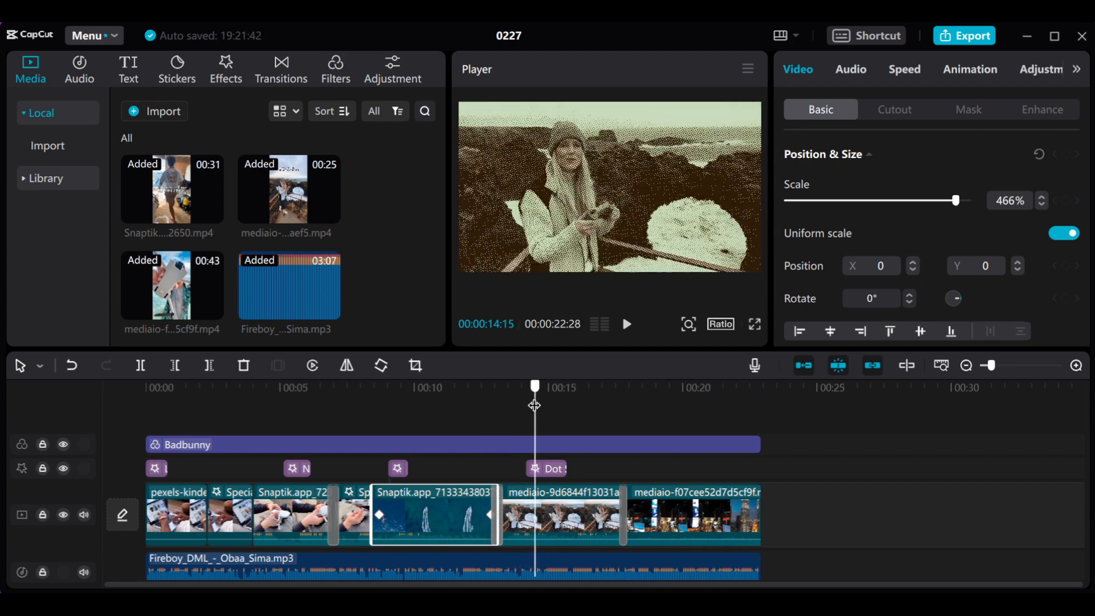
{"action": "left_click", "coordinate": [885, 118]}
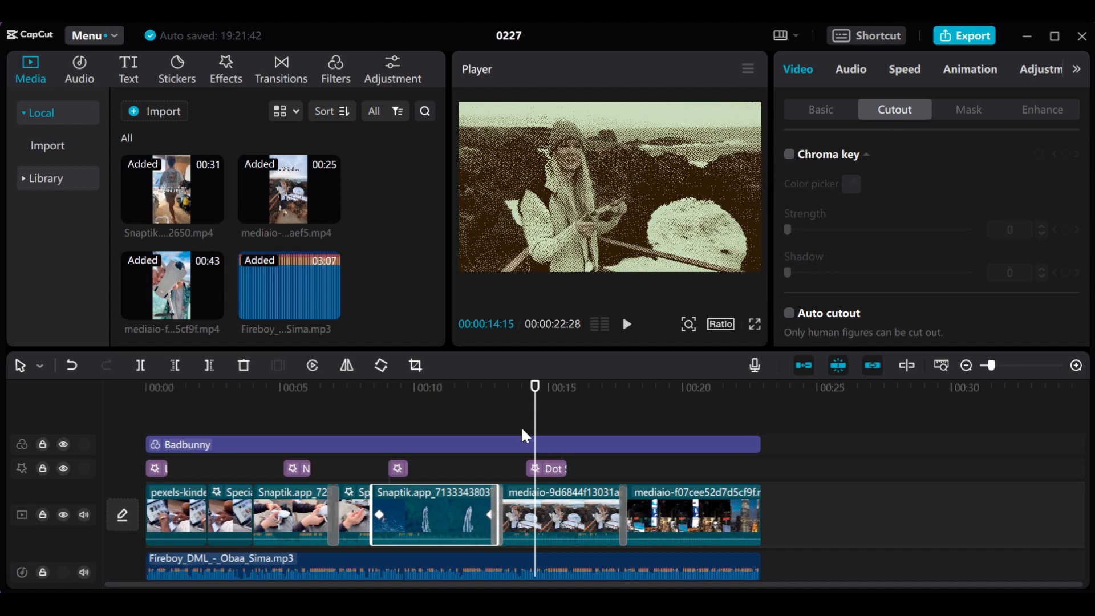
{"action": "left_click_drag", "start_coordinate": [533, 403], "coordinate": [546, 471]}
{"action": "left_click", "coordinate": [558, 471]}
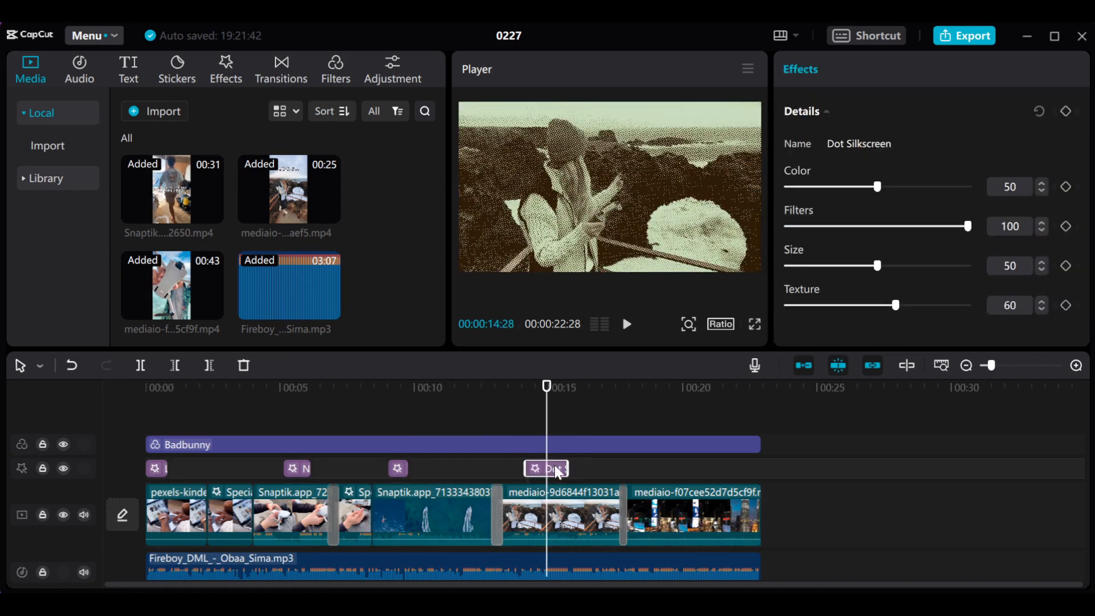
{"action": "key", "text": "Delete"}
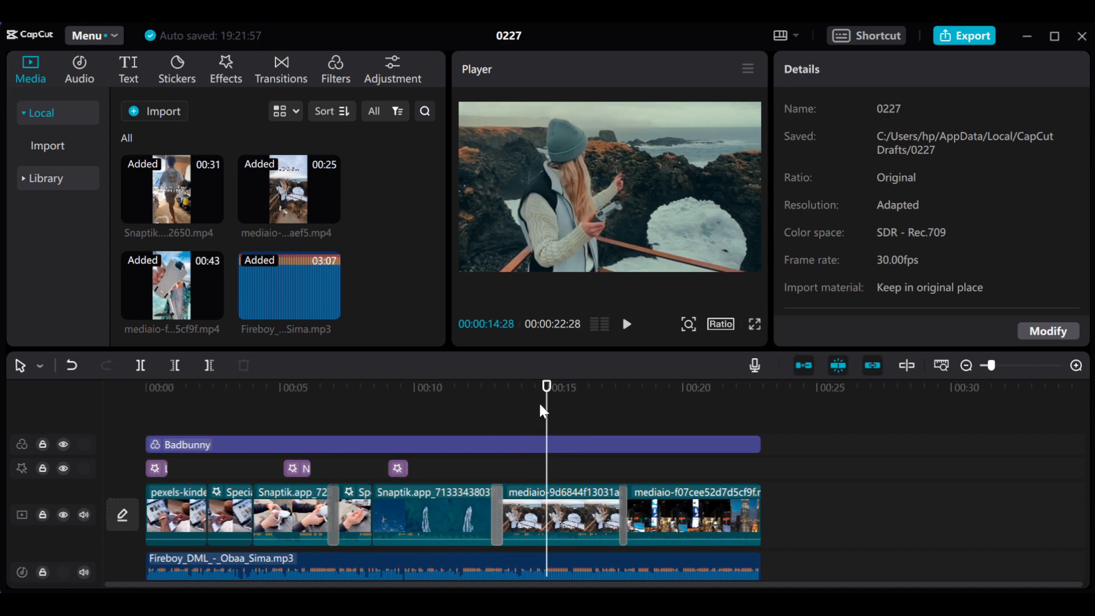
- Enable Chroma key on the clip of the woman by the rocky coast at 00:00:15:09
{"action": "left_click_drag", "start_coordinate": [543, 397], "coordinate": [557, 402]}
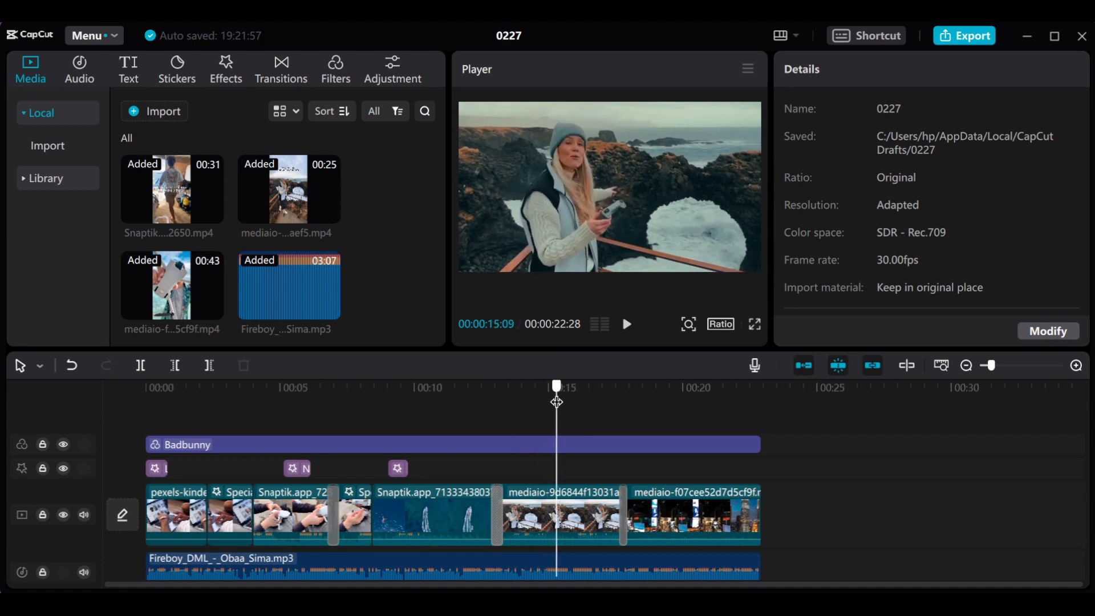
{"action": "left_click", "coordinate": [585, 516]}
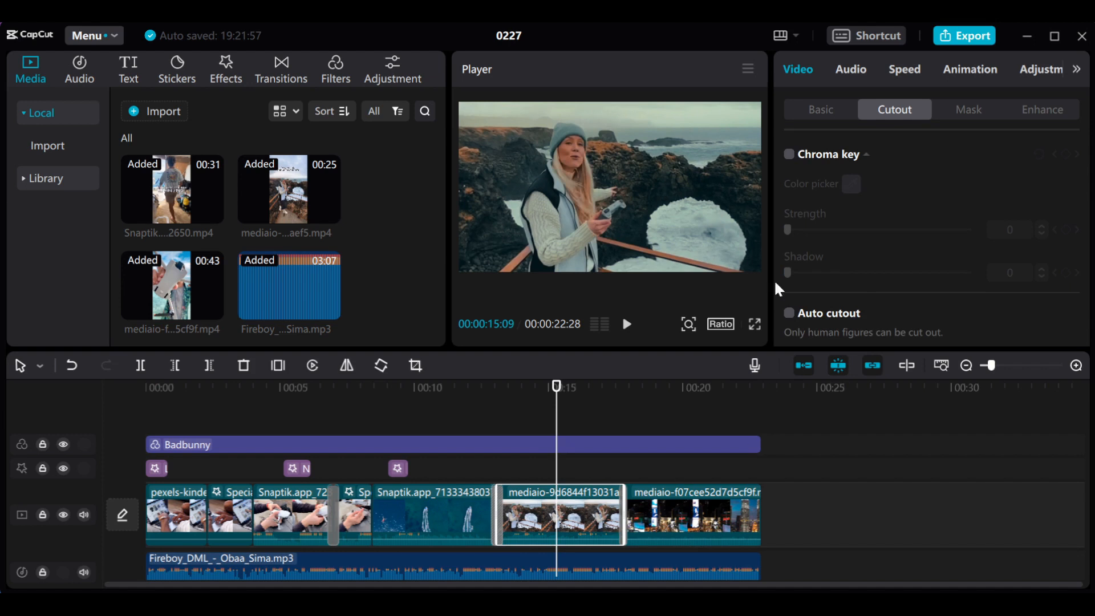
{"action": "left_click", "coordinate": [789, 156]}
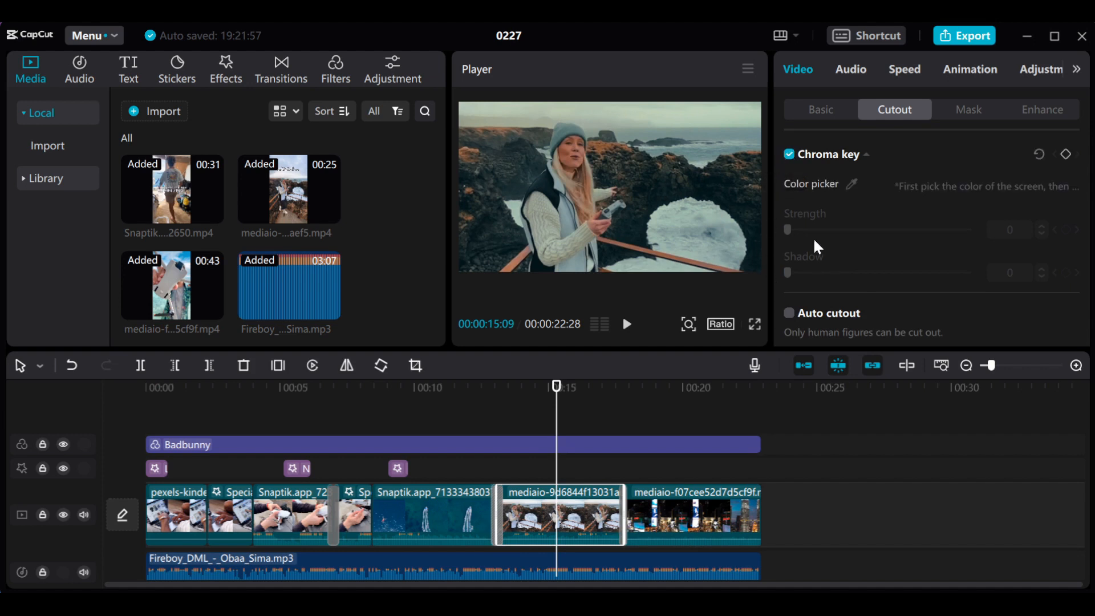
- Pick the pale foam beside the woman as the chroma key color and try the Strength and Shadow adjustments
{"action": "left_click", "coordinate": [851, 183]}
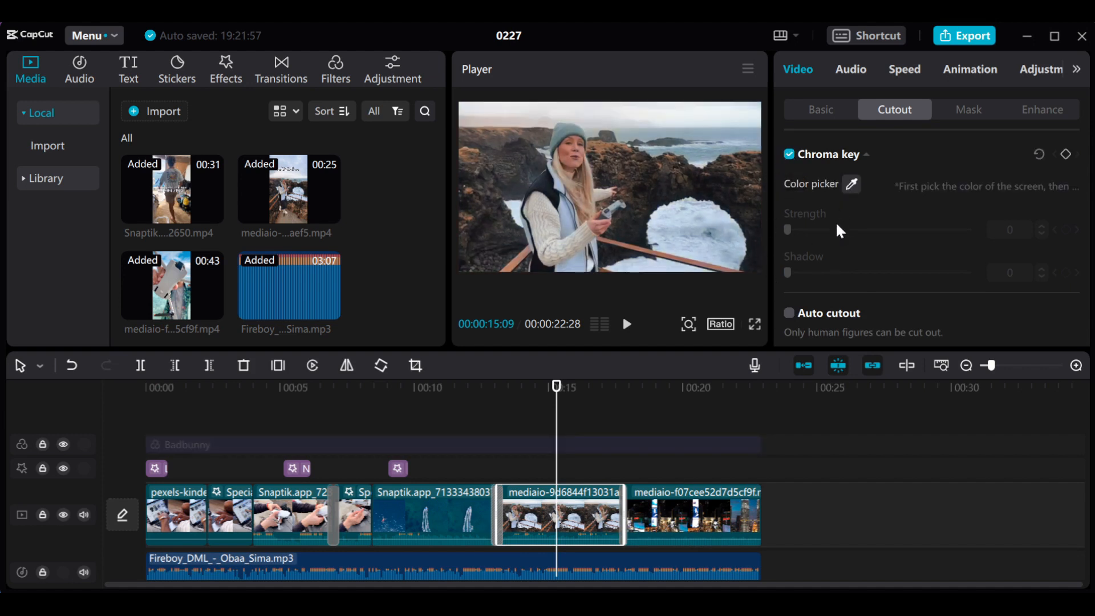
{"action": "left_click", "coordinate": [677, 218]}
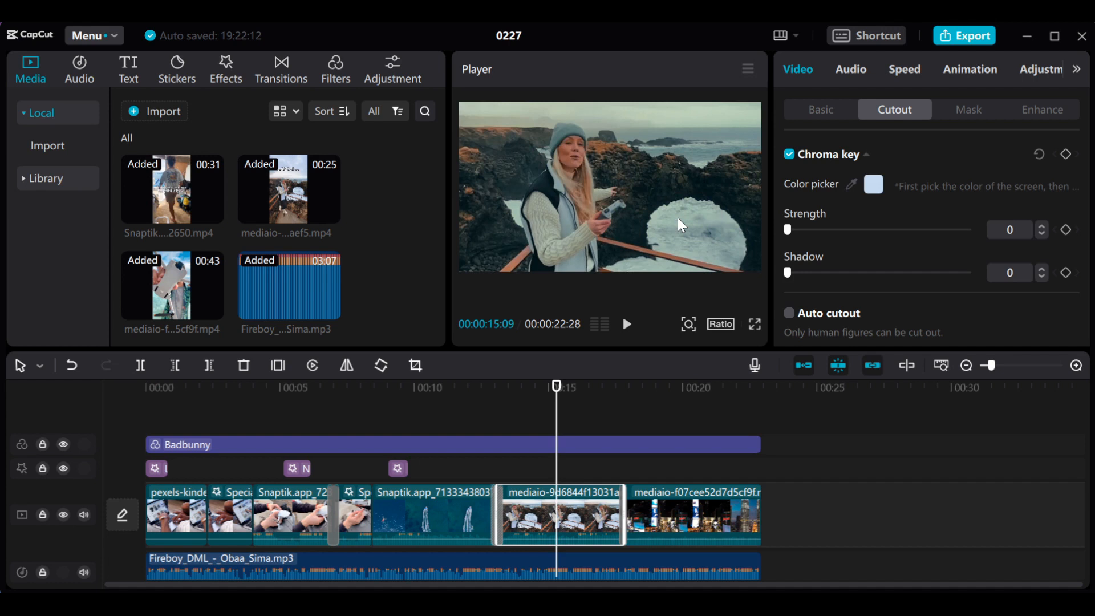
{"action": "mouse_move", "coordinate": [789, 232]}
{"action": "left_mouse_down"}
{"action": "mouse_move", "coordinate": [919, 231]}
{"action": "mouse_move", "coordinate": [754, 230]}
{"action": "mouse_move", "coordinate": [809, 233]}
{"action": "mouse_move", "coordinate": [785, 236]}
{"action": "left_mouse_up"}
{"action": "left_click_drag", "start_coordinate": [790, 275], "coordinate": [748, 293]}
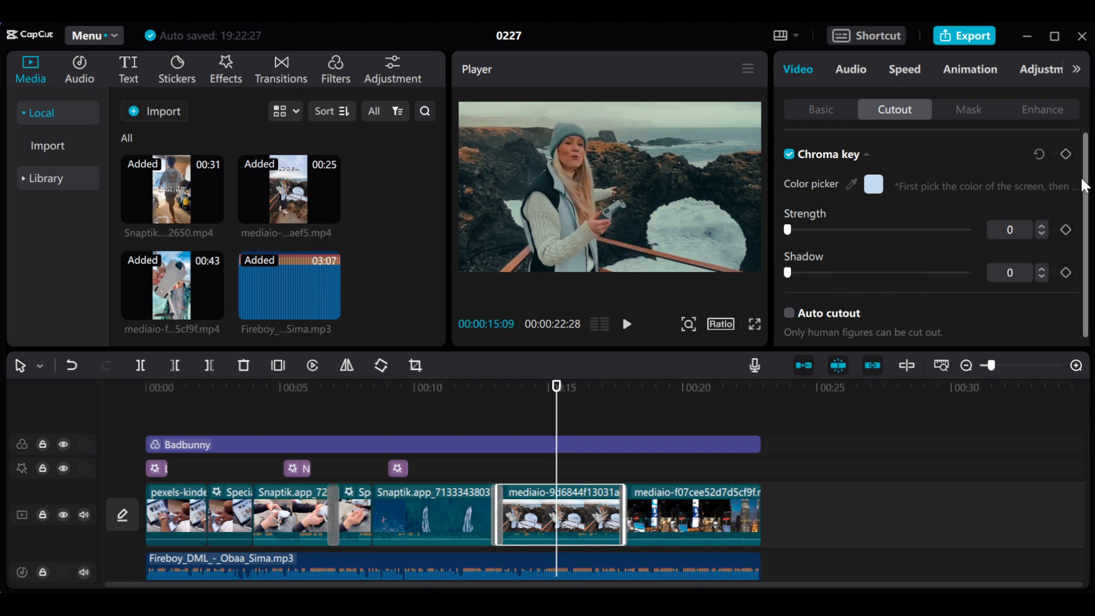
{"action": "scroll", "coordinate": [1085, 186], "scroll_direction": "down", "scroll_amount": 1}
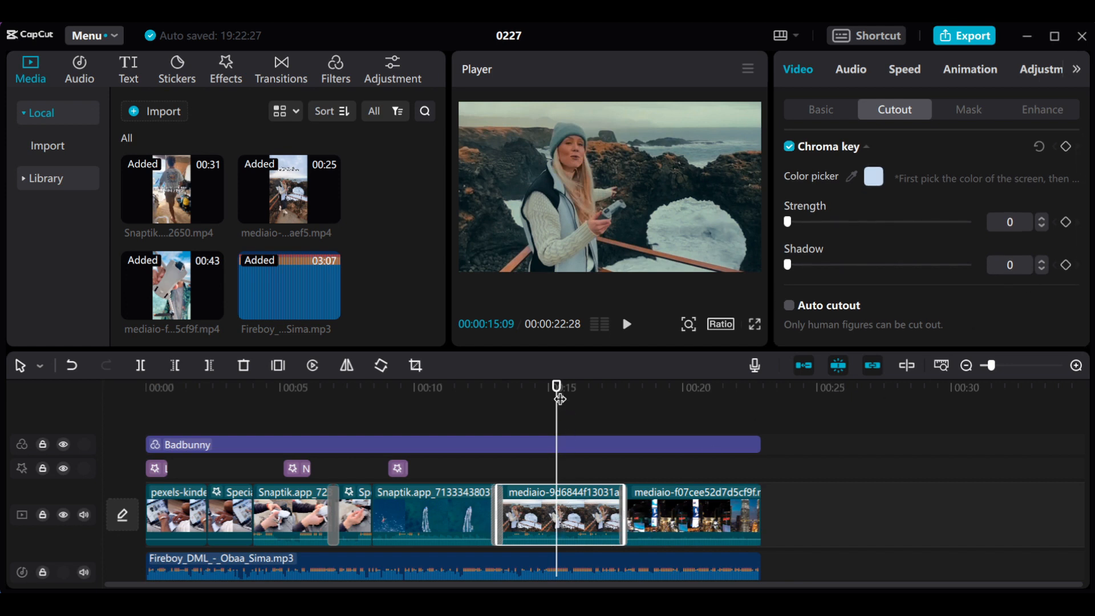
- Turn off Chroma key and enable Auto cutout on the woman's clip, and check the cutout up to 00:00:14:17
{"action": "left_click", "coordinate": [518, 399]}
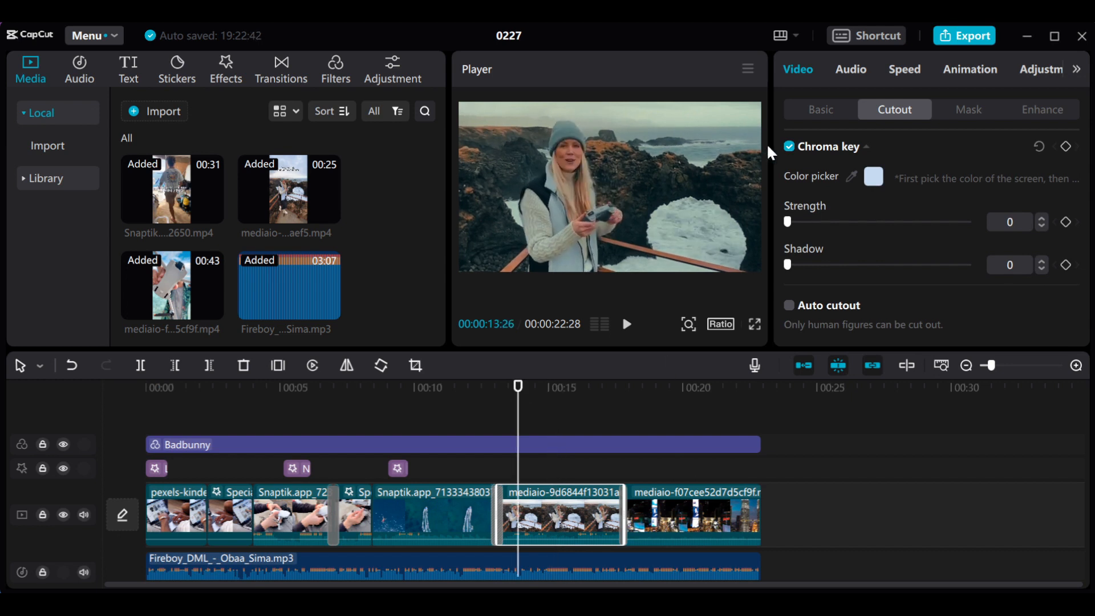
{"action": "left_click", "coordinate": [789, 146]}
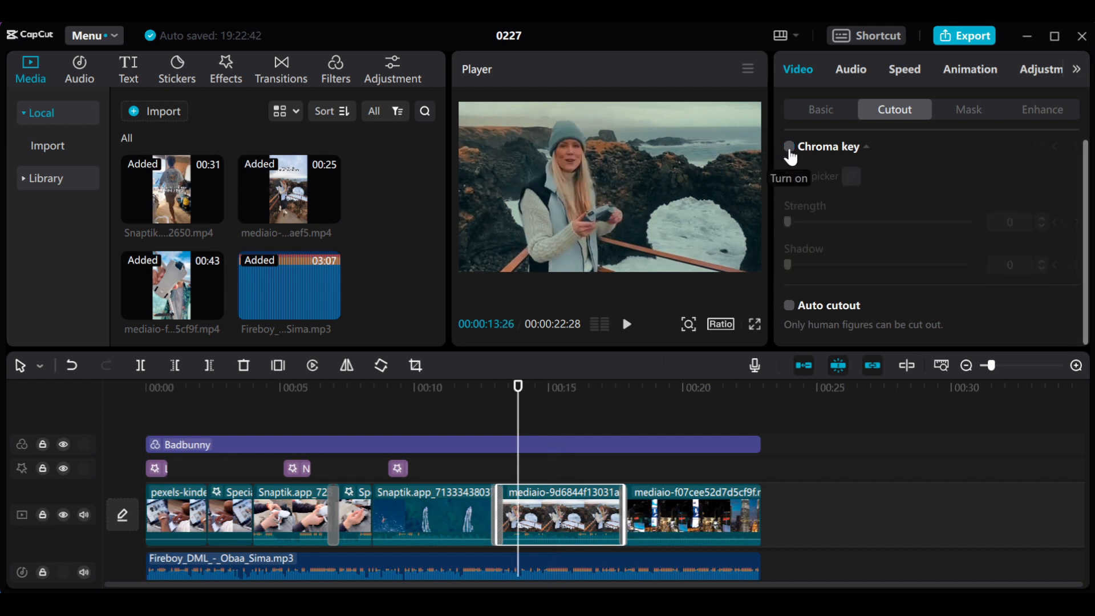
{"action": "left_click", "coordinate": [790, 307]}
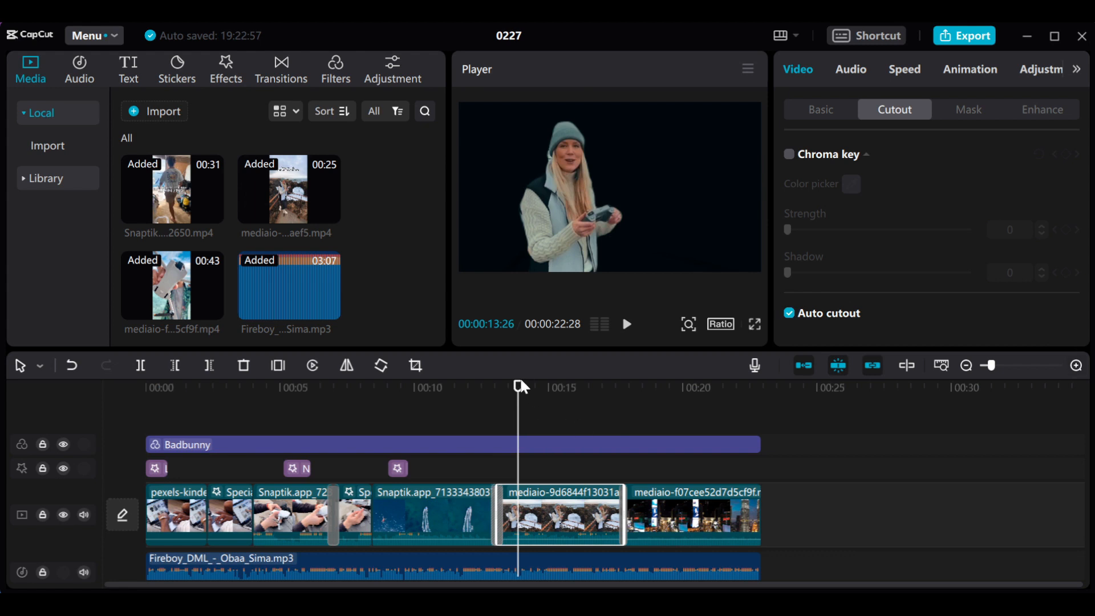
{"action": "left_click_drag", "start_coordinate": [521, 387], "coordinate": [538, 419]}
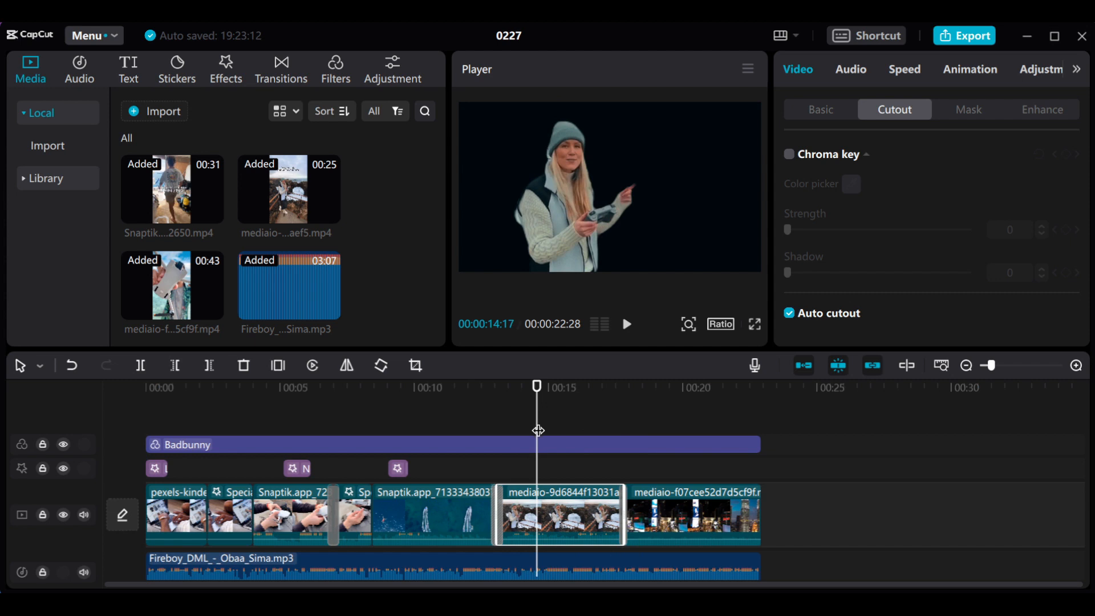
- Copy the cutout clip of the woman onto a track directly above the original and delete the original from the main track
{"action": "right_click", "coordinate": [569, 523]}
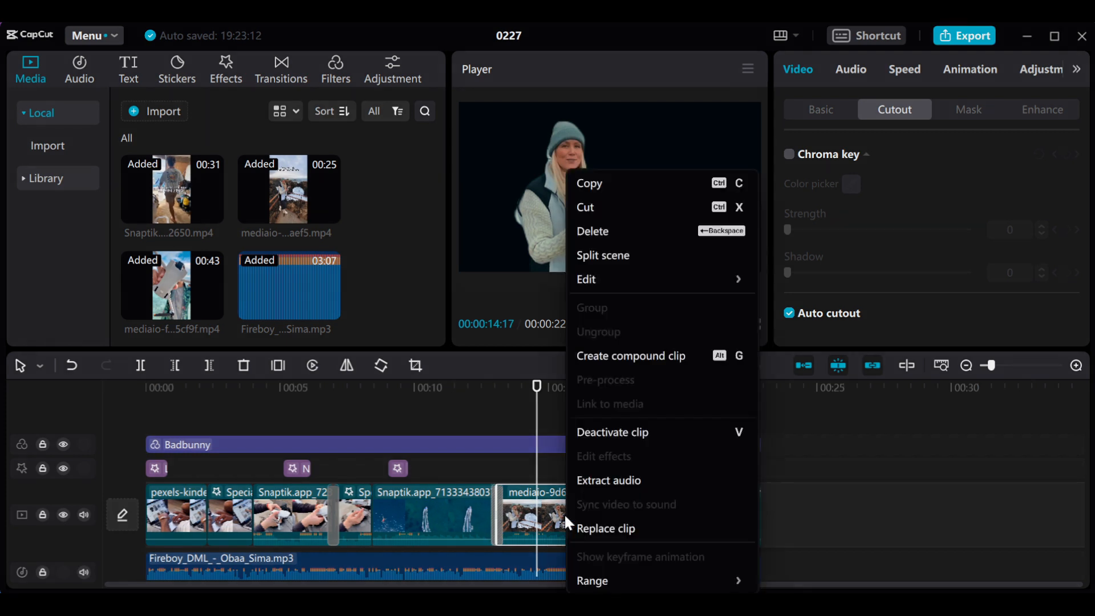
{"action": "left_click", "coordinate": [601, 187]}
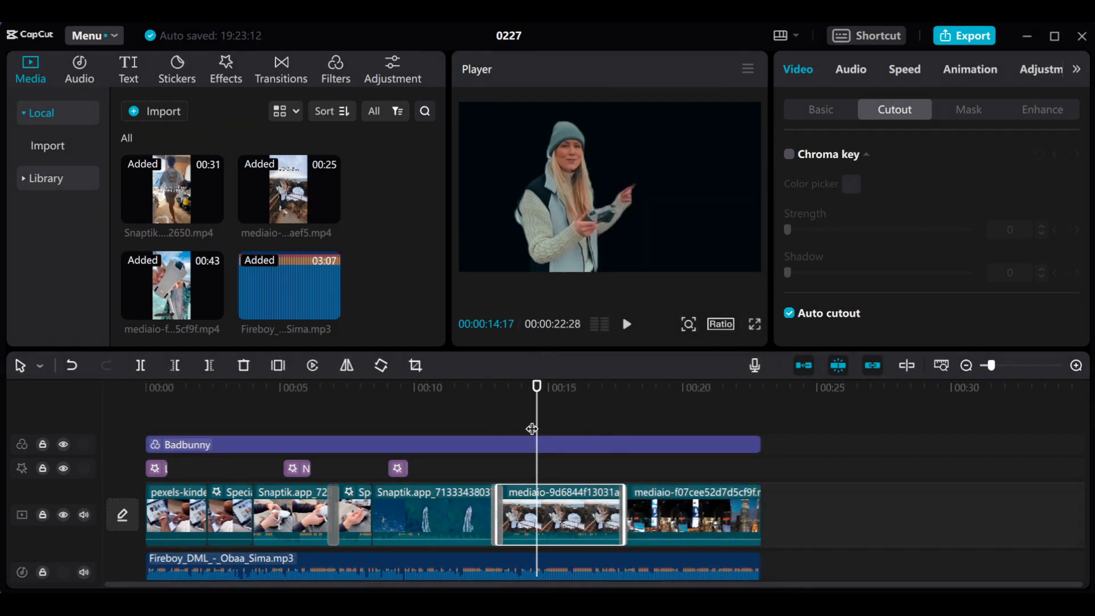
{"action": "left_click", "coordinate": [505, 422]}
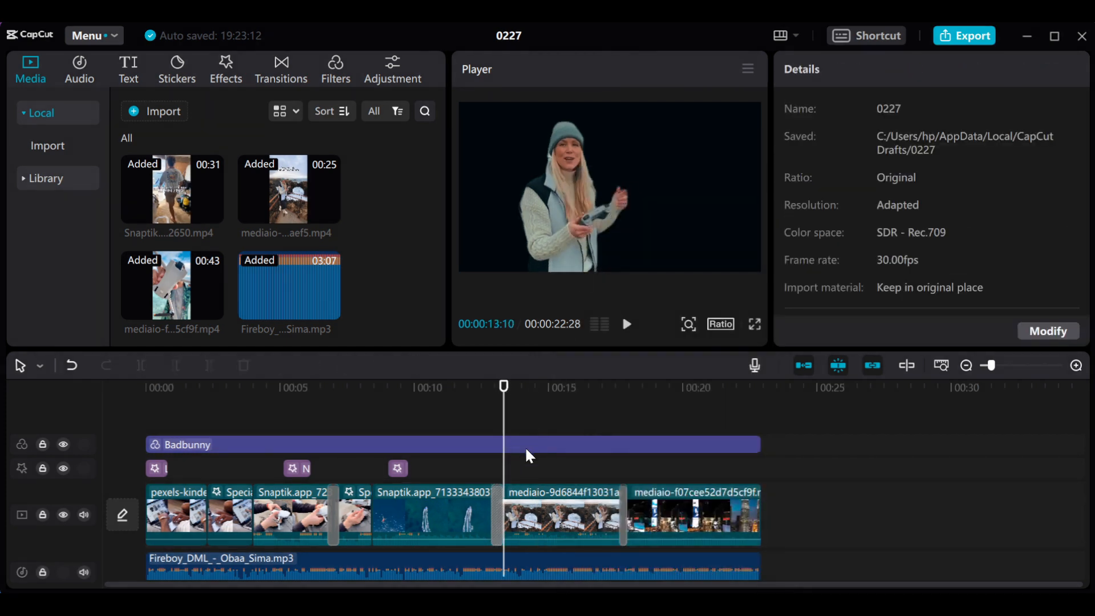
{"action": "key", "text": "ctrl+v"}
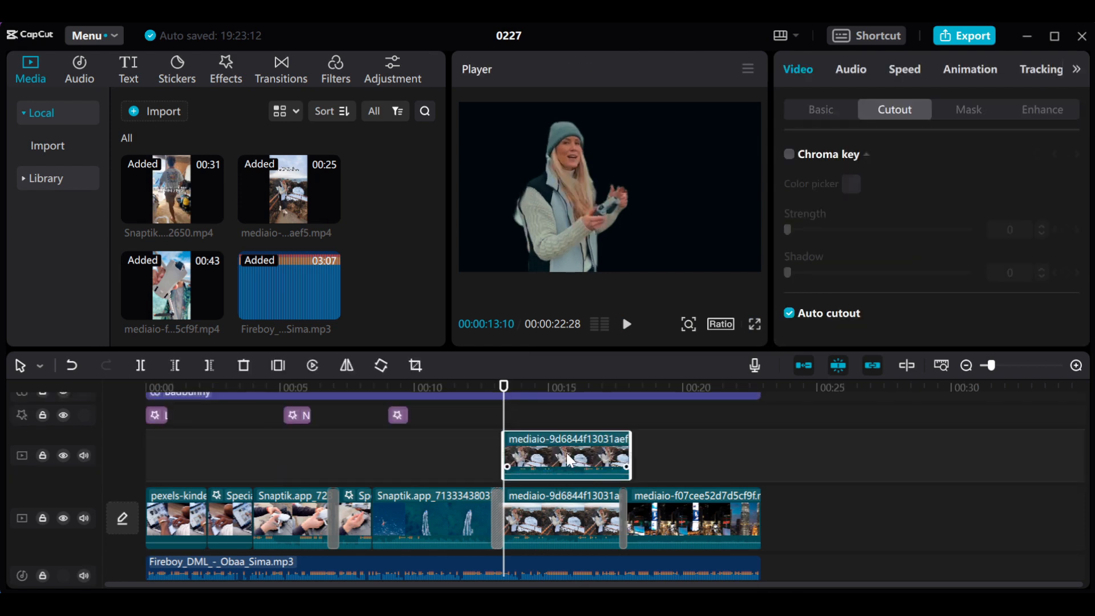
{"action": "left_click_drag", "start_coordinate": [566, 452], "coordinate": [558, 455]}
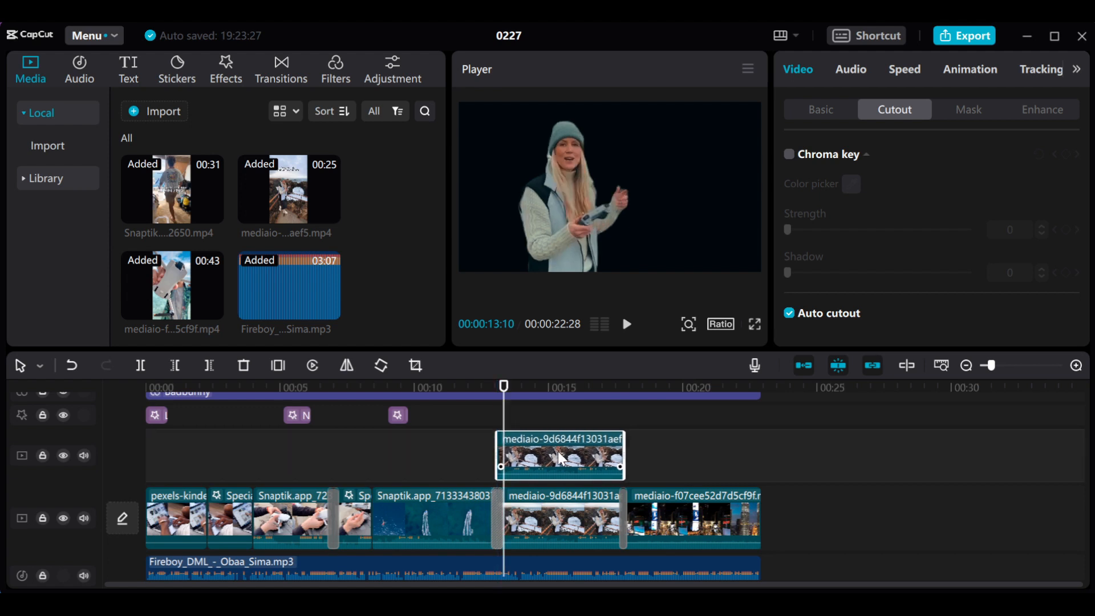
{"action": "left_click", "coordinate": [561, 525]}
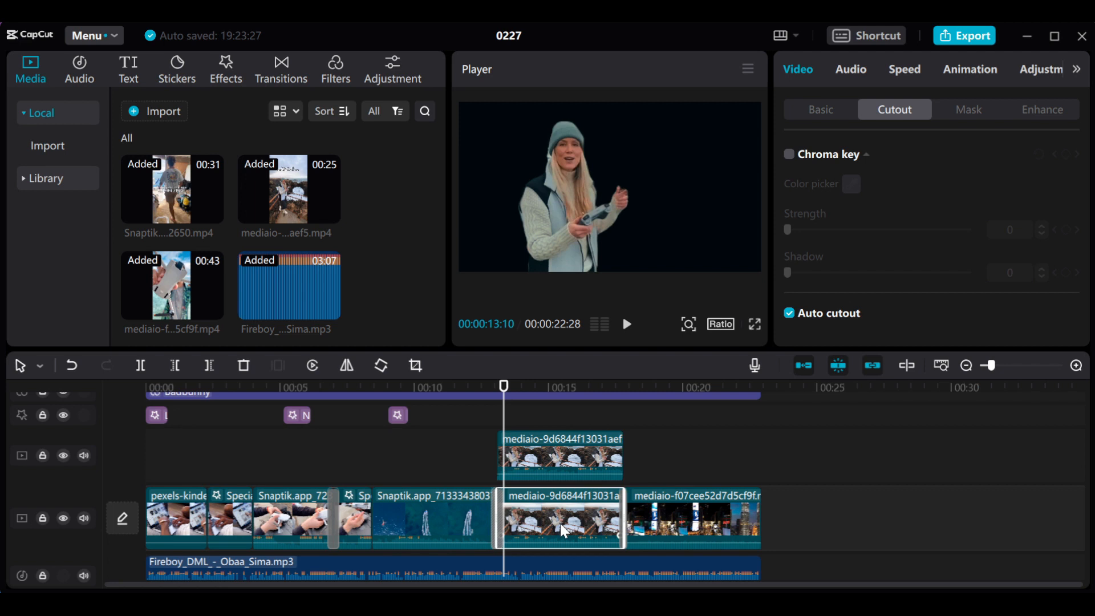
{"action": "key", "text": "Delete"}
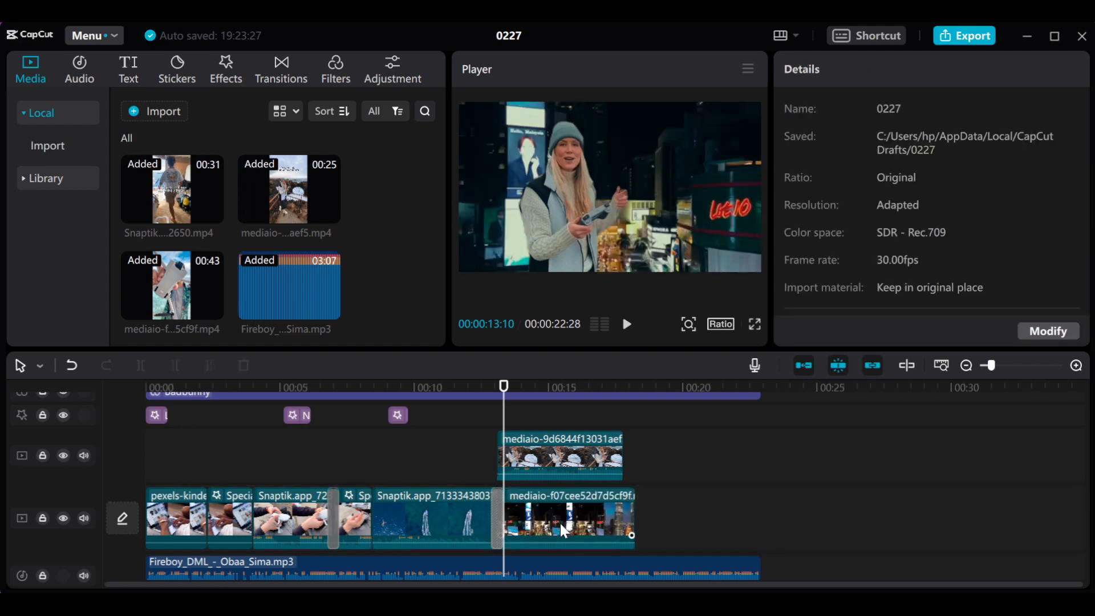
- Import the photo of the macaron and wine glass on a blue, white and red background from Downloads
{"action": "left_click", "coordinate": [162, 110]}
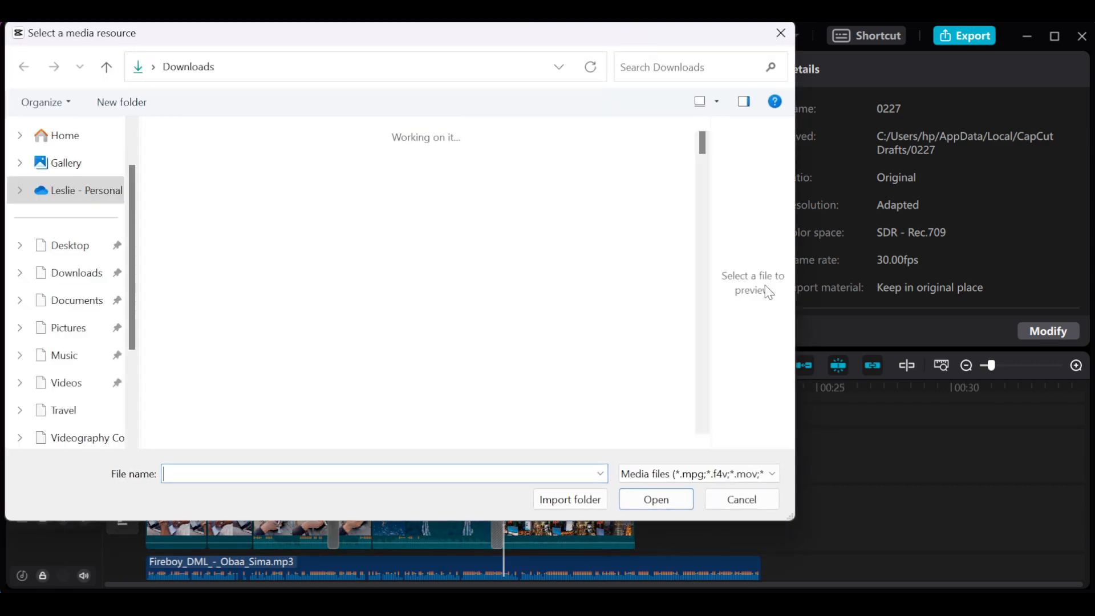
{"action": "left_click_drag", "start_coordinate": [701, 137], "coordinate": [705, 123]}
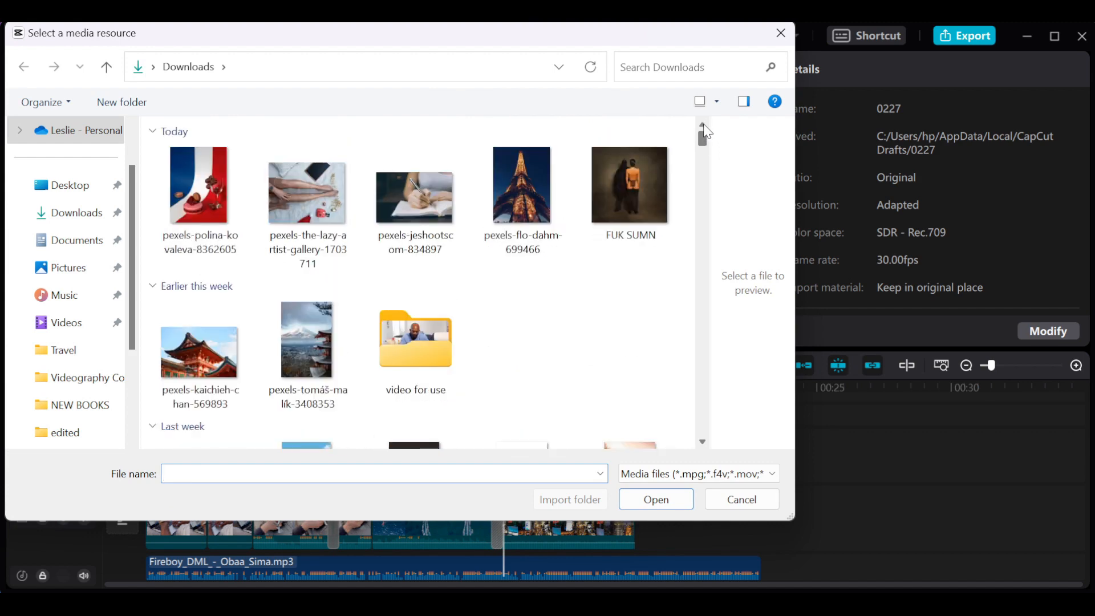
{"action": "left_click", "coordinate": [198, 188]}
{"action": "left_click", "coordinate": [636, 501]}
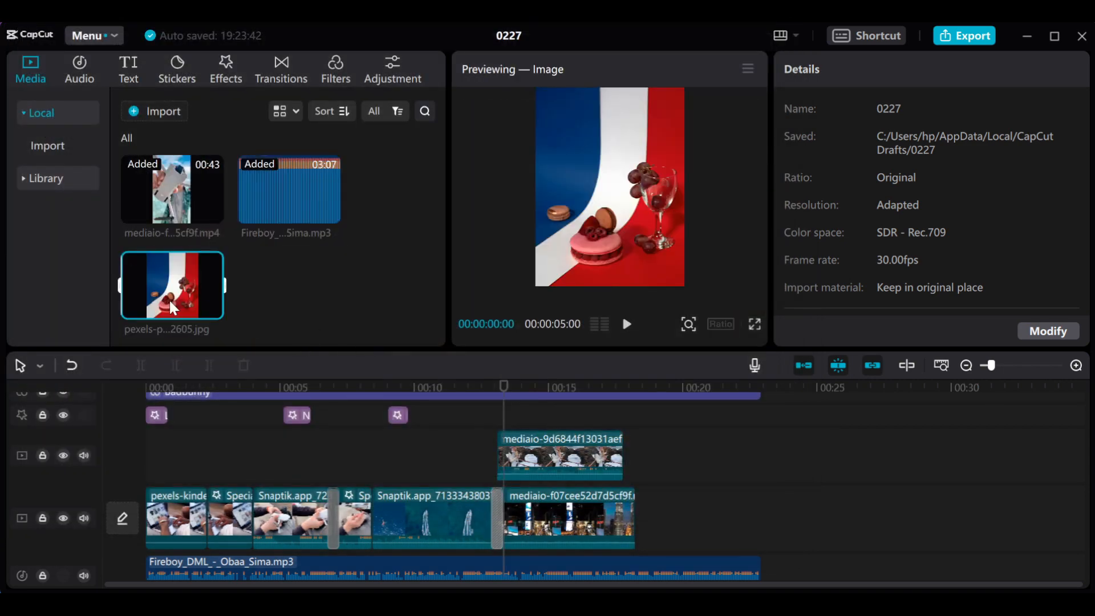
- Place the macaron photo on the main track beneath the cutout, enlarged to fill the frame and trimmed to the cutout clip's end
{"action": "left_click_drag", "start_coordinate": [169, 299], "coordinate": [505, 514]}
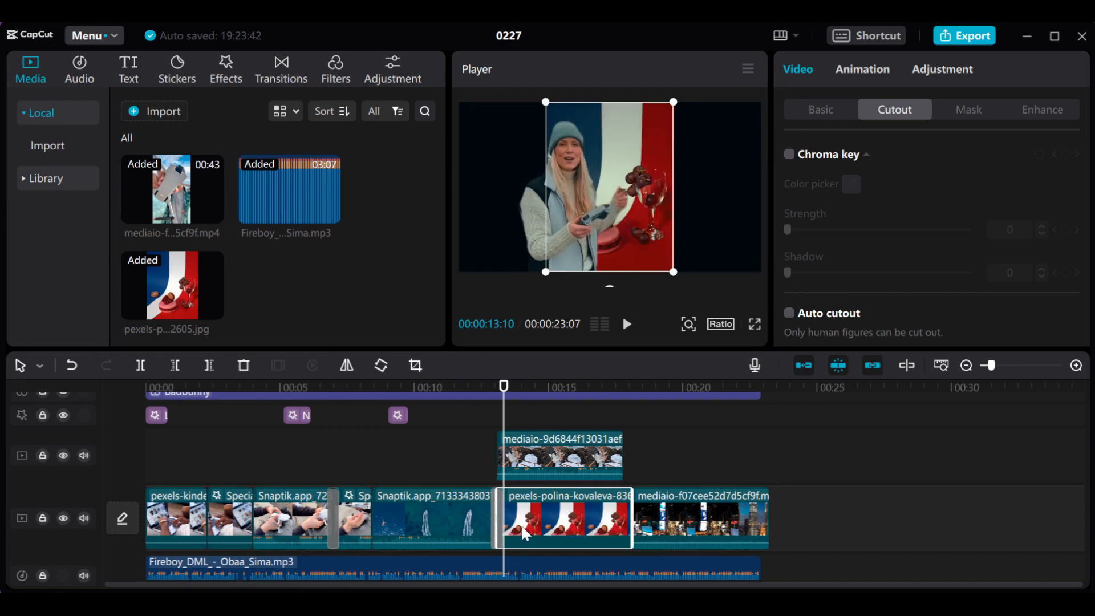
{"action": "left_click_drag", "start_coordinate": [674, 272], "coordinate": [826, 371]}
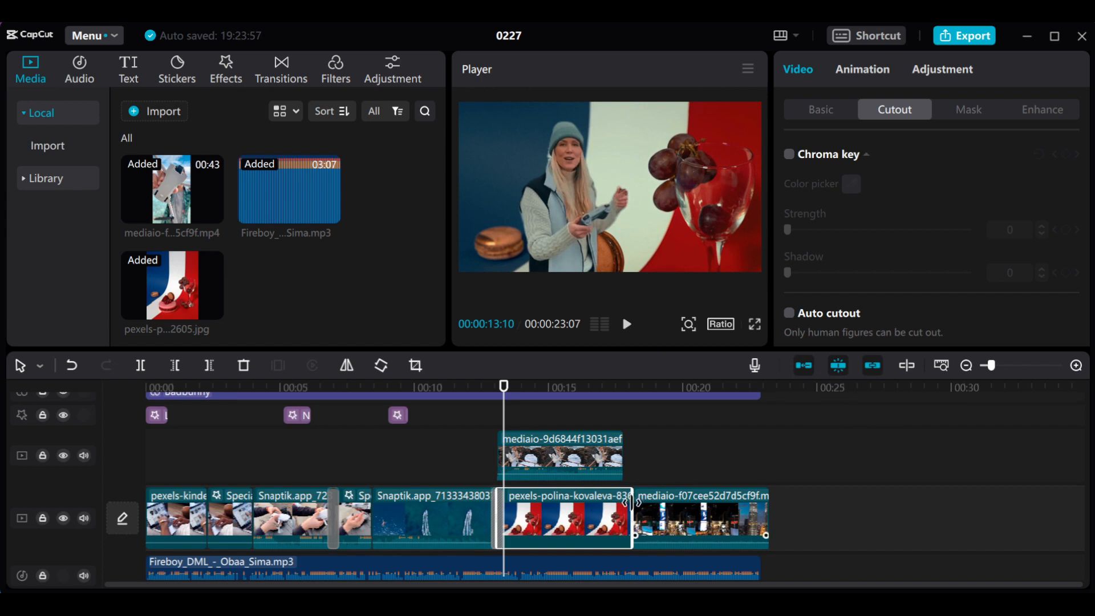
{"action": "left_click_drag", "start_coordinate": [624, 502], "coordinate": [617, 502]}
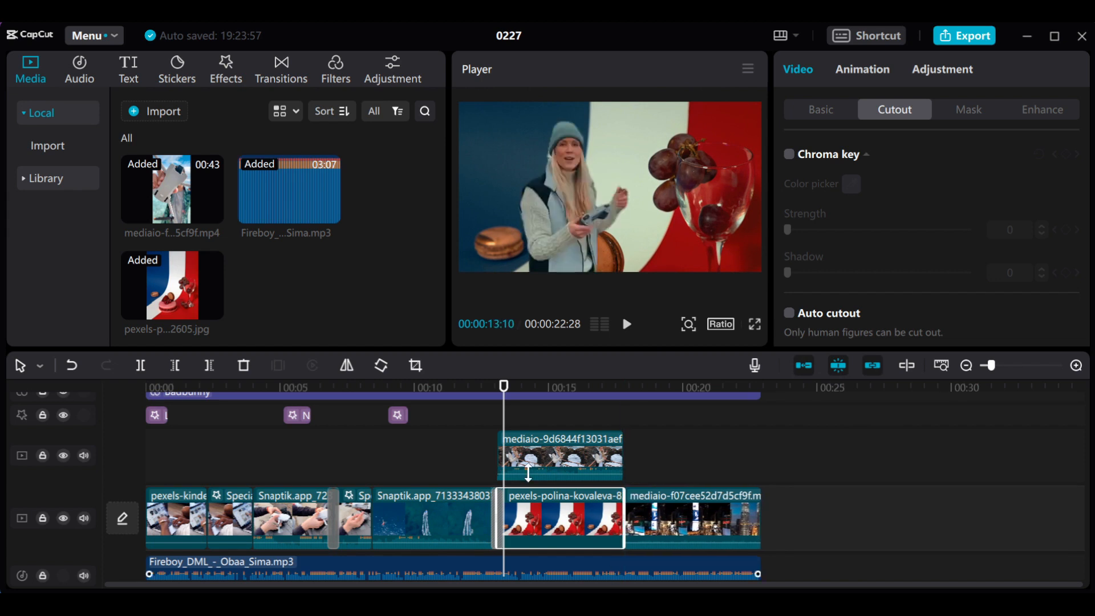
- Play the timeline from 00:00:12:00 to review the woman's cutout over the photo background
{"action": "left_click_drag", "start_coordinate": [504, 391], "coordinate": [469, 393]}
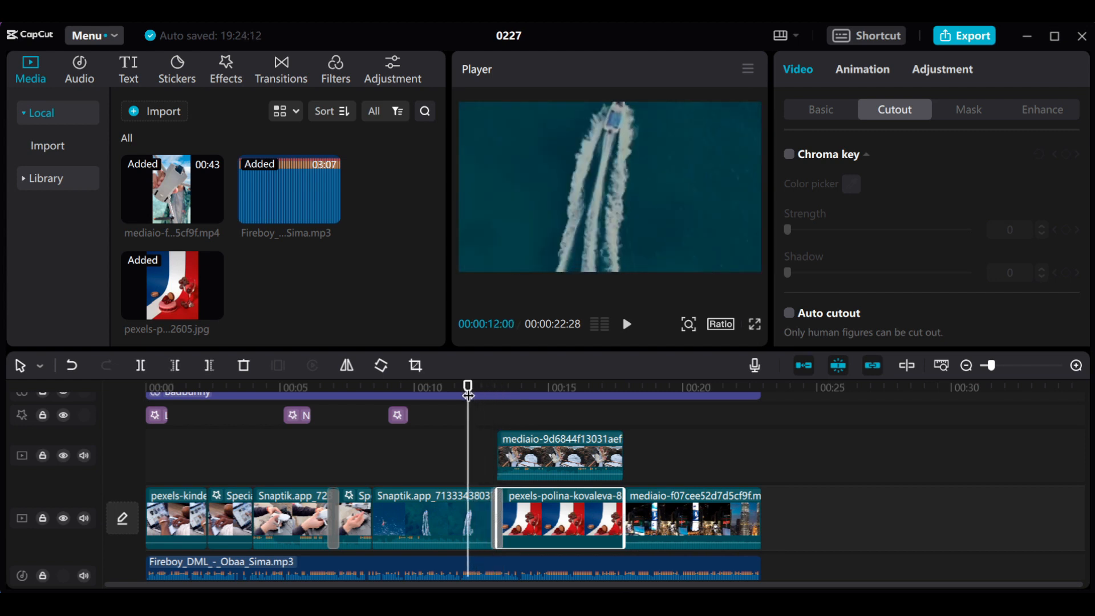
{"action": "key", "text": "space"}
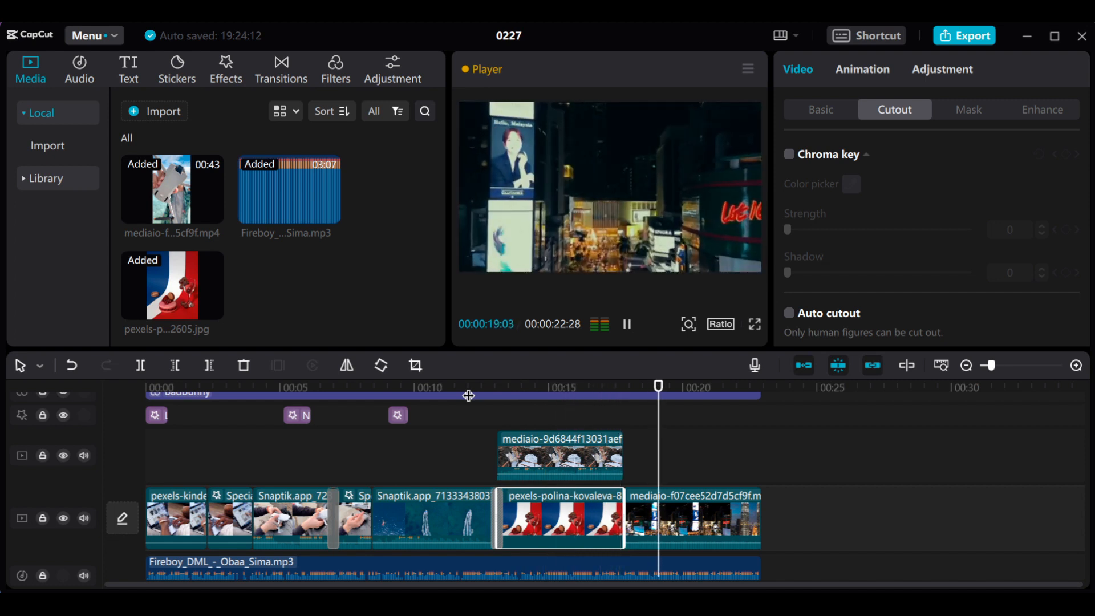
{"action": "key", "text": "space"}
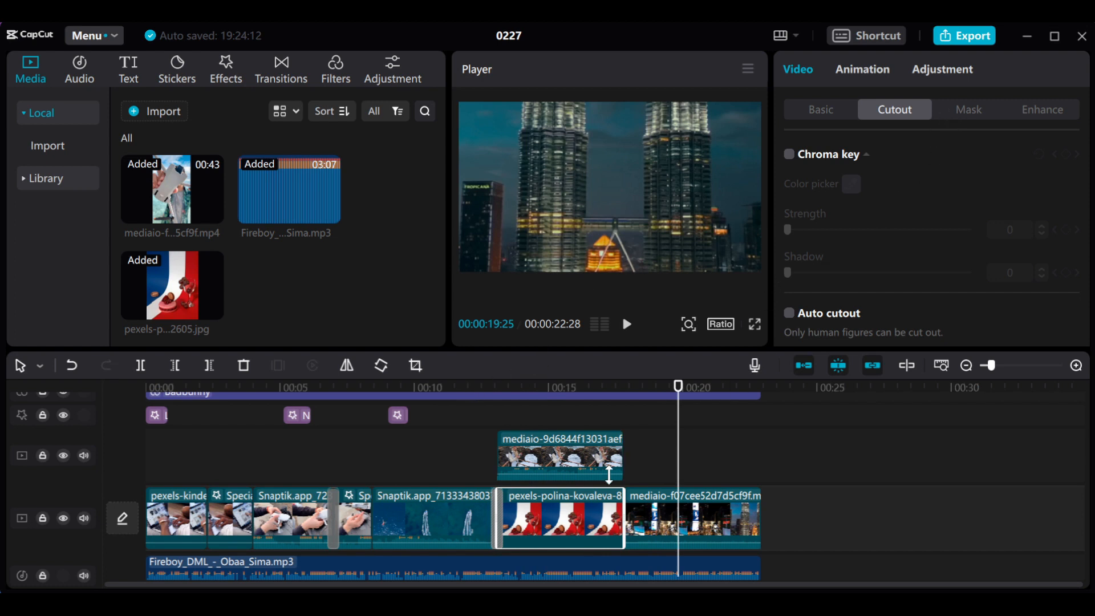
- Undo the photo background, the copied overlay and the Auto cutout, and preview the woman's original clip at 00:00:16:16
{"action": "key", "text": "ctrl+z"}
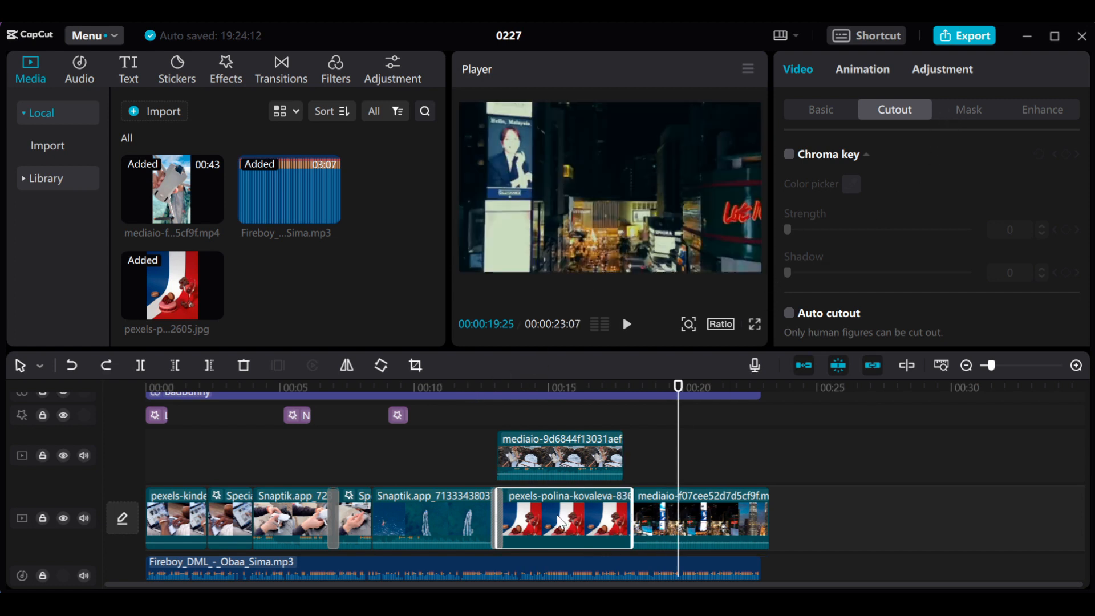
{"action": "key", "text": "Delete"}
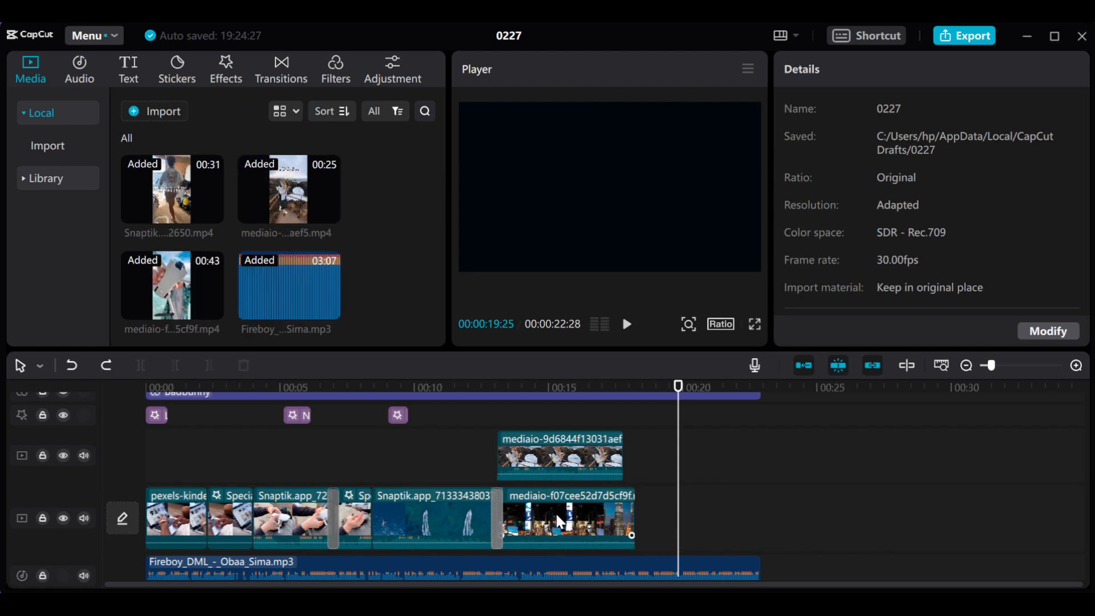
{"action": "key", "text": "ctrl+z"}
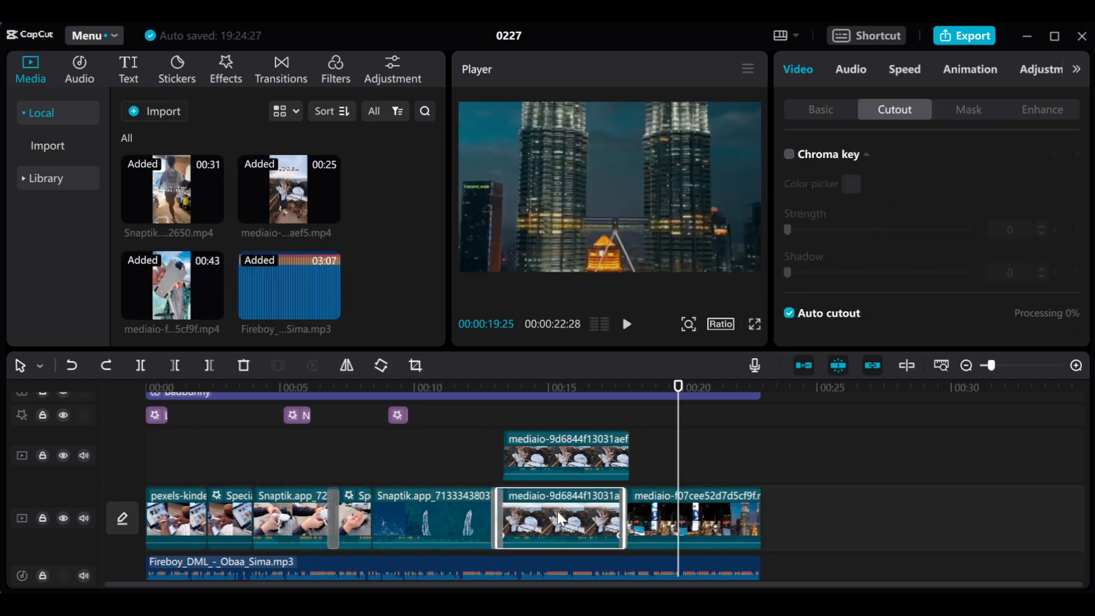
{"action": "left_click_drag", "start_coordinate": [521, 387], "coordinate": [590, 409]}
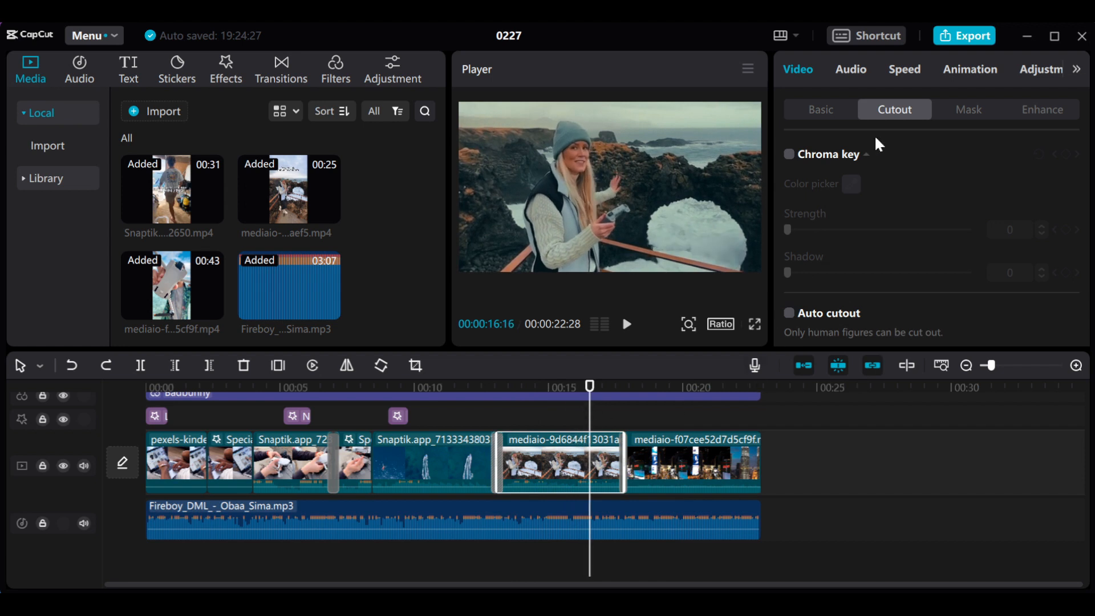
- Open the mask options for the woman's clip and paste a copy of it on a track above, starting at 00:00:13:03
{"action": "left_click", "coordinate": [968, 111]}
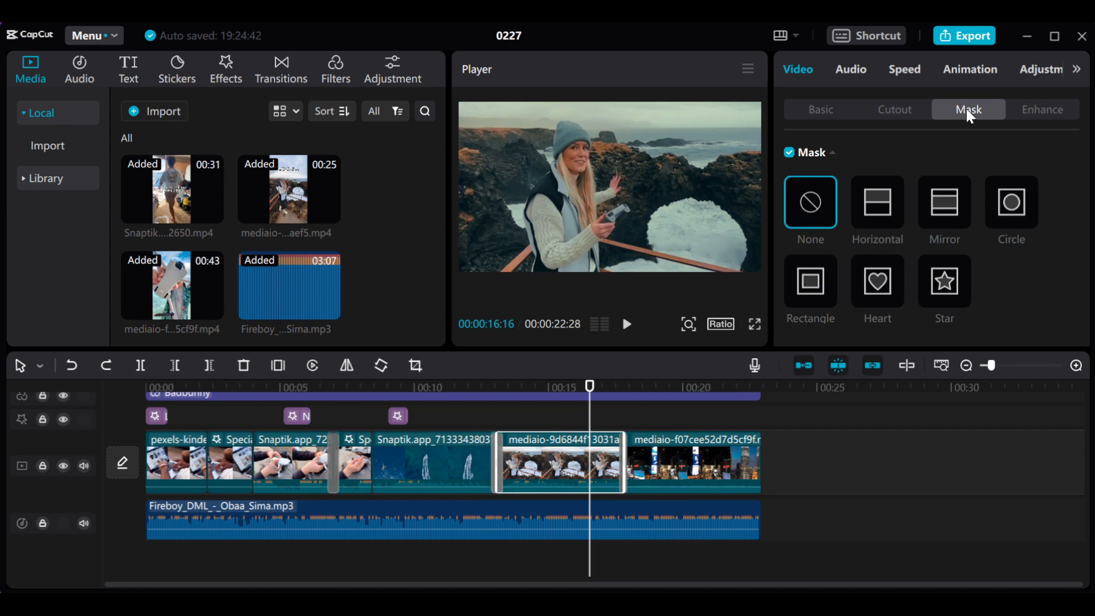
{"action": "right_click", "coordinate": [549, 460]}
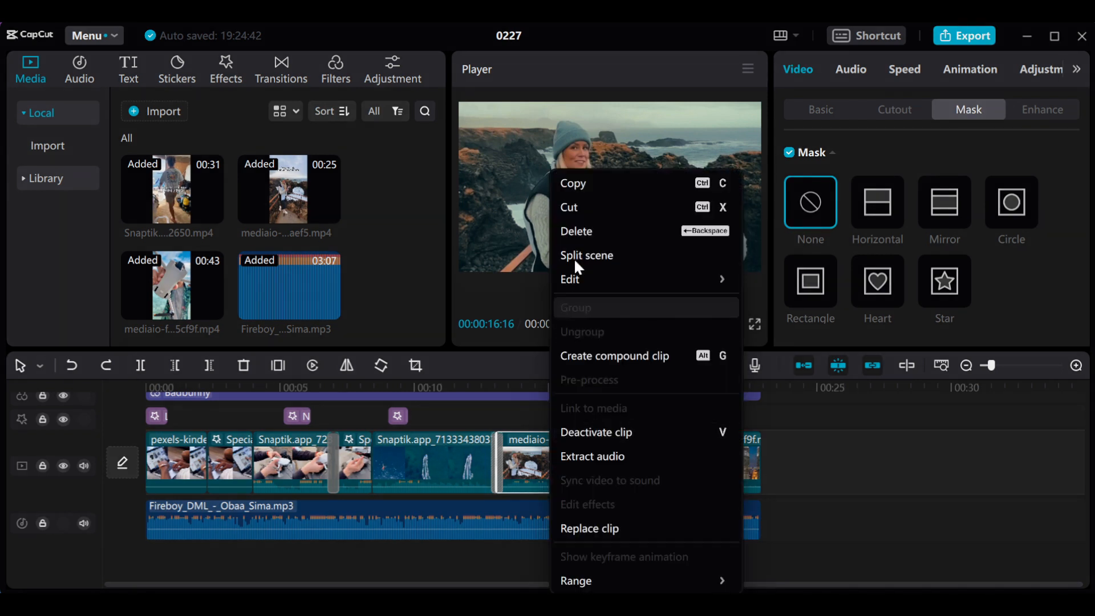
{"action": "left_click", "coordinate": [572, 183]}
{"action": "left_click", "coordinate": [504, 417]}
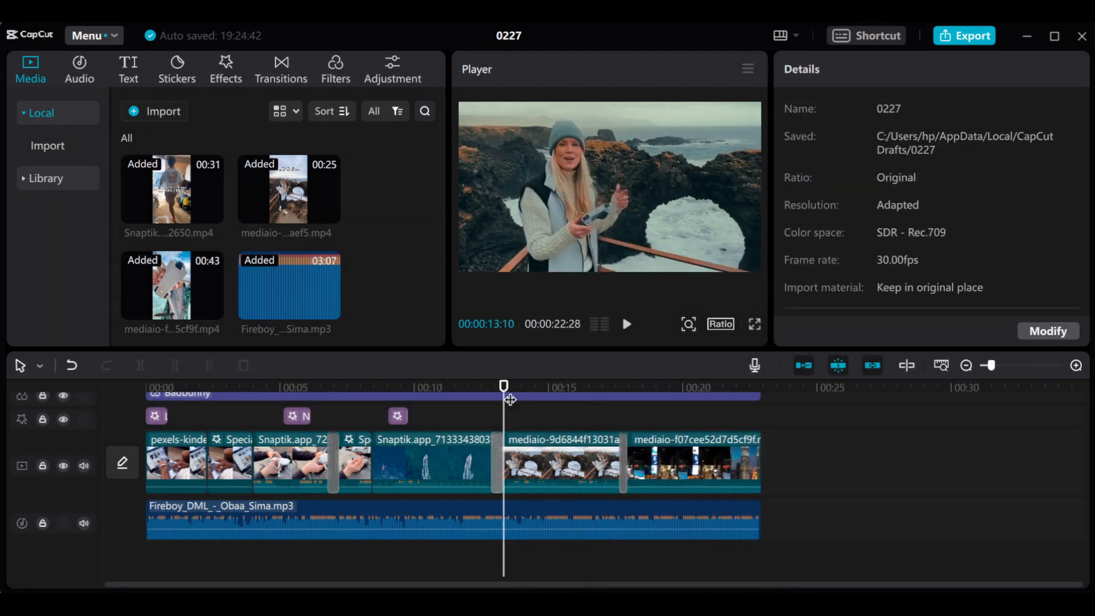
{"action": "left_click", "coordinate": [497, 393]}
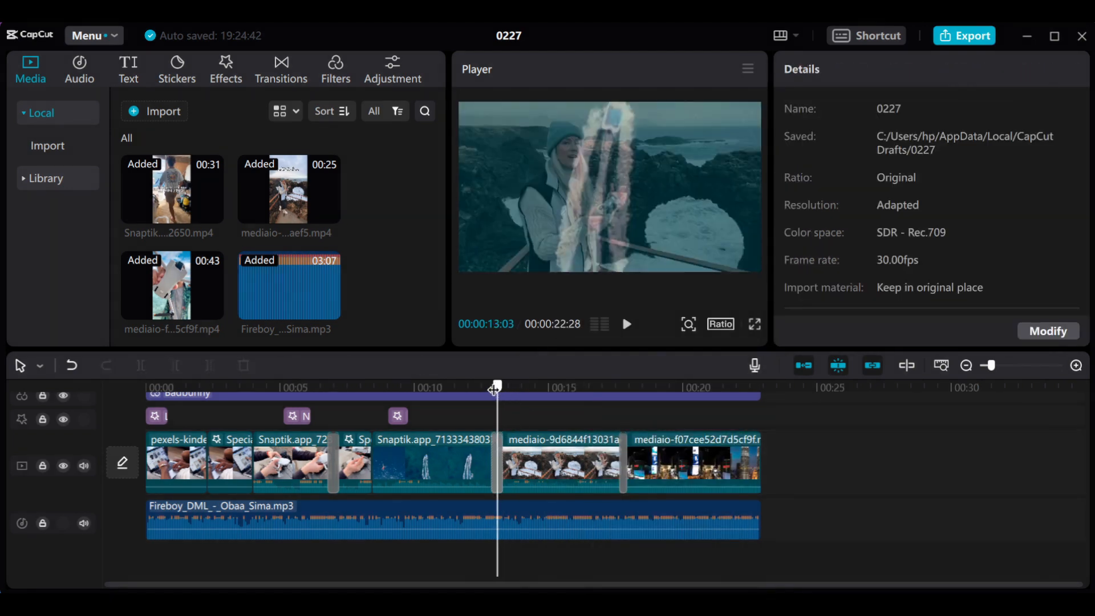
{"action": "right_click", "coordinate": [527, 414]}
{"action": "left_click", "coordinate": [556, 435]}
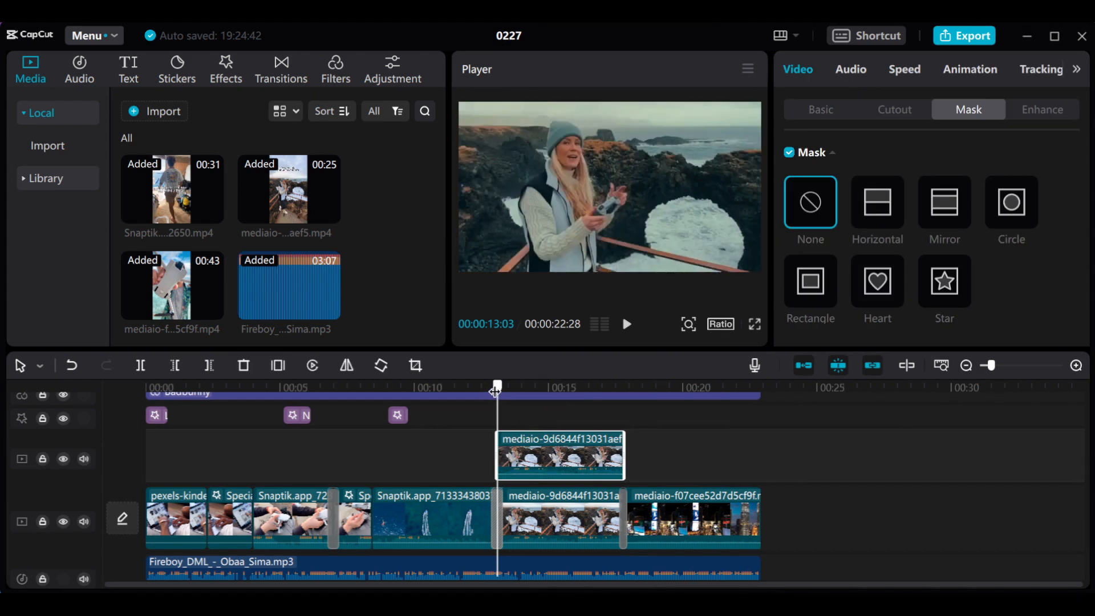
- Apply a Horizontal mask to the overlay copy of the woman's clip, previewed at 00:00:13:26
{"action": "left_click_drag", "start_coordinate": [495, 391], "coordinate": [520, 397]}
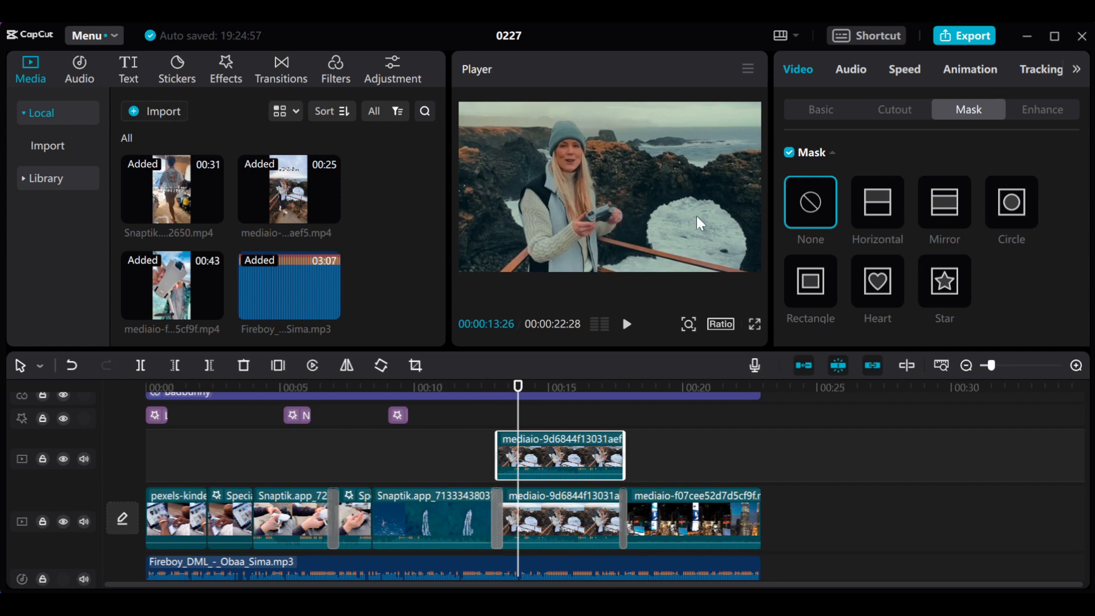
{"action": "left_click", "coordinate": [871, 201]}
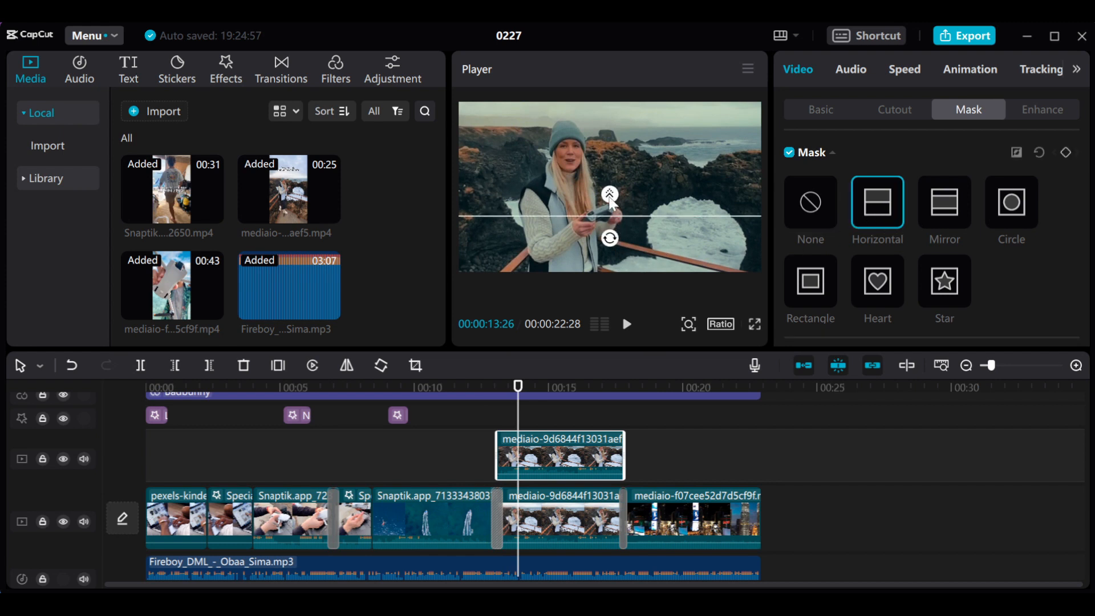
- Rotate the overlay copy's Horizontal mask line to vertical and move the copy to start at 00:00:13:26, previewing it at 00:00:15:17
{"action": "left_click_drag", "start_coordinate": [610, 239], "coordinate": [640, 220]}
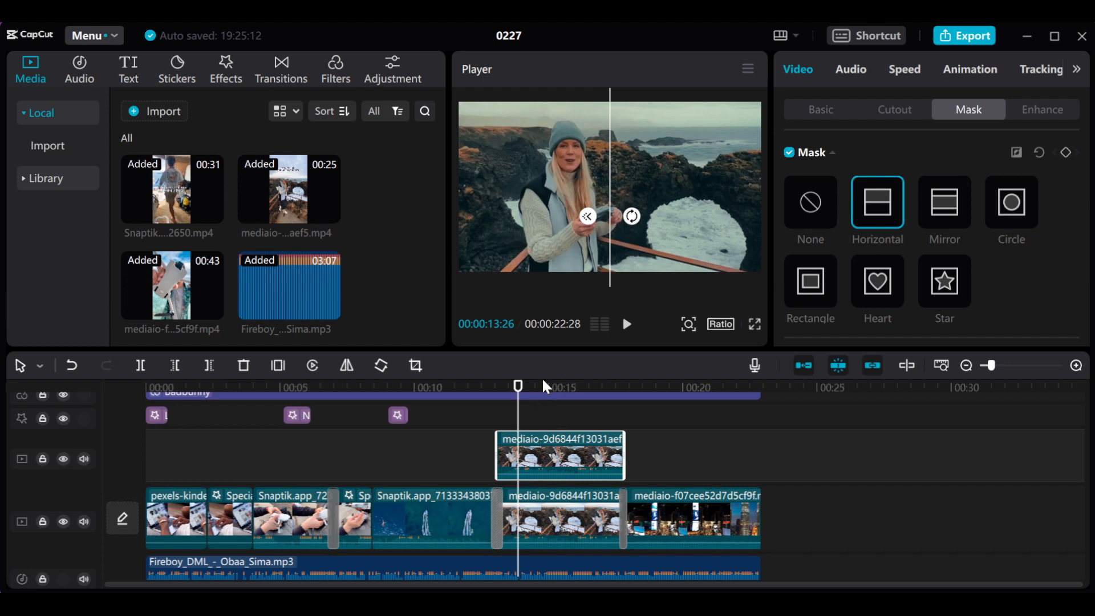
{"action": "mouse_move", "coordinate": [563, 459]}
{"action": "left_mouse_down"}
{"action": "mouse_move", "coordinate": [599, 459]}
{"action": "mouse_move", "coordinate": [581, 454]}
{"action": "left_mouse_up"}
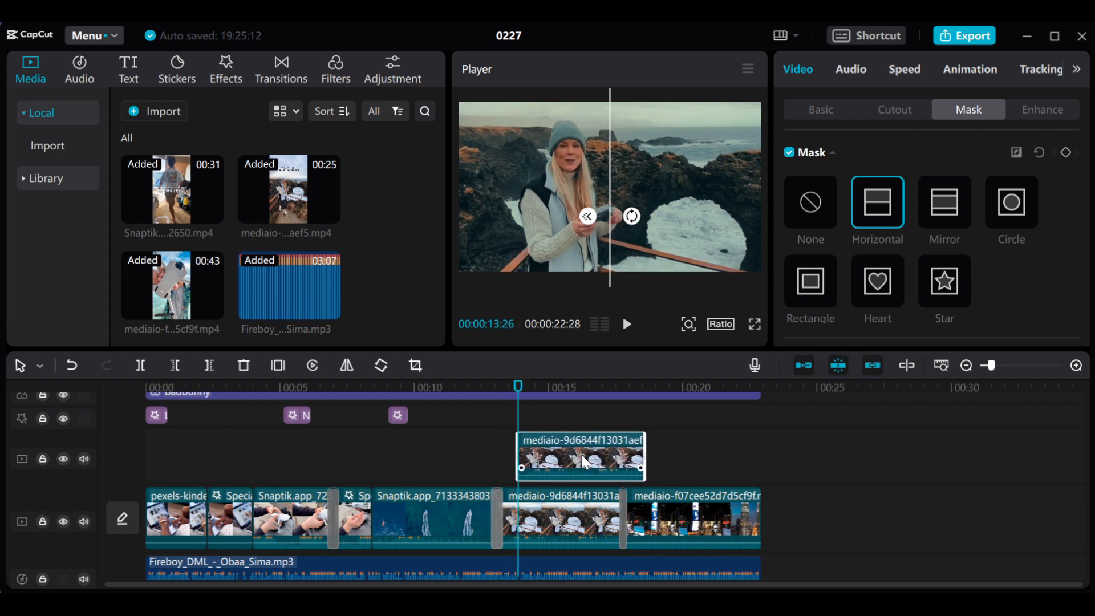
{"action": "left_click", "coordinate": [568, 388]}
{"action": "left_click_drag", "start_coordinate": [569, 397], "coordinate": [563, 394]}
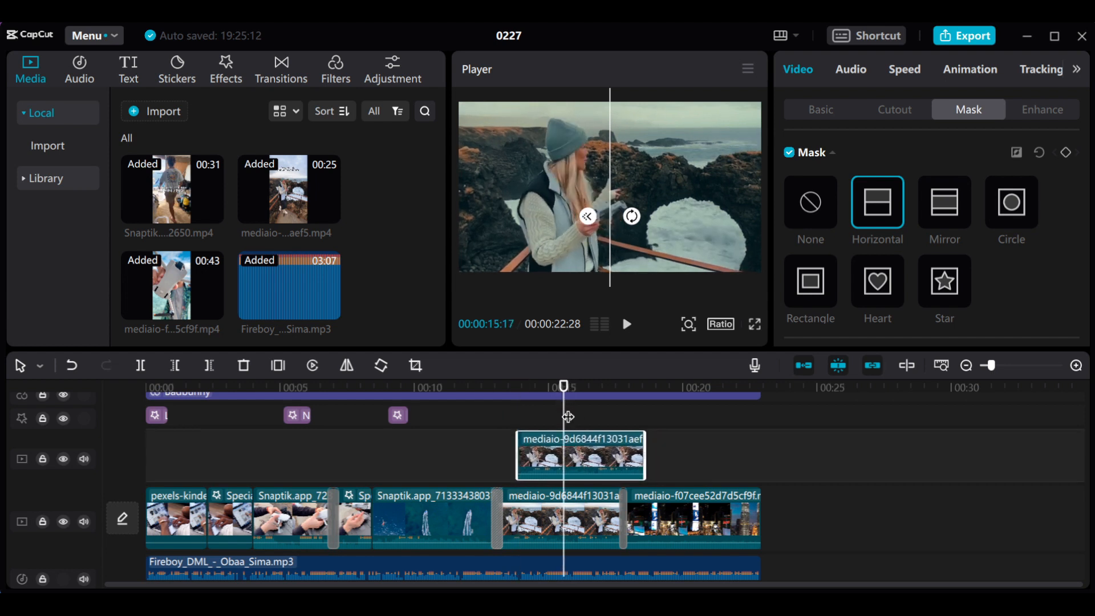
{"action": "left_click", "coordinate": [579, 514]}
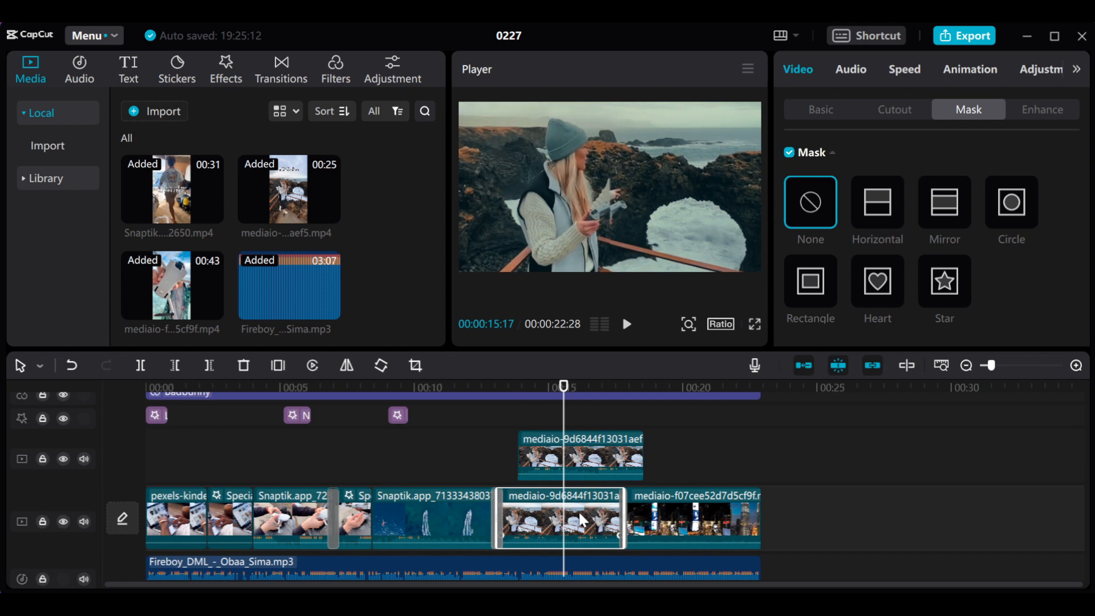
{"action": "left_click", "coordinate": [577, 458]}
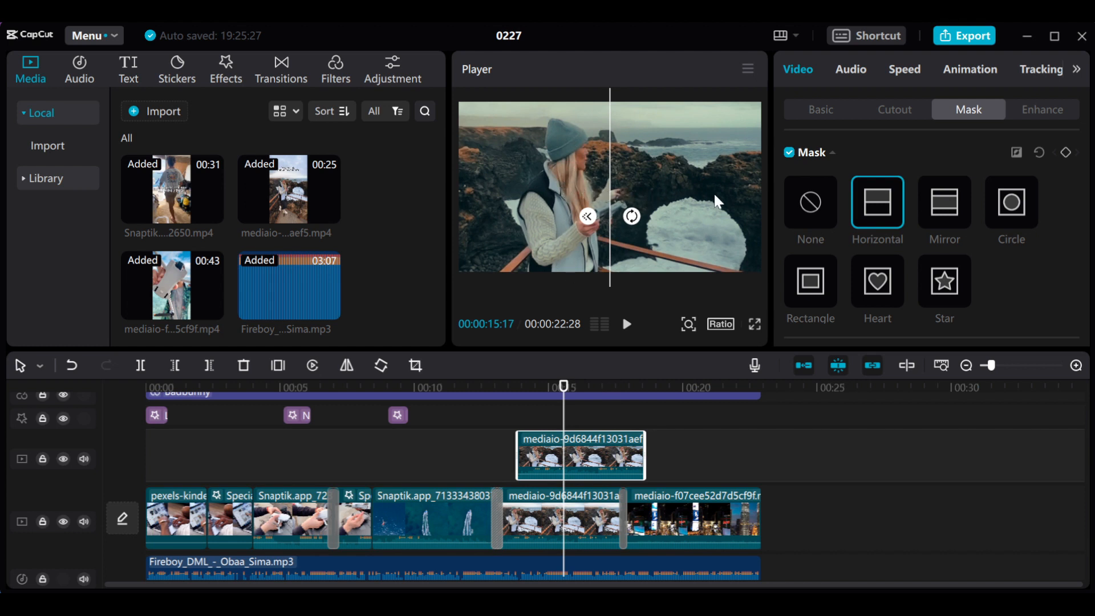
- Remove the mask from the overlay copy, preview it at 00:00:15:01 and open its basic position and size settings
{"action": "left_click", "coordinate": [812, 214]}
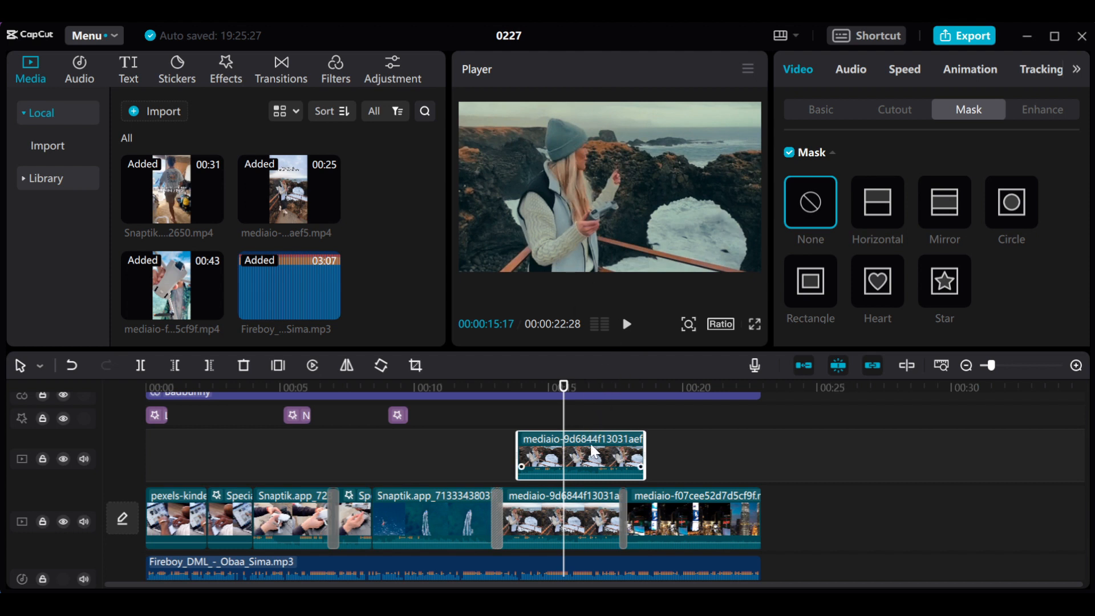
{"action": "left_click", "coordinate": [539, 387]}
{"action": "left_click_drag", "start_coordinate": [539, 396], "coordinate": [549, 396]}
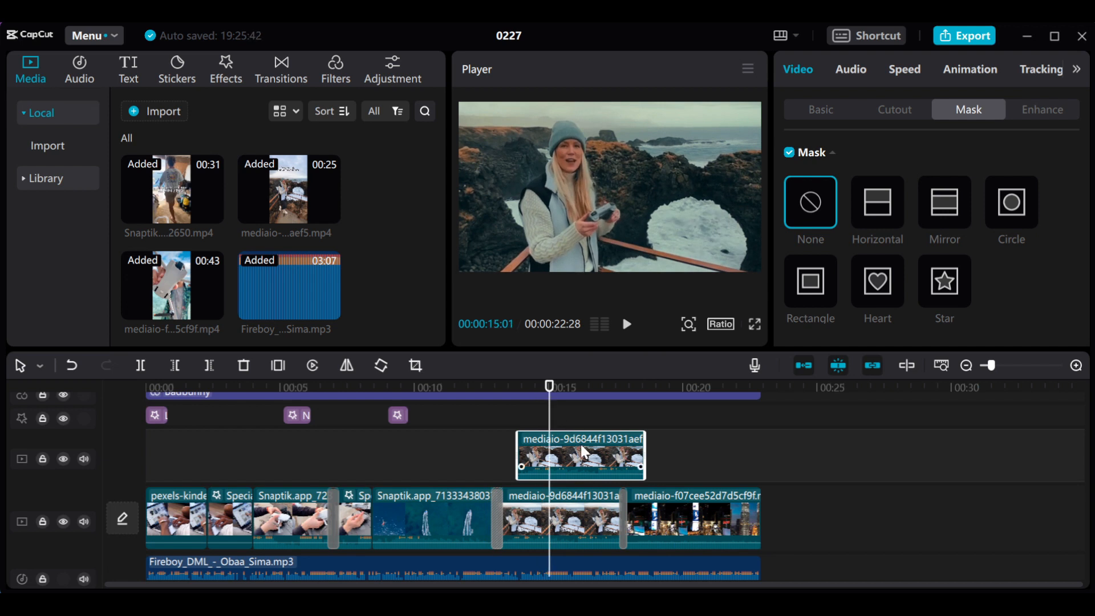
{"action": "left_click", "coordinate": [820, 111]}
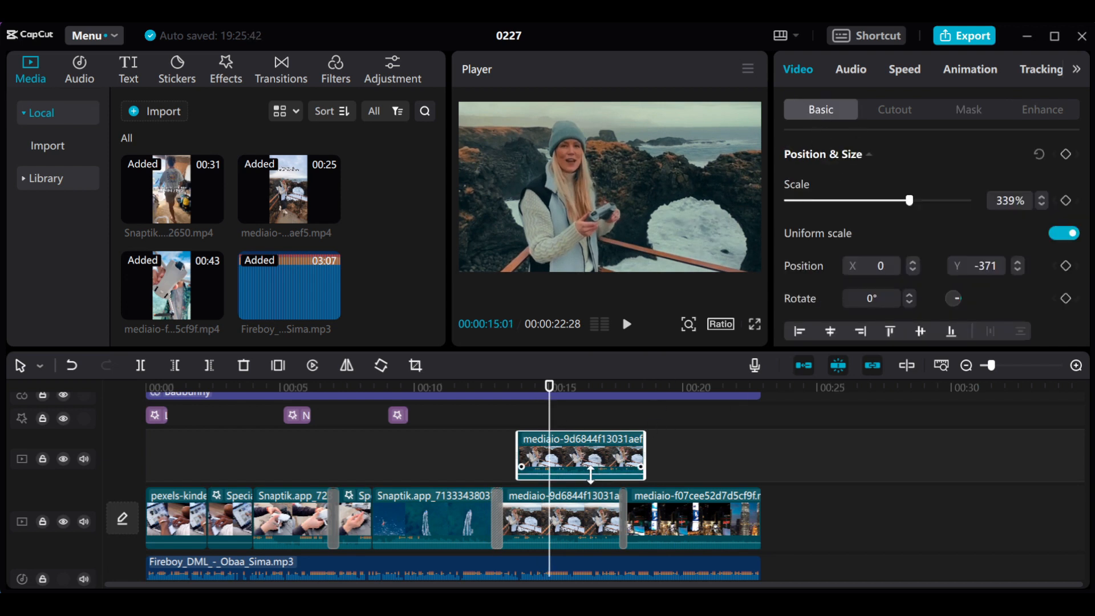
- Move the overlay copy back over the woman's original clip and shift its image right to about X 1527, Y -360
{"action": "left_click", "coordinate": [551, 389]}
{"action": "mouse_move", "coordinate": [499, 390]}
{"action": "left_mouse_down"}
{"action": "mouse_move", "coordinate": [467, 395]}
{"action": "mouse_move", "coordinate": [491, 395]}
{"action": "left_mouse_up"}
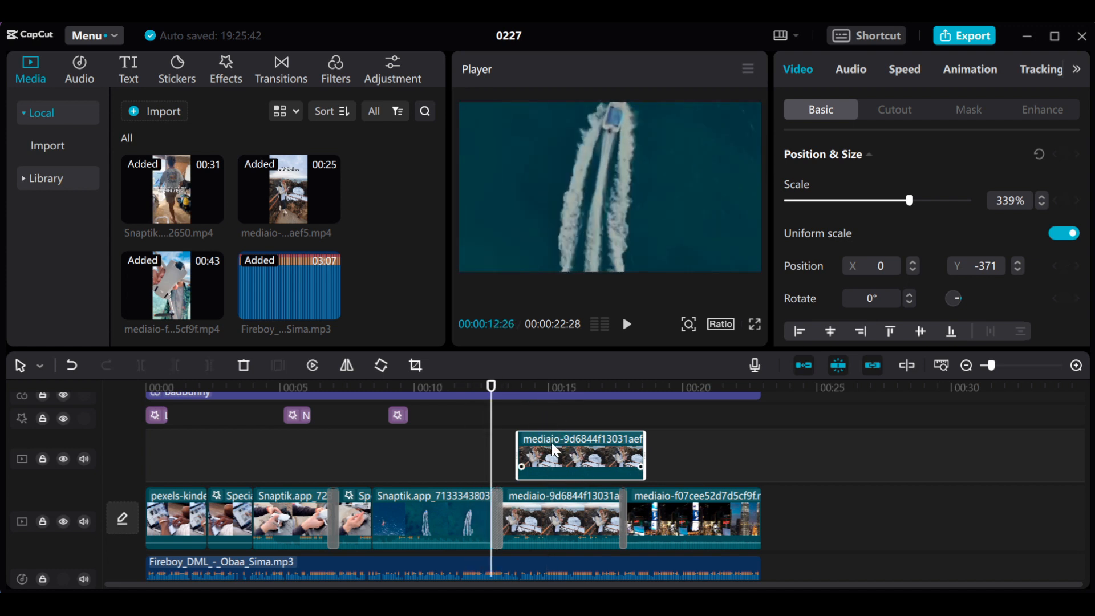
{"action": "left_click_drag", "start_coordinate": [494, 392], "coordinate": [528, 392]}
{"action": "left_click_drag", "start_coordinate": [574, 450], "coordinate": [565, 450]}
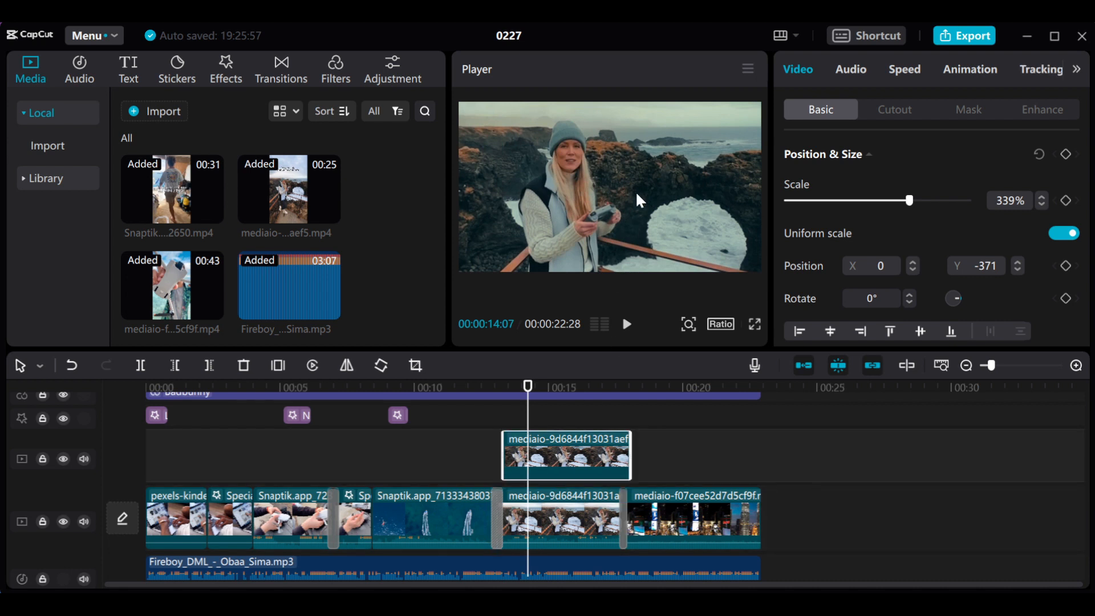
{"action": "left_click_drag", "start_coordinate": [635, 186], "coordinate": [762, 191]}
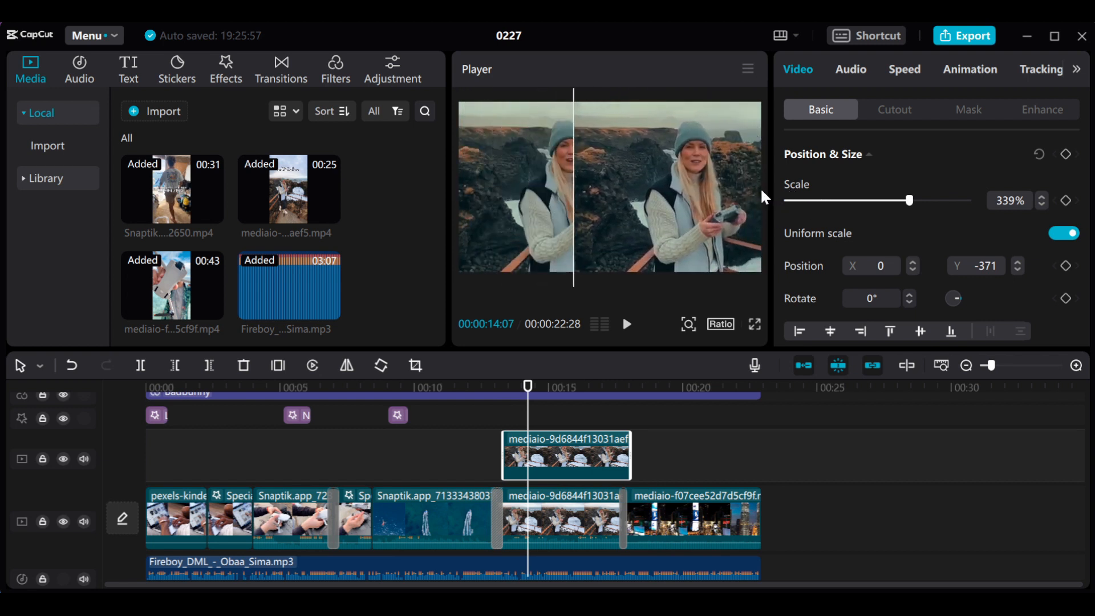
{"action": "left_click_drag", "start_coordinate": [761, 190], "coordinate": [756, 188]}
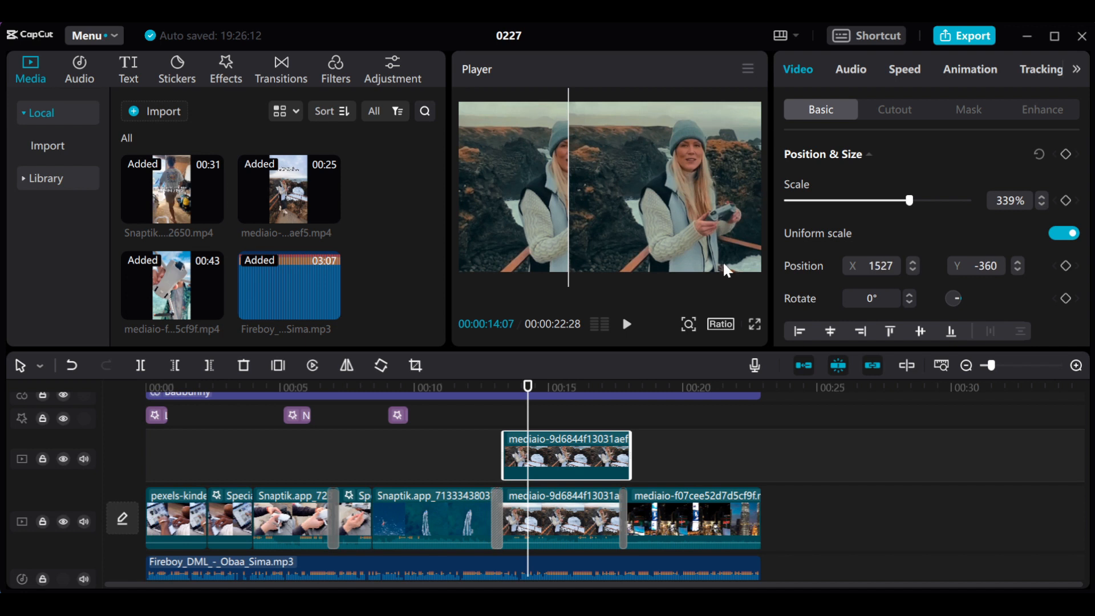
{"action": "mouse_move", "coordinate": [523, 416]}
{"action": "left_mouse_down"}
{"action": "mouse_move", "coordinate": [511, 416]}
{"action": "mouse_move", "coordinate": [526, 416]}
{"action": "left_mouse_up"}
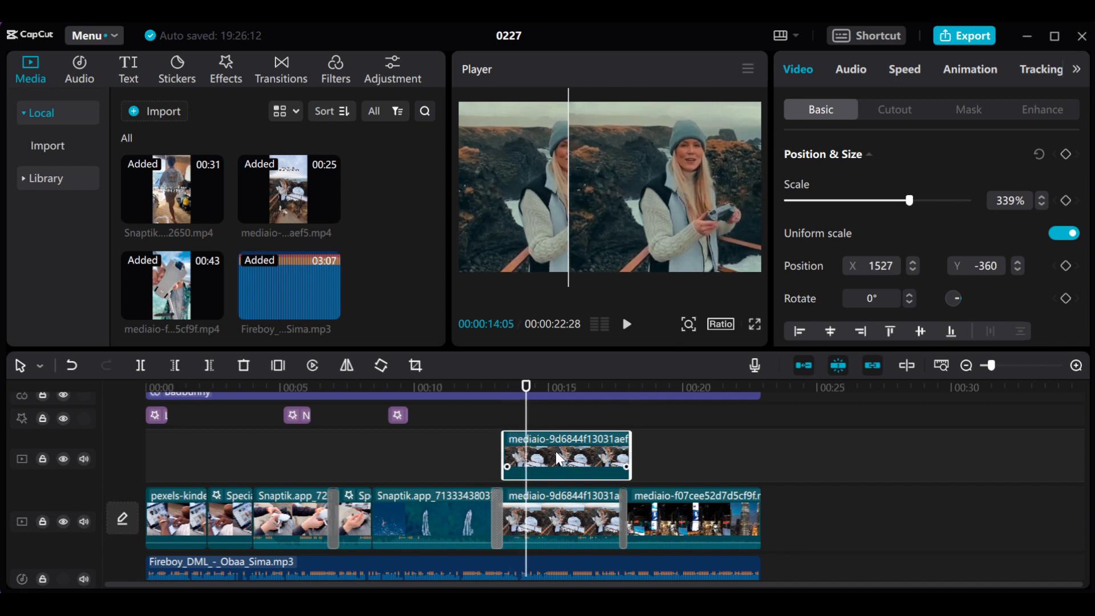
- Apply a Horizontal mask to the shifted overlay copy and tilt its dividing line diagonally
{"action": "left_click", "coordinate": [969, 114]}
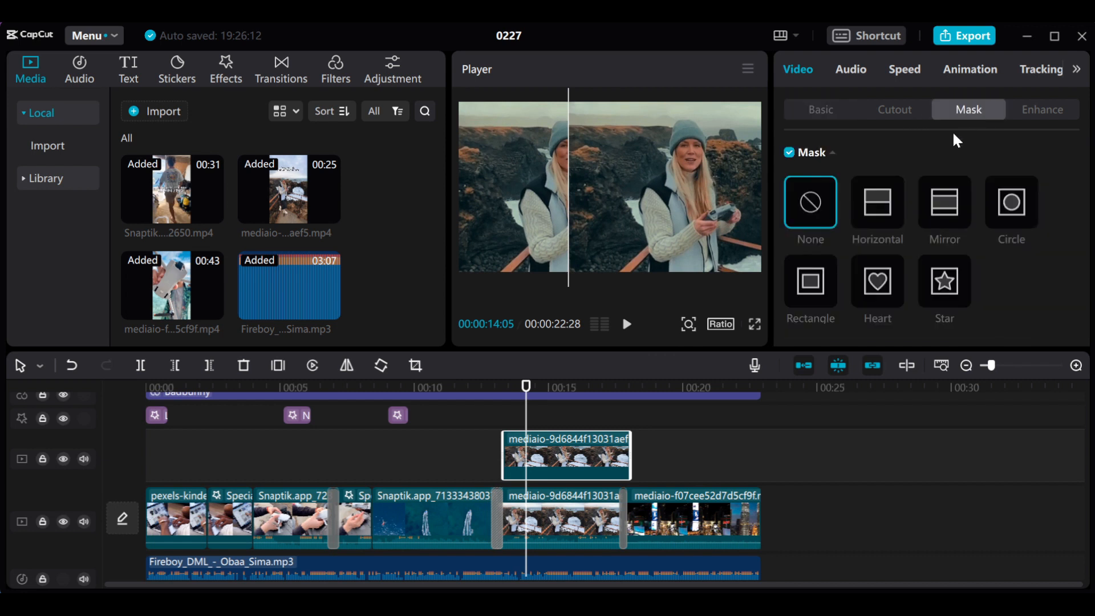
{"action": "left_click", "coordinate": [871, 211]}
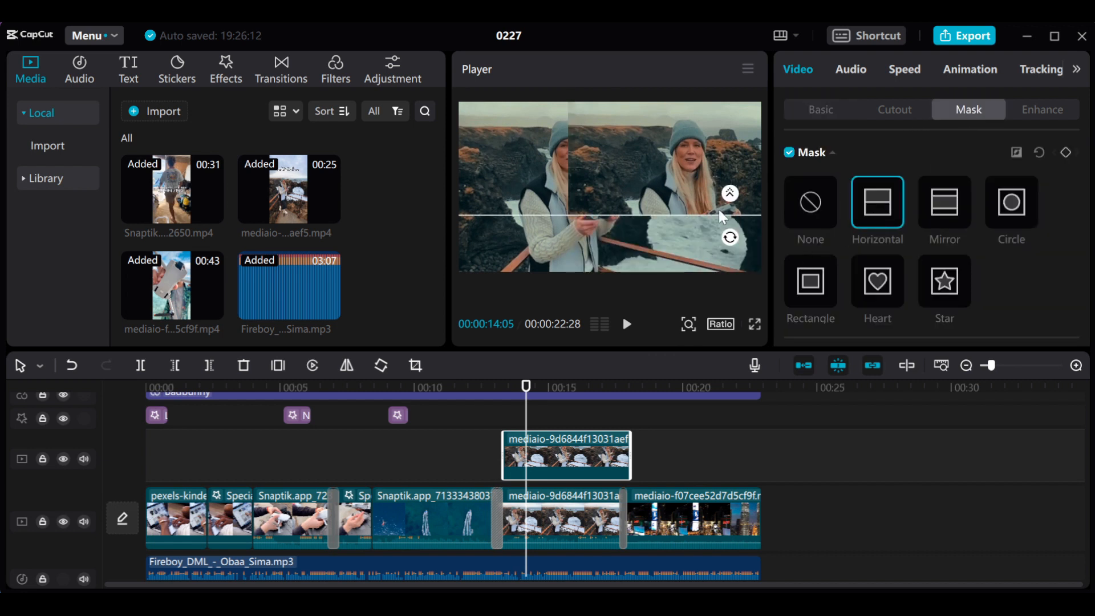
{"action": "mouse_move", "coordinate": [732, 238]}
{"action": "left_mouse_down"}
{"action": "mouse_move", "coordinate": [721, 193]}
{"action": "mouse_move", "coordinate": [740, 223]}
{"action": "mouse_move", "coordinate": [712, 216]}
{"action": "mouse_move", "coordinate": [717, 225]}
{"action": "mouse_move", "coordinate": [723, 201]}
{"action": "mouse_move", "coordinate": [700, 213]}
{"action": "mouse_move", "coordinate": [723, 234]}
{"action": "mouse_move", "coordinate": [731, 205]}
{"action": "mouse_move", "coordinate": [732, 233]}
{"action": "mouse_move", "coordinate": [731, 197]}
{"action": "mouse_move", "coordinate": [727, 210]}
{"action": "mouse_move", "coordinate": [721, 201]}
{"action": "mouse_move", "coordinate": [738, 231]}
{"action": "left_mouse_up"}
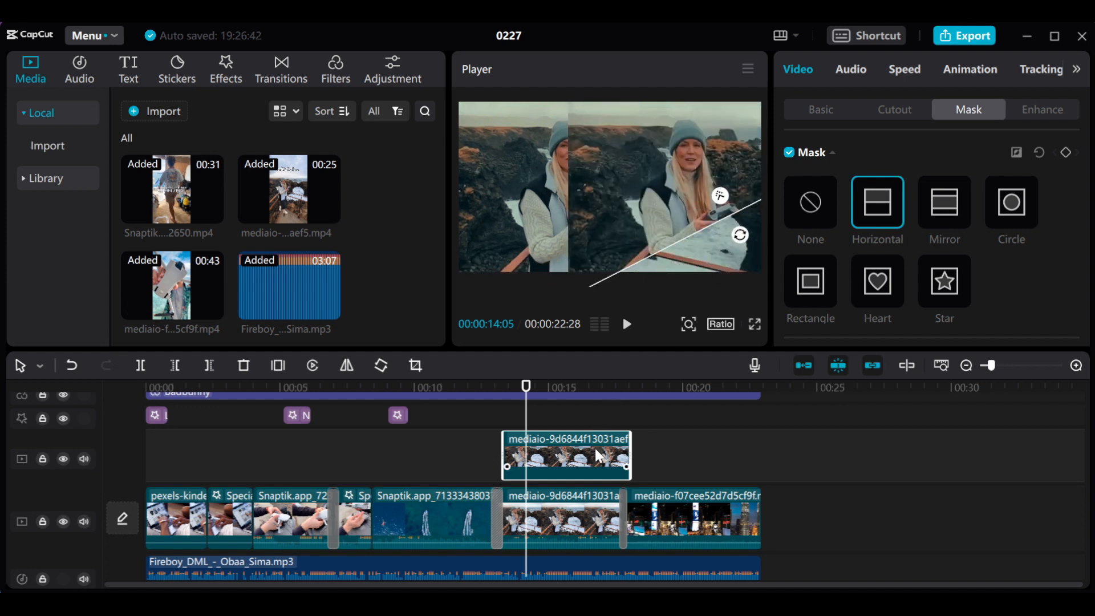
- Delete the overlay copy and shift the woman's original clip to the right side of the frame, previewed at 00:00:14:25
{"action": "key", "text": "Delete"}
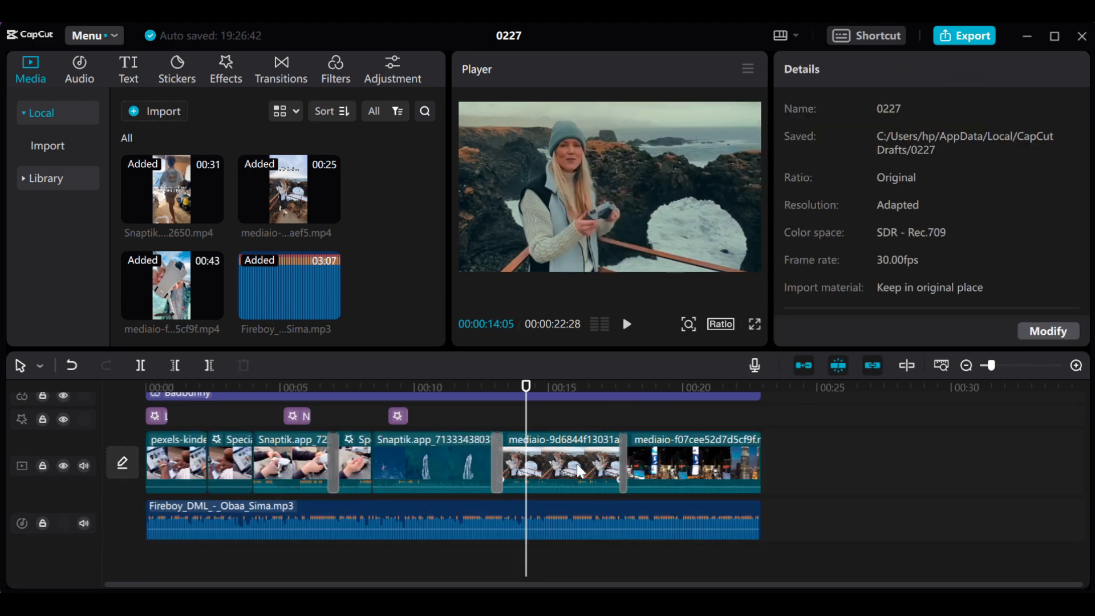
{"action": "left_click", "coordinate": [543, 385]}
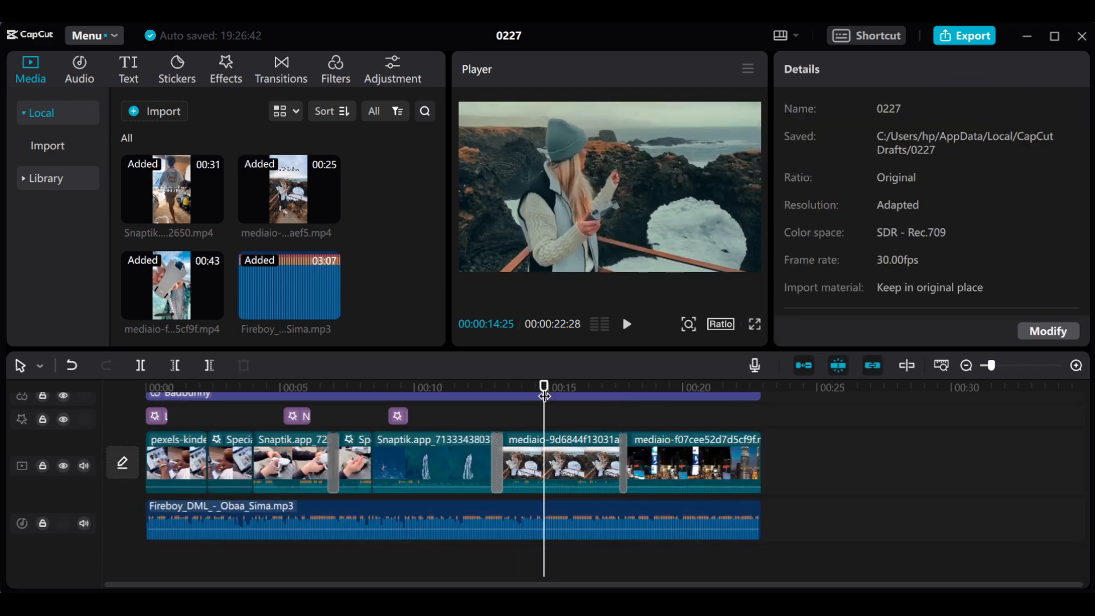
{"action": "left_click", "coordinate": [570, 460]}
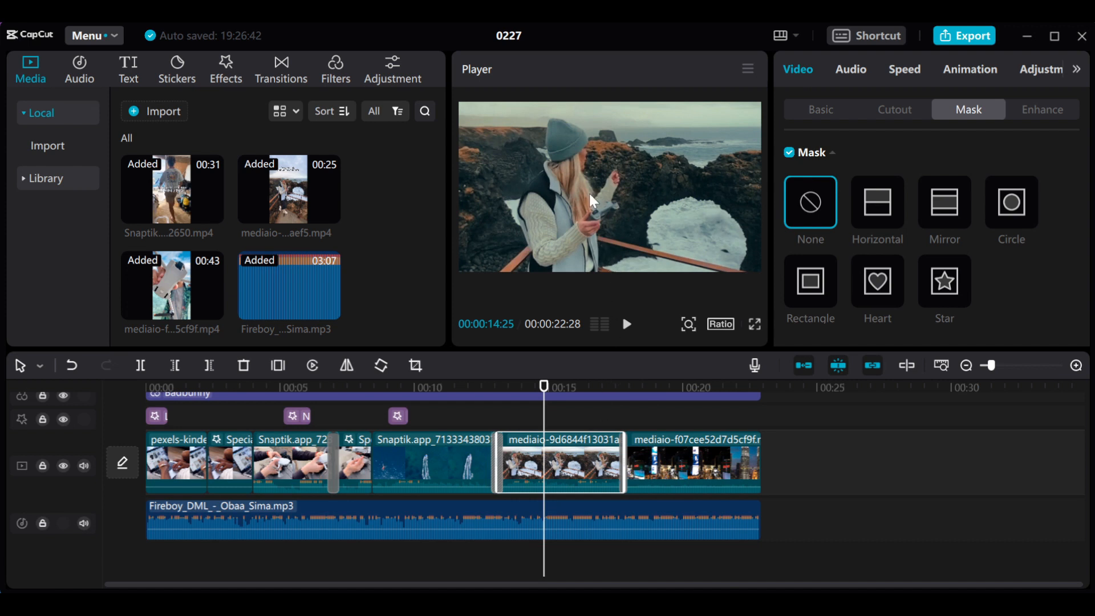
{"action": "left_click_drag", "start_coordinate": [590, 194], "coordinate": [706, 193]}
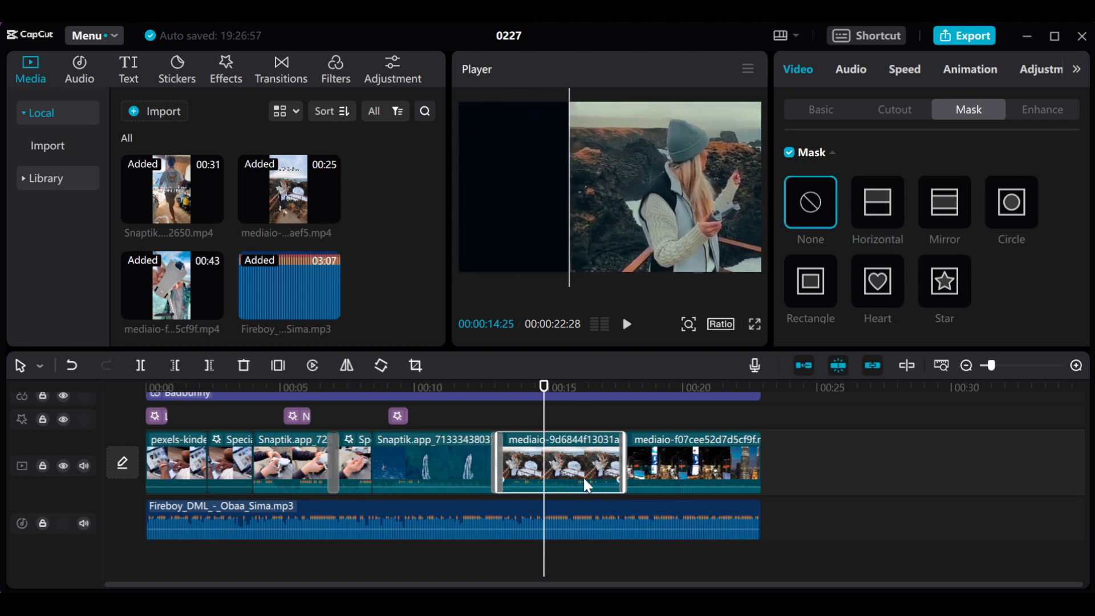
- Paste a copy of the shifted clip of the woman on a track above, aligned with the start of the original
{"action": "right_click", "coordinate": [571, 459]}
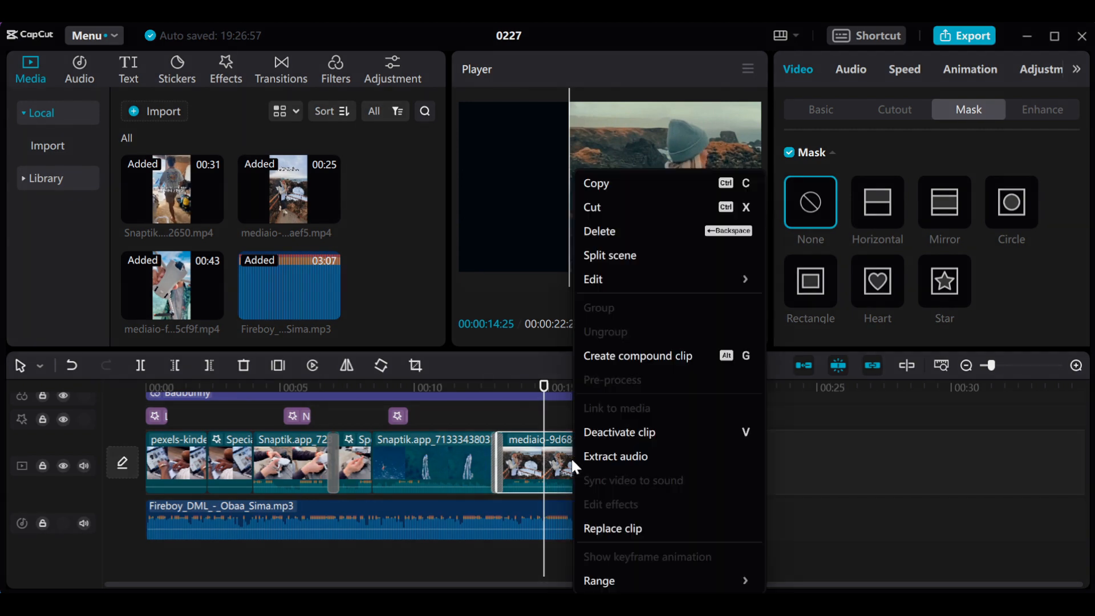
{"action": "left_click", "coordinate": [601, 183]}
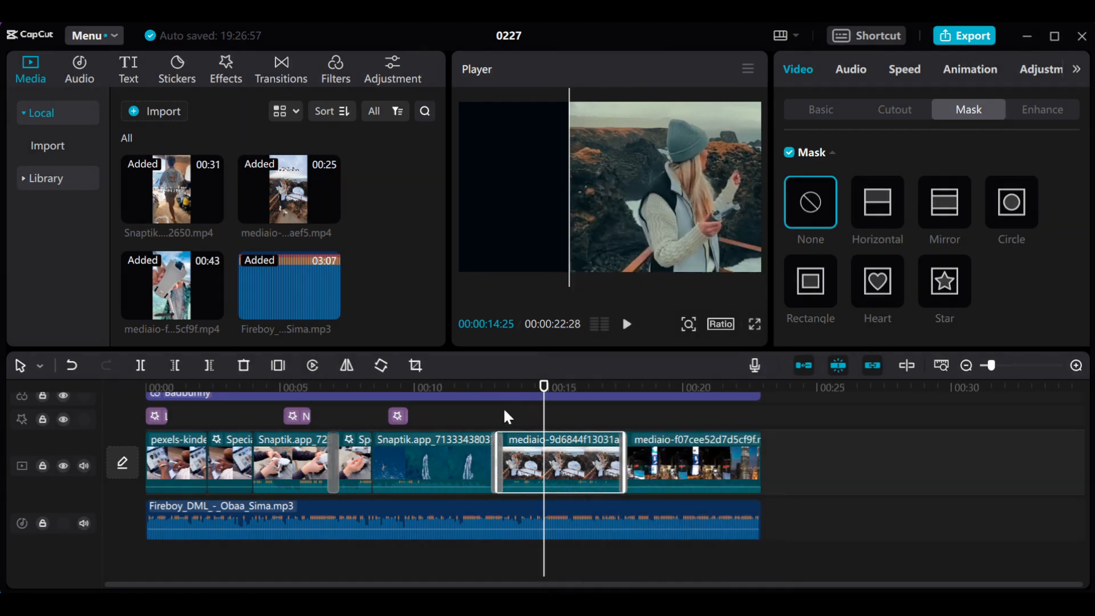
{"action": "right_click", "coordinate": [503, 407]}
{"action": "left_click", "coordinate": [519, 422]}
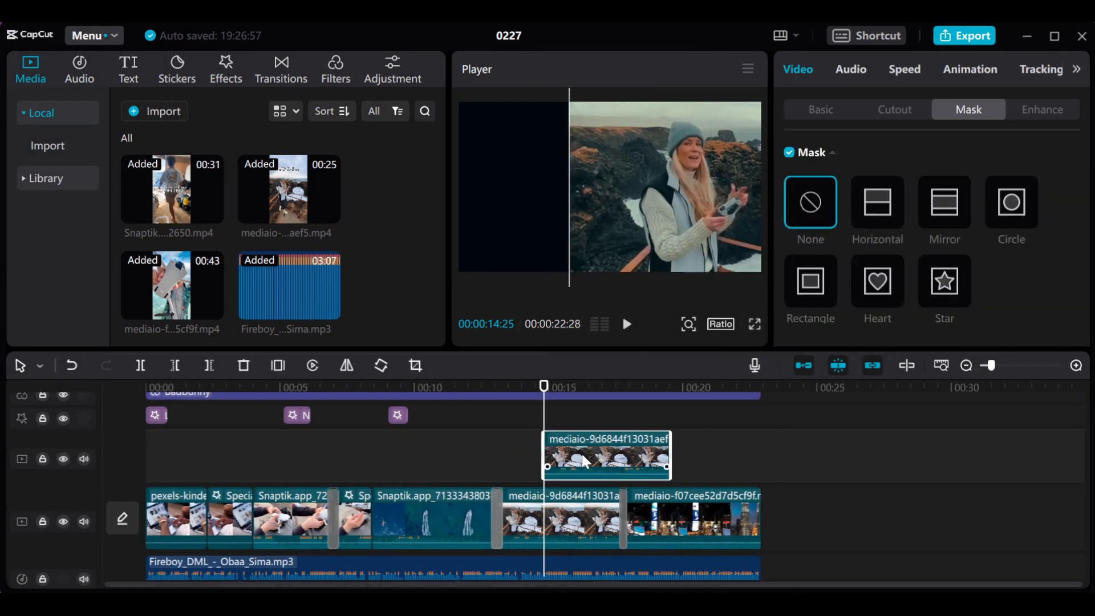
{"action": "left_click_drag", "start_coordinate": [581, 452], "coordinate": [561, 468]}
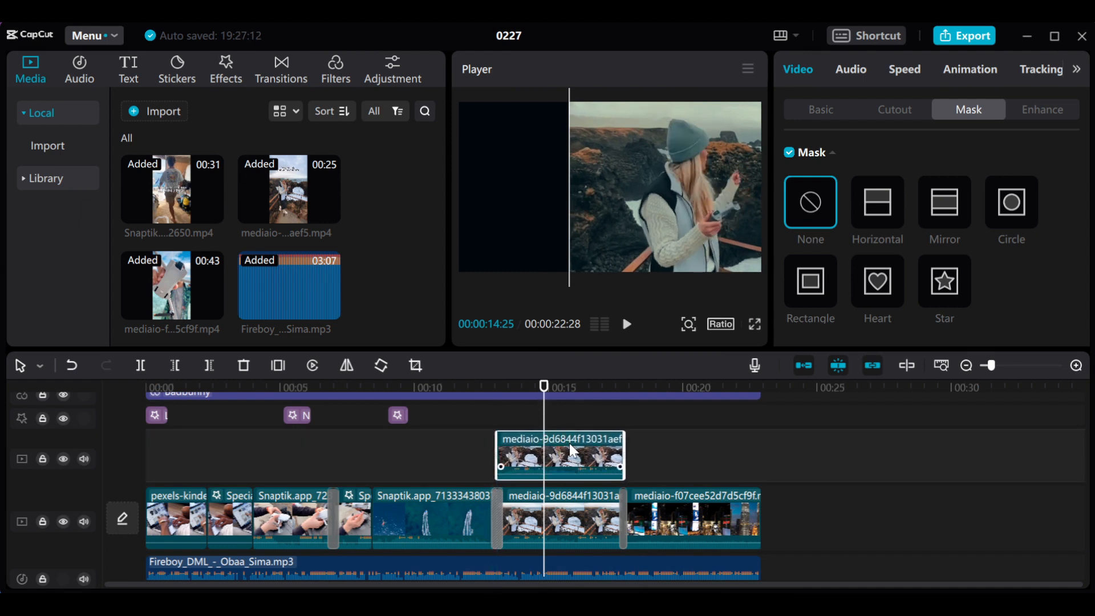
- Shift the new overlay's image left to fill the frame and apply a Horizontal mask rotated to a steep diagonal
{"action": "left_click_drag", "start_coordinate": [703, 201], "coordinate": [577, 201]}
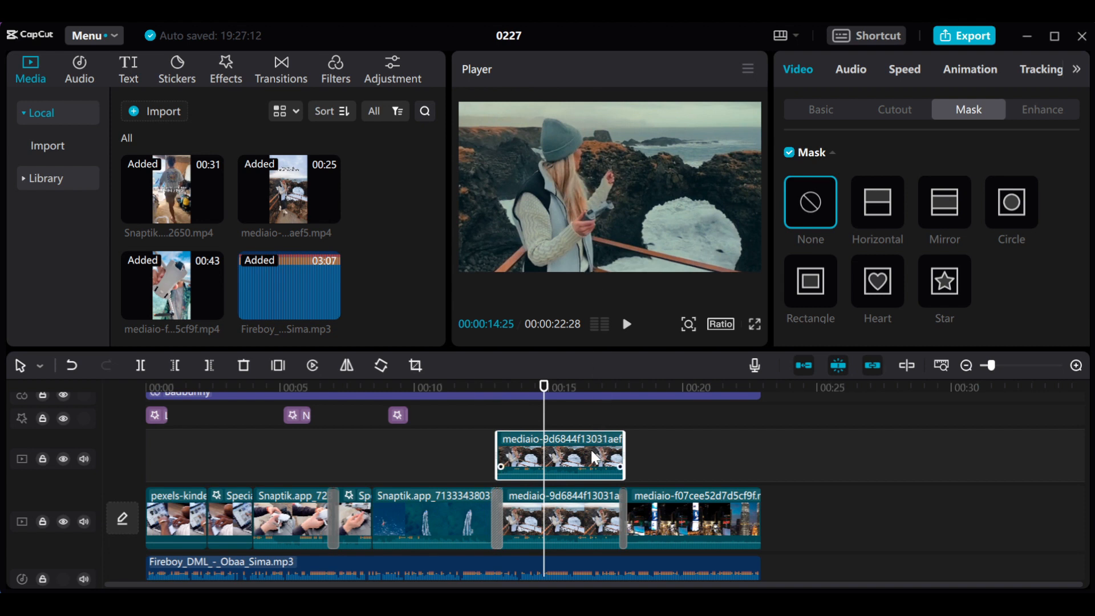
{"action": "left_click", "coordinate": [882, 204]}
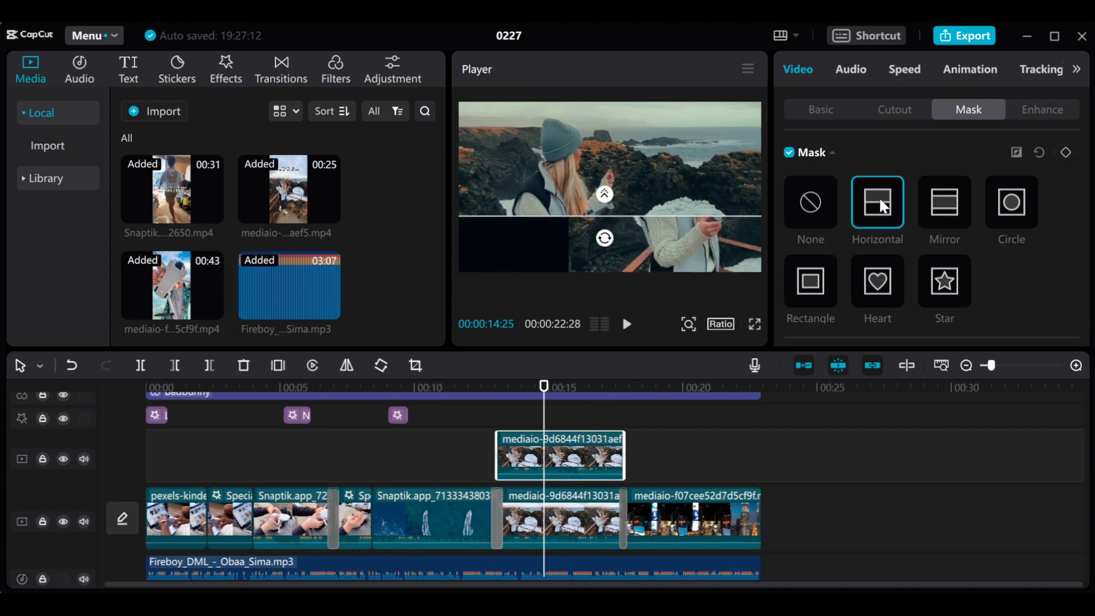
{"action": "left_click_drag", "start_coordinate": [604, 238], "coordinate": [625, 229]}
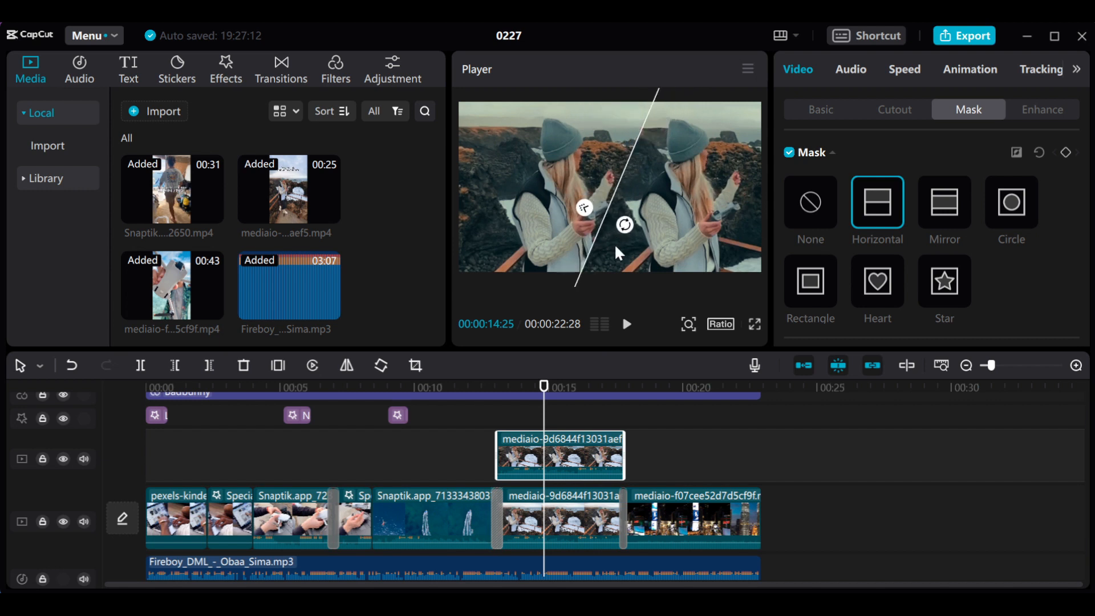
- Play the timeline from about 00:00:11:05 to review the diagonal split of the woman's clip, pausing at 00:00:19:13
{"action": "left_click", "coordinate": [446, 386]}
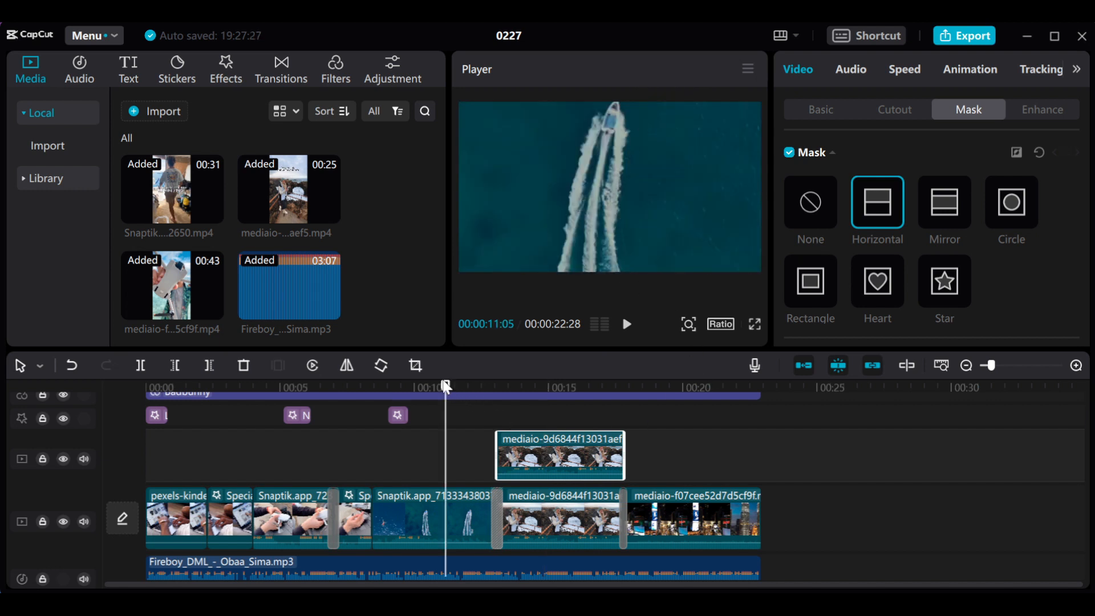
{"action": "left_click_drag", "start_coordinate": [446, 392], "coordinate": [443, 388]}
{"action": "key", "text": "space"}
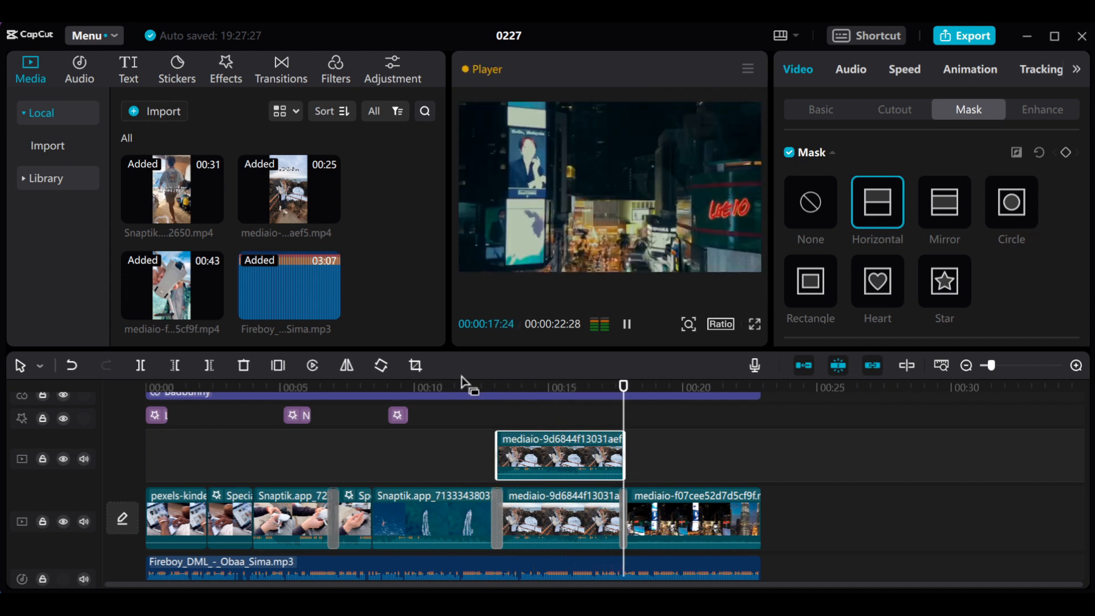
{"action": "left_click", "coordinate": [471, 388]}
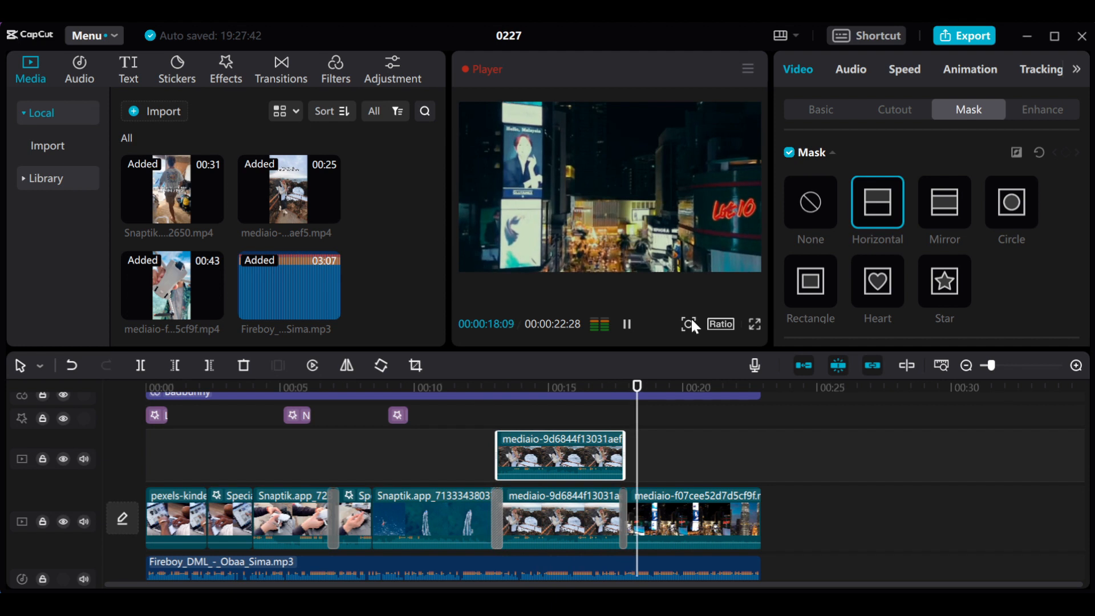
{"action": "key", "text": "space"}
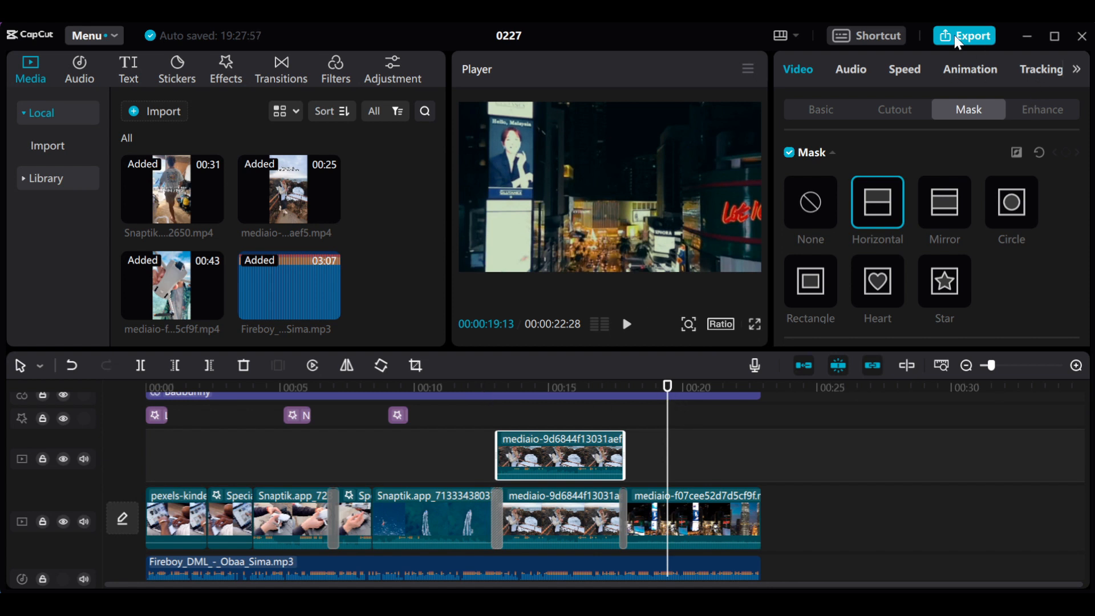
- View the filter and adjustment libraries and return the playhead to 00:00:00:00
{"action": "left_click", "coordinate": [334, 79]}
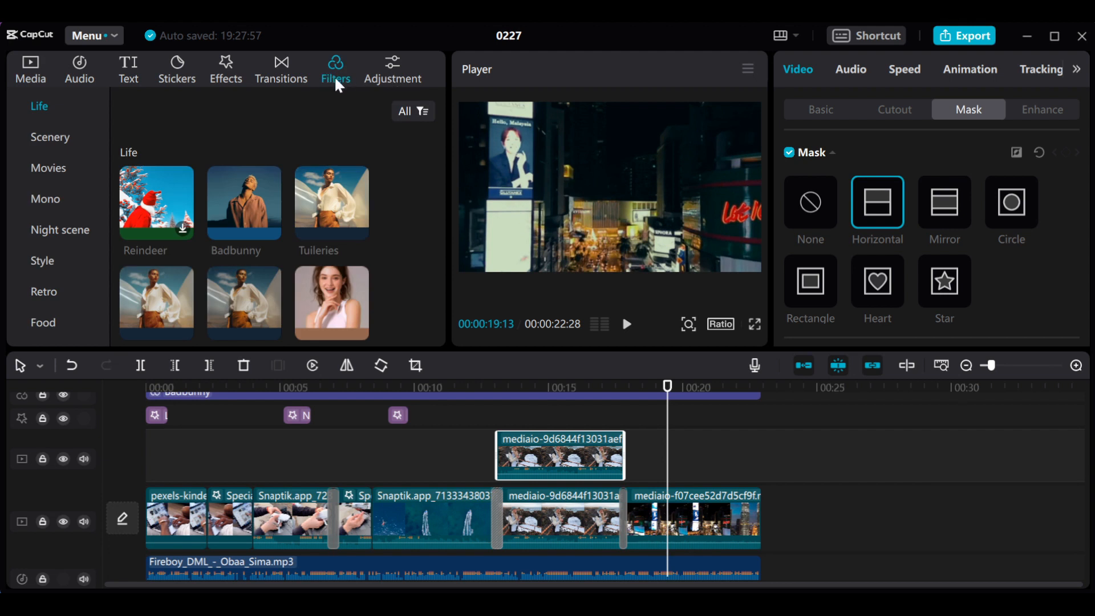
{"action": "left_click", "coordinate": [397, 76]}
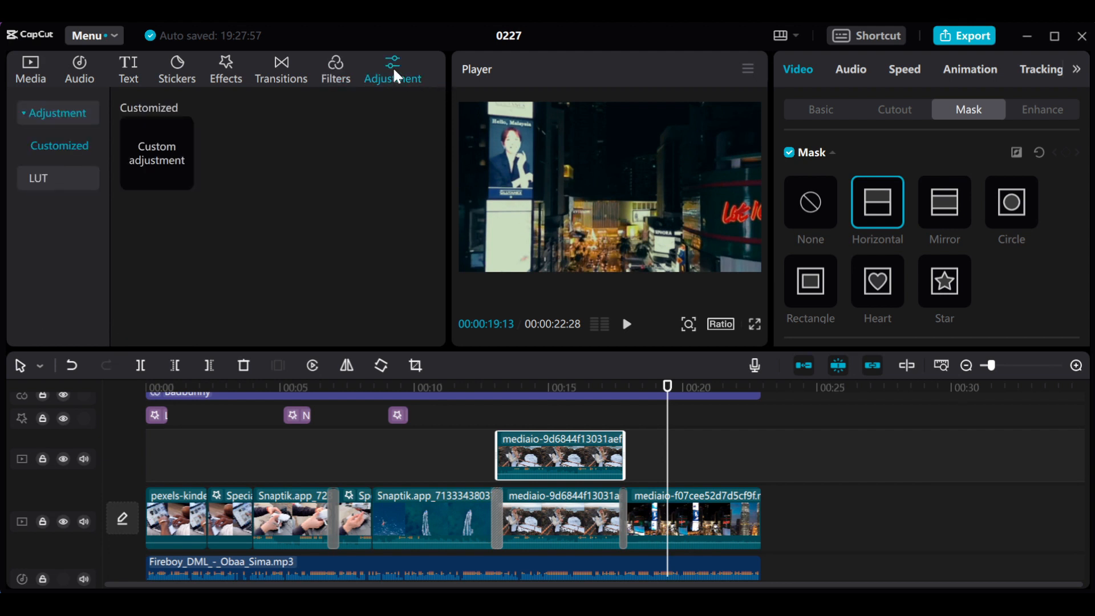
{"action": "left_click", "coordinate": [453, 391]}
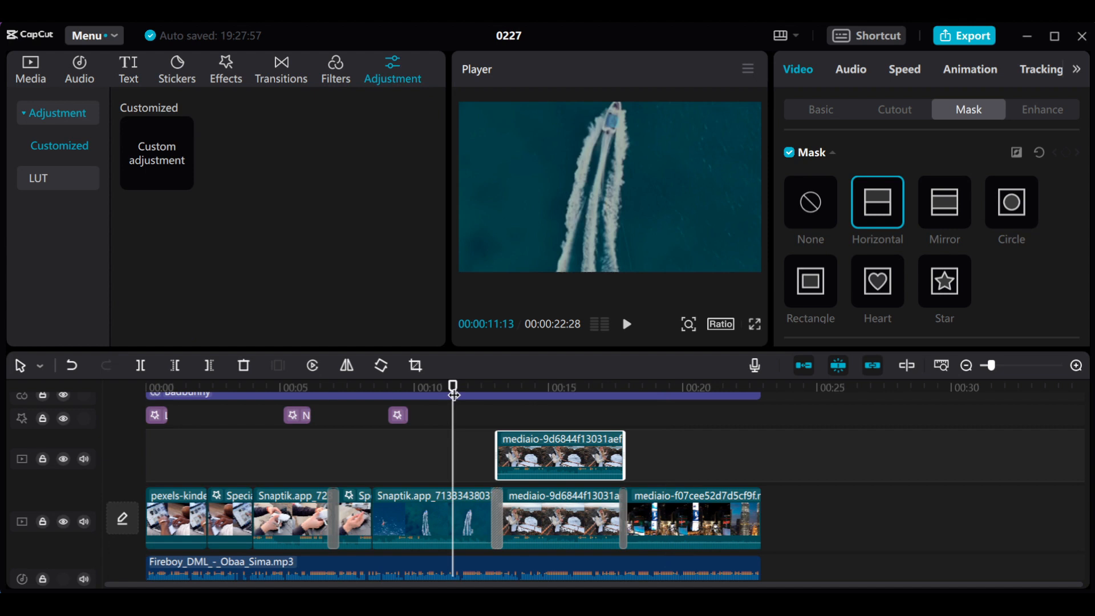
{"action": "left_click", "coordinate": [328, 389]}
{"action": "left_click_drag", "start_coordinate": [211, 421], "coordinate": [117, 426]}
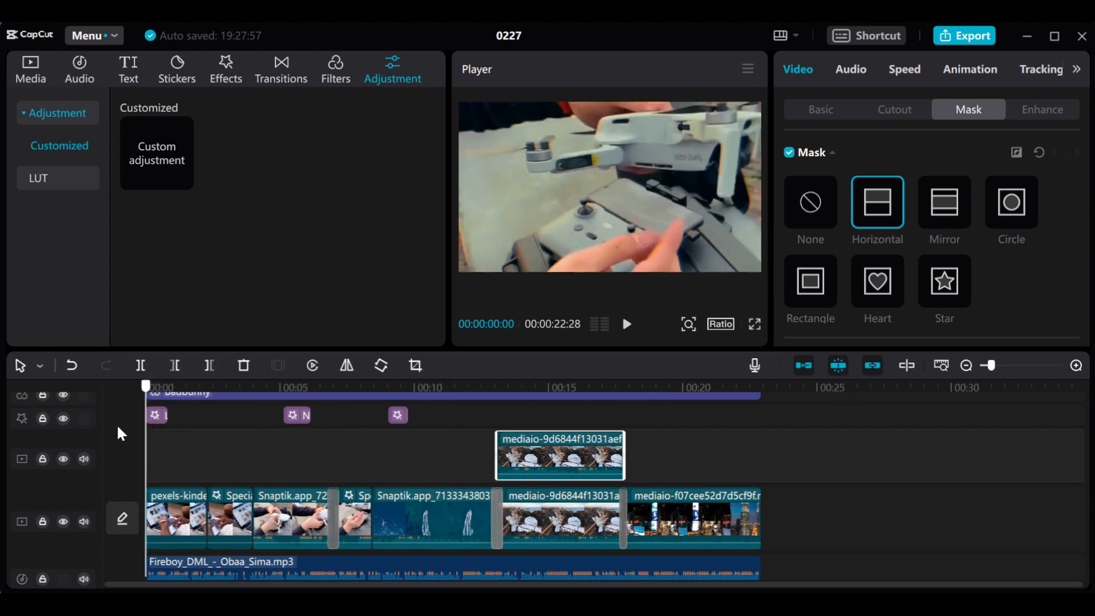
- Export the montage with the title "training with capcut" as a 1080P, 30fps H.264 mp4 at the recommended bit rate
{"action": "left_click", "coordinate": [978, 38]}
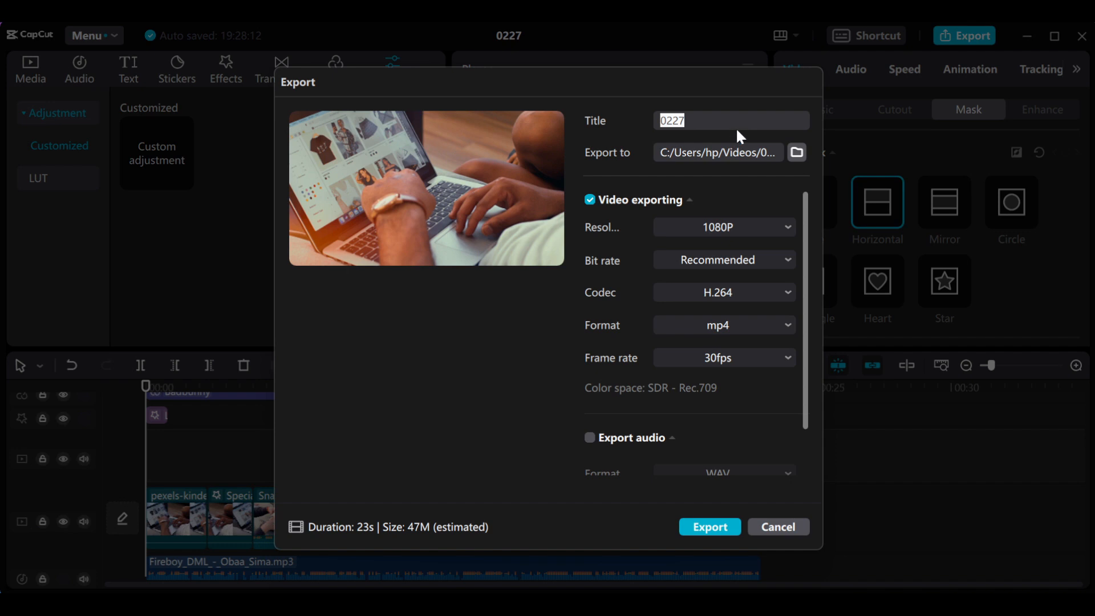
{"action": "type", "text": "training with capcut"}
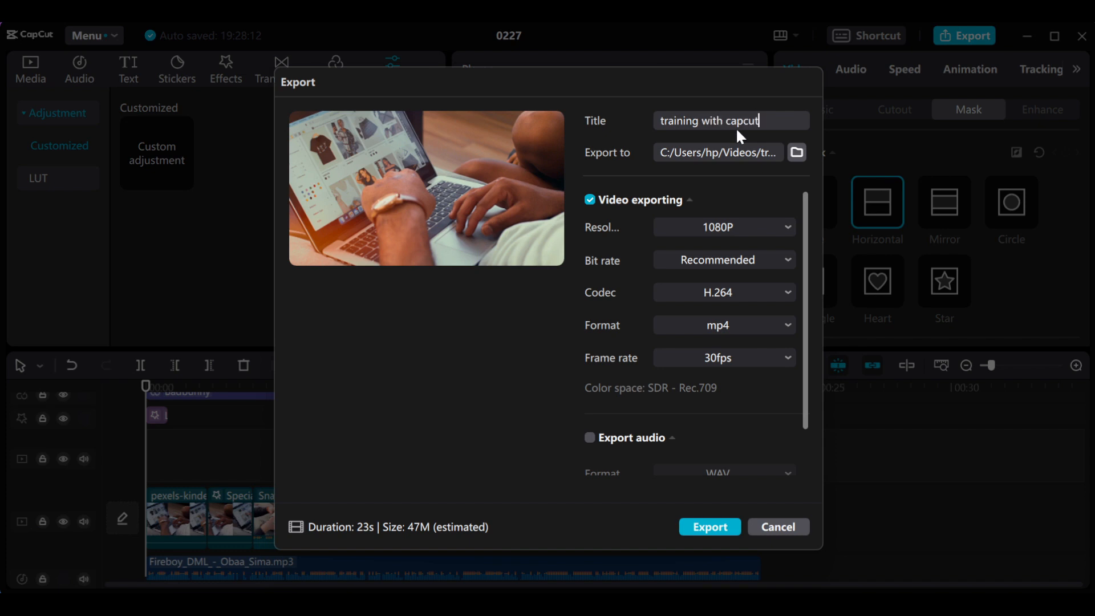
{"action": "left_click", "coordinate": [710, 525]}
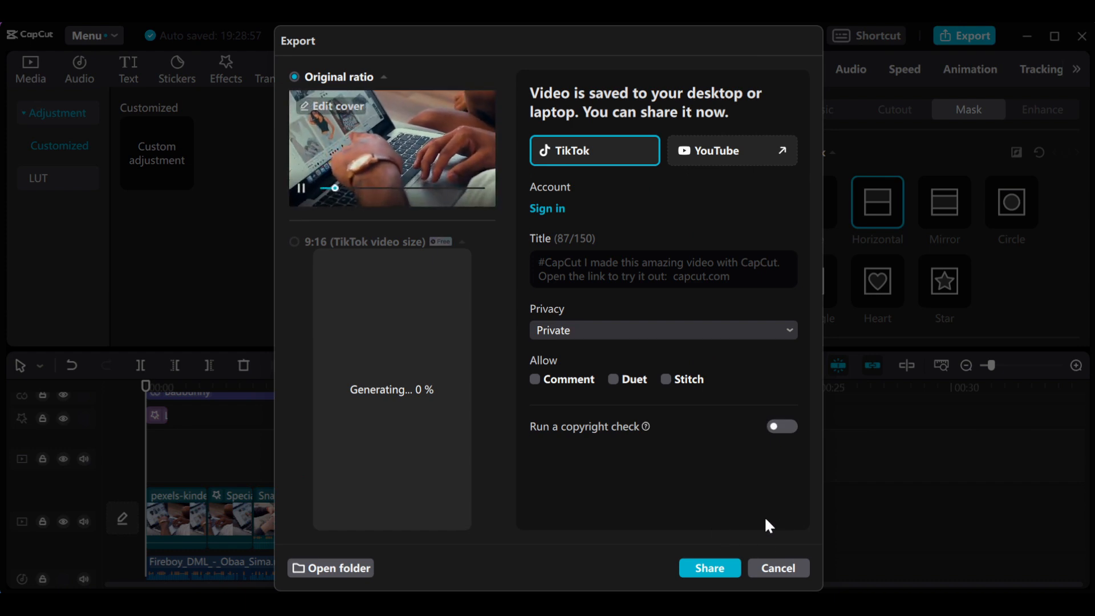
- Open the folder containing the exported video, and close the sharing dialog, the project and CapCut without sharing
{"action": "left_click", "coordinate": [310, 569]}
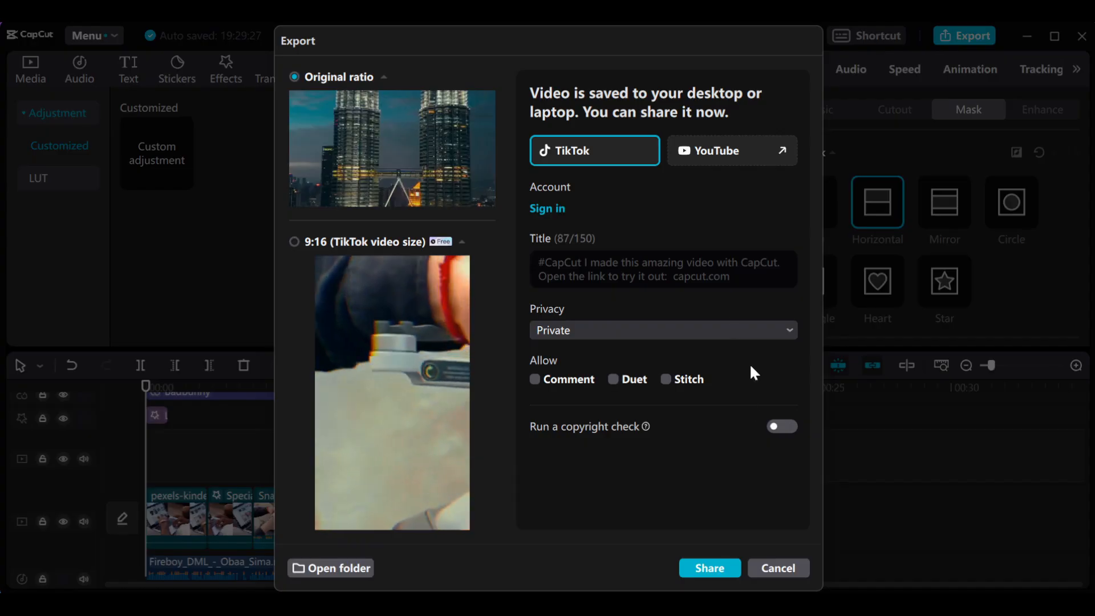
{"action": "left_click", "coordinate": [782, 568]}
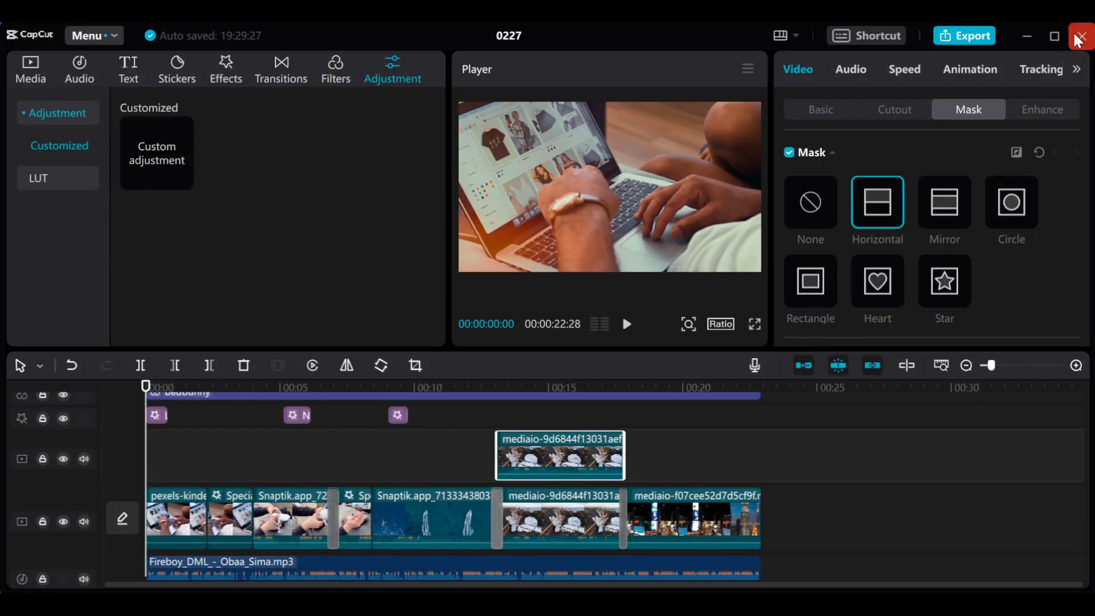
{"action": "left_click", "coordinate": [1078, 39]}
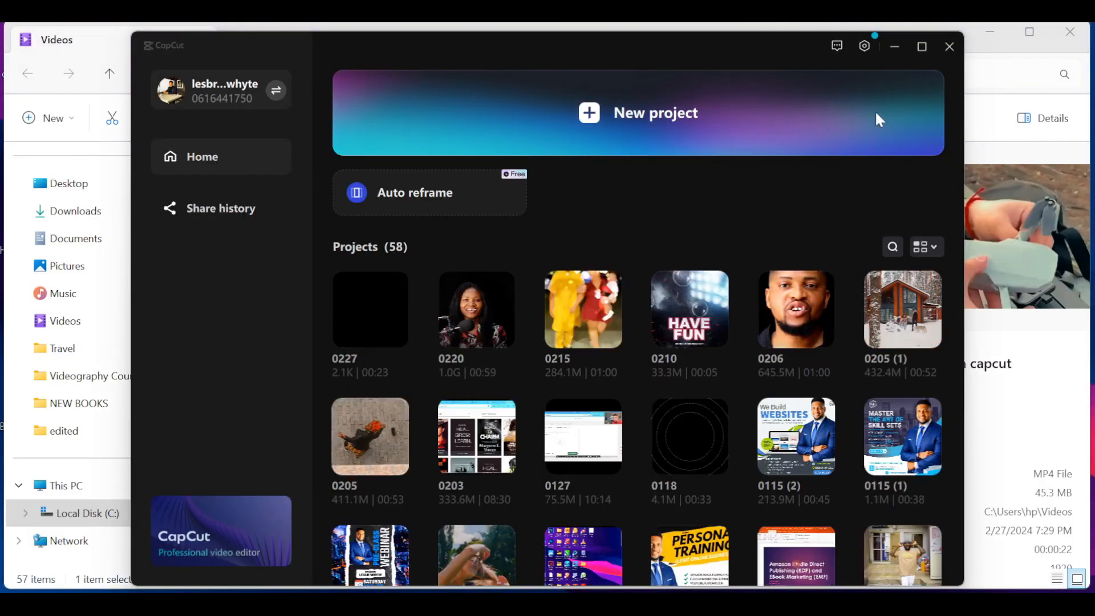
{"action": "left_click", "coordinate": [942, 49]}
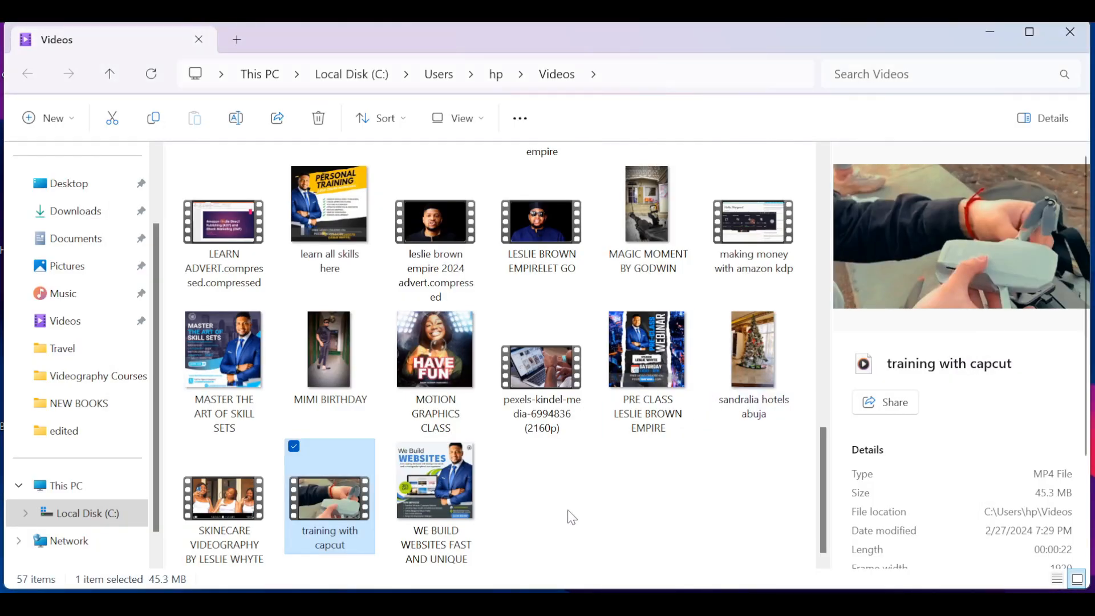
- Switch to Media Player to view the exported "training with capcut" video from the Videos folder, and close the player
{"action": "double_click", "coordinate": [339, 503]}
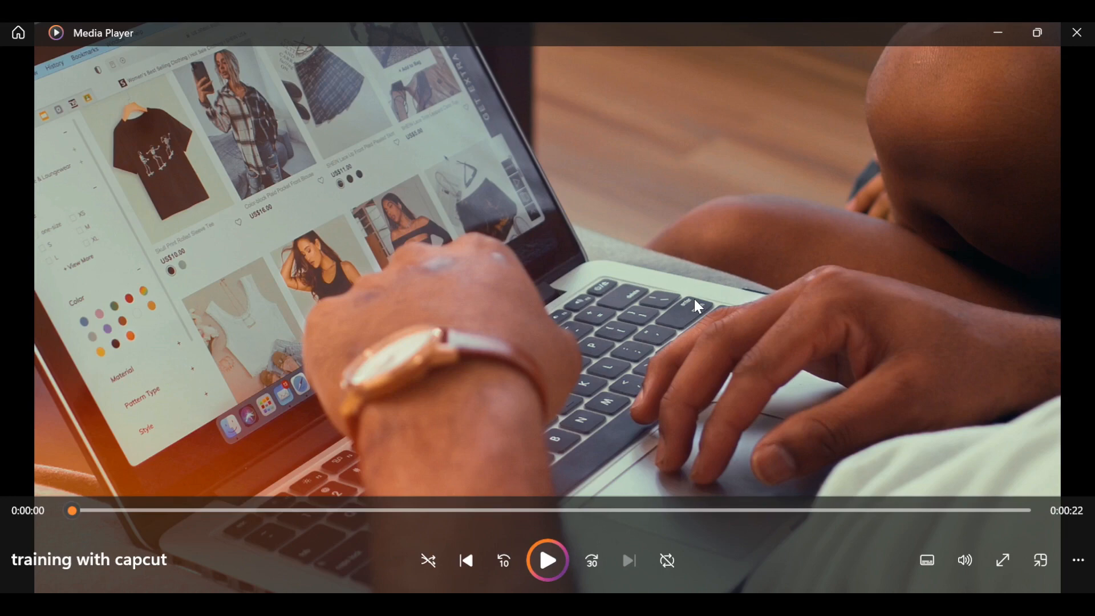
{"action": "left_click", "coordinate": [1077, 33]}
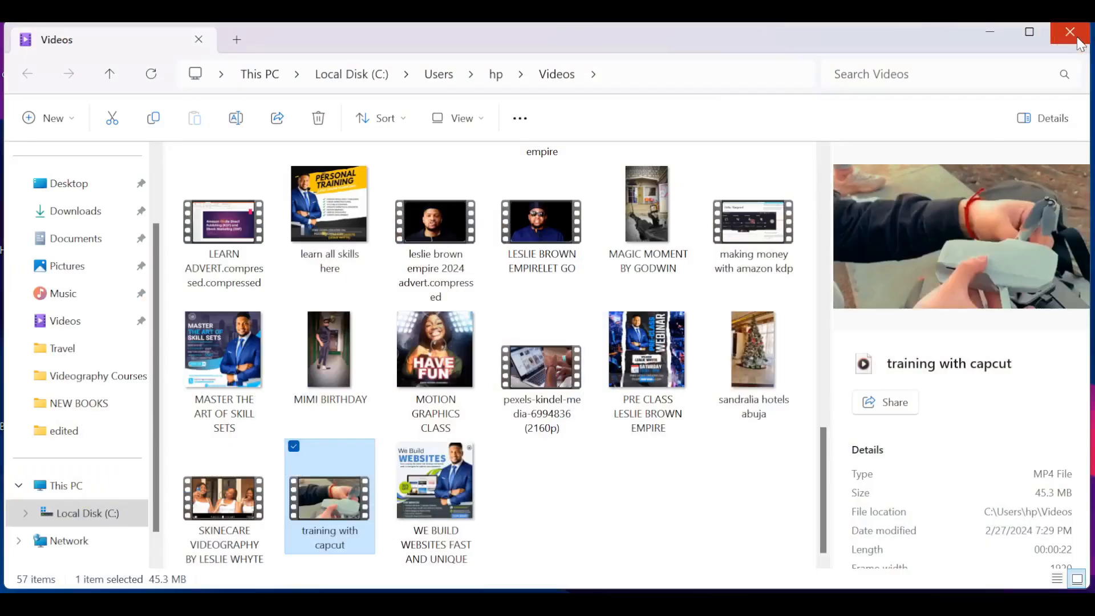